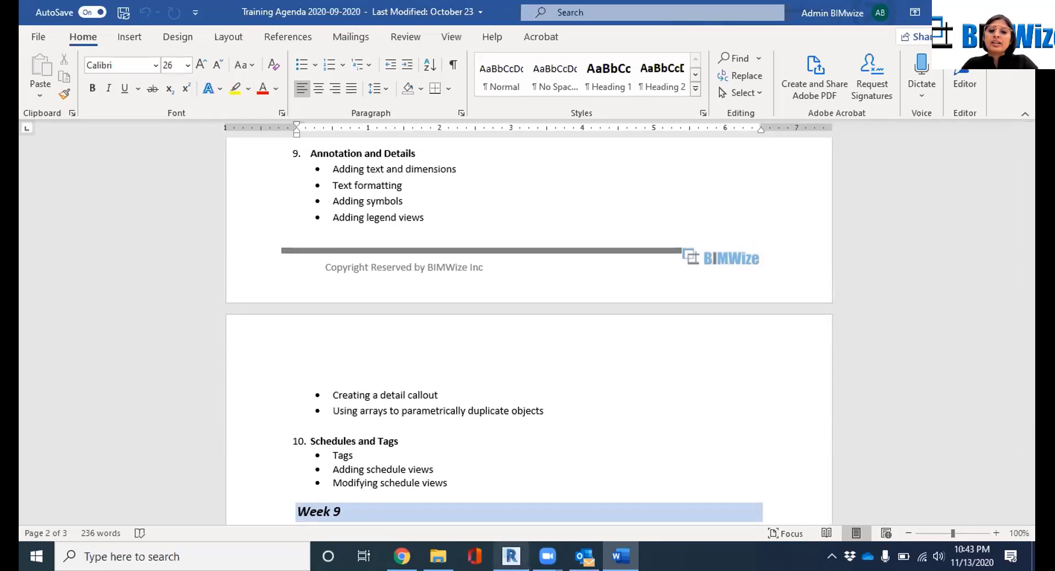
Switch to Revit and bring up the 1.0 SV-T.O.S First Floor plan
mouse_move(511, 557)
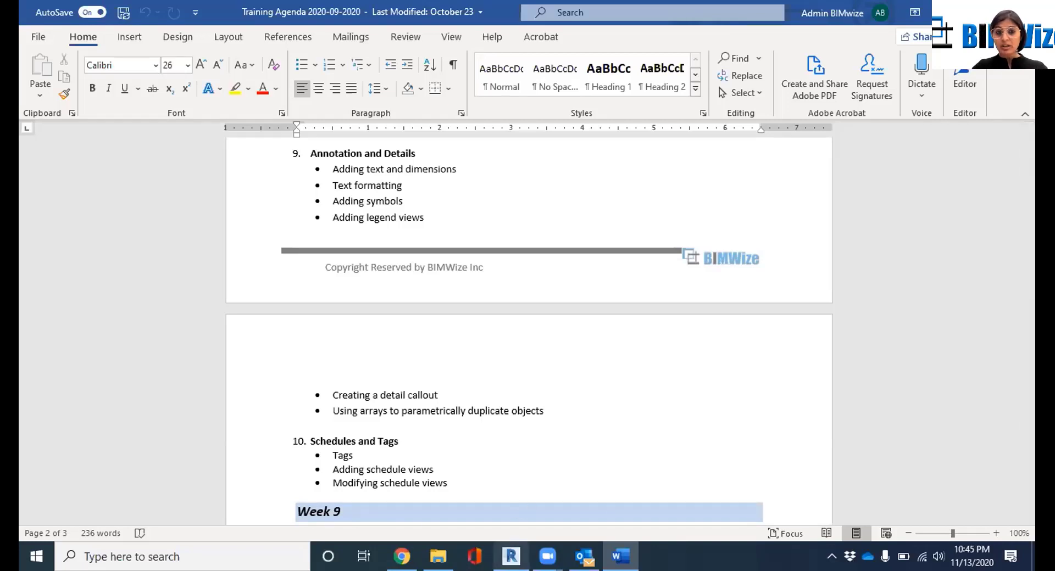
mouse_move(511, 557)
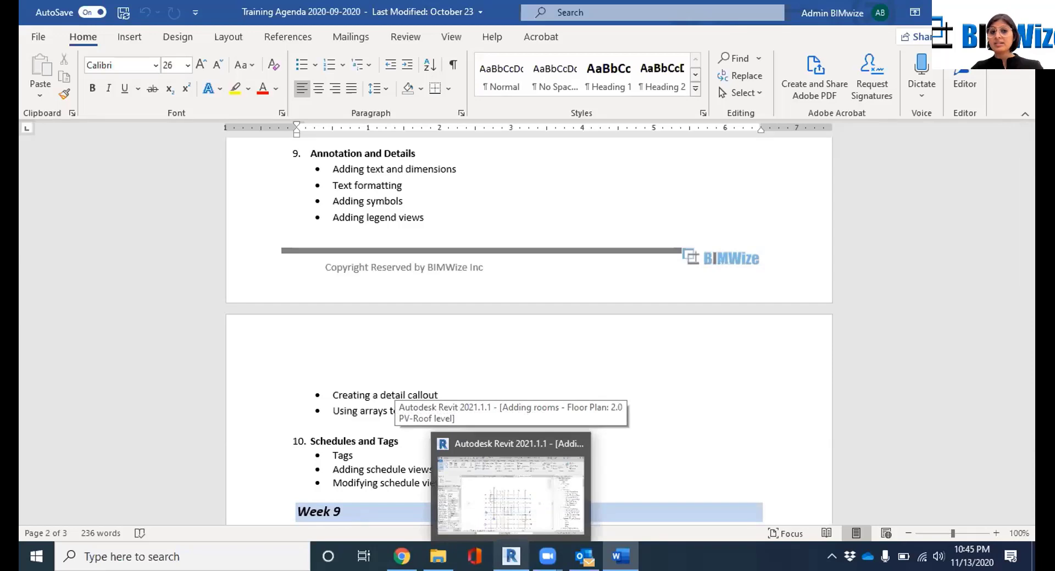
left_click(511, 495)
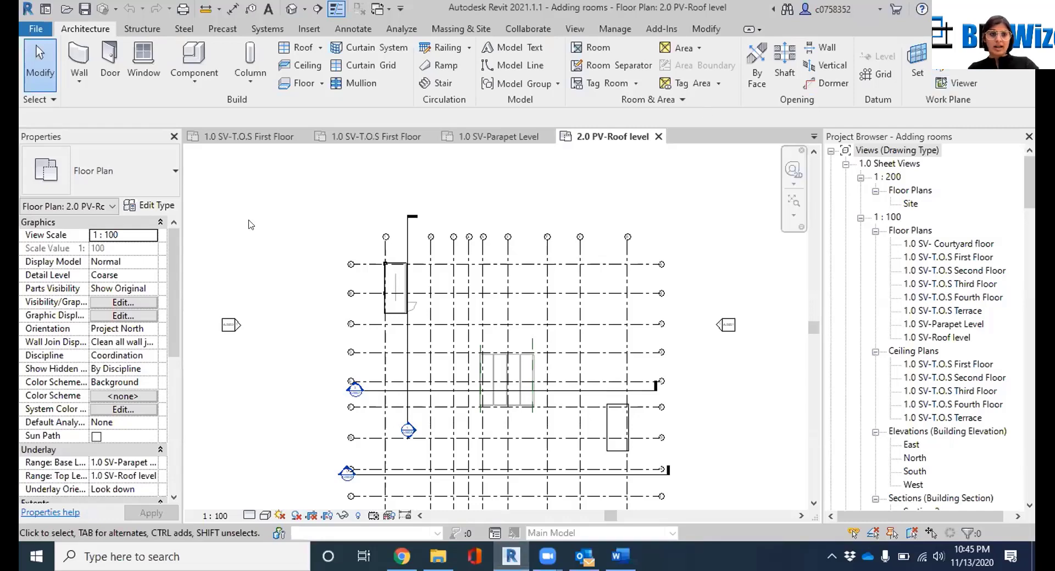
left_click(262, 138)
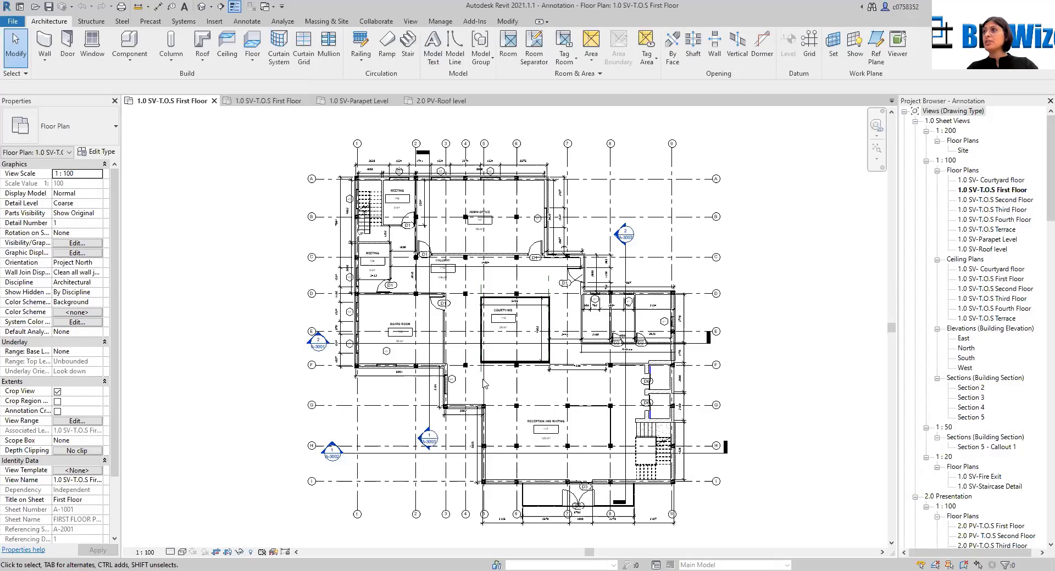
Select the D1 door at meeting room 102 on the first floor plan to examine the door and its tag
scroll(445, 204, "up", 5)
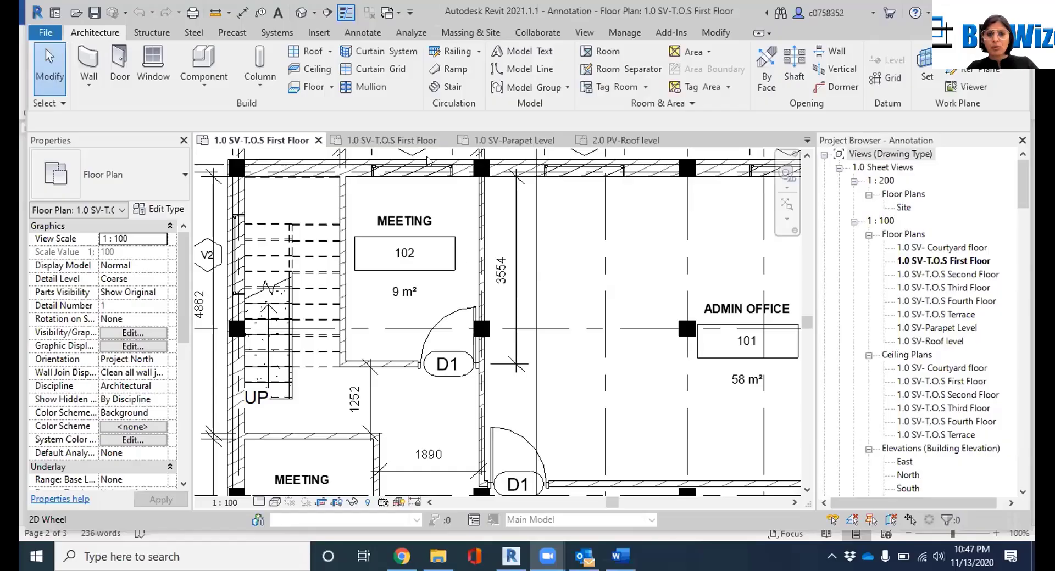
scroll(537, 291, "down", 3)
scroll(514, 272, "down", 2)
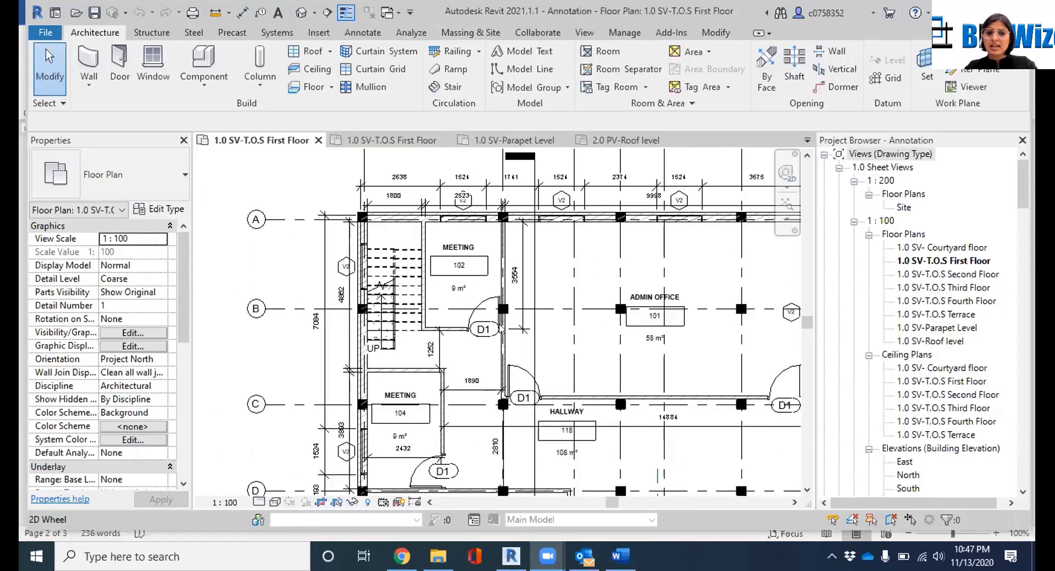
scroll(488, 346, "up", 2)
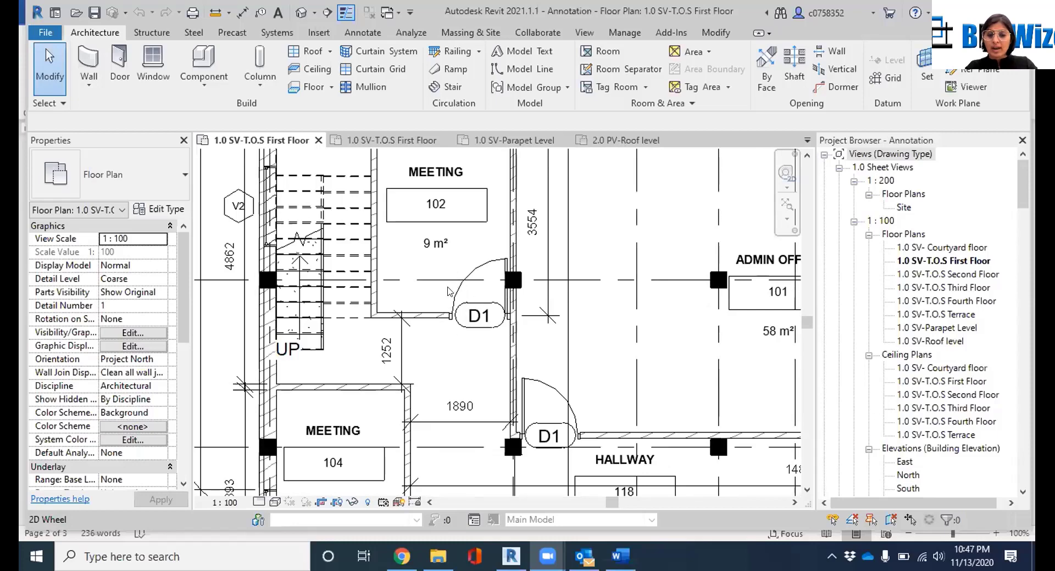
left_click(479, 318)
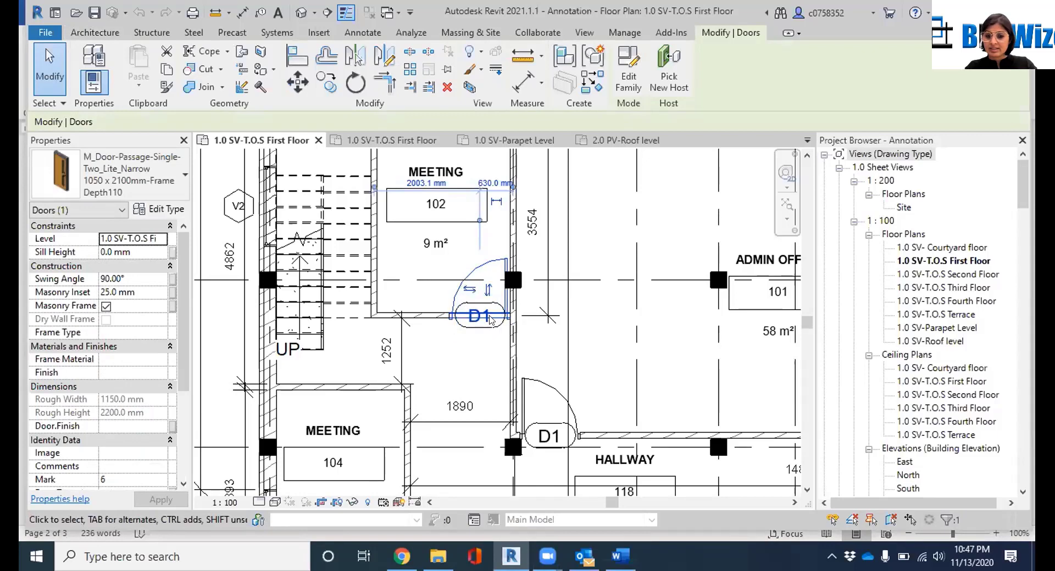
scroll(533, 367, "down", 2)
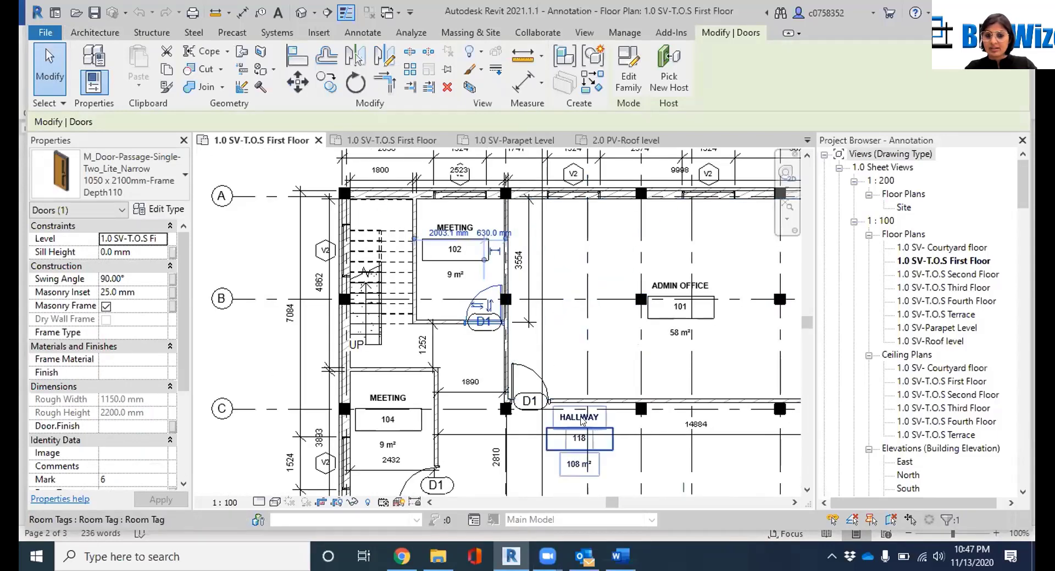
Select the Hallway room tag and the hallway's overall length dimension to examine these annotations
left_click(580, 421)
scroll(579, 420, "up", 3)
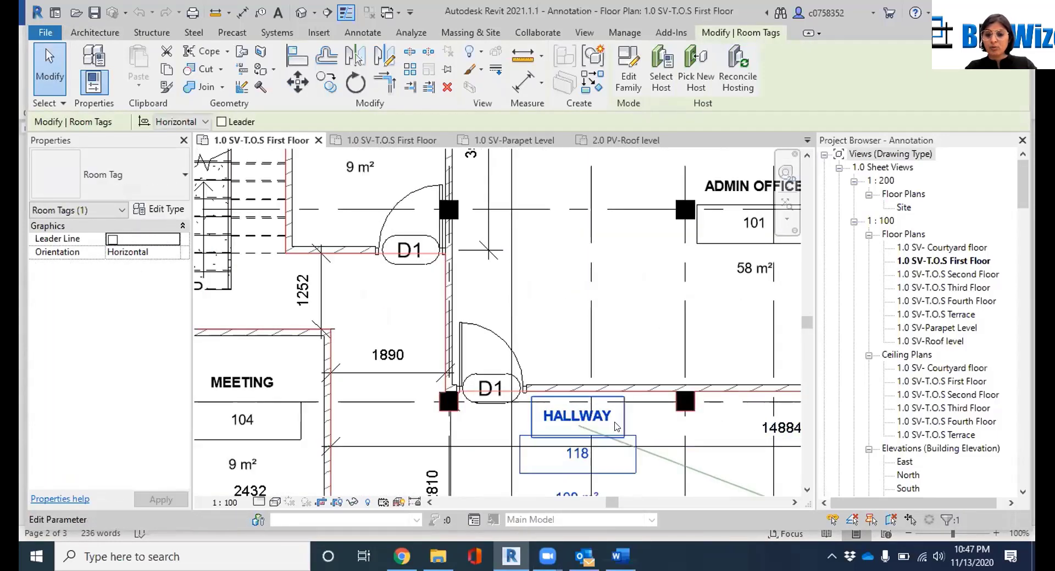
middle_click_drag(674, 422, 350, 355)
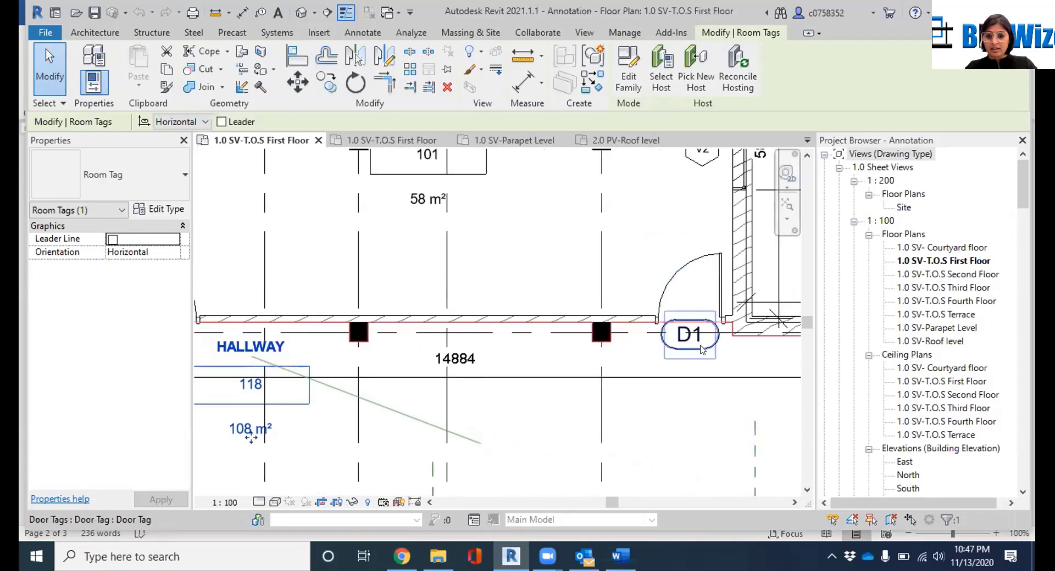
left_click(468, 362)
scroll(660, 368, "down", 3)
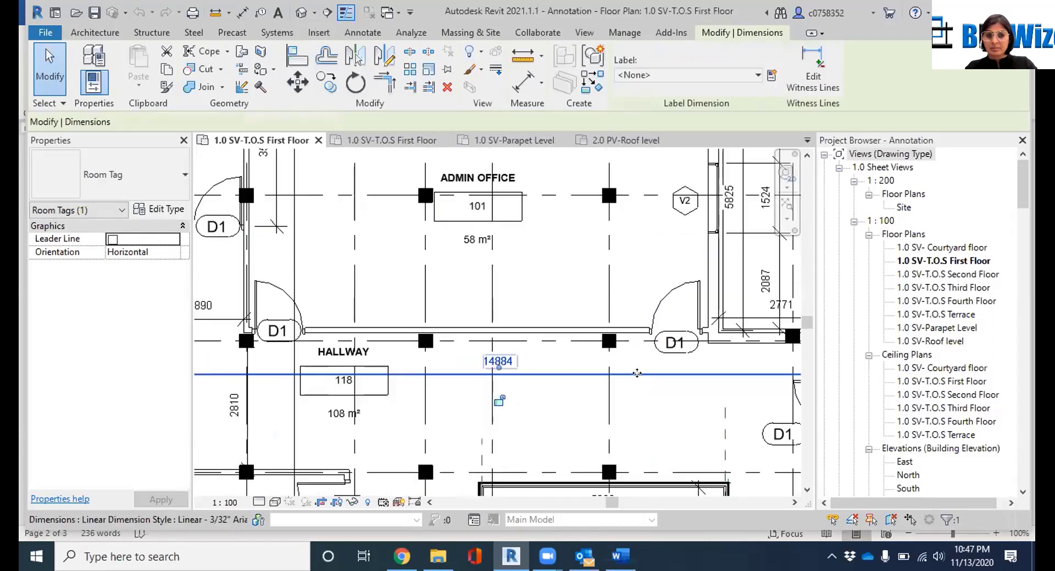
Examine the first floor plan's annotations around the admin office, focusing on the 2 / A-3003 section marker near grid 8
scroll(660, 368, "down", 3)
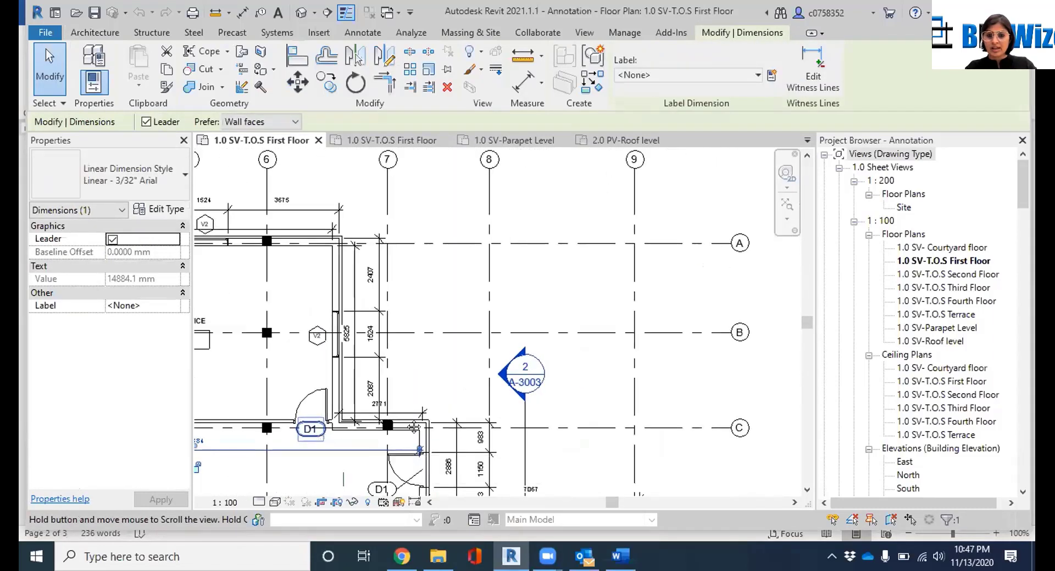
scroll(581, 368, "down", 2)
scroll(581, 368, "up", 2)
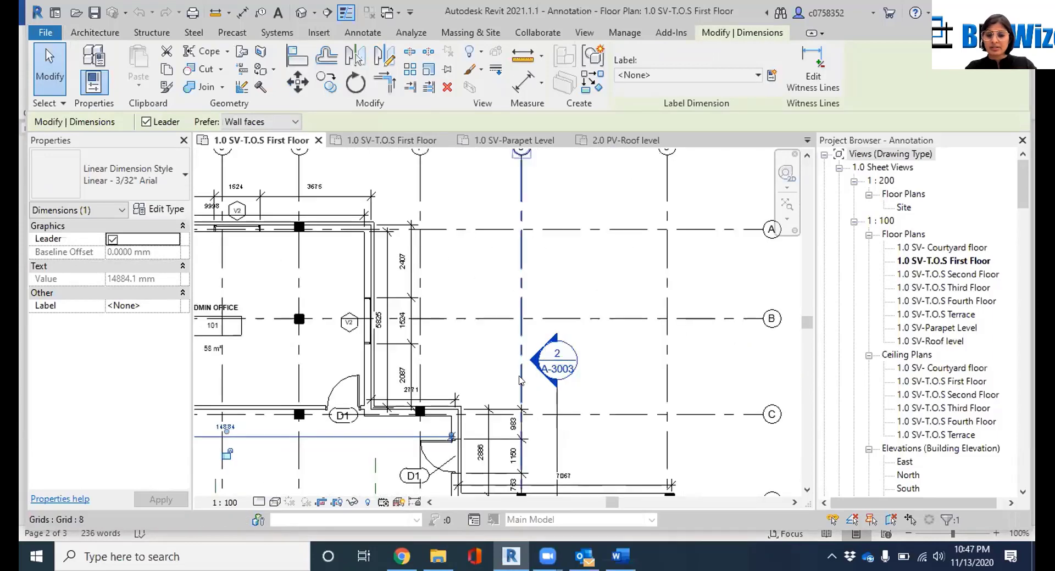
scroll(509, 358, "down", 2)
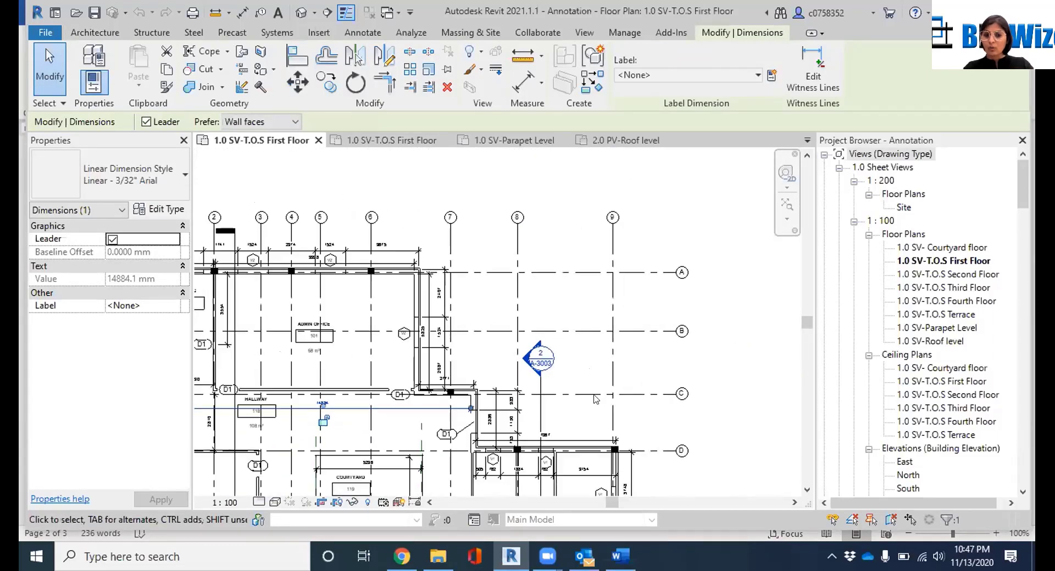
middle_click_drag(612, 405, 729, 251)
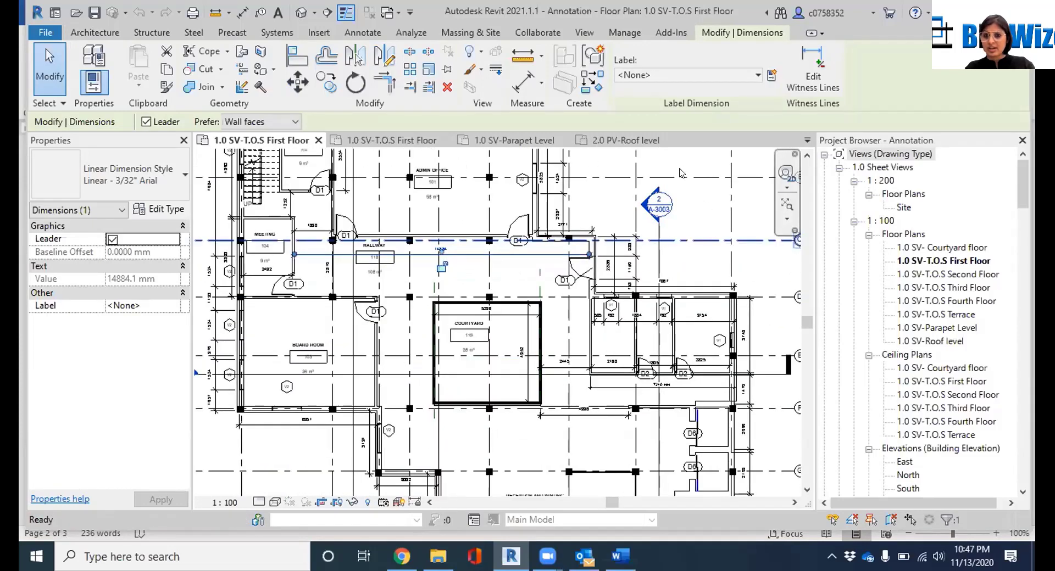
middle_click_drag(648, 415, 743, 543)
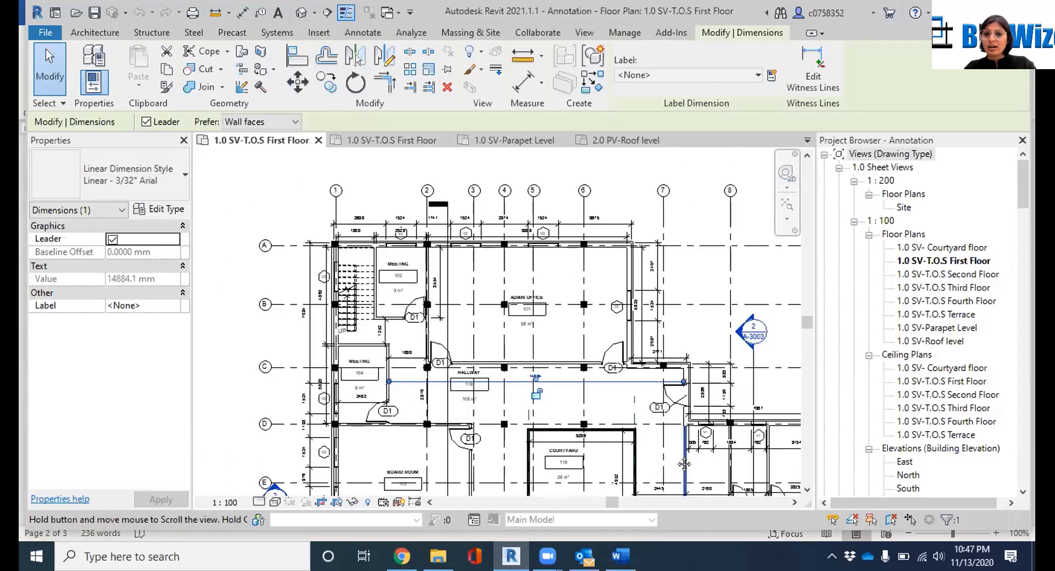
scroll(782, 352, "up", 4)
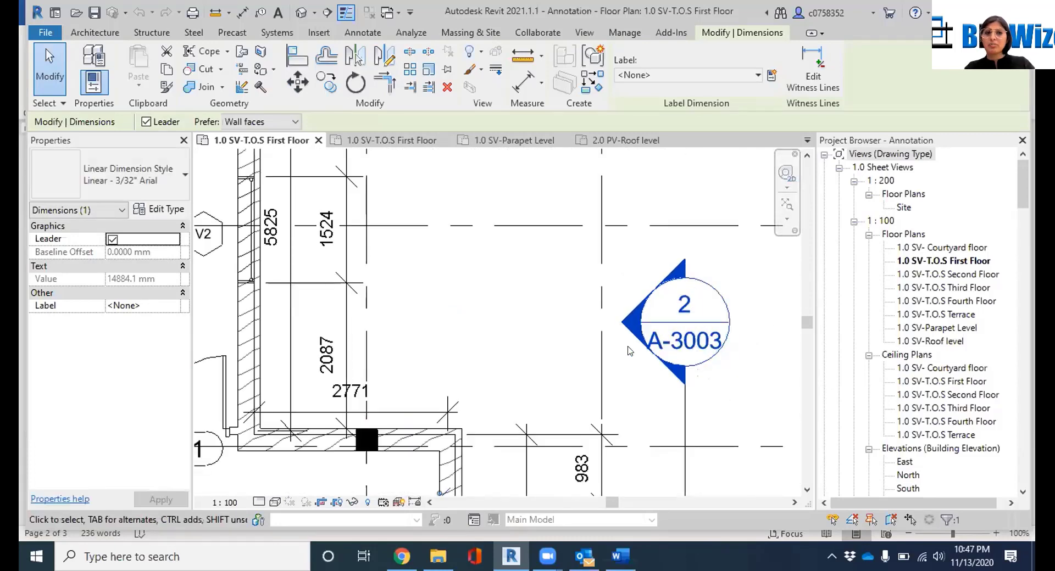
scroll(629, 352, "up", 1)
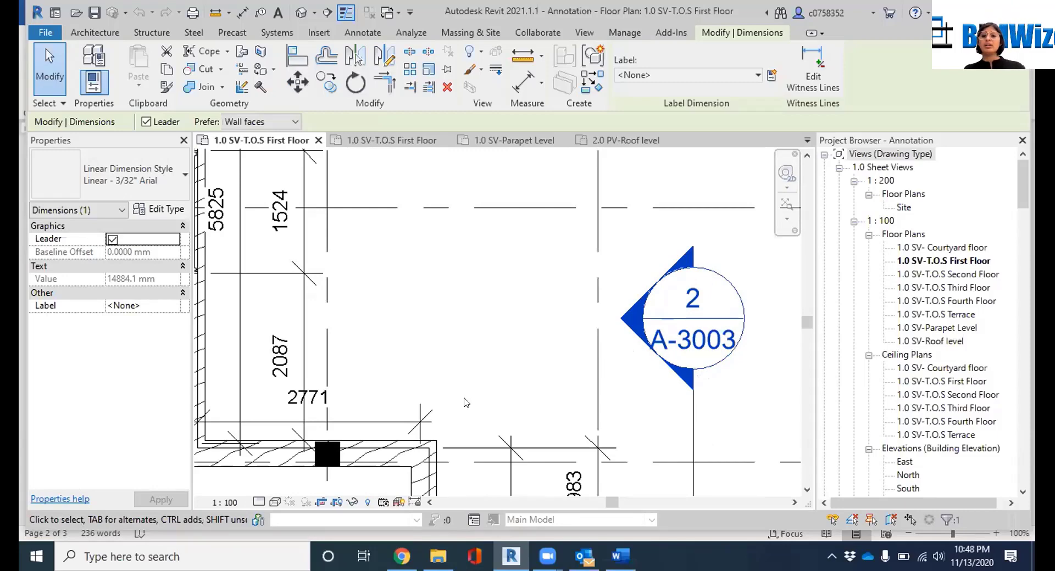
scroll(466, 401, "down", 3)
scroll(466, 401, "down", 2)
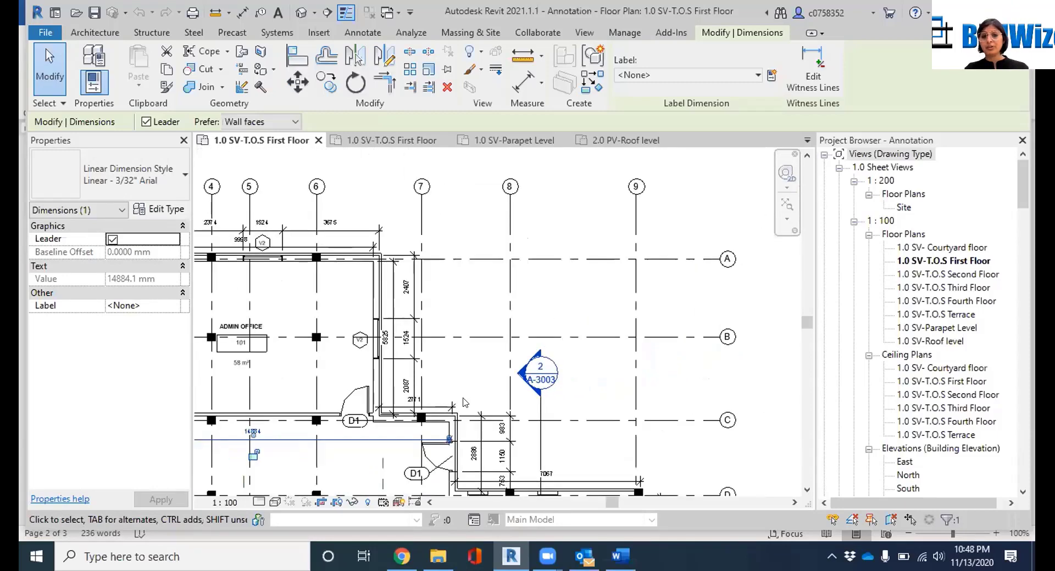
scroll(535, 373, "up", 3)
scroll(536, 372, "up", 2)
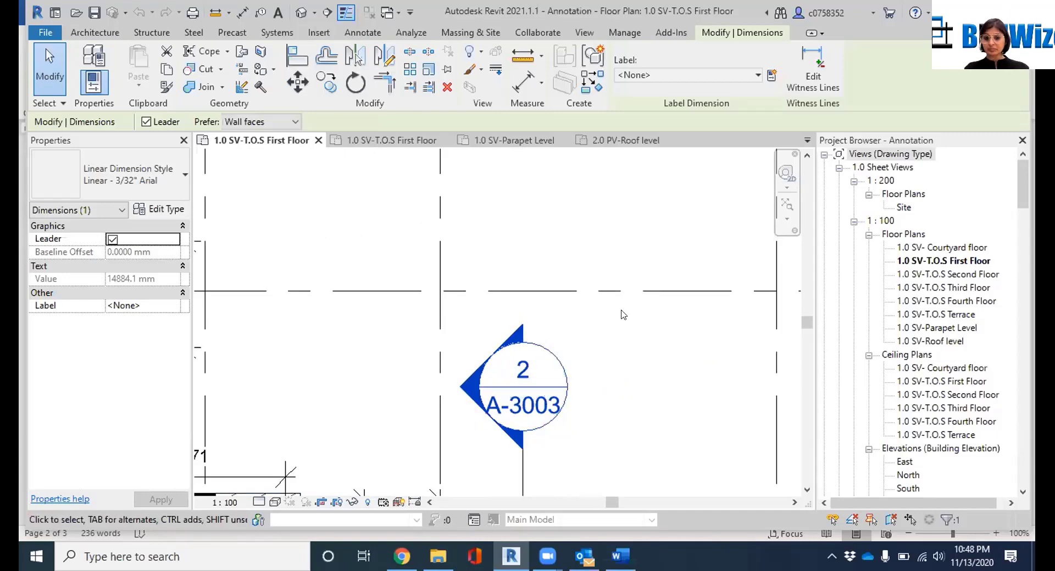
scroll(622, 314, "down", 3)
scroll(623, 314, "down", 3)
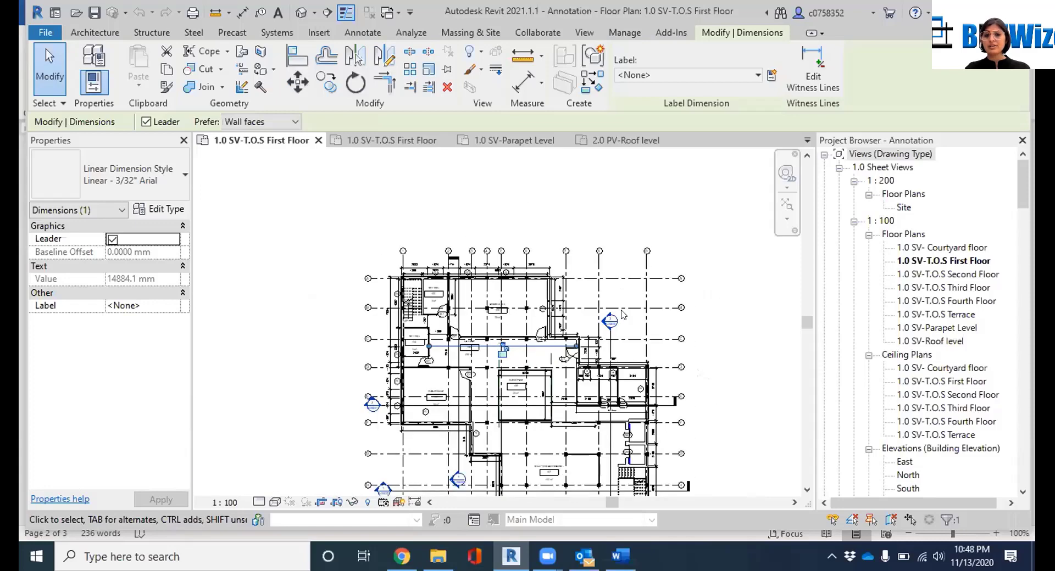
scroll(414, 404, "up", 3)
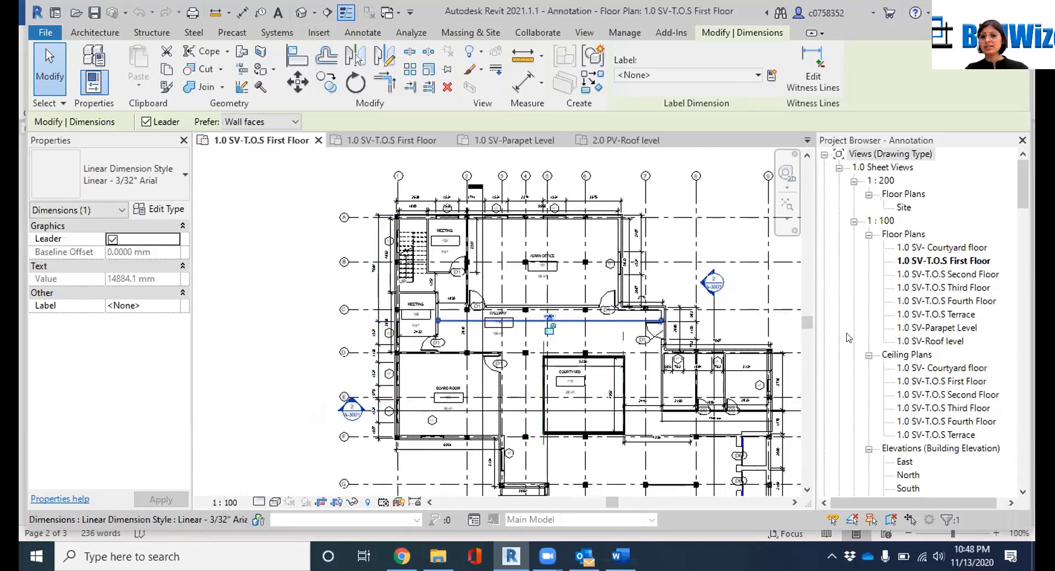
scroll(718, 271, "up", 3)
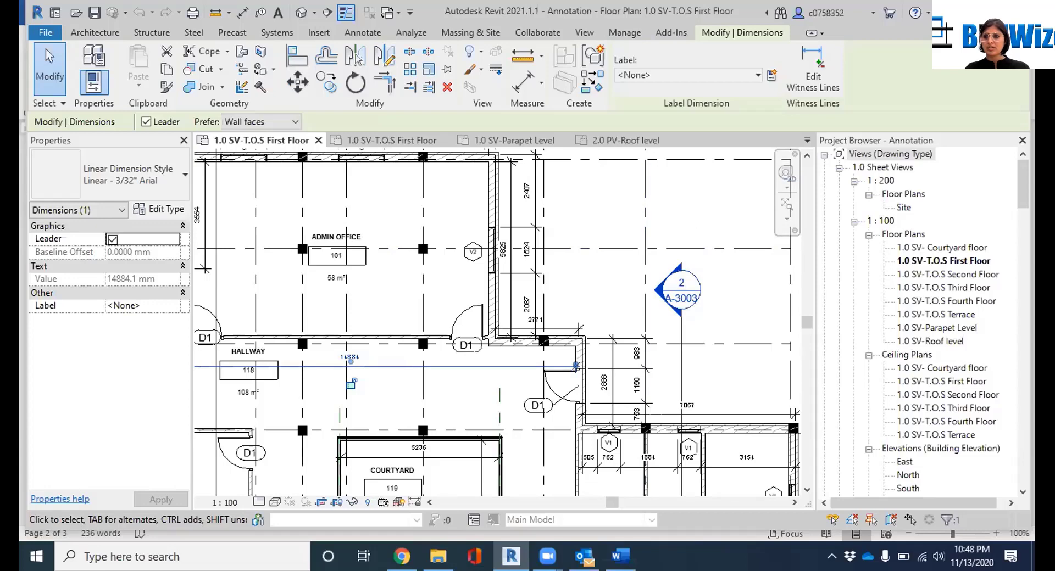
right_click(655, 285)
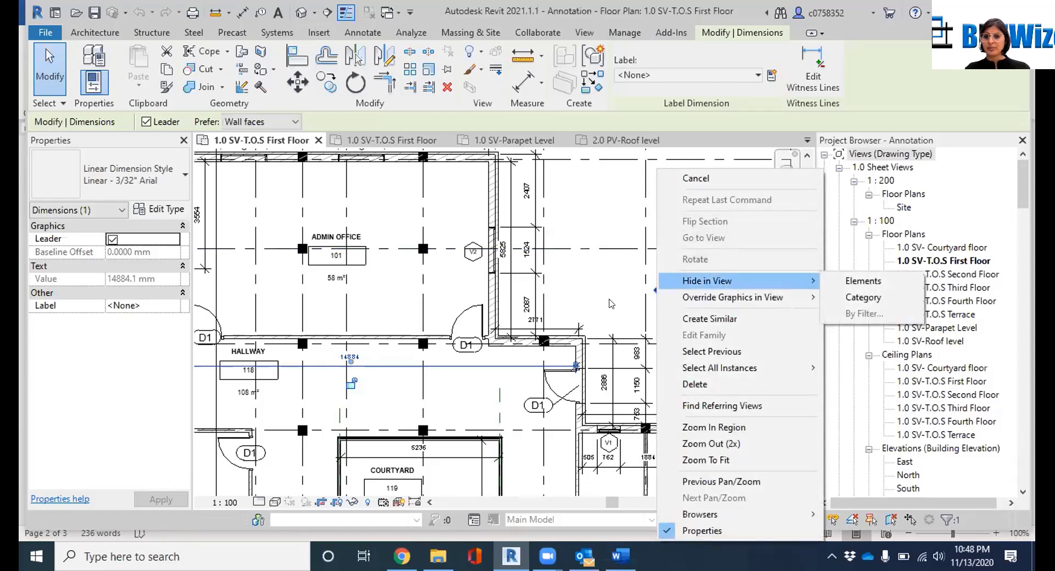
left_click(609, 299)
right_click(677, 292)
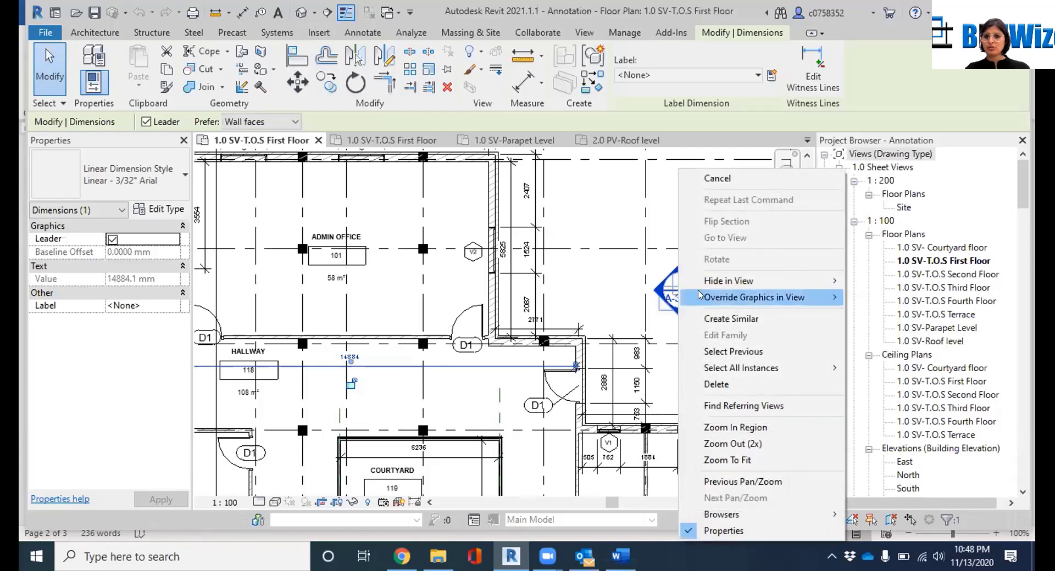
mouse_move(699, 295)
left_click(665, 344)
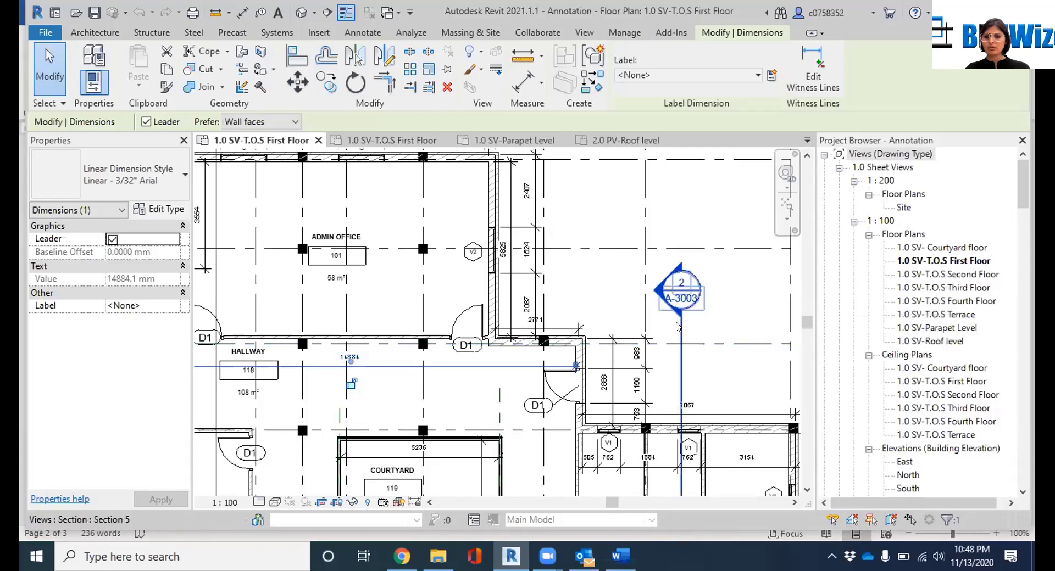
Open the section view belonging to the 2 / A-3003 marker, look at it, and close it again
left_click(680, 328)
right_click(679, 328)
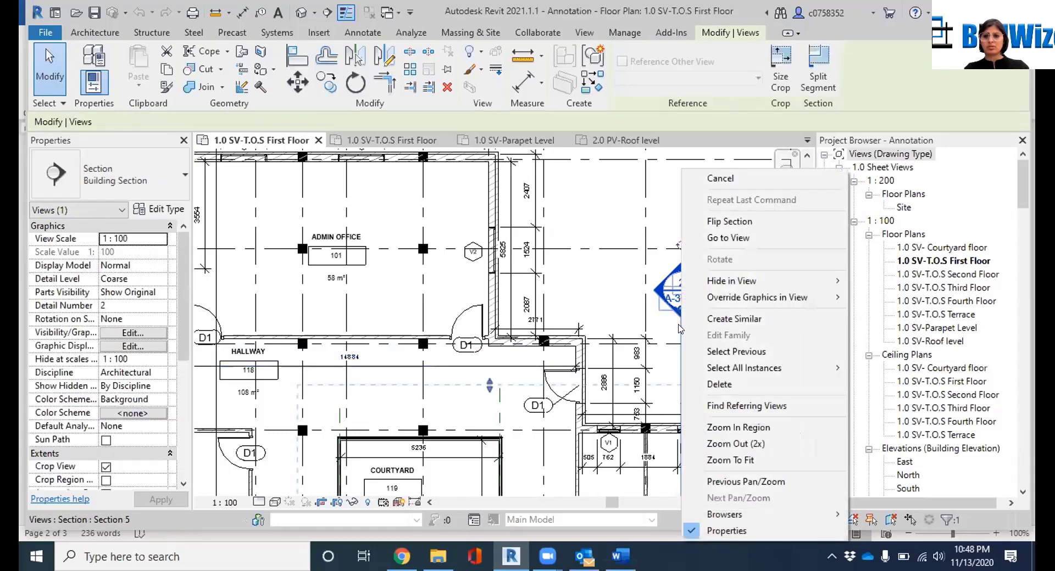
left_click(735, 238)
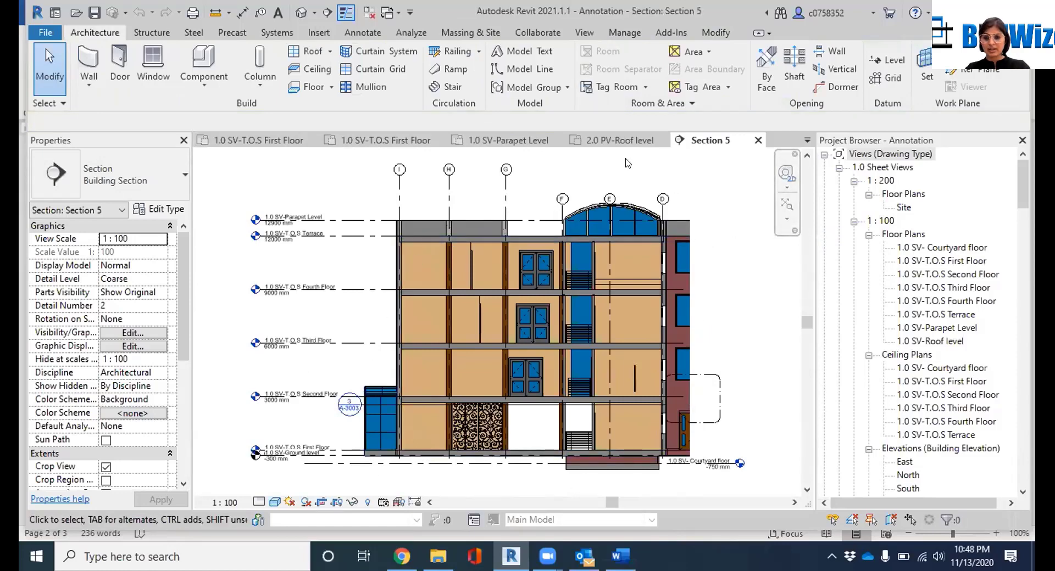
left_click(759, 140)
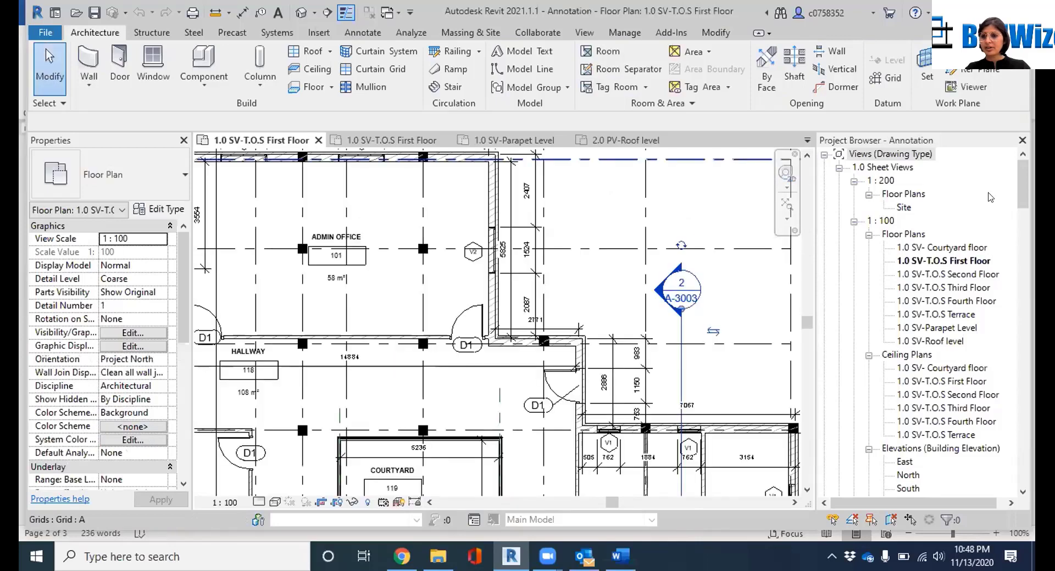
Open the sheet A-2003 - NORTH ELEVATION from the project's sheets
mouse_move(1023, 185)
left_mouse_down()
mouse_move(1023, 344)
mouse_move(1023, 278)
left_mouse_up()
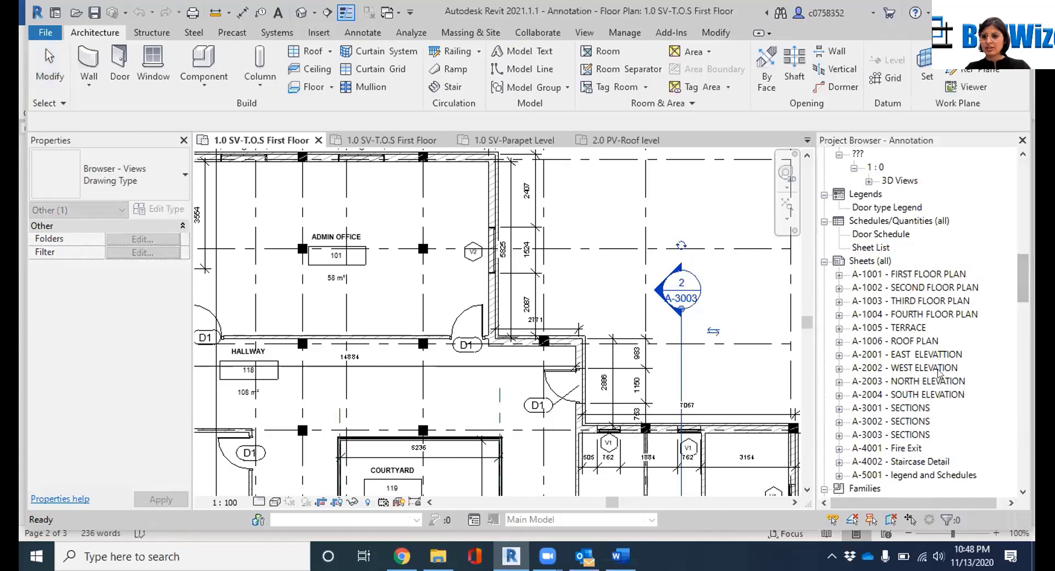
left_click(908, 379)
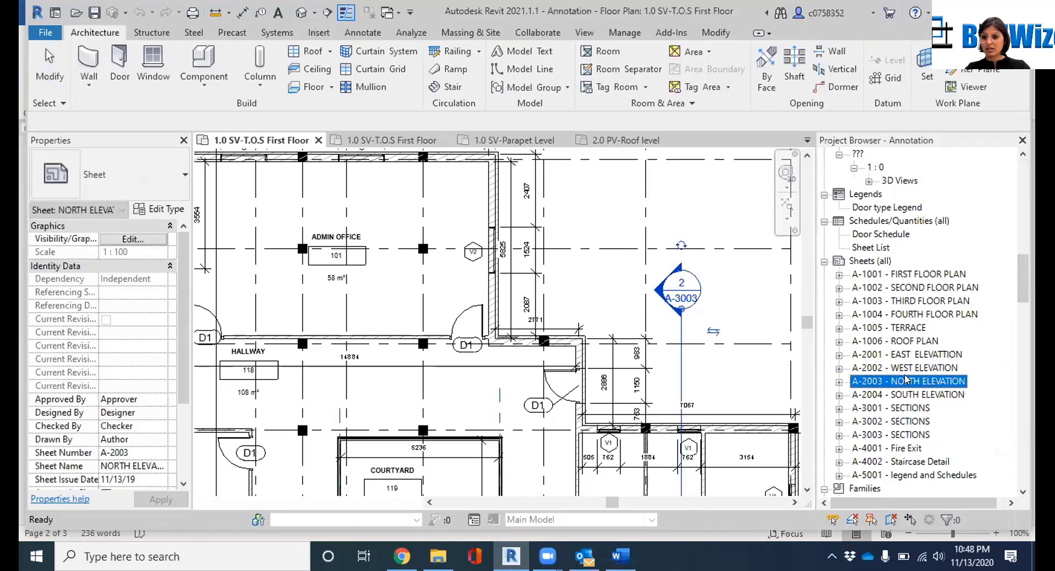
double_click(908, 380)
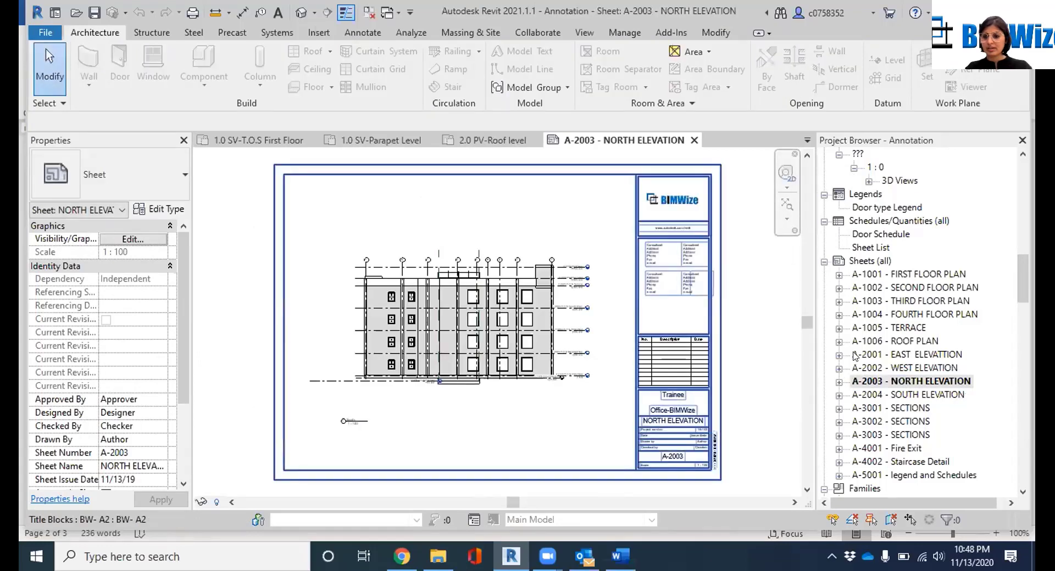
Return to the 1.0 SV-T.O.S First Floor plan and examine the 2 / A-3003 section marker near grid C
left_click(263, 141)
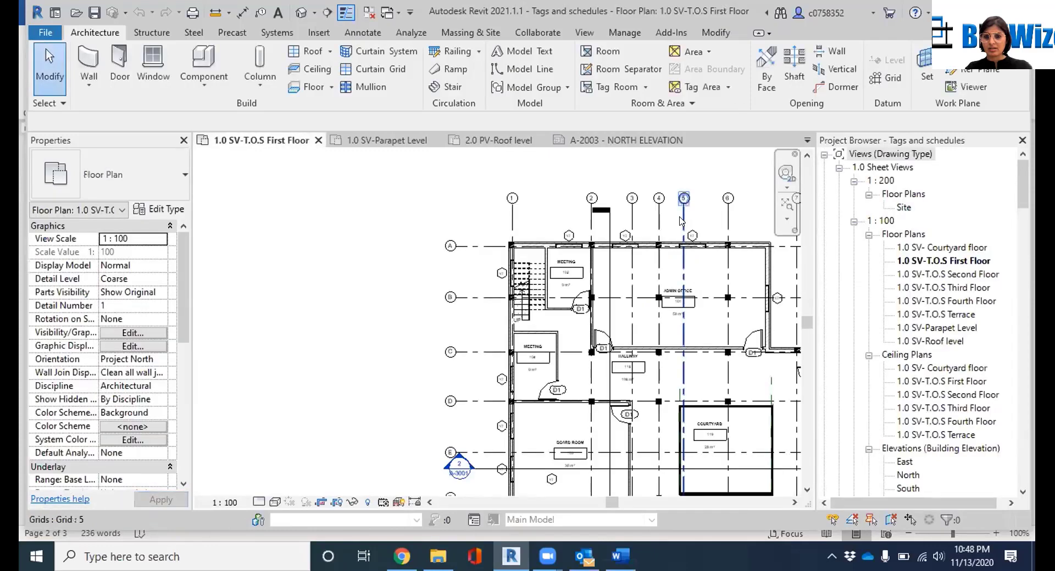
scroll(605, 302, "up", 6)
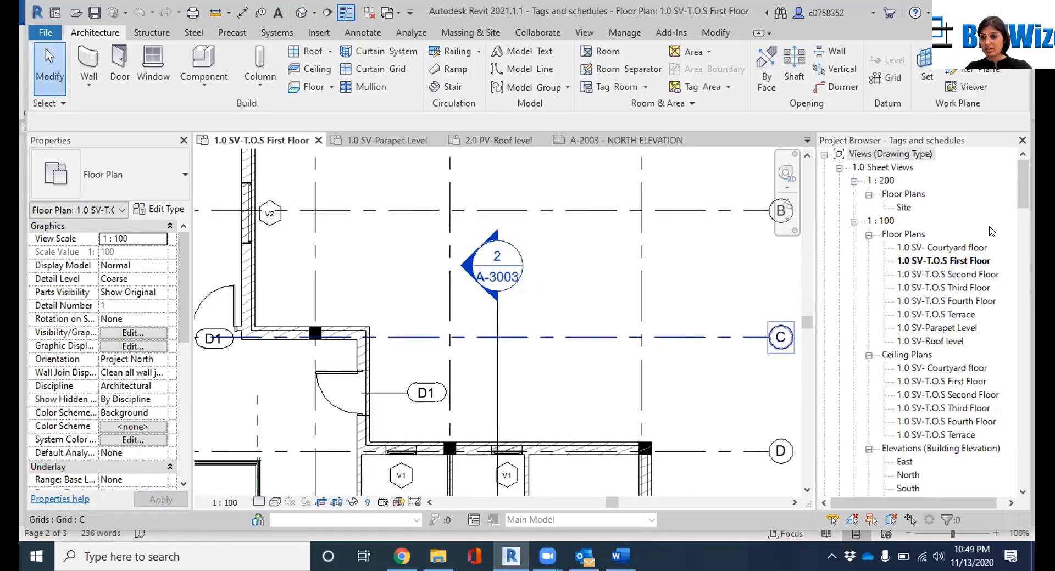
Open the sheet A-3003 - SECTIONS from the project's sheets
scroll(1014, 196, "down", 10)
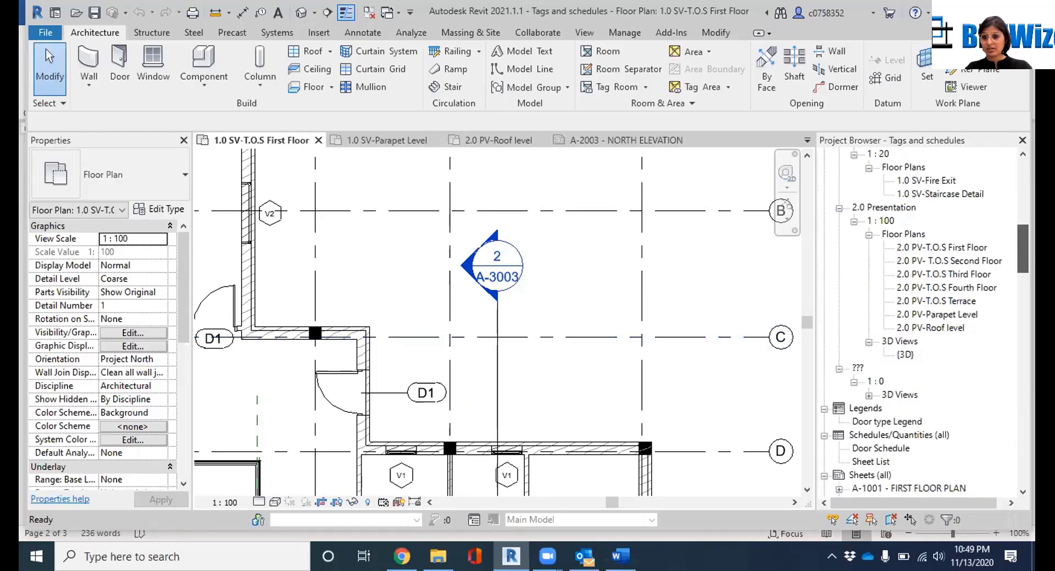
left_click_drag(1023, 256, 1023, 292)
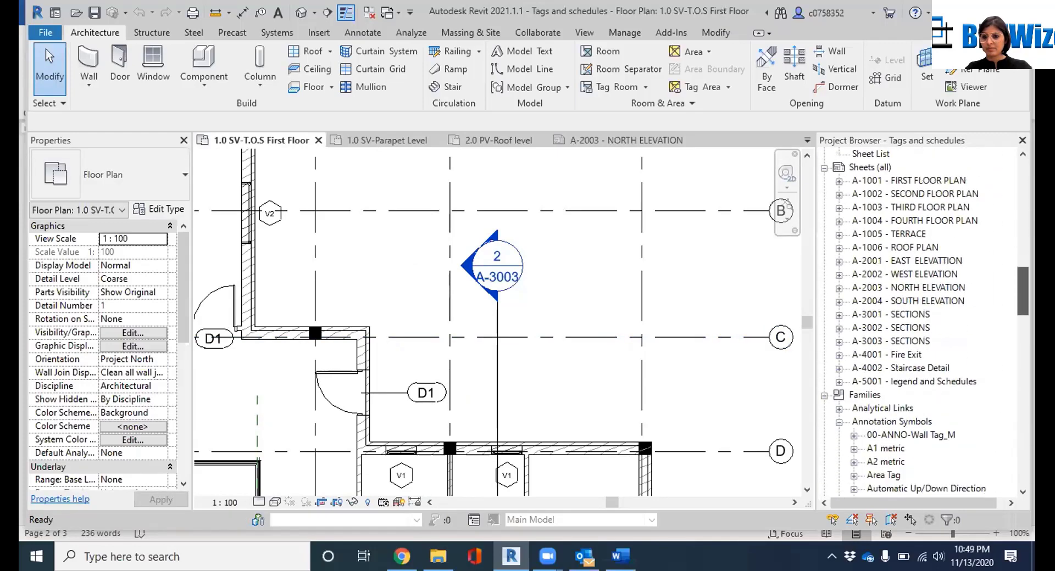
left_click(915, 342)
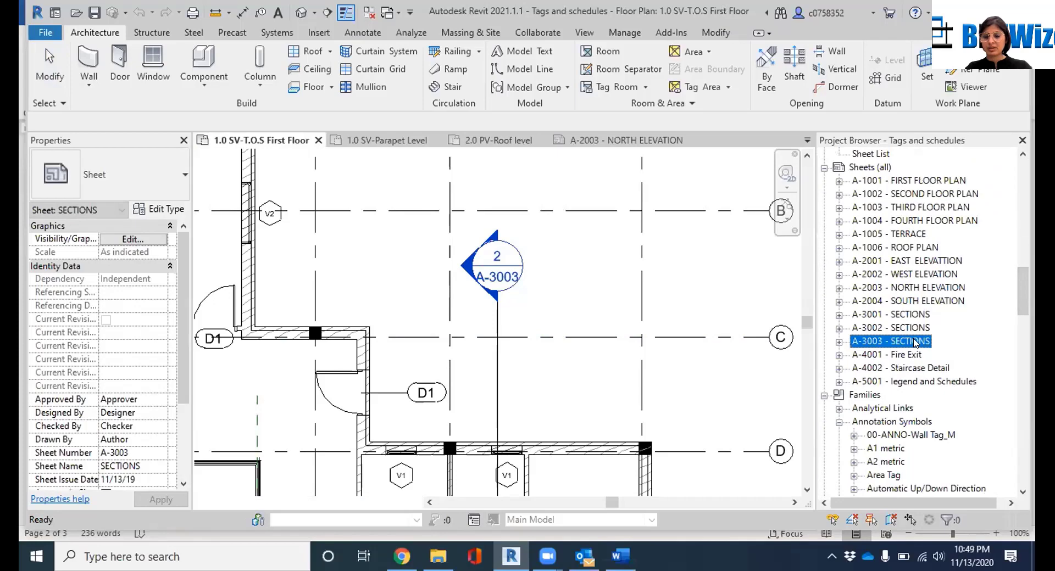
double_click(910, 336)
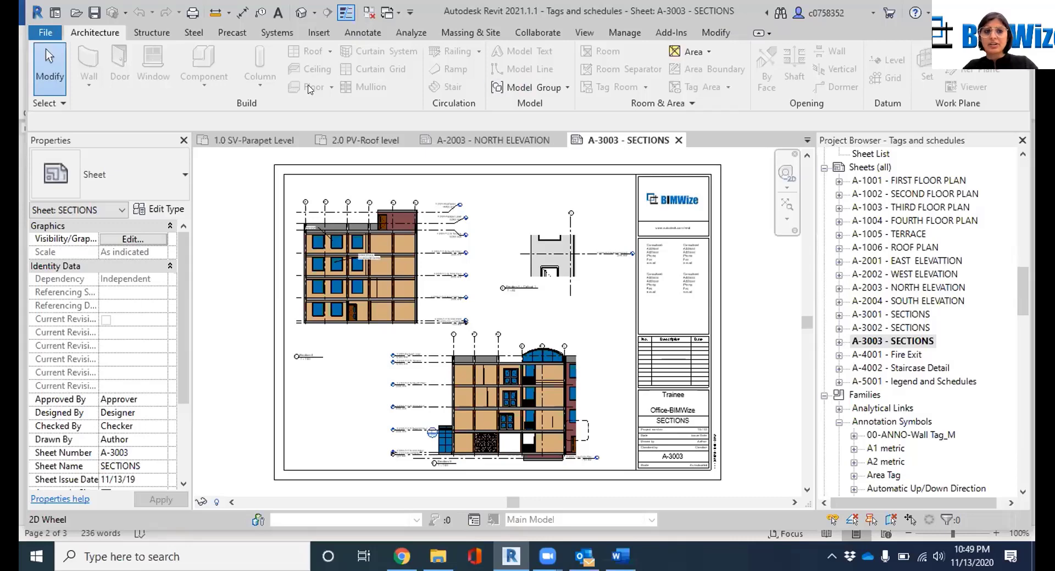
Switch to the Adding Callout project and open its 1.0 SV-T.O.S Second Floor plan at the shaft beside the Gym Area
left_click(269, 133)
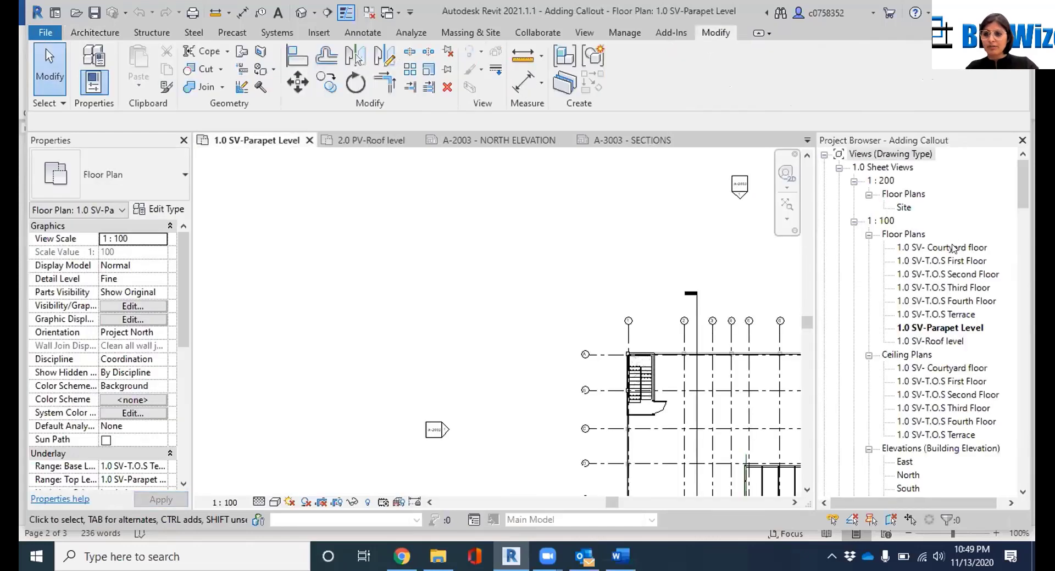
middle_click_drag(438, 320, 247, 239)
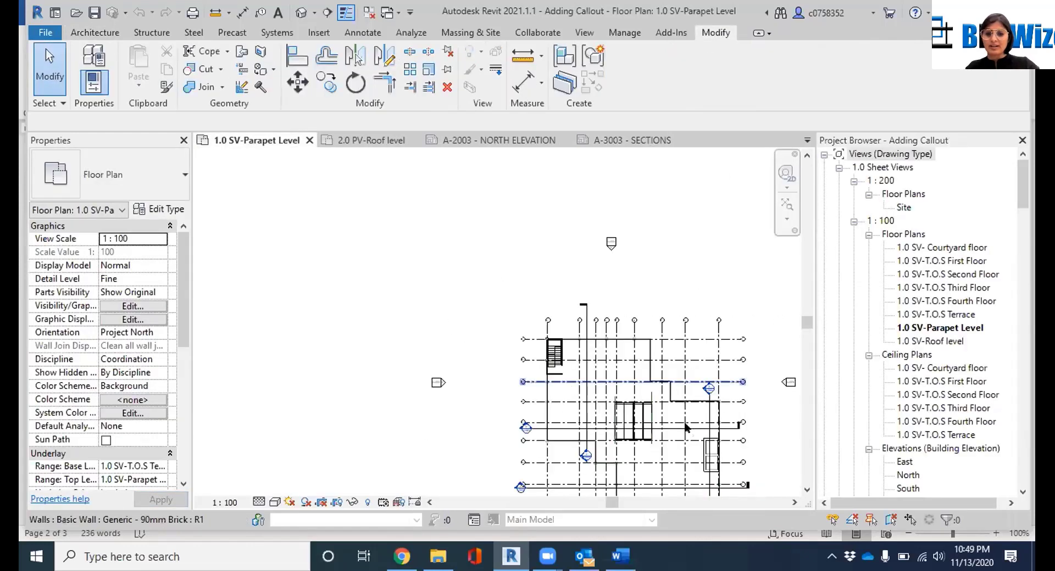
double_click(965, 273)
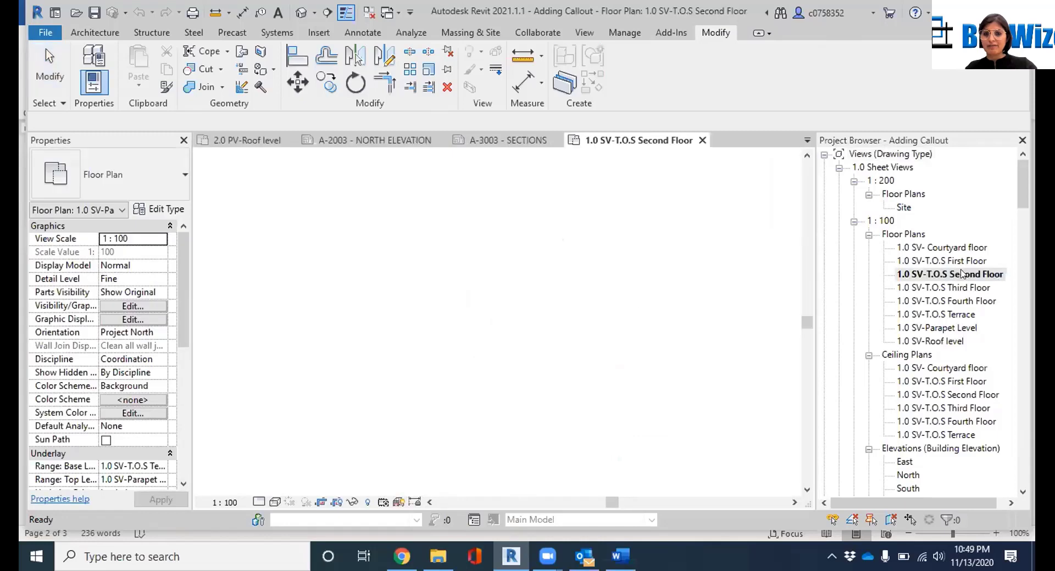
scroll(585, 263, "up", 3)
middle_click_drag(697, 346, 583, 182)
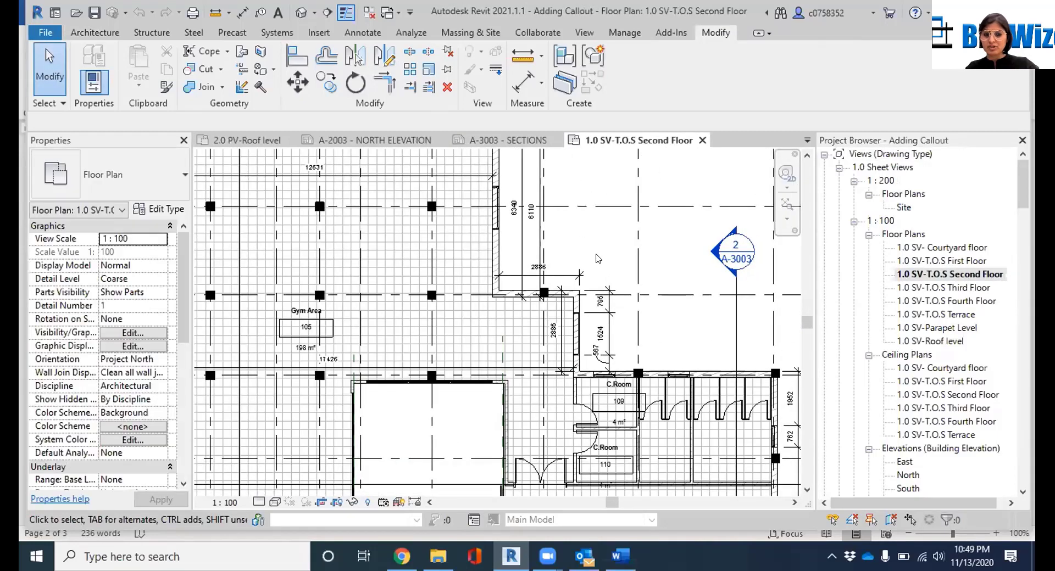
scroll(599, 258, "down", 1)
middle_click_drag(260, 394, 326, 272)
scroll(260, 395, "up", 1)
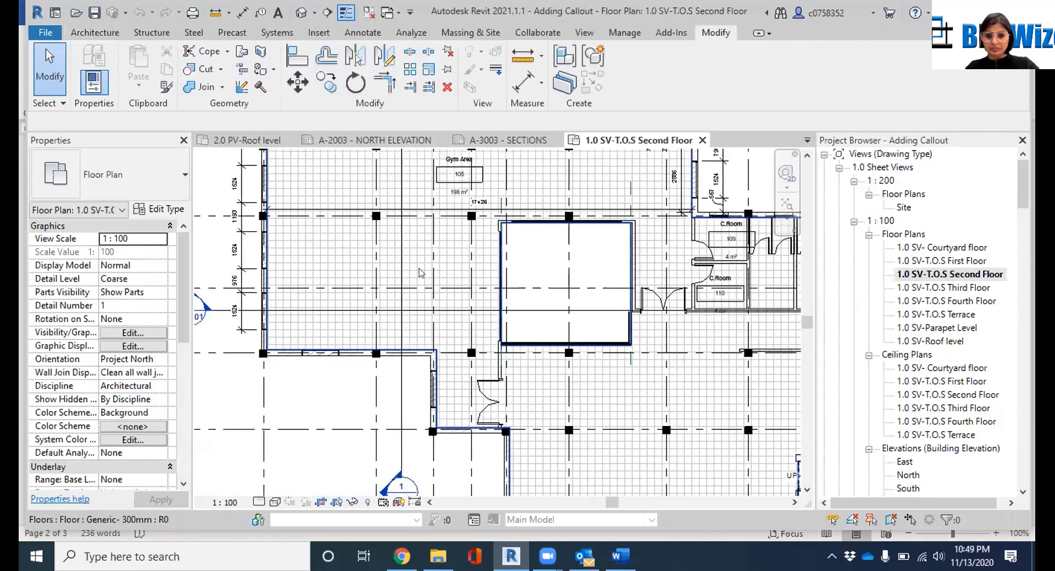
Start an Aligned dimension near the shaft beside the Gym Area, with Wall faces as the preferred reference
left_click(362, 33)
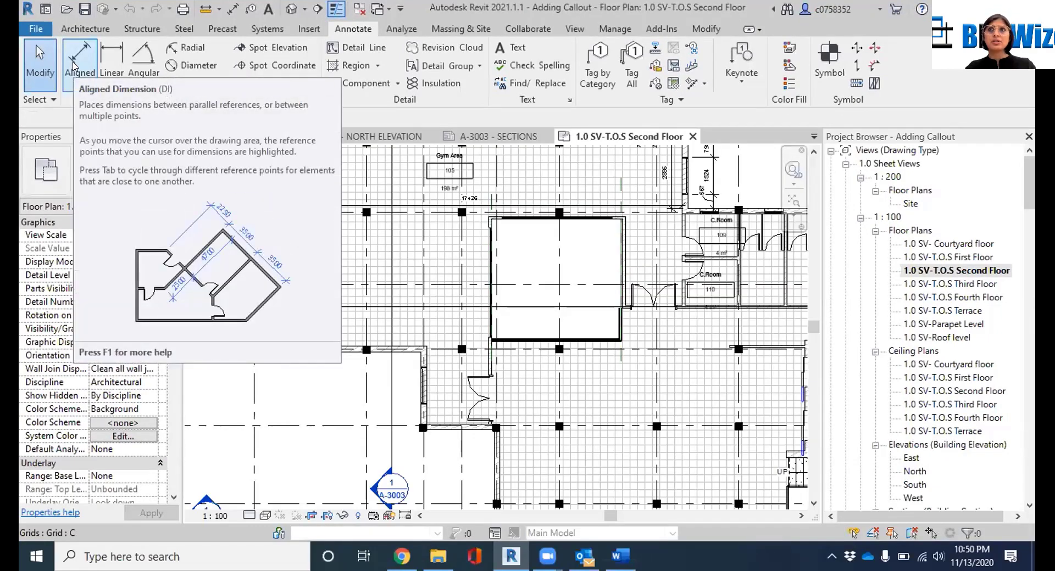
left_click(81, 54)
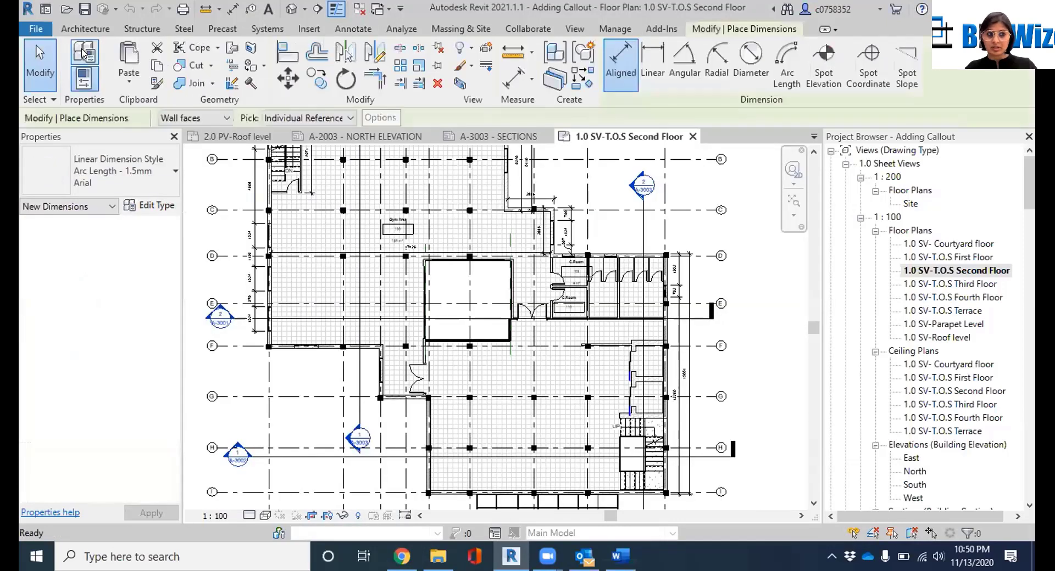
scroll(371, 336, "up", 1)
scroll(371, 336, "up", 5)
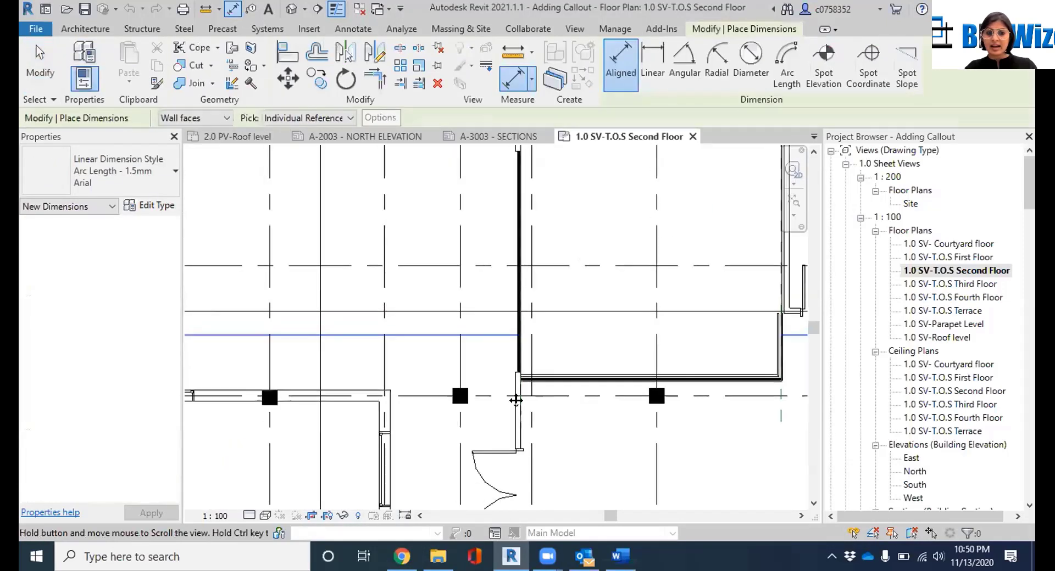
scroll(522, 267, "down", 5)
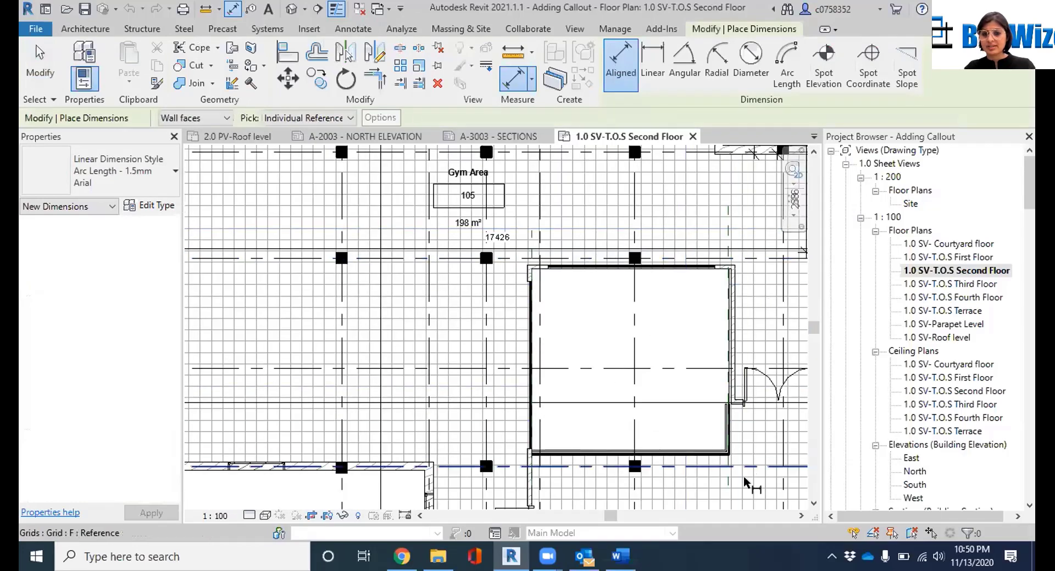
scroll(537, 260, "up", 4)
scroll(511, 277, "up", 2)
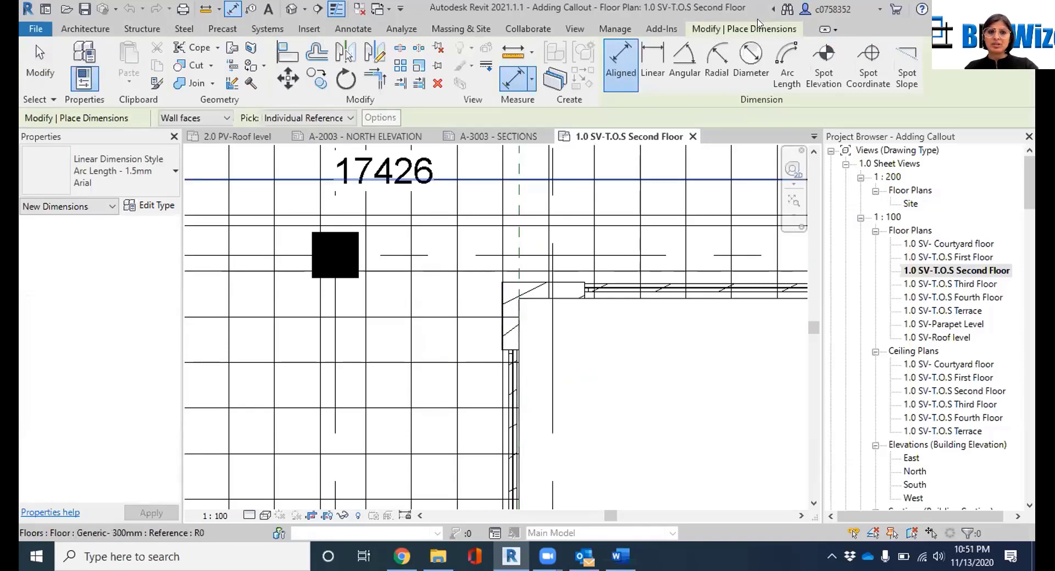
left_click(619, 56)
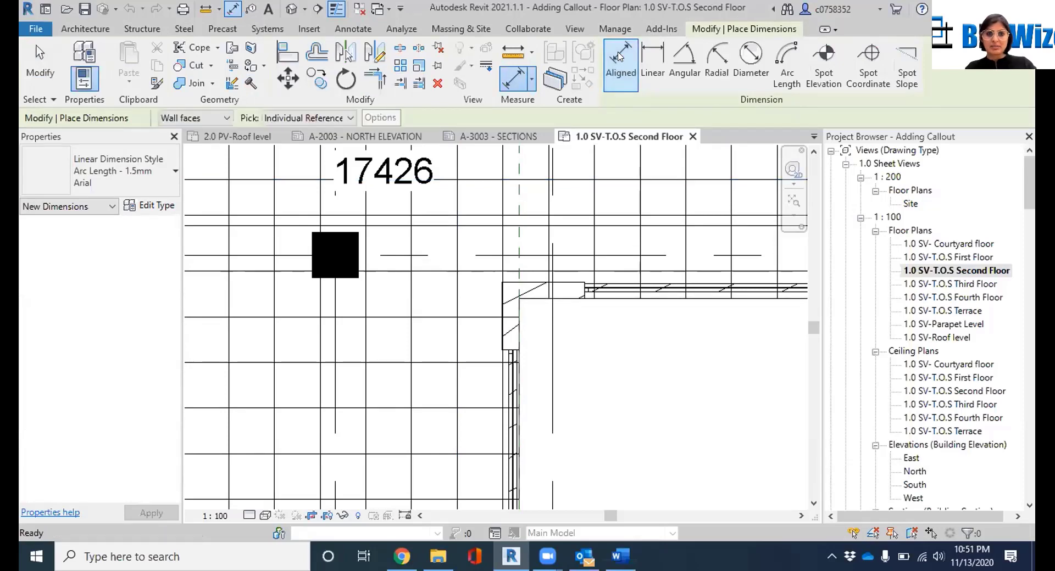
left_click(222, 118)
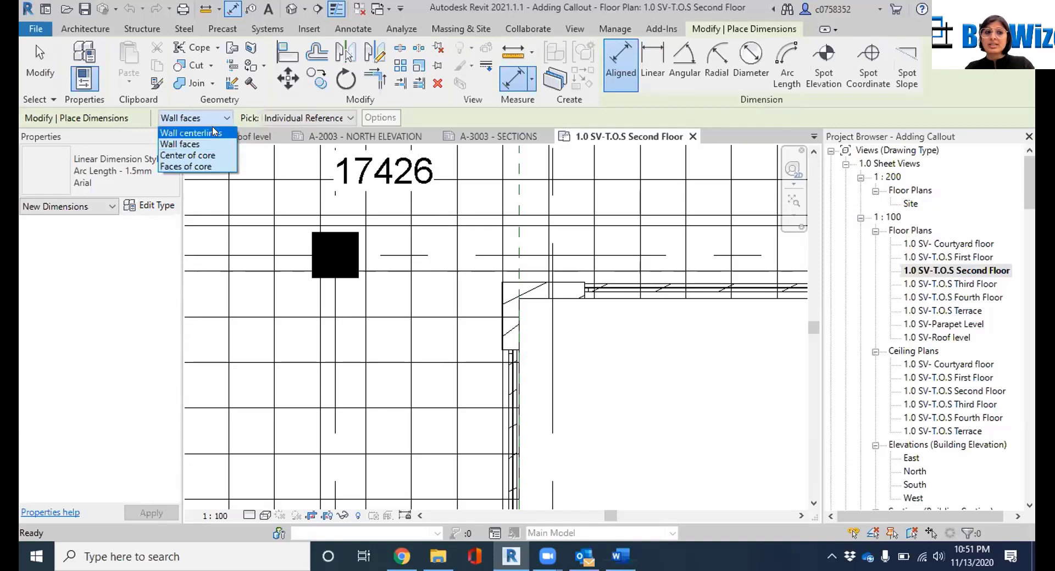
left_click(199, 144)
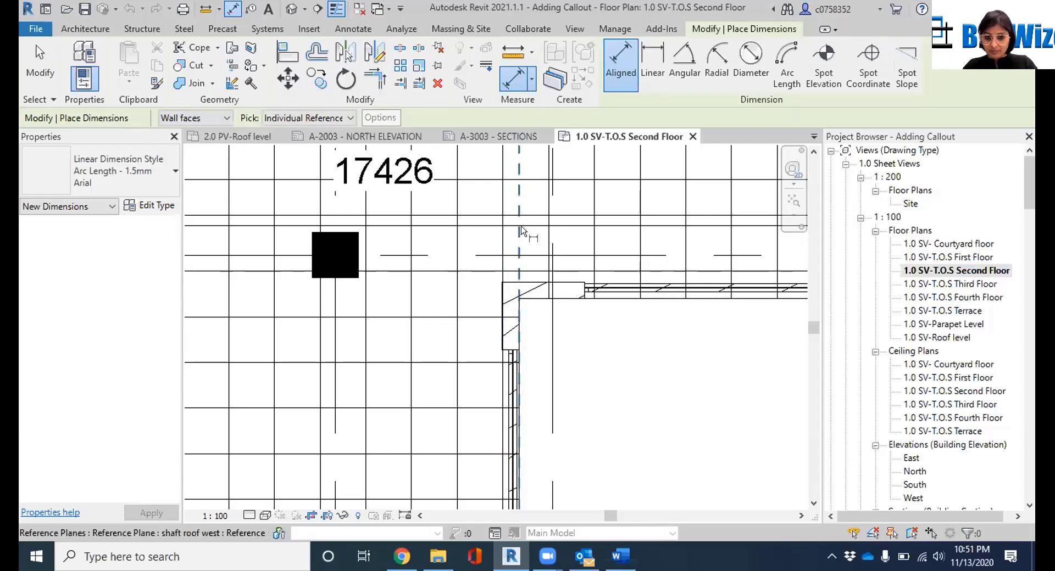
Dimension the shaft's overall width between the outer faces of its west and east walls, placing the dimension above the north wall
scroll(491, 302, "up", 3)
scroll(491, 302, "up", 2)
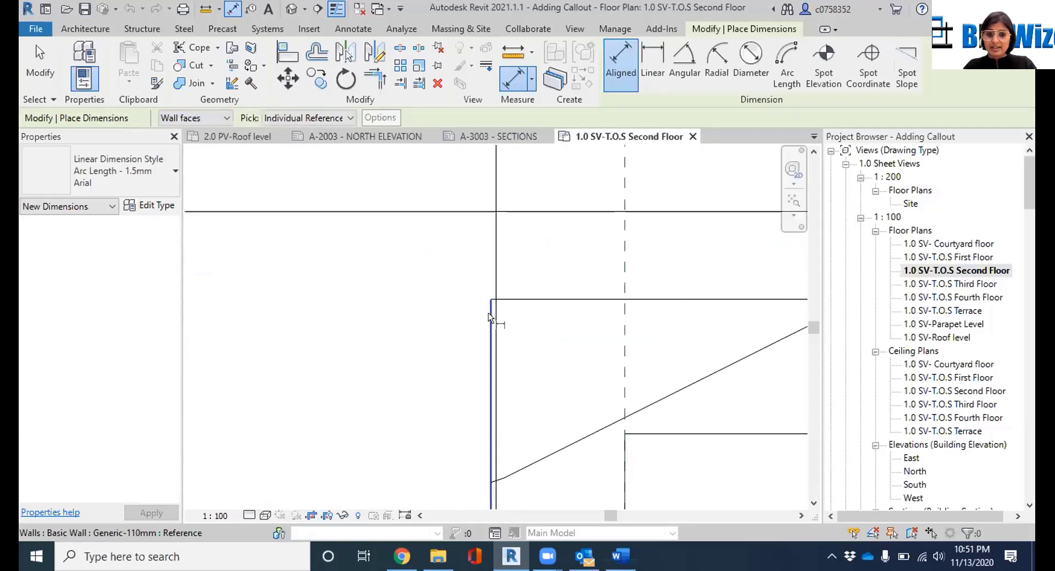
left_click(492, 305)
scroll(353, 278, "down", 5)
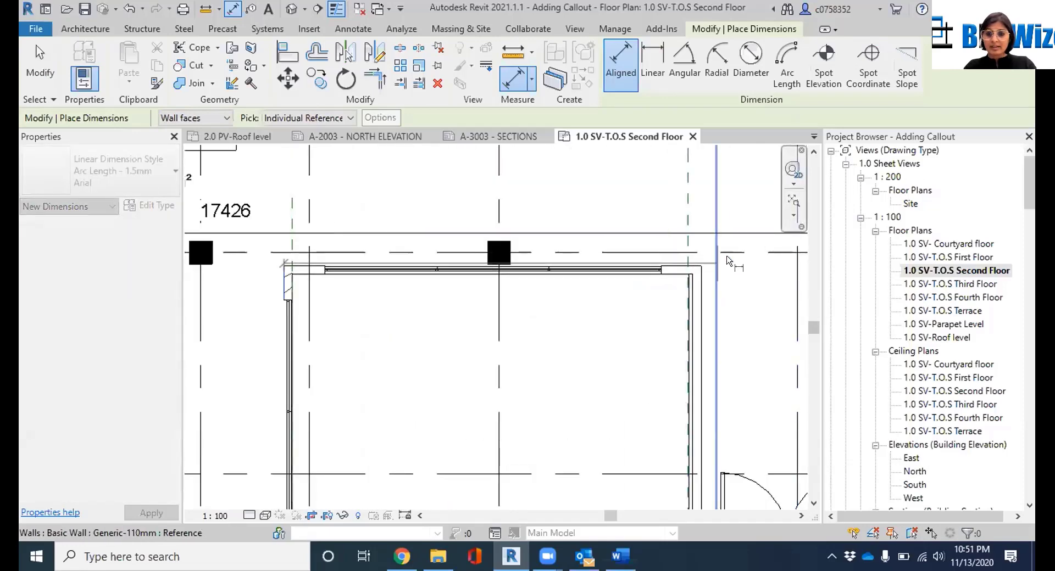
scroll(695, 276, "up", 4)
left_click(673, 278)
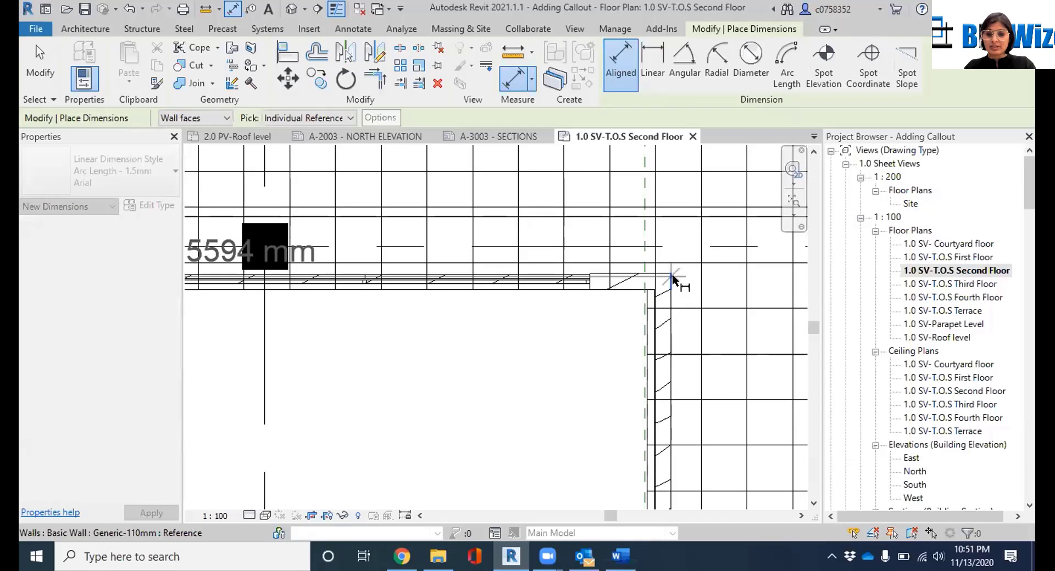
scroll(676, 278, "down", 3)
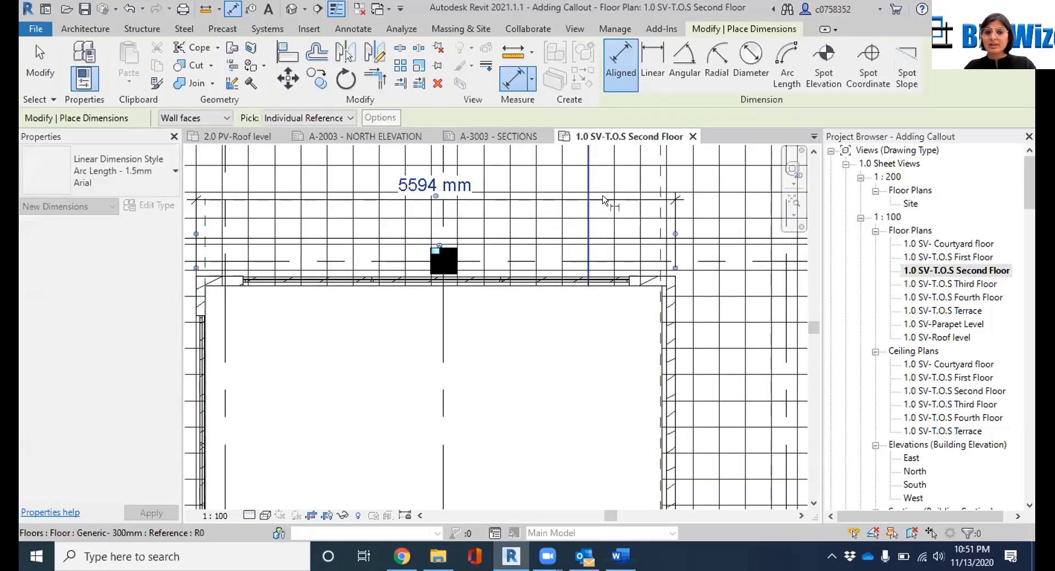
left_click(596, 201)
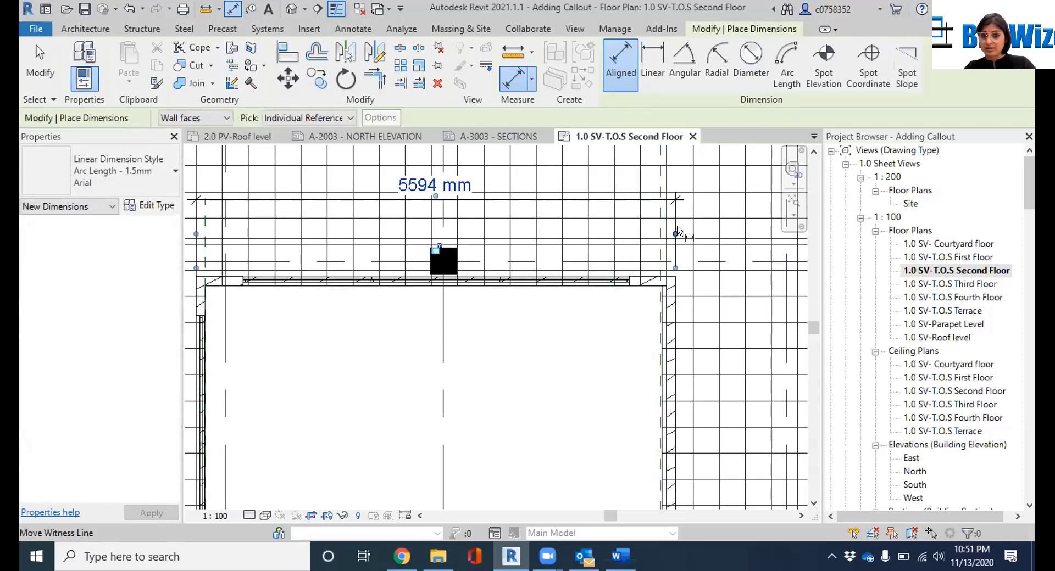
Set the aligned dimension to pick Entire Walls and pick the wall along the shaft's west side
left_click(321, 120)
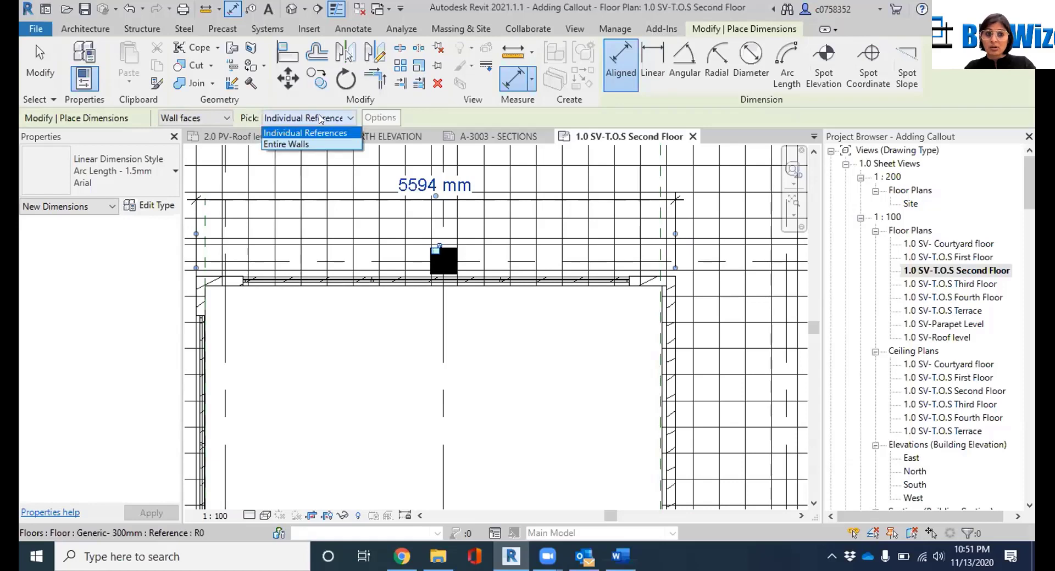
left_click(321, 146)
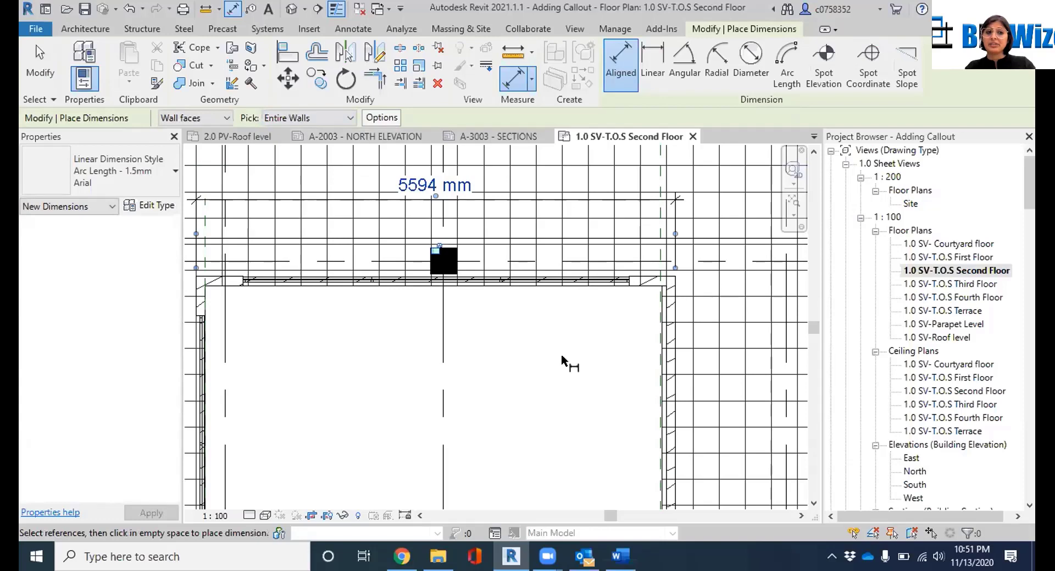
scroll(561, 357, "down", 3)
scroll(468, 430, "up", 4)
middle_click_drag(412, 372, 558, 259)
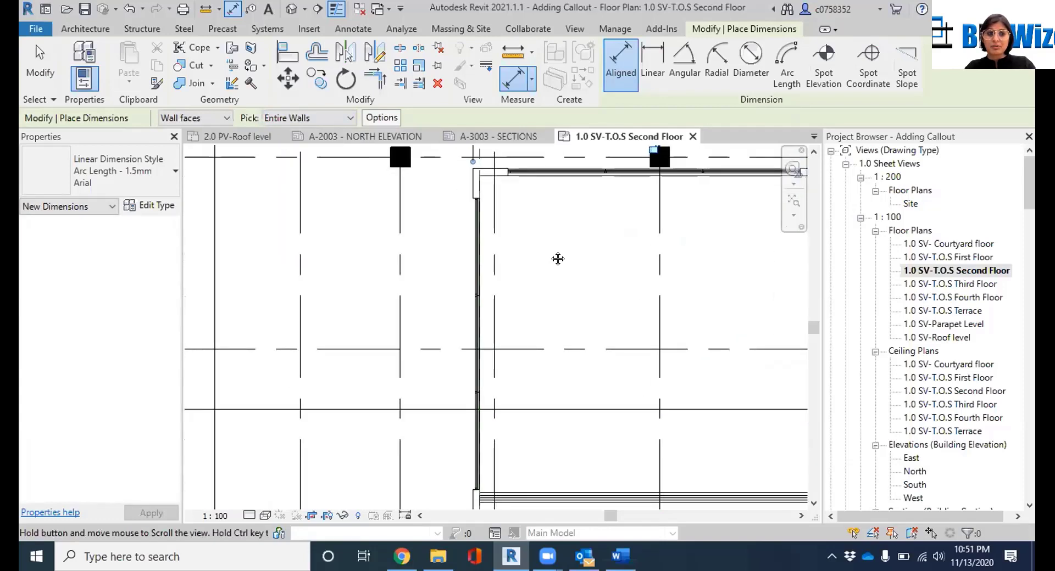
scroll(464, 242, "down", 2)
scroll(486, 190, "up", 4)
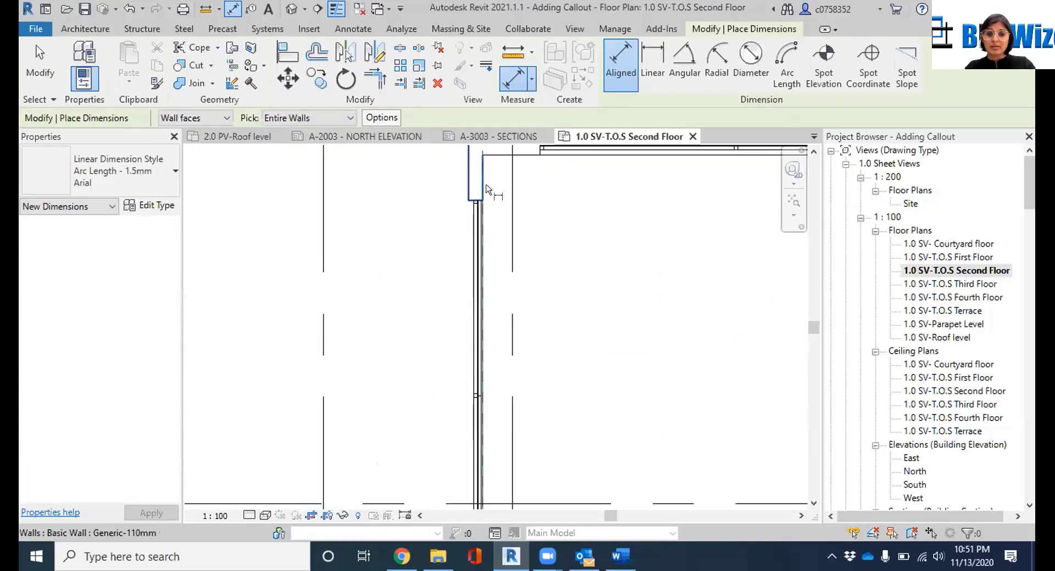
scroll(486, 190, "down", 3)
scroll(507, 198, "up", 3)
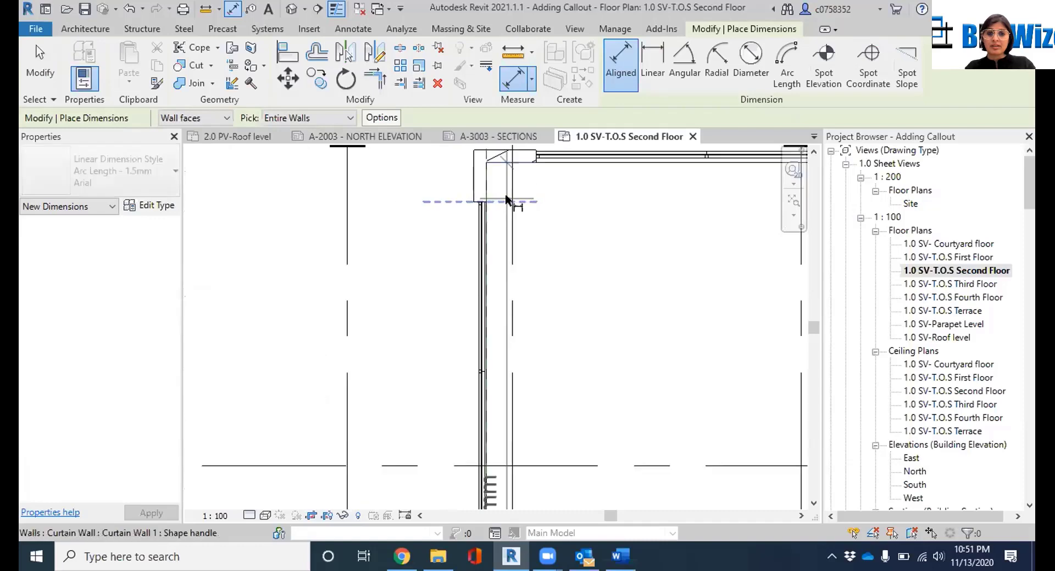
left_click(506, 200)
Place the west wall's dimension string inside the shaft, parallel to the wall and running down past the double door
scroll(537, 231, "down", 2)
scroll(578, 266, "up", 1)
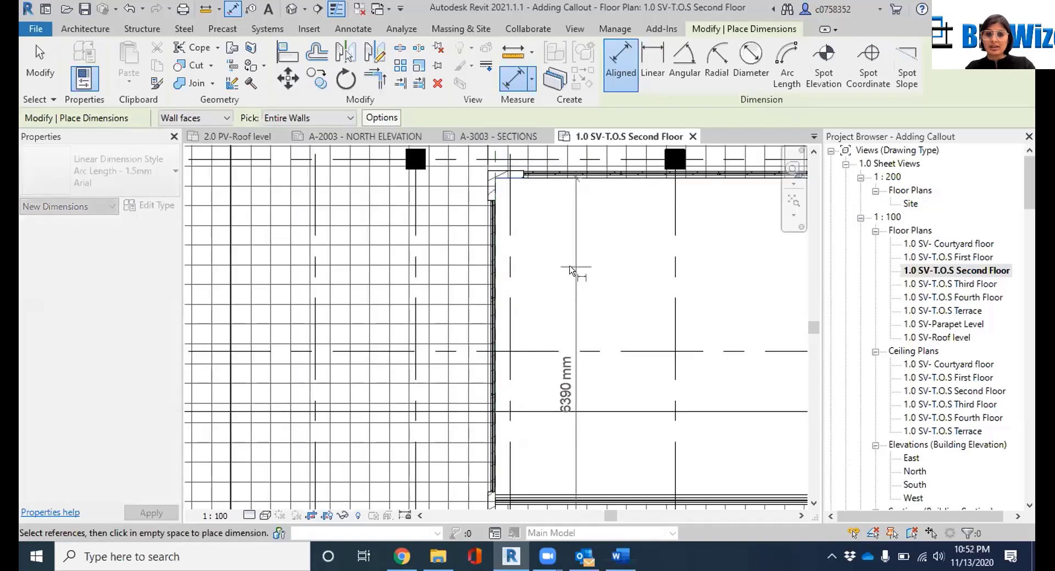
scroll(566, 278, "down", 2)
scroll(556, 287, "up", 1)
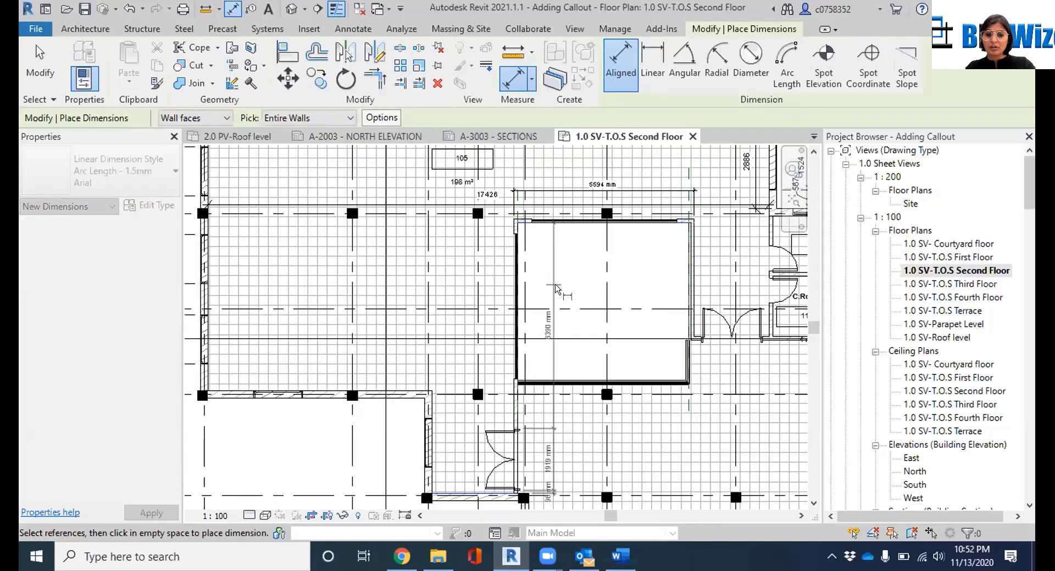
scroll(566, 292, "up", 2)
middle_click_drag(570, 293, 545, 147)
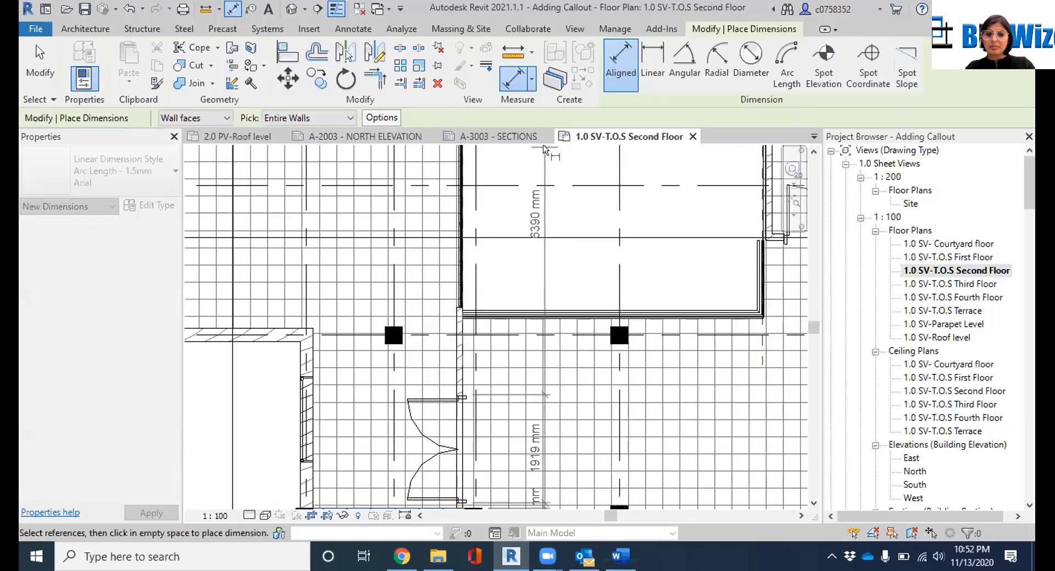
scroll(544, 148, "down", 1)
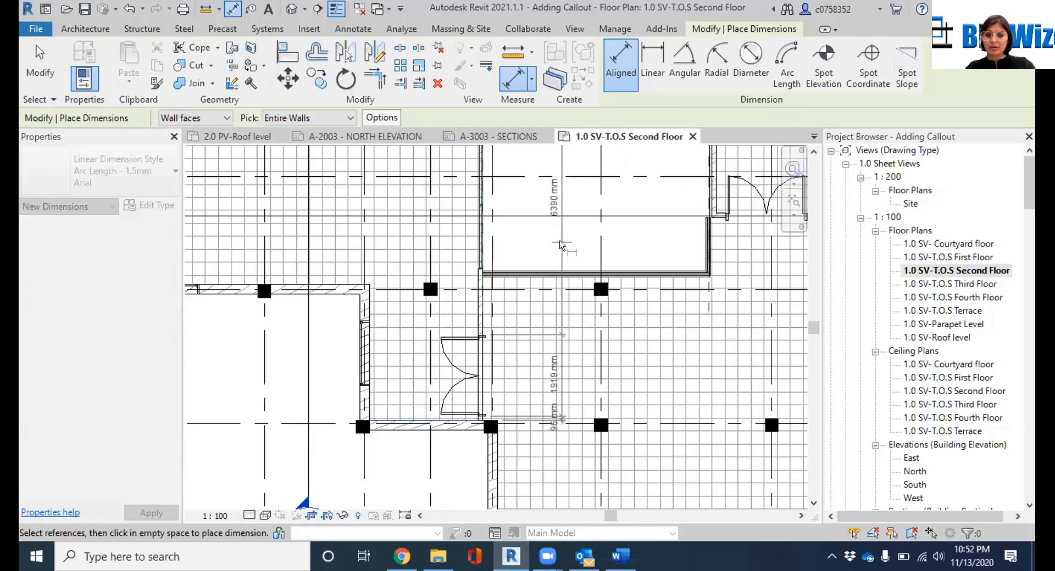
left_click(561, 244)
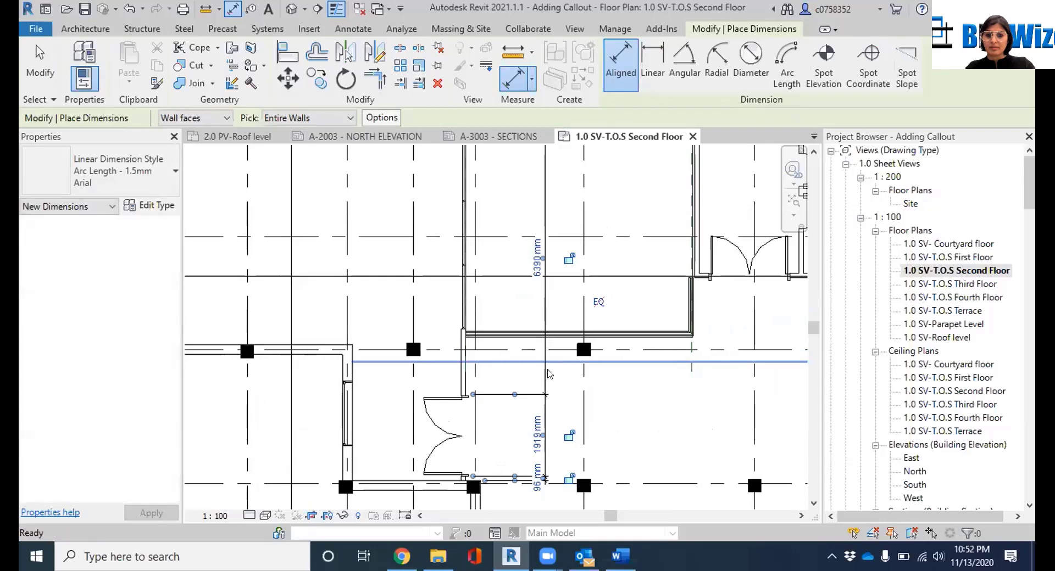
scroll(462, 377, "up", 4)
scroll(503, 318, "down", 2)
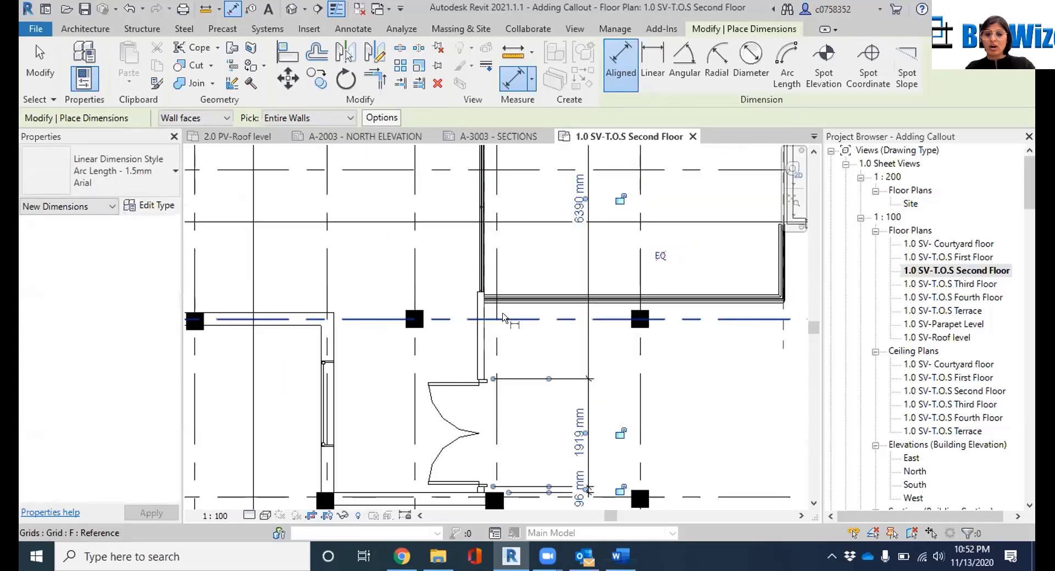
middle_click_drag(569, 291, 595, 473)
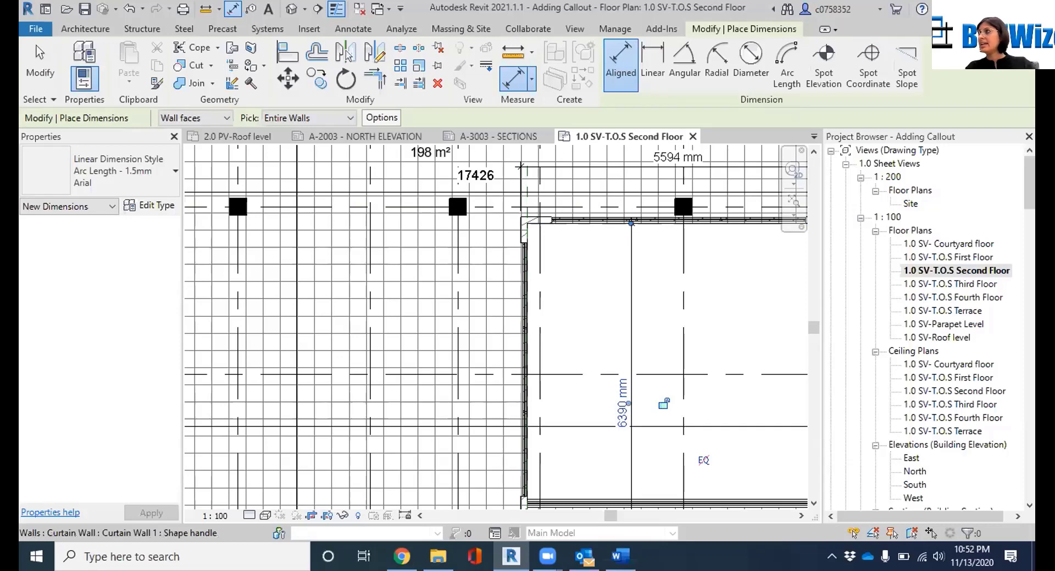
scroll(553, 226, "down", 3)
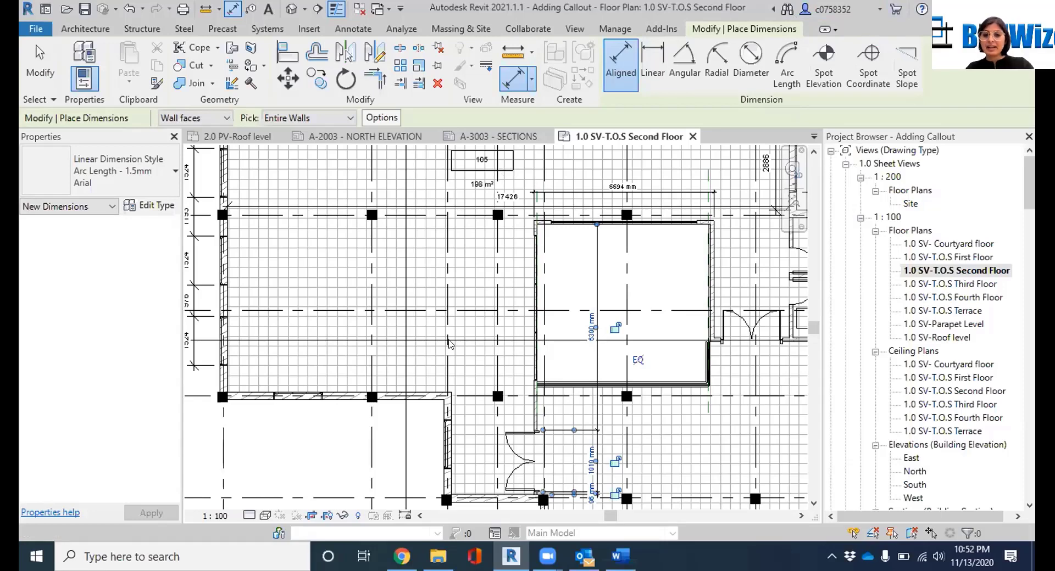
scroll(546, 367, "up", 3)
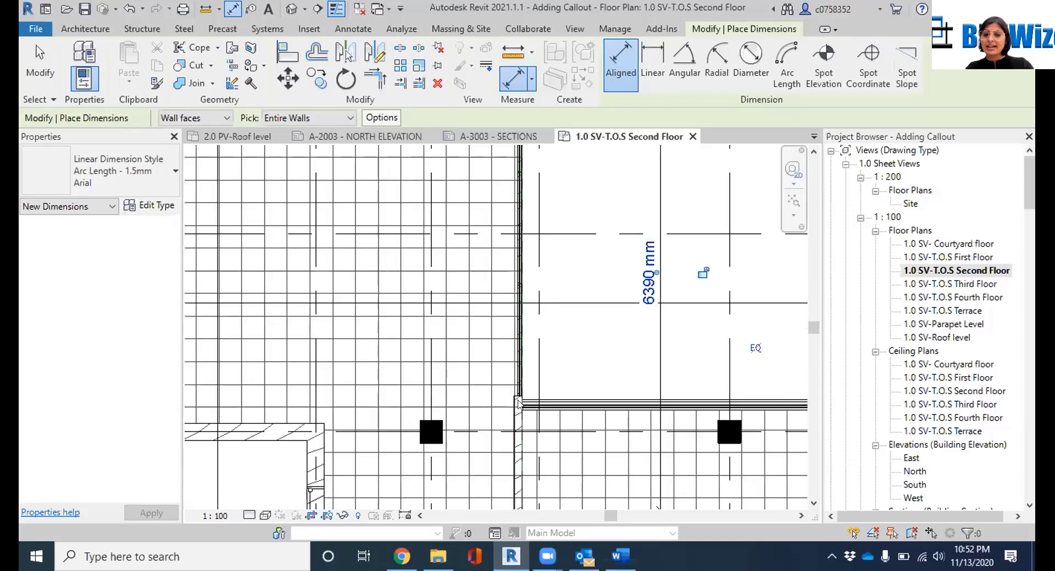
scroll(522, 403, "down", 3)
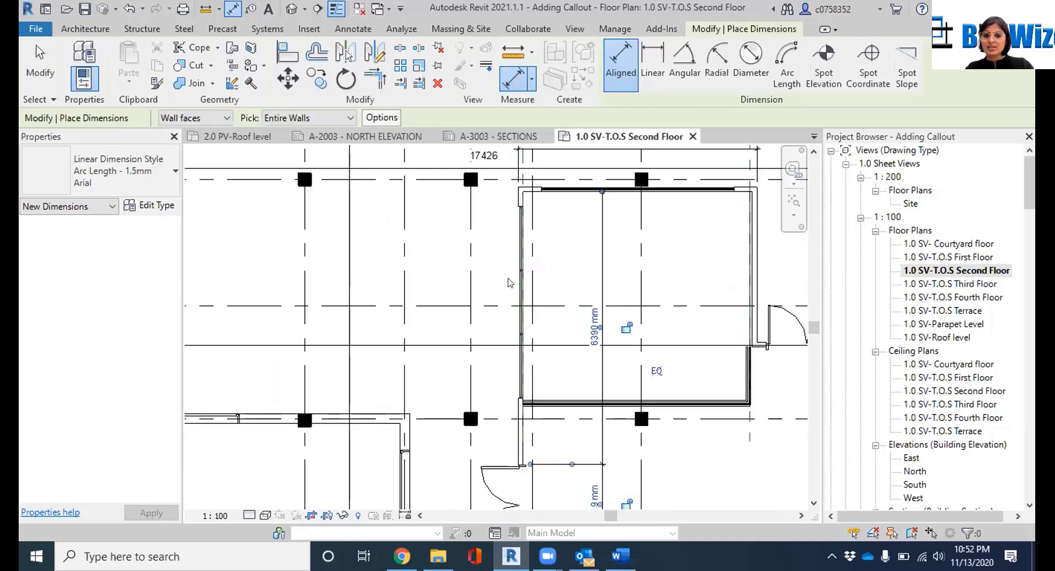
scroll(530, 236, "down", 2)
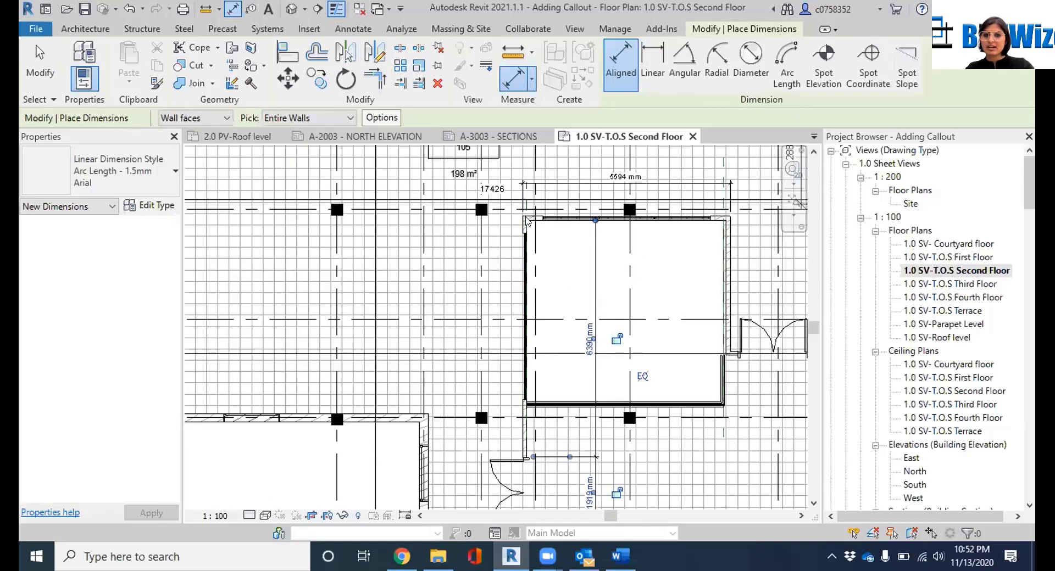
scroll(526, 222, "down", 2)
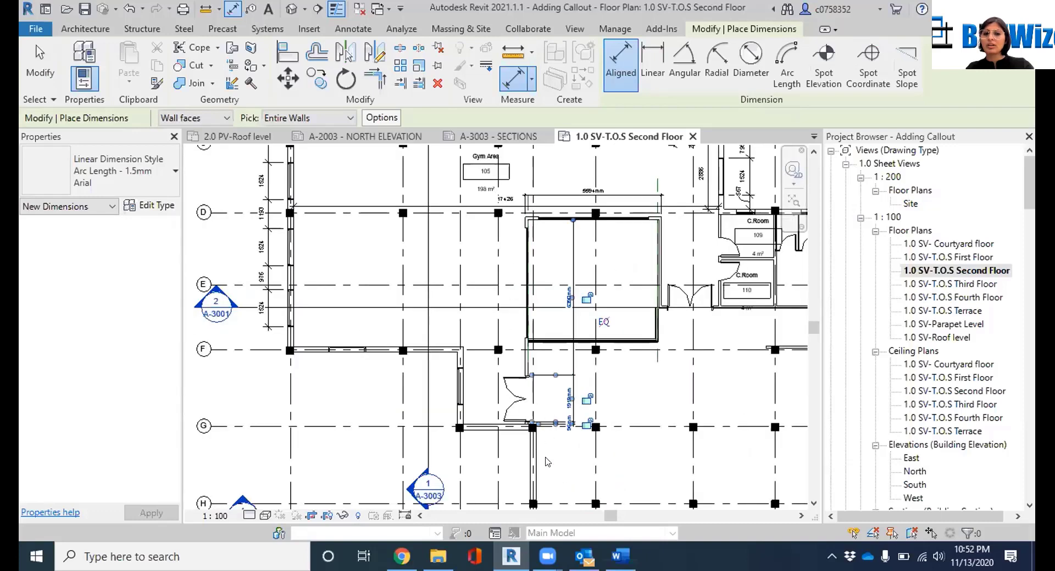
scroll(480, 353, "up", 1)
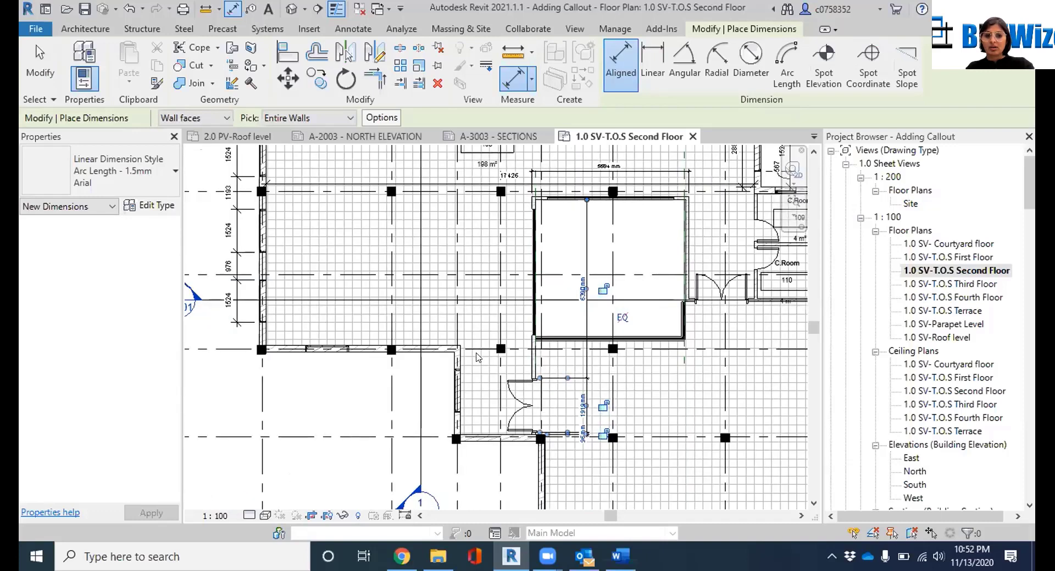
Dimension the entire wall along grid F, including its window opening, with the string north of the wall inside the room
scroll(477, 358, "up", 2)
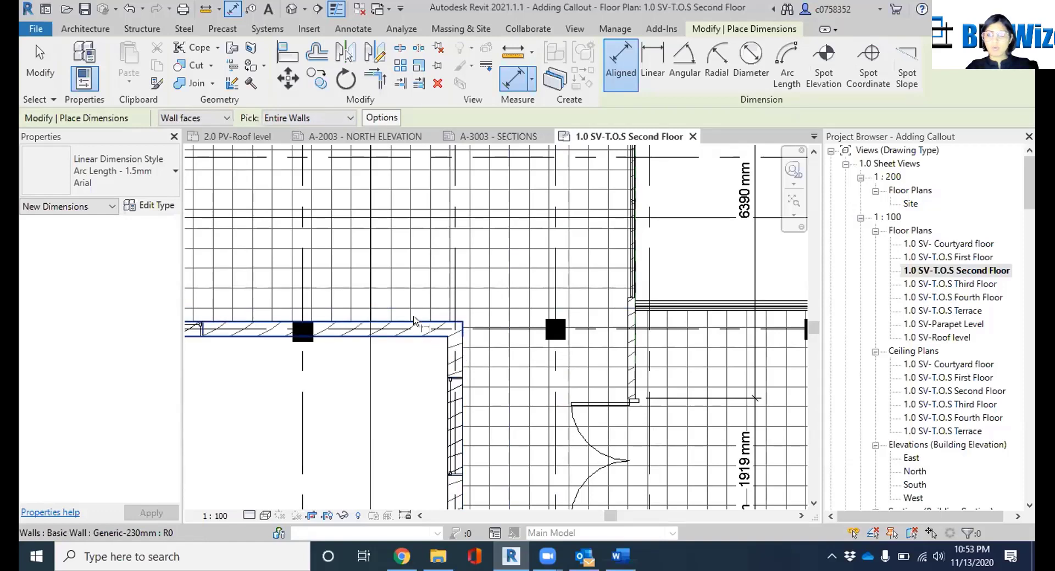
scroll(406, 320, "down", 2)
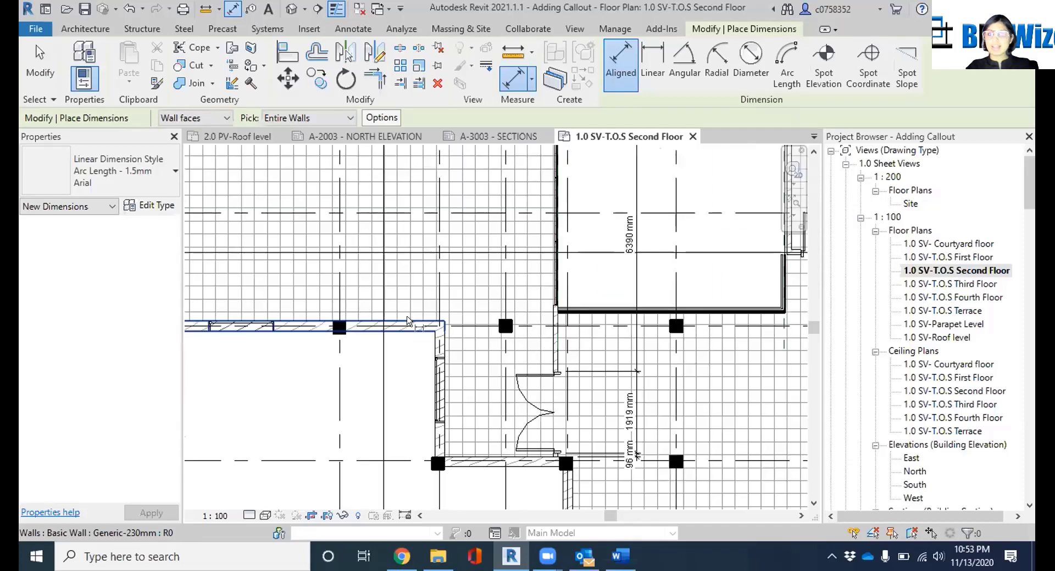
left_click(408, 321)
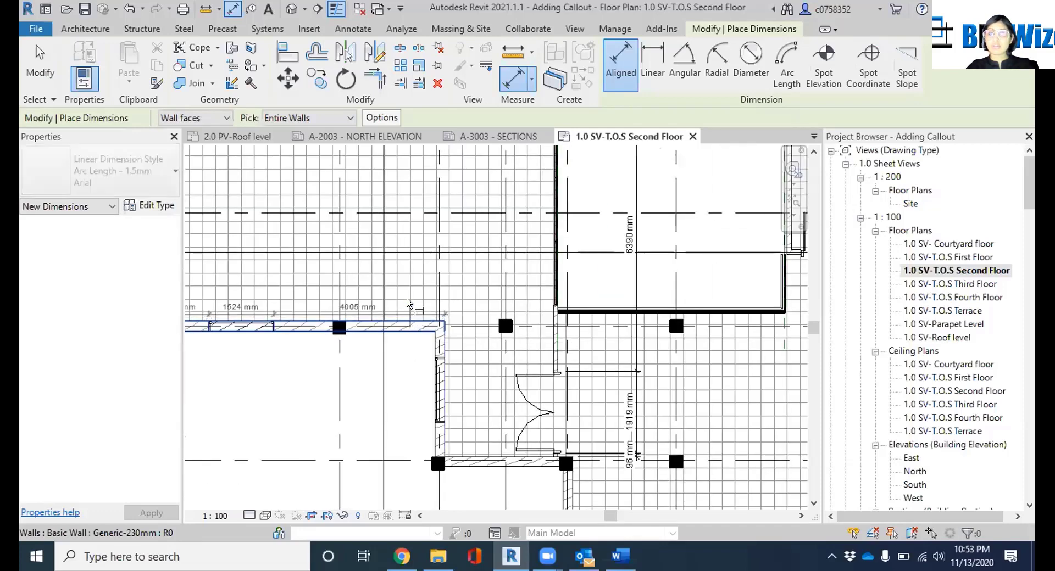
middle_click_drag(376, 302, 683, 402)
scroll(683, 402, "up", 4)
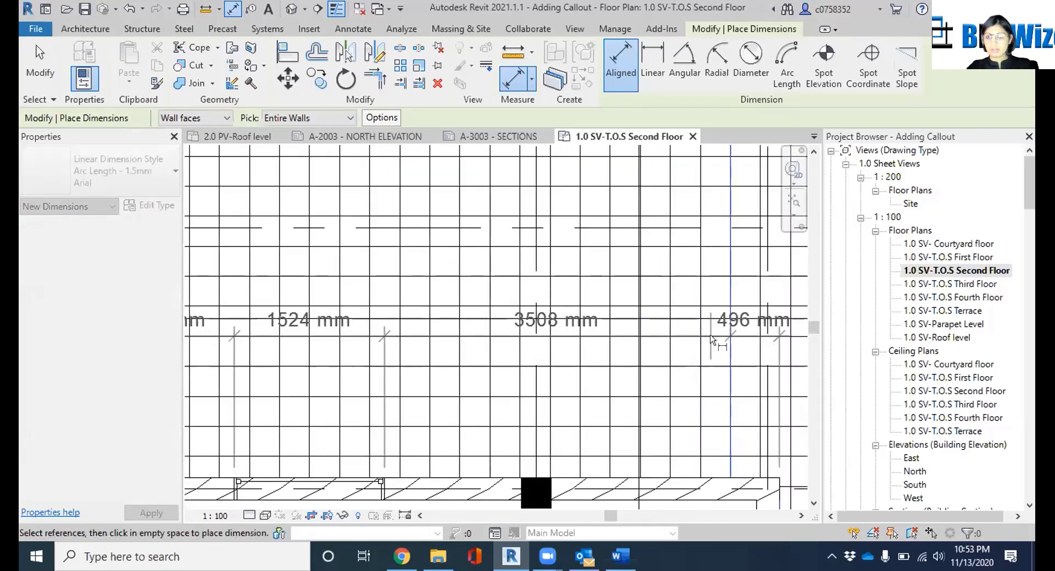
scroll(607, 368, "down", 2)
scroll(608, 368, "up", 3)
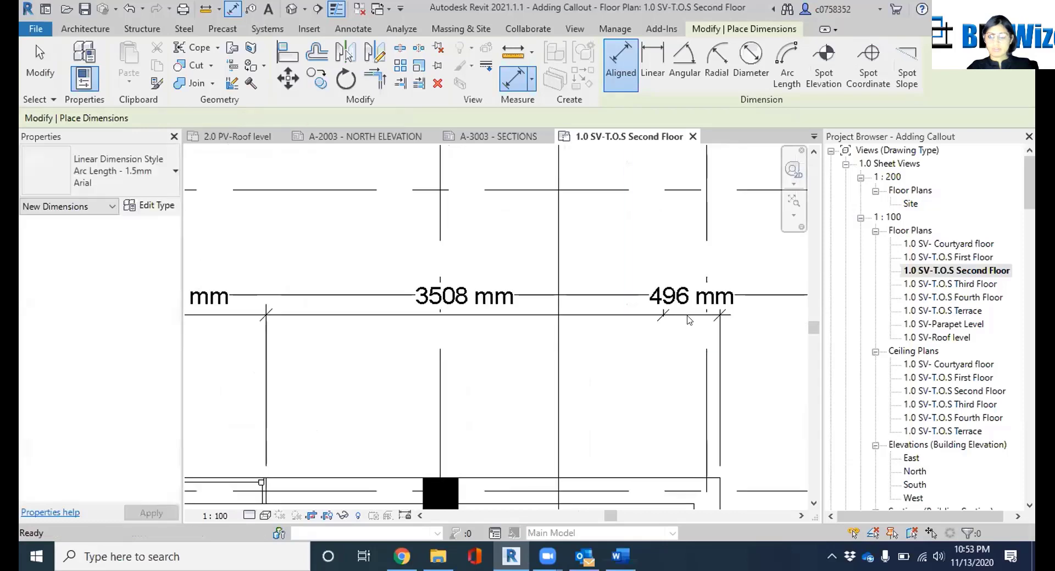
key("Escape")
key("Escape")
Select the grid F wall's dimension string and try to move the extra witness line near its east end
scroll(682, 319, "down", 3)
scroll(681, 318, "down", 1)
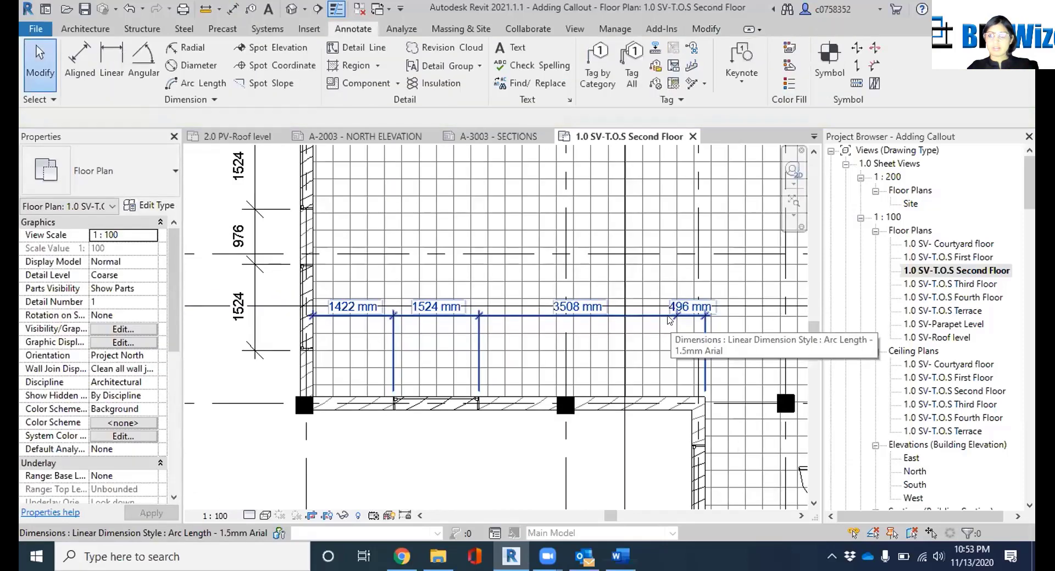
scroll(495, 310, "down", 1)
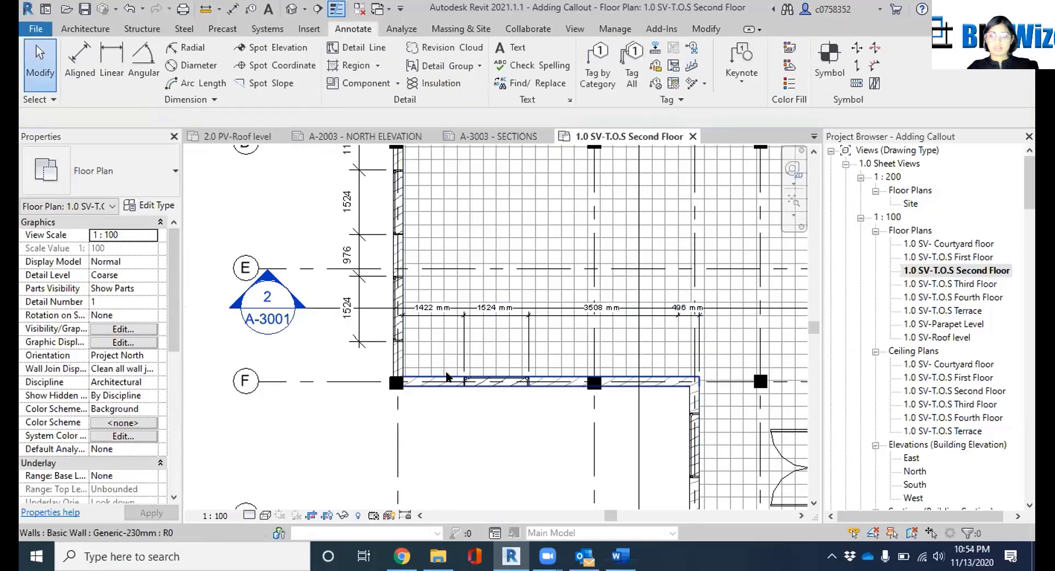
scroll(687, 331, "up", 1)
scroll(686, 332, "up", 4)
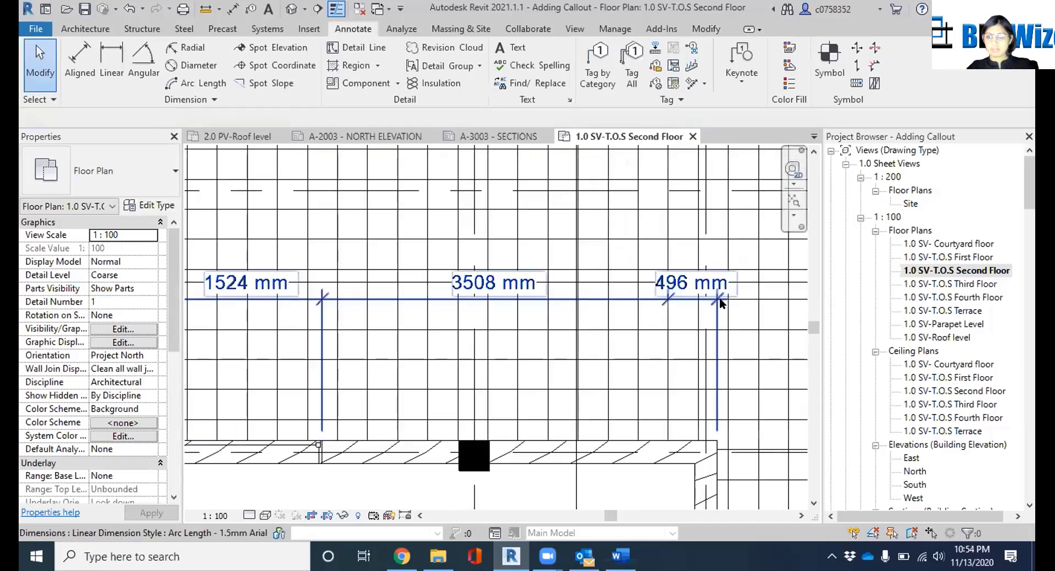
left_click(681, 299)
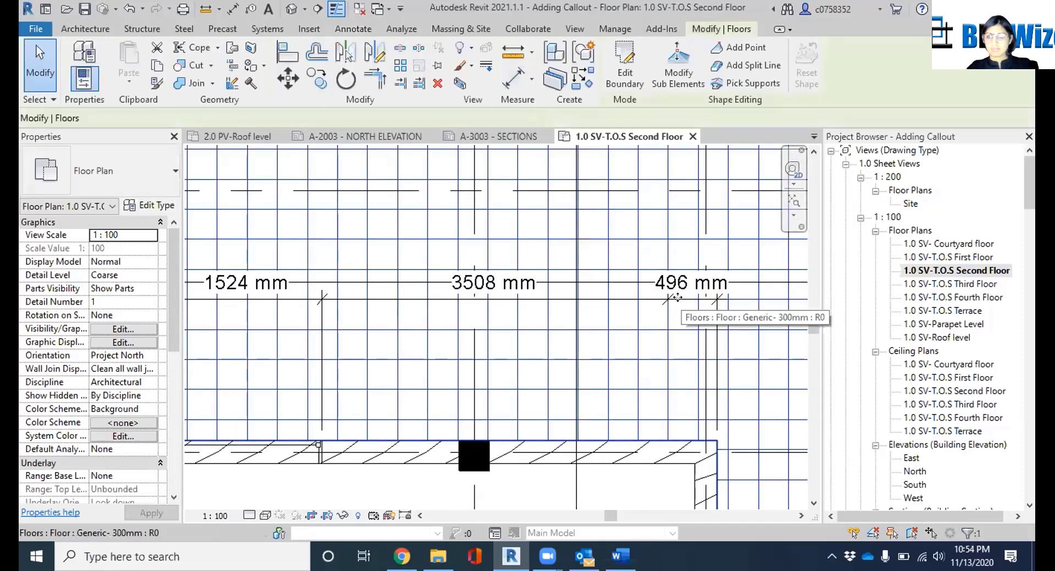
key("Escape")
left_click(687, 285)
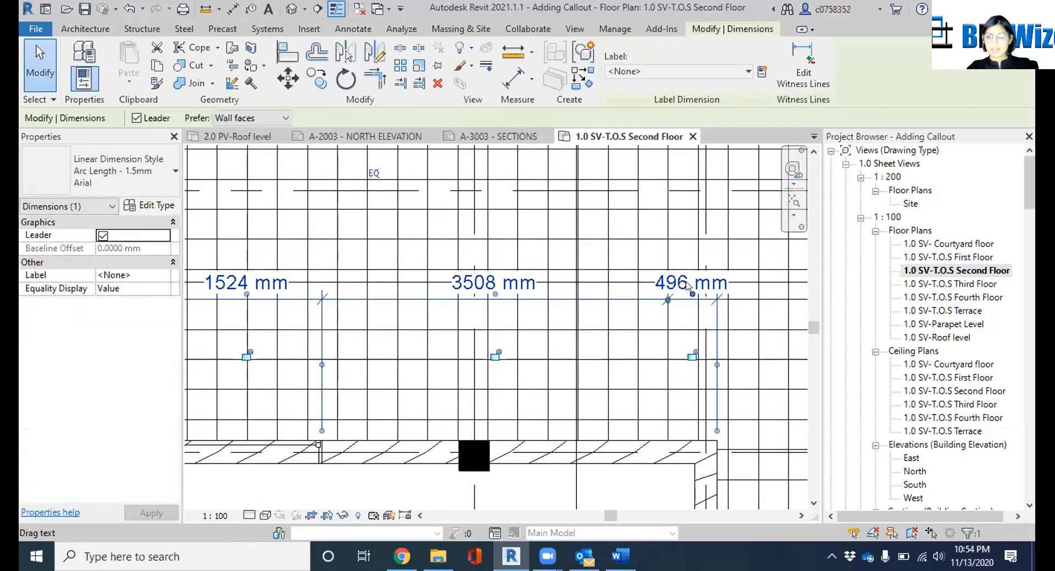
left_click_drag(668, 300, 675, 424)
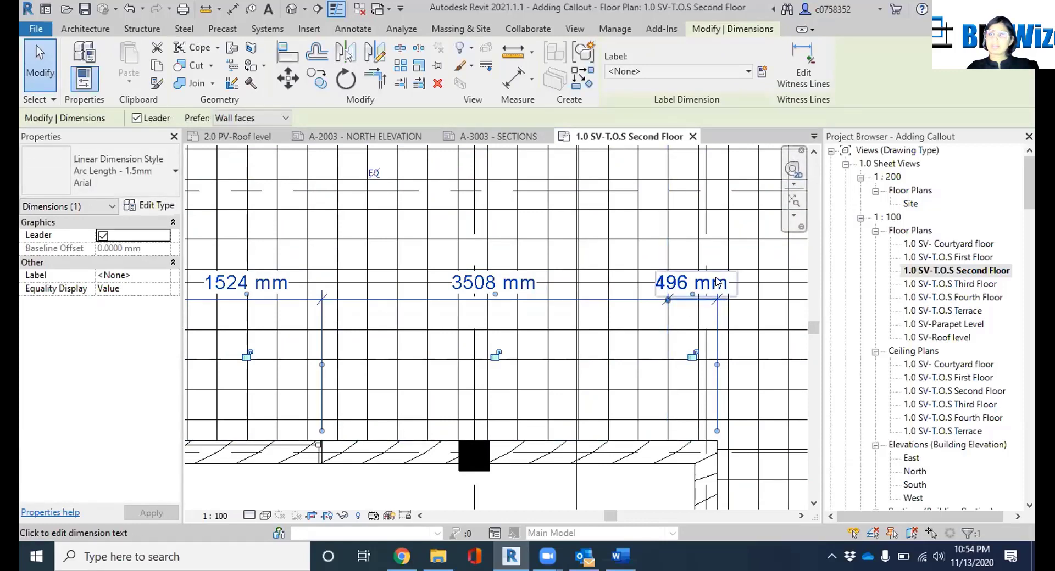
Shift the text of the string's easternmost segment slightly west, then remove the grid F wall's dimension string
left_click(717, 282)
left_click(584, 428)
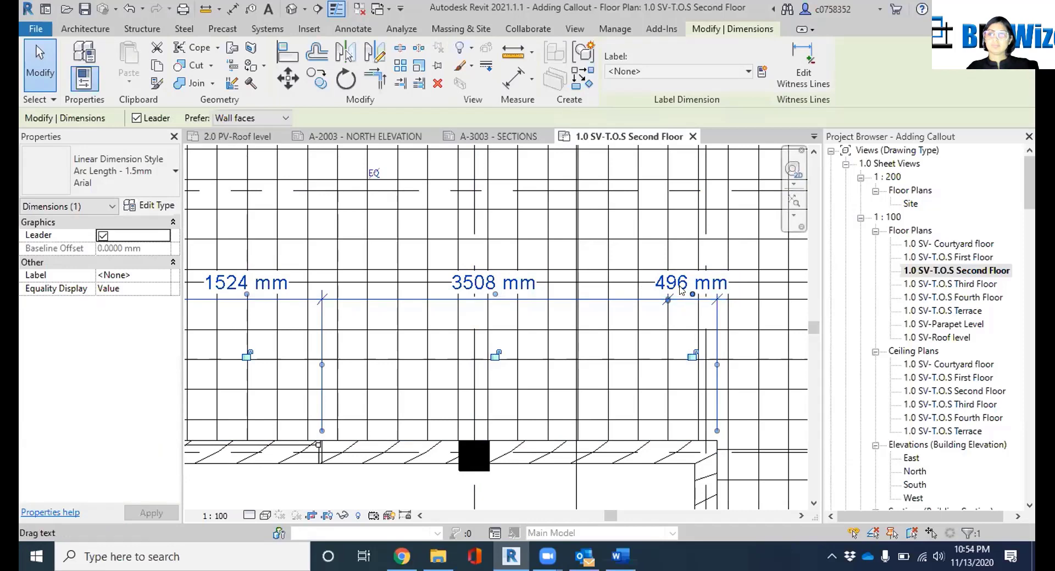
left_click_drag(693, 294, 683, 294)
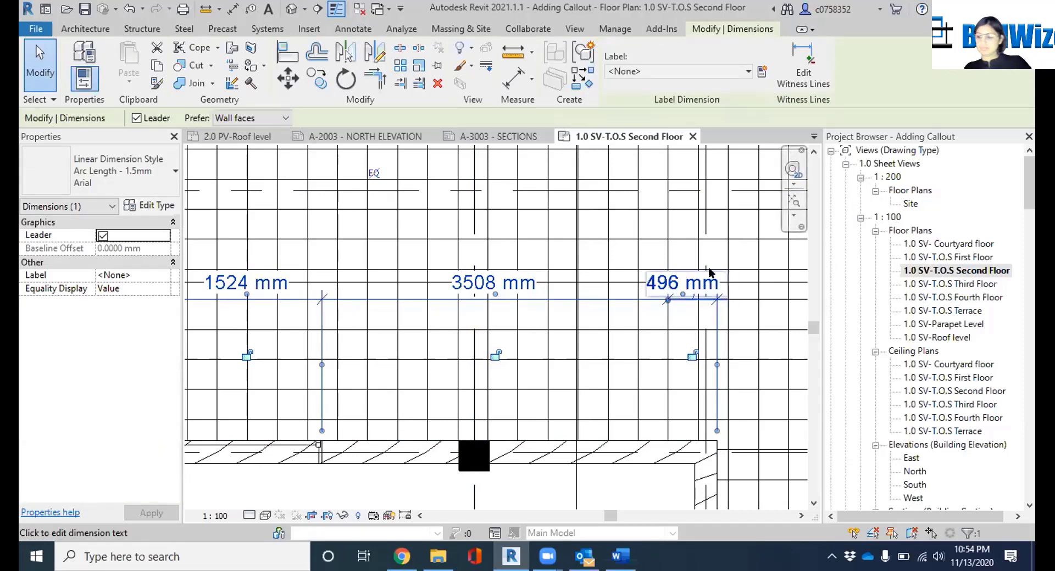
key("Escape")
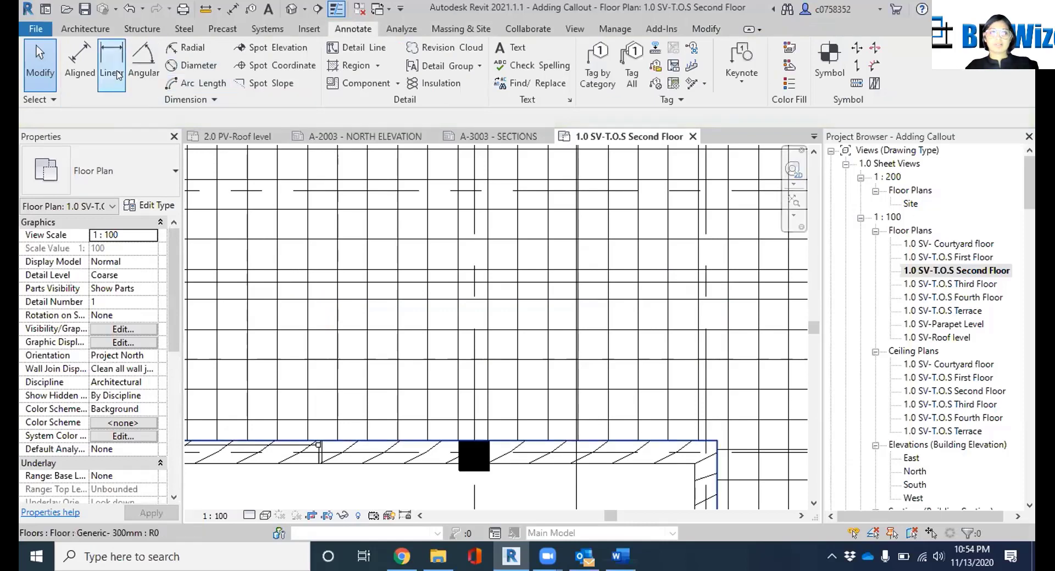
left_click(88, 60)
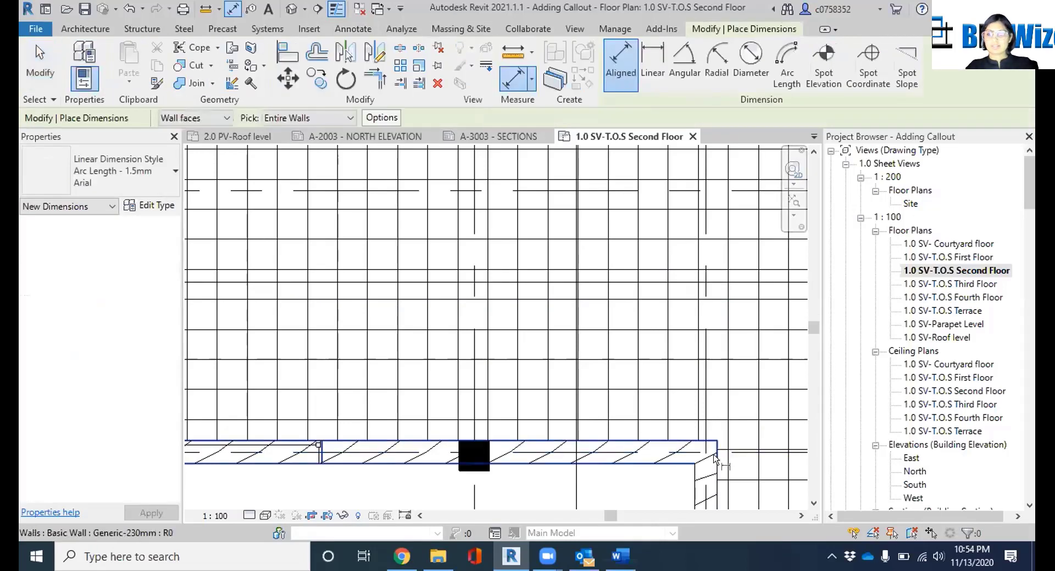
left_click(714, 459)
scroll(714, 459, "down", 5)
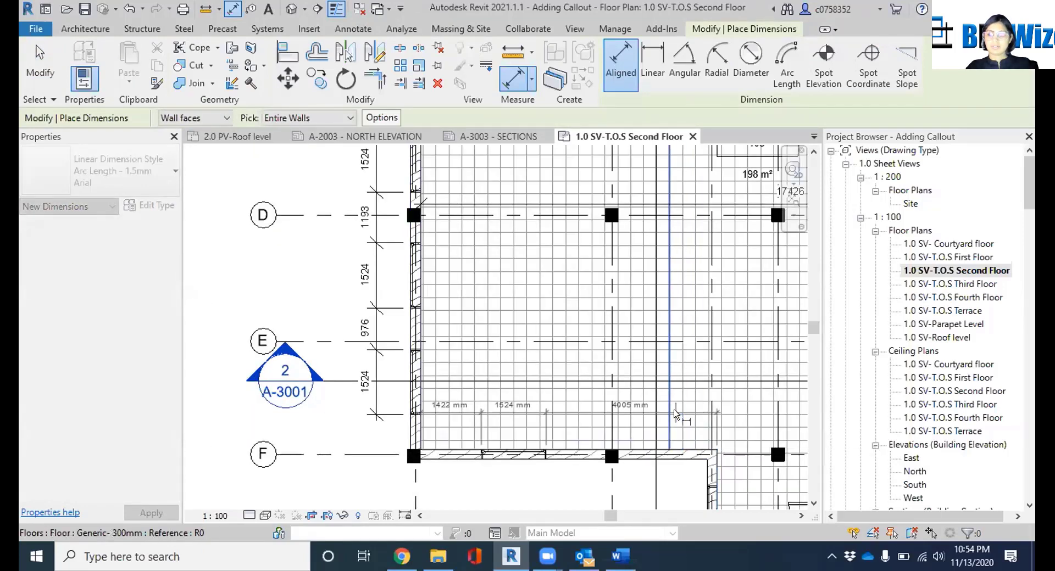
scroll(675, 415, "up", 2)
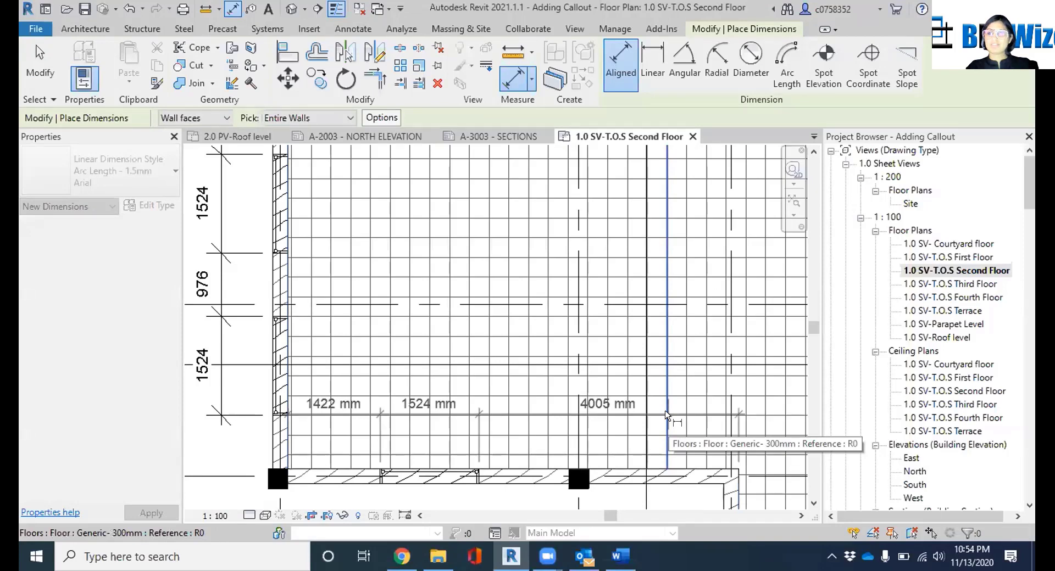
left_click(667, 416)
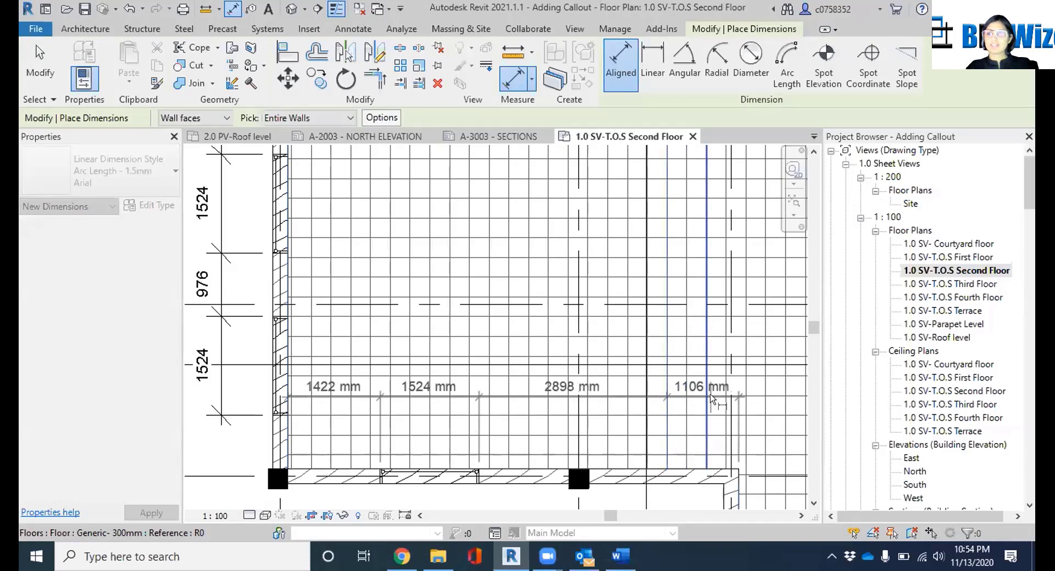
scroll(679, 422, "up", 4)
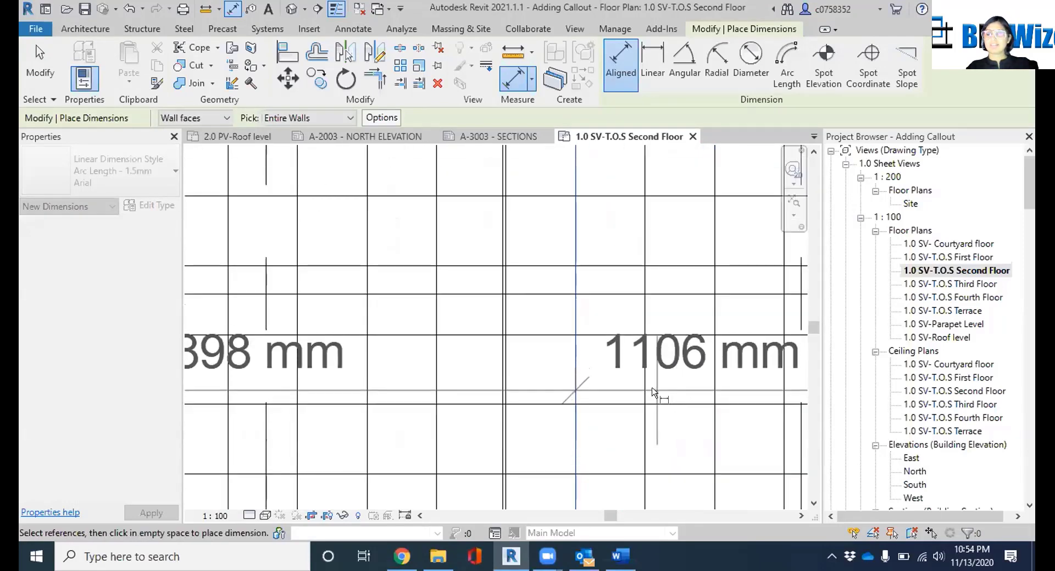
scroll(602, 377, "down", 3)
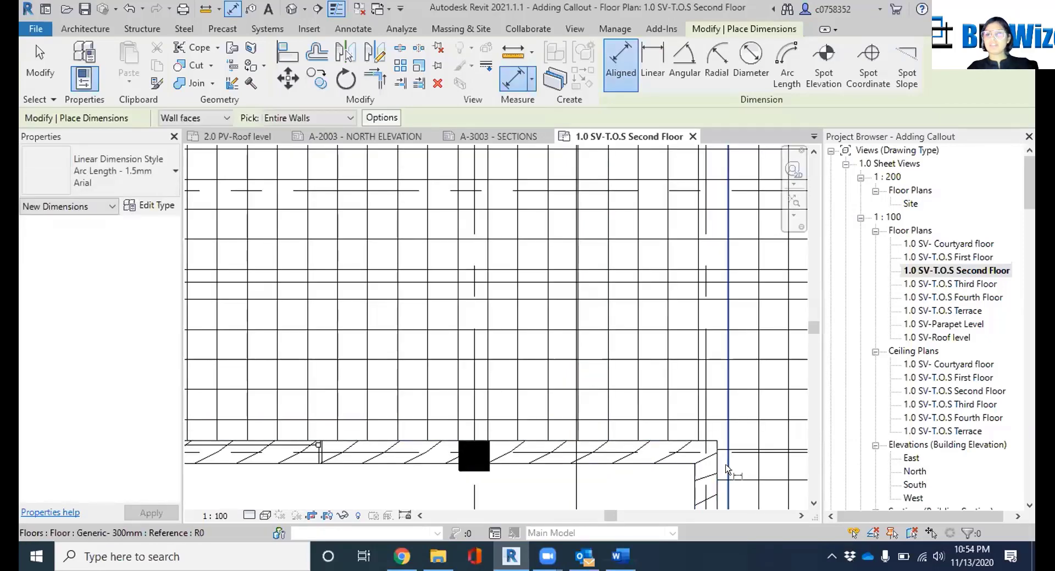
left_click(720, 465)
scroll(346, 450, "down", 2)
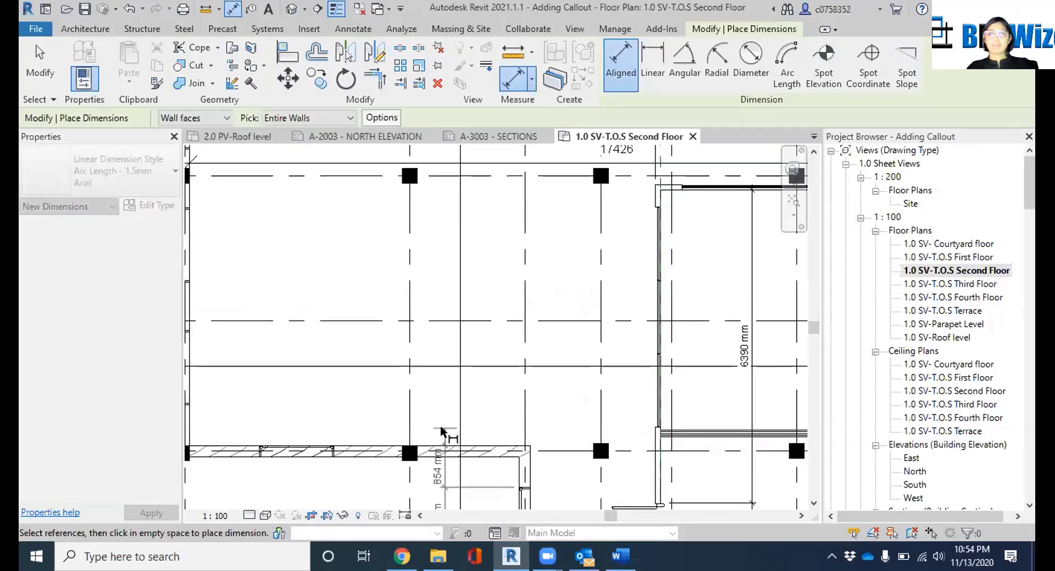
middle_click_drag(451, 431, 553, 396)
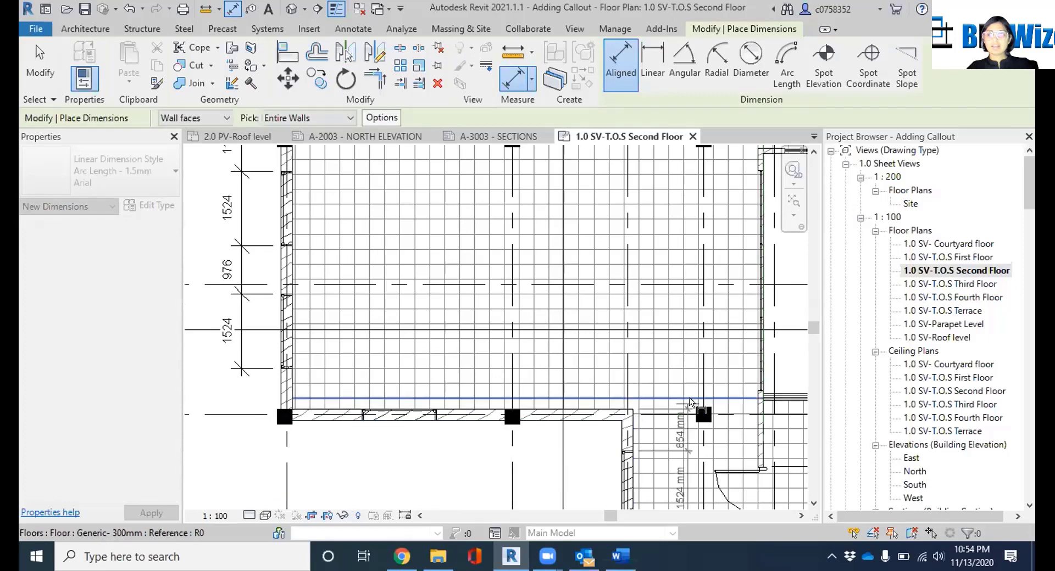
key("Escape")
key("Escape")
scroll(520, 302, "up", 3)
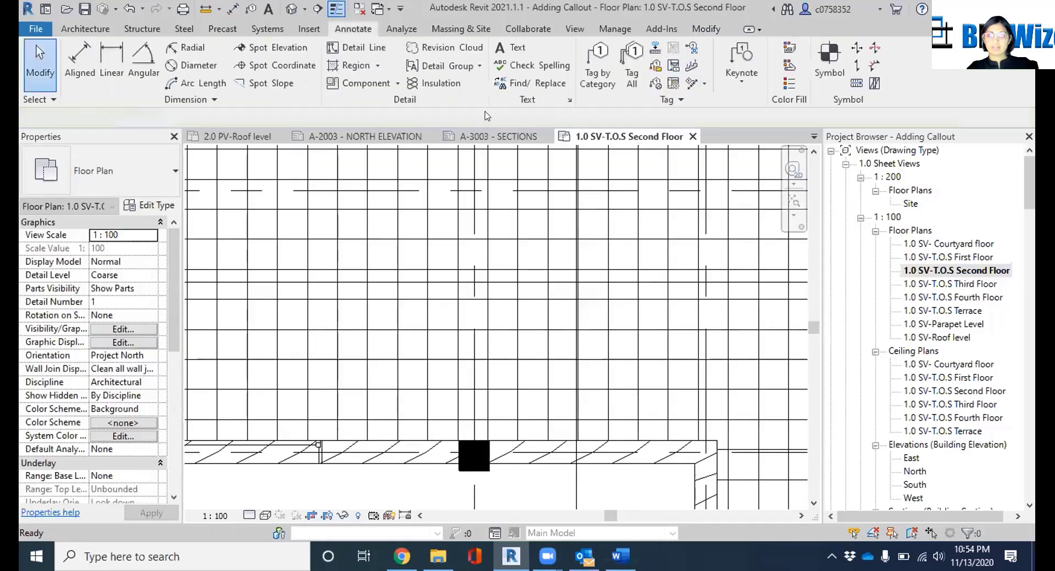
Add a linear dimension along the grid F wall from its west column to the outer east corner, placing the string south of the wall
left_click(116, 55)
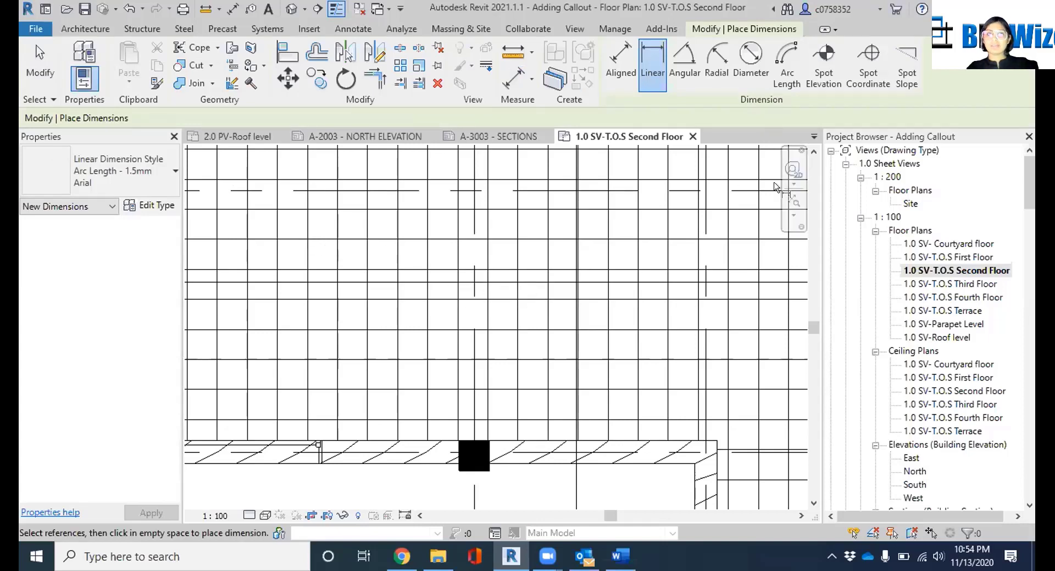
scroll(774, 187, "down", 1)
middle_click_drag(534, 336, 539, 384)
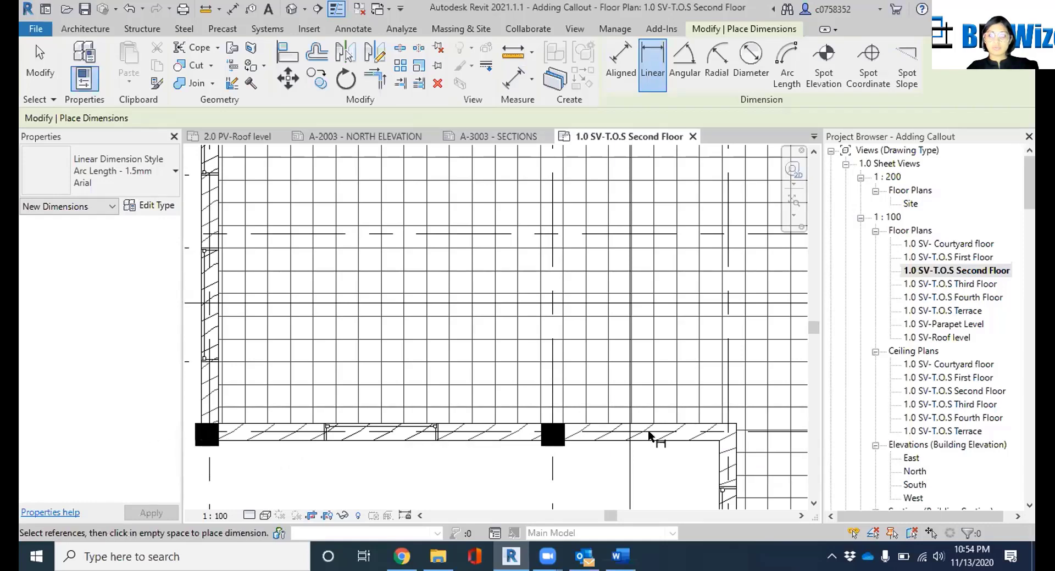
scroll(554, 487, "up", 1)
middle_click_drag(554, 487, 624, 370)
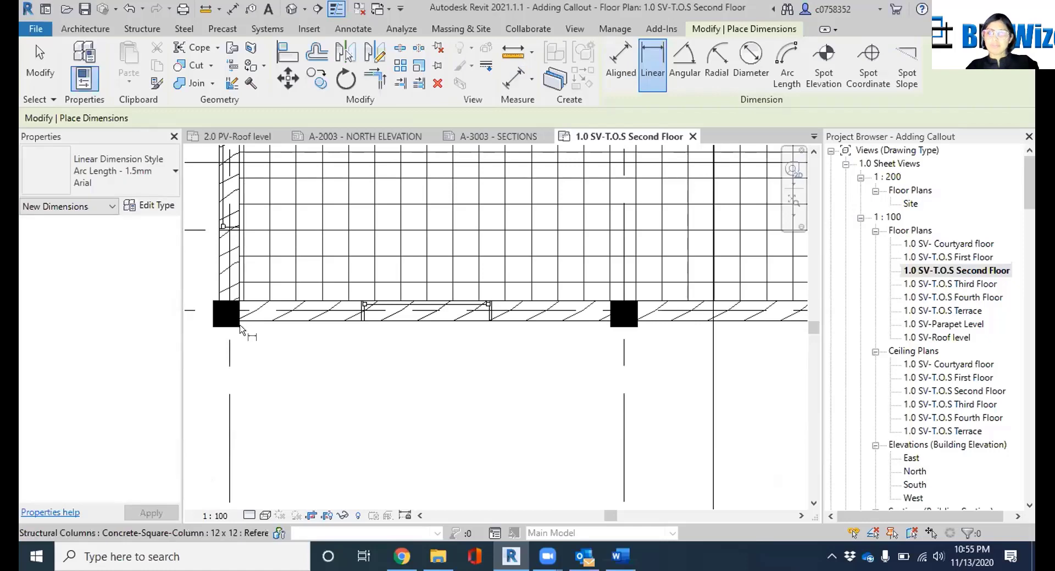
scroll(240, 330, "up", 3)
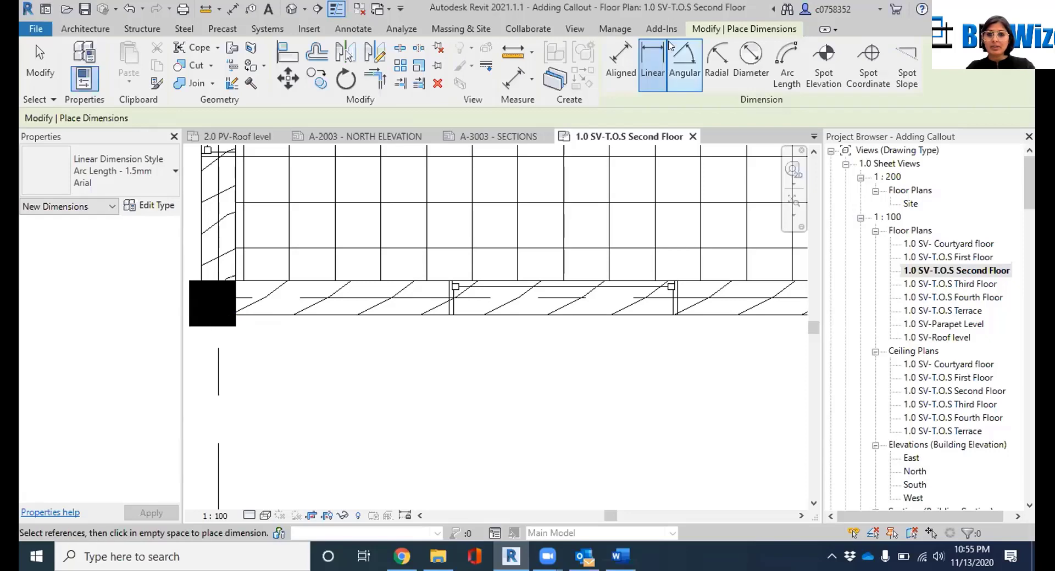
left_click(237, 317)
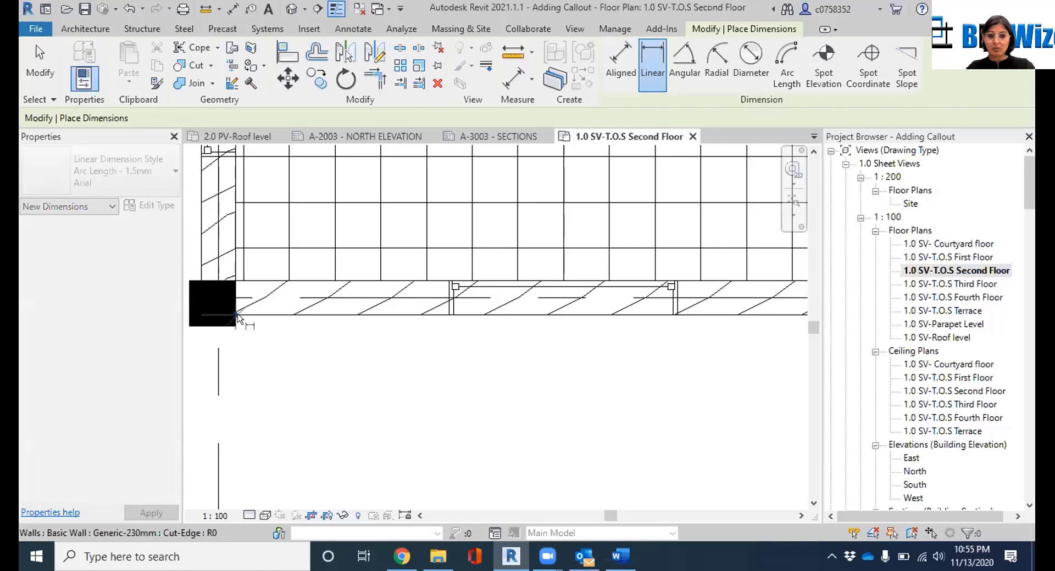
scroll(245, 323, "down", 3)
scroll(491, 314, "up", 4)
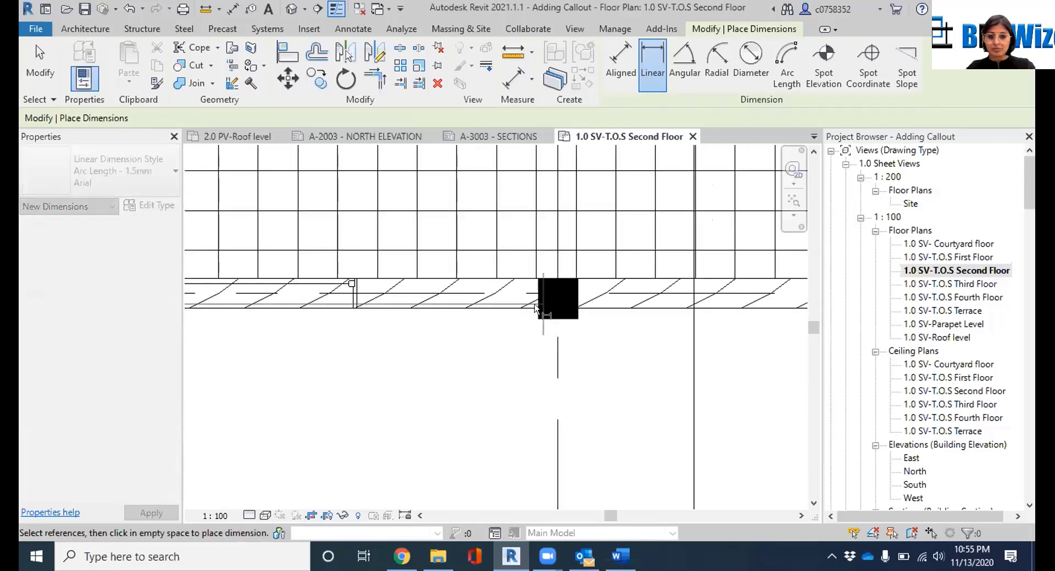
scroll(542, 307, "up", 3)
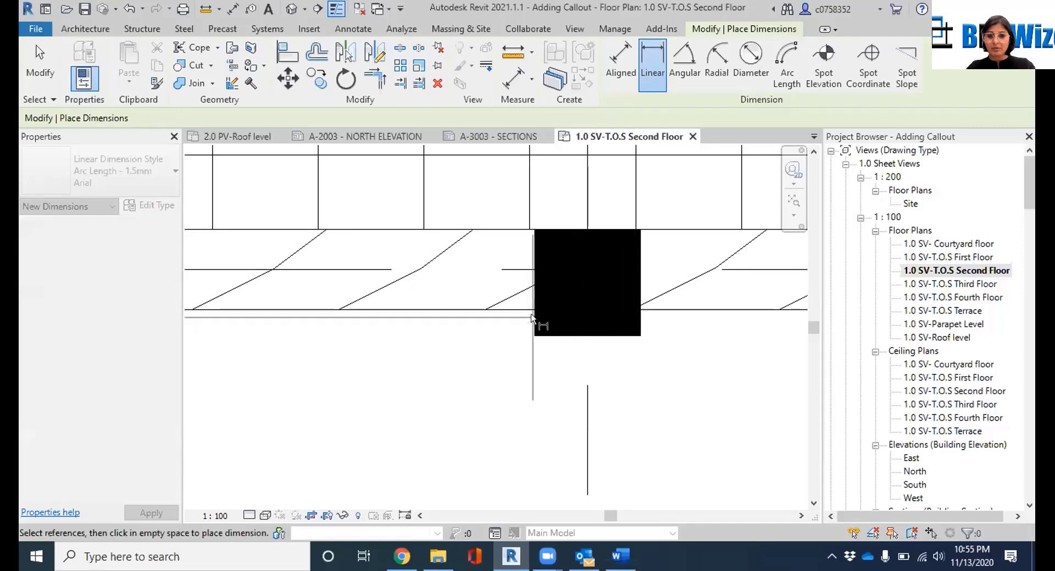
scroll(536, 306, "down", 5)
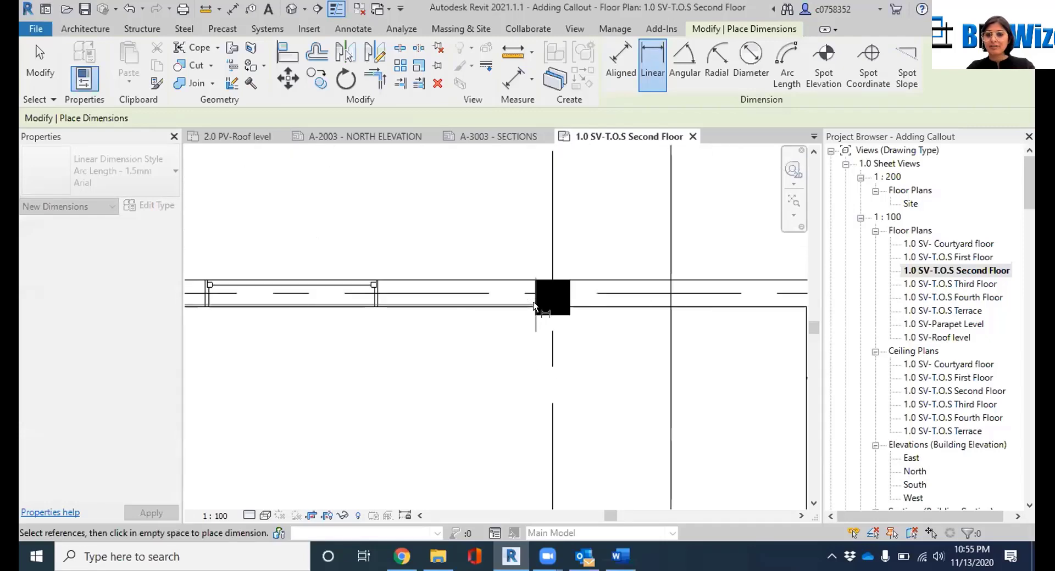
scroll(677, 303, "up", 5)
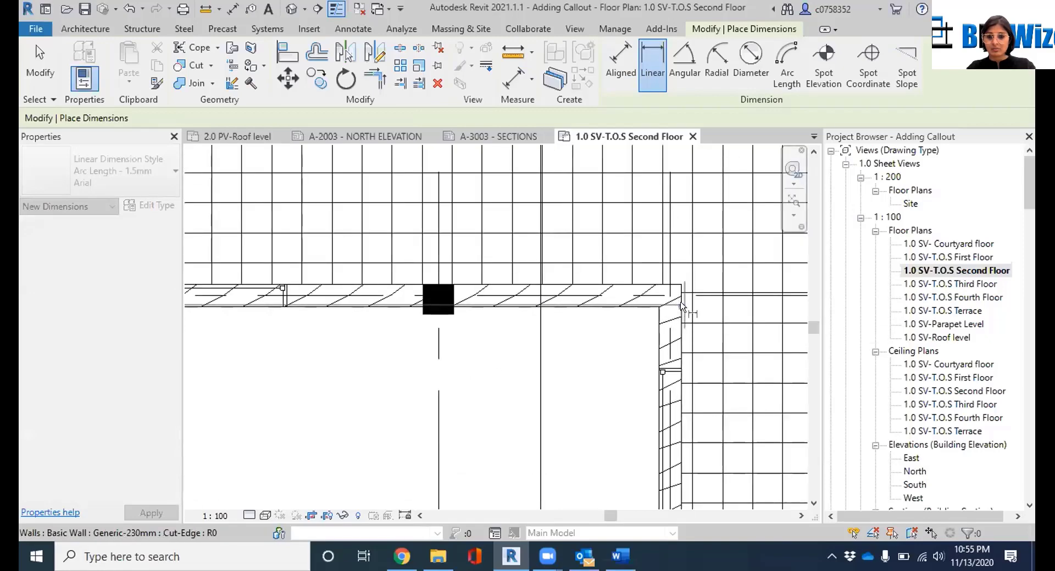
scroll(682, 306, "down", 1)
scroll(681, 306, "down", 3)
left_click(515, 355)
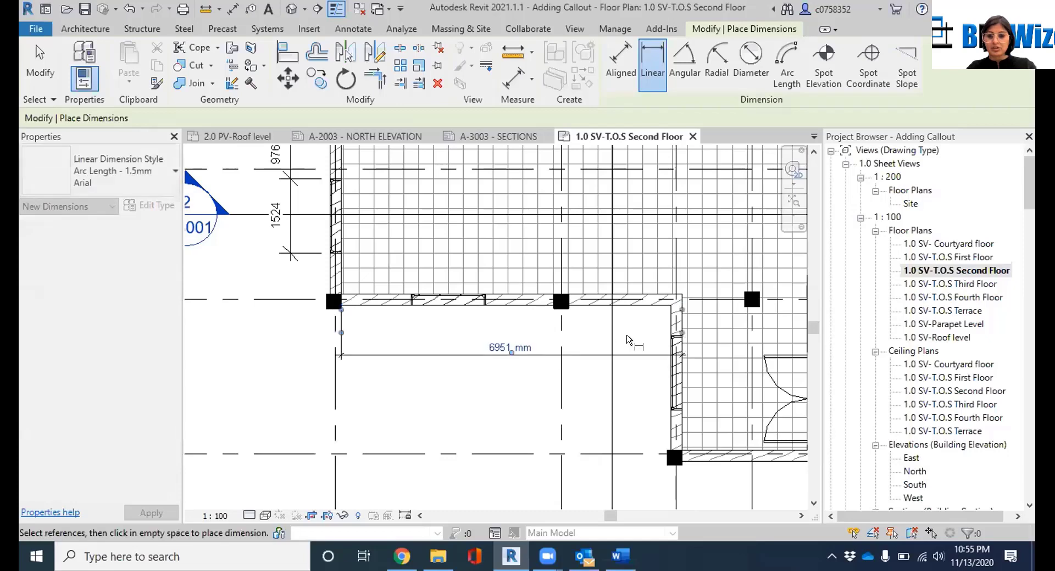
Add a linear dimension across the shaft's inner width between its east and west wall corners, placing it just below the north wall
scroll(663, 324, "up", 4)
scroll(467, 361, "down", 3)
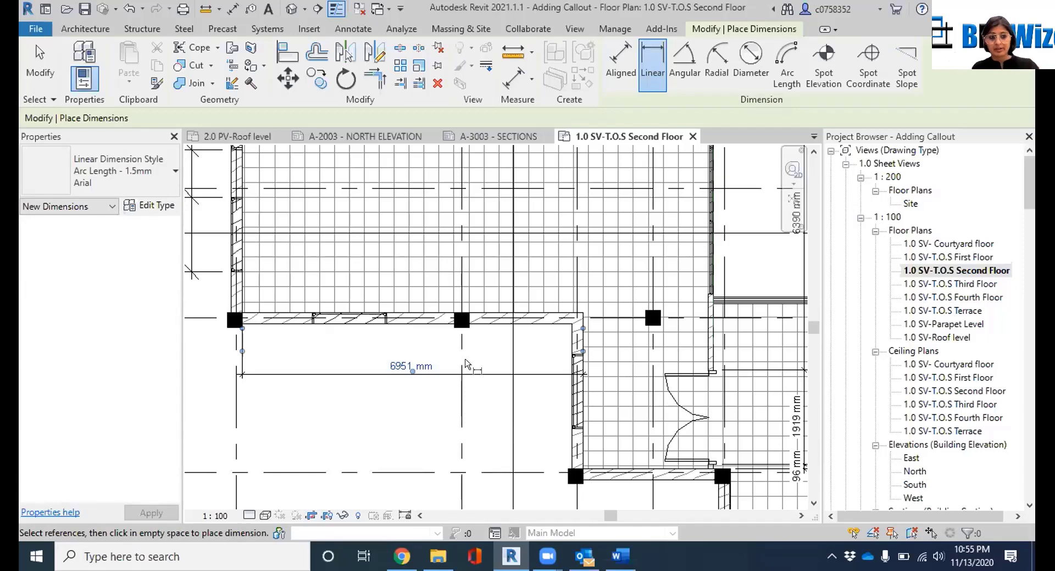
middle_click_drag(707, 282, 338, 441)
scroll(609, 215, "up", 6)
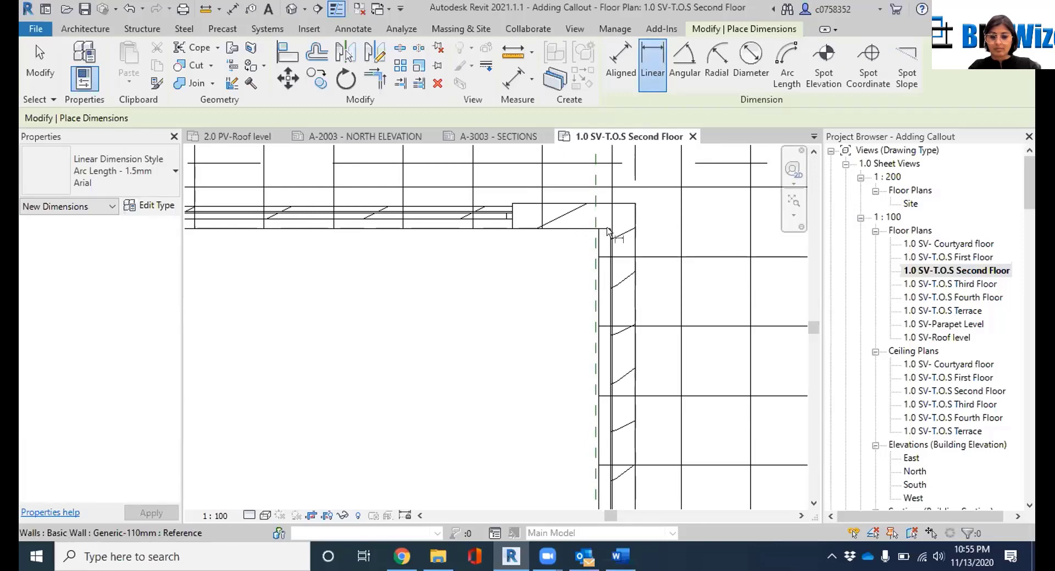
scroll(615, 235, "up", 3)
scroll(594, 255, "down", 3)
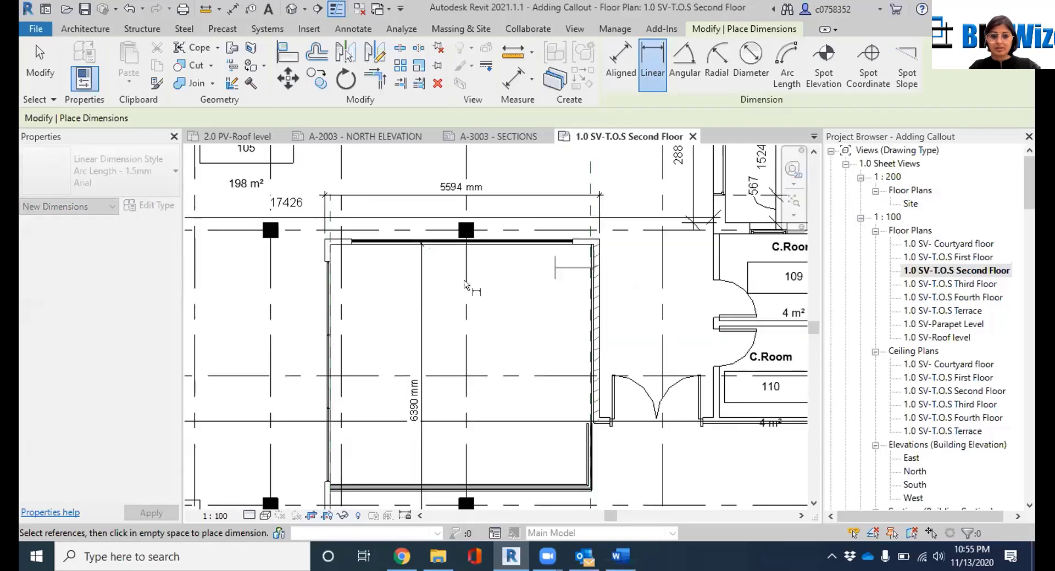
scroll(325, 220, "up", 5)
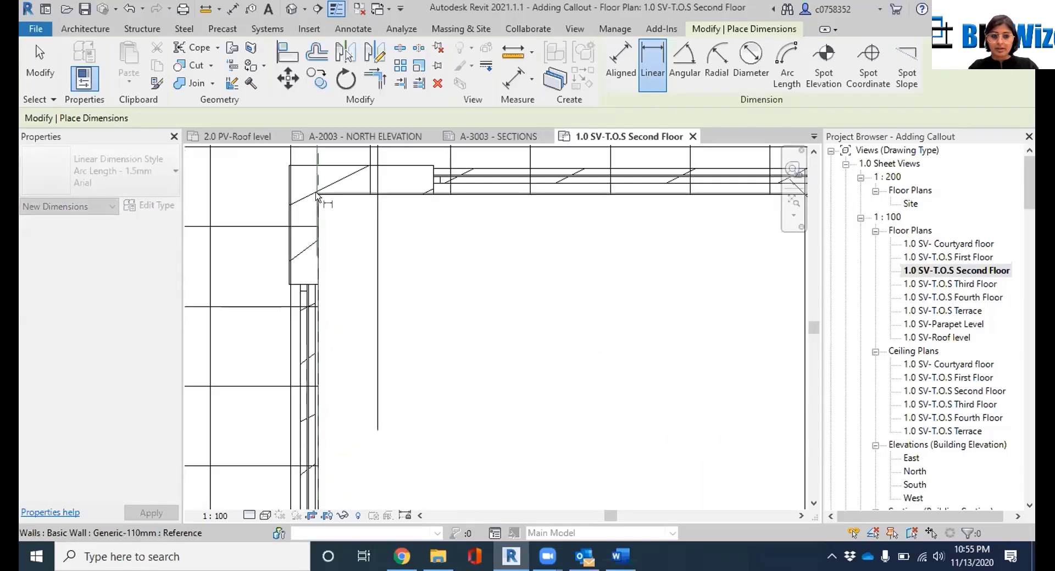
scroll(508, 248, "down", 3)
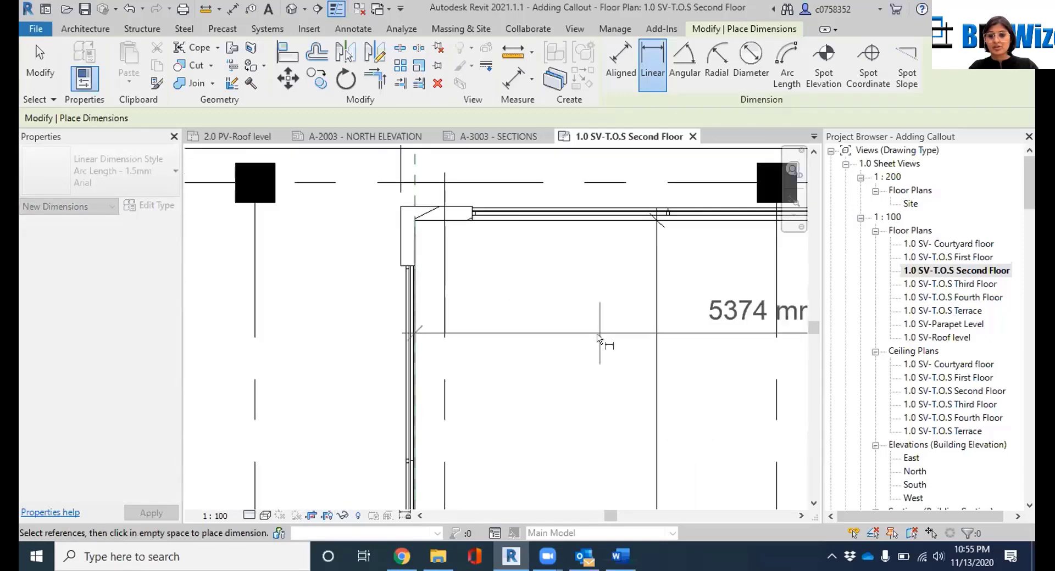
left_click(489, 306)
scroll(489, 306, "down", 2)
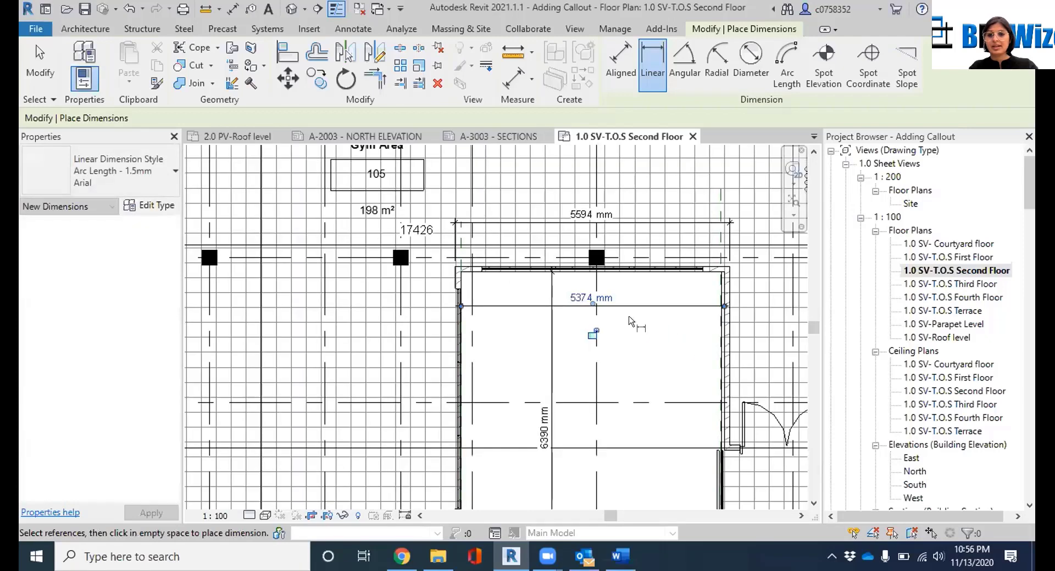
scroll(632, 324, "up", 3)
key("Escape")
key("Escape")
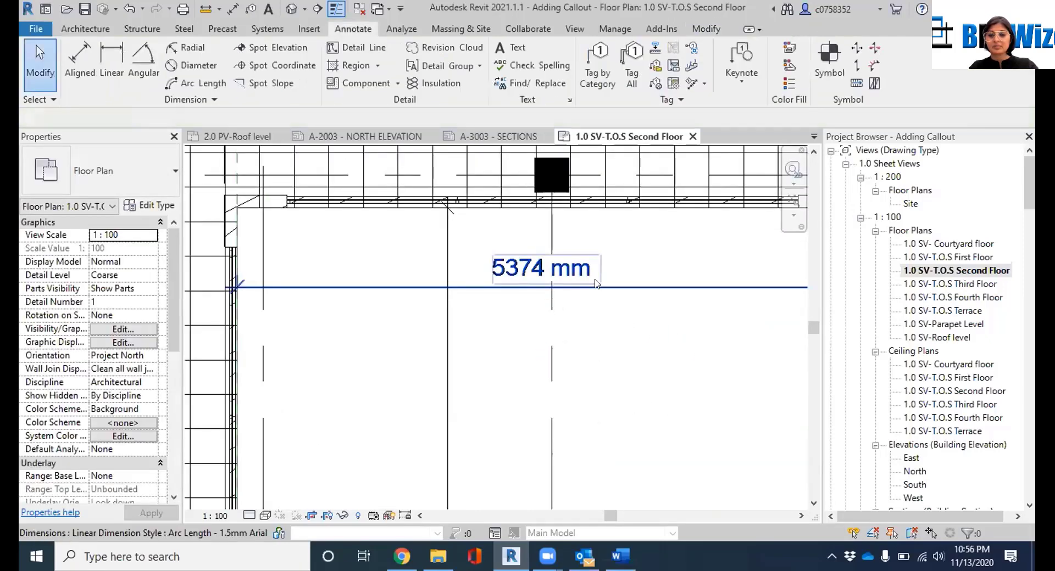
scroll(596, 286, "down", 3)
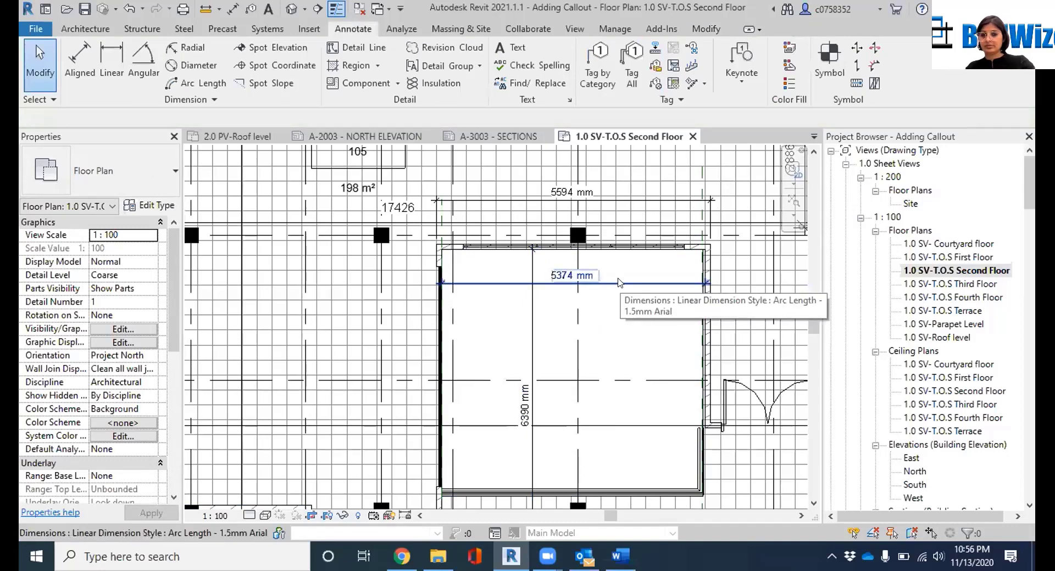
key("Delete")
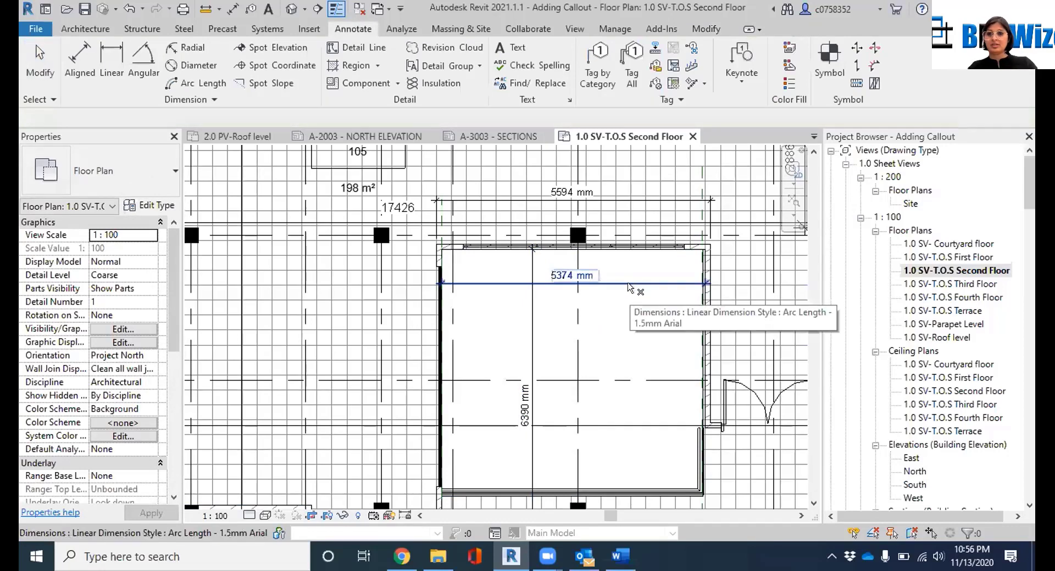
key("Escape")
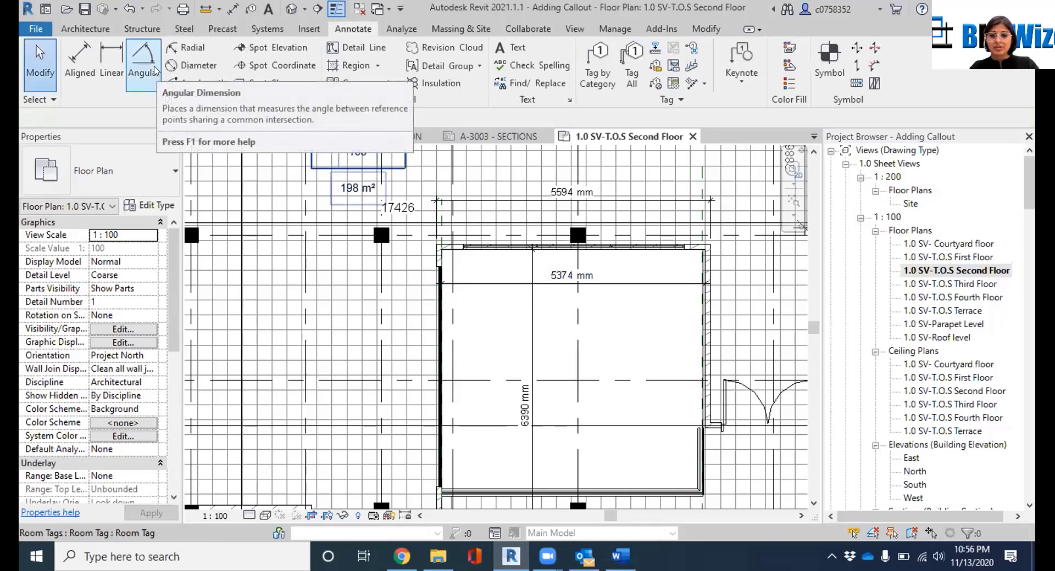
Add an angular dimension between the inner faces of the west wall and the grid F wall, with the arc inside the room
left_click(144, 60)
scroll(494, 308, "down", 5)
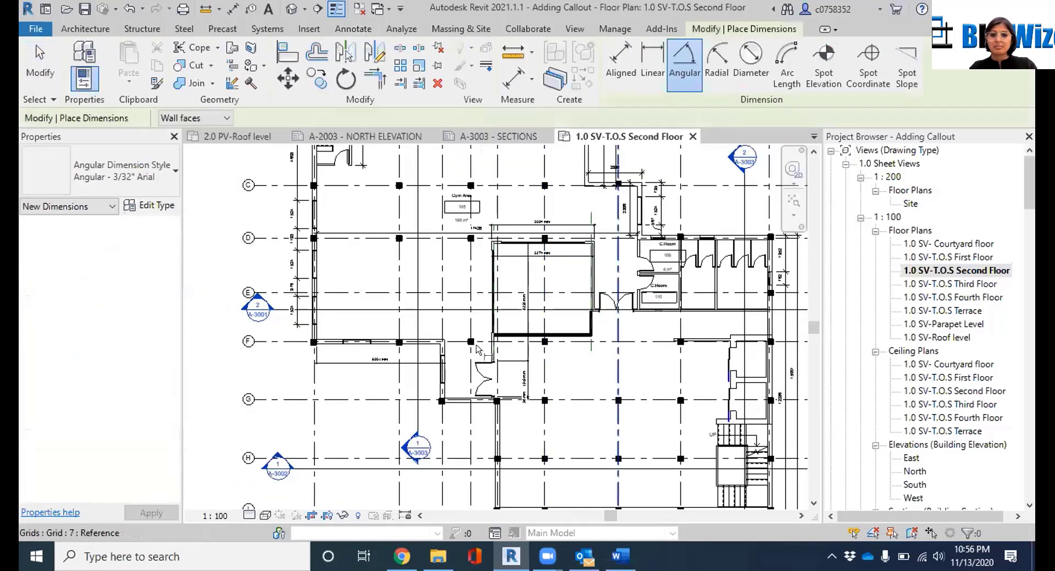
scroll(476, 350, "up", 5)
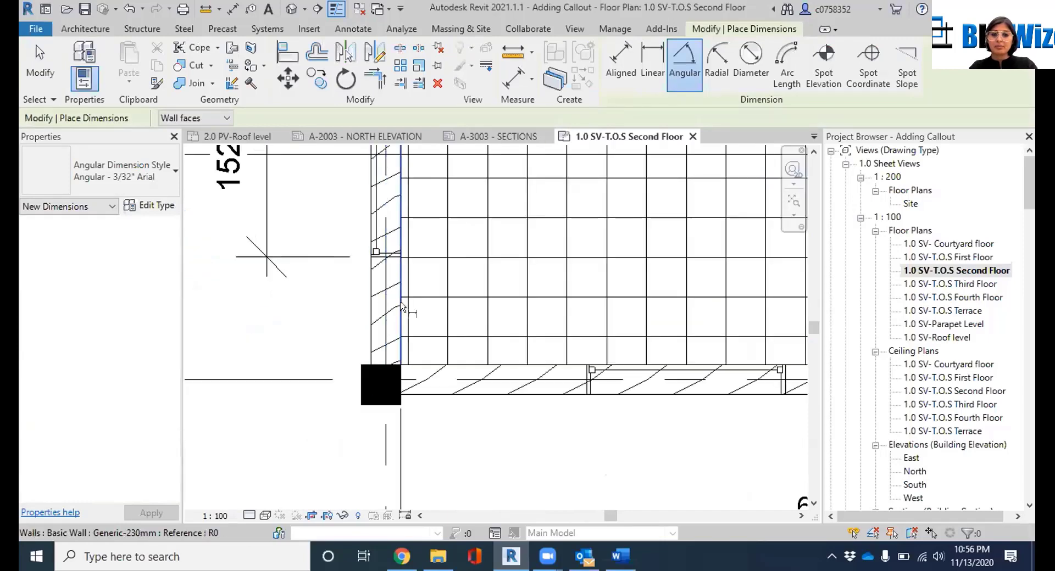
left_click(402, 306)
left_click(433, 364)
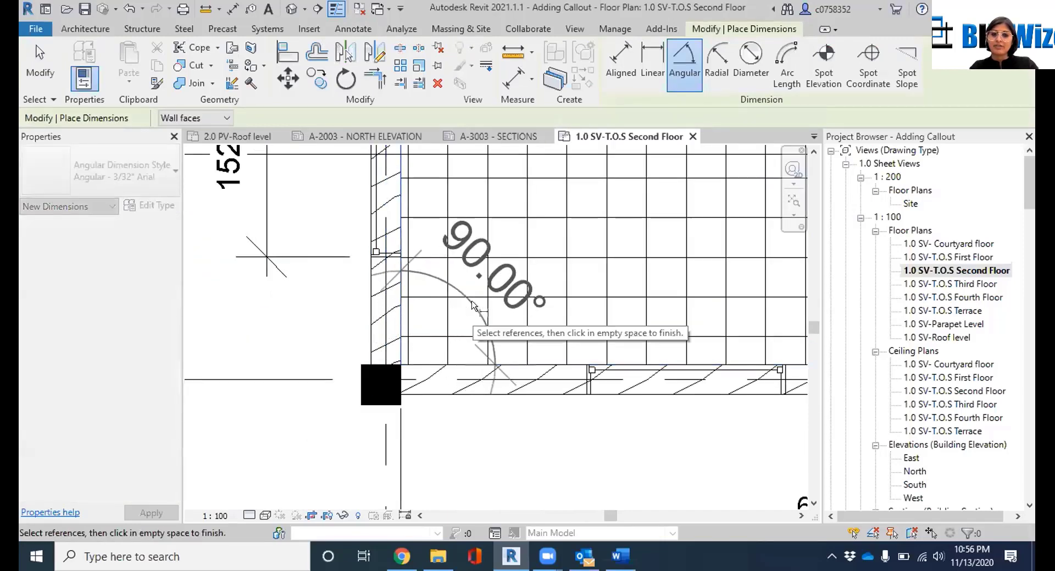
left_click(471, 305)
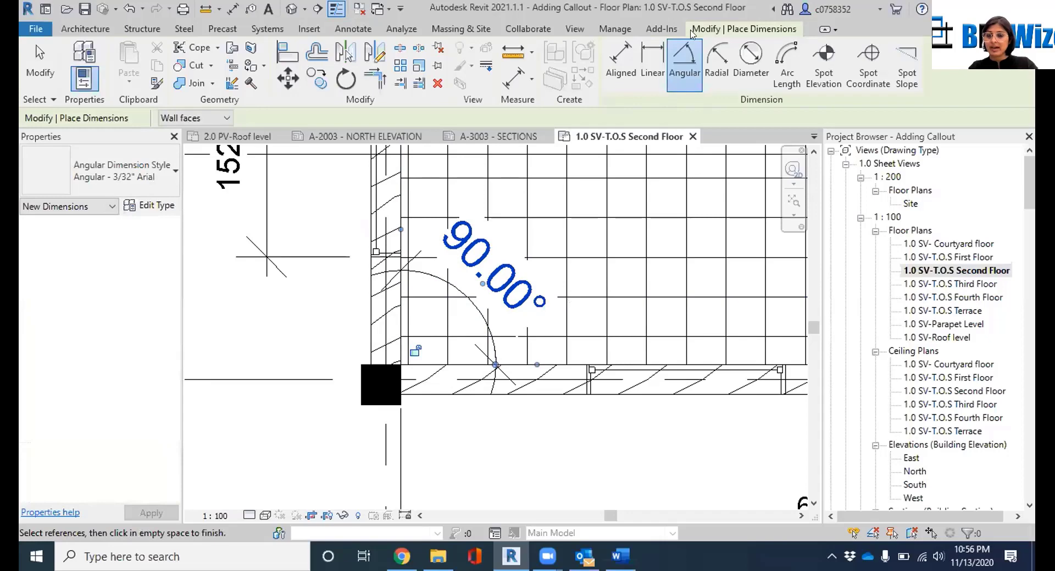
Draw a circular Generic - 200mm CMU basic wall of about 3200 mm radius in the empty area east of the building, near elevation mark A-2001
scroll(396, 363, "down", 5)
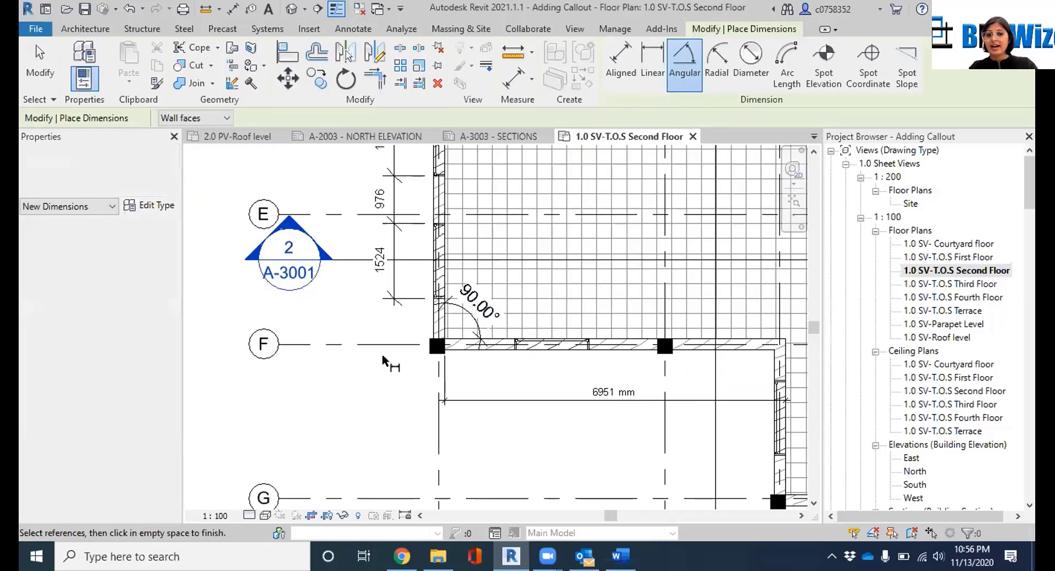
scroll(407, 357, "down", 2)
middle_click_drag(695, 356, 316, 407)
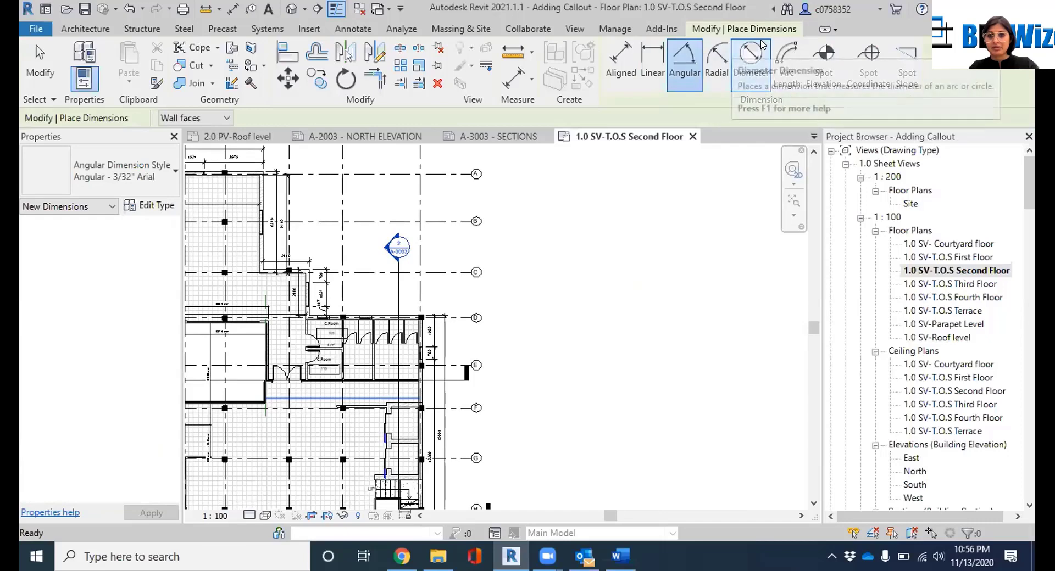
left_click(84, 31)
left_click(87, 58)
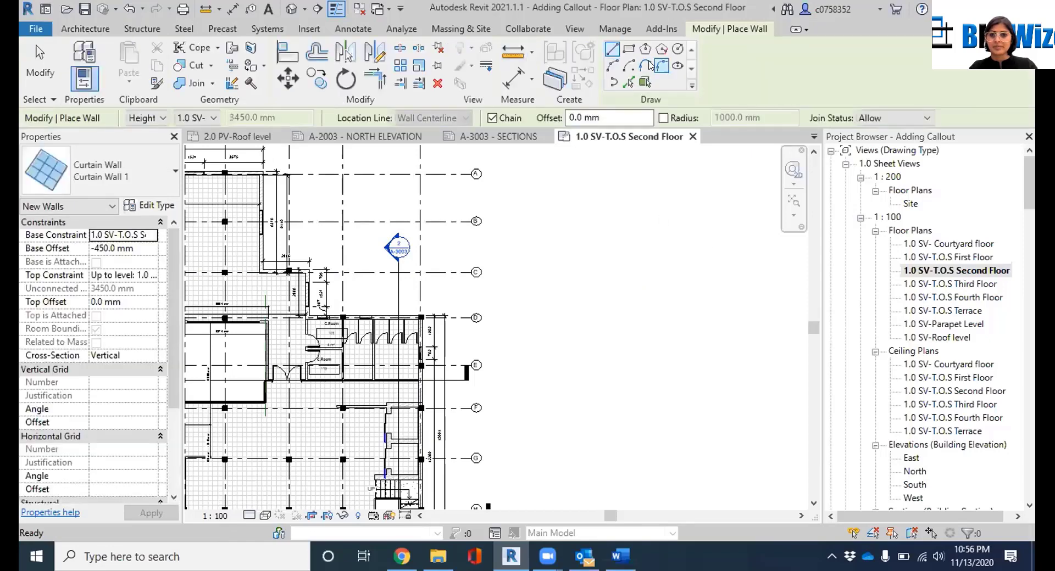
left_click(677, 50)
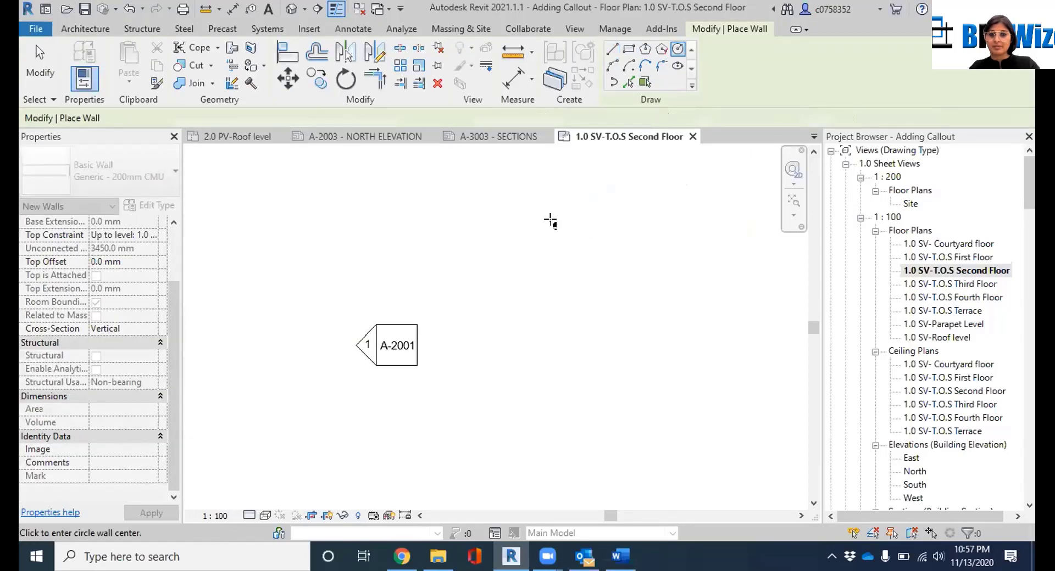
left_click(550, 250)
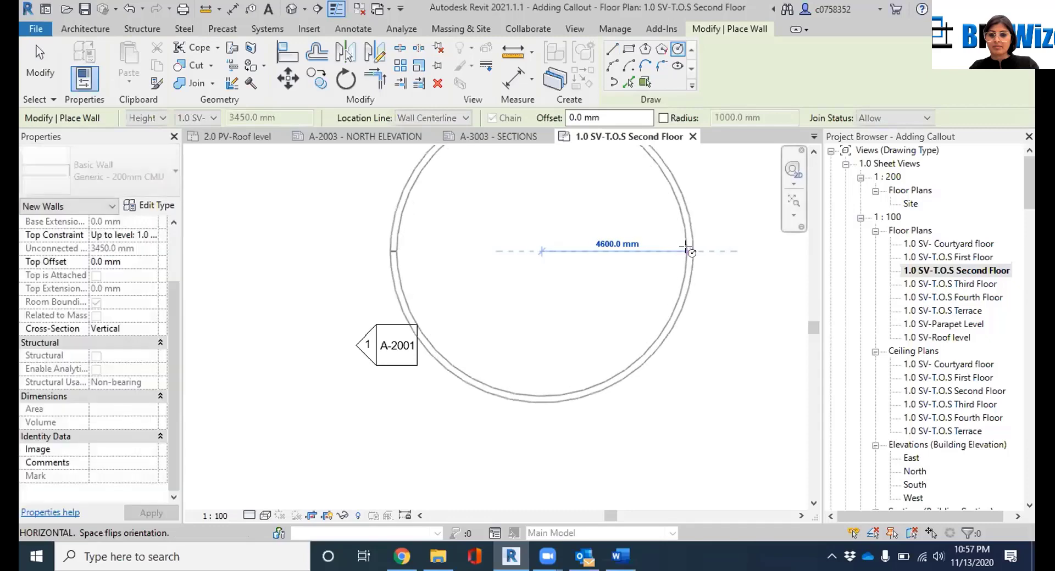
scroll(621, 258, "down", 2)
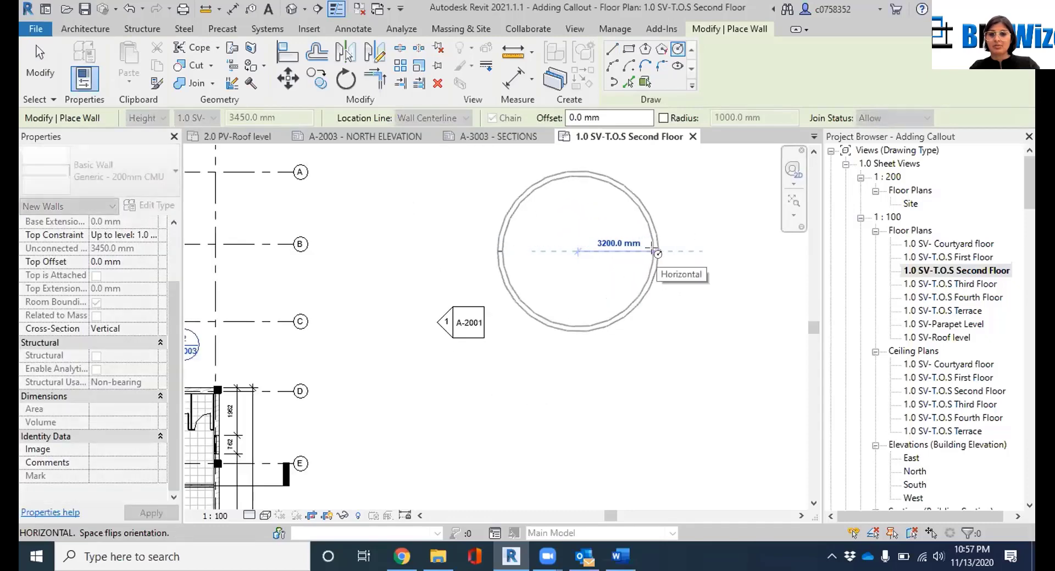
left_click(658, 252)
key("Escape")
key("Escape")
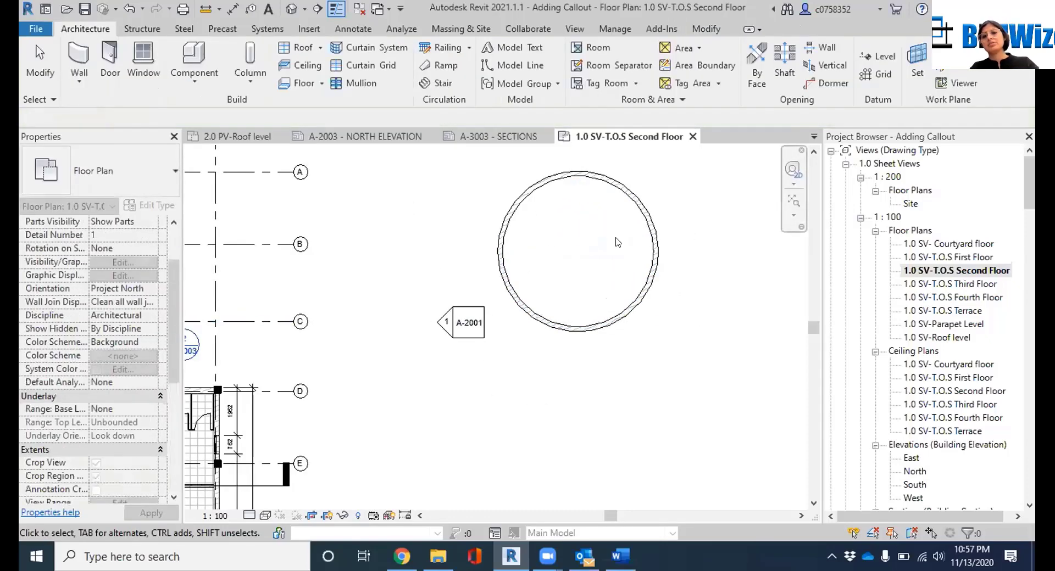
Add a diameter dimension to the inner face of the circular wall, with its line crossing the circle at a slight upward slope
scroll(618, 240, "up", 2)
middle_click_drag(627, 201, 627, 301)
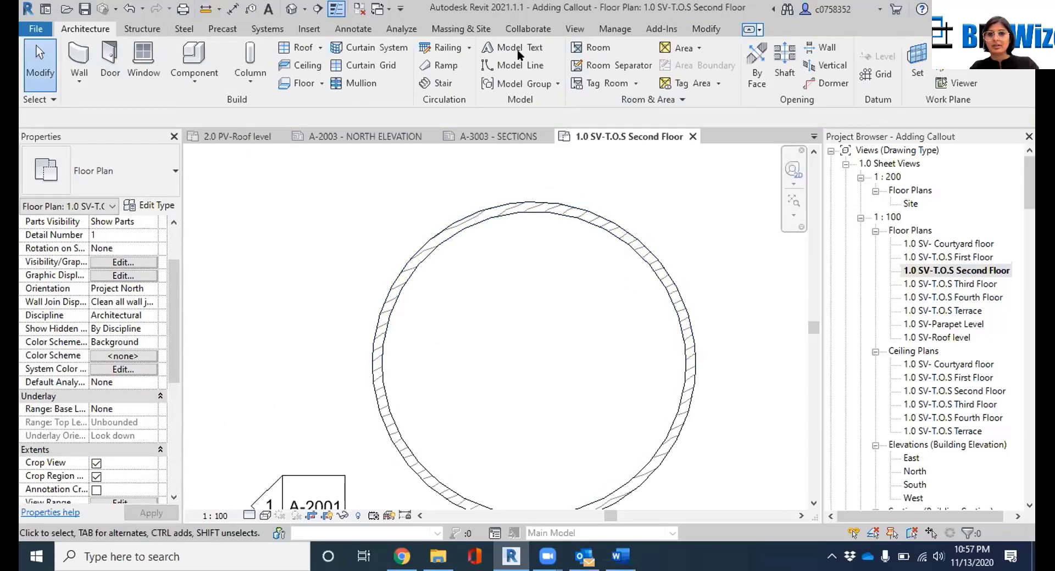
left_click(355, 29)
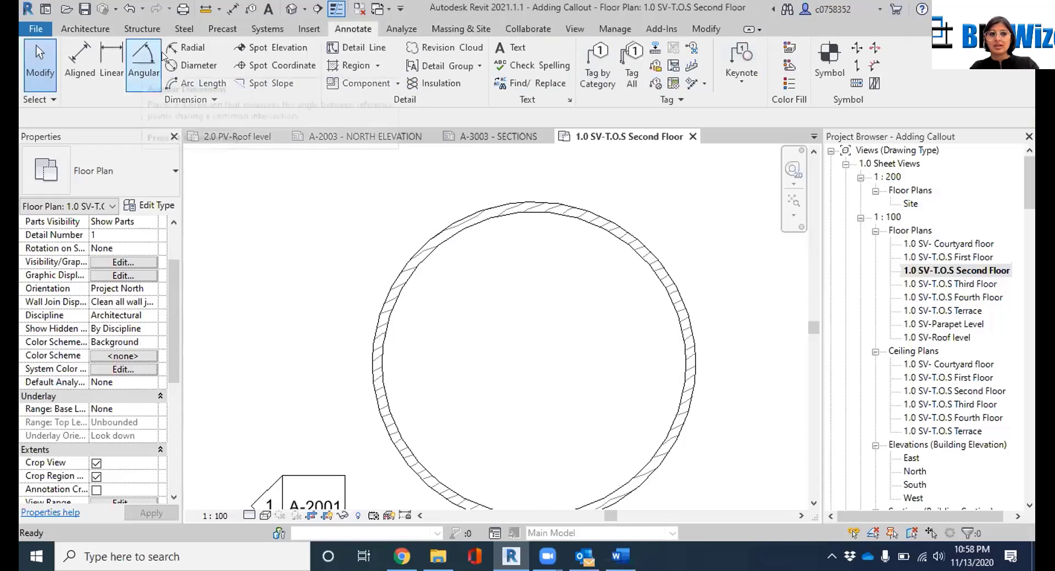
left_click(193, 65)
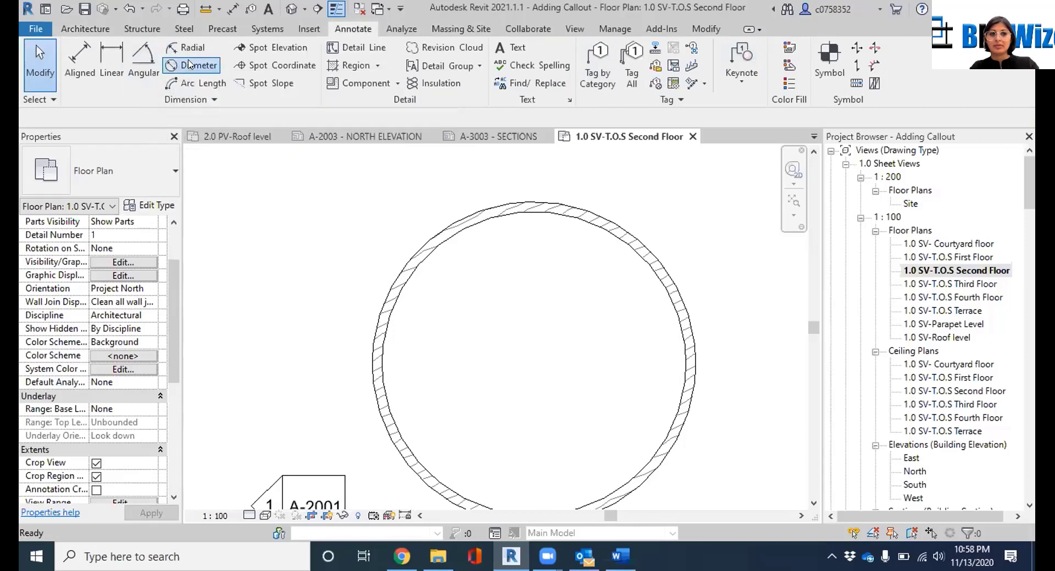
left_click(543, 213)
left_click(597, 355)
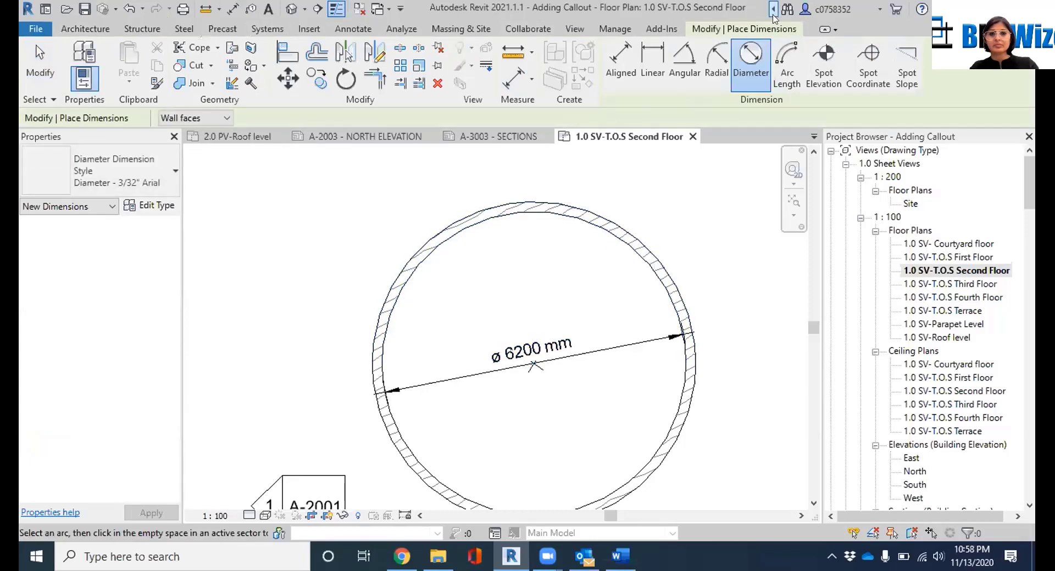
Add a radial dimension to the inner face of the circular wall, running from the centre toward the north-northwest
left_click(717, 58)
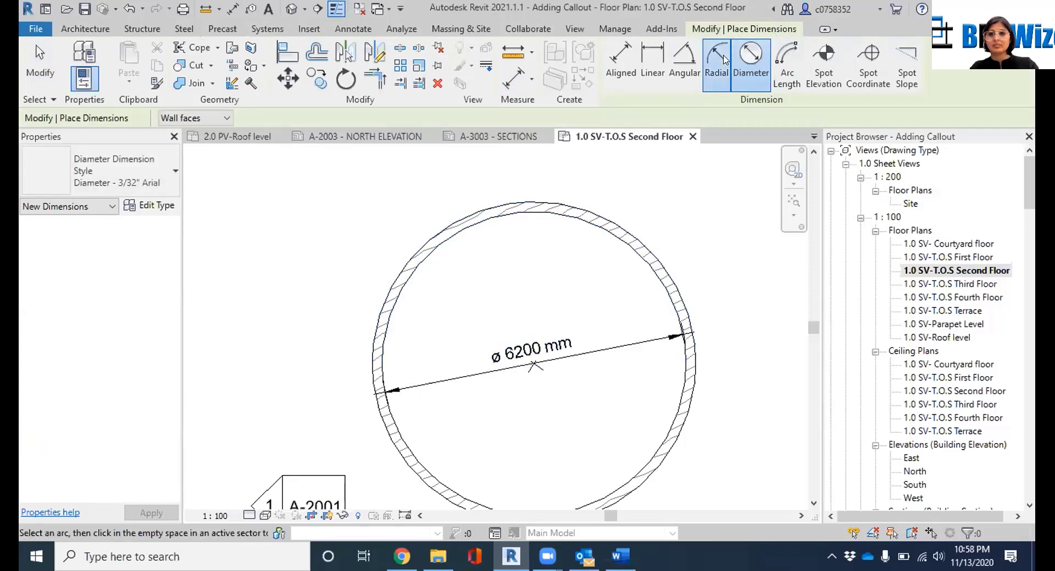
left_click(594, 224)
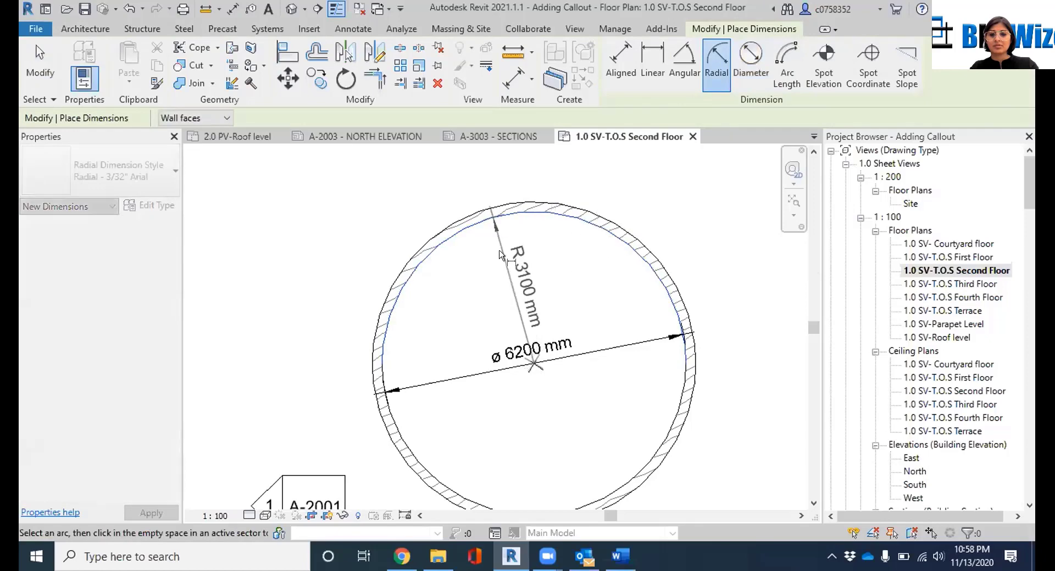
left_click(501, 257)
scroll(534, 296, "up", 3)
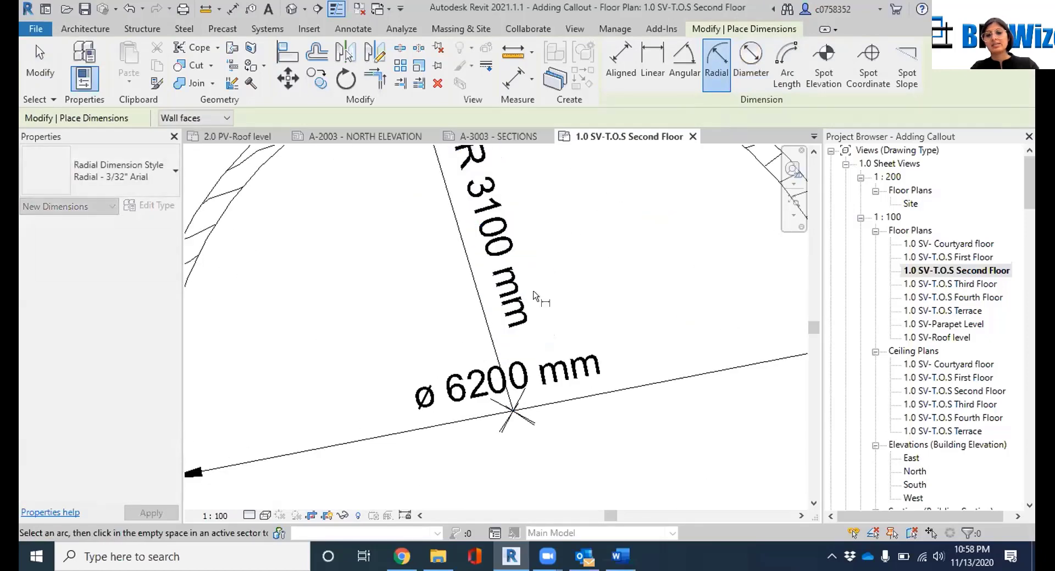
scroll(534, 296, "down", 3)
scroll(558, 282, "up", 2)
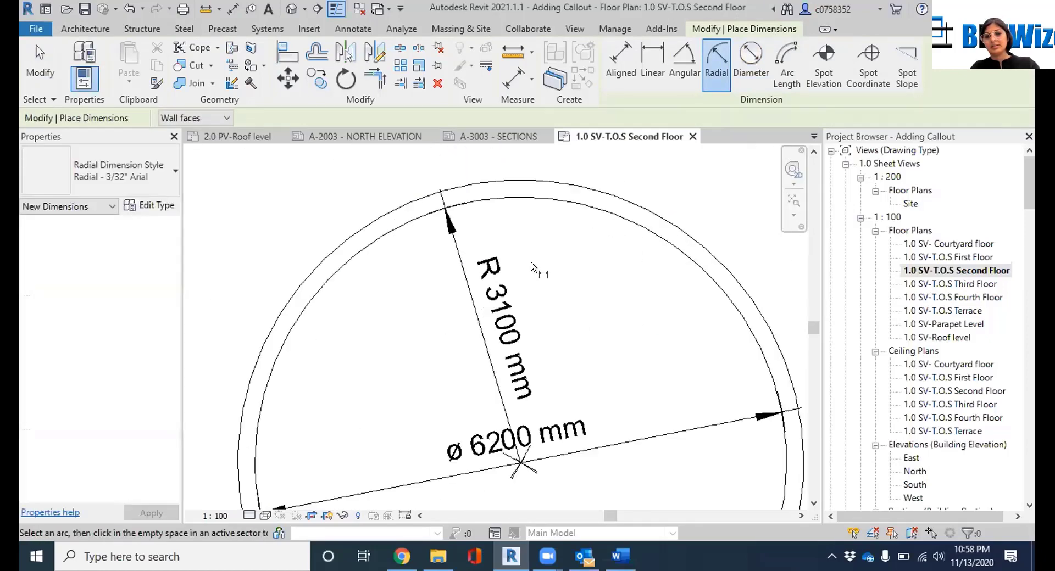
scroll(531, 268, "up", 1)
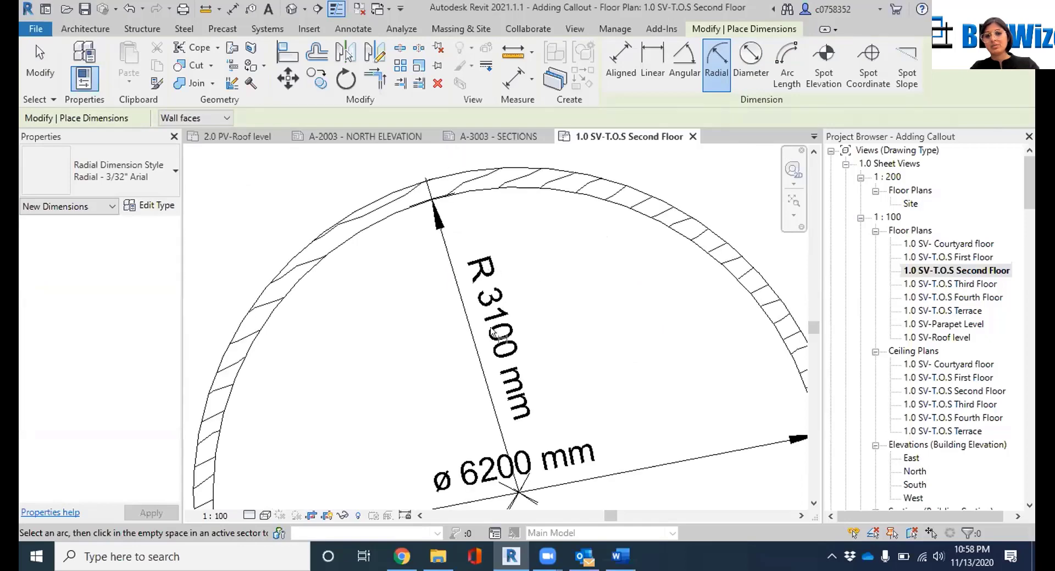
scroll(484, 288, "down", 2)
scroll(456, 423, "up", 3)
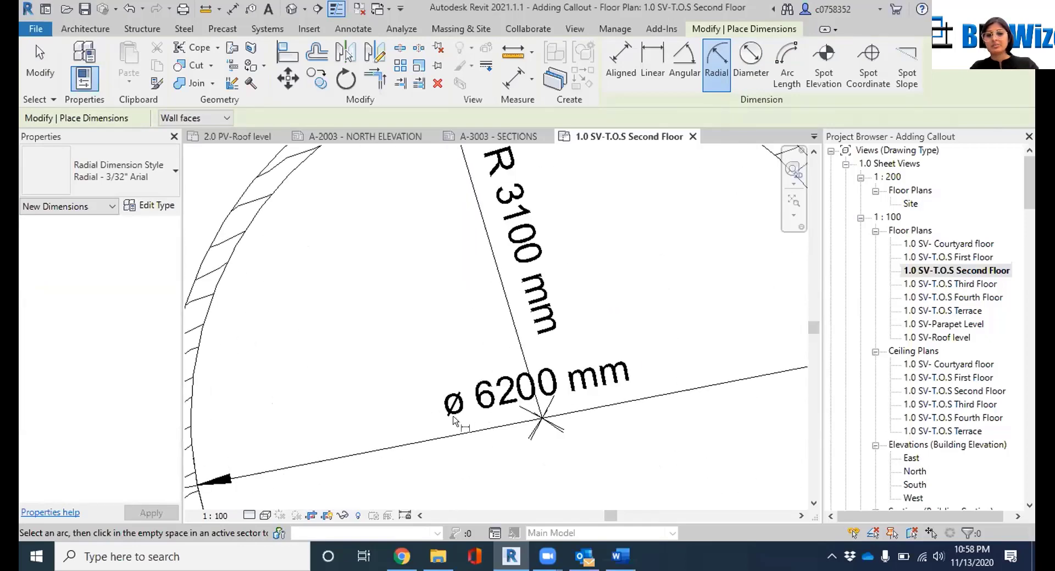
scroll(485, 328, "down", 3)
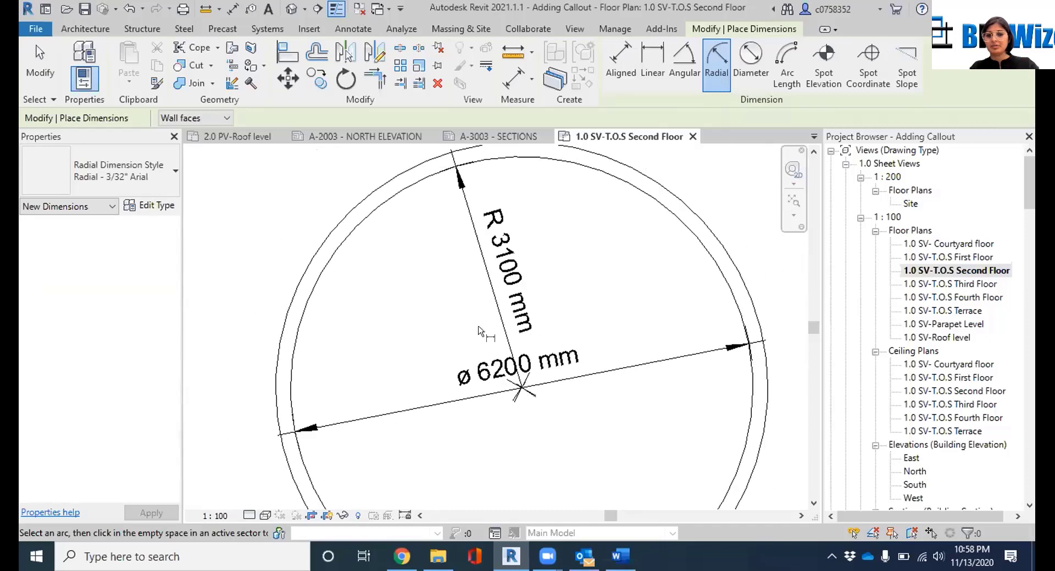
key("Escape")
key("Escape")
Delete the circular wall east of the building together with its diameter and radial dimensions
left_click_drag(689, 229, 586, 399)
key("Delete")
scroll(585, 393, "down", 3)
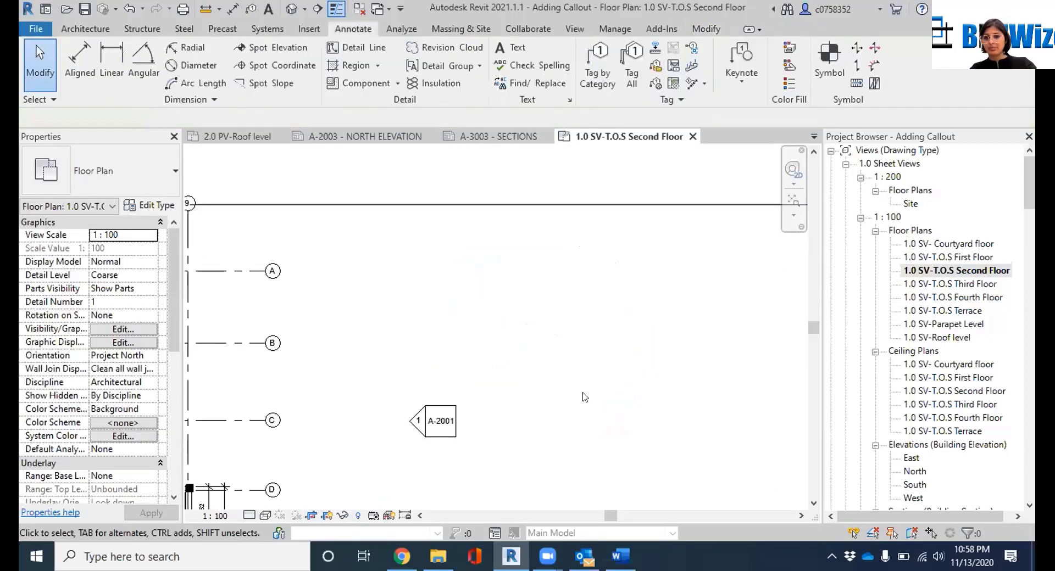
scroll(560, 338, "down", 3)
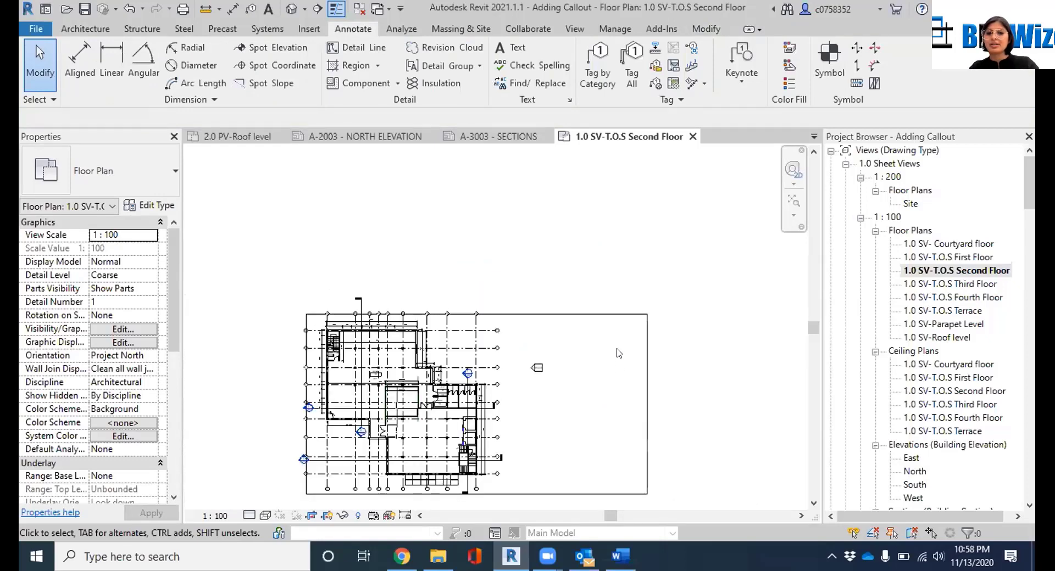
left_click(647, 400)
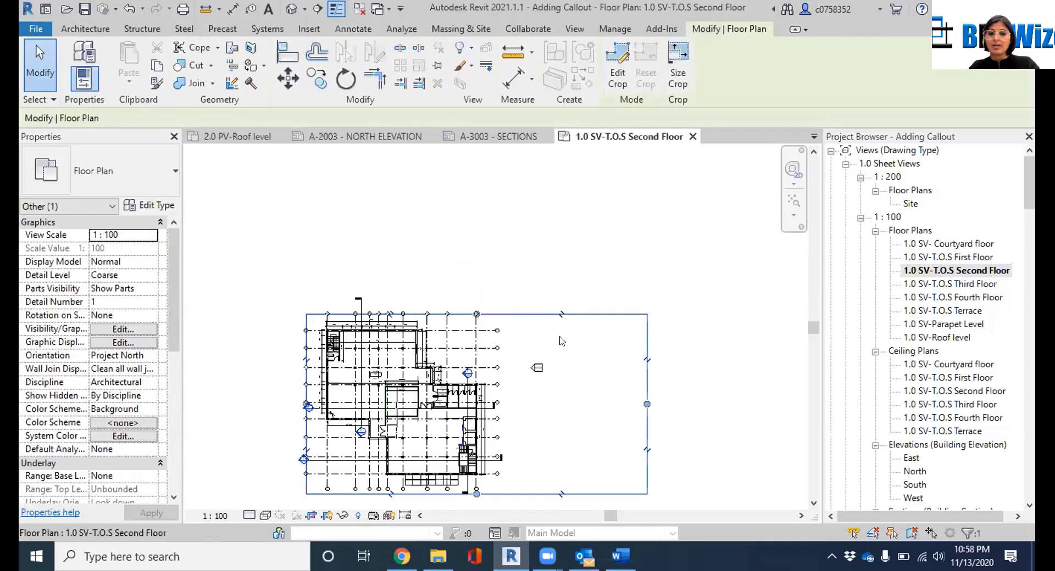
left_click(582, 247)
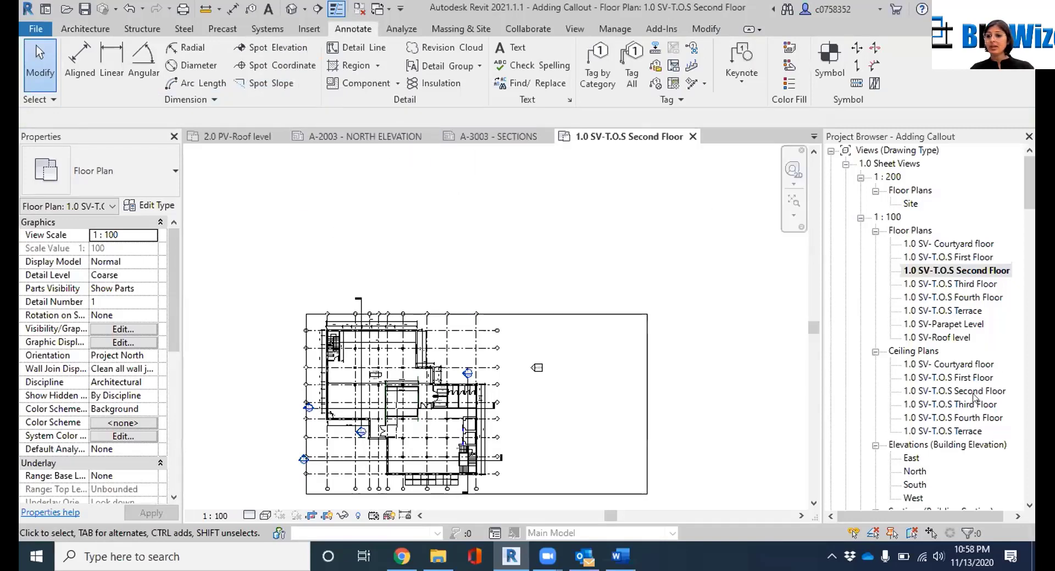
Open the North building elevation at the parapet and roof area between grids 9 and 3
scroll(974, 397, "down", 2)
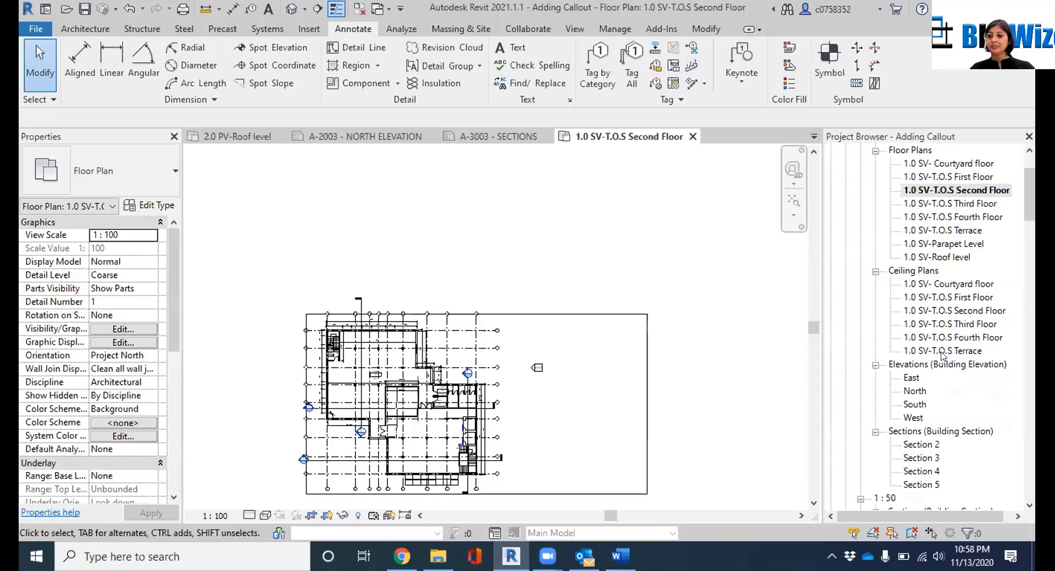
scroll(943, 356, "down", 1)
double_click(915, 377)
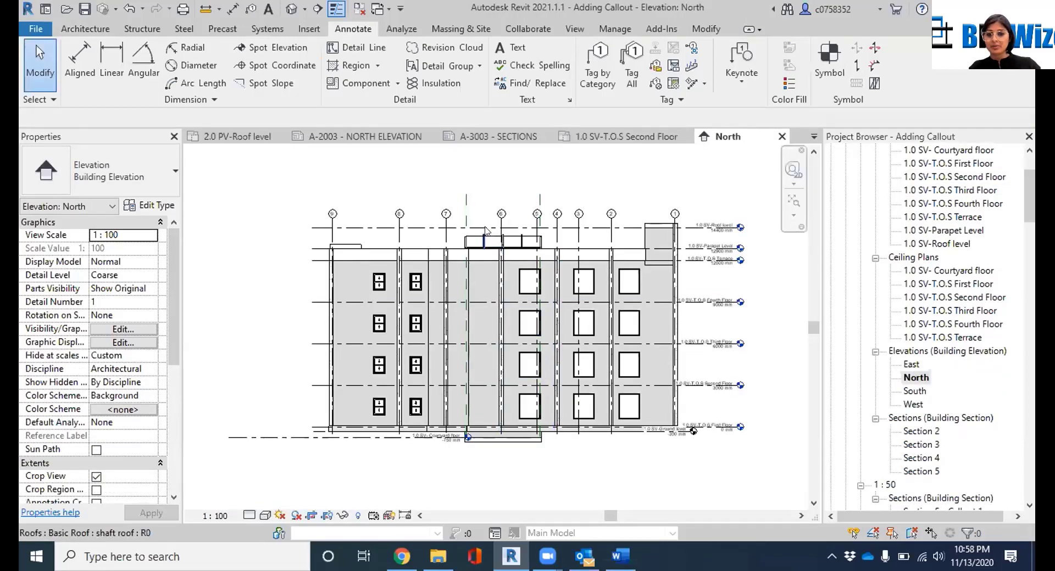
scroll(485, 231, "up", 2)
scroll(472, 253, "down", 3)
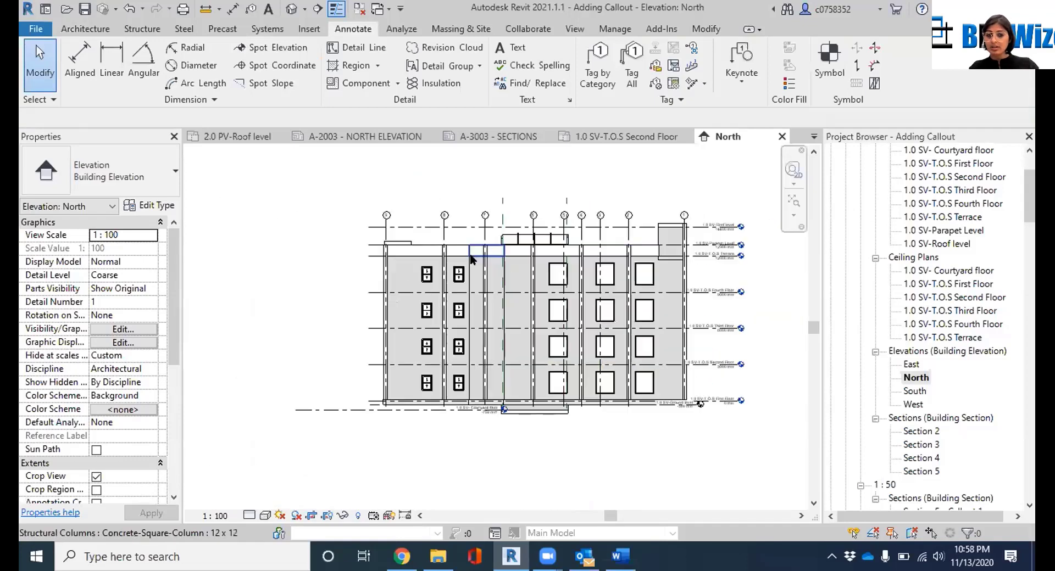
scroll(471, 258, "up", 3)
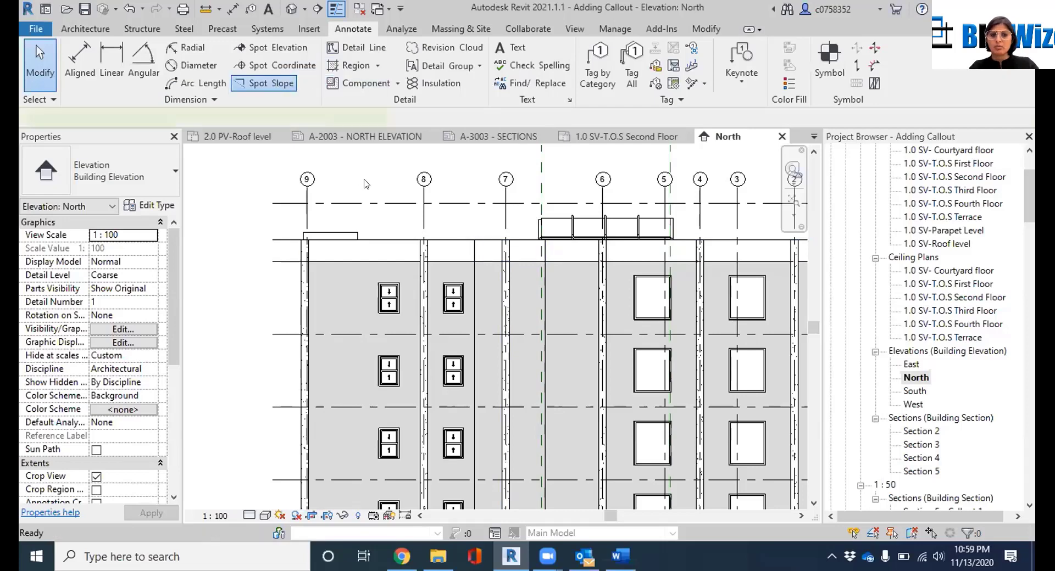
Add spot slopes with arrow representation above the parapet wall edge between grids 9 and 8 and above the shaft roof near grid 6
left_click(264, 83)
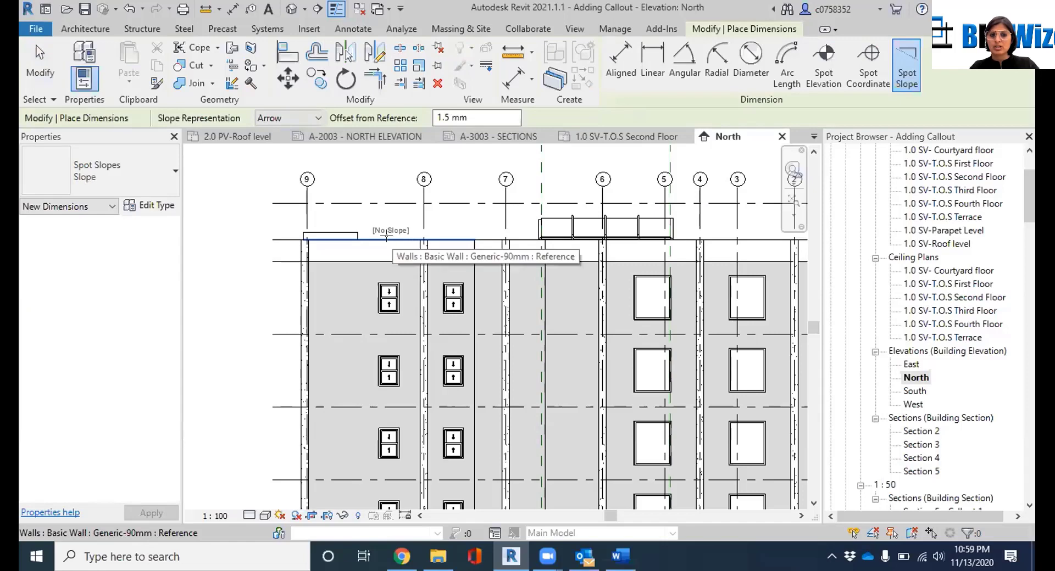
left_click(391, 238)
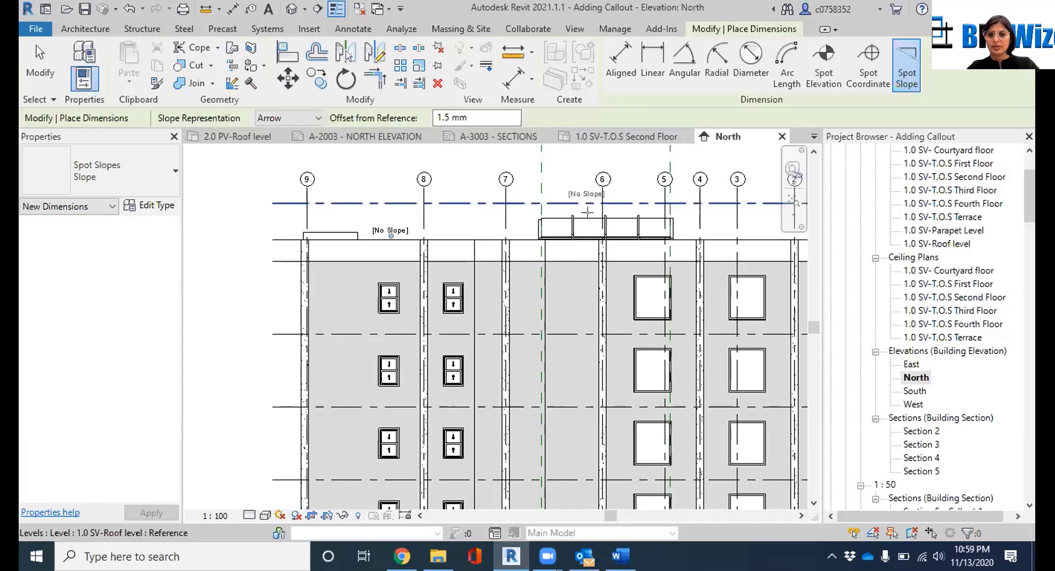
left_click(555, 226)
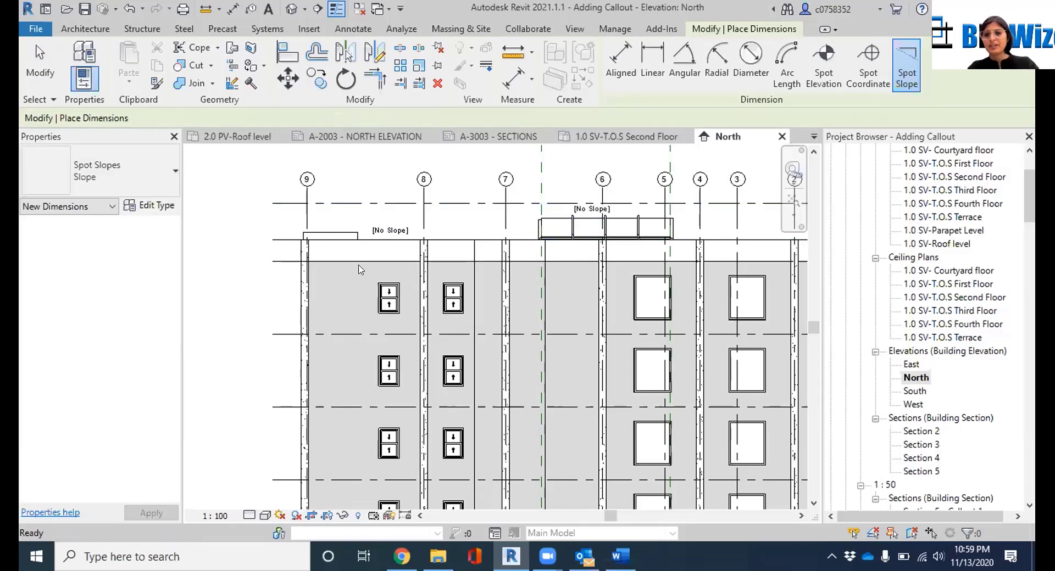
key("Escape")
key("Escape")
scroll(358, 270, "down", 2)
scroll(358, 269, "down", 2)
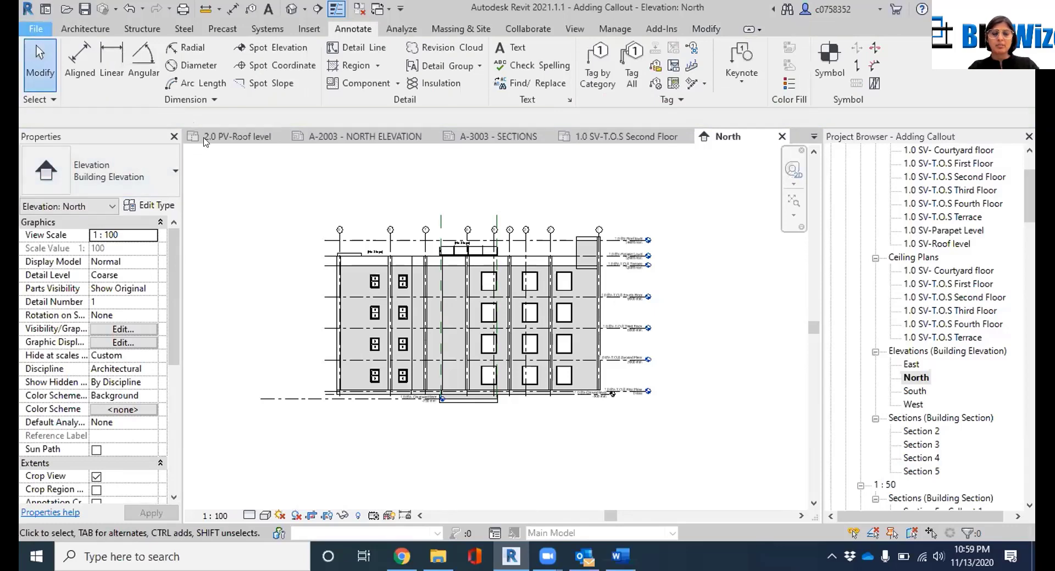
Browse the recent files on the home page and open the person-named model listed directly after 19-102
left_click(36, 28)
mouse_move(74, 92)
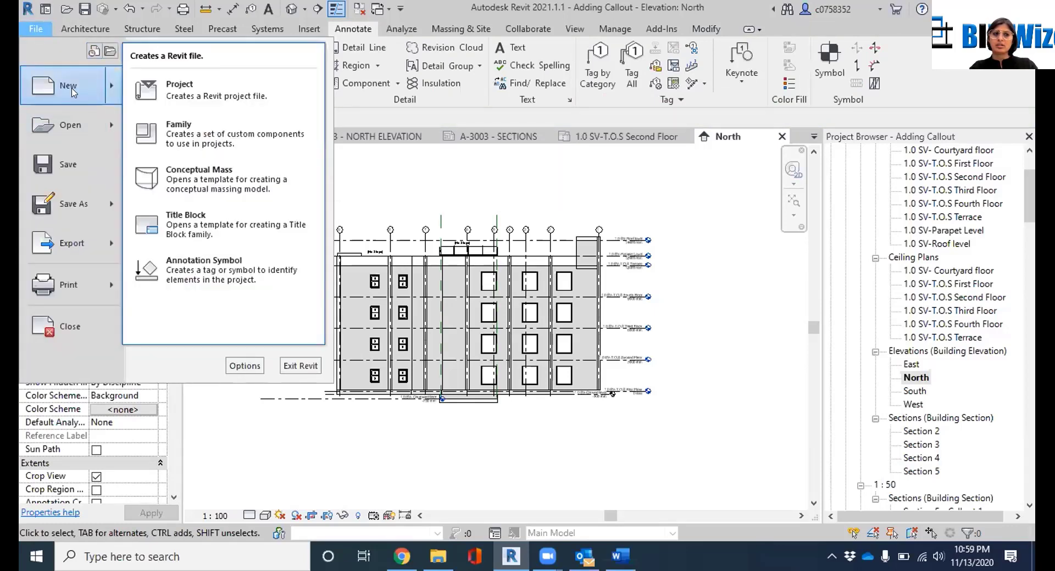
mouse_move(86, 124)
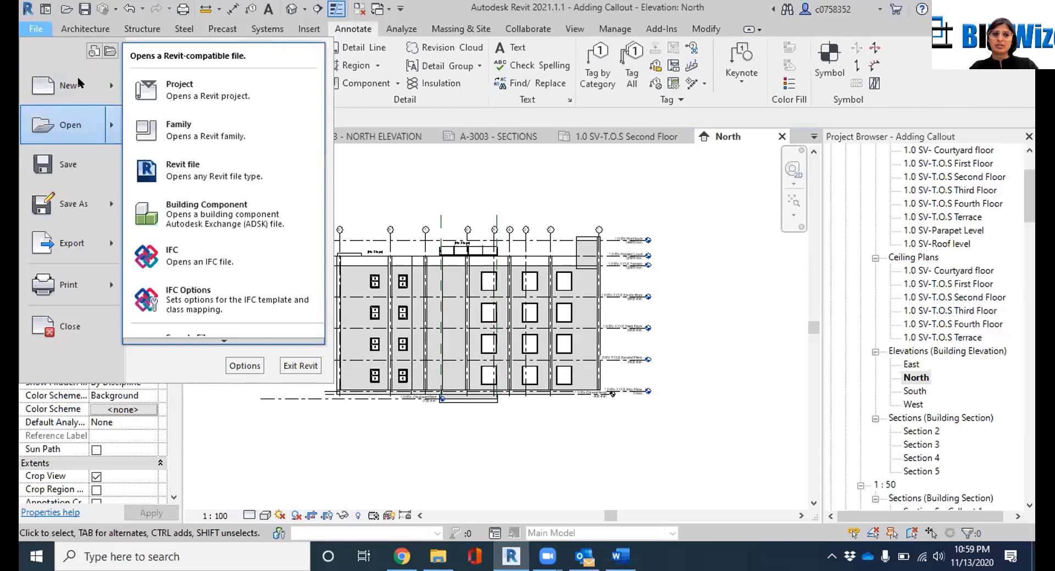
left_click(27, 9)
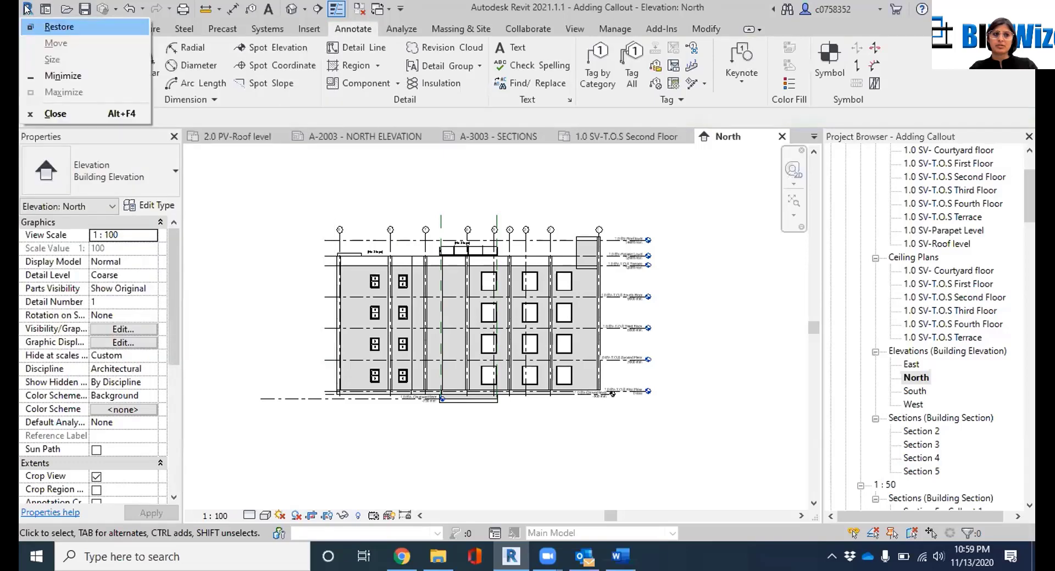
left_click(27, 9)
left_click(46, 10)
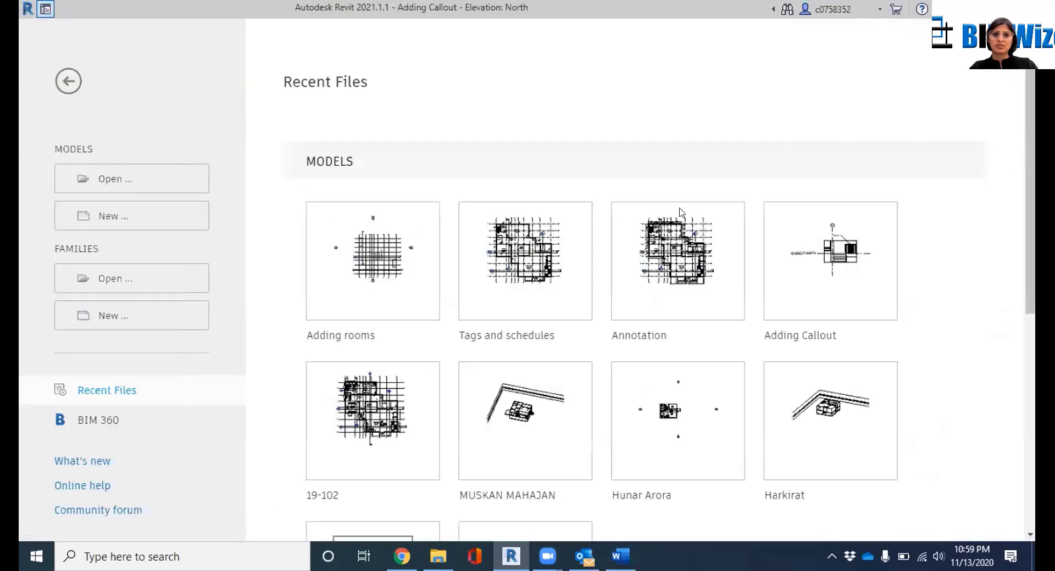
scroll(737, 340, "down", 3)
scroll(737, 339, "down", 2)
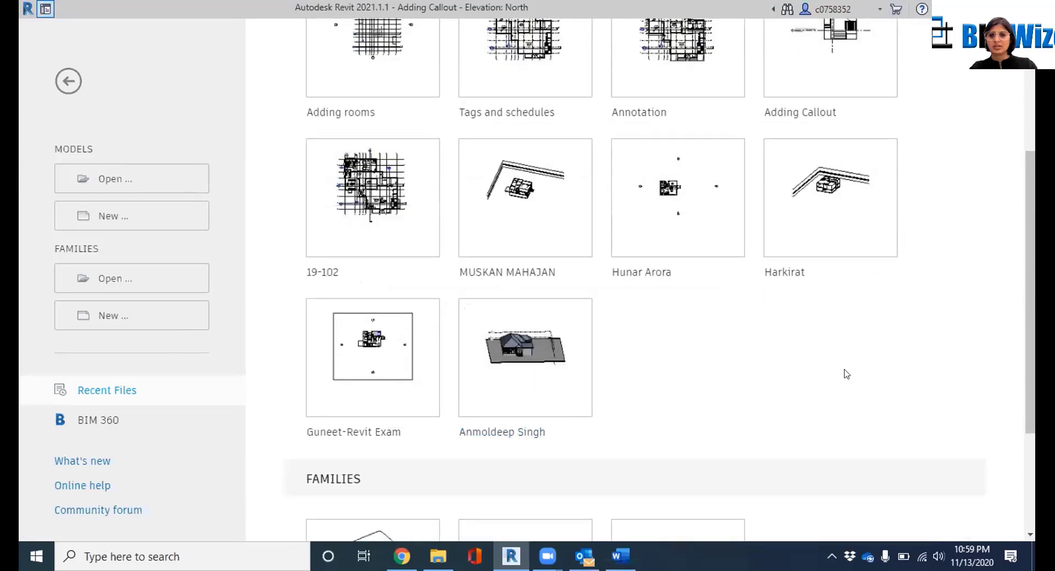
scroll(890, 375, "down", 4)
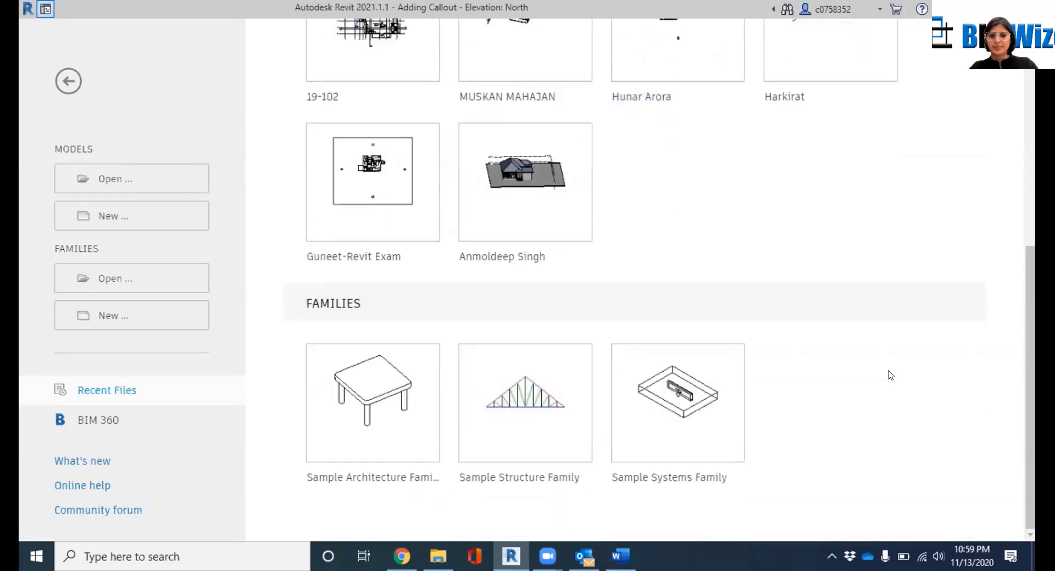
scroll(891, 375, "up", 8)
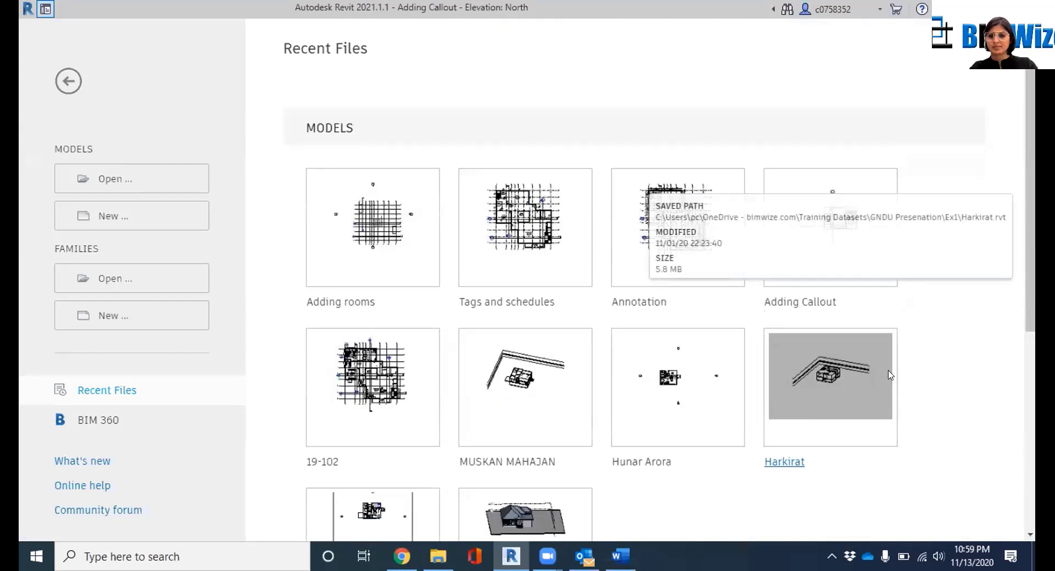
scroll(891, 375, "down", 3)
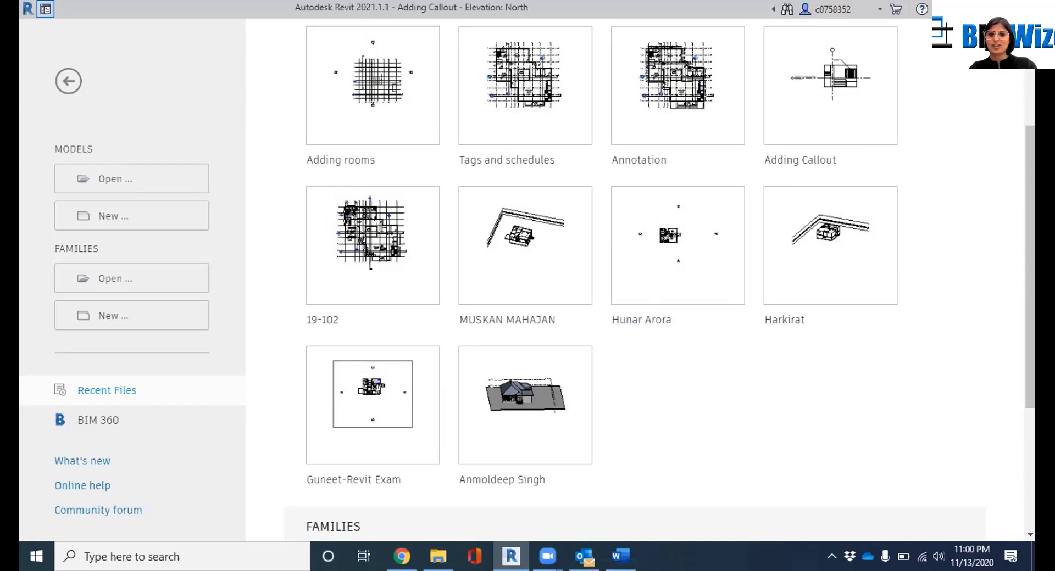
left_click(523, 251)
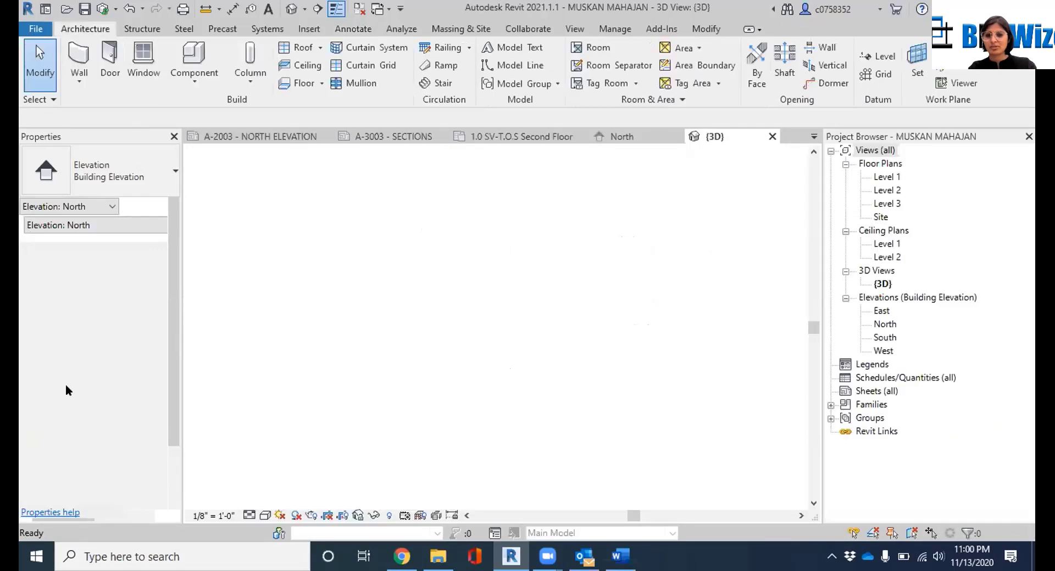
Open the North and East building elevations of this model, ending at the high end of the sloped roof in East
double_click(882, 324)
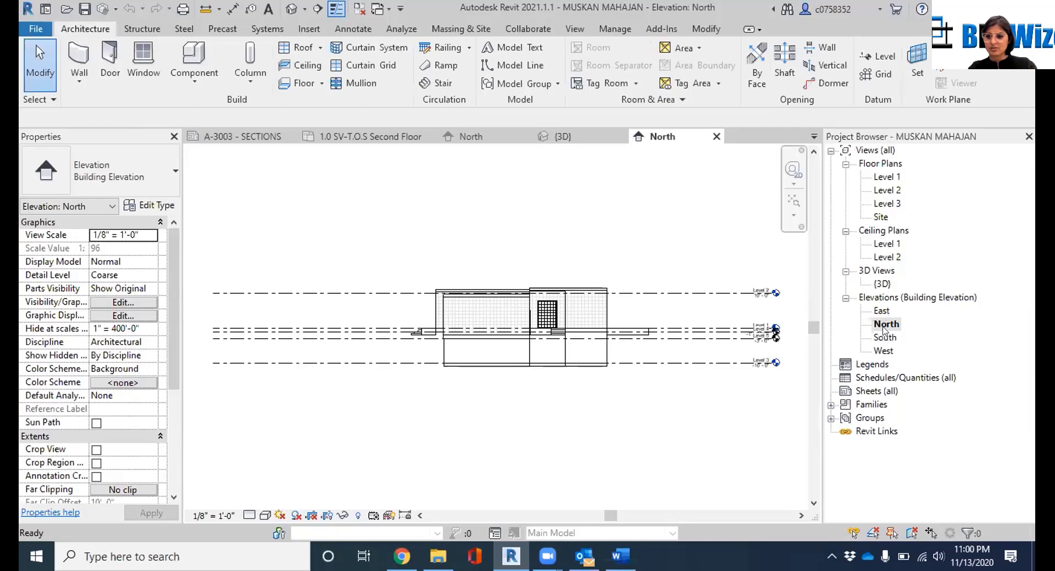
double_click(882, 311)
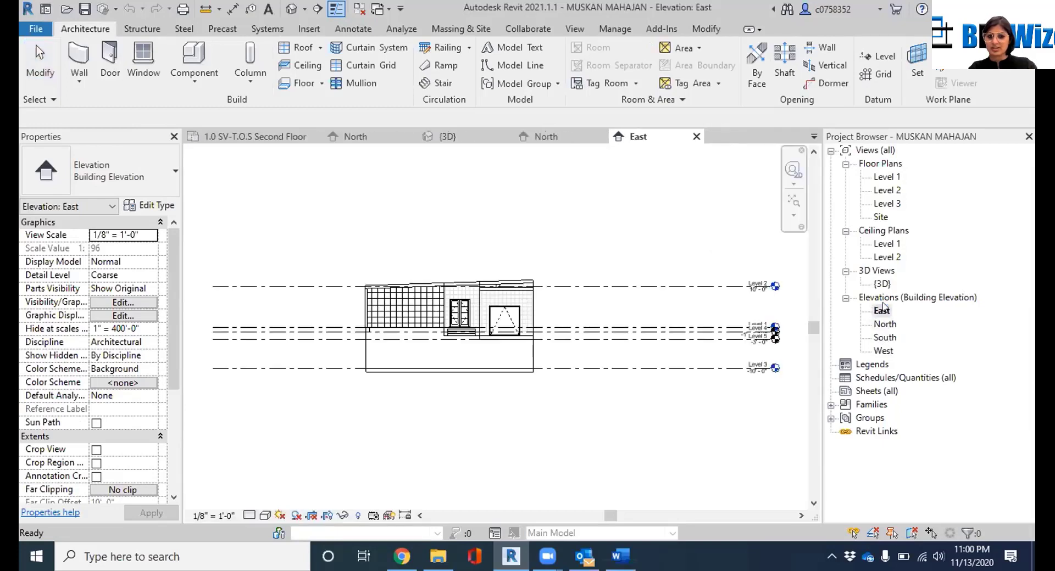
scroll(385, 296, "up", 5)
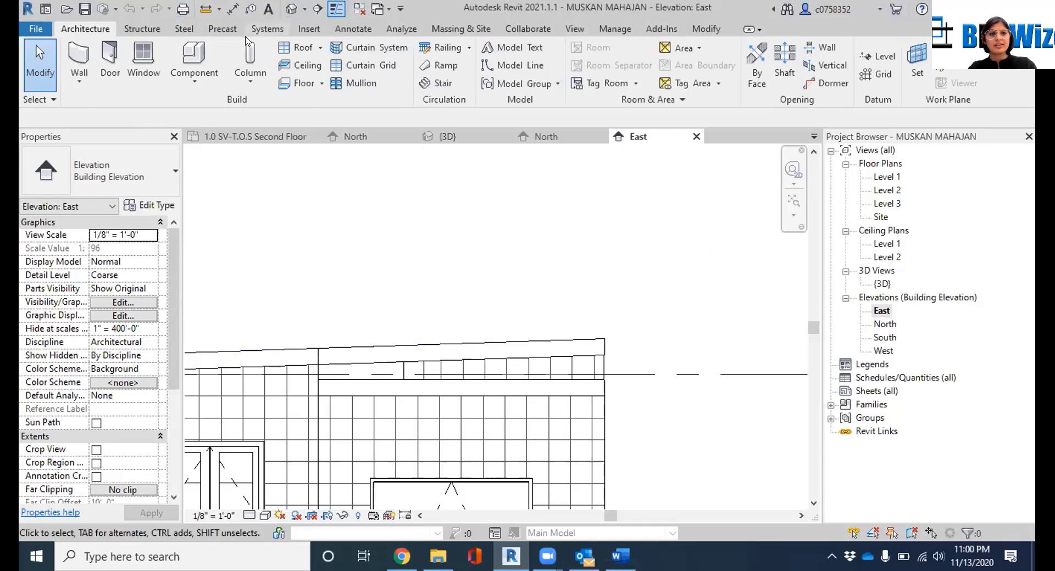
Try to place a spot slope on the top edge of the sloped Generic - 9" roof near its high end
left_click(355, 29)
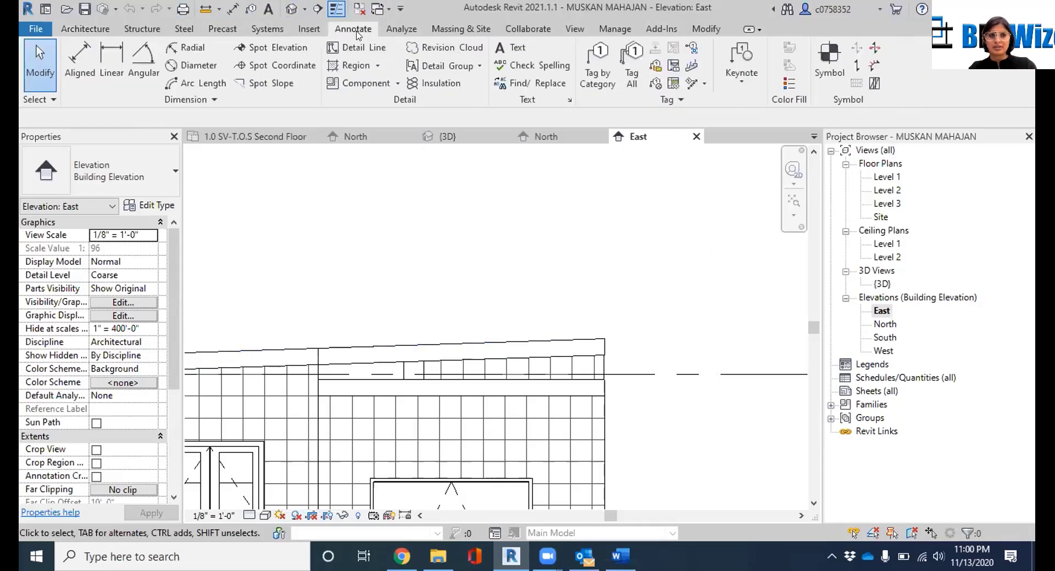
left_click(271, 83)
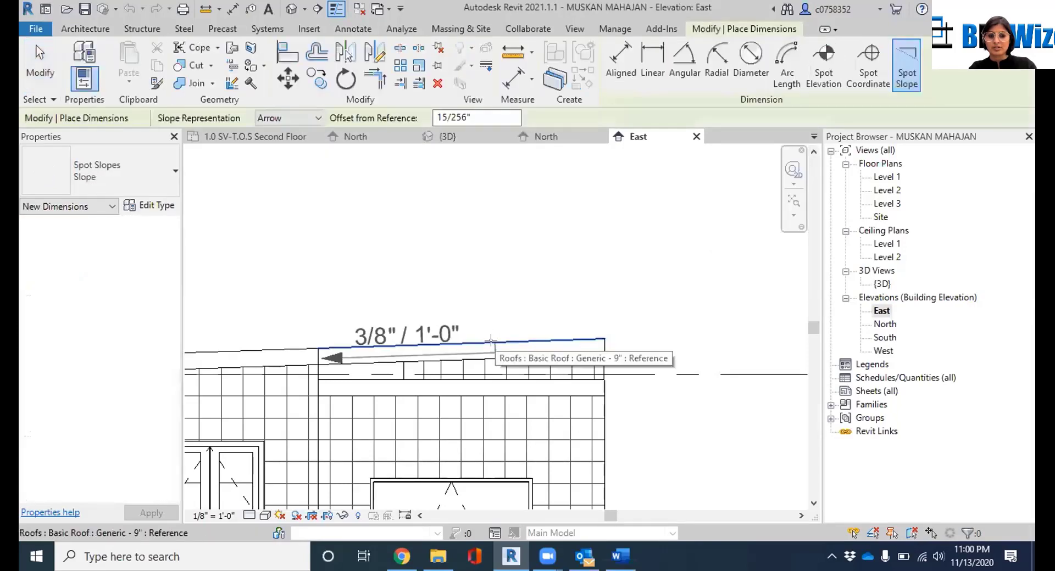
left_click(598, 332)
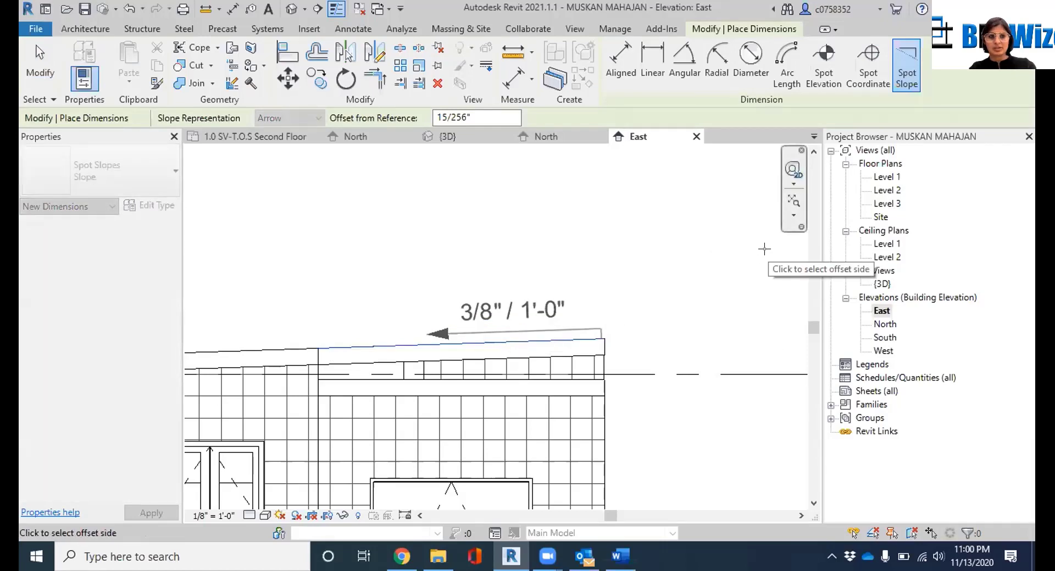
key("Escape")
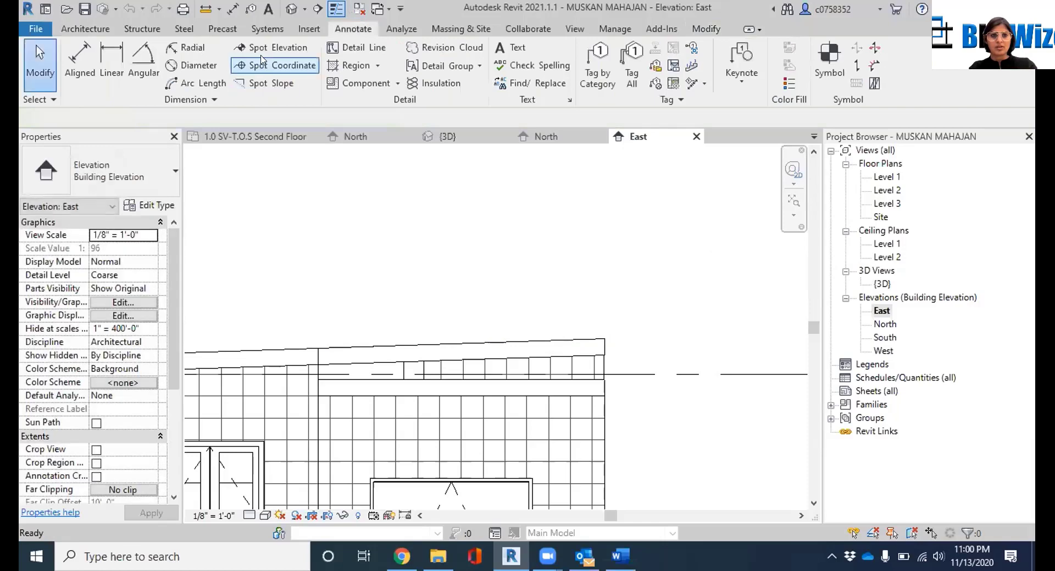
Place an arrow-style spot slope above the top edge of the sloped Generic - 9" roof near its high end
left_click(576, 329)
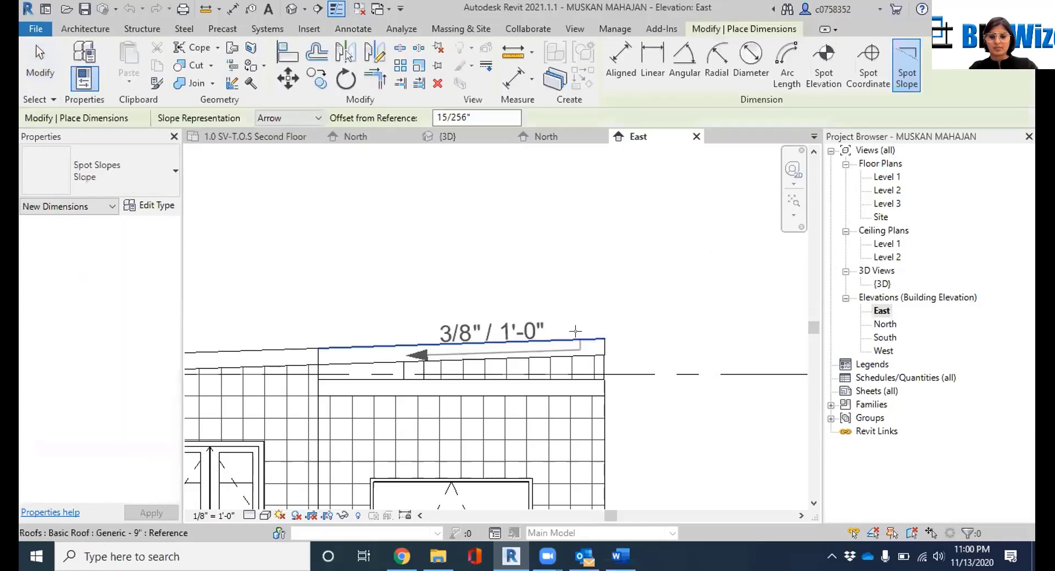
left_click(596, 250)
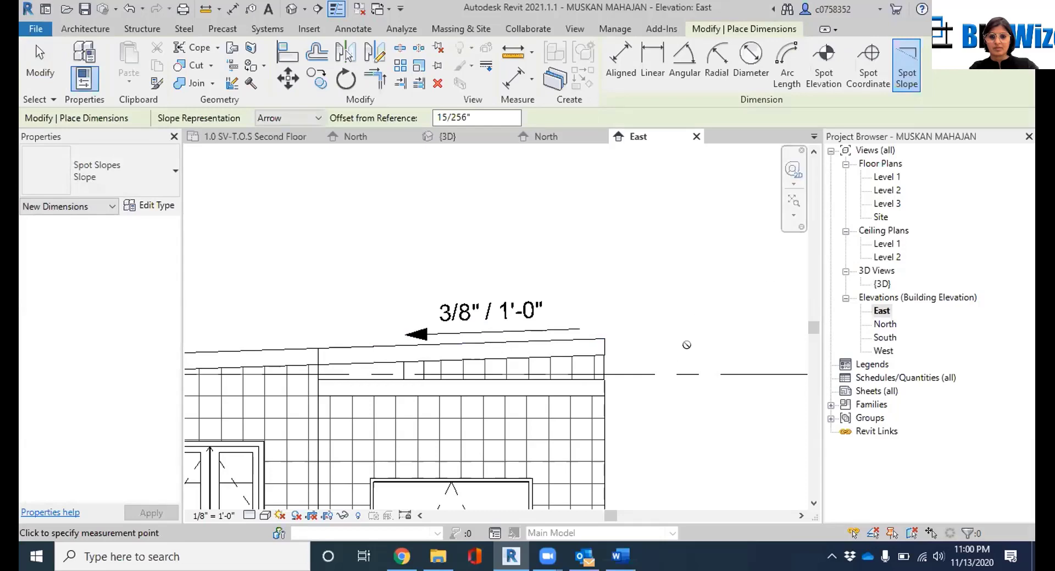
key("Escape")
key("Escape")
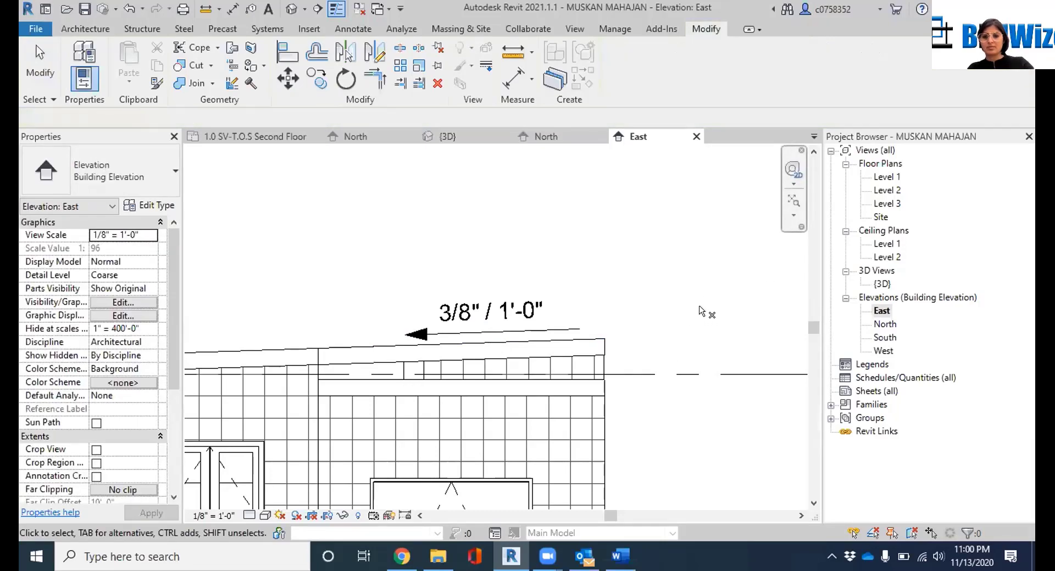
Change the slope representation of the roof's new spot slope to Triangle
left_click(532, 329)
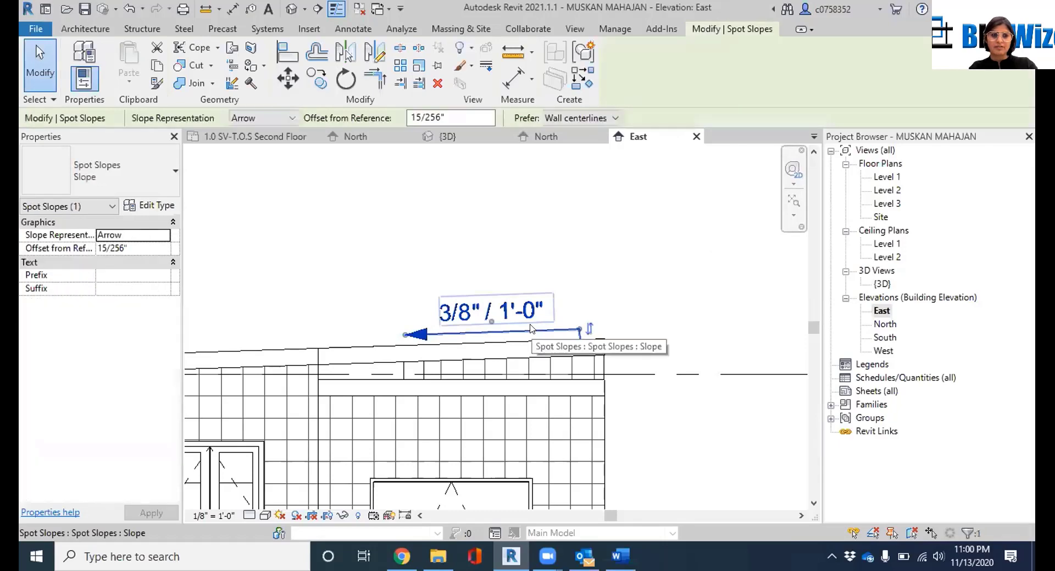
left_click(163, 235)
left_click(163, 235)
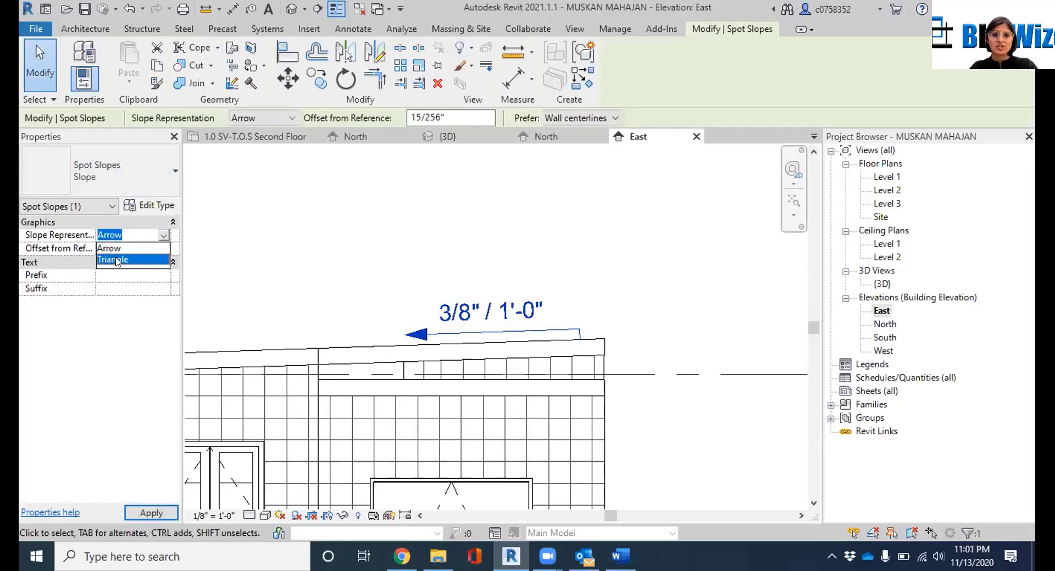
left_click(160, 258)
left_click(144, 512)
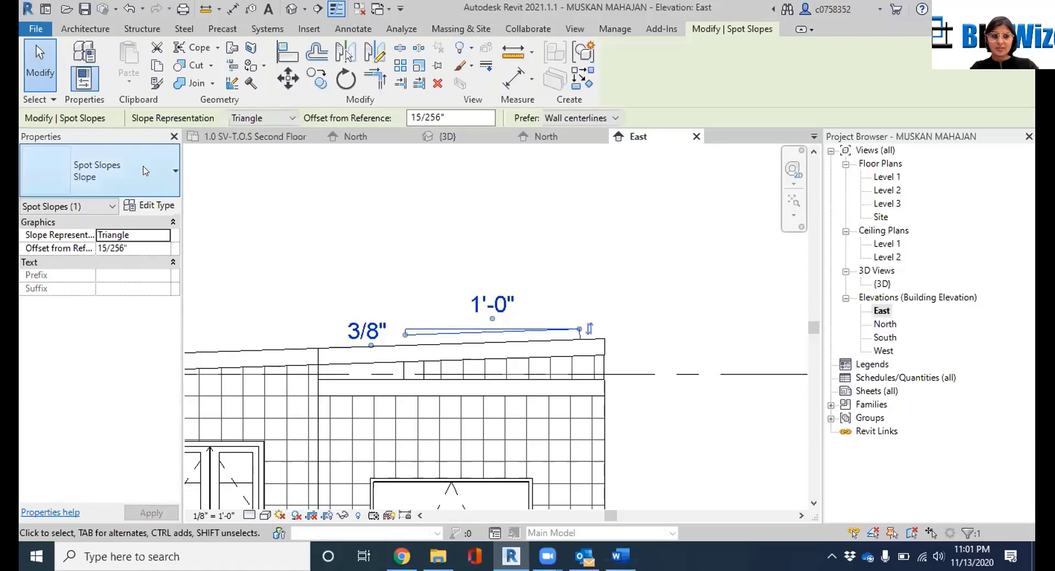
left_click(134, 248)
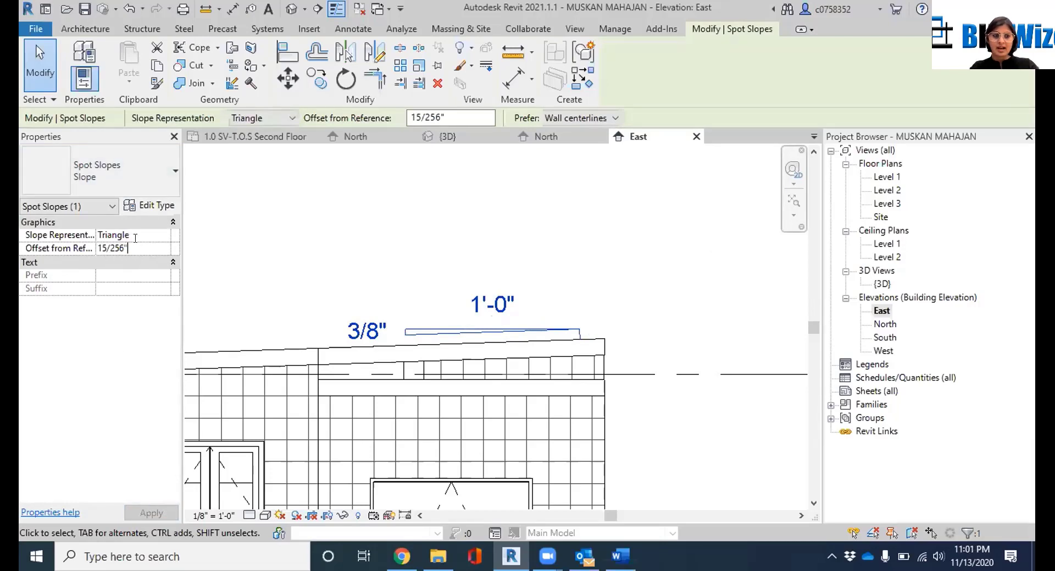
Set the units format of the spot slope's Slope type to Degrees with 0 decimal places
left_click(147, 206)
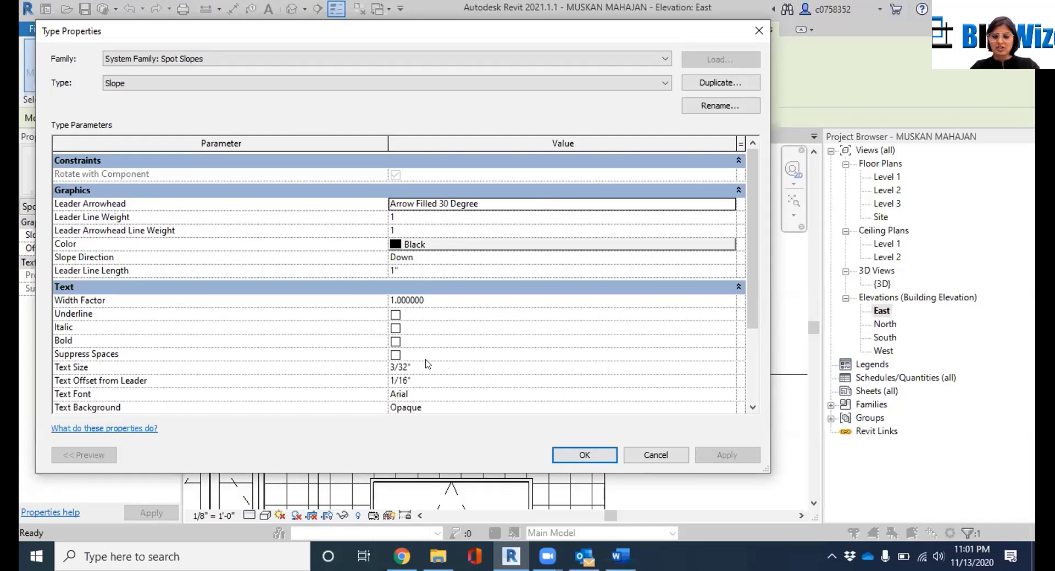
scroll(423, 374, "down", 3)
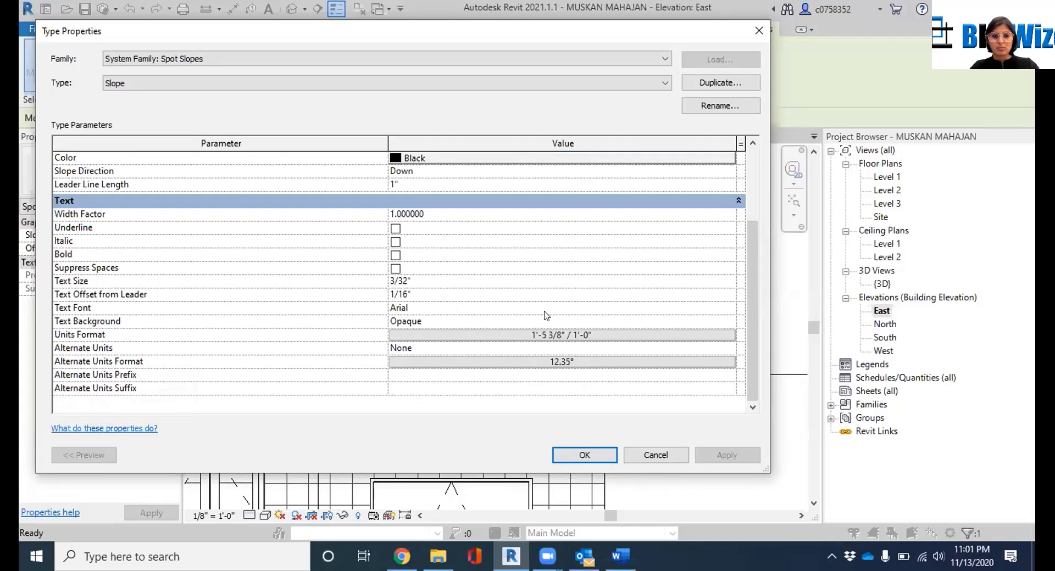
left_click(558, 336)
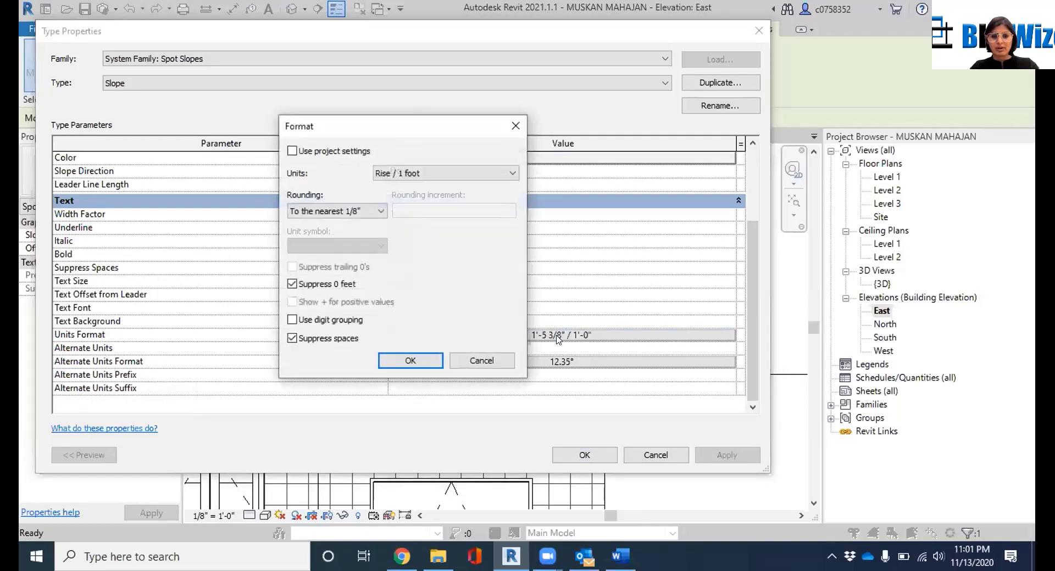
left_click(412, 175)
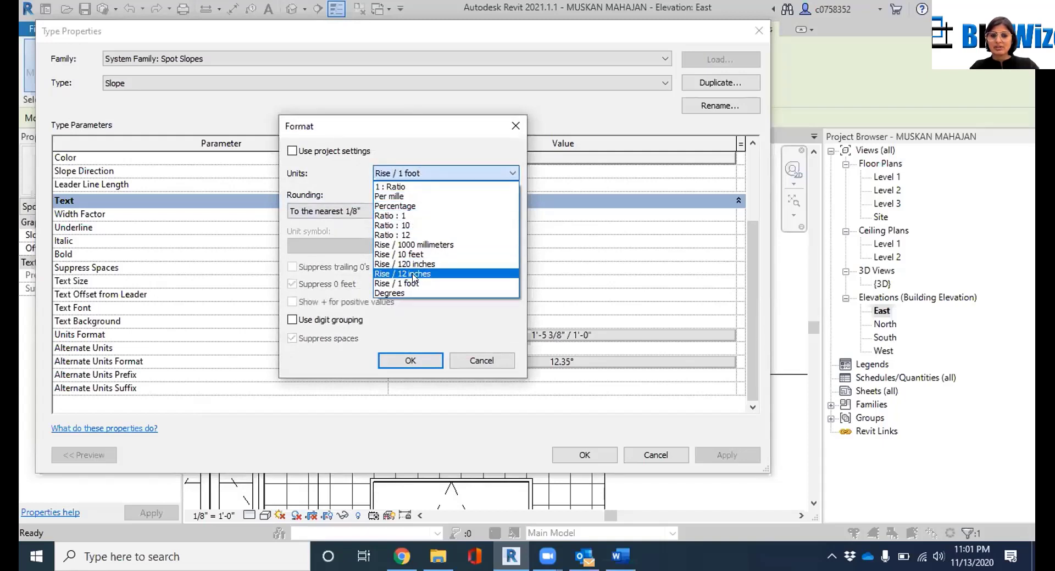
left_click(412, 293)
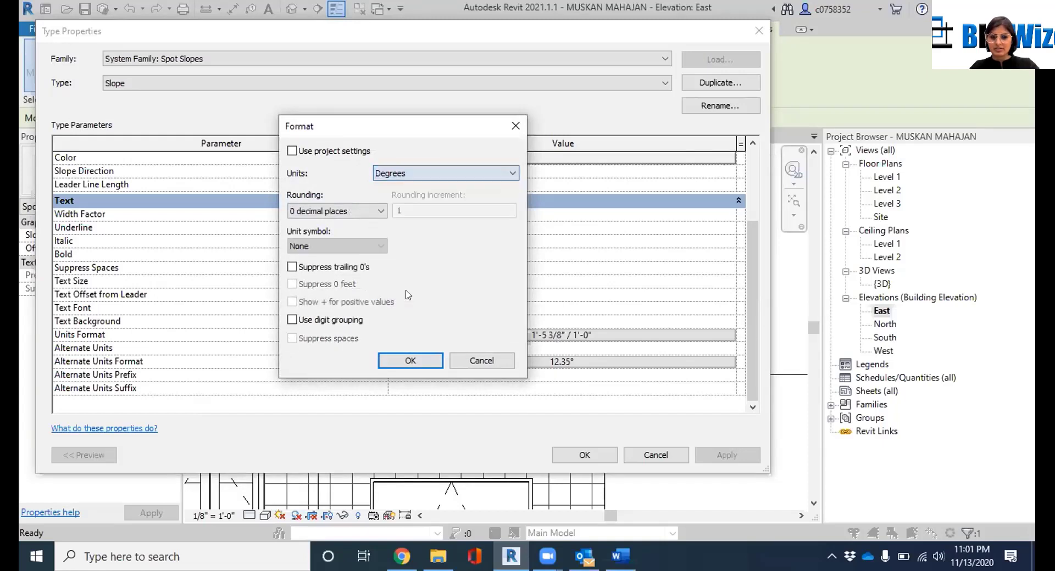
left_click(428, 361)
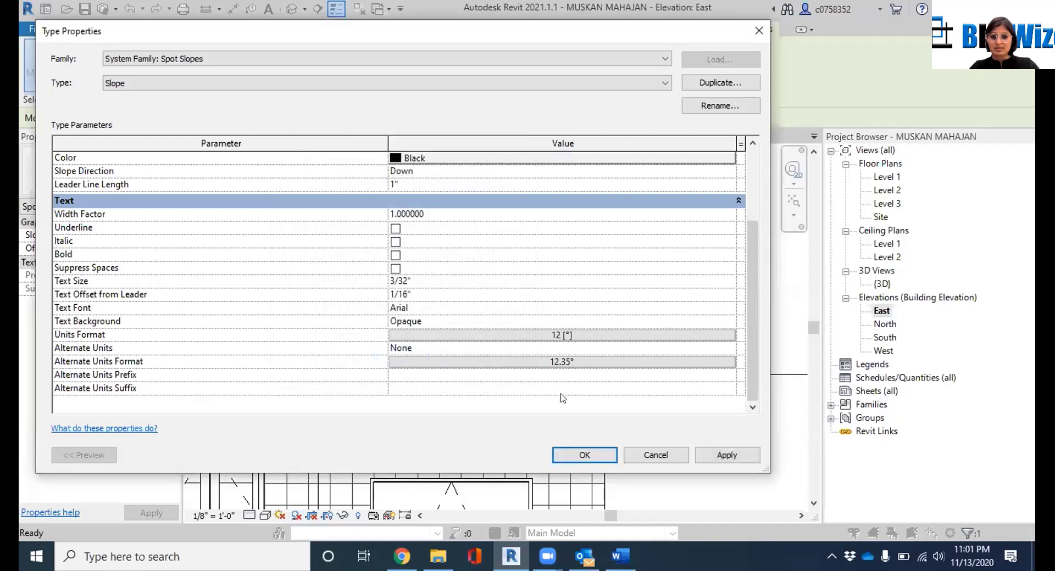
left_click(727, 455)
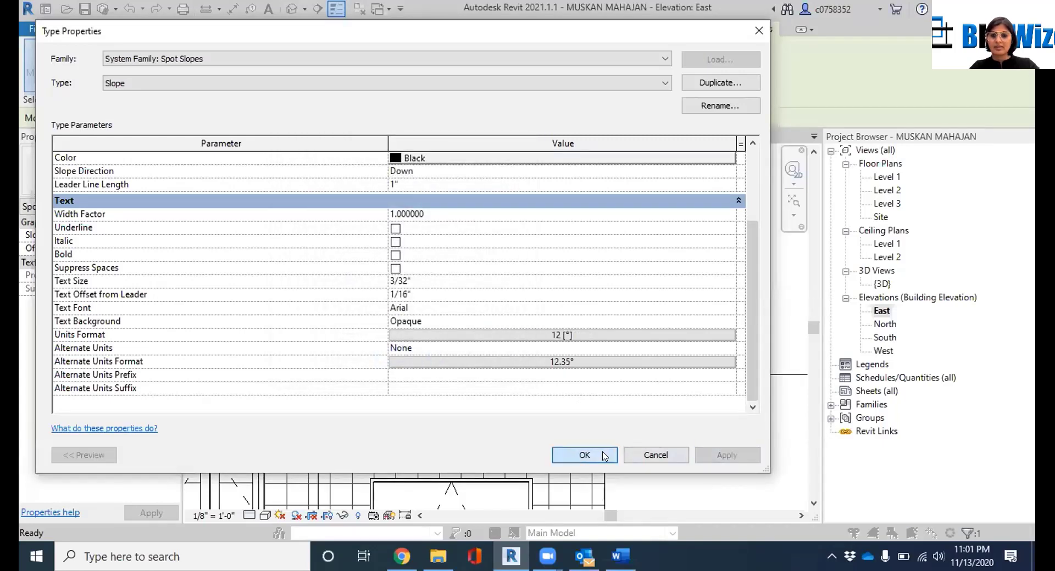
left_click(584, 455)
Examine the roof's triangle spot slope label up close and review the graphics and text parameters of its Slope type
scroll(379, 329, "up", 5)
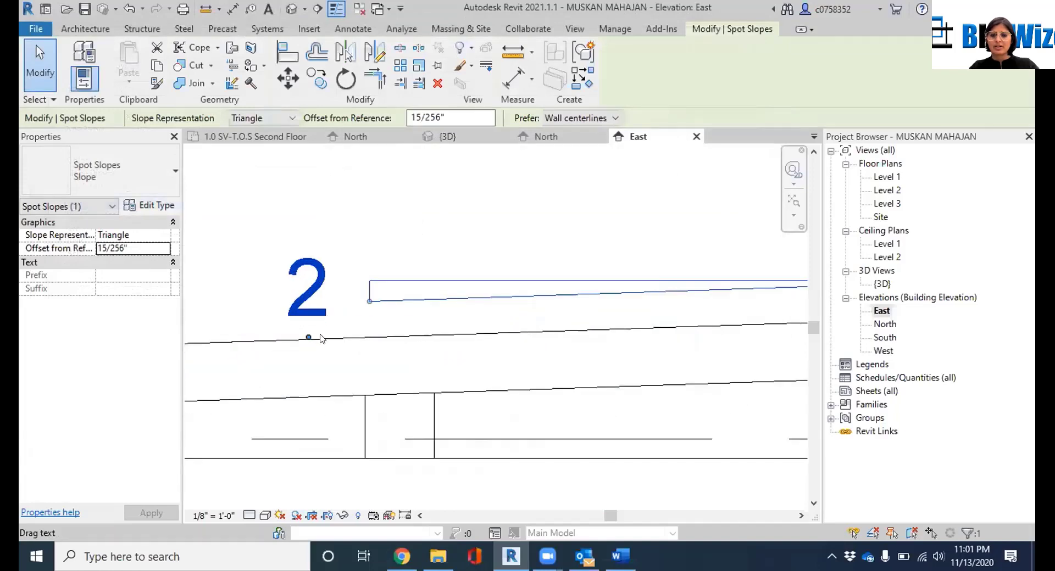
scroll(316, 282, "down", 3)
scroll(311, 282, "up", 3)
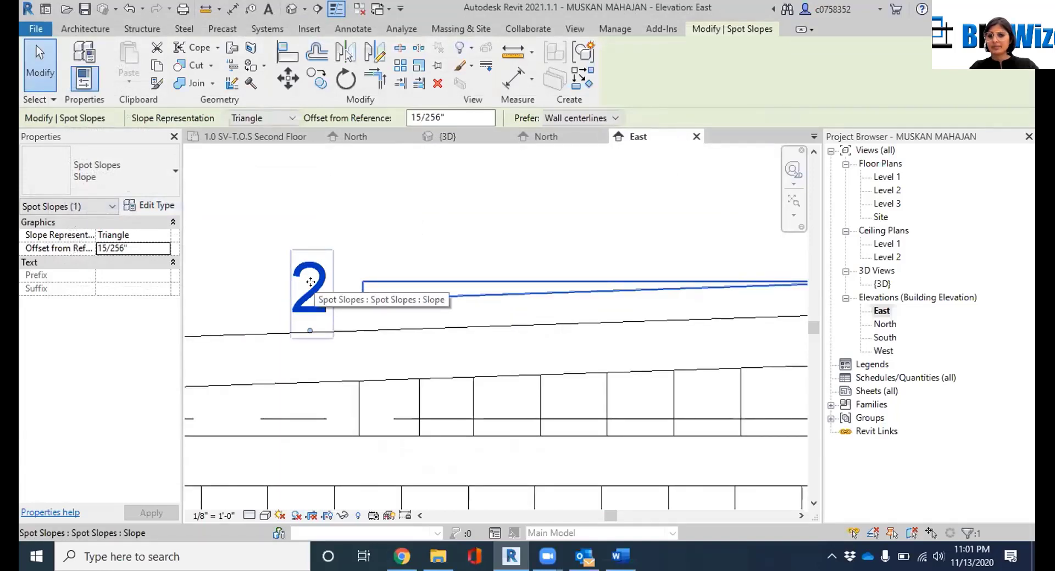
scroll(310, 282, "down", 3)
scroll(312, 284, "up", 1)
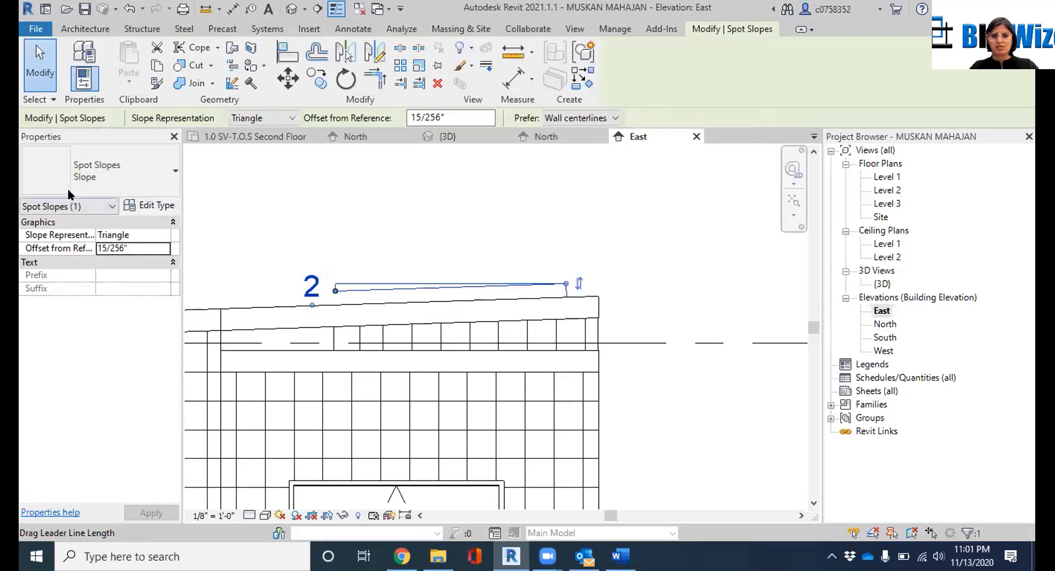
left_click(146, 205)
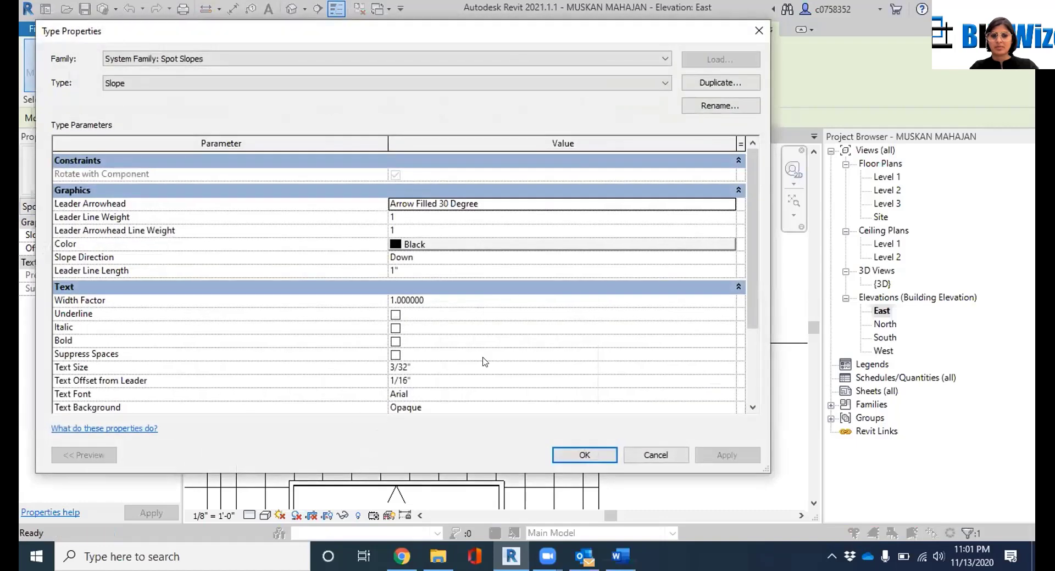
scroll(481, 356, "down", 3)
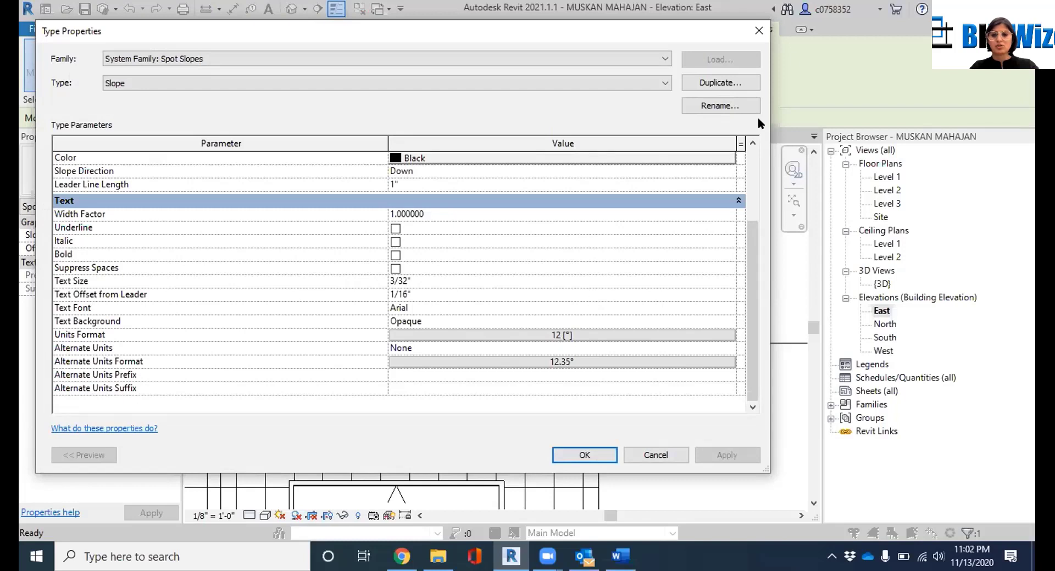
left_click(759, 30)
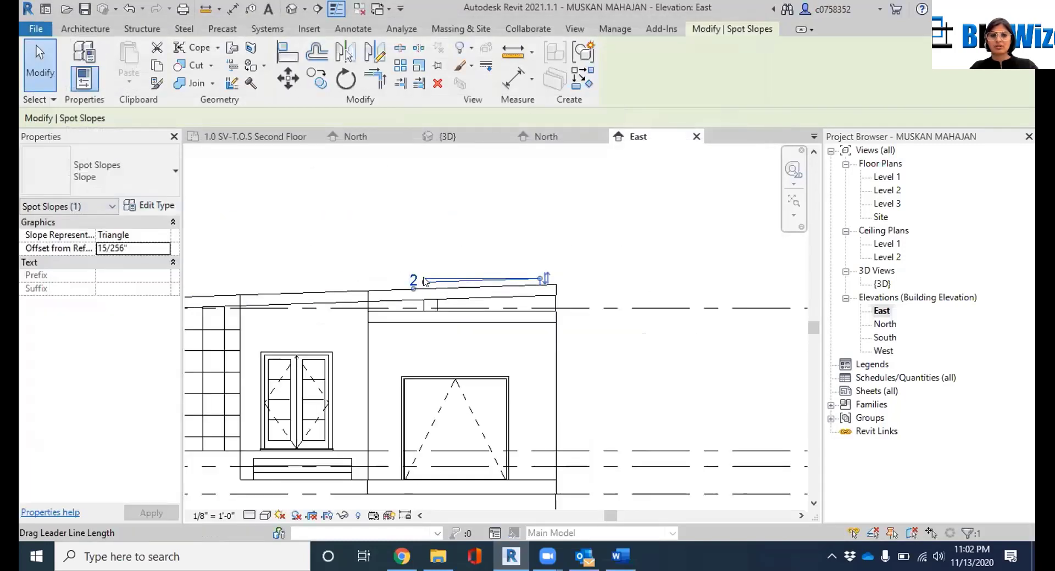
Set the slope representation of the roof's spot slope to Arrow
scroll(425, 281, "up", 3)
scroll(407, 280, "down", 1)
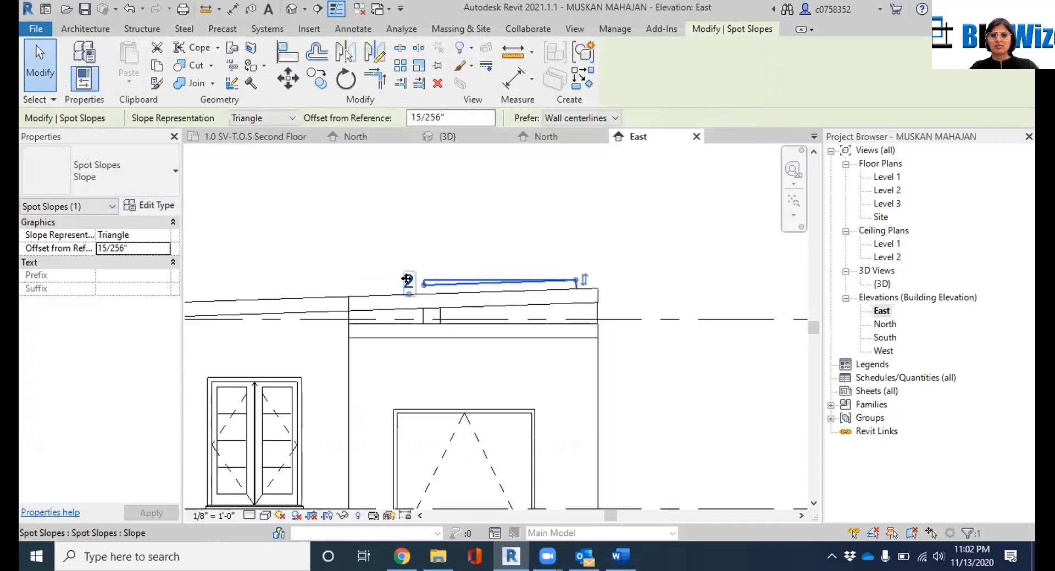
scroll(407, 279, "down", 1)
scroll(657, 235, "down", 2)
scroll(596, 251, "up", 3)
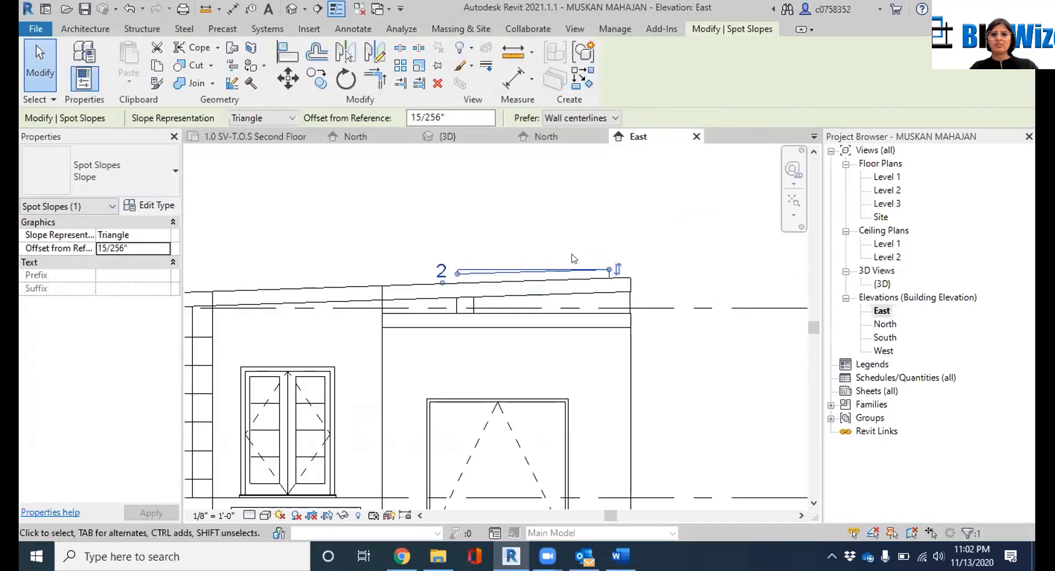
scroll(467, 279, "up", 4)
scroll(466, 278, "down", 5)
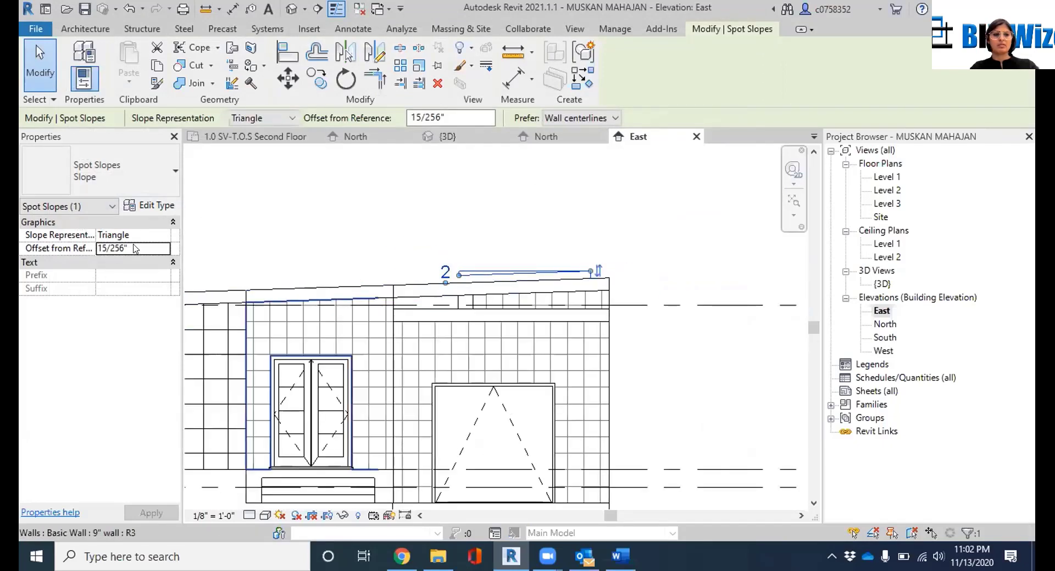
left_click(149, 234)
left_click(164, 234)
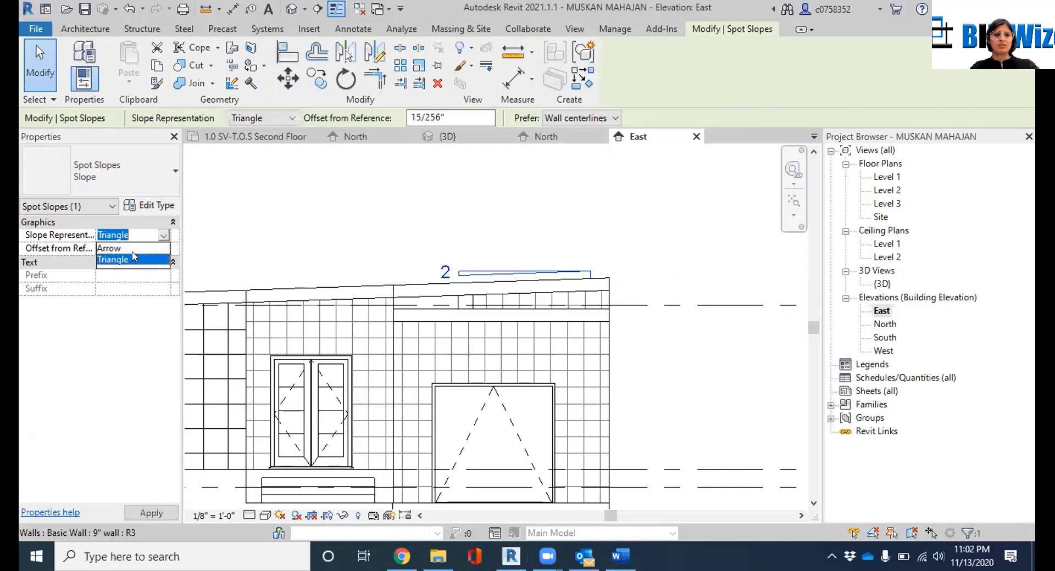
left_click(110, 248)
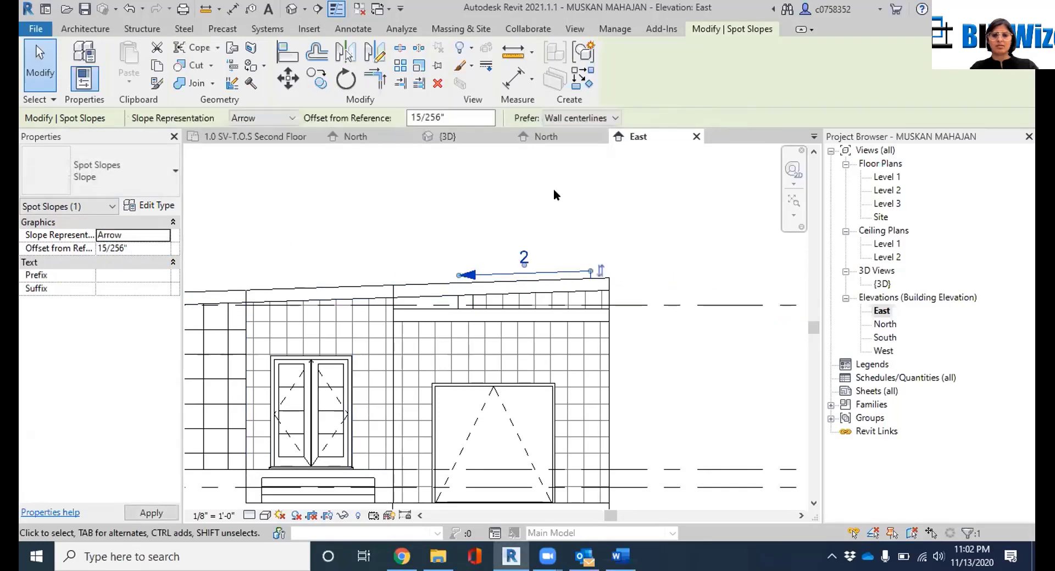
scroll(585, 282, "up", 3)
left_click(464, 238)
left_click(447, 231)
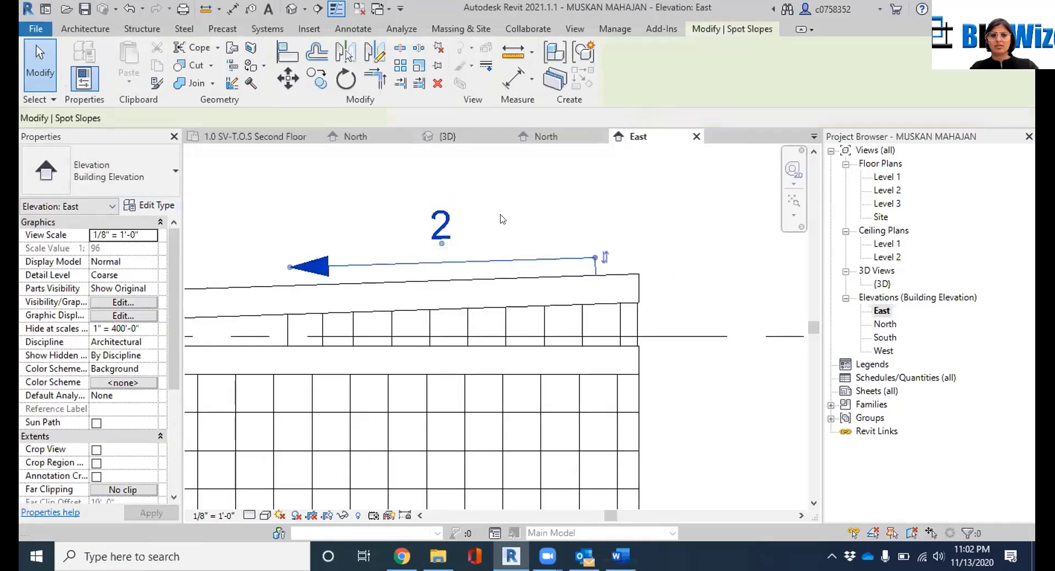
left_click(548, 211)
Preview spot coordinates along the sloped roof's top edge and the outer edge of the 9" wall beside the garage door
scroll(548, 211, "down", 5)
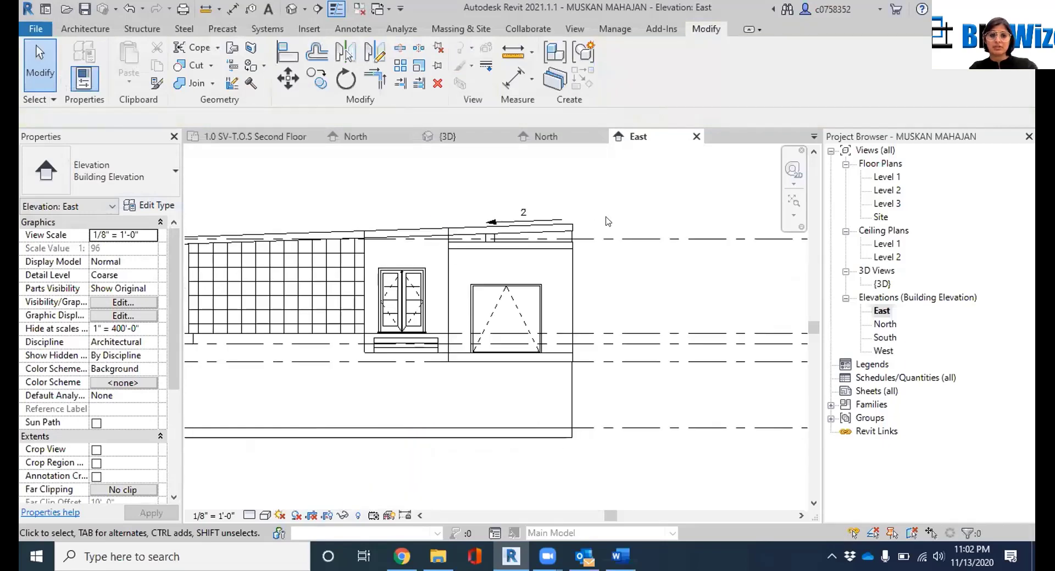
scroll(190, 308, "down", 1)
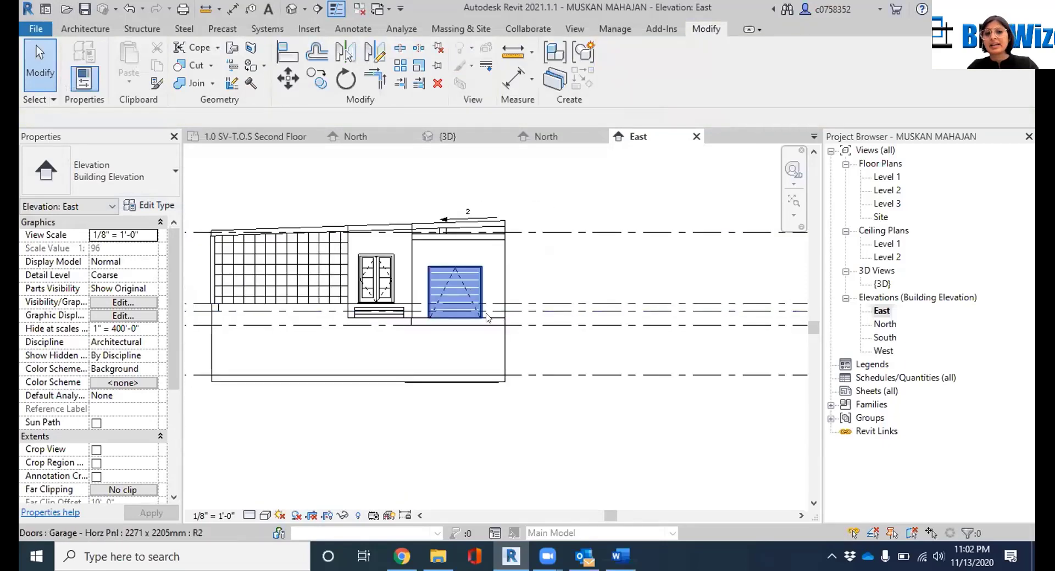
middle_click_drag(574, 389, 680, 397)
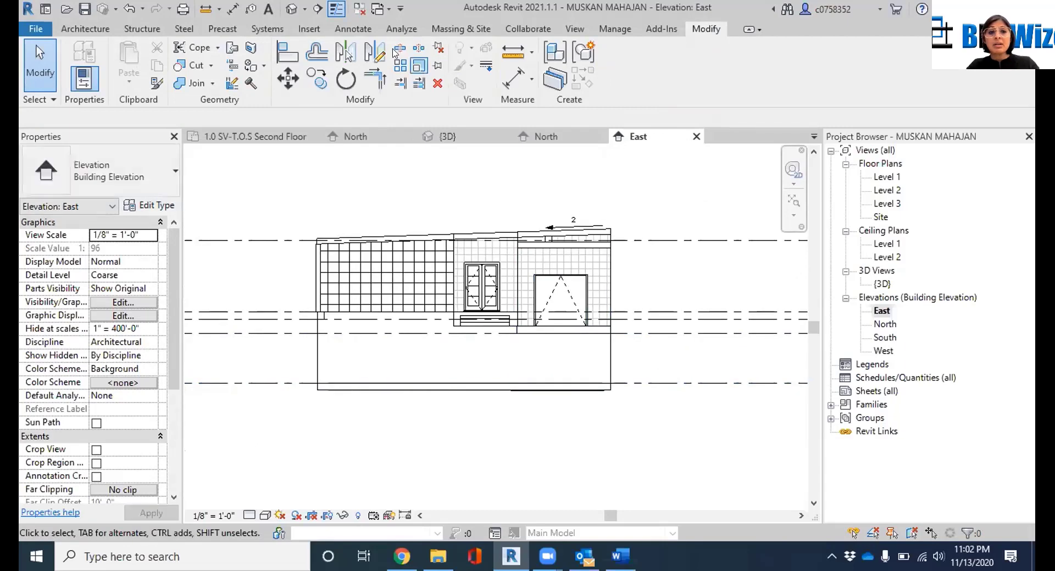
left_click(355, 29)
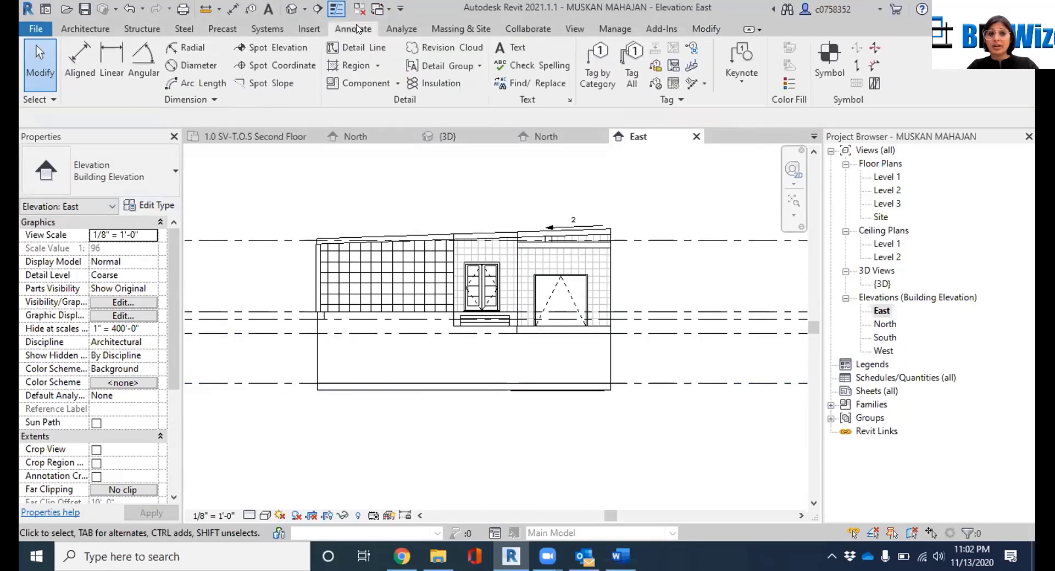
left_click(294, 67)
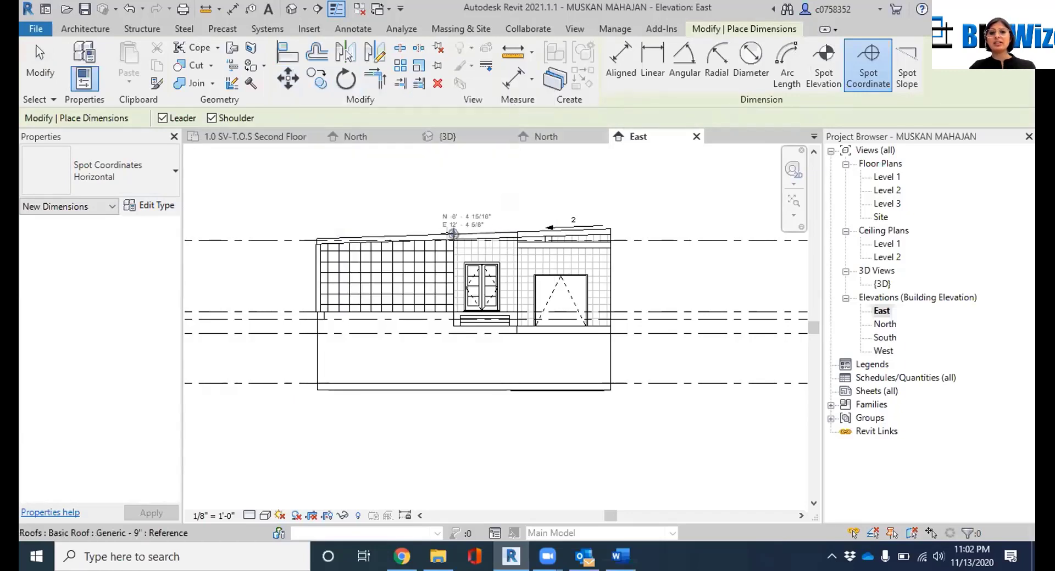
scroll(452, 233, "up", 3)
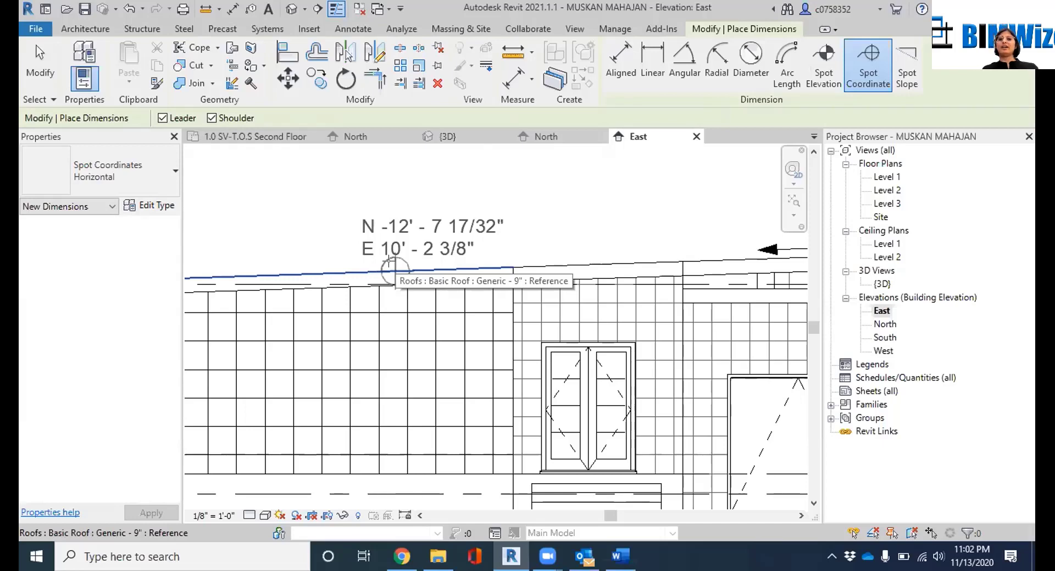
scroll(389, 261, "down", 3)
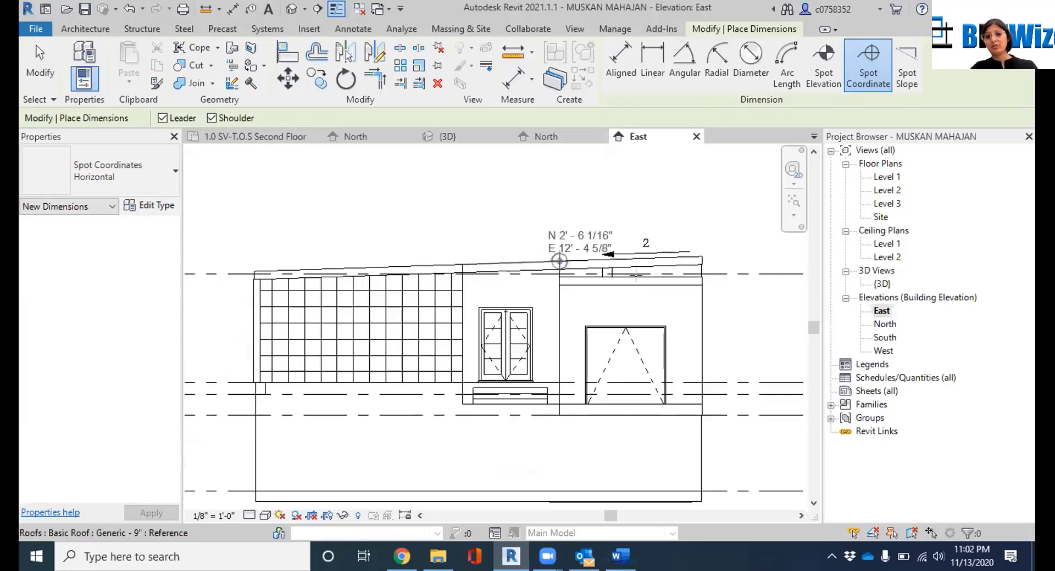
scroll(701, 316, "up", 2)
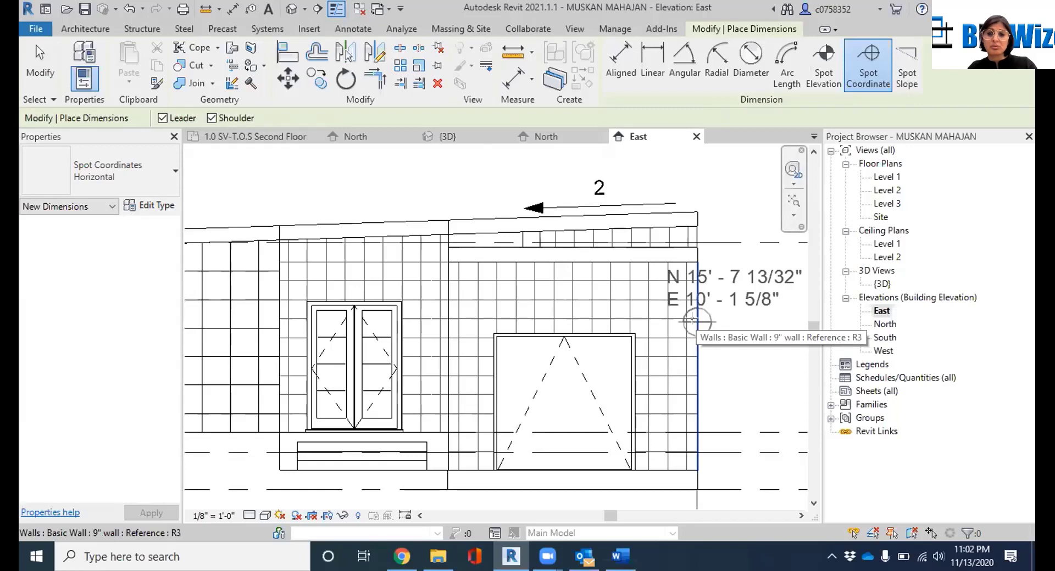
key("Escape")
key("Escape")
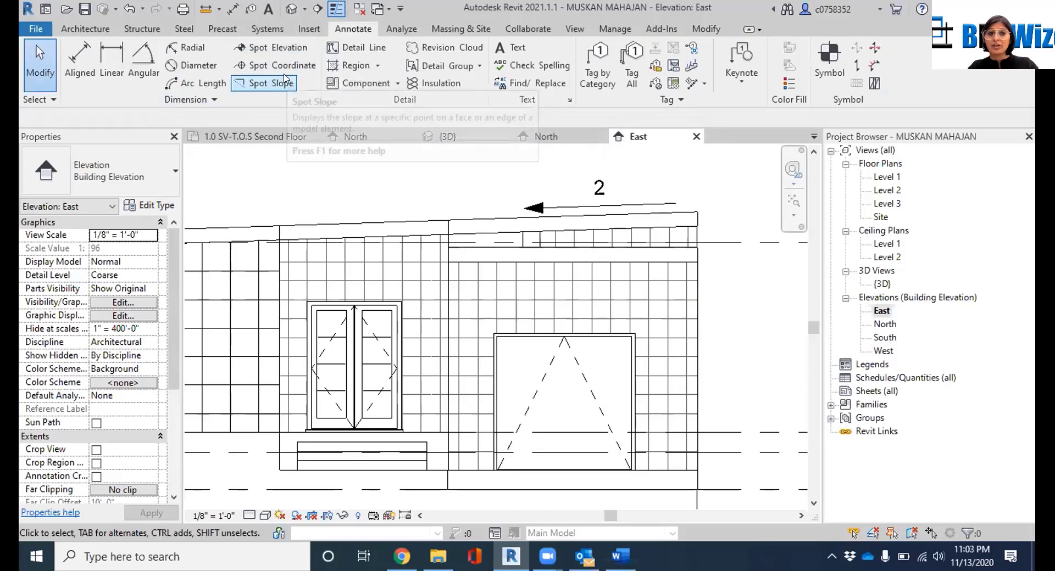
Place a spot elevation at the sloped roof's high end corner, with a leader down the wall edge and a horizontal shoulder beside the garage
left_click(278, 48)
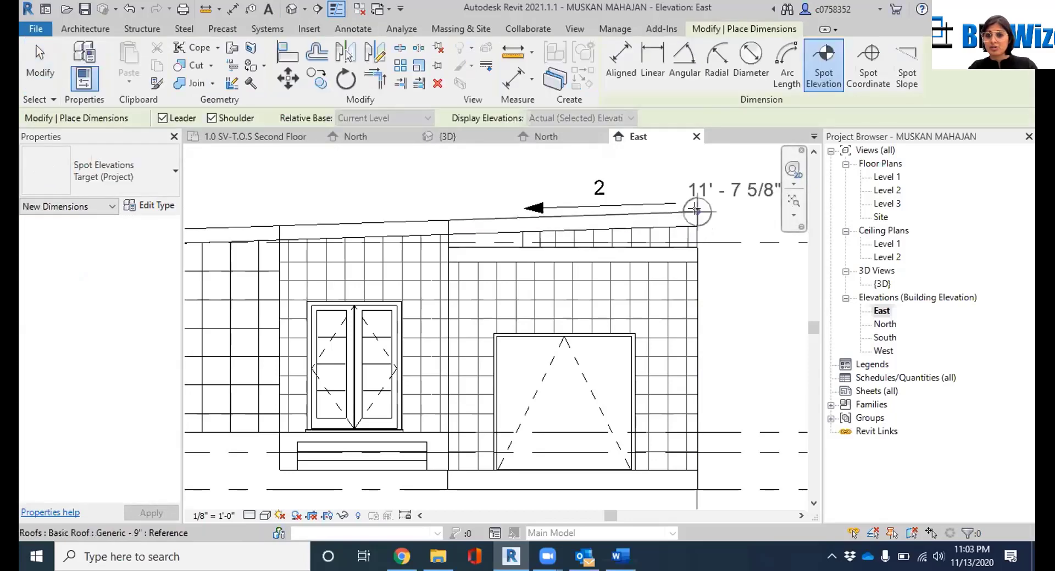
middle_click_drag(694, 211, 423, 247)
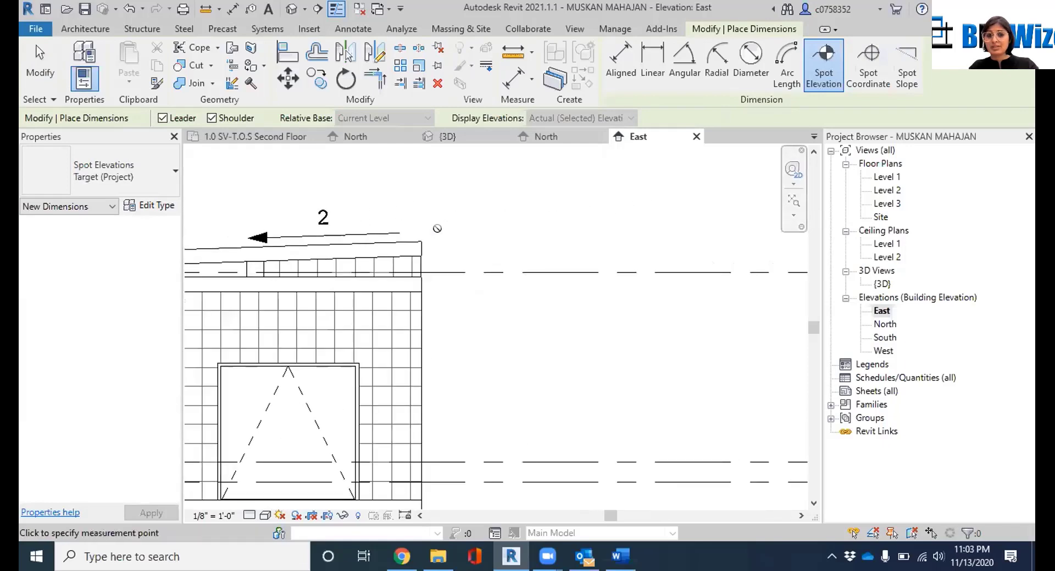
left_click(421, 242)
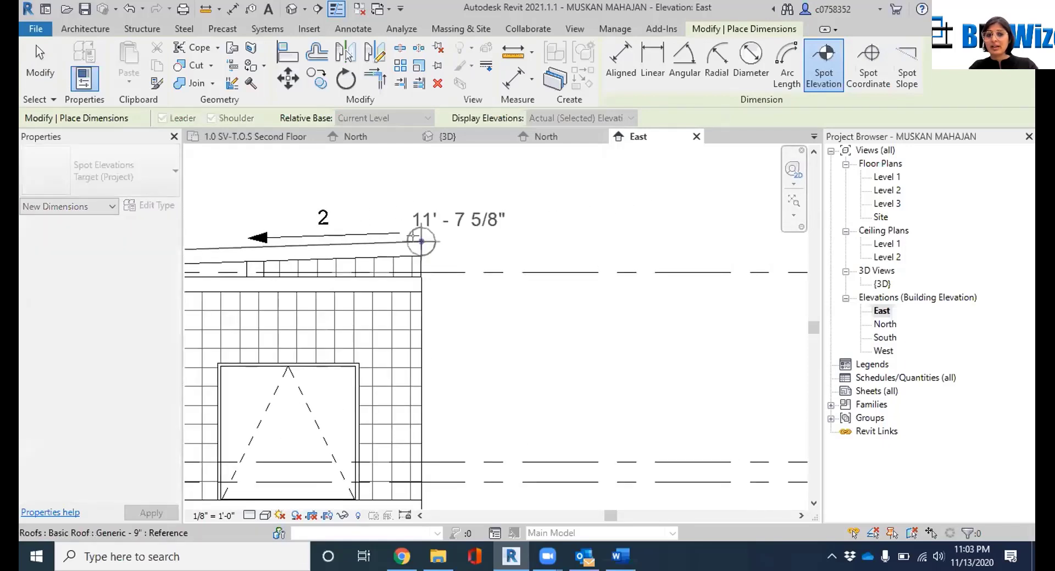
left_click(422, 358)
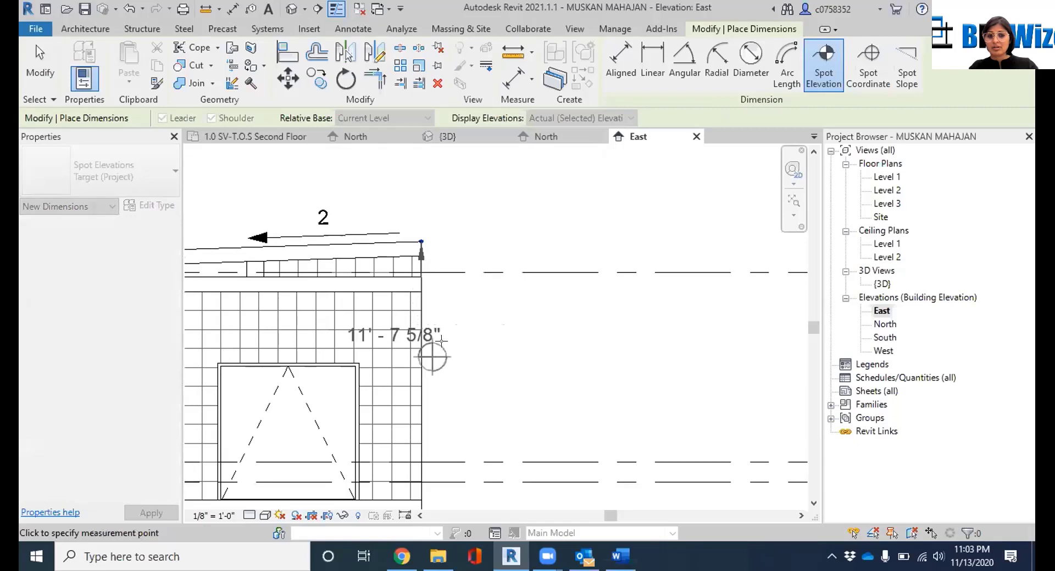
left_click(607, 326)
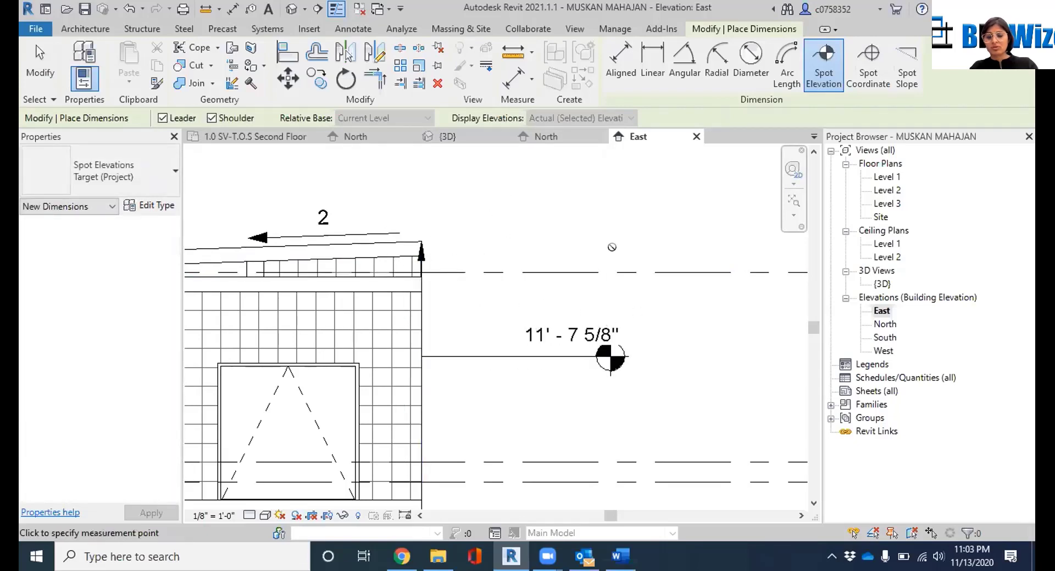
key("Escape")
key("Escape")
Move the roof spot elevation's text away from its target symbol, and delete the spot elevation
left_click(532, 362)
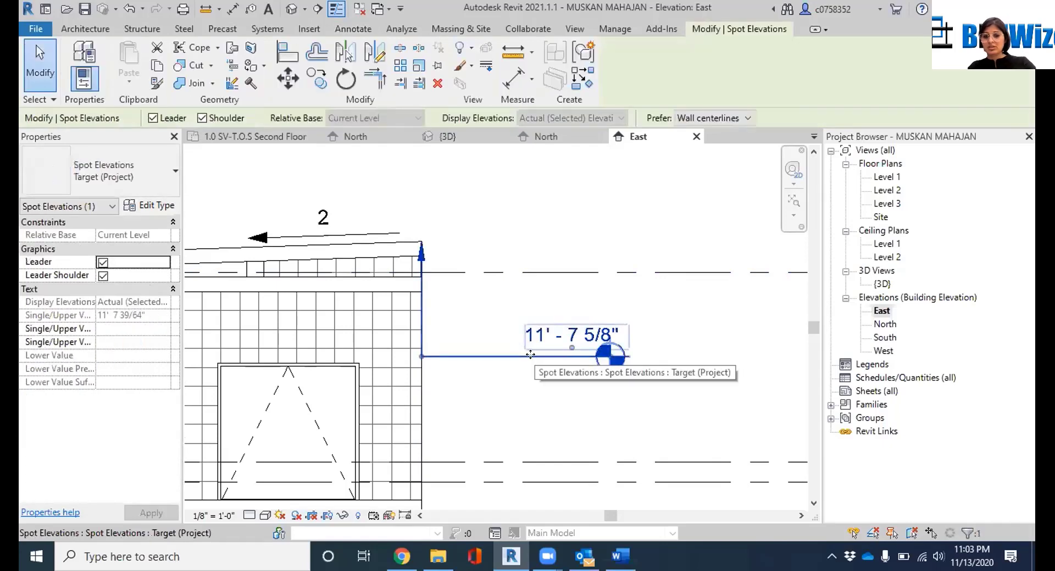
left_click_drag(572, 352, 541, 330)
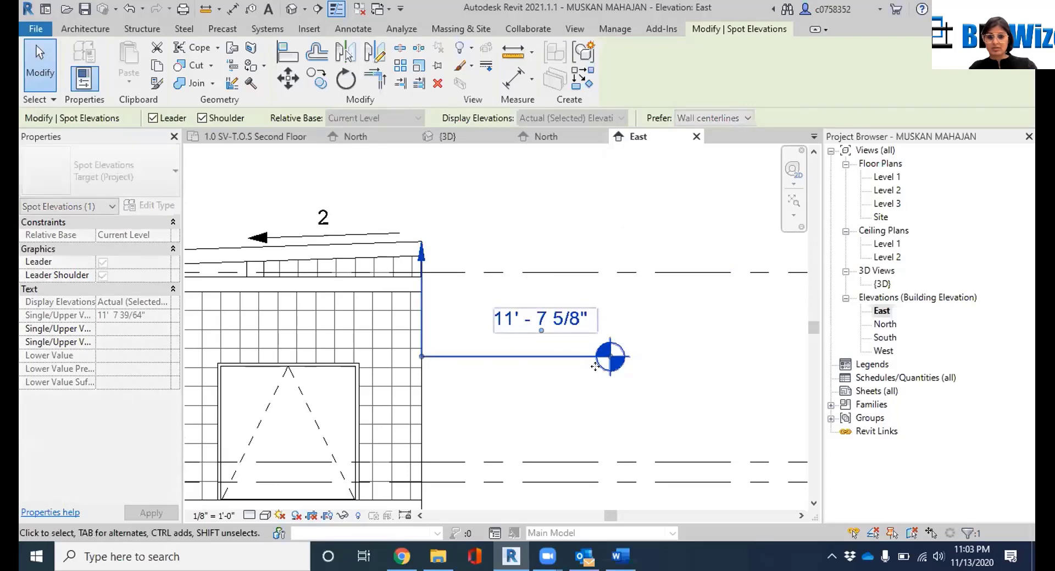
key("Delete")
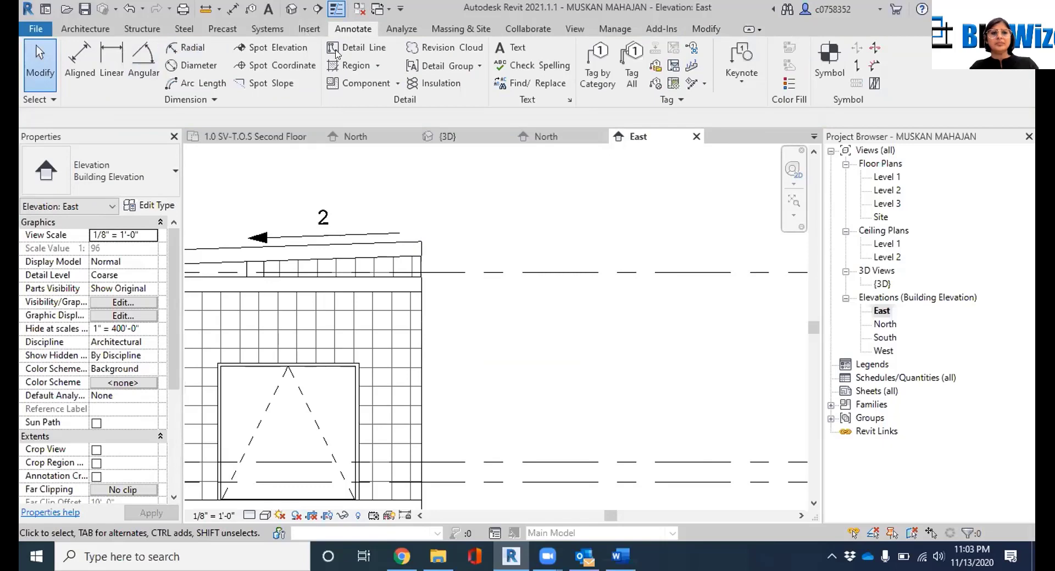
Place a spot elevation with a straight horizontal leader at the roof's high end corner, and delete it
left_click(272, 48)
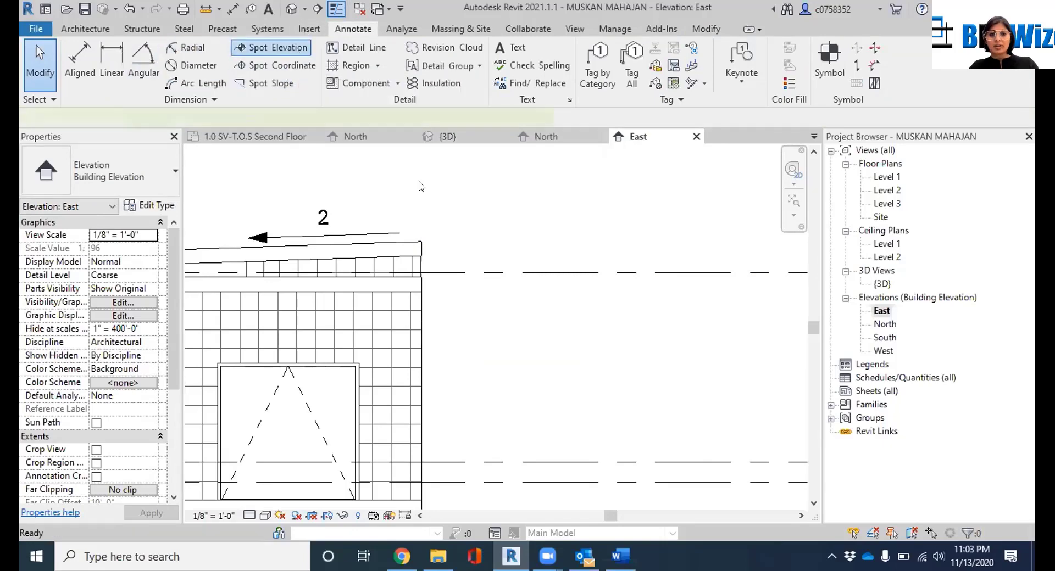
left_click(422, 241)
scroll(424, 242, "down", 2)
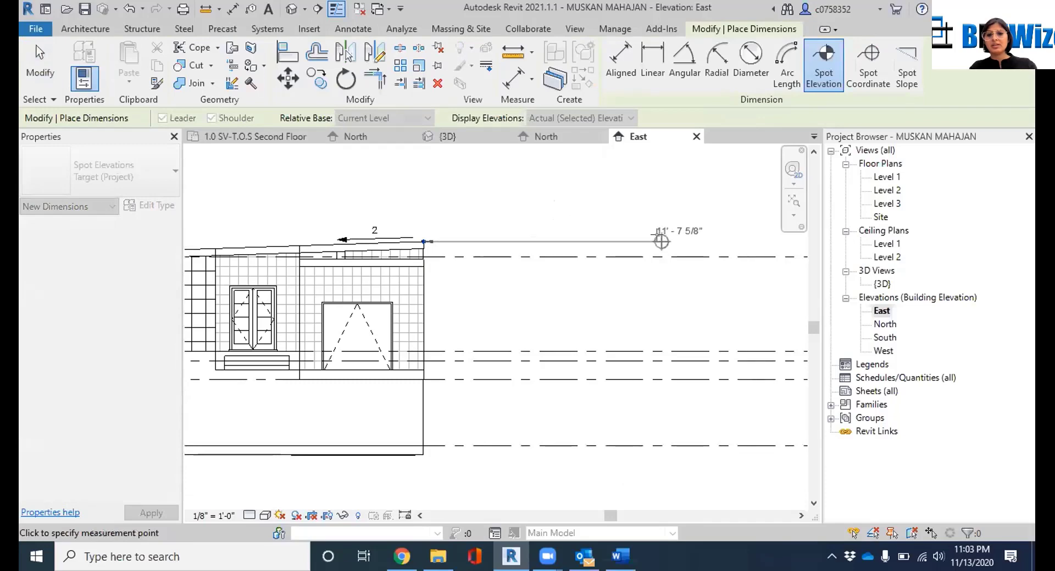
left_click(610, 213)
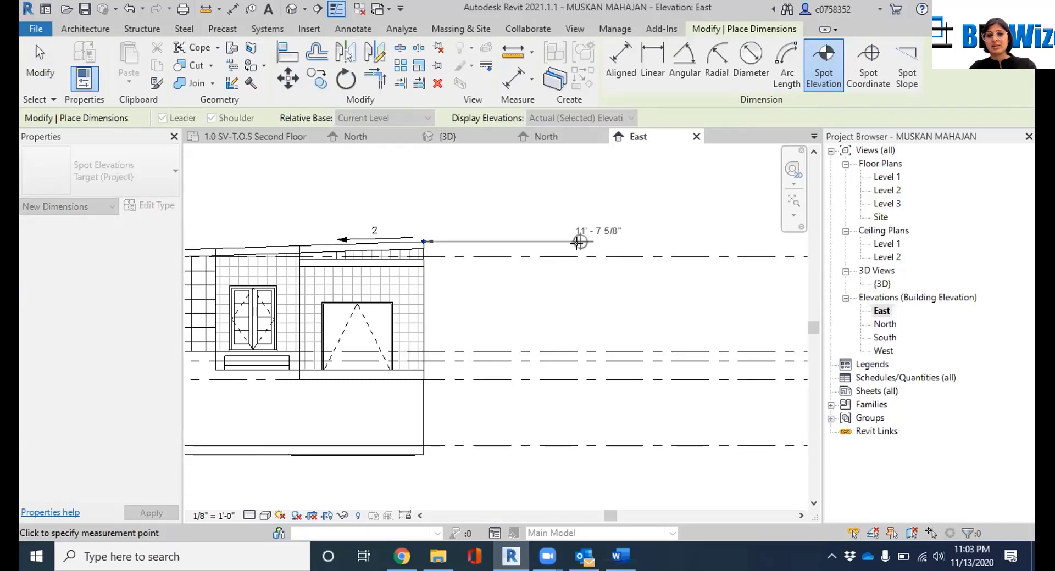
left_click(615, 240)
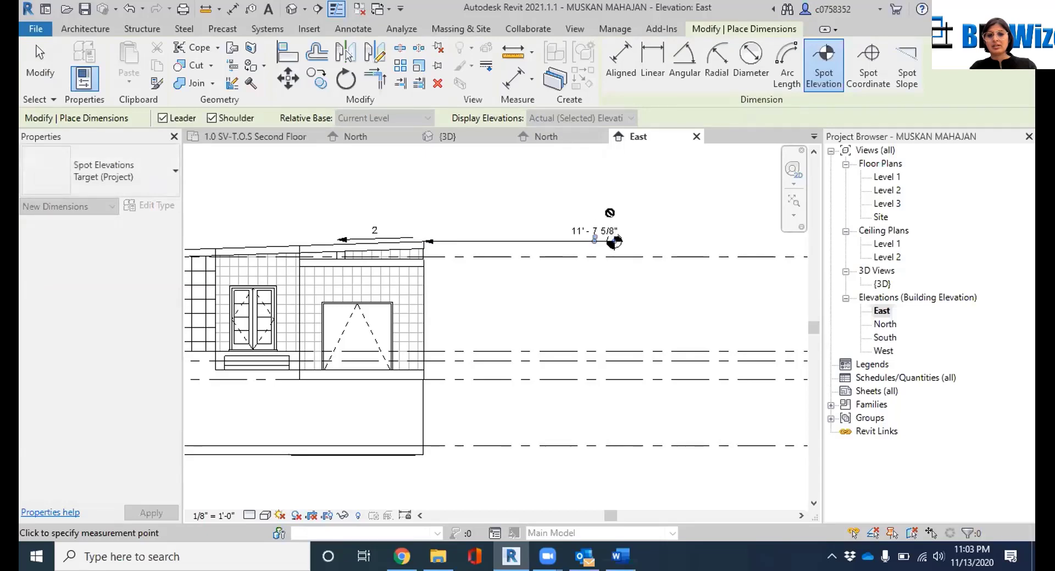
key("Escape")
key("Escape")
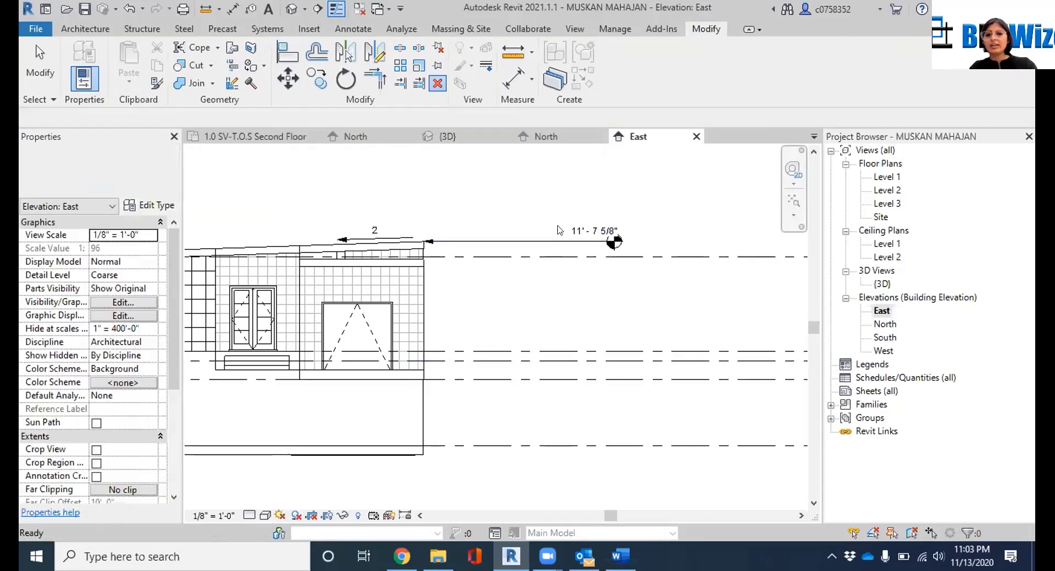
left_click(573, 235)
key("Delete")
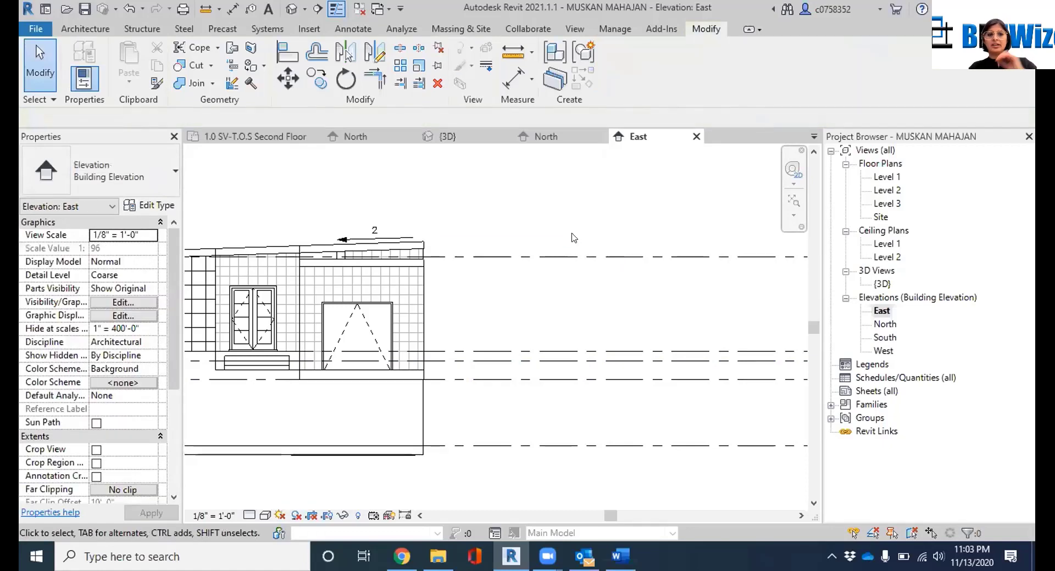
Close the house project's East elevation view and its North elevation view
left_click(351, 28)
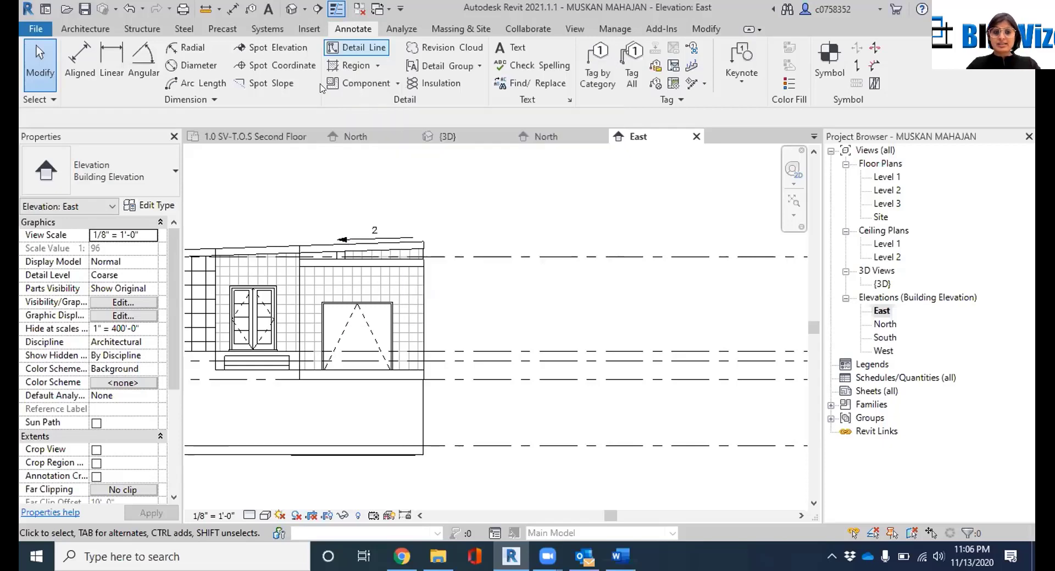
scroll(260, 393, "down", 1)
middle_click_drag(311, 369, 483, 330)
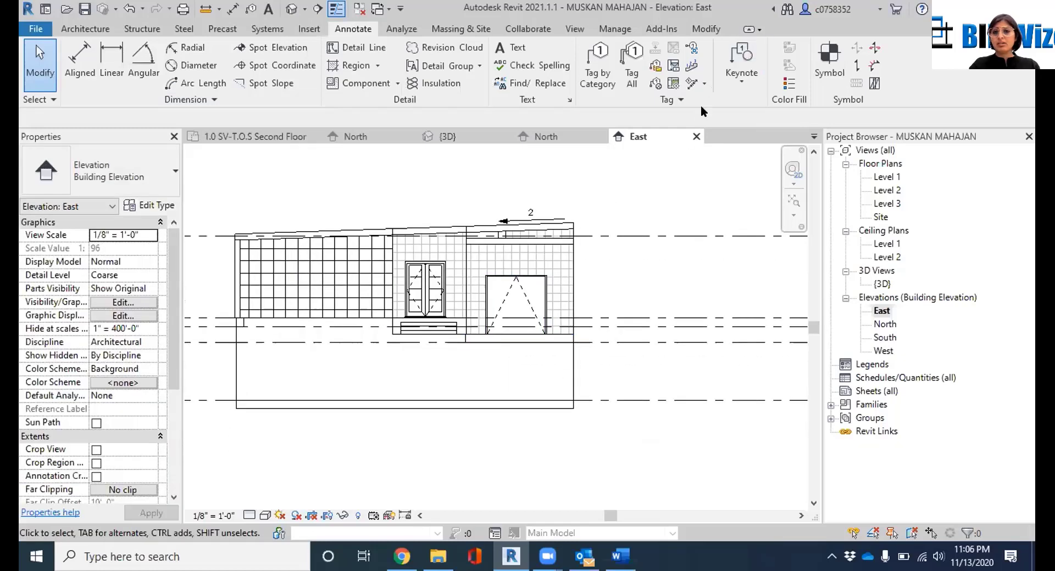
left_click(695, 137)
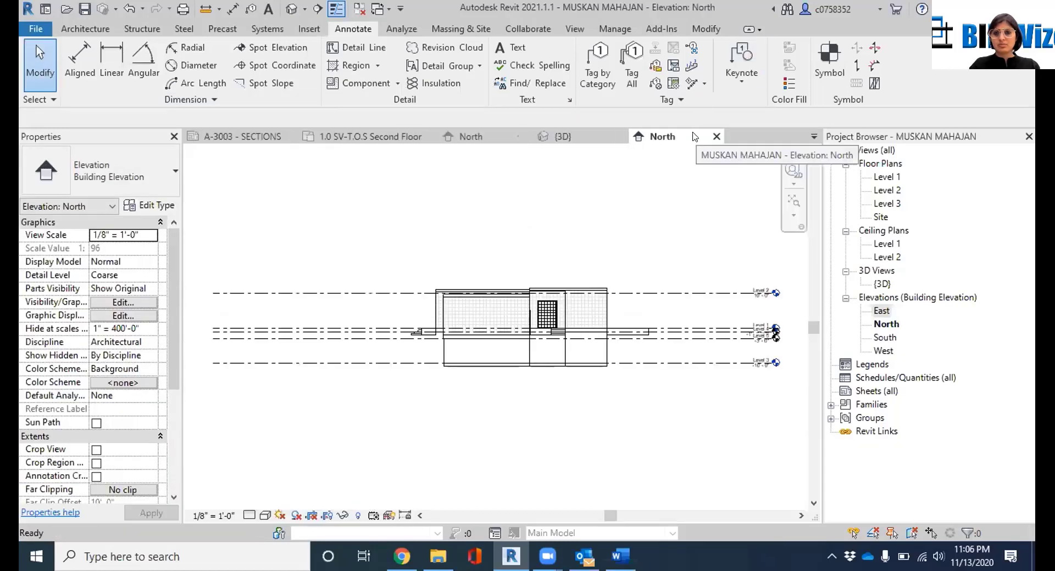
left_click(716, 136)
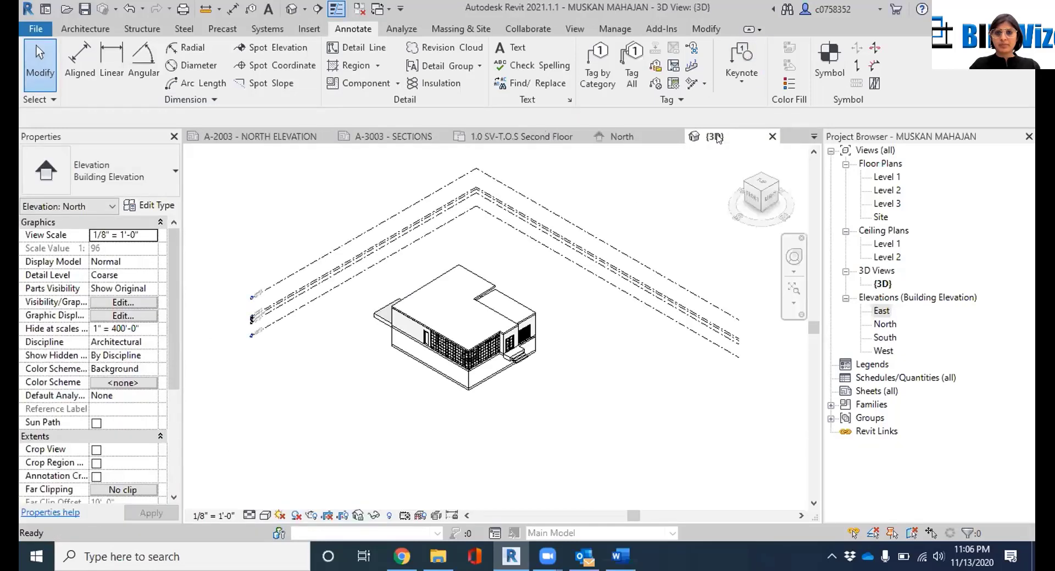
Look at the A-2003 and A-3003 sheets of the other open projects and return to the Annotation project's A-2003 - NORTH ELEVATION sheet
left_click(272, 137)
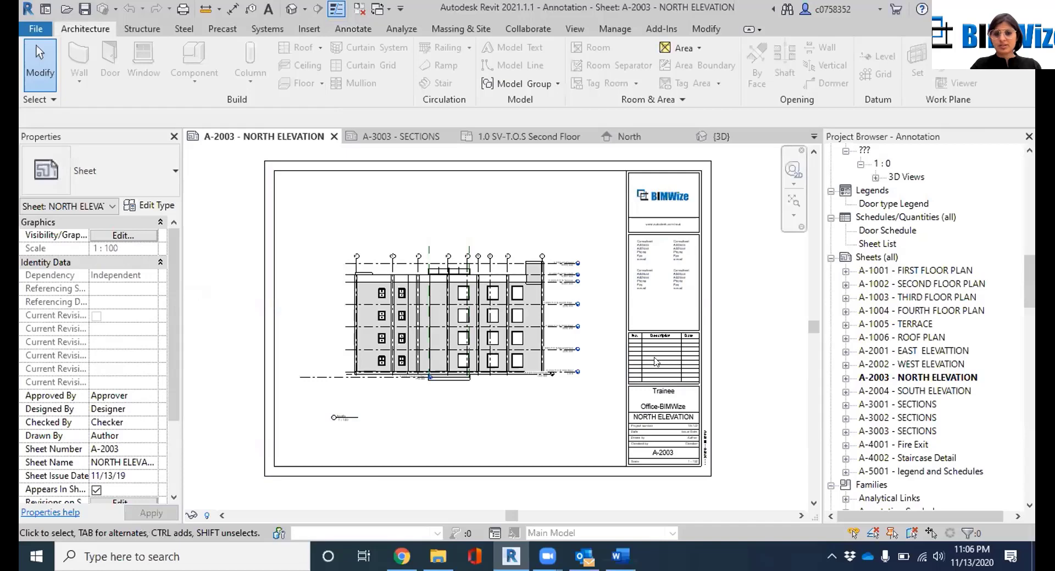
left_click(379, 137)
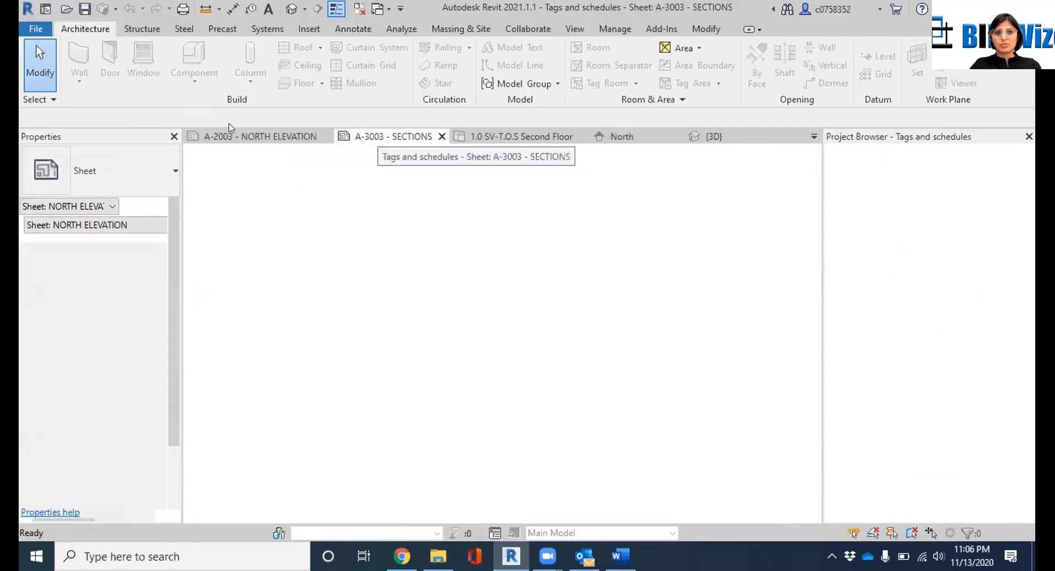
left_click(253, 136)
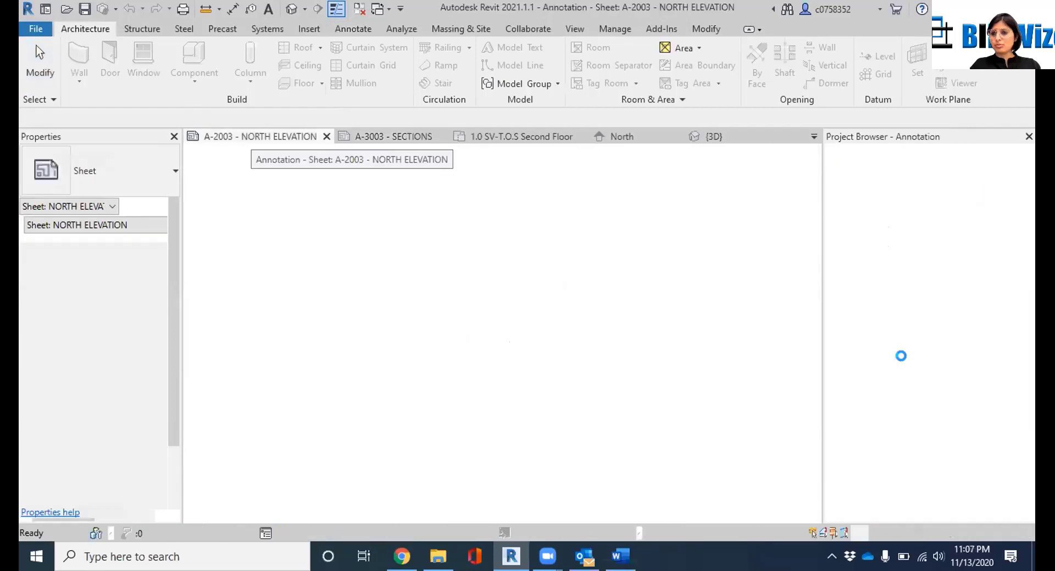
Open the Annotation project's North building elevation, followed by its South building elevation
scroll(915, 262, "up", 2)
scroll(915, 261, "up", 10)
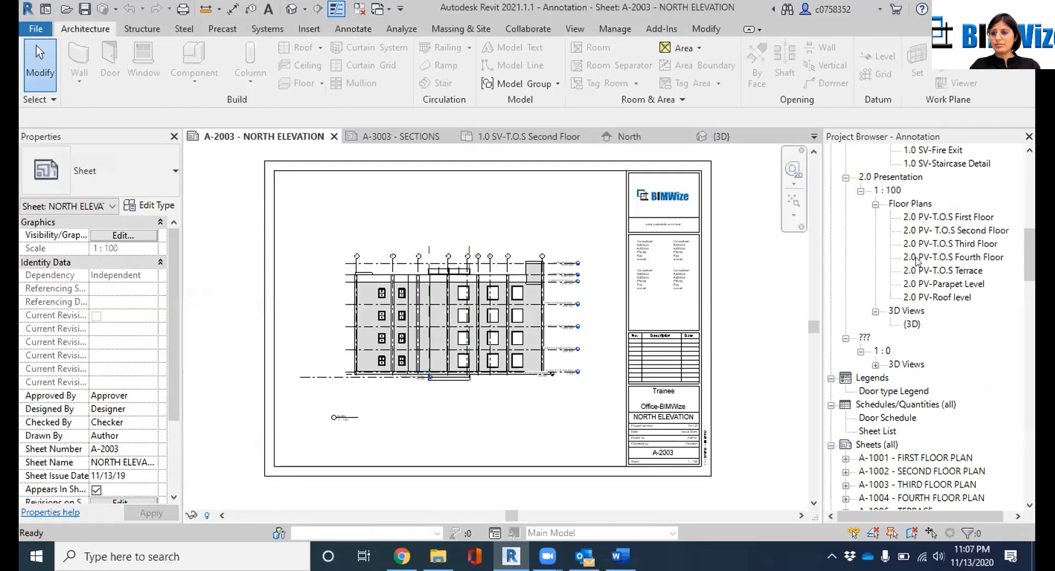
scroll(916, 261, "up", 2)
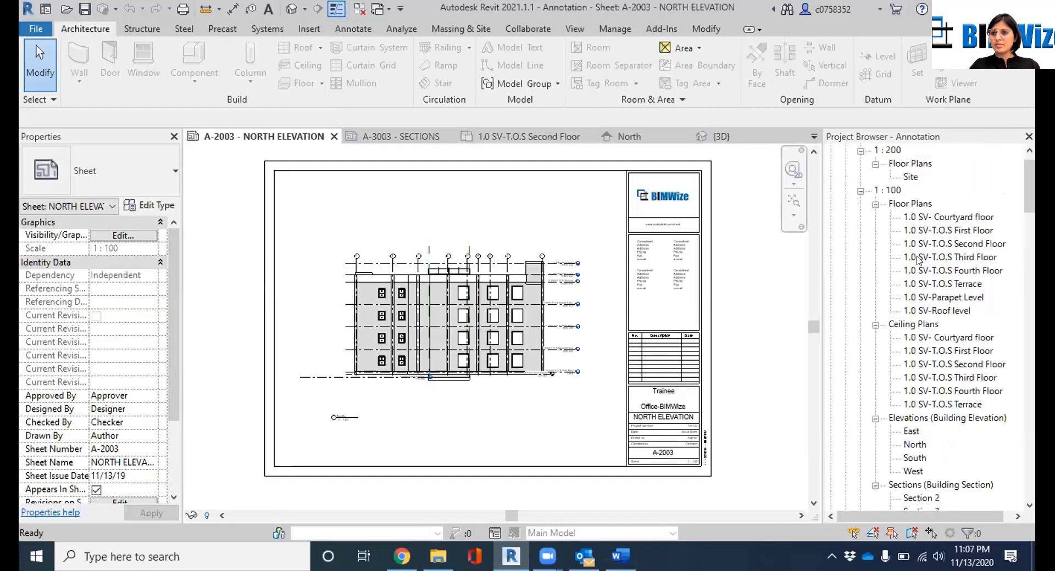
scroll(934, 308, "down", 3)
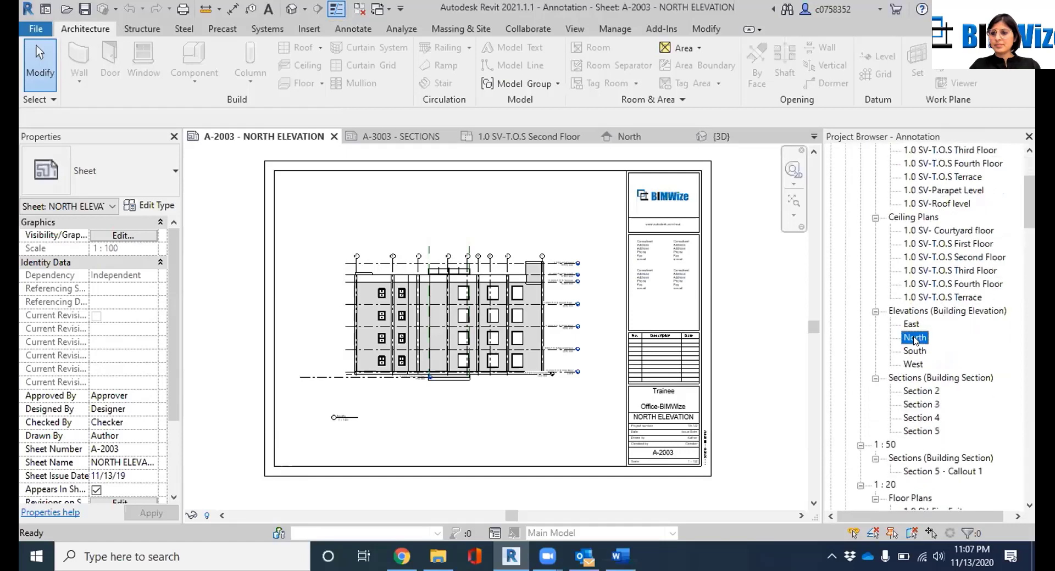
double_click(915, 338)
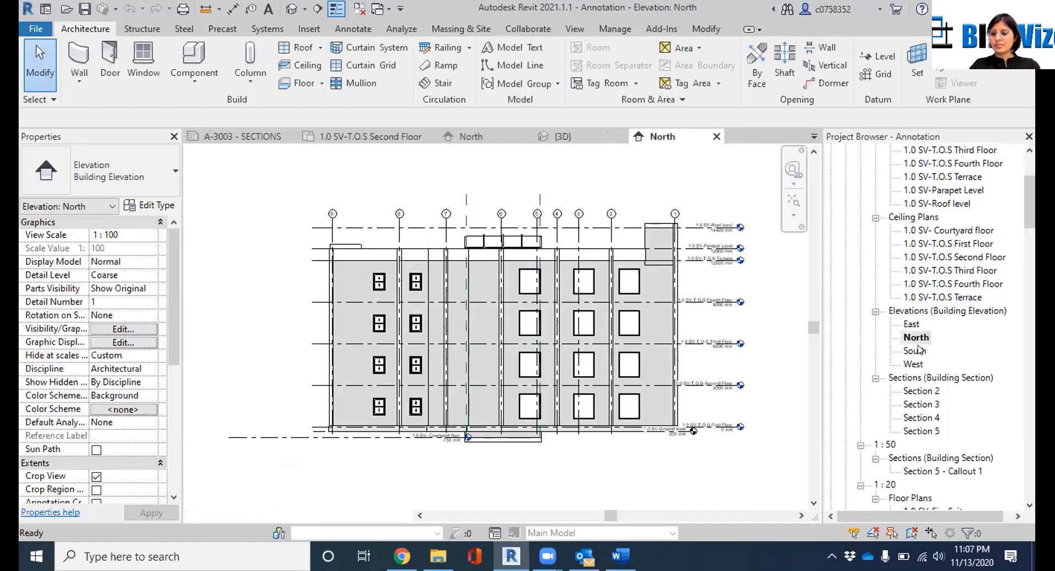
double_click(916, 351)
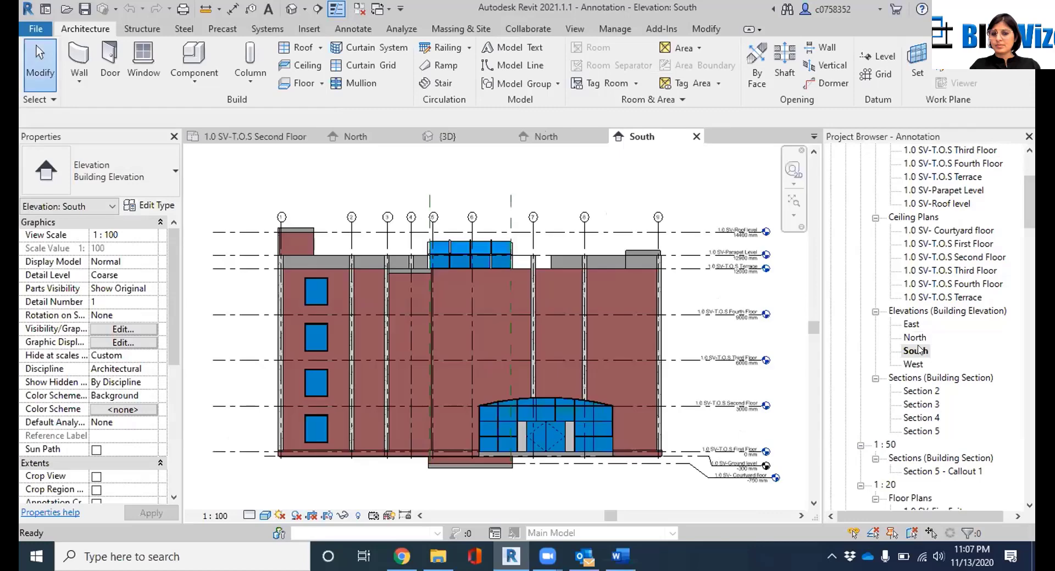
Examine the South elevation's brick facade, entrance curtain wall and level lines up close and as a whole
scroll(341, 434, "up", 2)
scroll(351, 437, "up", 1)
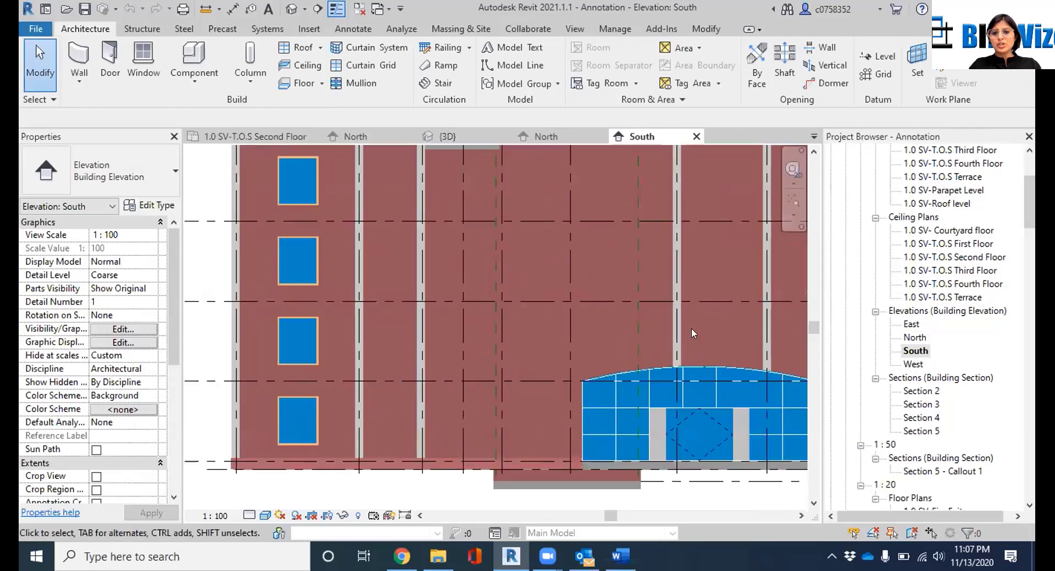
middle_click_drag(692, 329, 336, 342)
scroll(425, 291, "down", 5)
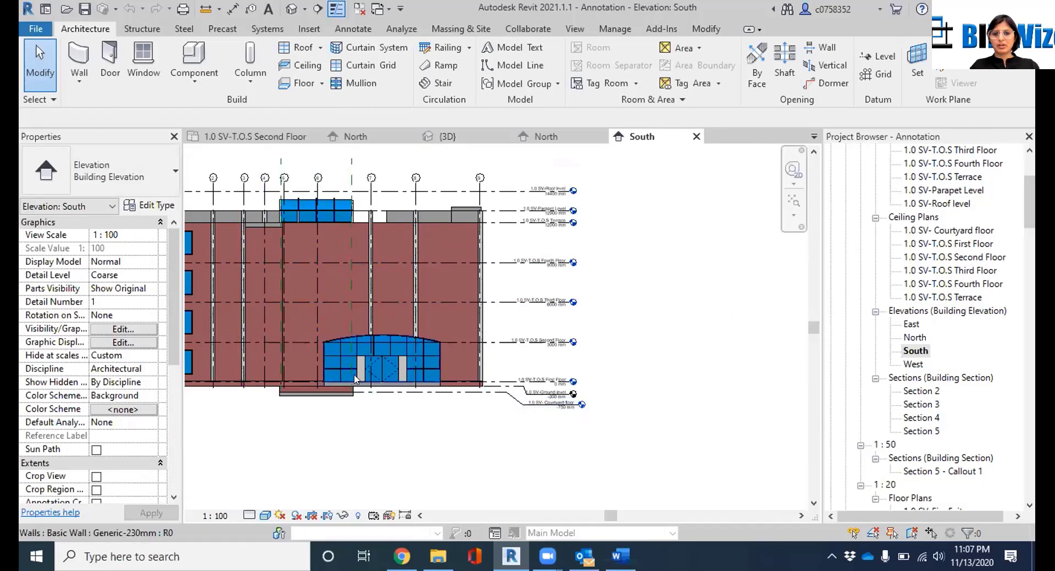
scroll(247, 384, "up", 4)
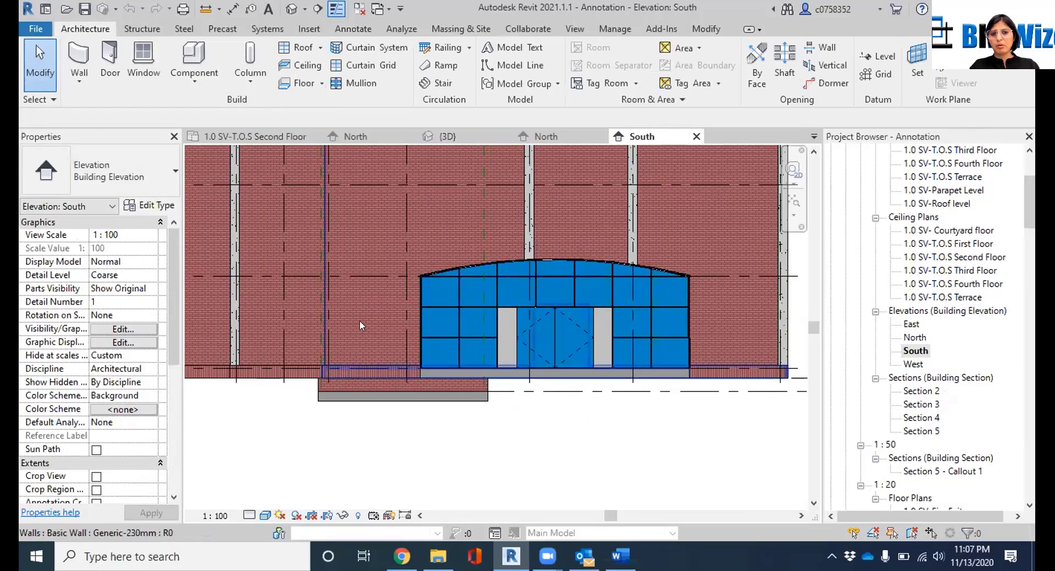
scroll(361, 324, "down", 2)
scroll(489, 392, "down", 1)
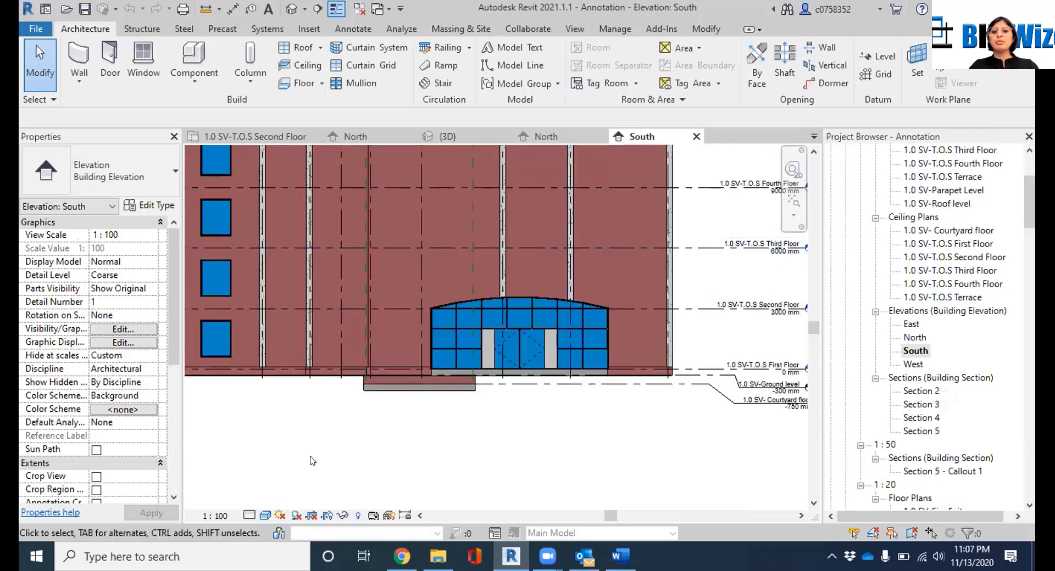
scroll(312, 461, "down", 2)
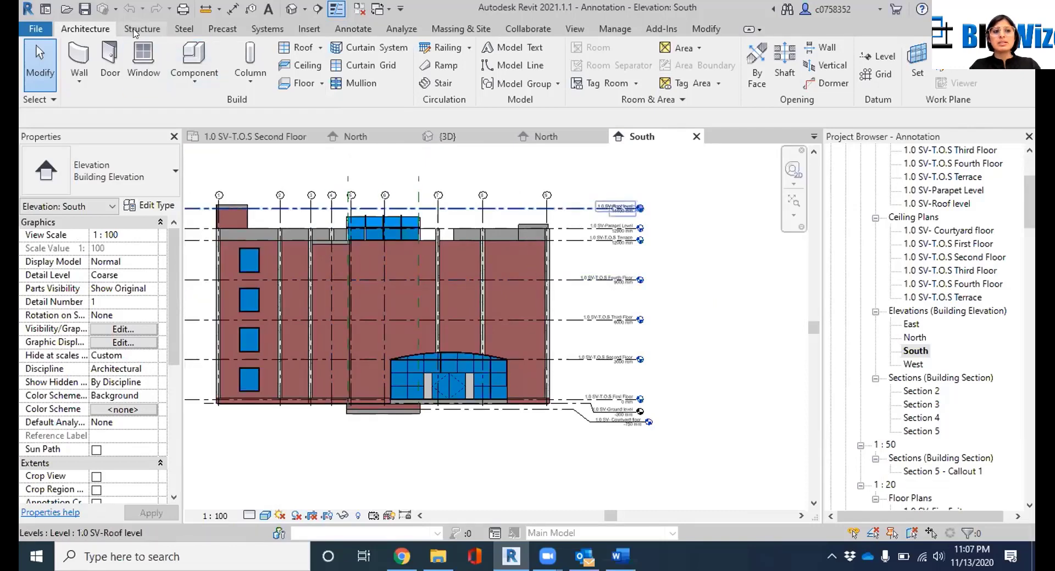
Draw two overlapping detail-line rectangles in Thin Lines on the brick wall above the entrance, the lower one about 3100 mm high
left_click(354, 31)
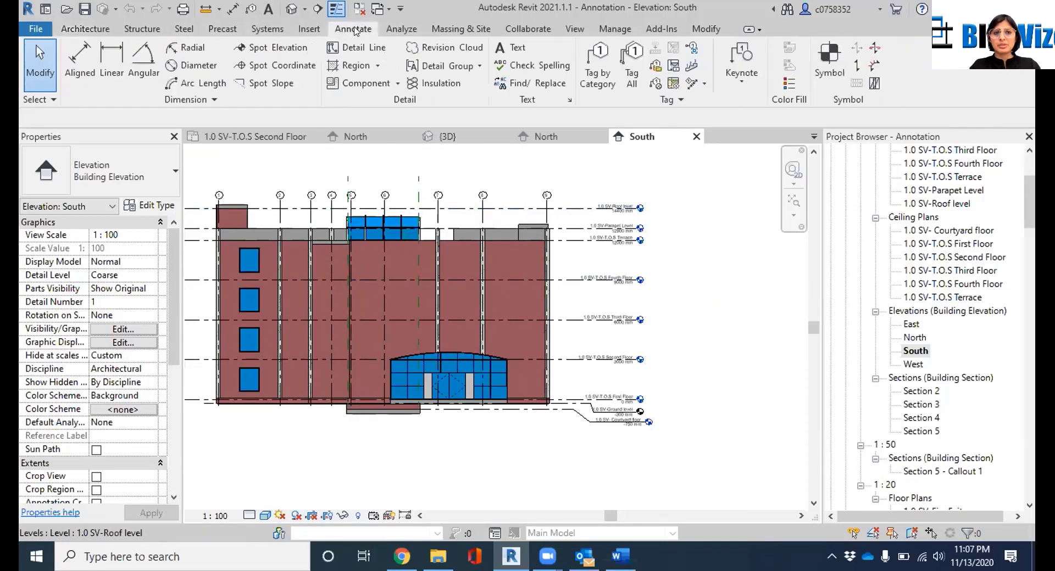
left_click(365, 46)
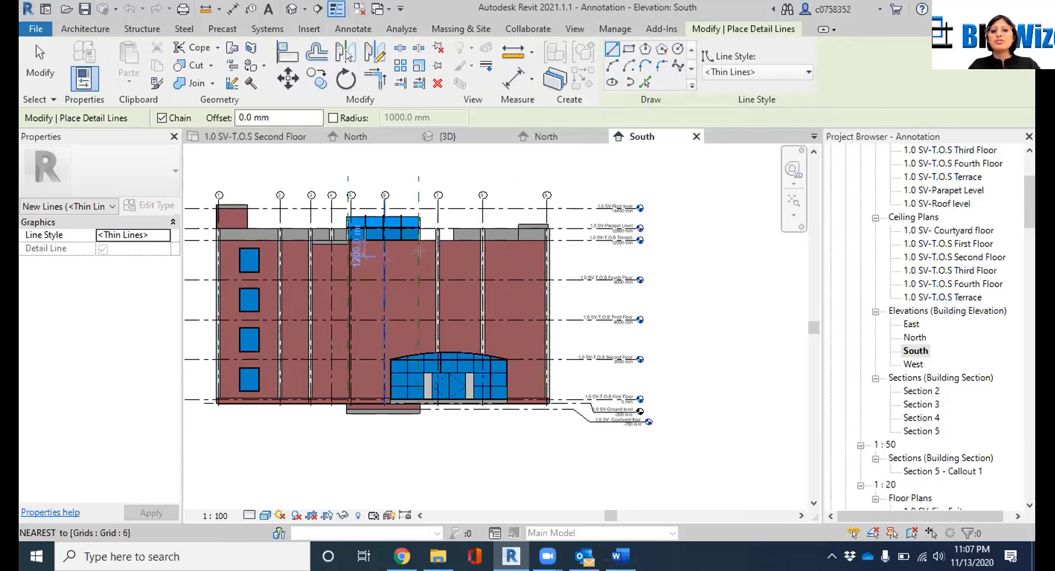
left_click(351, 280)
scroll(409, 279, "up", 3)
key("Escape")
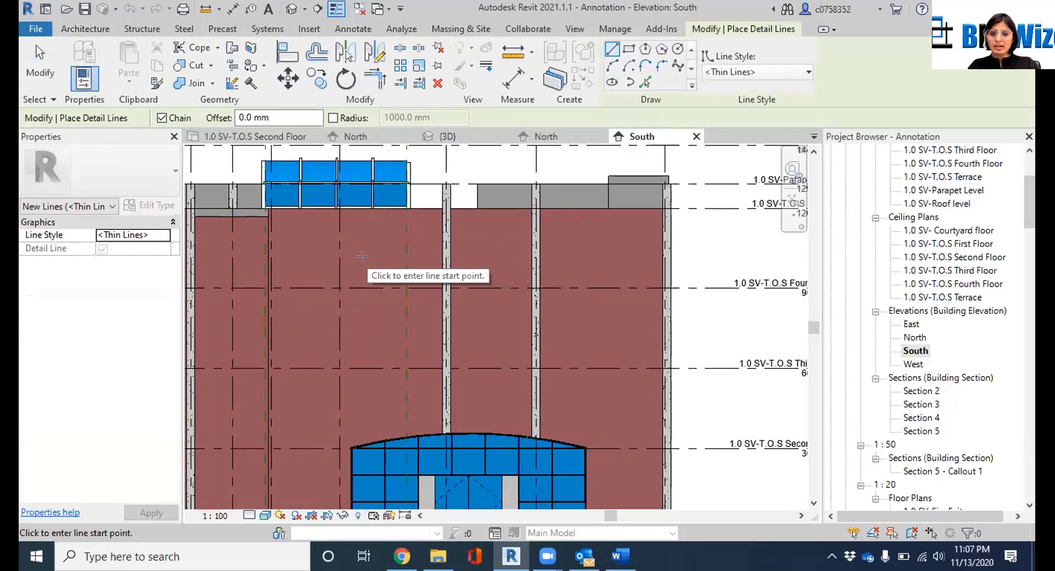
left_click(349, 244)
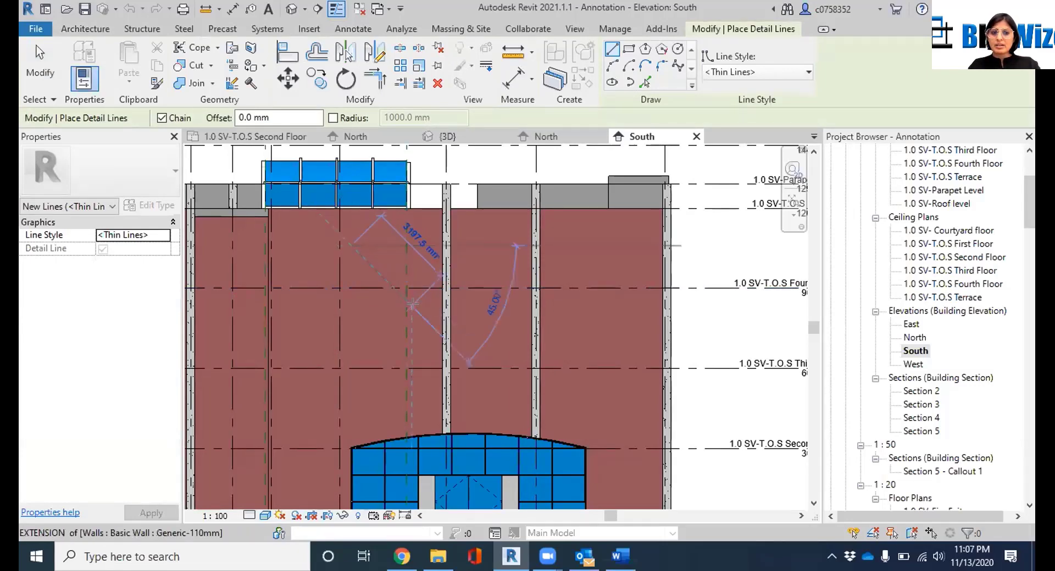
left_click(629, 50)
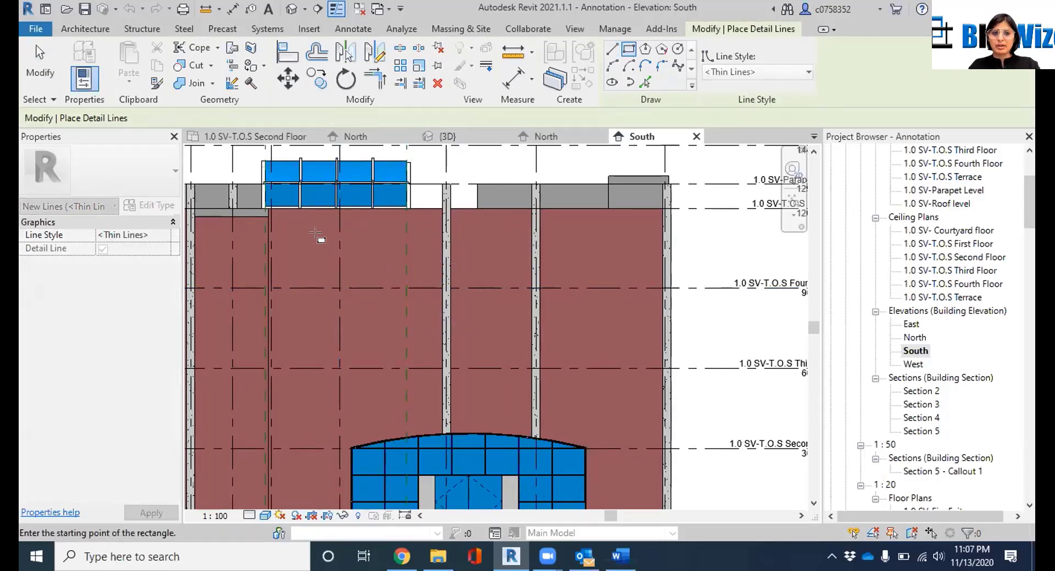
left_click(319, 194)
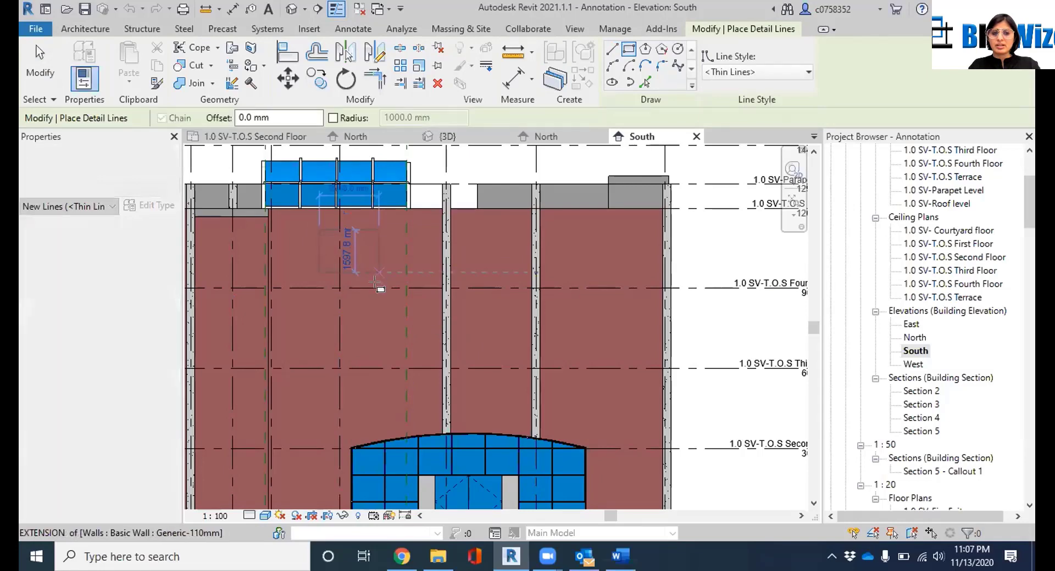
left_click(426, 317)
left_click(374, 237)
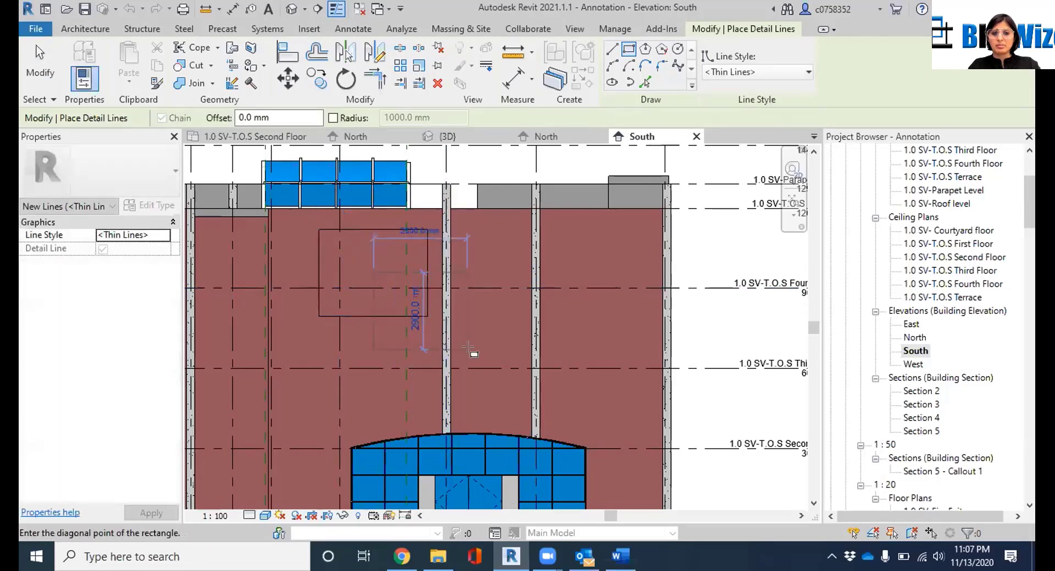
left_click(497, 355)
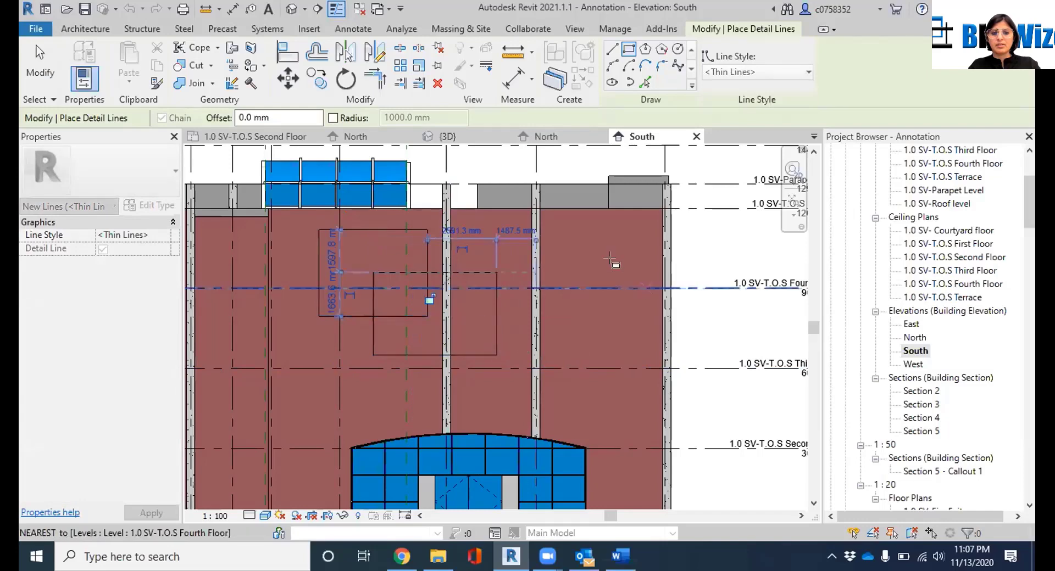
key("Escape")
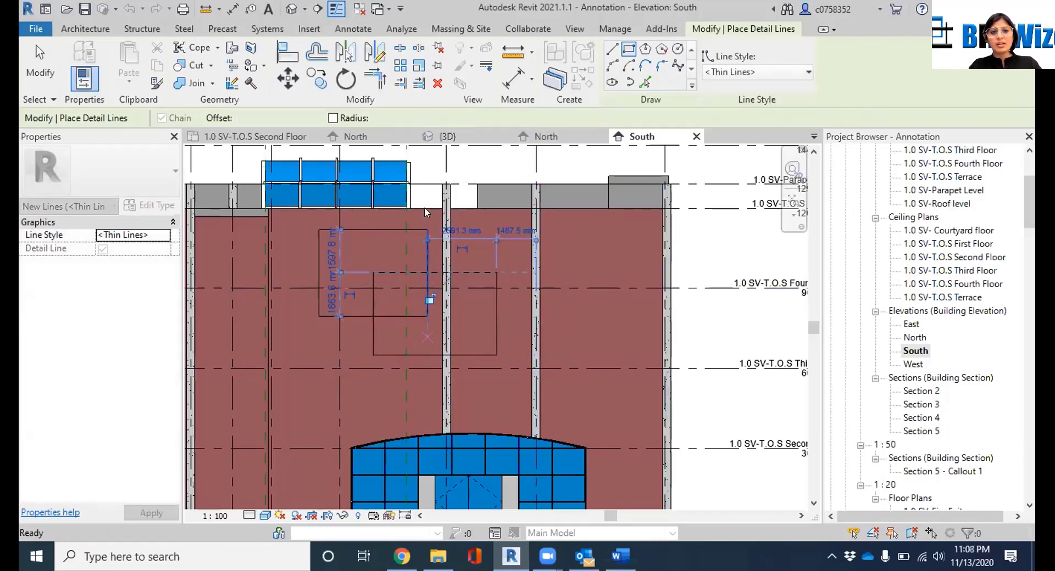
Offset copies of the upper-left rectangle's top and left edges 500 mm inward
scroll(449, 289, "up", 3)
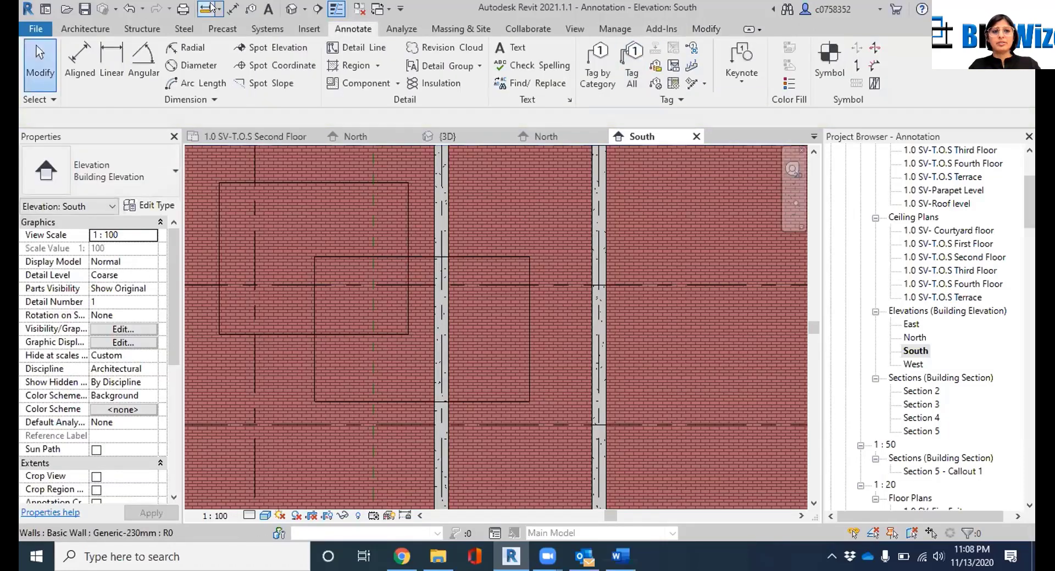
left_click(356, 47)
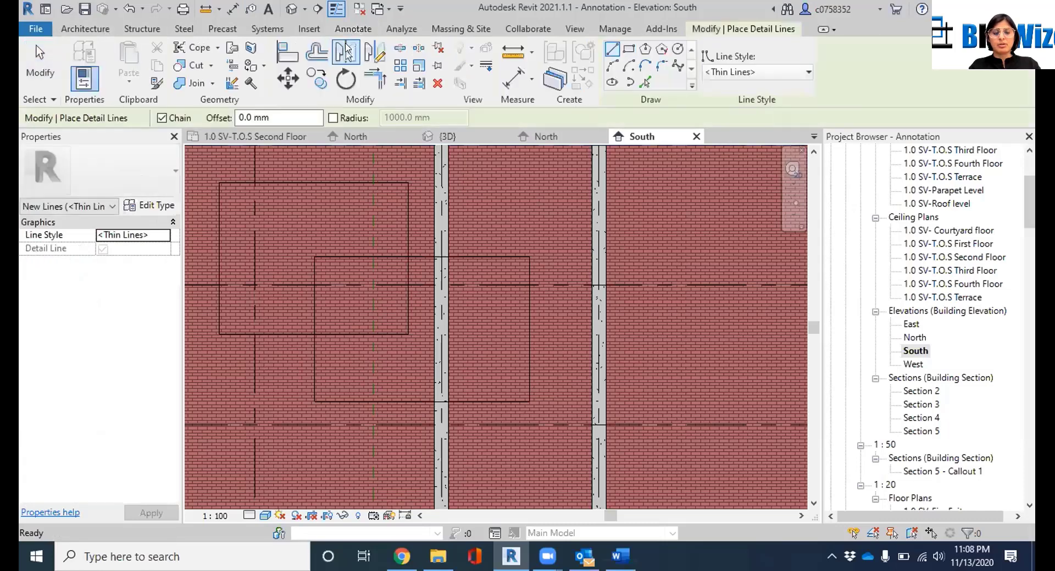
left_click(318, 53)
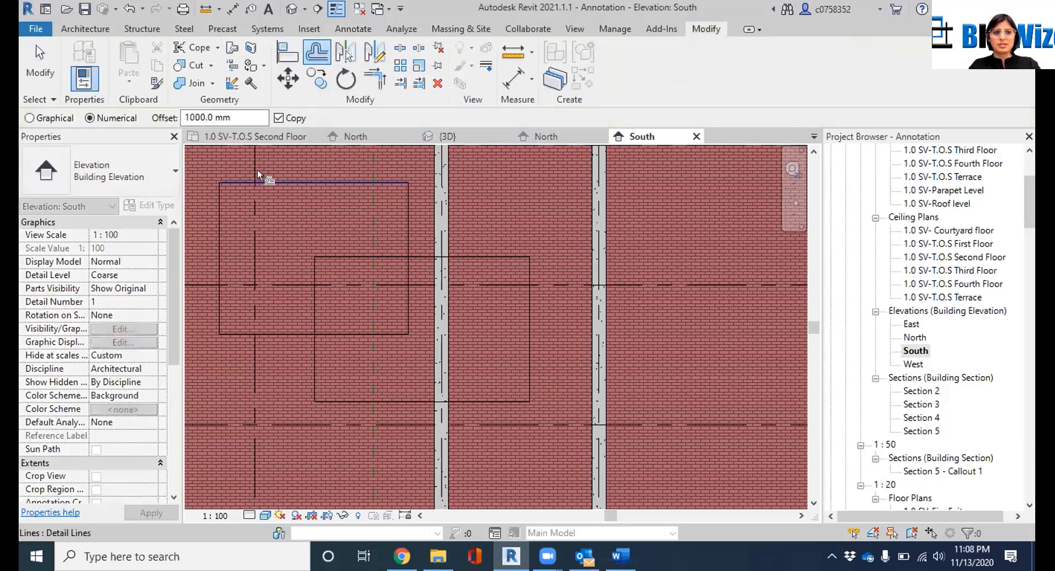
left_click_drag(233, 117, 178, 113)
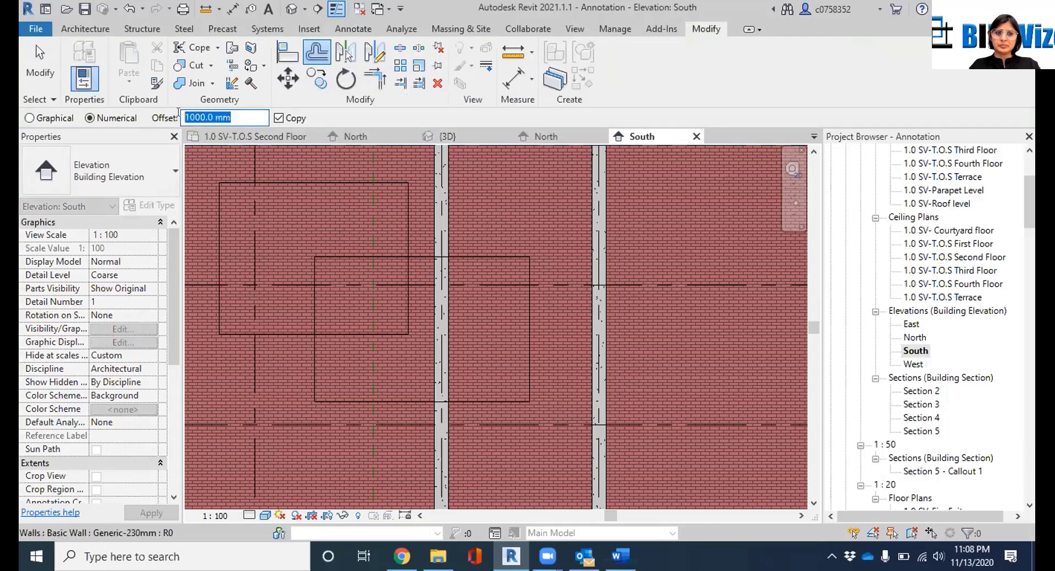
type("100")
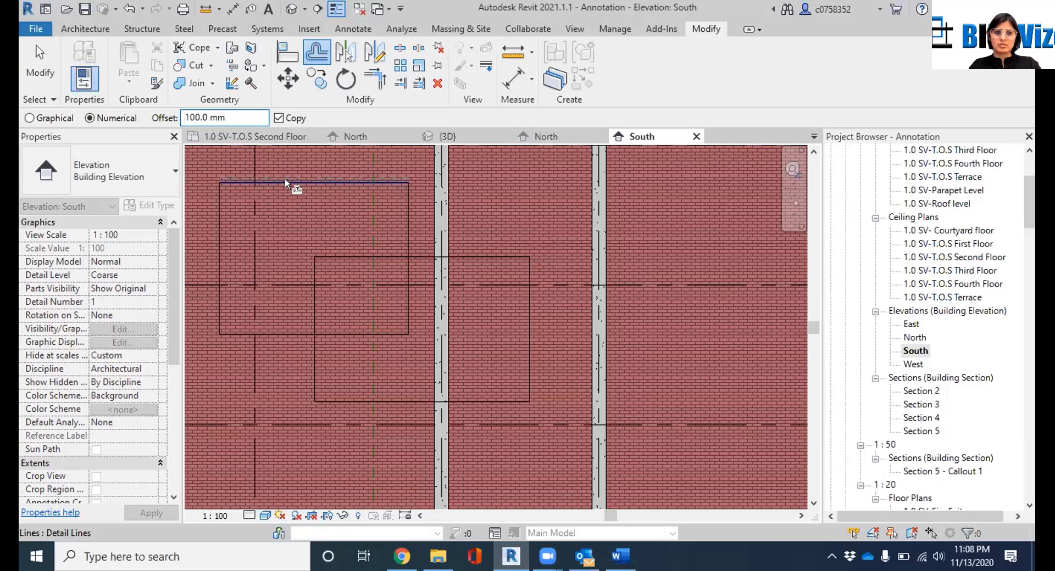
left_click_drag(173, 108, 144, 114)
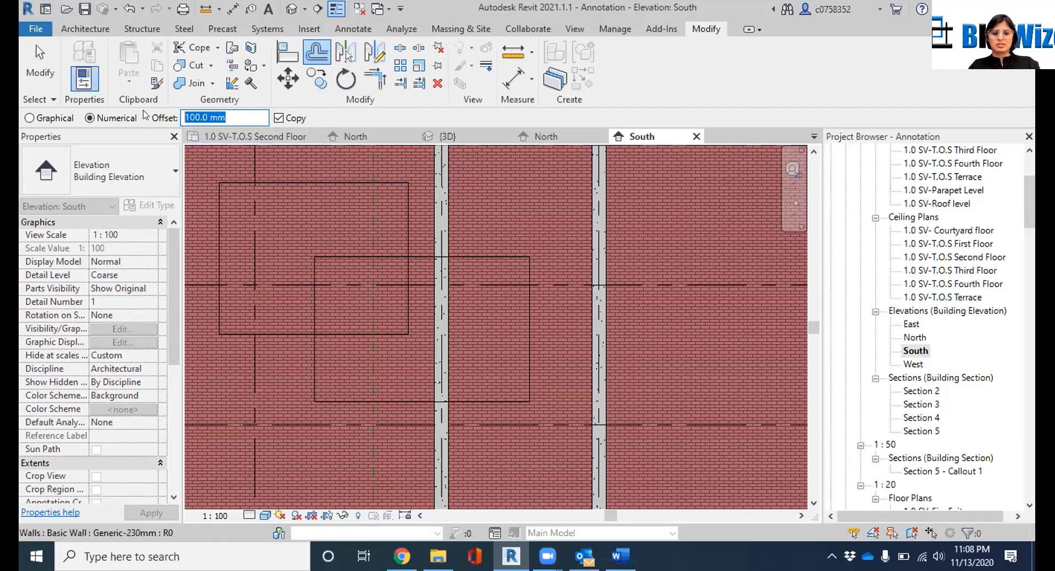
type("5")
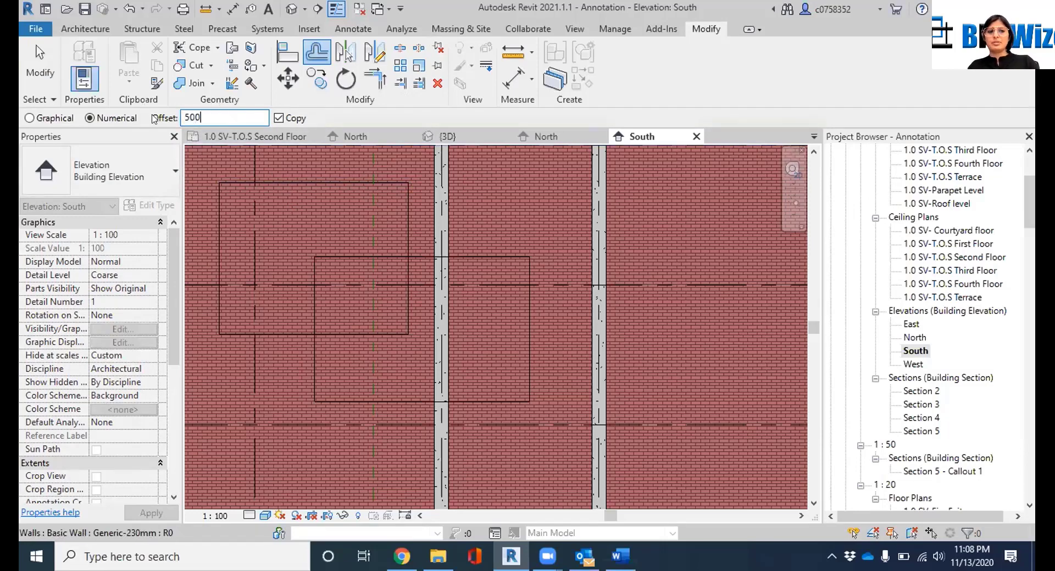
type("00")
left_click(309, 183)
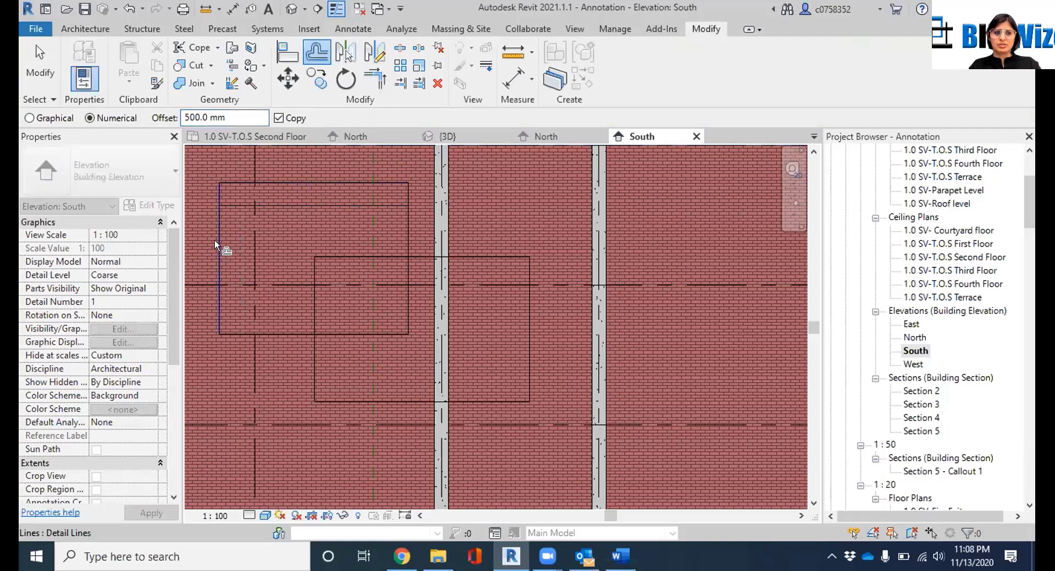
left_click(215, 240)
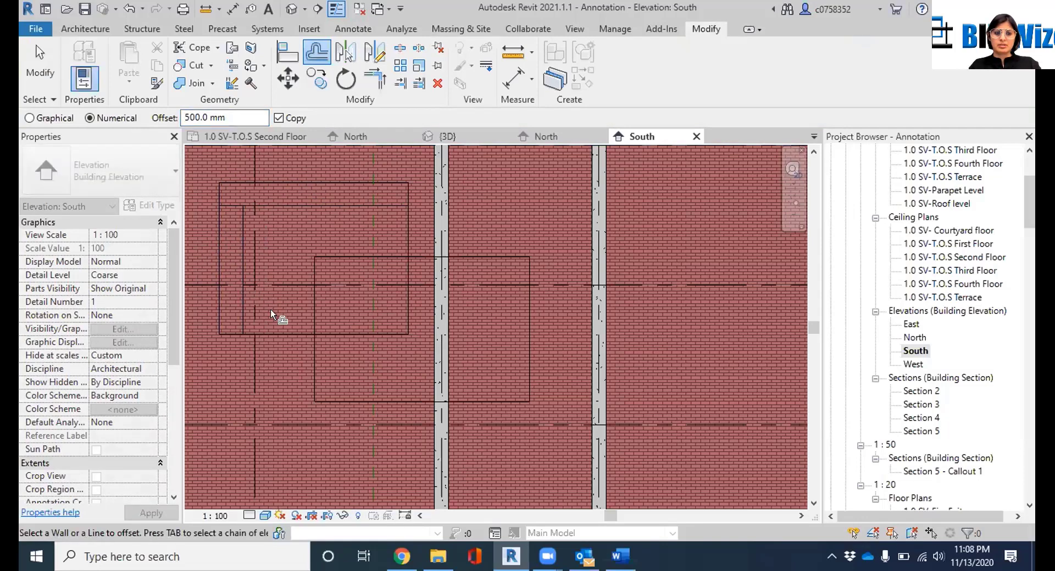
Set the South elevation's visual style to Hidden Line and its detail level to Coarse
left_click(266, 516)
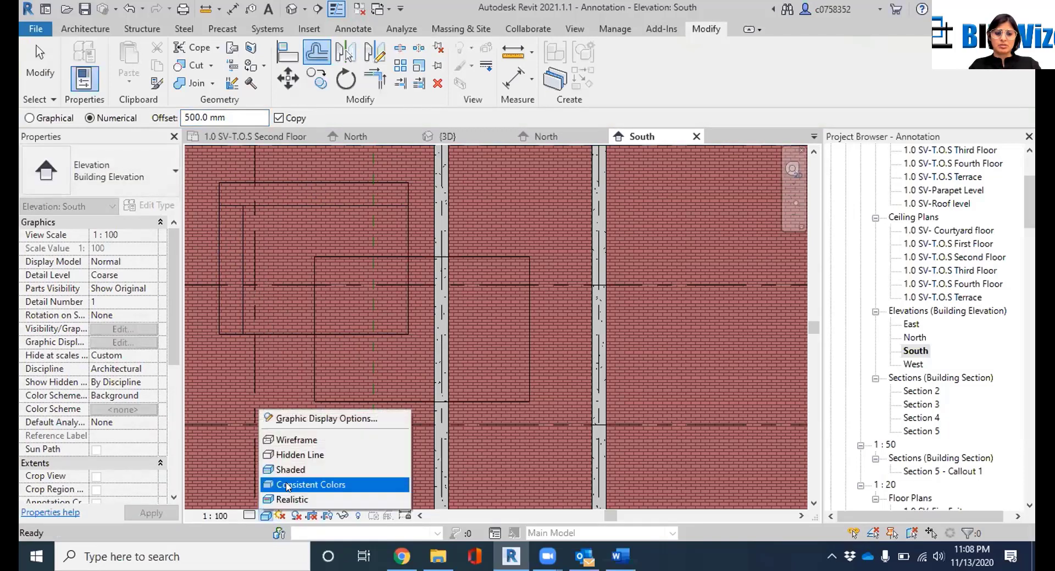
left_click(299, 454)
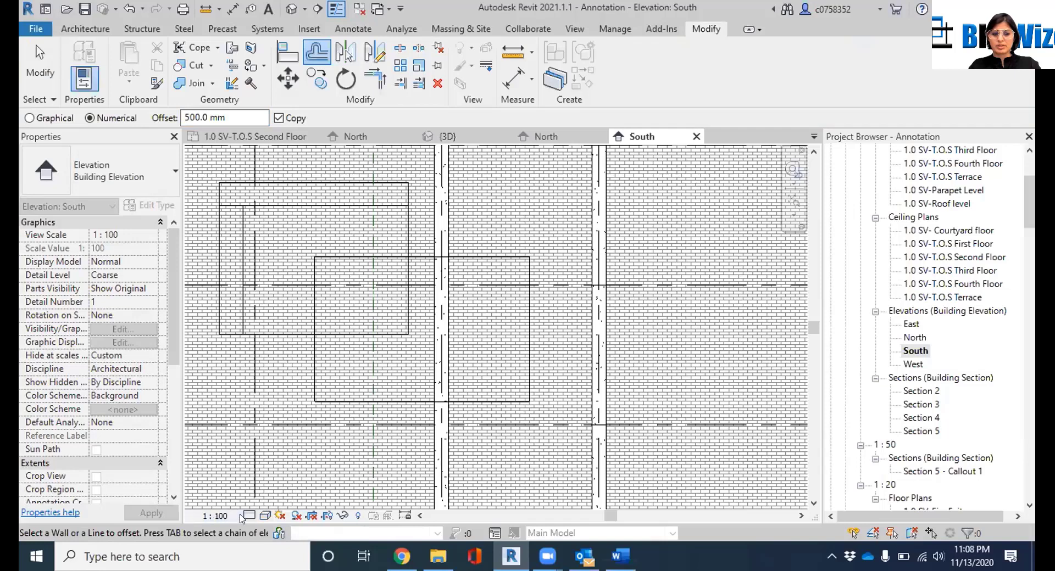
left_click(249, 515)
left_click(283, 472)
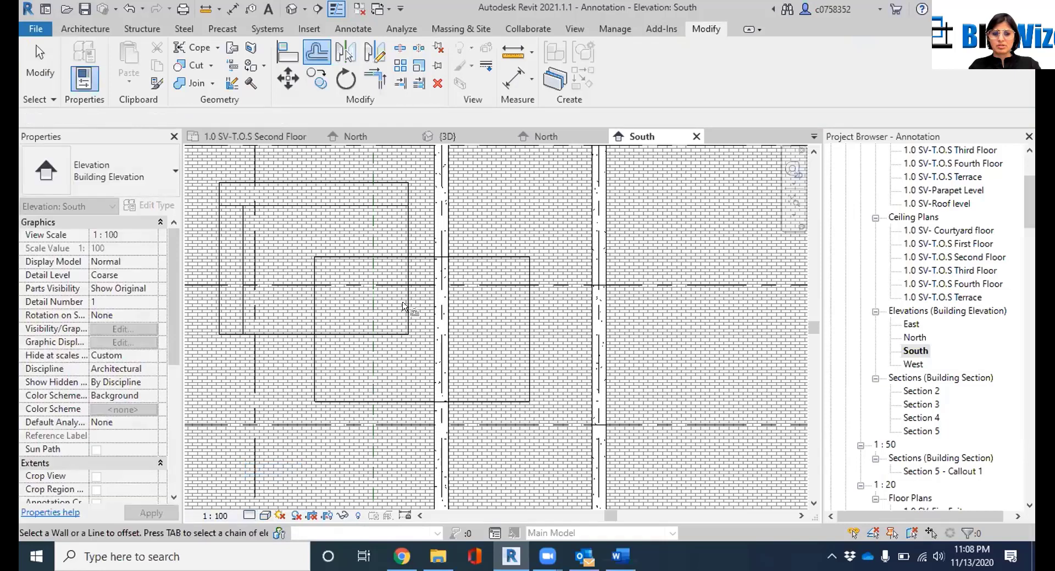
Offset copies of the same rectangle's bottom and right edges 500 mm inward
left_click(283, 329)
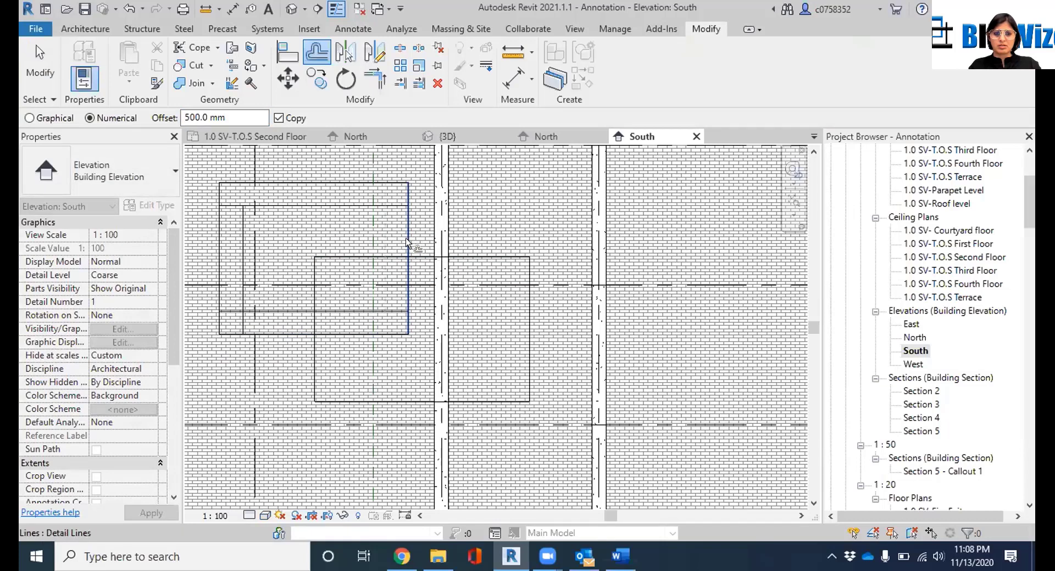
left_click(408, 242)
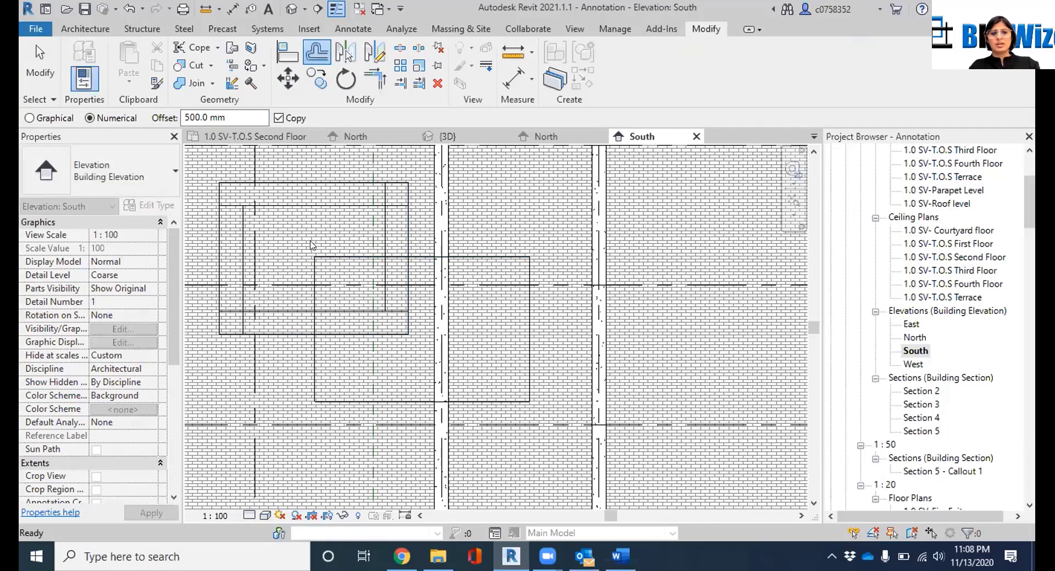
key("Escape")
key("Escape")
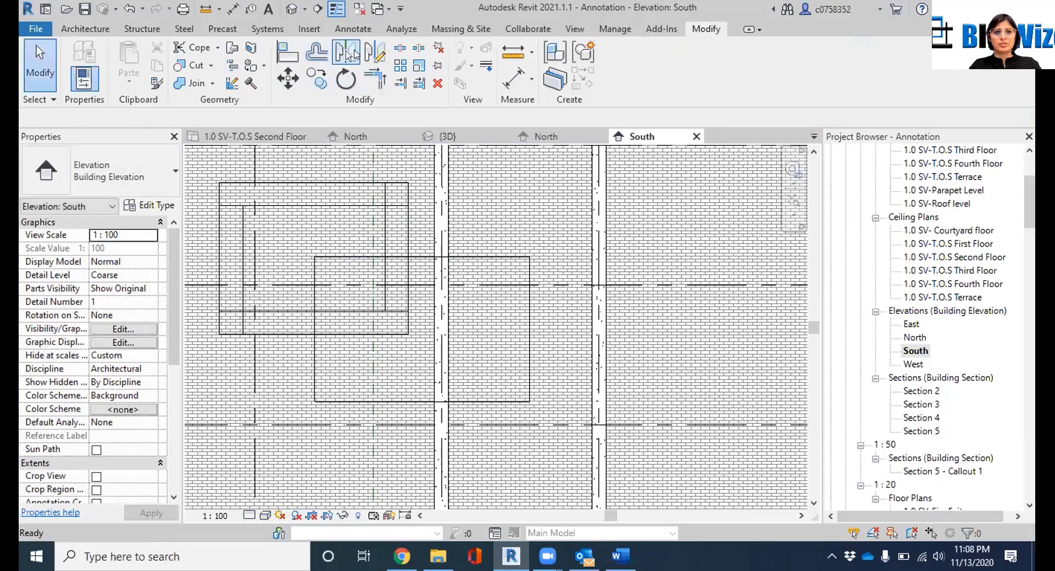
Trim the four offset lines to one another at their corners to form a closed inner rectangle
left_click(375, 80)
left_click(281, 206)
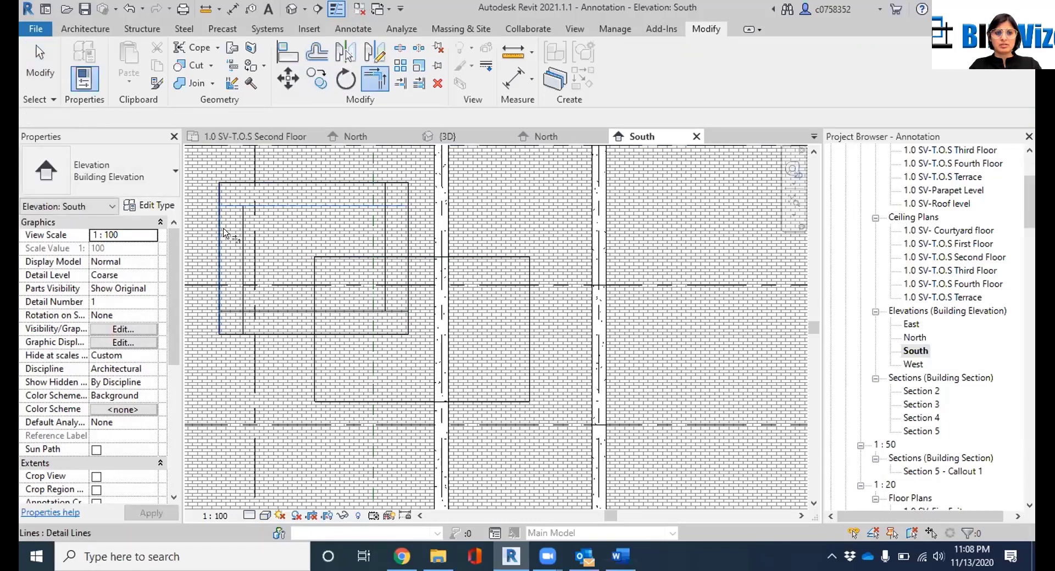
left_click(244, 274)
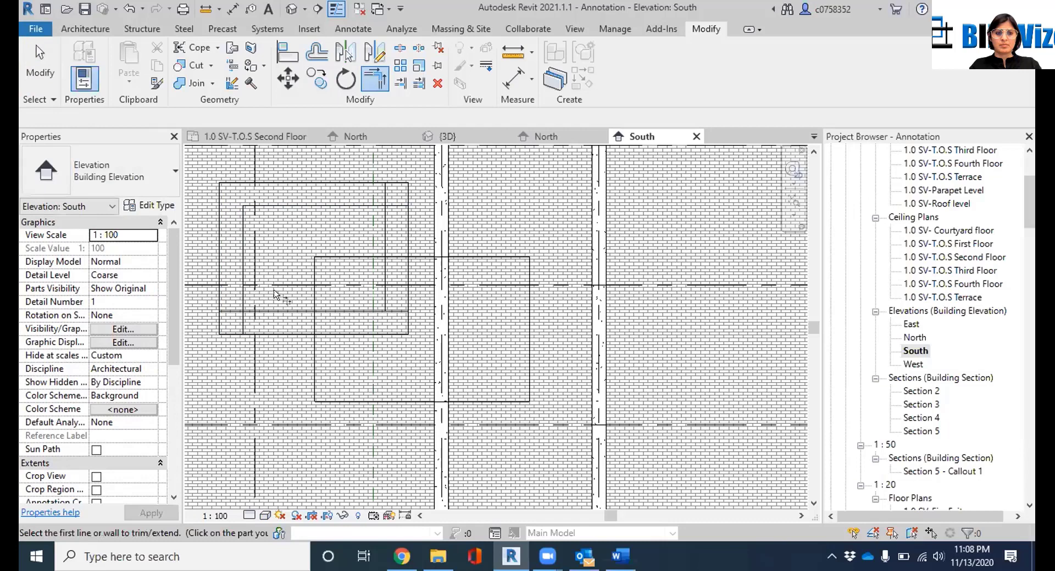
left_click(302, 311)
left_click(244, 289)
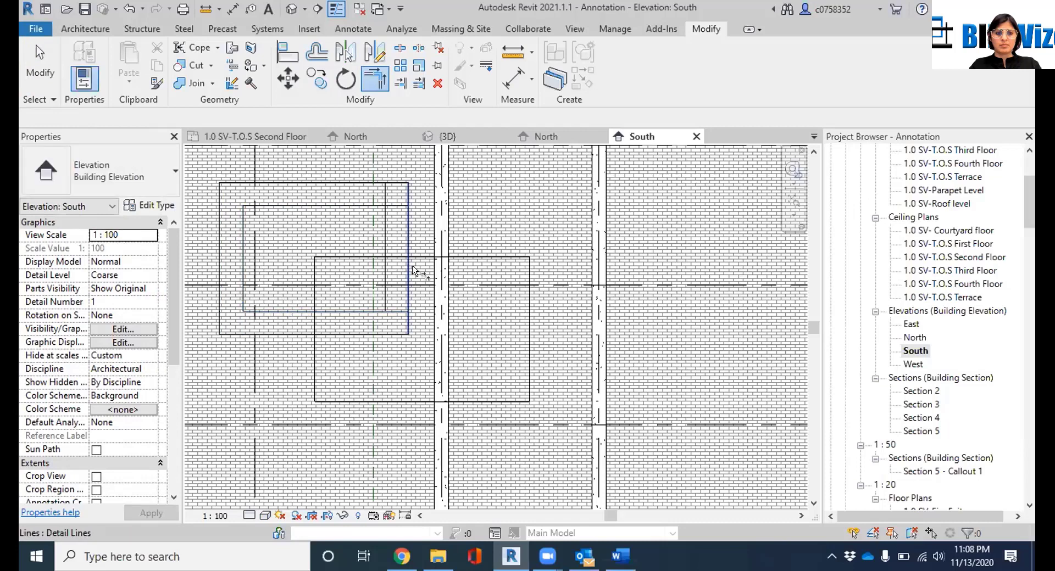
left_click(384, 277)
left_click(365, 311)
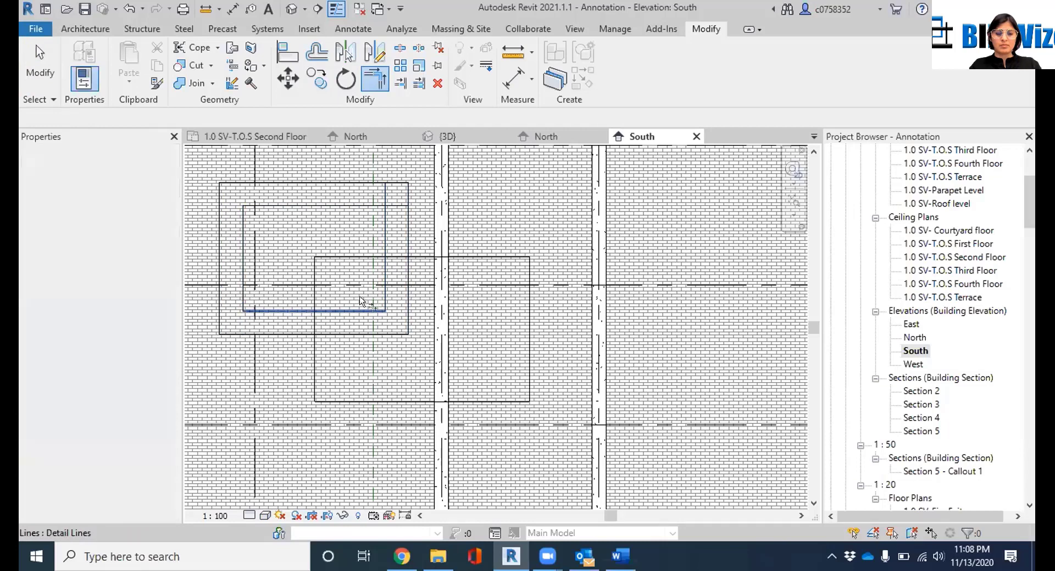
left_click(356, 206)
left_click(383, 219)
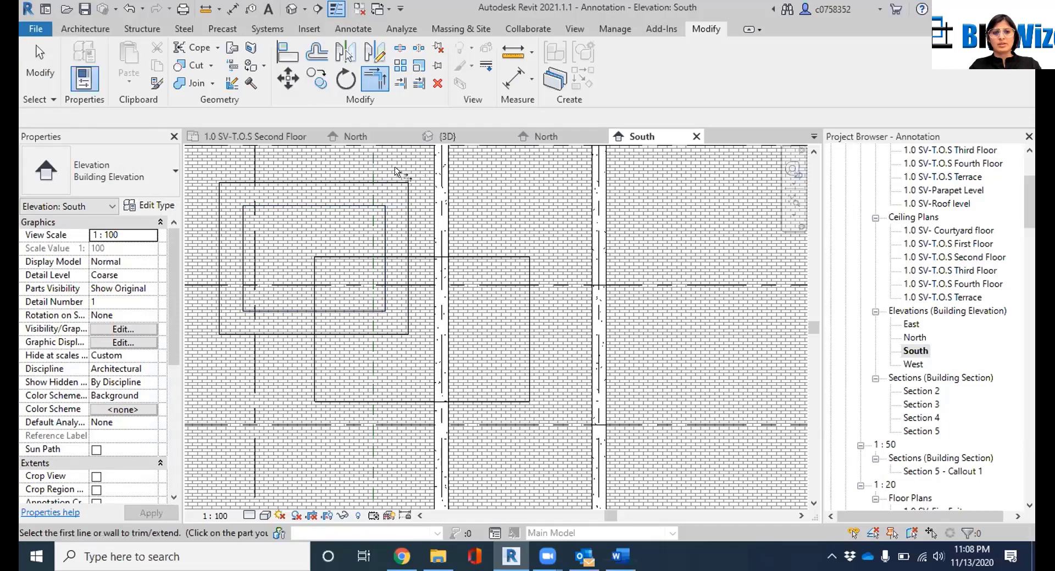
key("Escape")
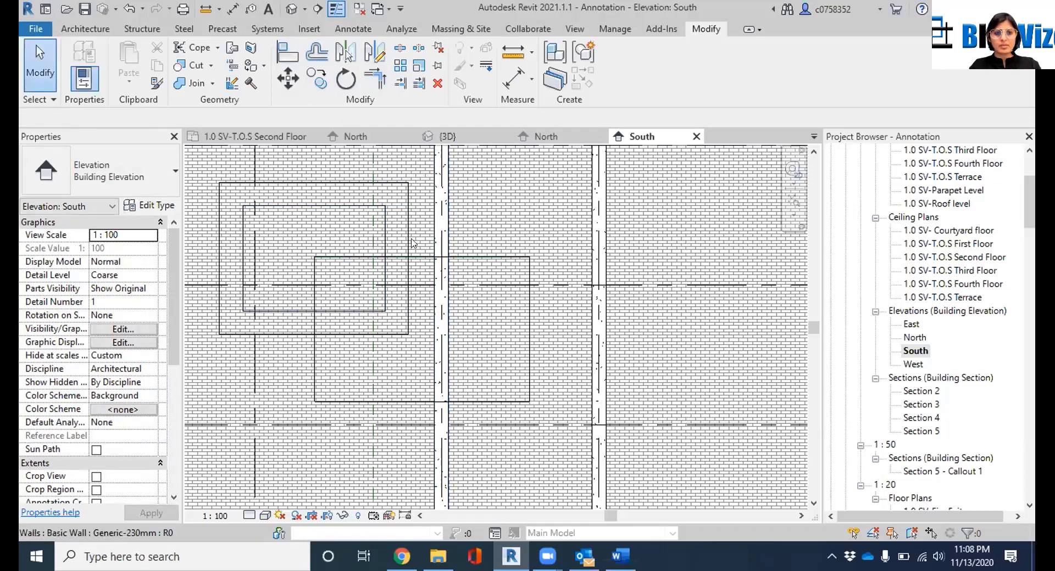
Shorten the lower-right rectangle's top and left edges so they end on the outline of the upper-left rectangle
left_click(358, 257)
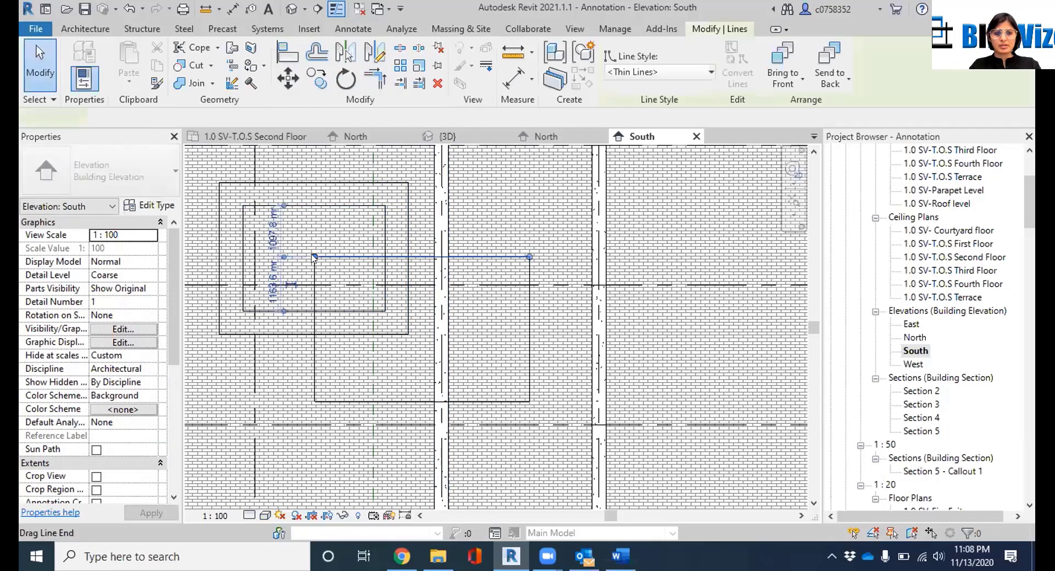
left_click_drag(316, 257, 409, 253)
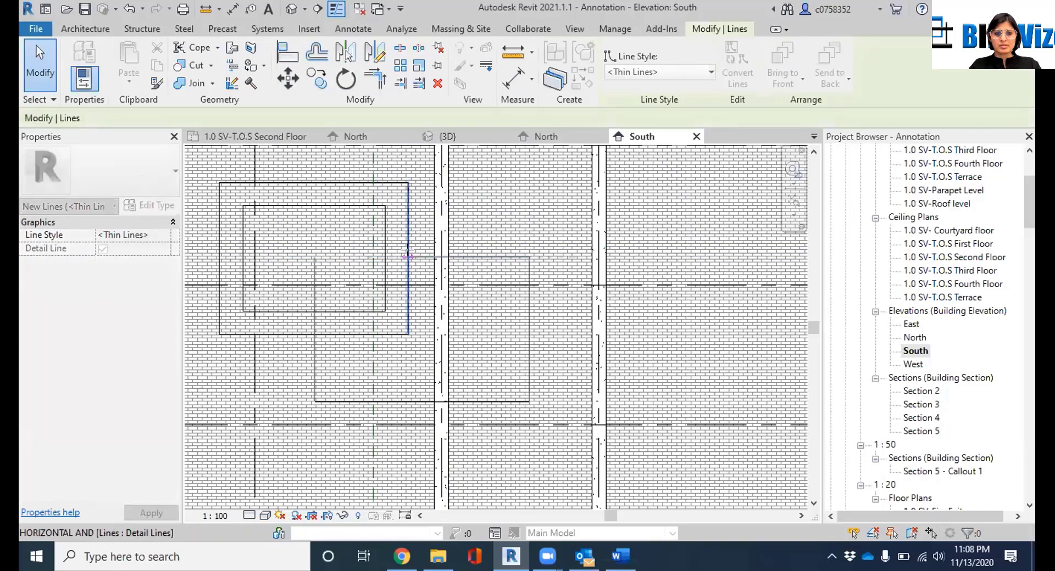
left_click(313, 268)
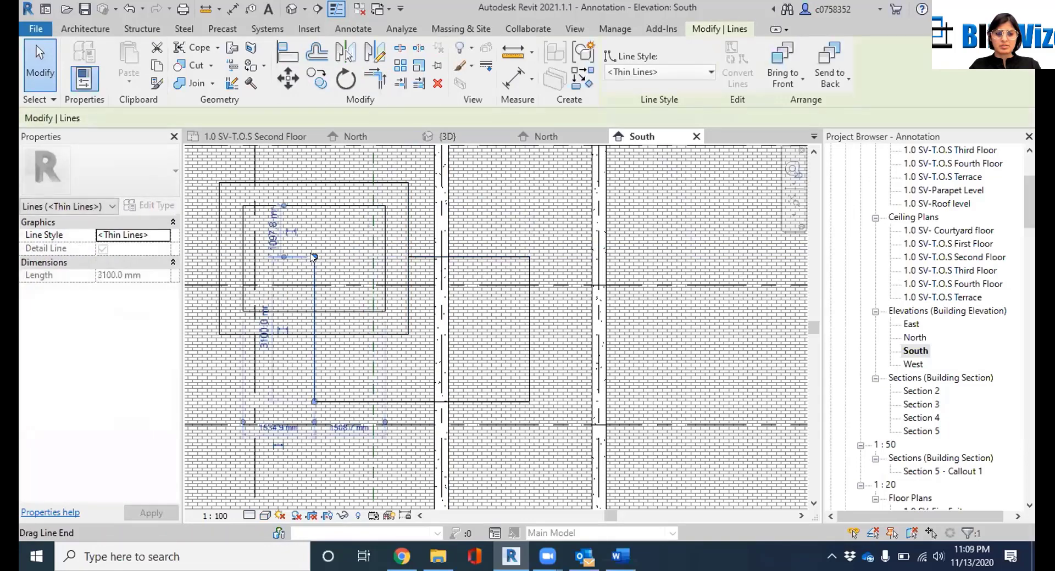
left_click_drag(315, 258, 366, 327)
key("Escape")
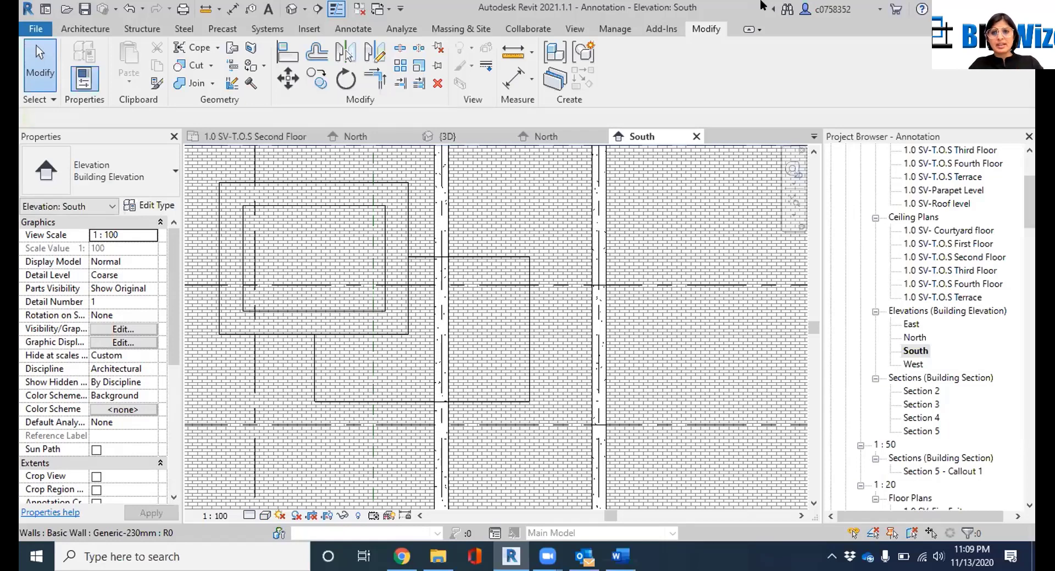
Start a filled region and pick all edges of the upper-left outer and inner rectangles as its boundary
left_click(351, 27)
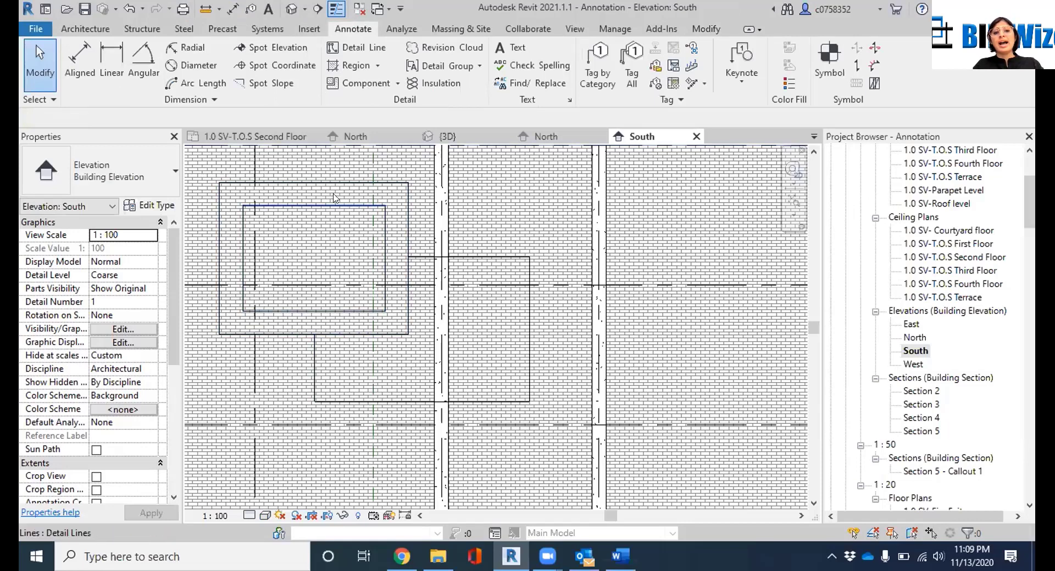
left_click(376, 66)
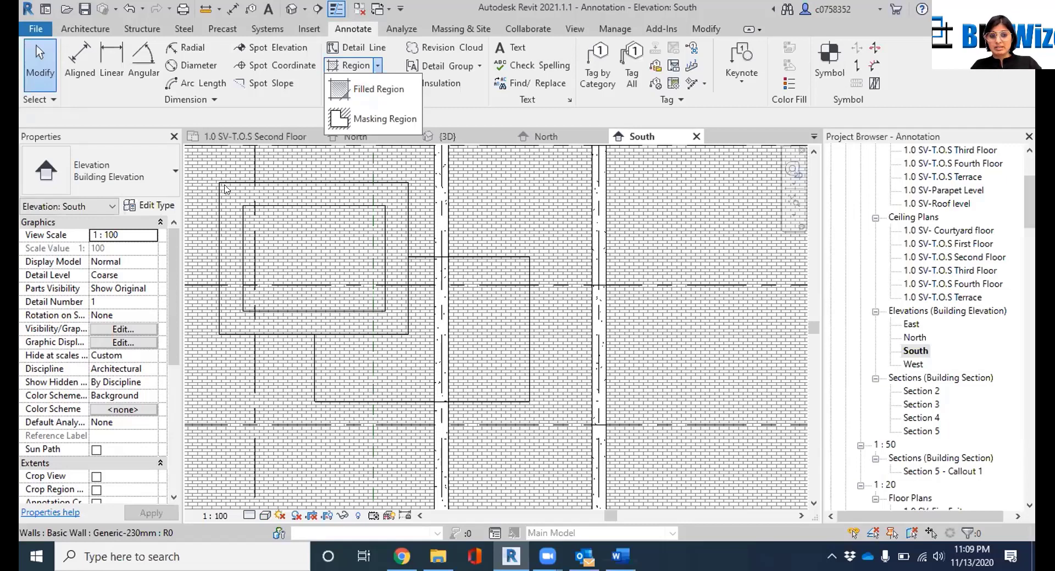
left_click(376, 89)
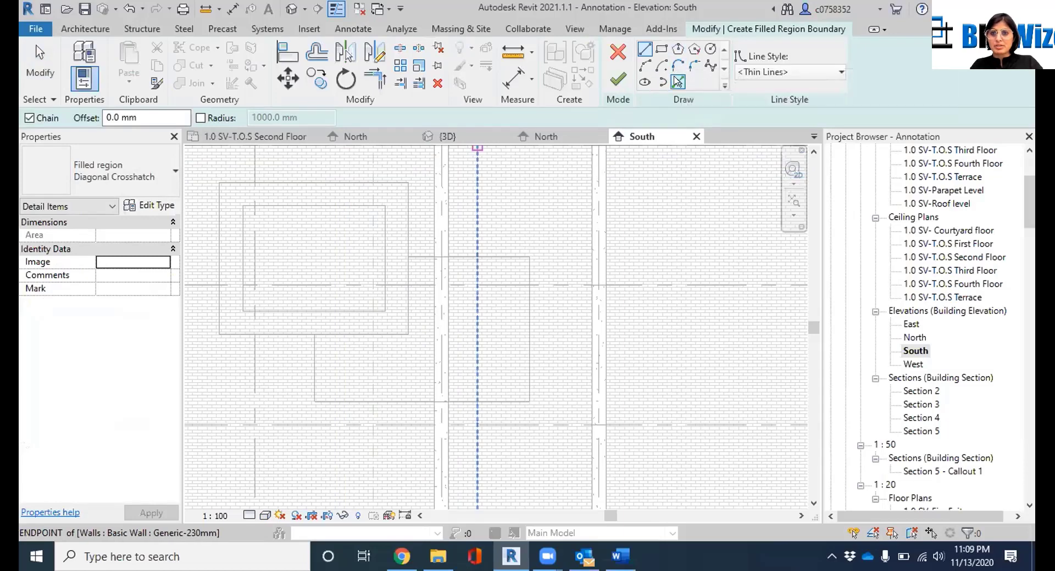
left_click(679, 82)
left_click(677, 80)
left_click(351, 182)
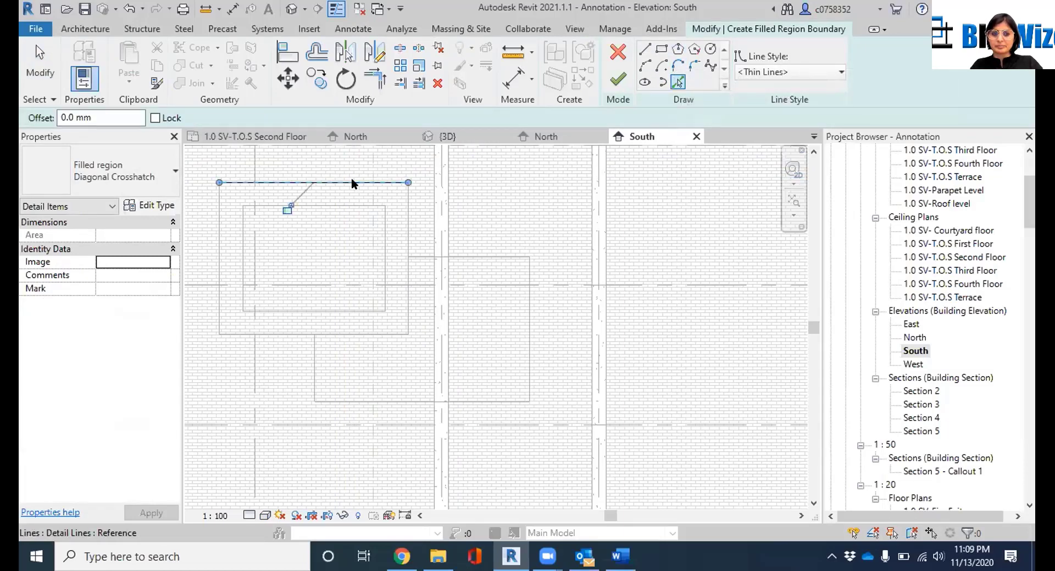
left_click(409, 241)
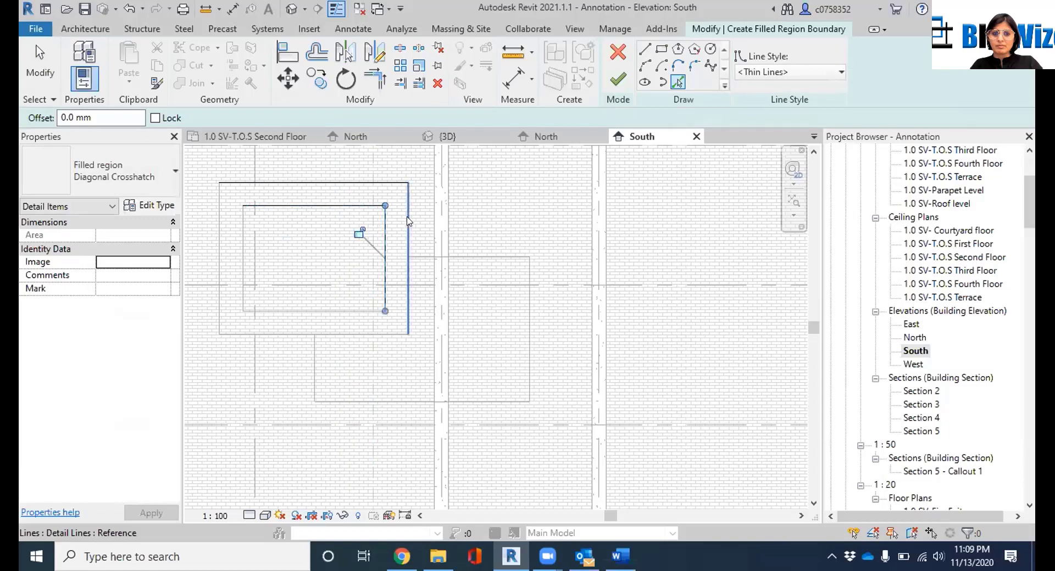
left_click(332, 310)
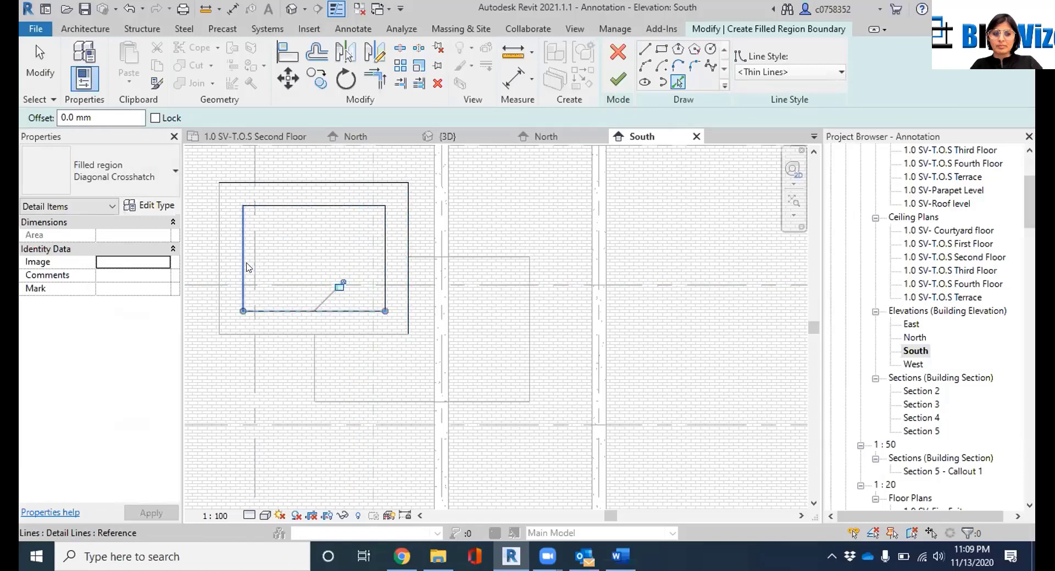
left_click(249, 333)
left_click(219, 290)
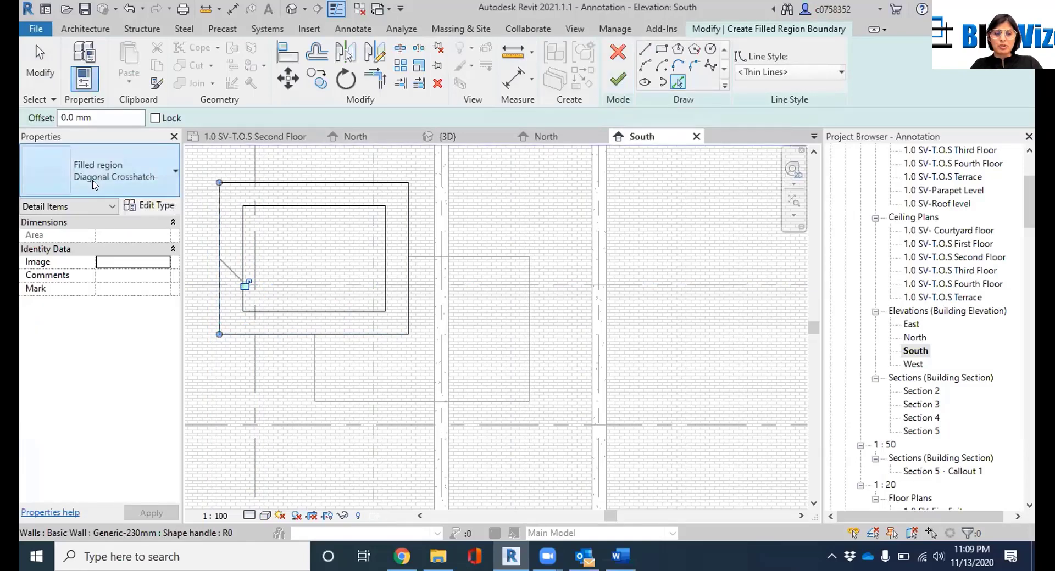
Set the filled region's type to Solid Black and finish the region between the two rectangles
left_click(95, 184)
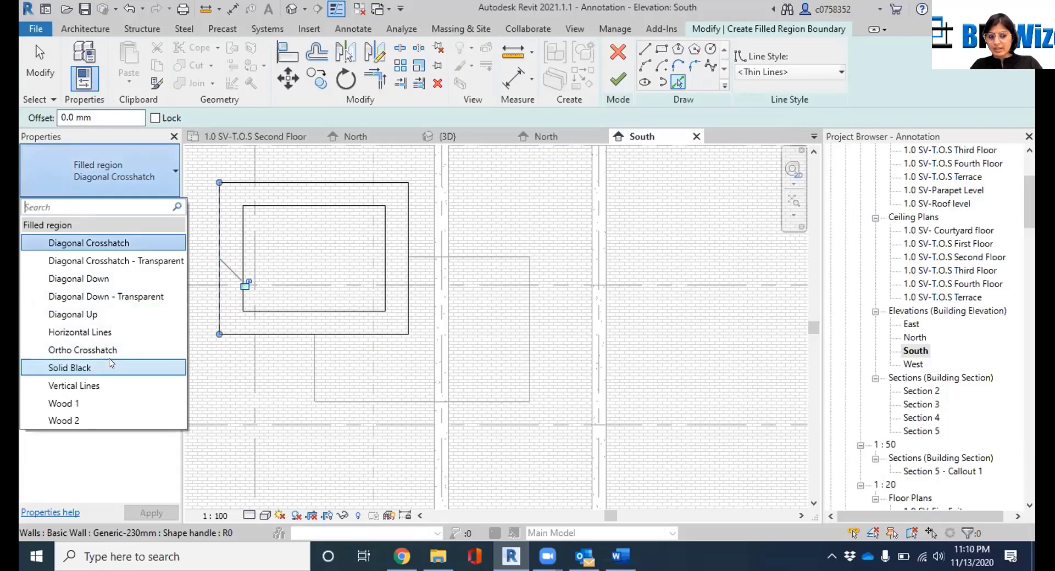
left_click(111, 367)
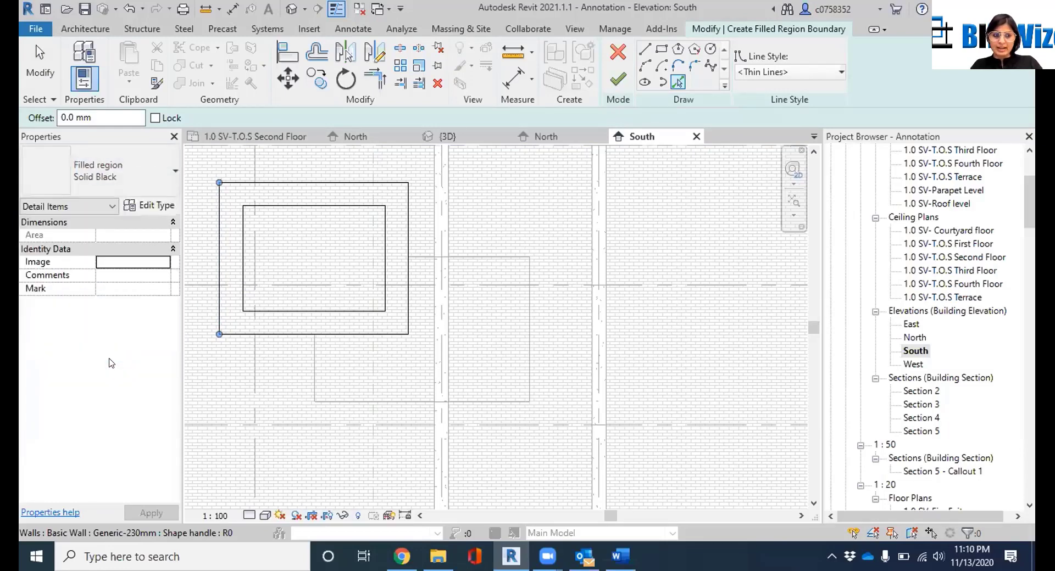
left_click(617, 80)
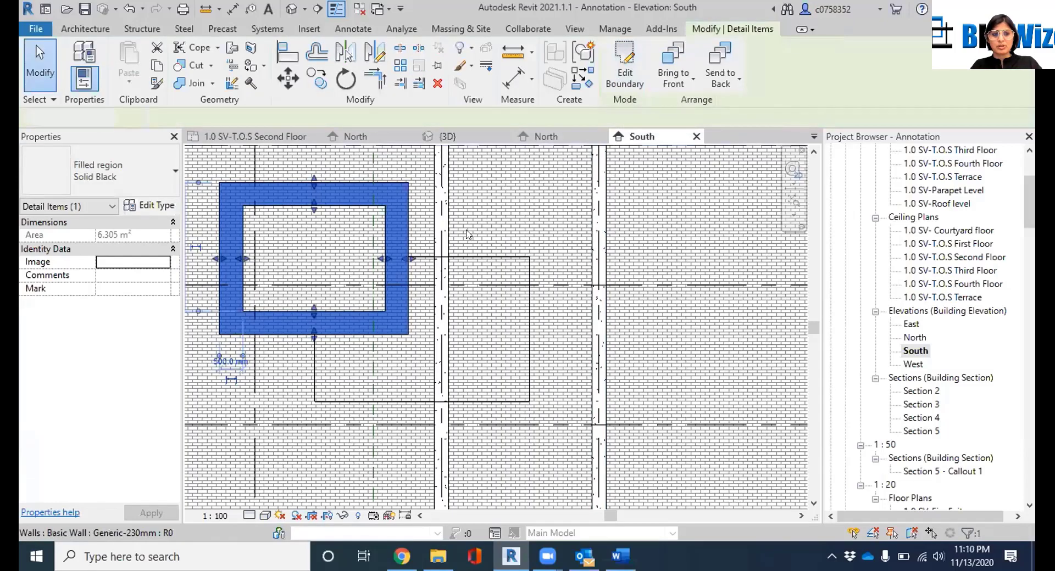
key("Escape")
scroll(412, 235, "down", 3)
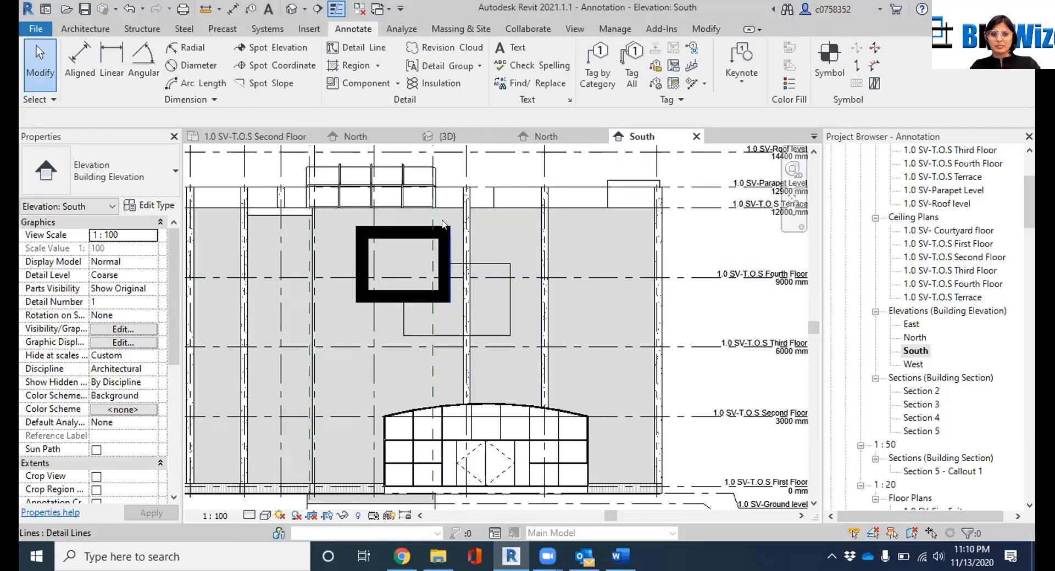
scroll(448, 225, "up", 3)
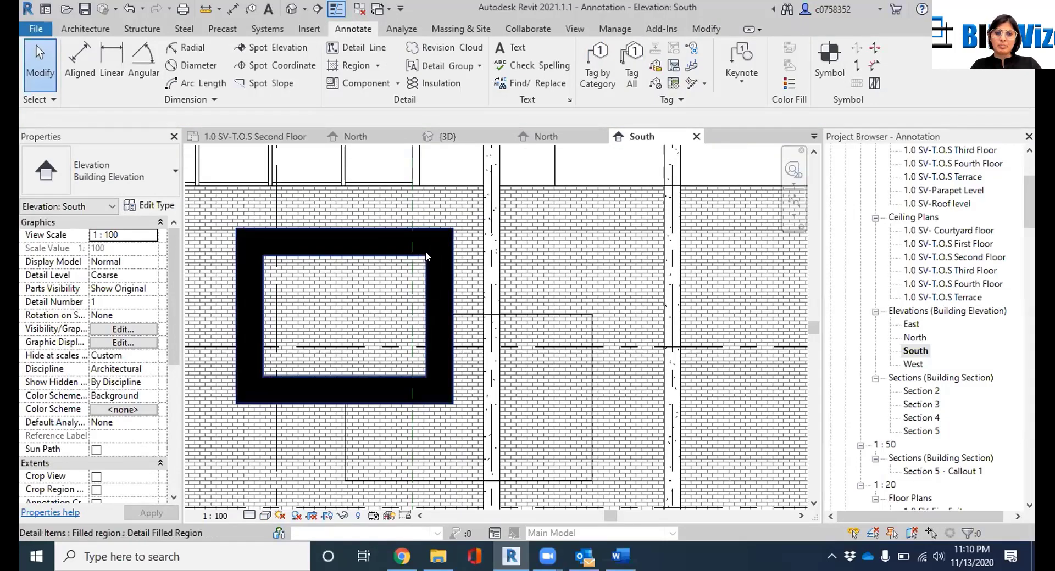
Change the rectangular frame's filled region type to Wood 1
left_click(425, 252)
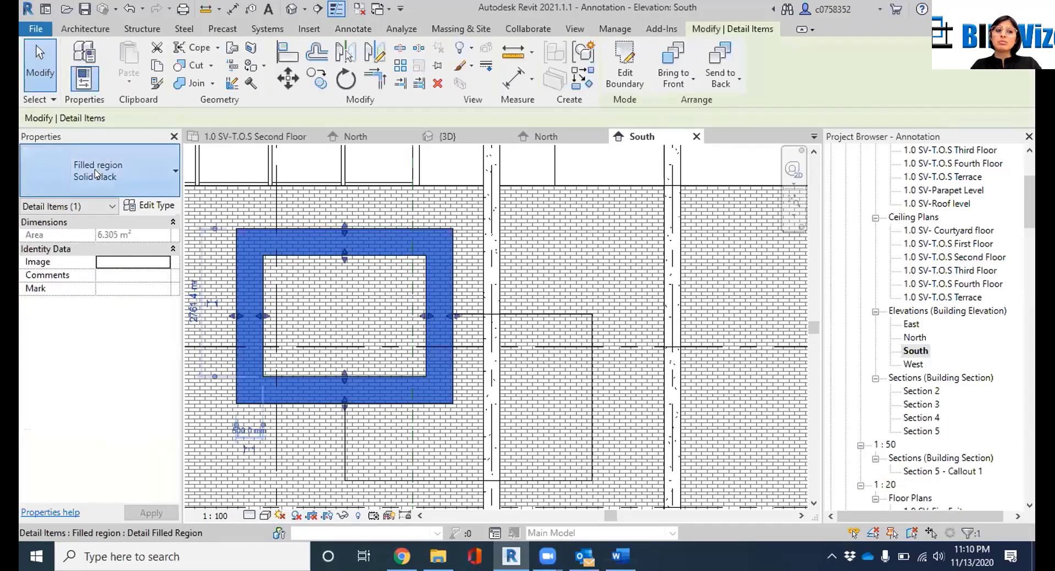
left_click(96, 175)
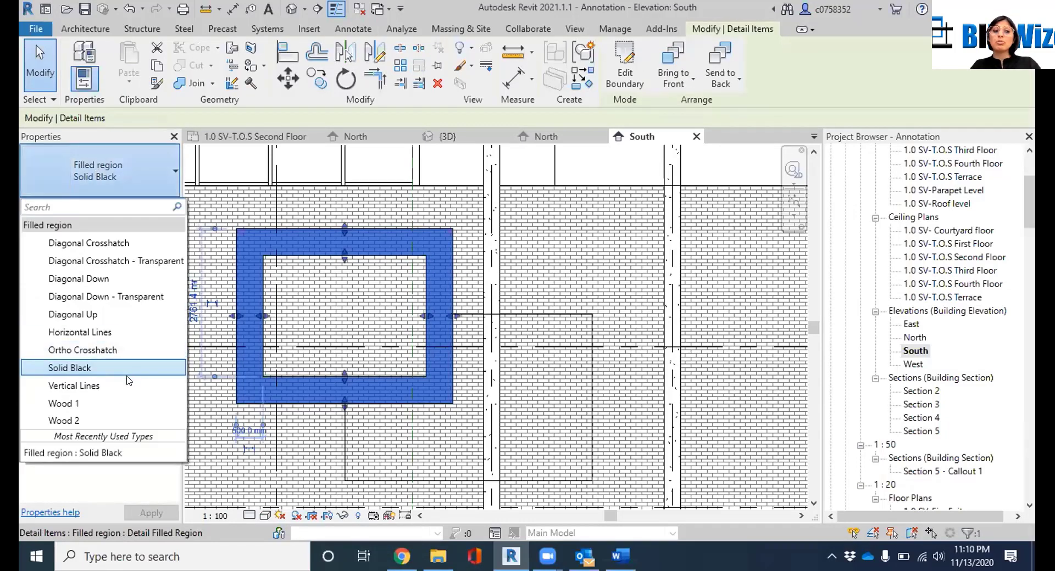
left_click(99, 407)
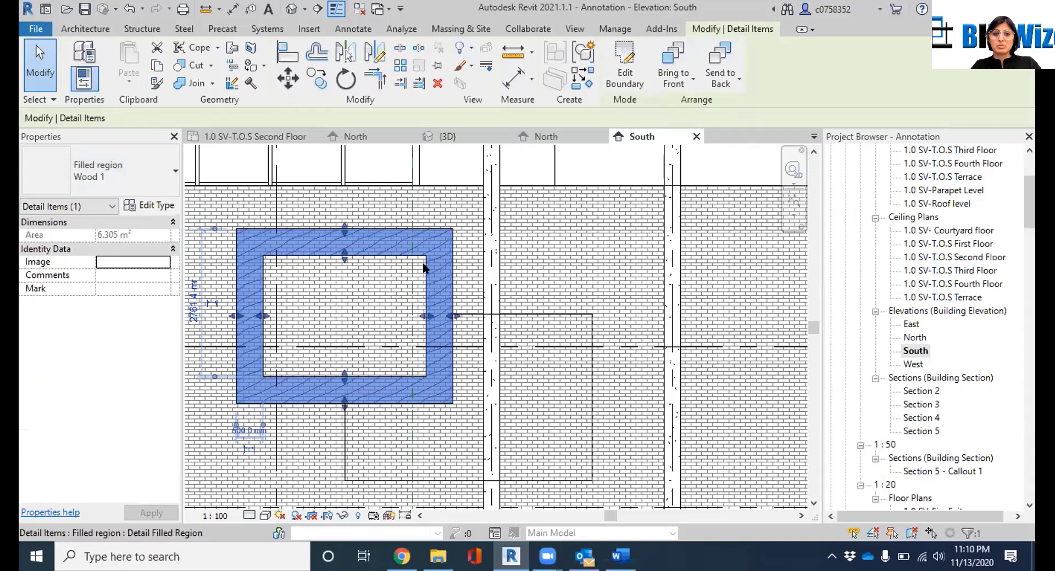
left_click(692, 173)
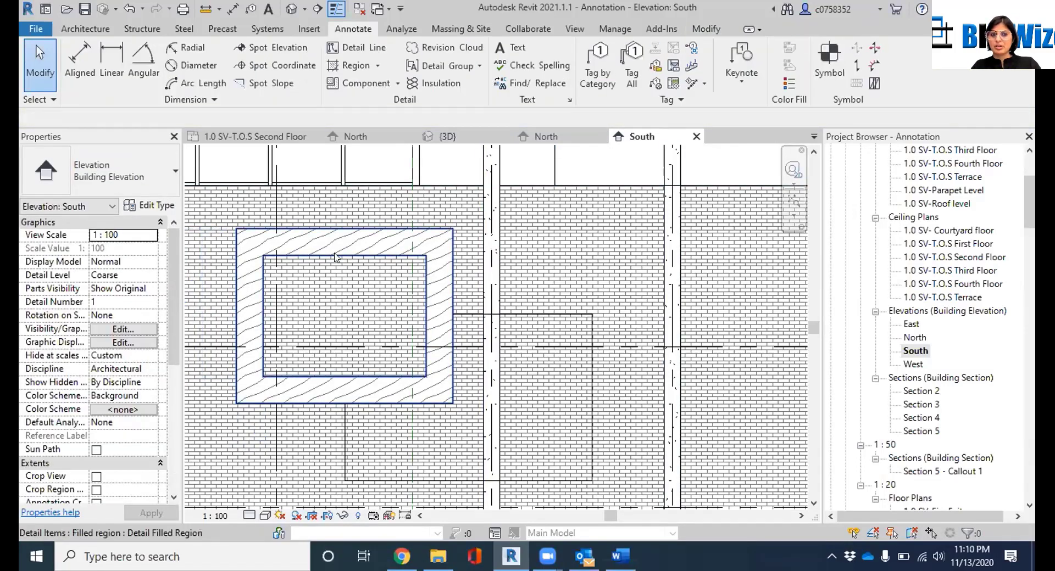
scroll(336, 258, "down", 3)
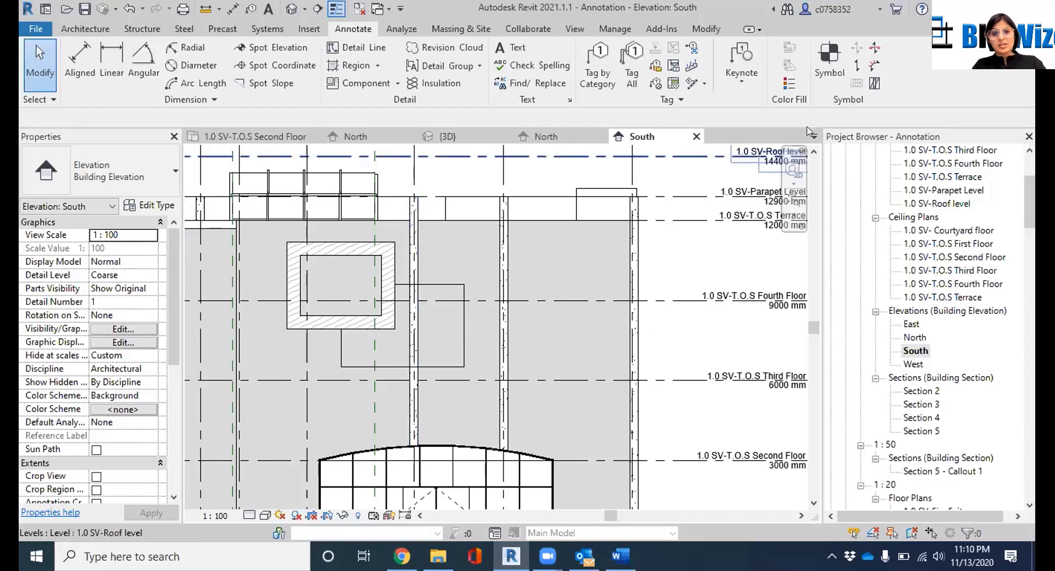
scroll(502, 390, "down", 1)
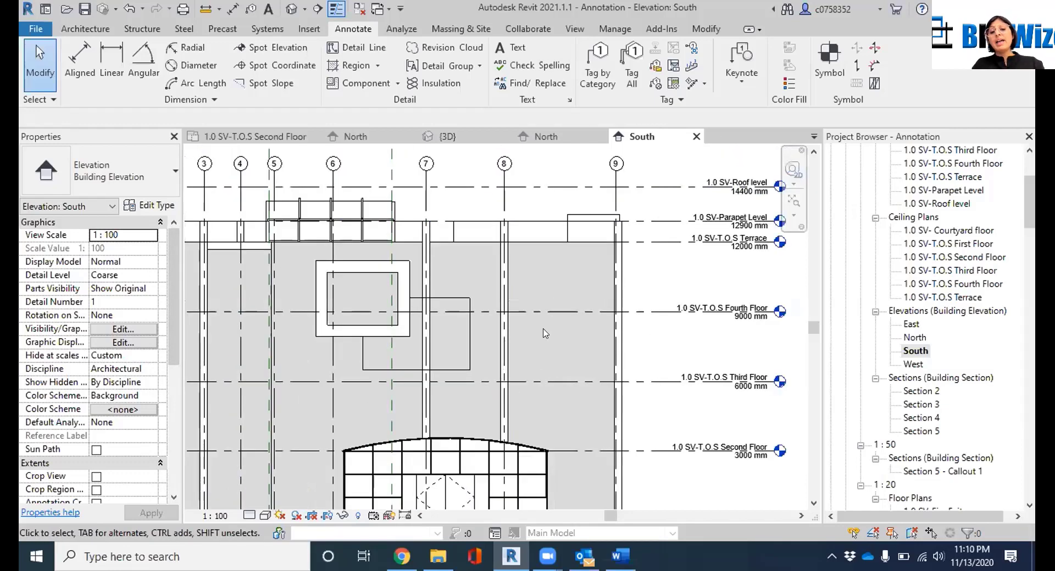
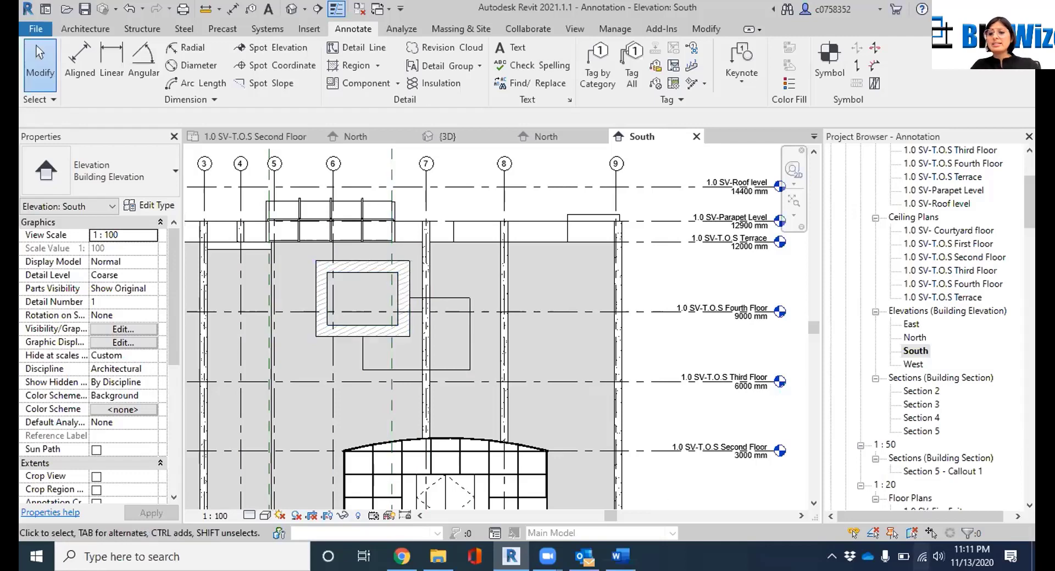
Open the Section 2 view and set its visual style to Hidden Line
scroll(924, 422, "down", 1)
scroll(913, 424, "down", 1)
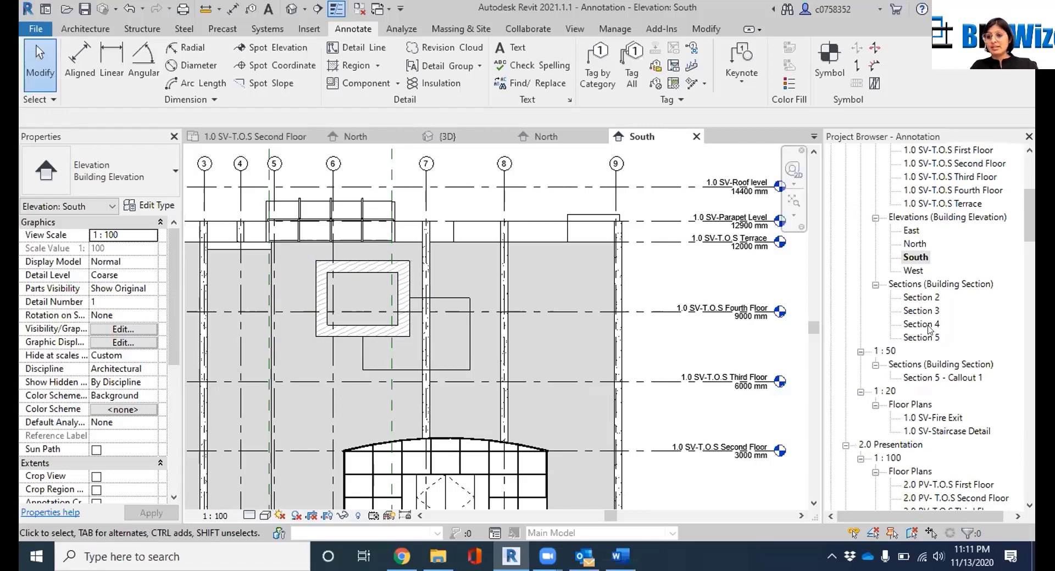
double_click(916, 298)
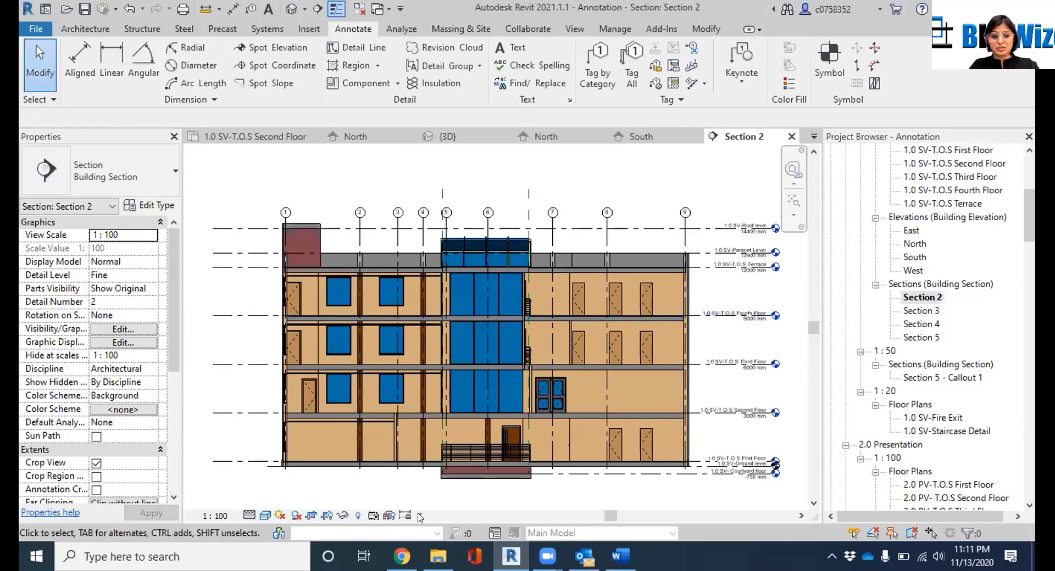
left_click(266, 515)
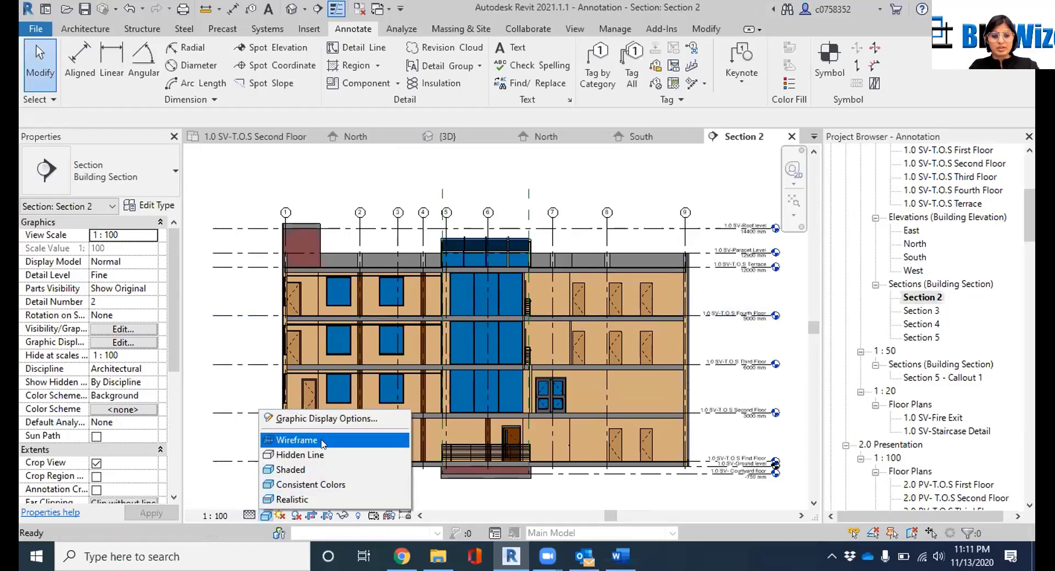
left_click(321, 456)
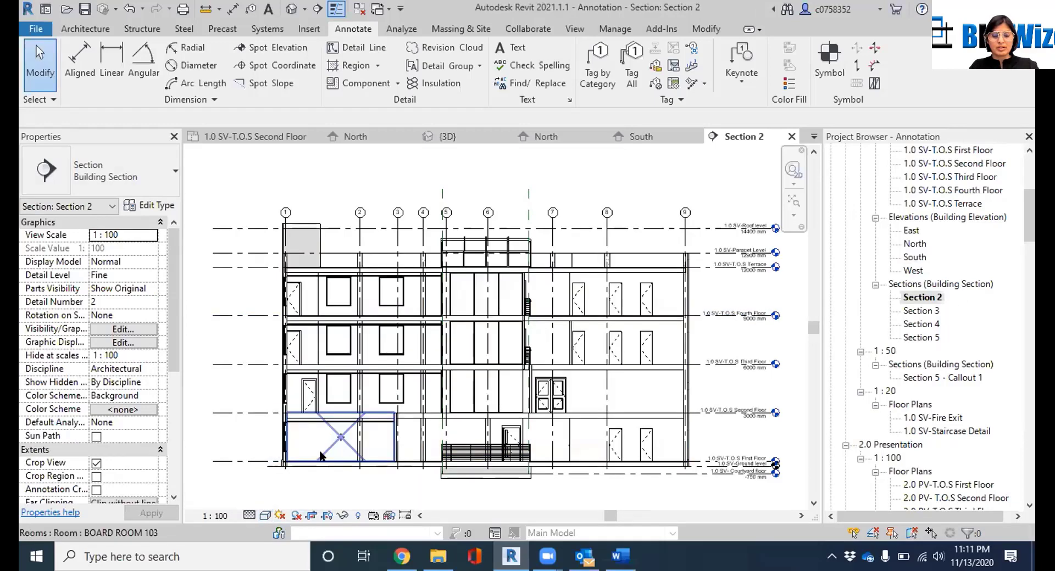
Draw a quarter-circle detail arc of about 70 mm radius in the corner between the column's right edge and the terrace floor's top
scroll(369, 244, "up", 5)
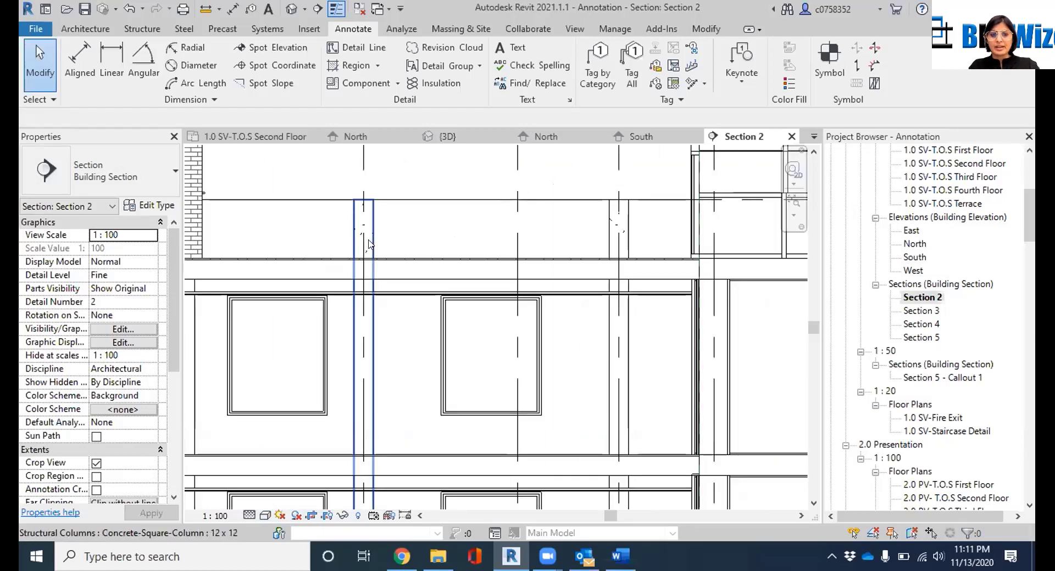
scroll(401, 235, "down", 3)
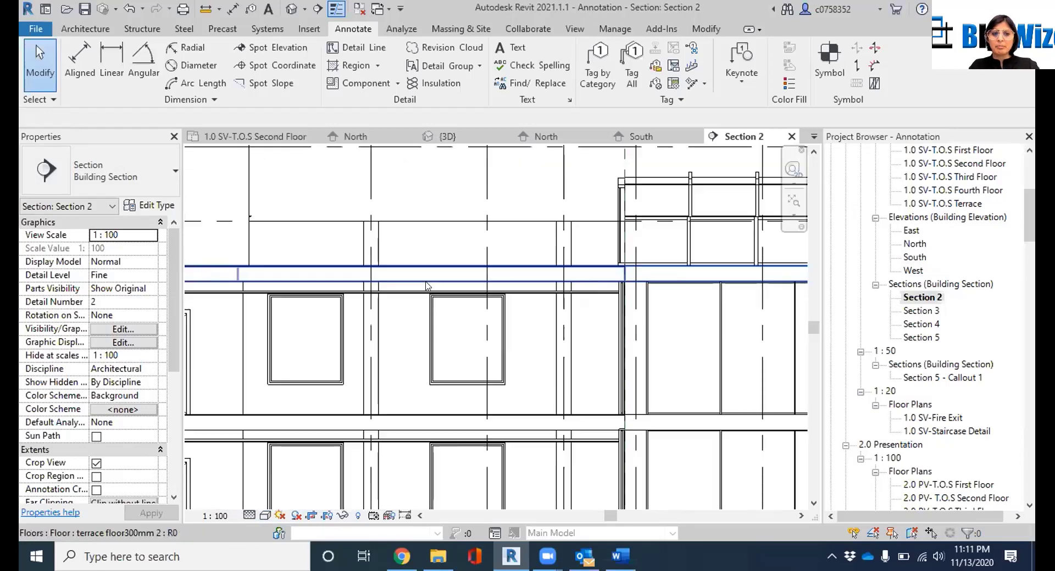
scroll(427, 285, "down", 2)
scroll(390, 267, "up", 4)
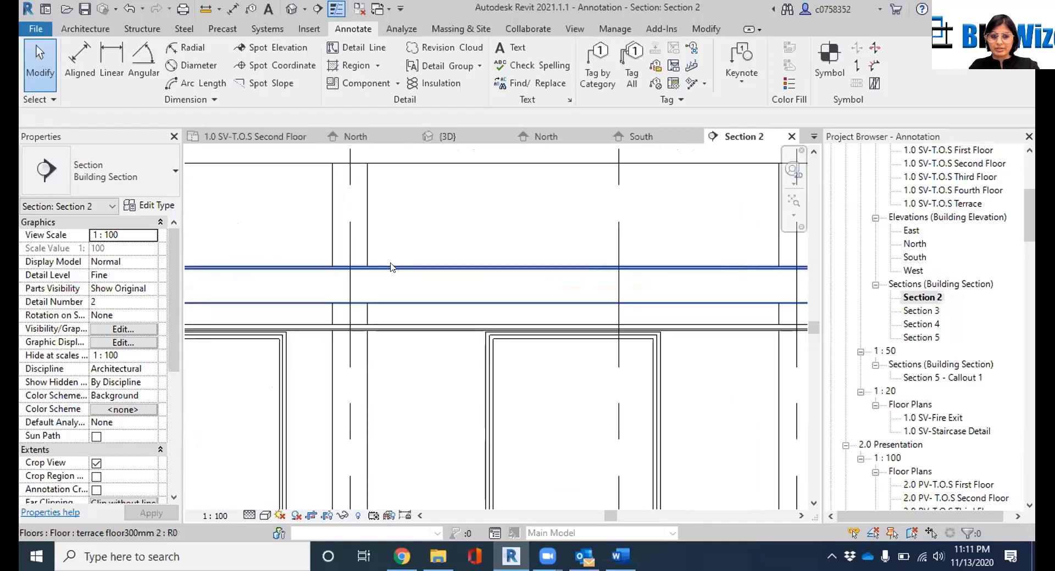
scroll(391, 267, "up", 2)
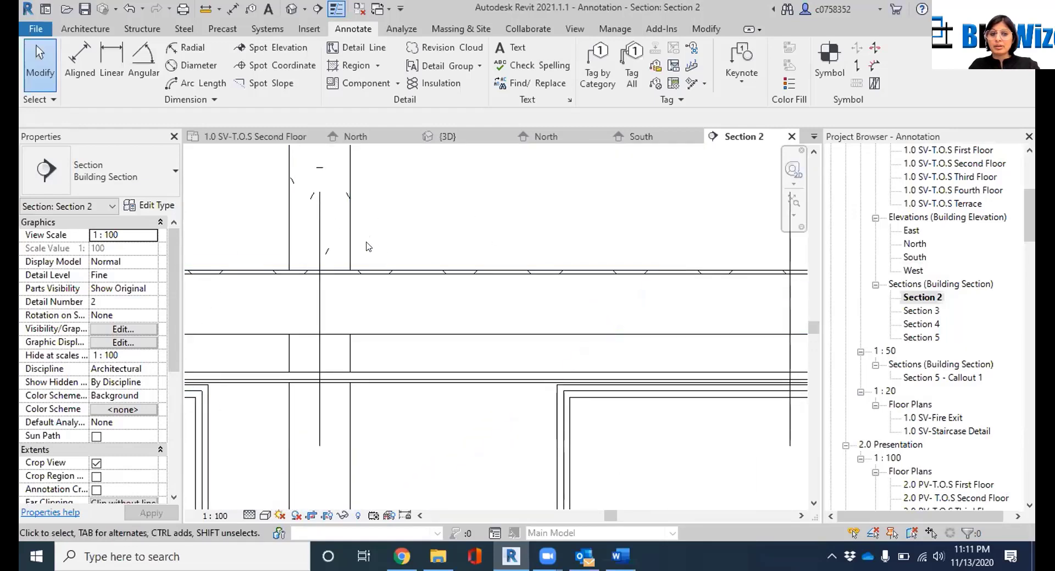
scroll(414, 258, "down", 2)
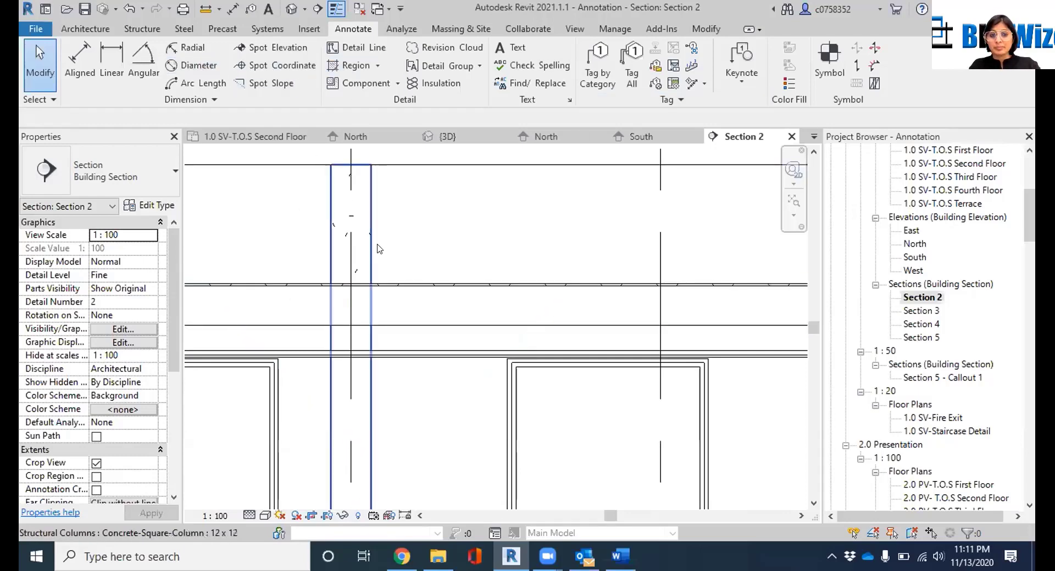
left_click(363, 48)
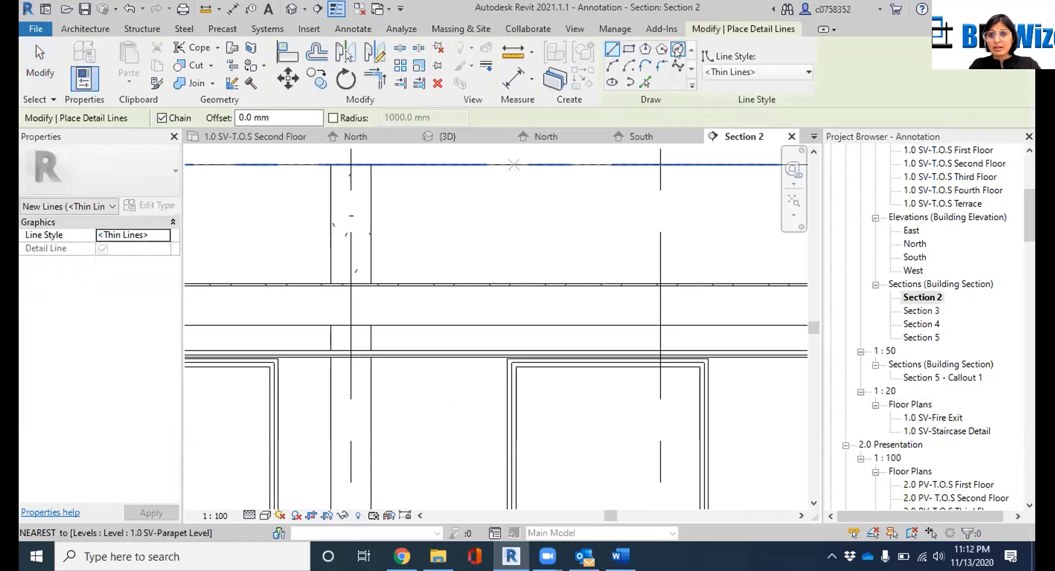
left_click(612, 65)
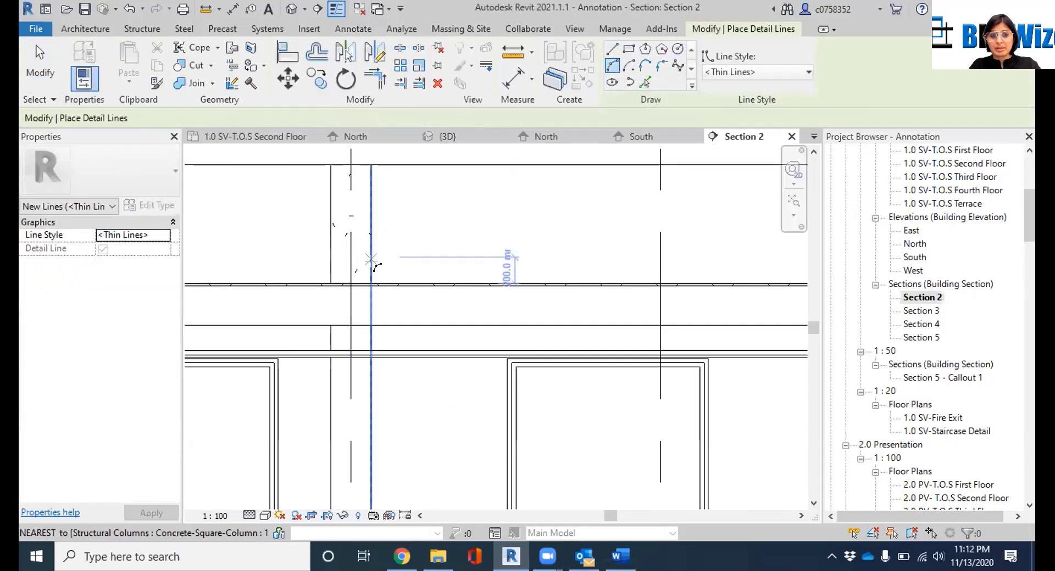
scroll(368, 242, "up", 5)
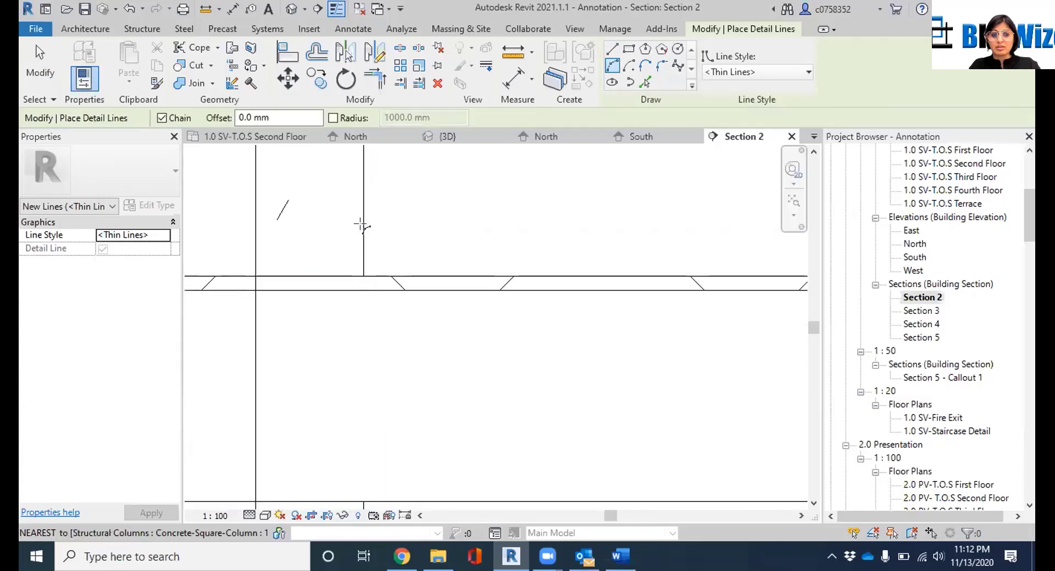
left_click(361, 225)
left_click(430, 276)
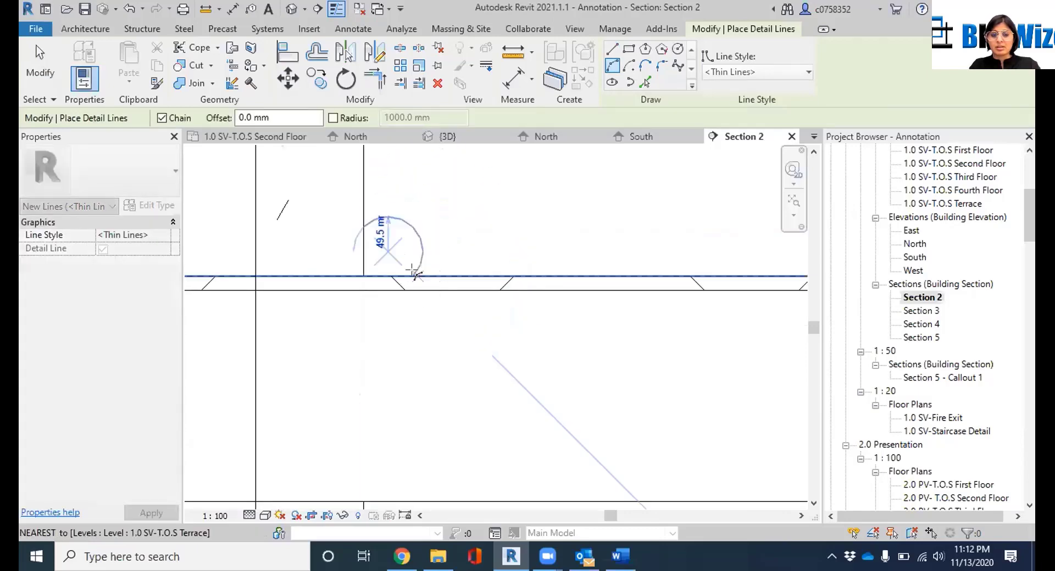
left_click(413, 275)
left_click(398, 251)
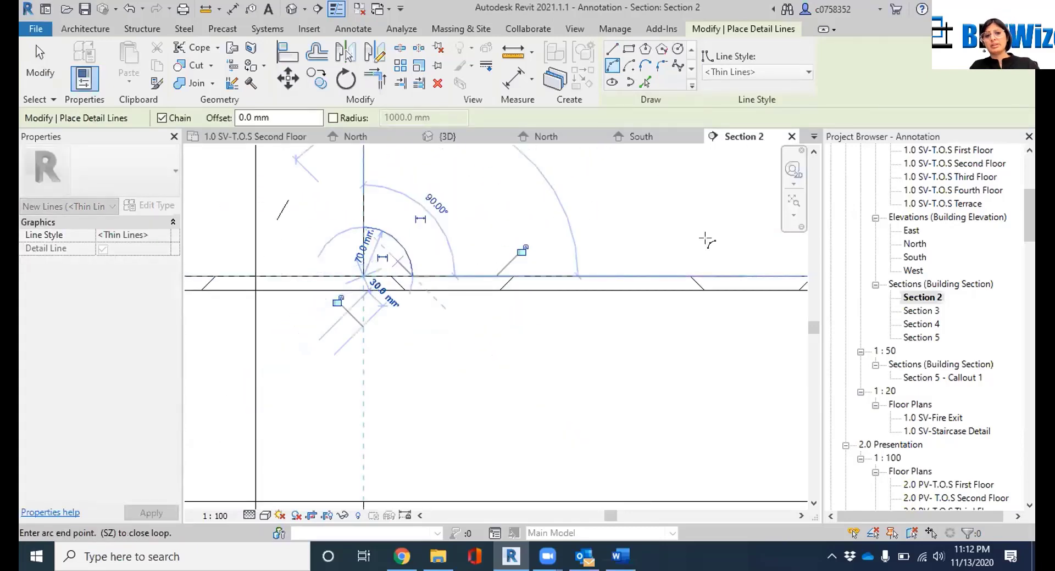
key("Escape")
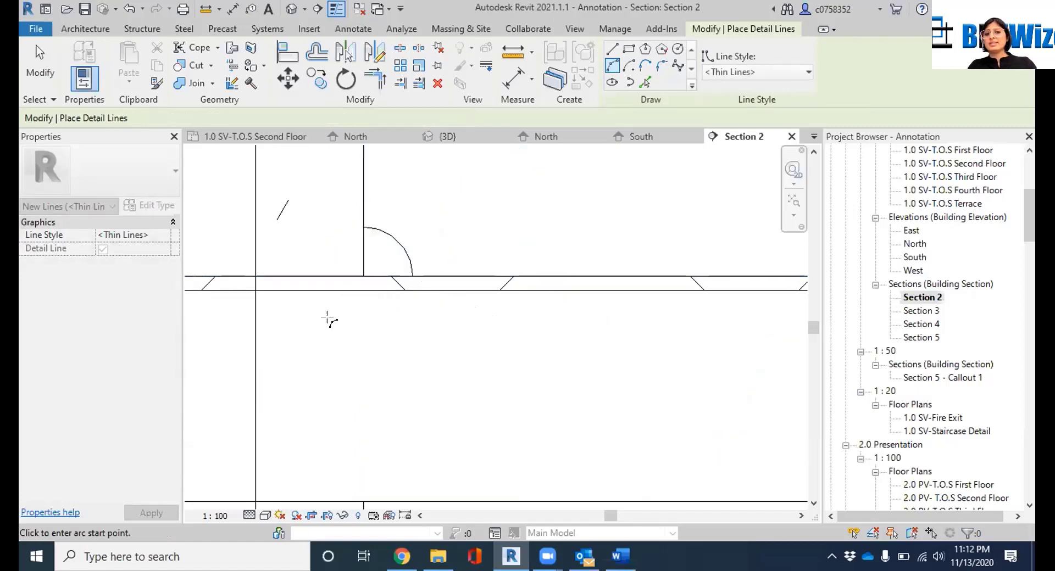
scroll(685, 303, "down", 3)
scroll(684, 343, "down", 2)
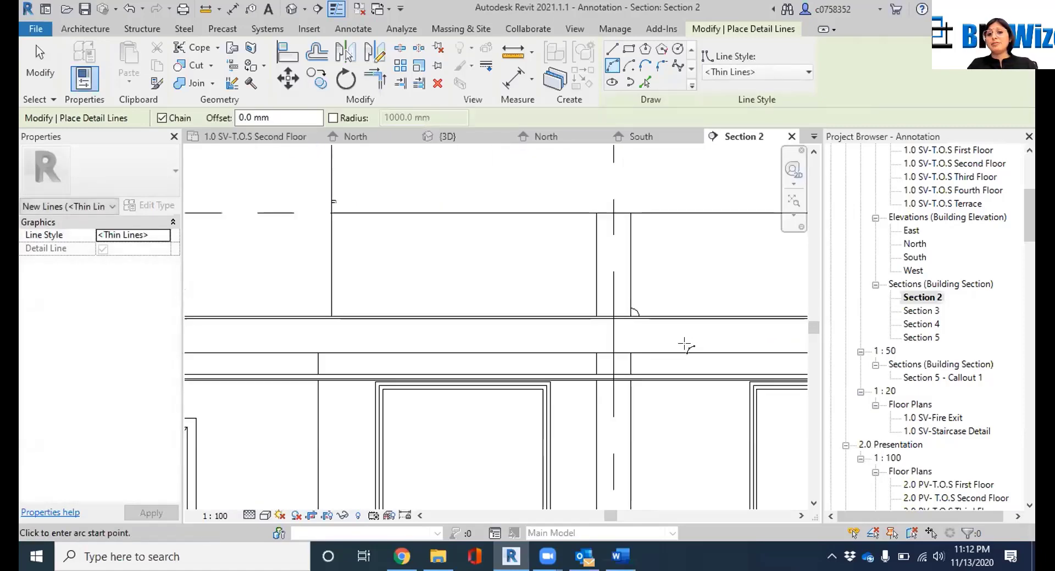
Delete the quarter-circle detail arc in the corner between the column and the terrace floor
mouse_move(685, 348)
middle_mouse_down()
mouse_move(325, 430)
mouse_move(292, 419)
middle_mouse_up()
scroll(292, 420, "down", 3)
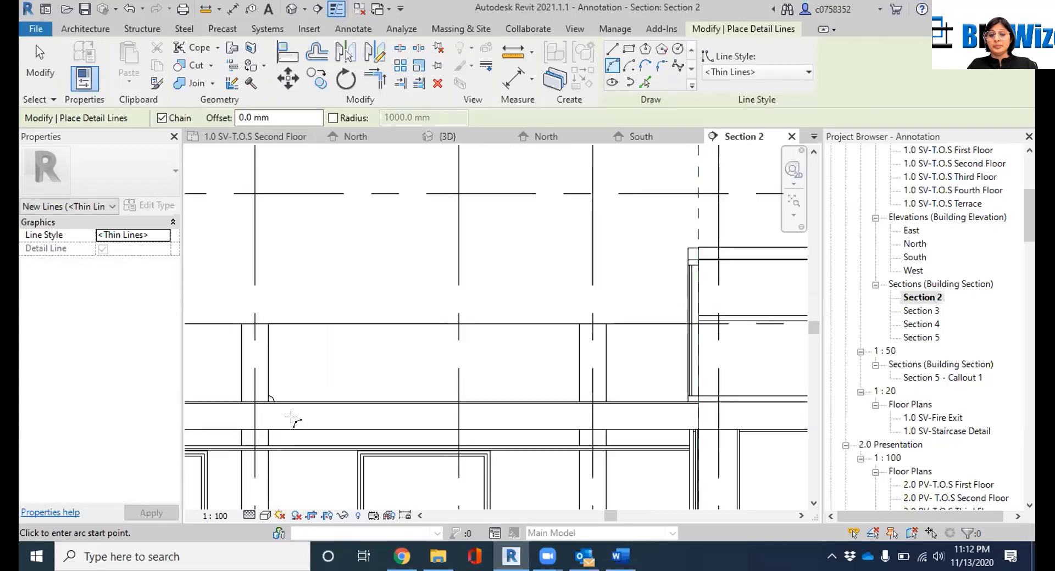
key("Escape")
key("Escape")
scroll(270, 415, "up", 5)
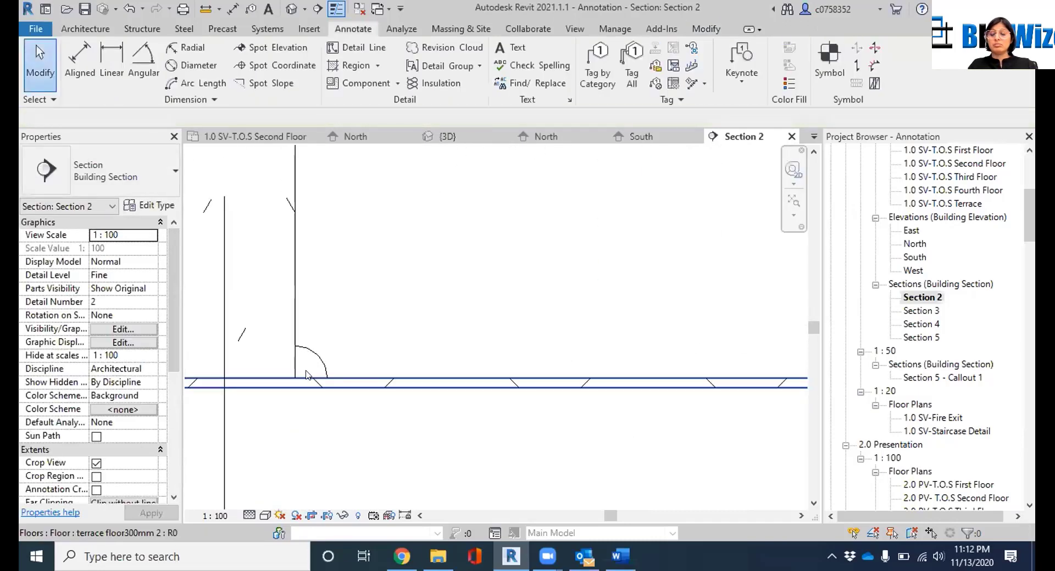
left_click(321, 362)
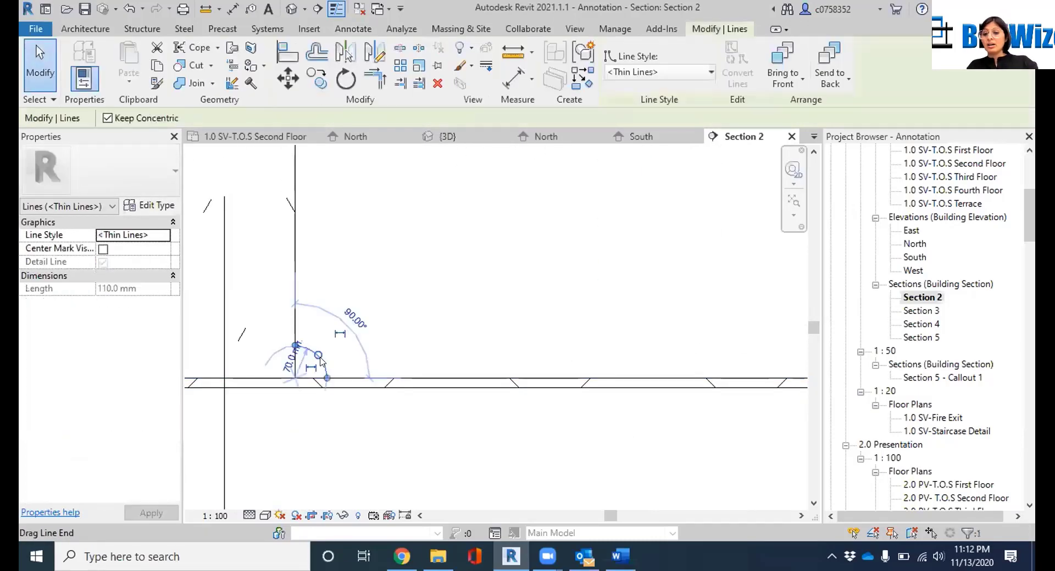
key("Delete")
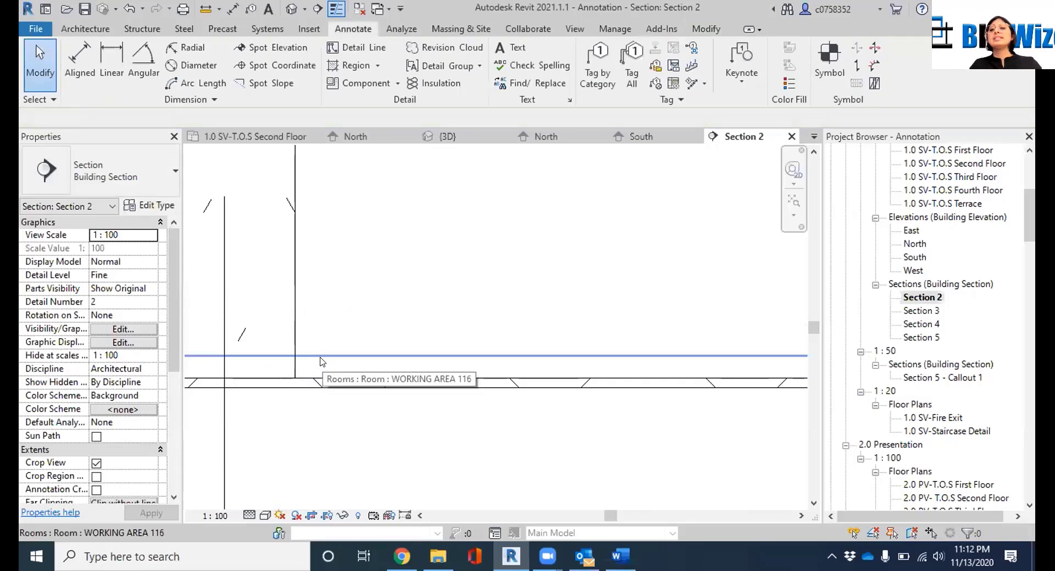
scroll(321, 362, "down", 1)
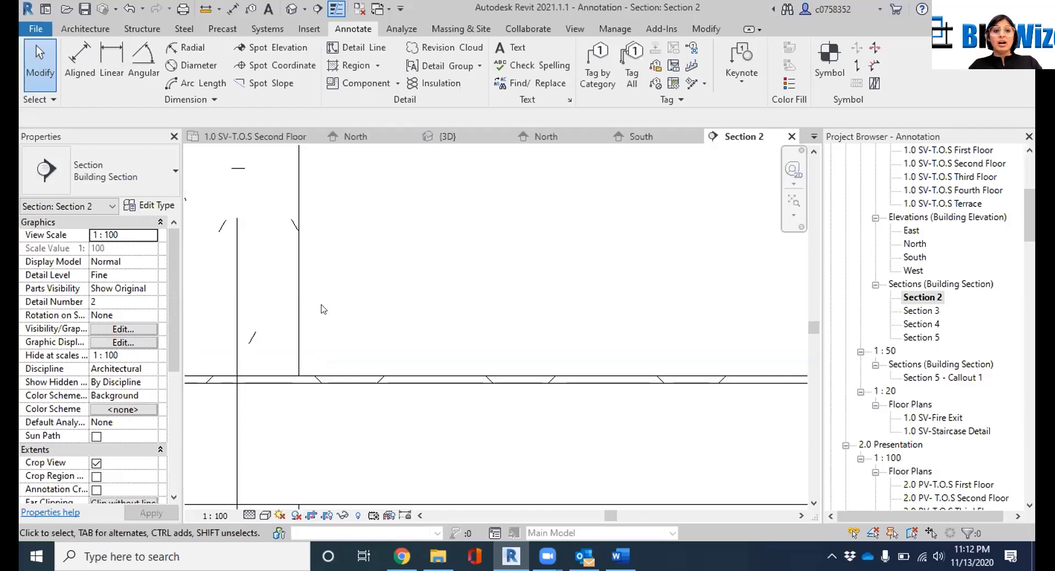
scroll(371, 297, "down", 2)
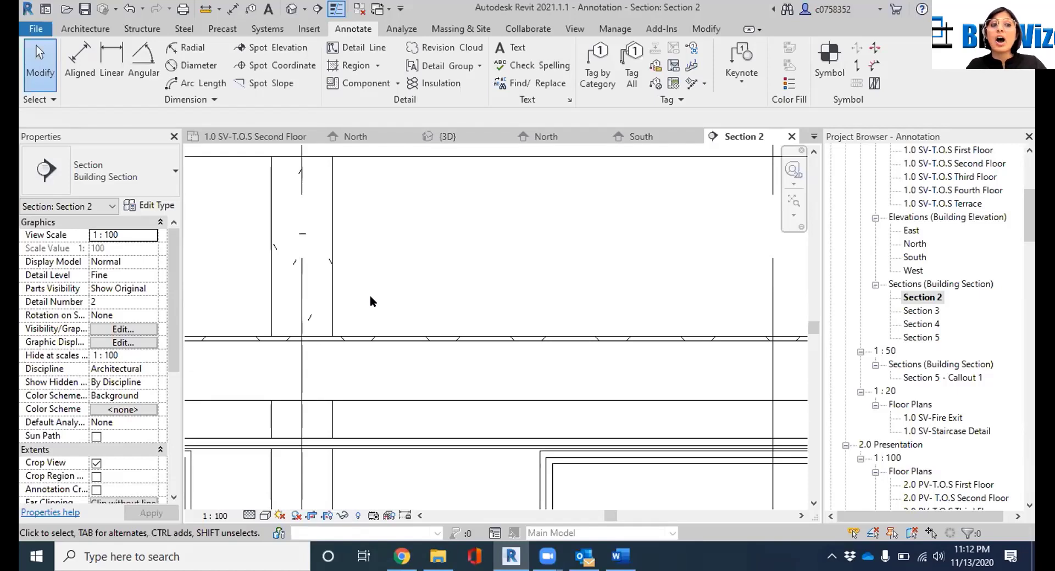
scroll(371, 295, "down", 3)
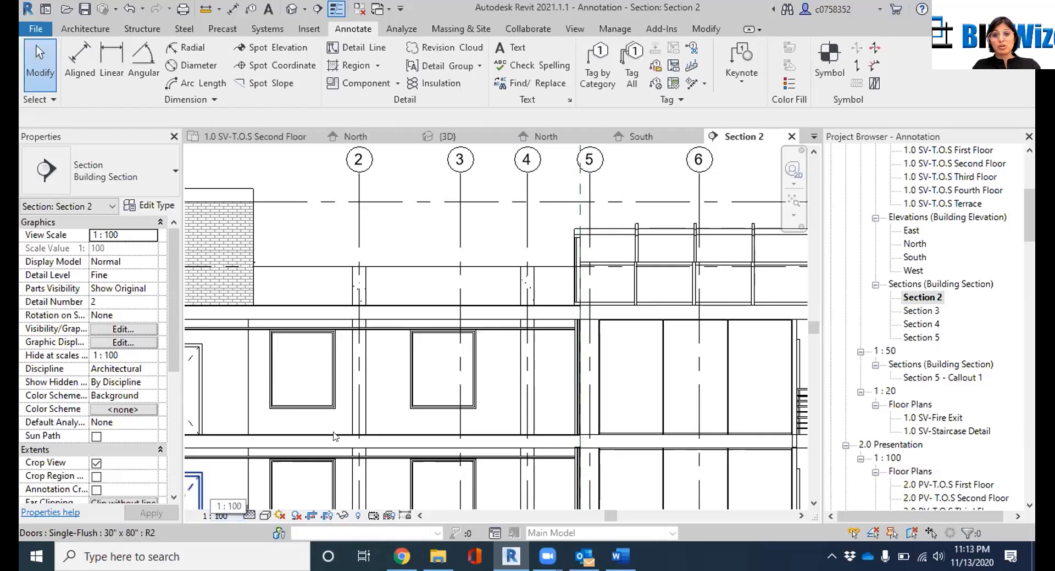
scroll(463, 357, "down", 1)
scroll(463, 266, "down", 2)
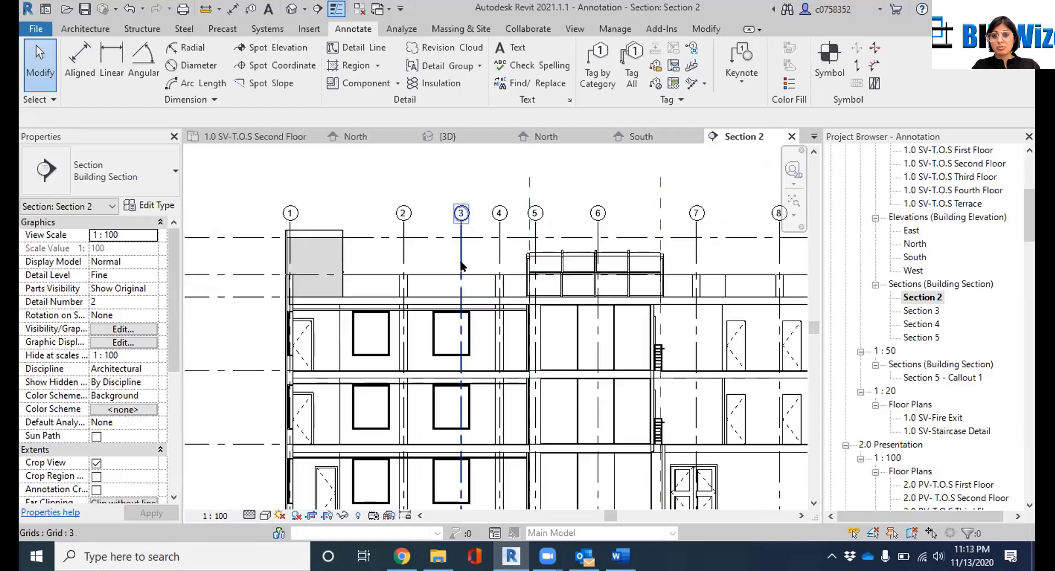
Create a rectangular callout around the junction of the grid 2 column and the terrace floor in Section 2
scroll(370, 297, "up", 2)
scroll(369, 297, "up", 2)
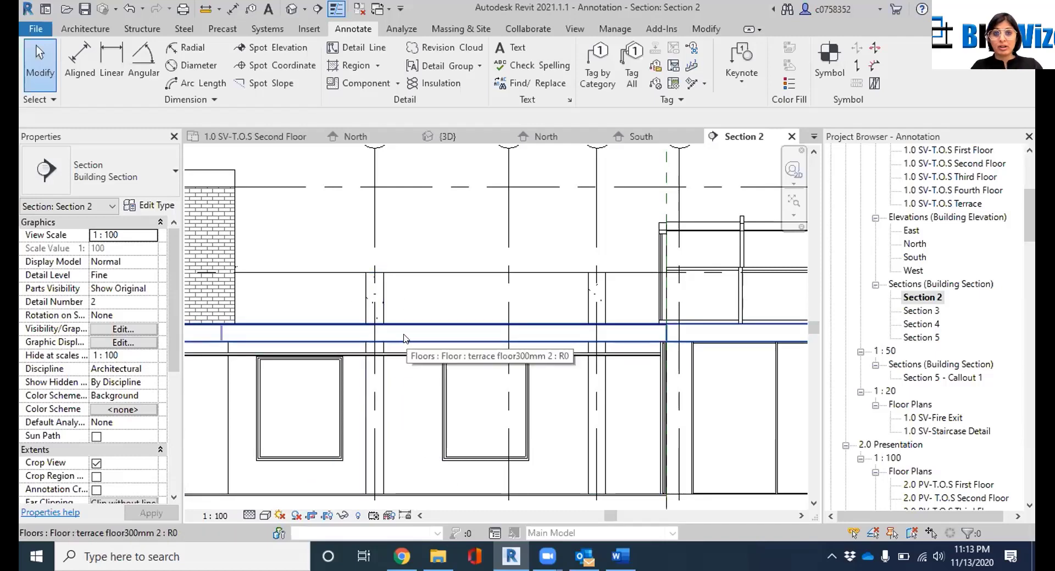
left_click(574, 29)
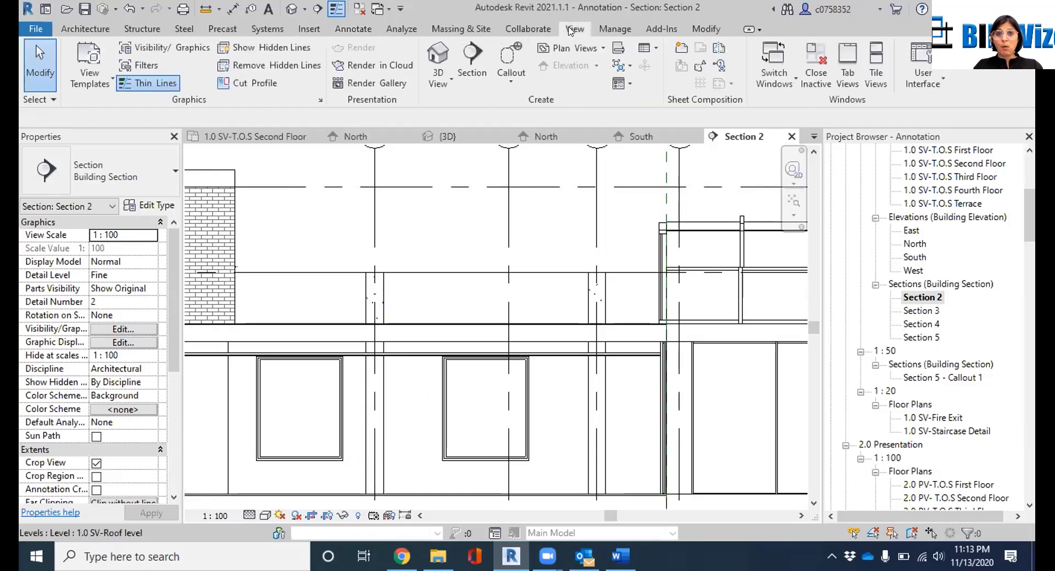
left_click(512, 76)
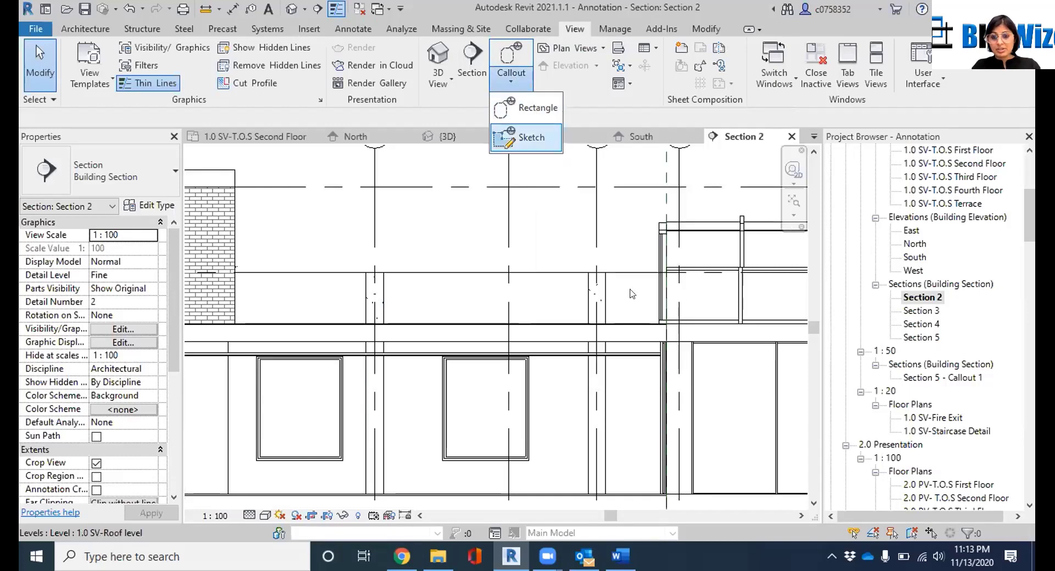
left_click(538, 112)
scroll(352, 330, "up", 3)
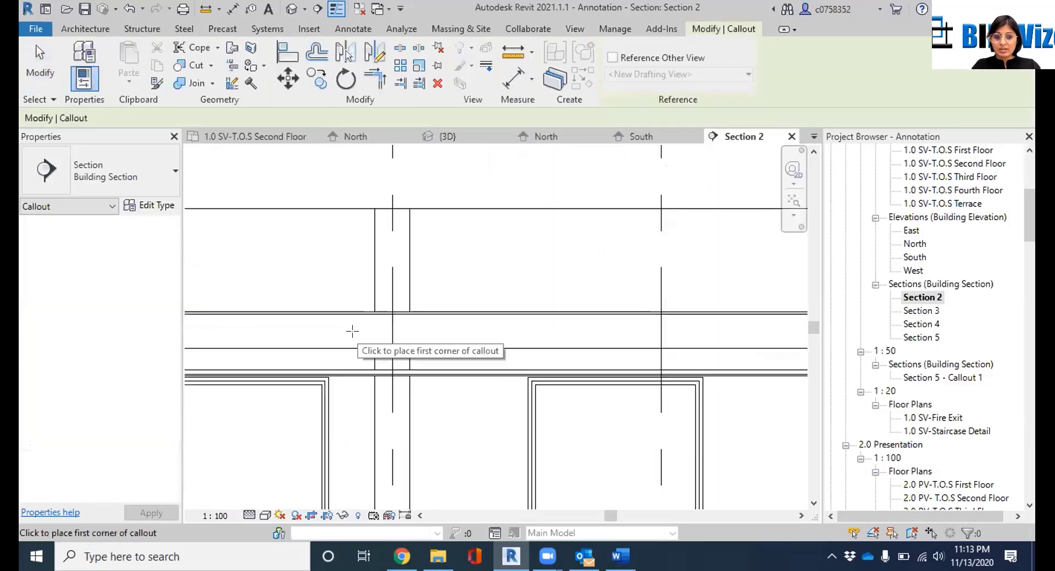
scroll(352, 331, "up", 1)
scroll(313, 255, "down", 1)
left_click(305, 244)
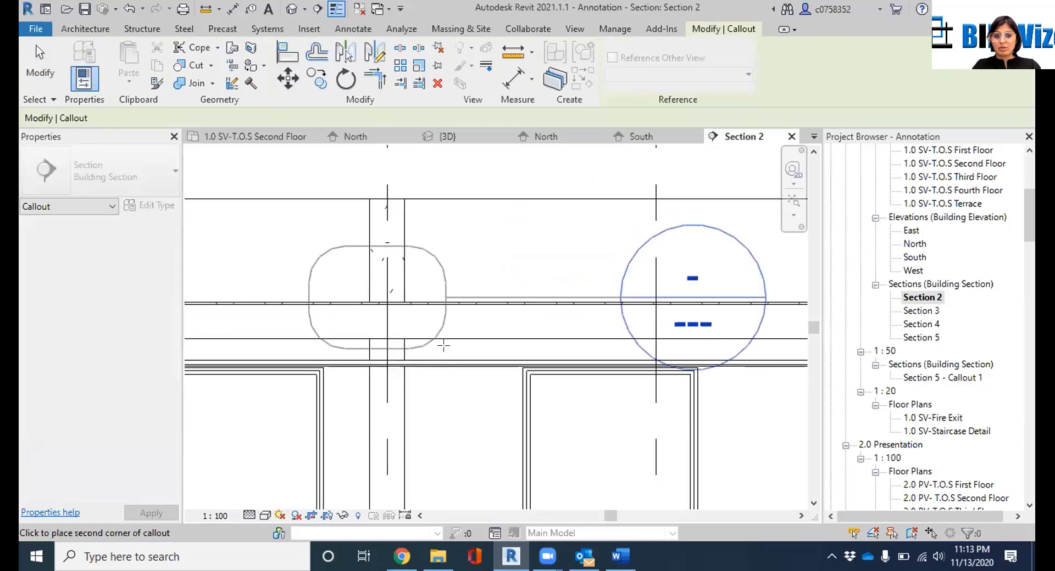
left_click(471, 417)
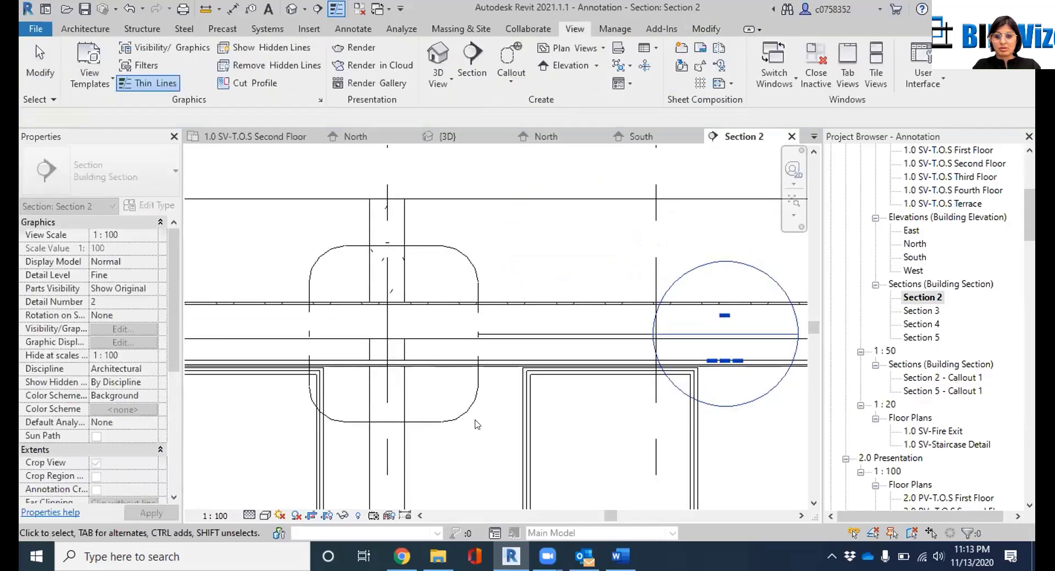
Go to the view of the new callout around the column and terrace floor junction
scroll(604, 263, "down", 2)
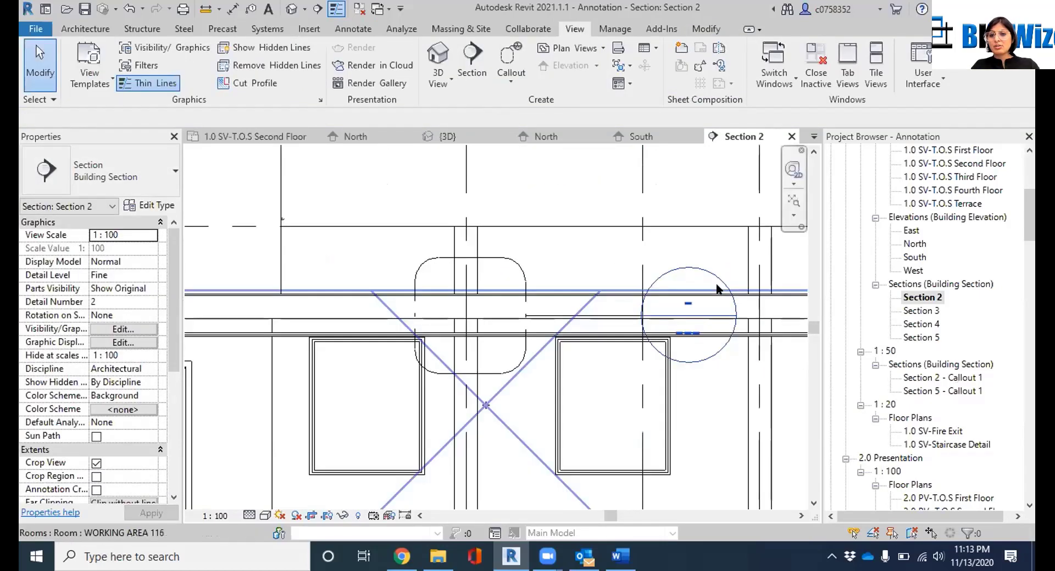
scroll(687, 285, "up", 3)
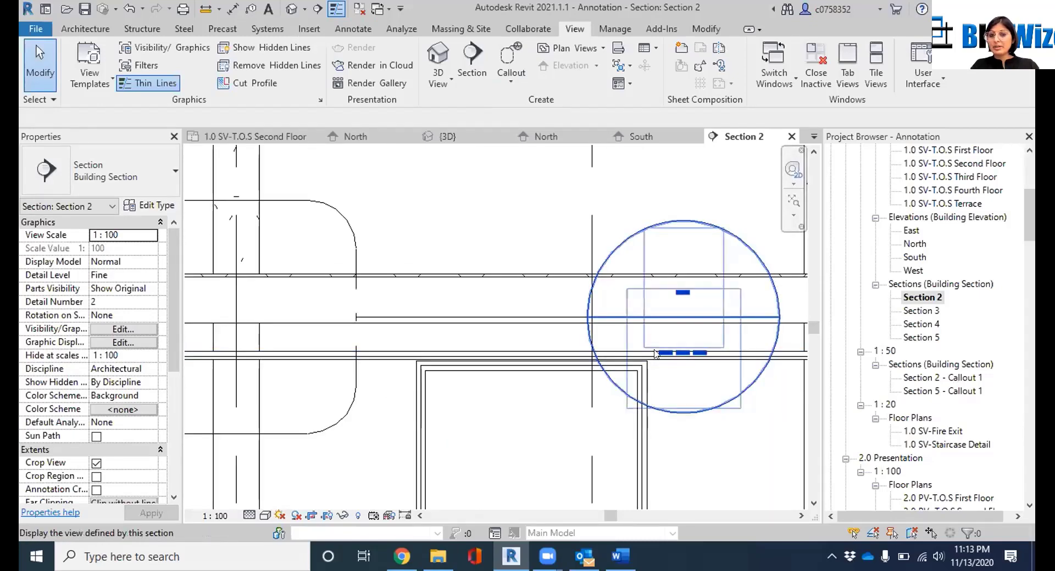
scroll(655, 353, "down", 3)
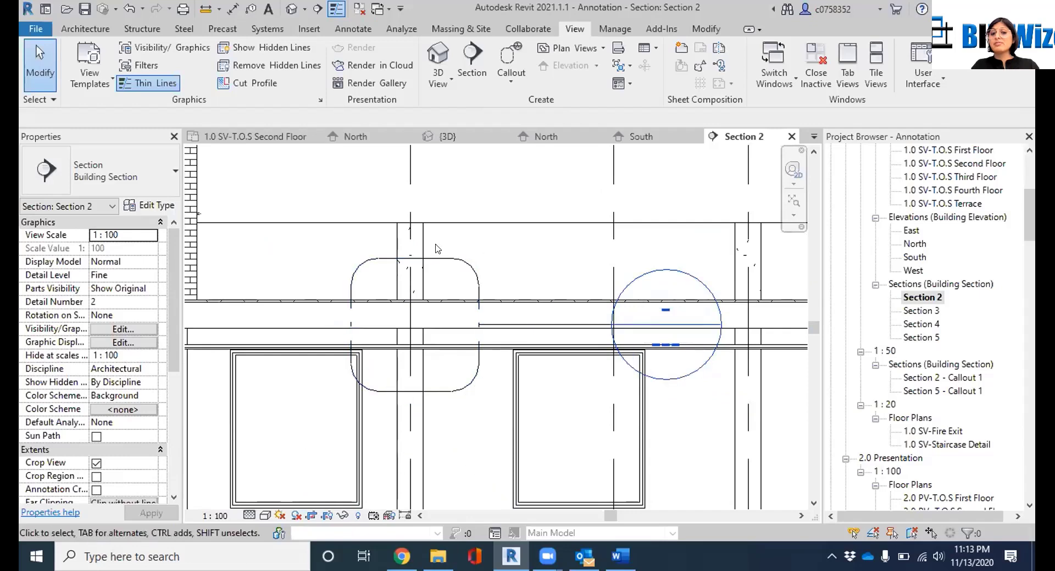
scroll(438, 249, "up", 4)
middle_click_drag(666, 271, 542, 294)
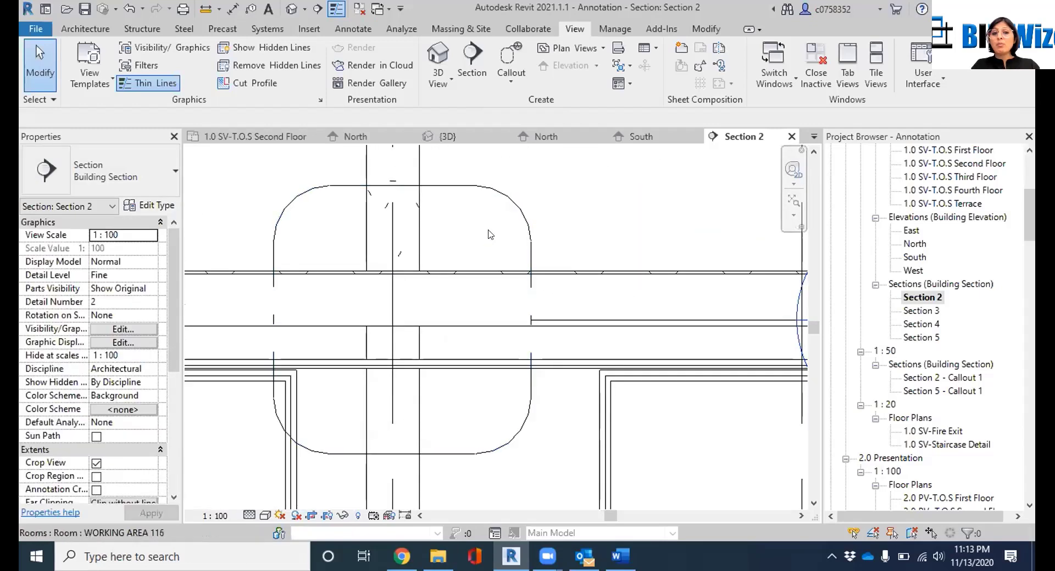
left_click(501, 199)
right_click(503, 199)
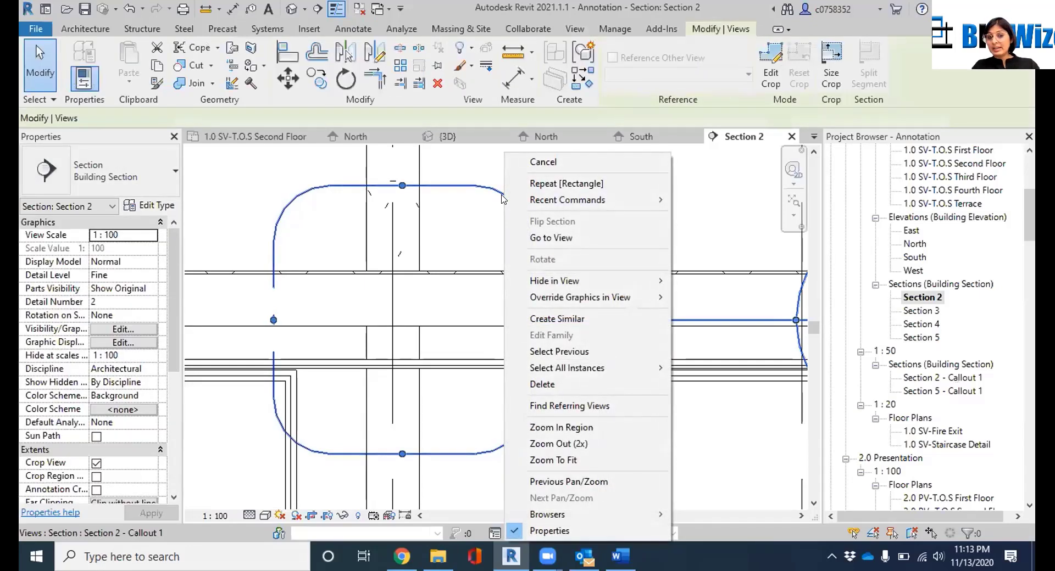
left_click(550, 238)
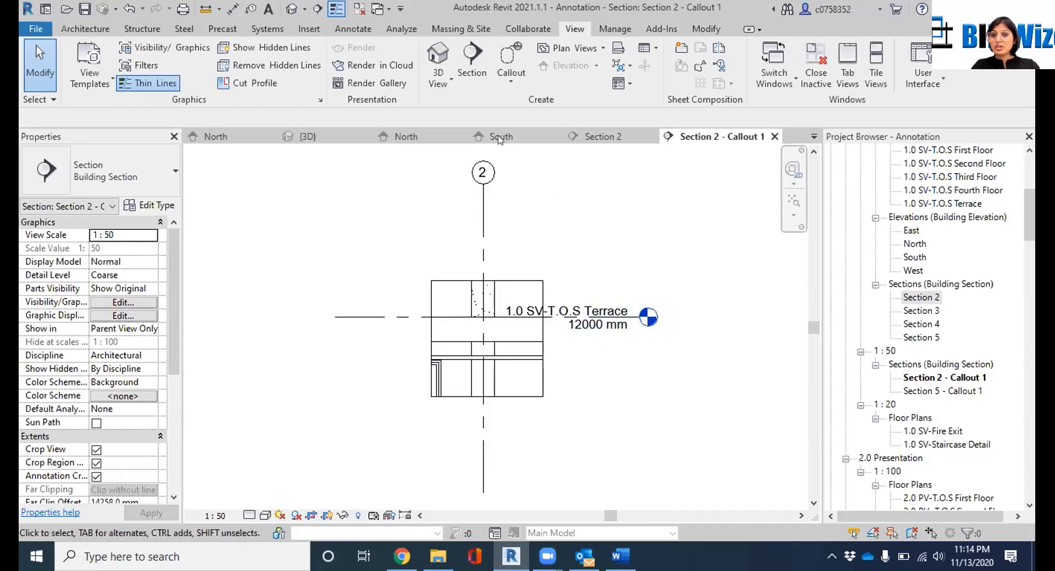
Set the callout view's scale to 1 : 5
scroll(465, 304, "up", 3)
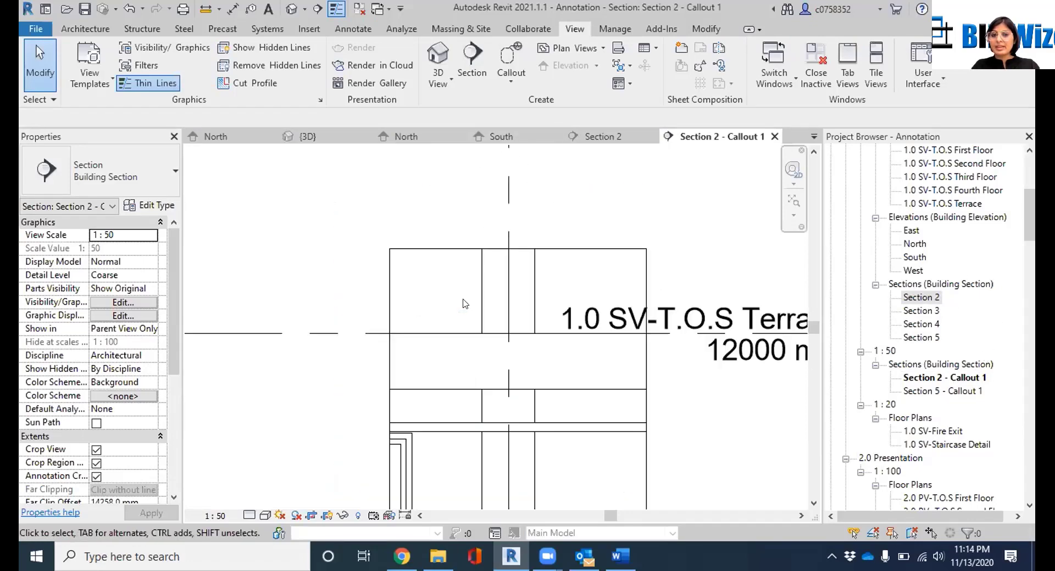
scroll(550, 244, "down", 1)
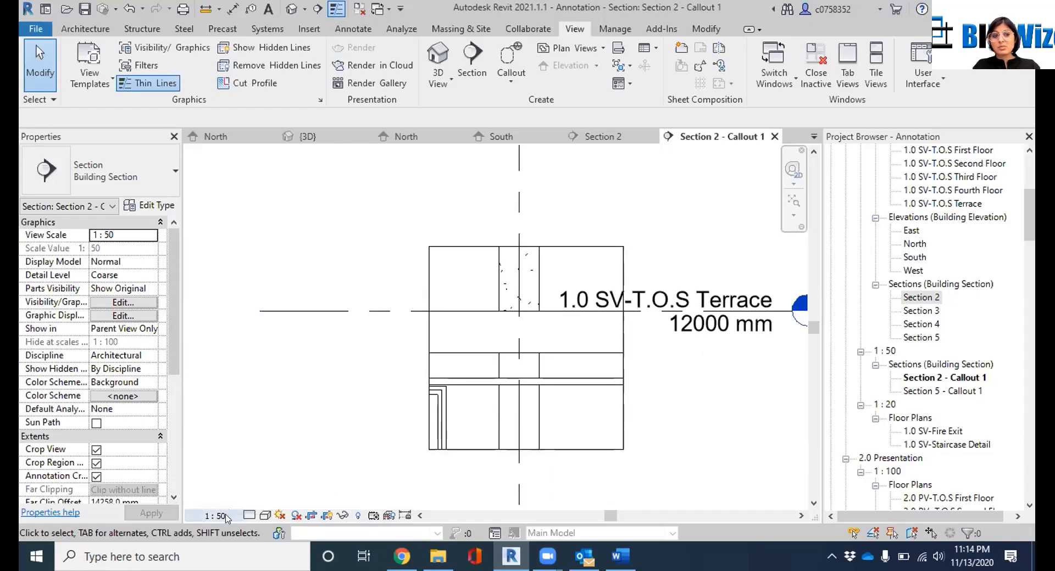
left_click(145, 233)
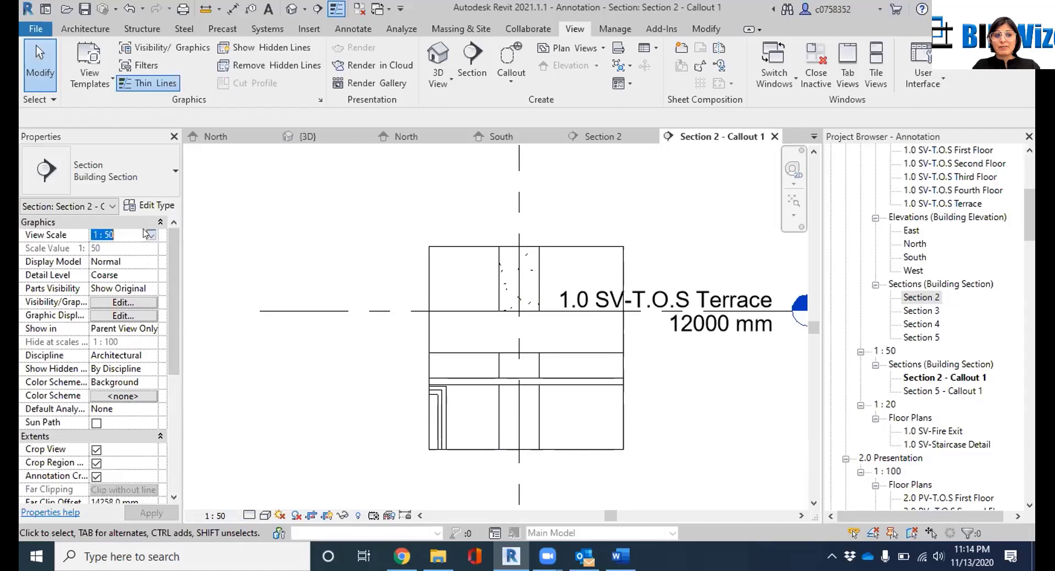
left_click(229, 520)
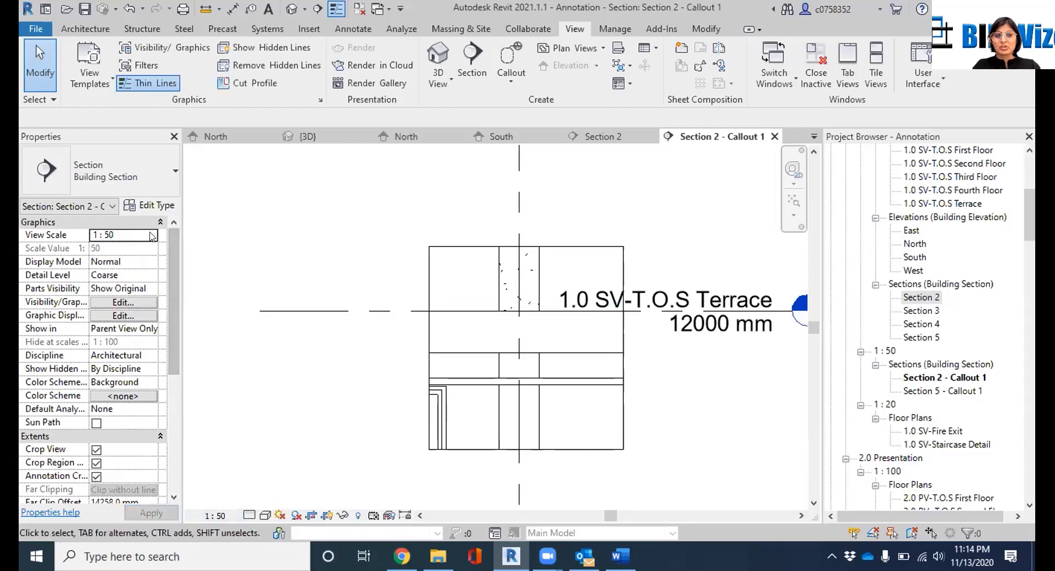
left_click(153, 236)
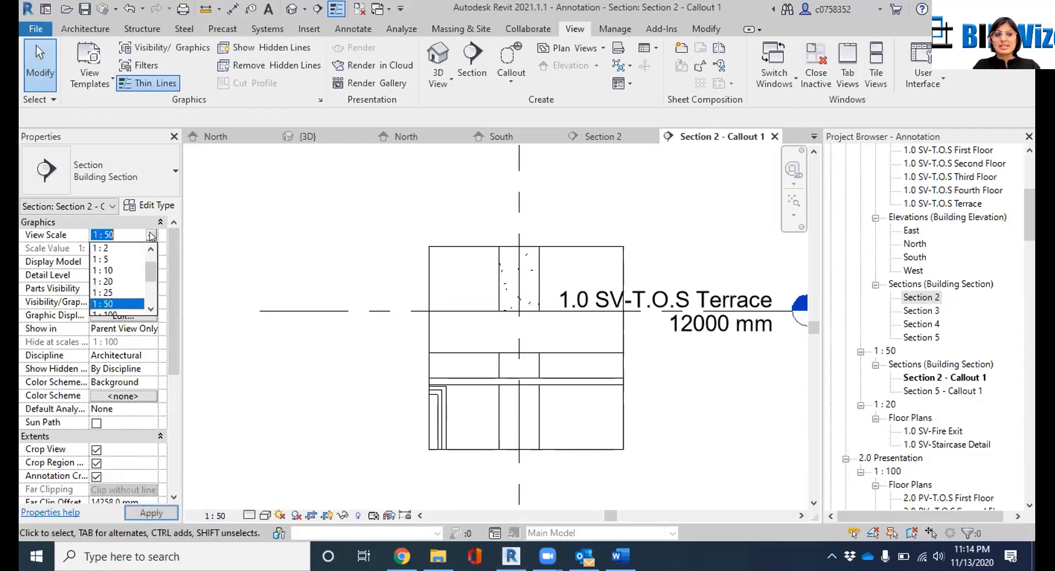
left_click(111, 259)
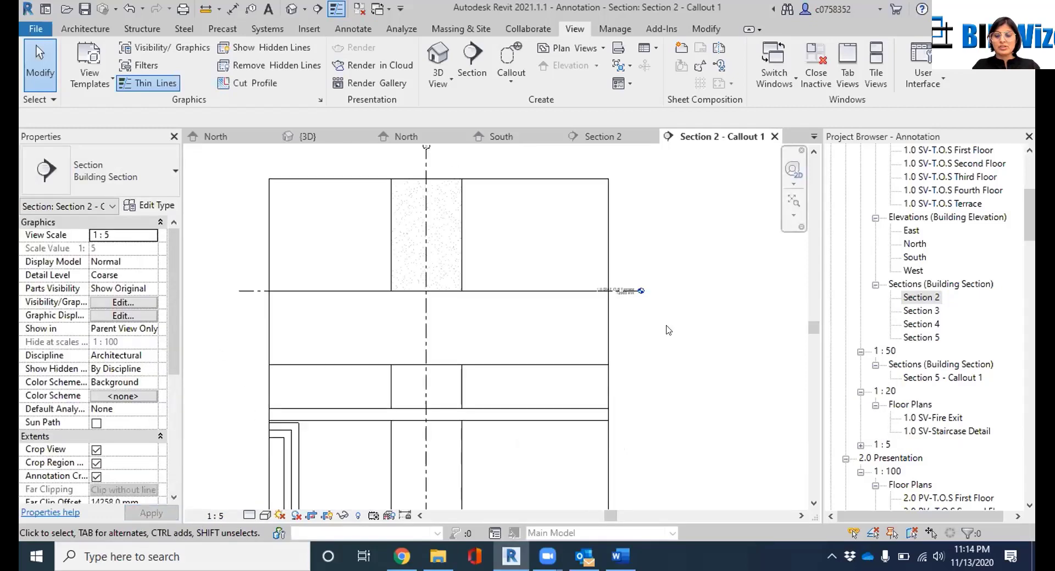
scroll(660, 297, "up", 3)
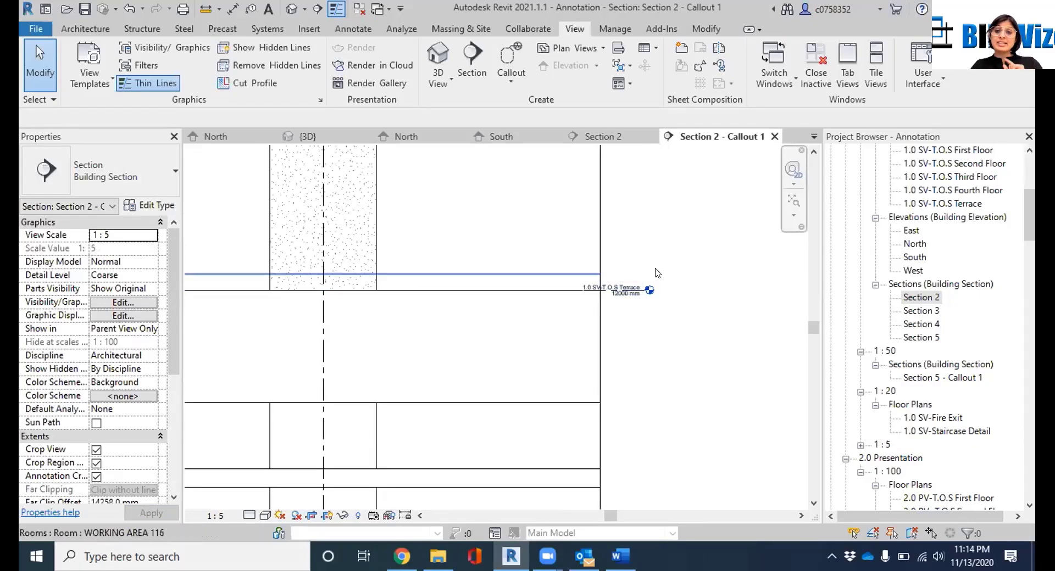
scroll(655, 272, "down", 1)
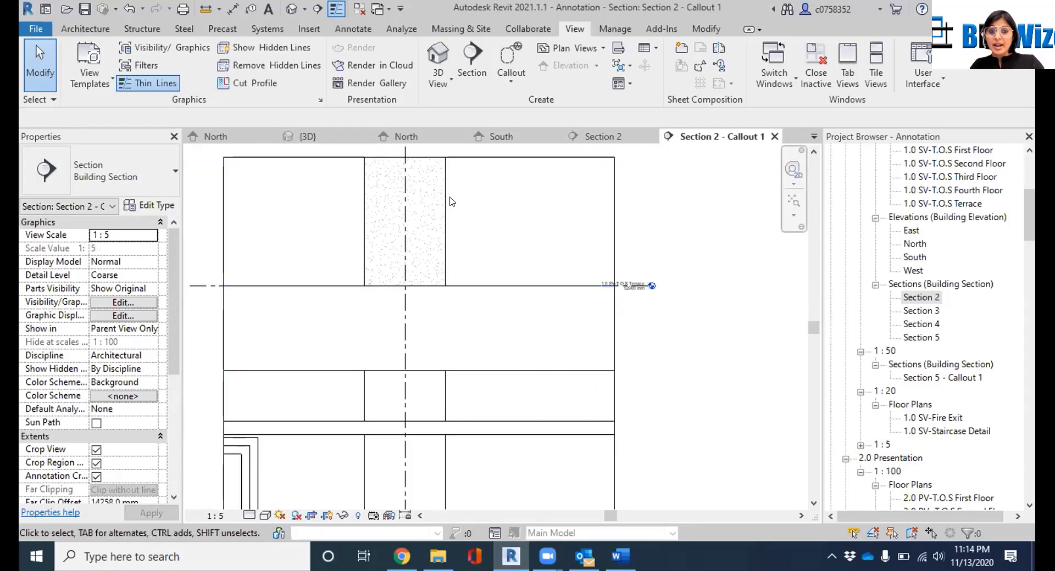
left_click(250, 83)
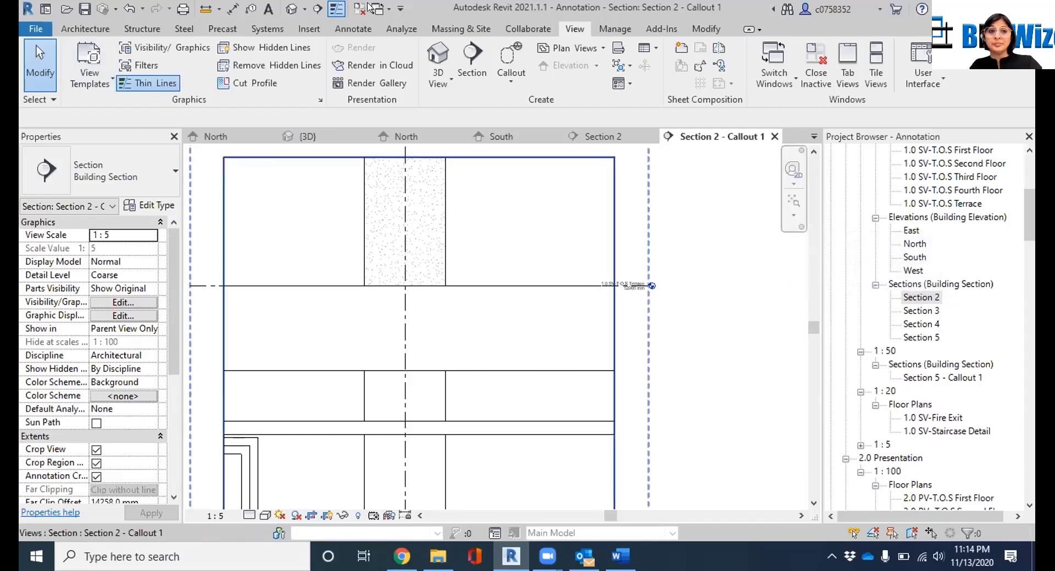
left_click(355, 33)
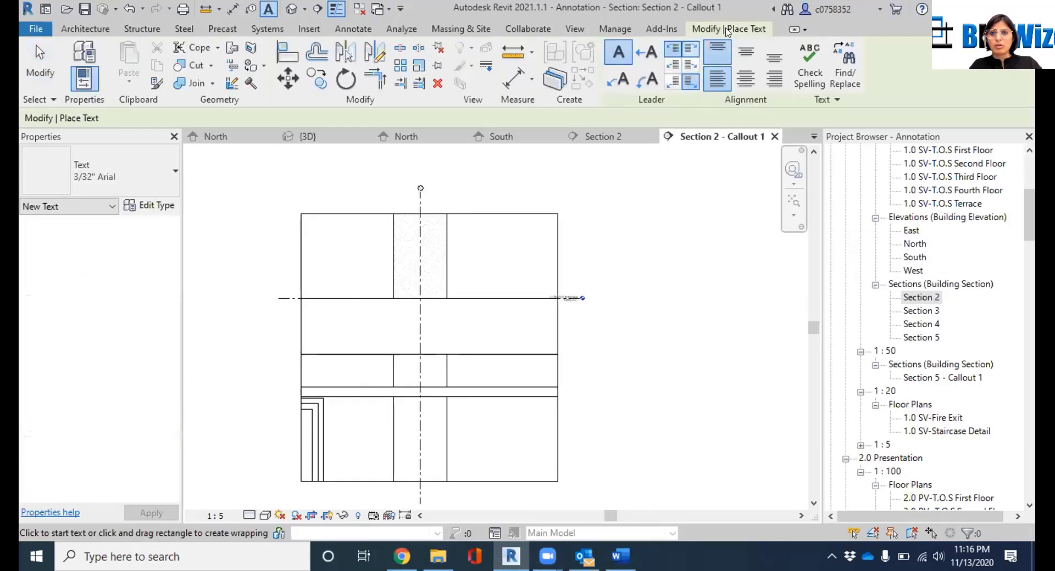
key("Escape")
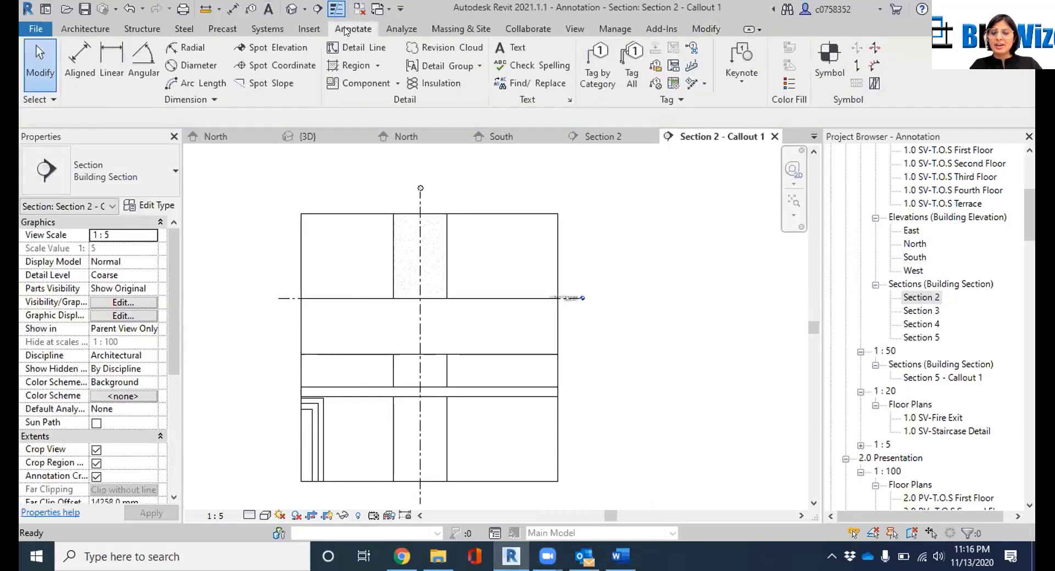
Place a text note reading "Top Of Roof" with a two-segment leader pointing to the terrace floor's top edge beside the column
left_click(520, 49)
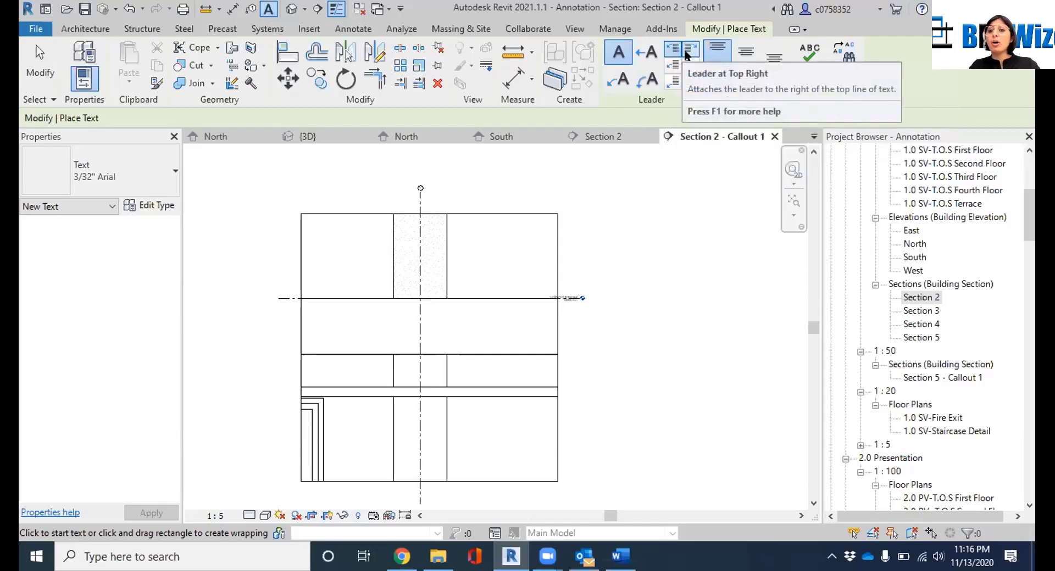
left_click(619, 79)
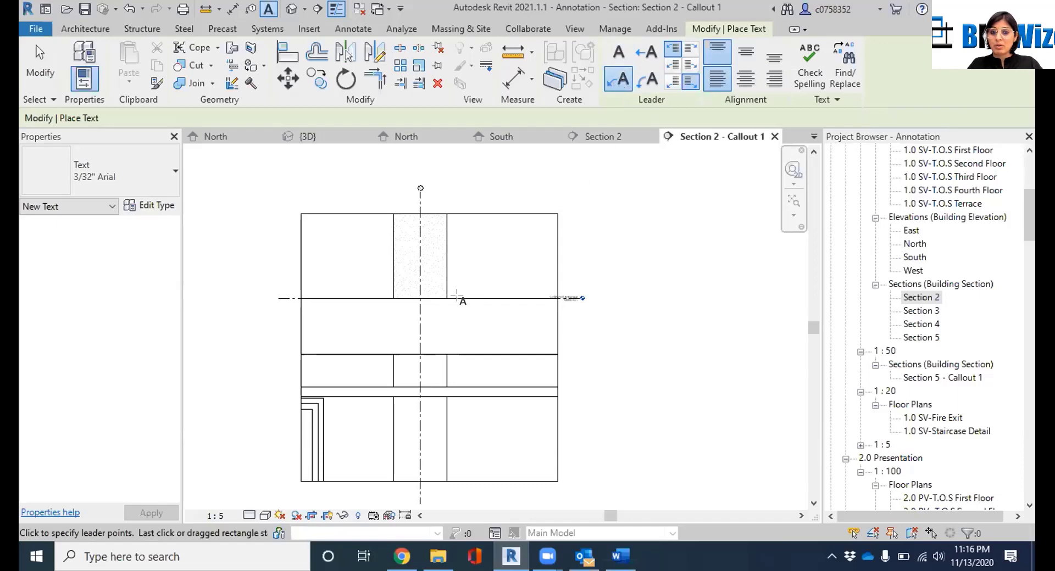
scroll(456, 296, "up", 4)
left_click(476, 295)
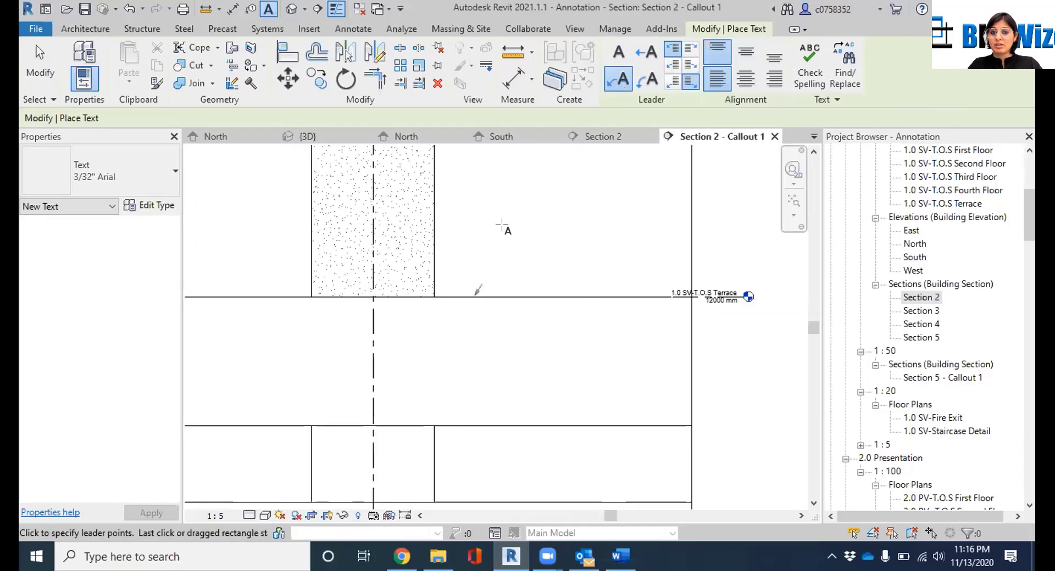
left_click(528, 201)
left_click(713, 208)
middle_click_drag(666, 234, 445, 290)
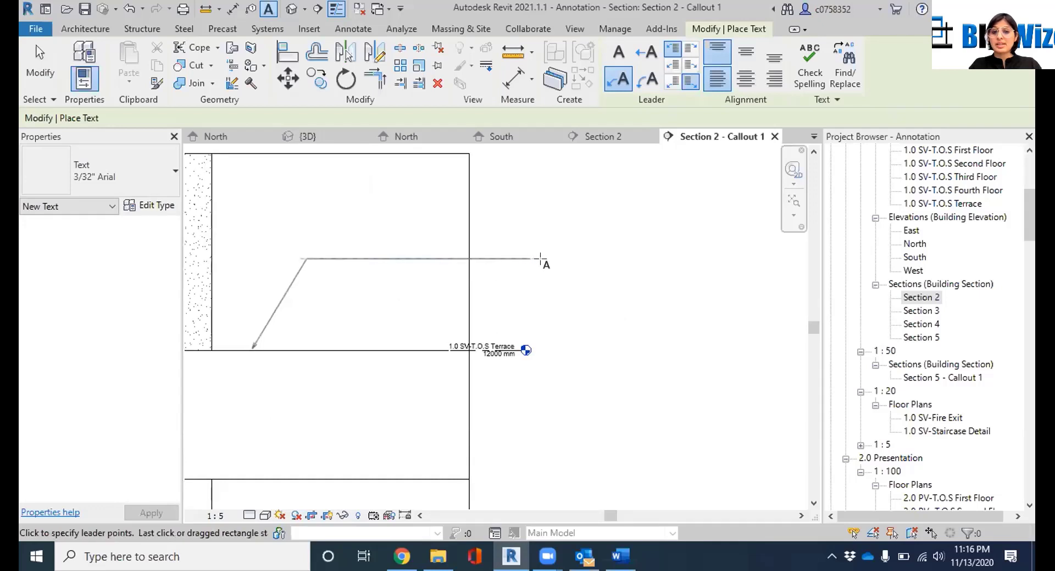
left_click(622, 259)
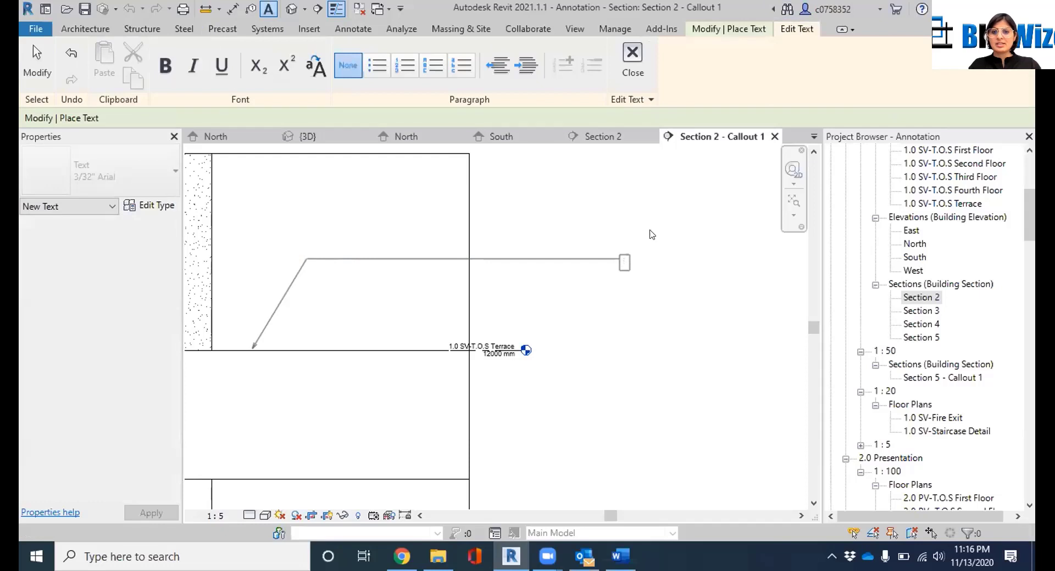
type("To")
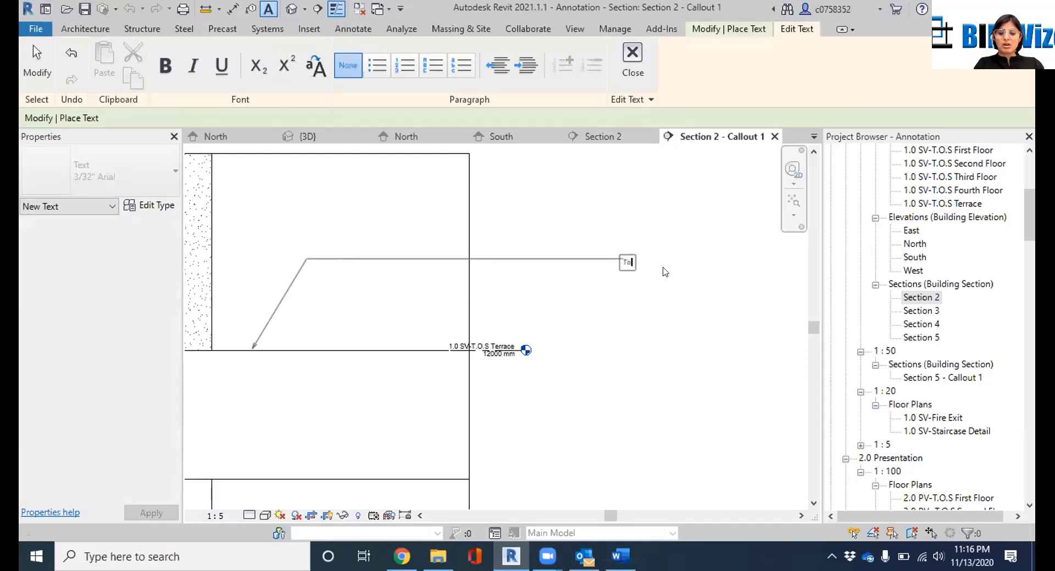
type("p O")
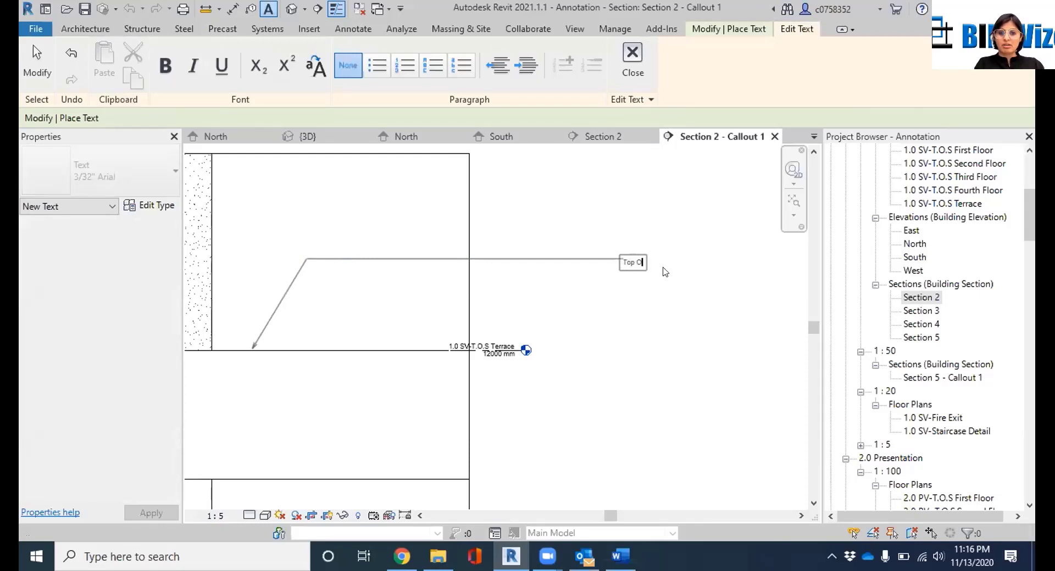
type("f Roof")
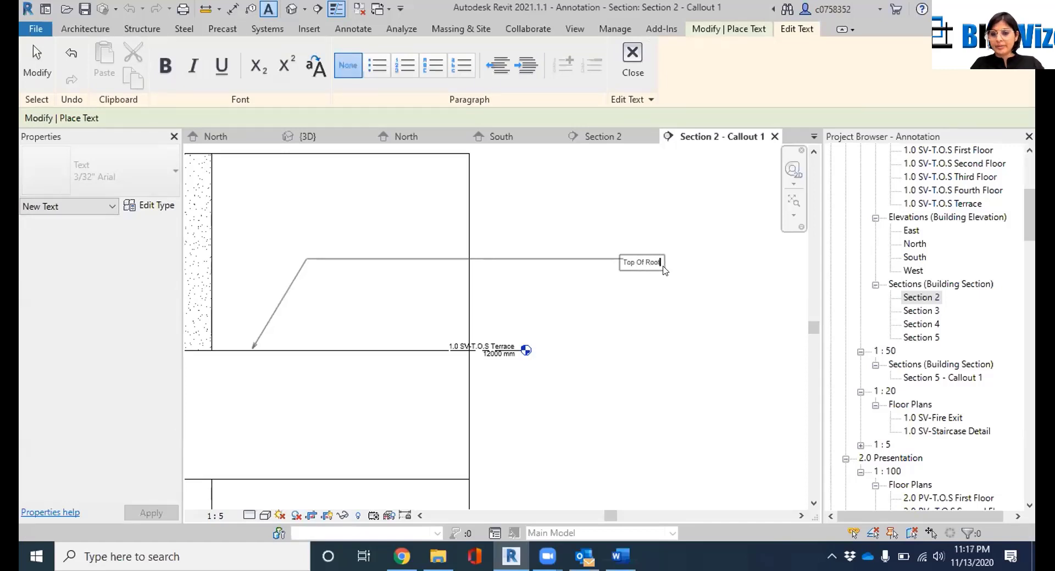
key("Return")
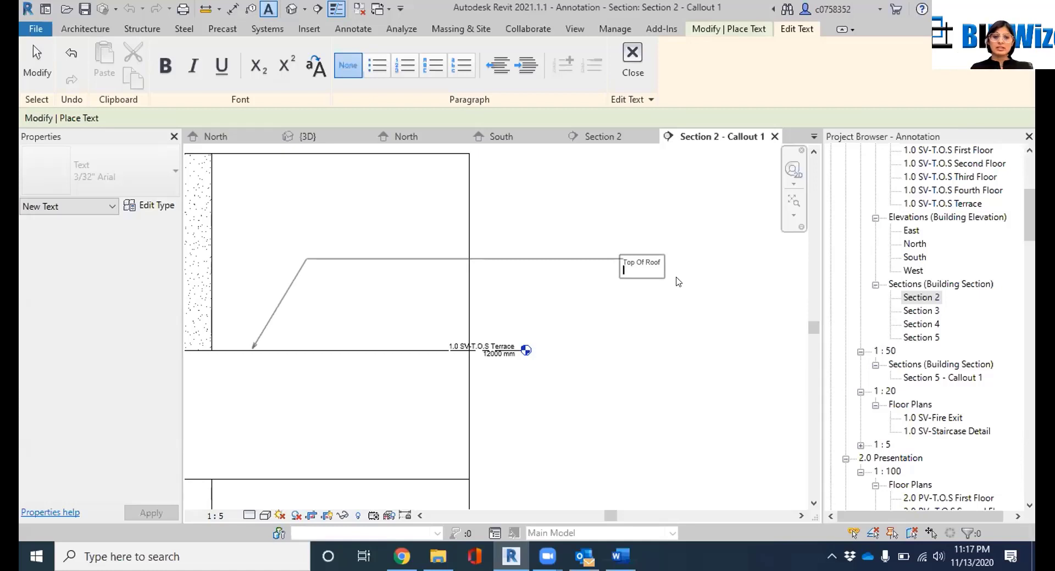
Set the callout view's detail level to Fine to show the floor layers
scroll(605, 329, "down", 3)
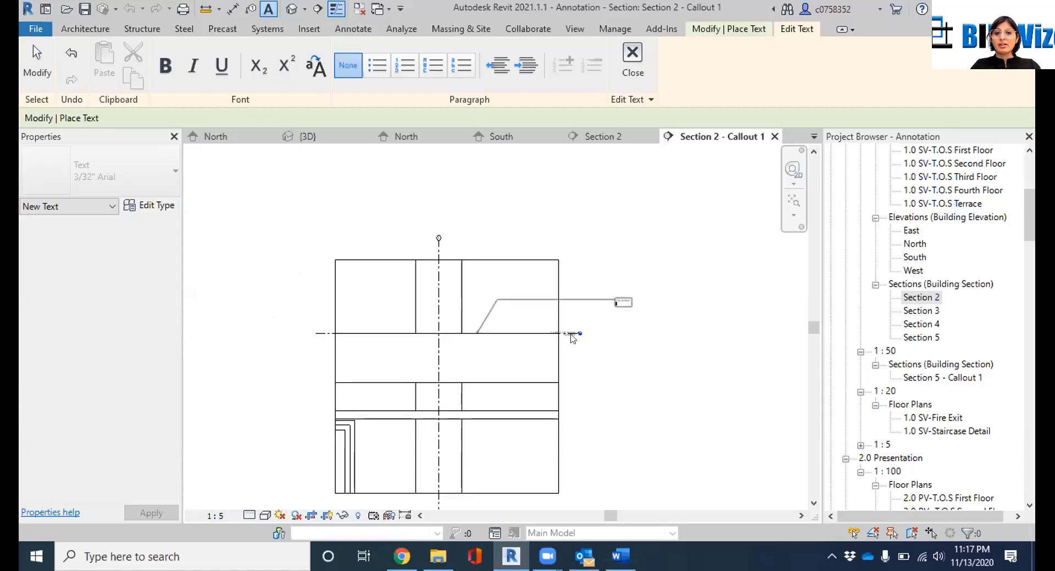
left_click(249, 515)
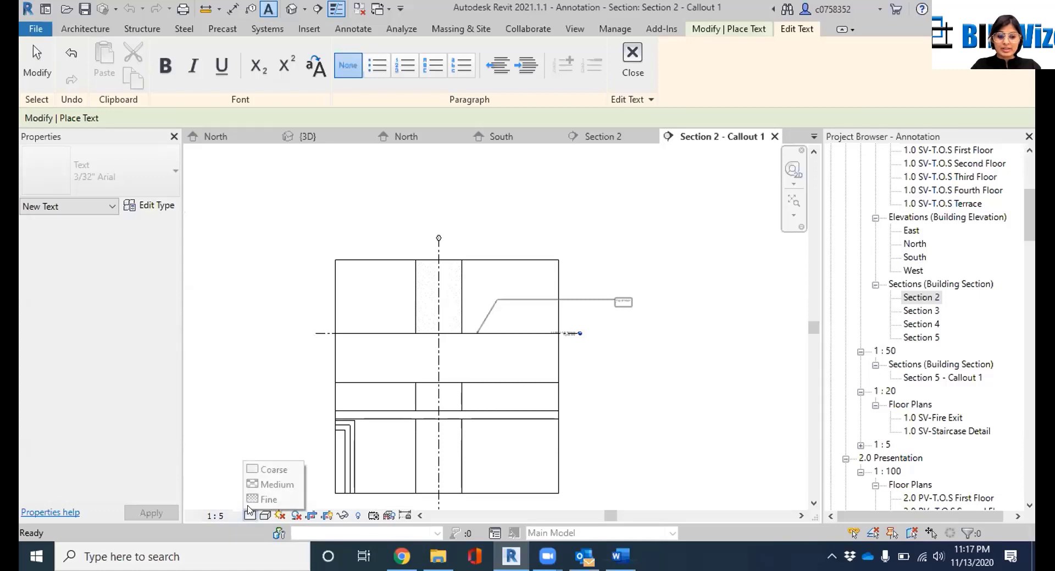
left_click(261, 498)
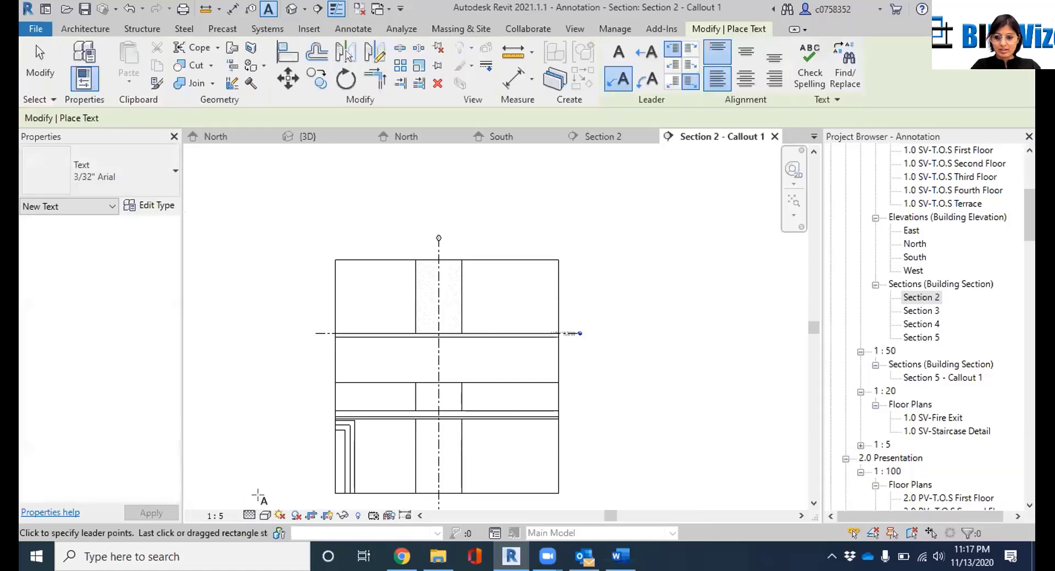
scroll(541, 319, "up", 3)
scroll(361, 379, "down", 2)
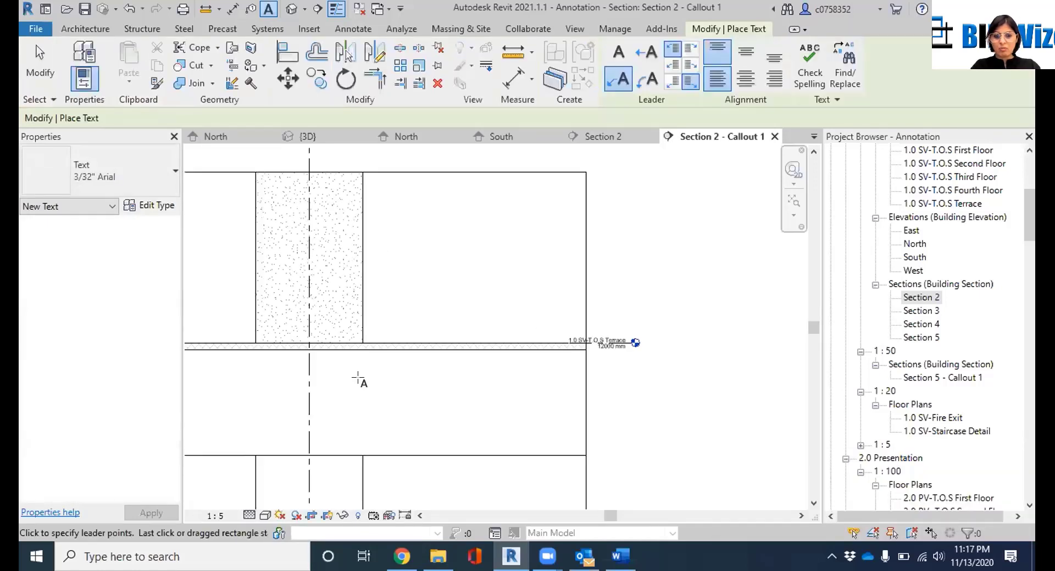
scroll(358, 379, "down", 1)
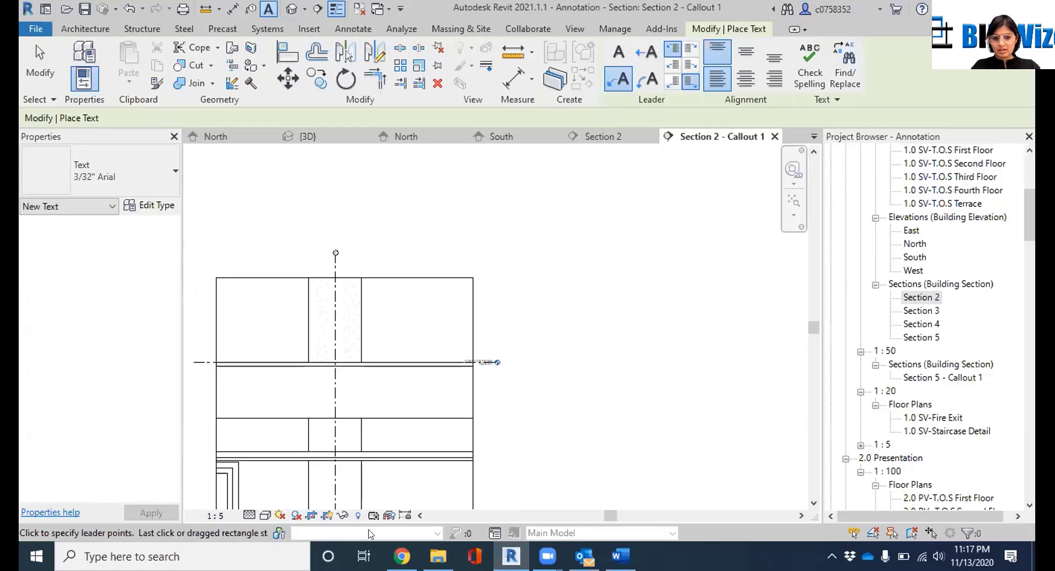
key("Escape")
key("Escape")
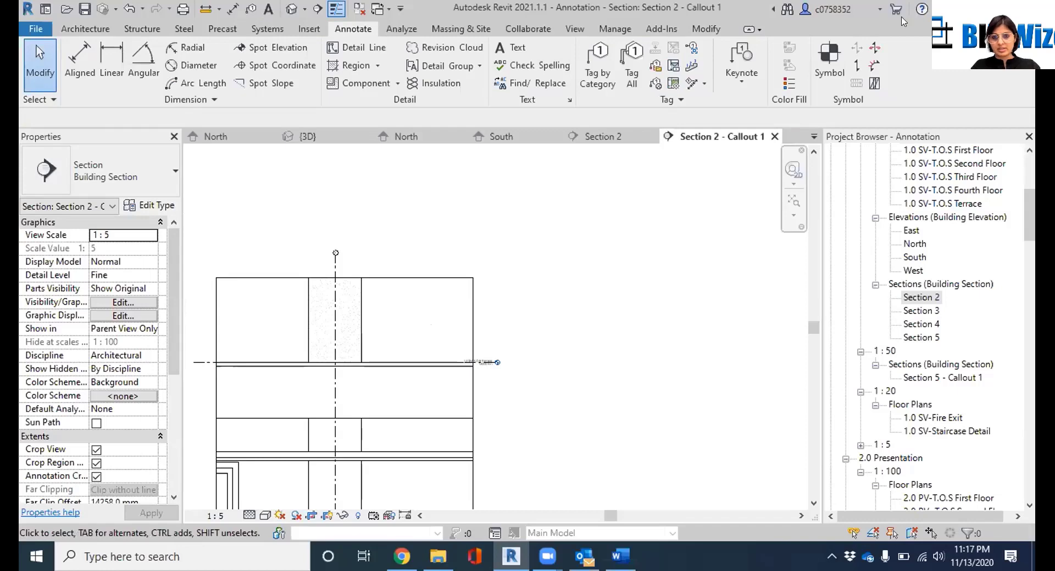
left_click(476, 307)
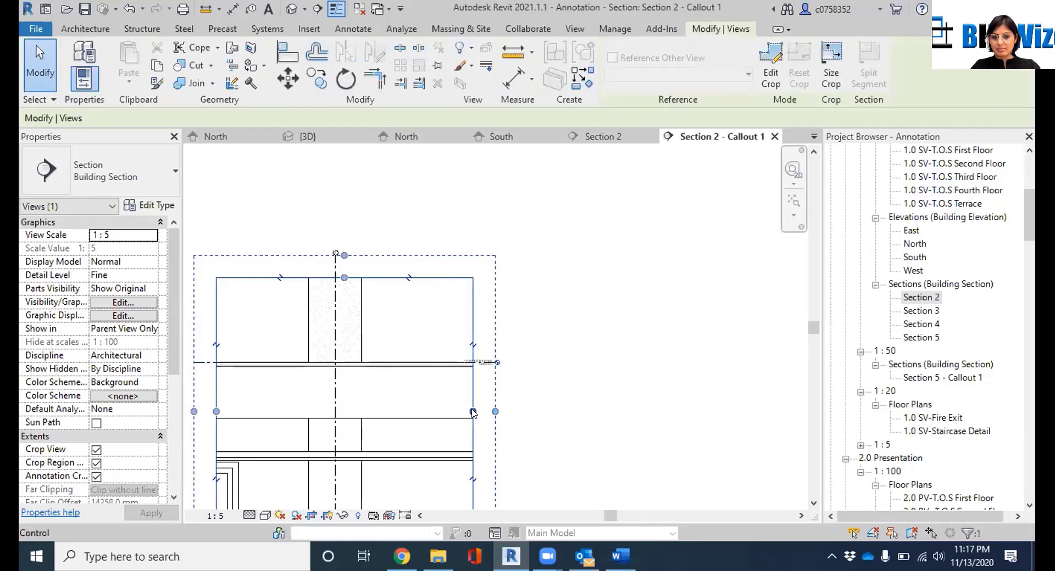
left_click(703, 415)
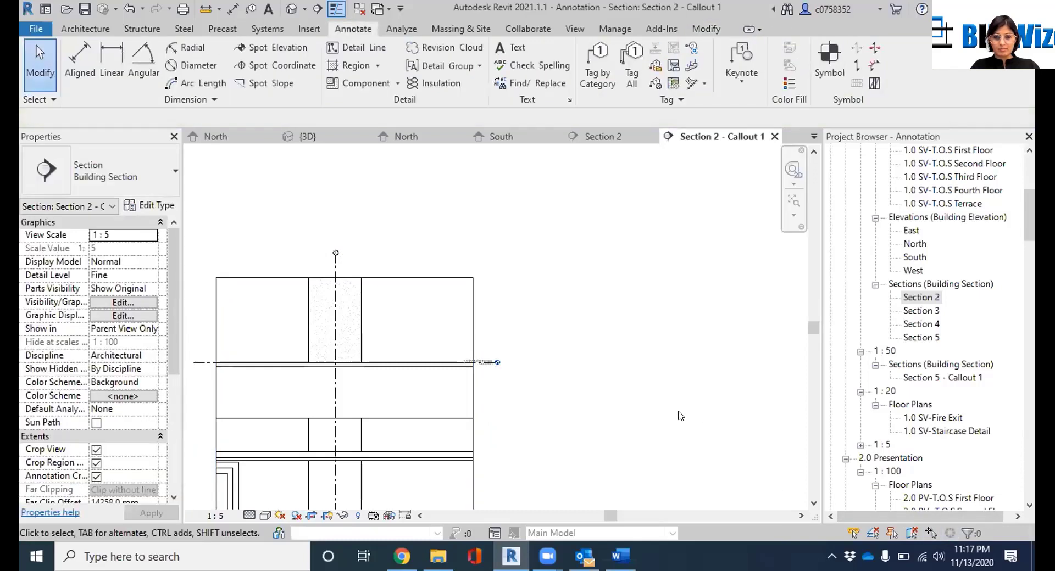
Review the project's warnings, expanding the overlapping room separation lines group, and close the list
left_click(575, 29)
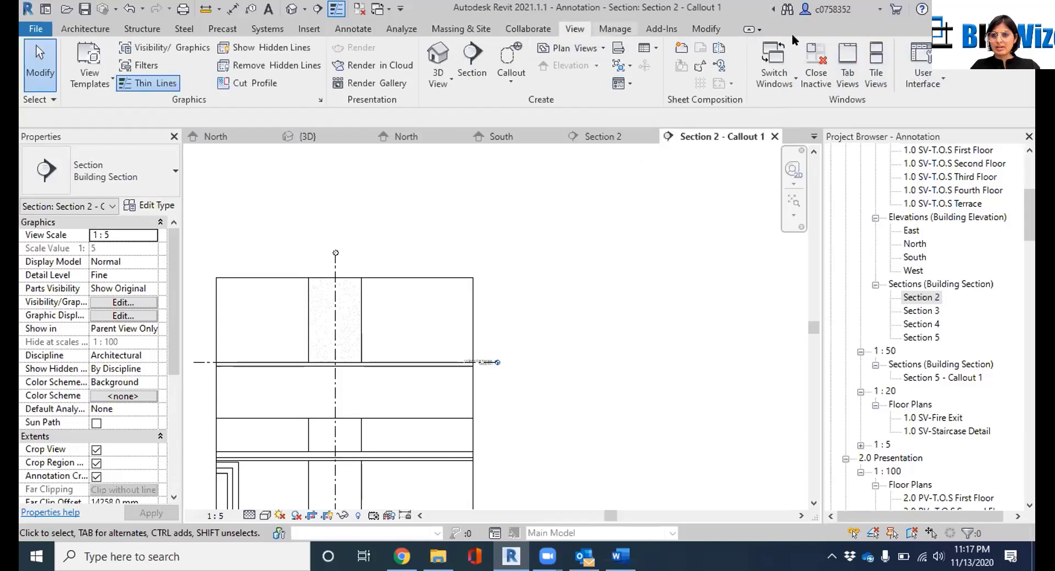
left_click(615, 29)
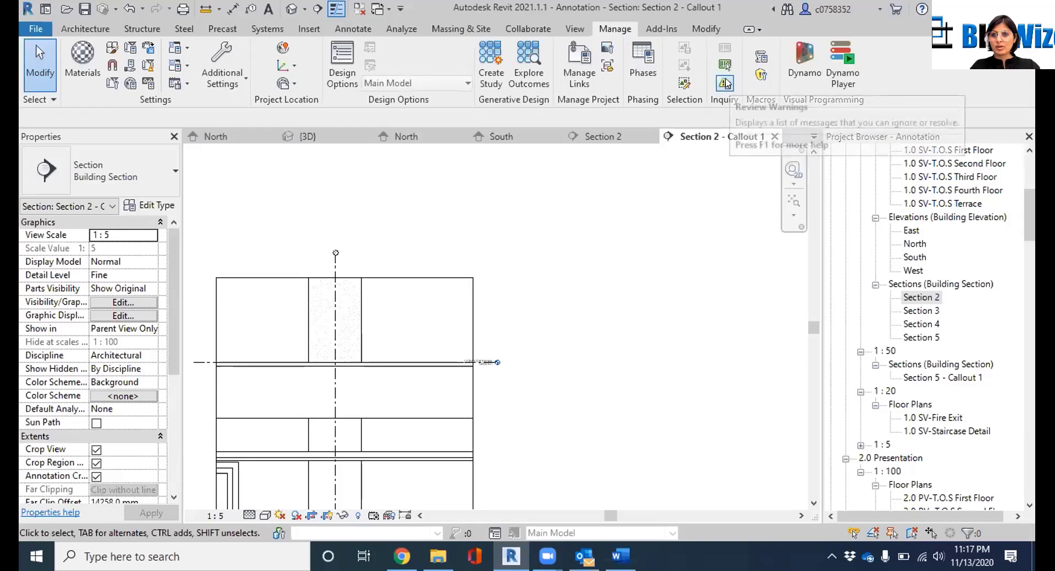
left_click(726, 84)
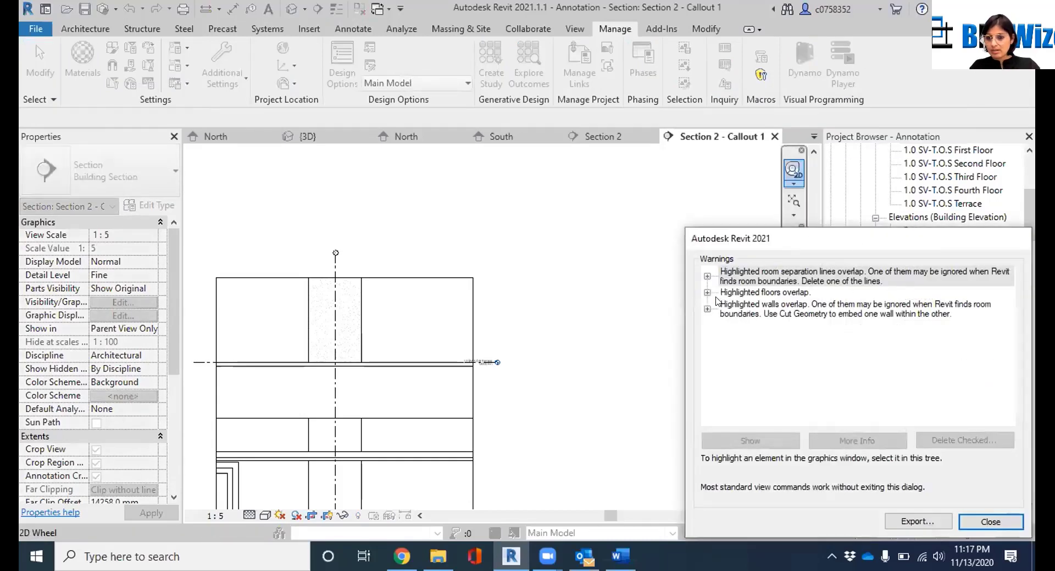
left_click(707, 292)
left_click(707, 292)
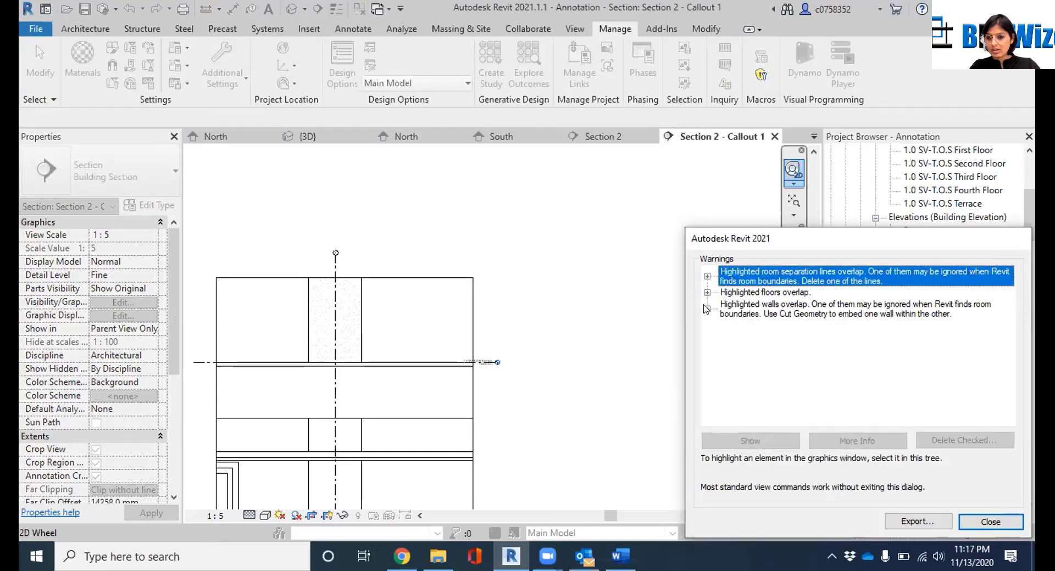
left_click(707, 276)
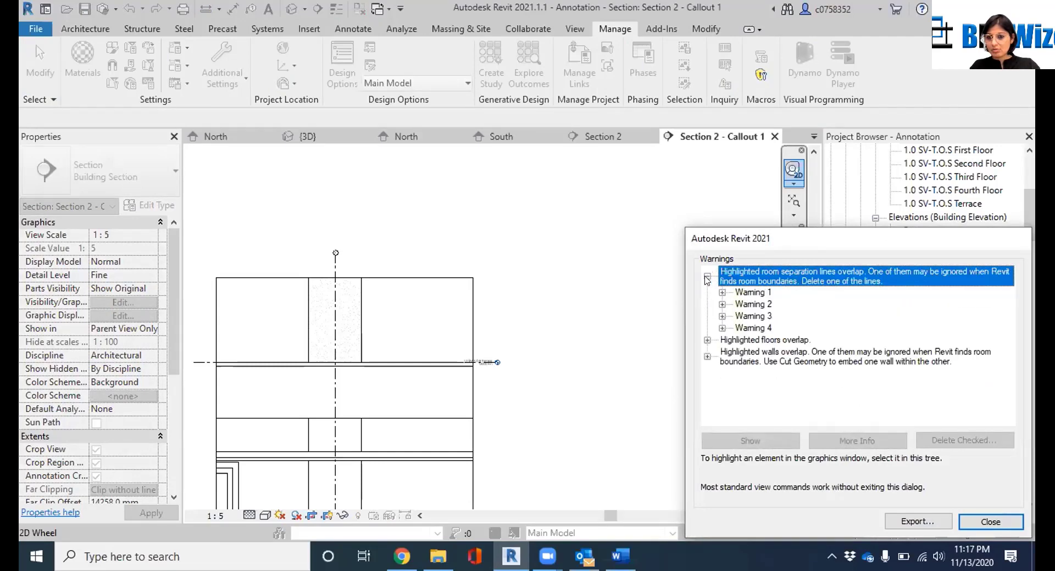
left_click(707, 277)
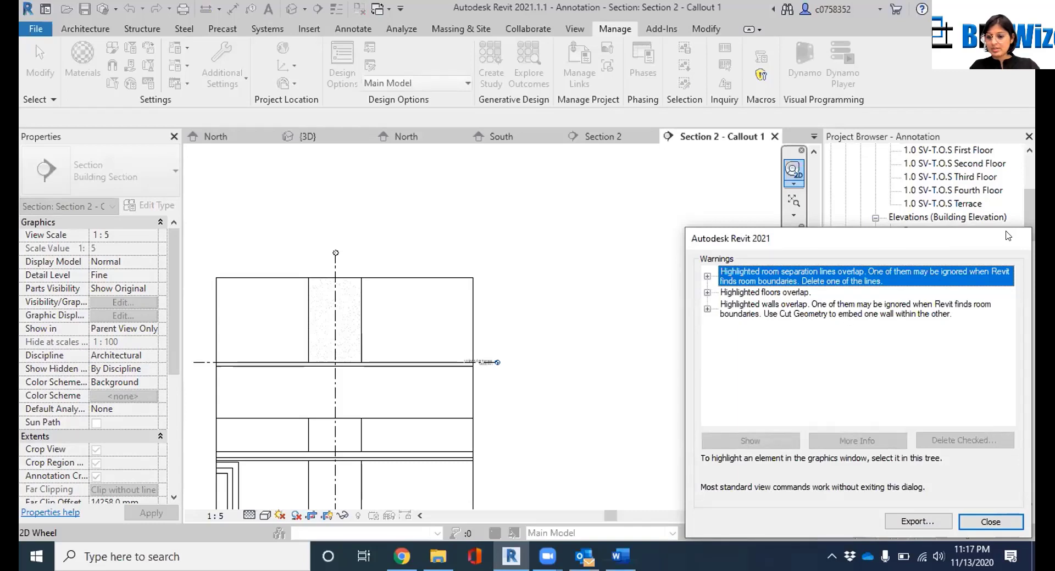
left_click(990, 523)
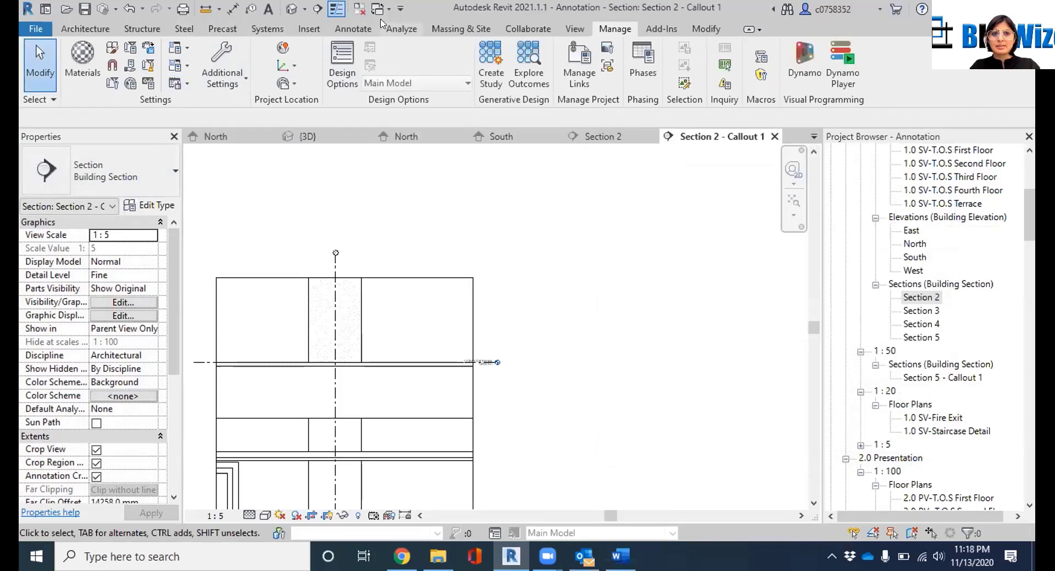
Place a text note reading "top of roof" outside the callout, with a curved leader pointing to the terrace slab
left_click(365, 29)
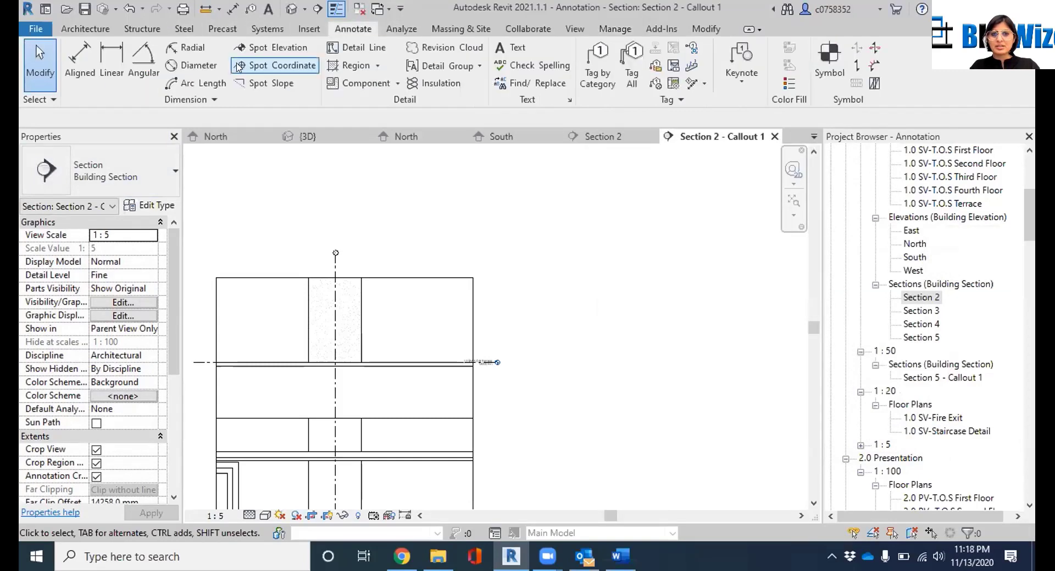
left_click(511, 48)
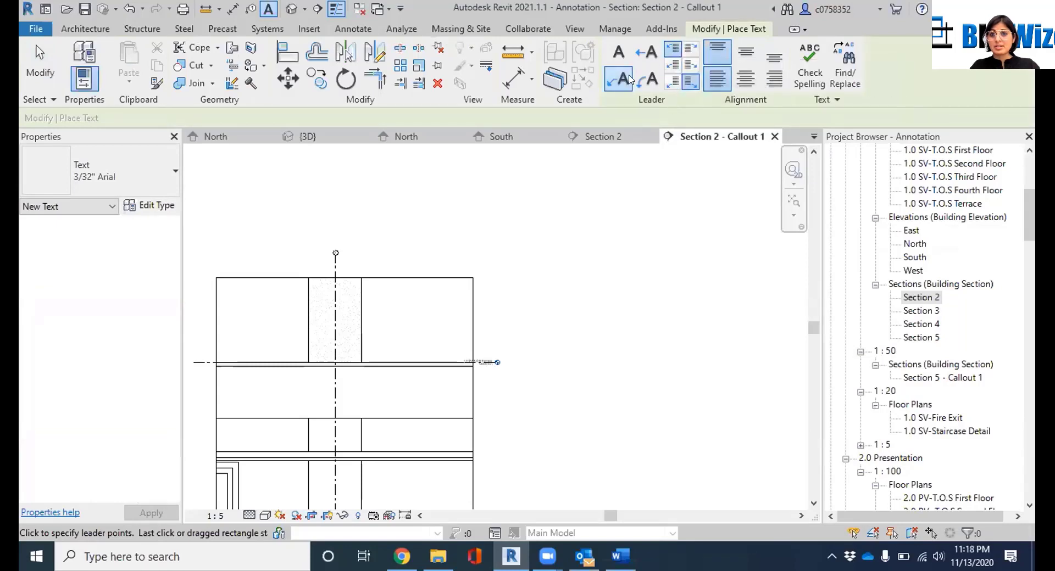
left_click(382, 359)
left_click(516, 297)
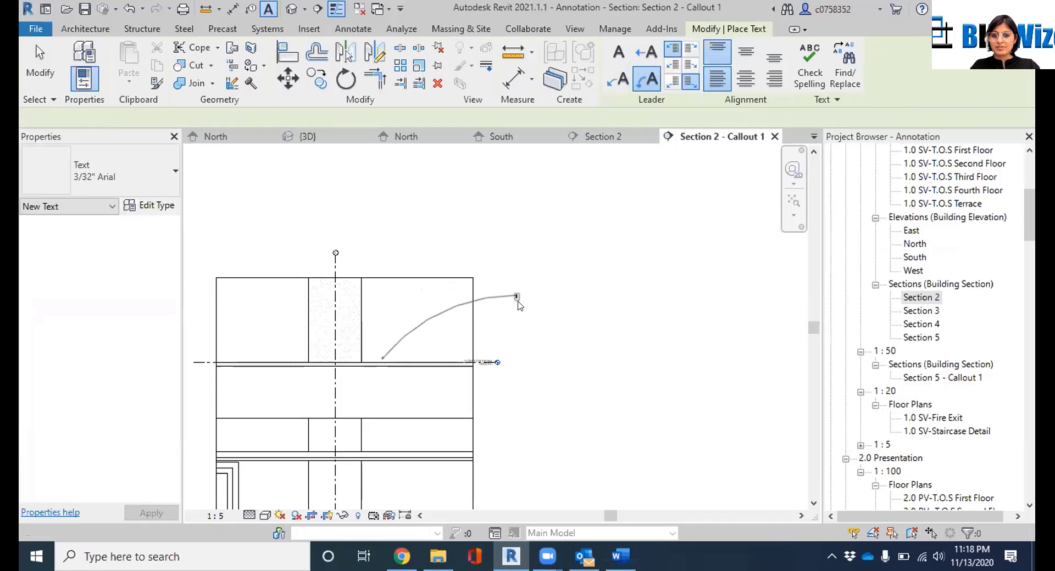
scroll(510, 318, "up", 4)
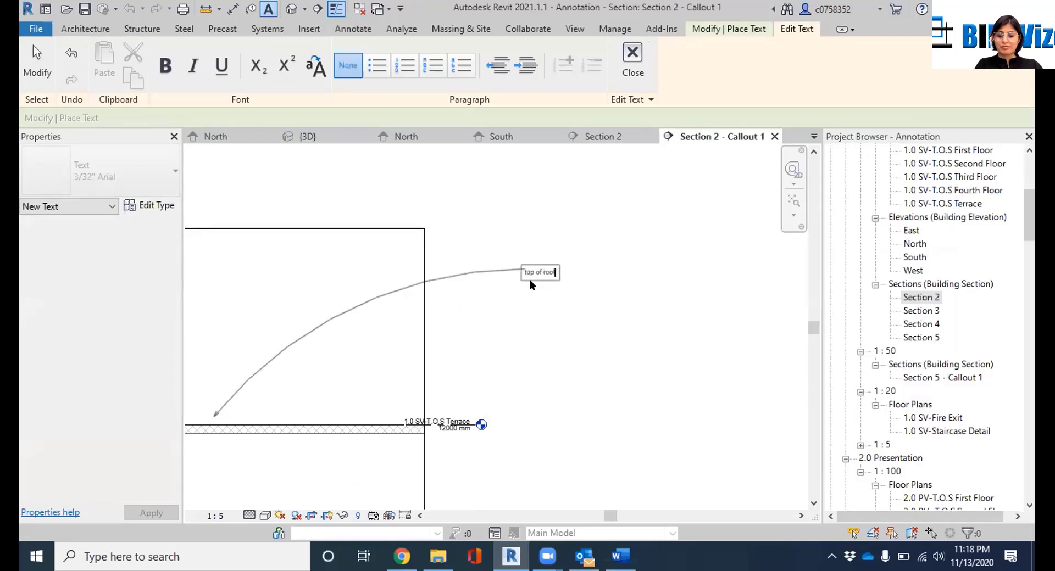
left_click(587, 313)
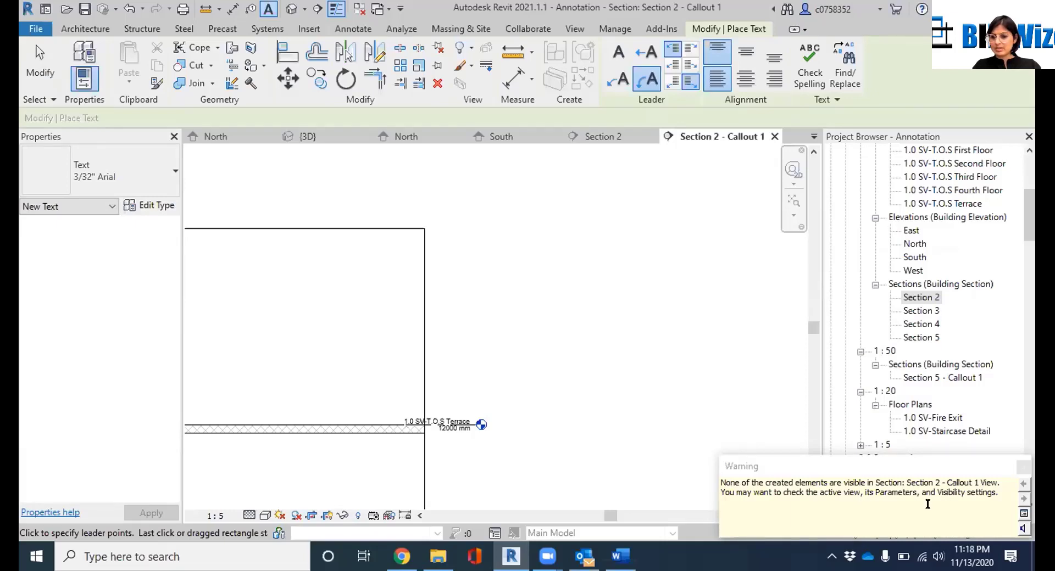
key("Escape")
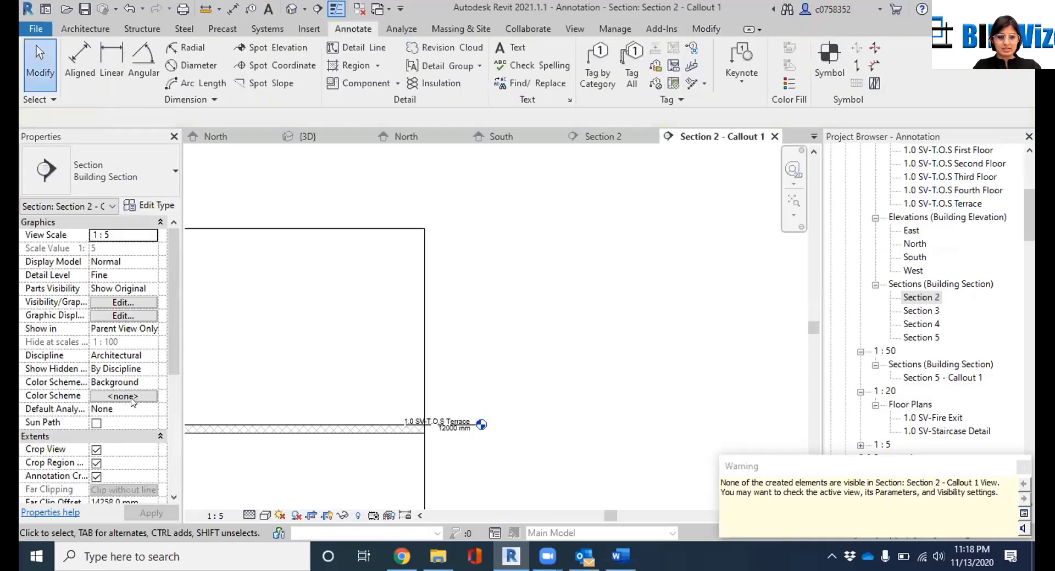
Turn off the annotation crop for the Section 2 - Callout 1 view and apply the change
scroll(116, 448, "down", 2)
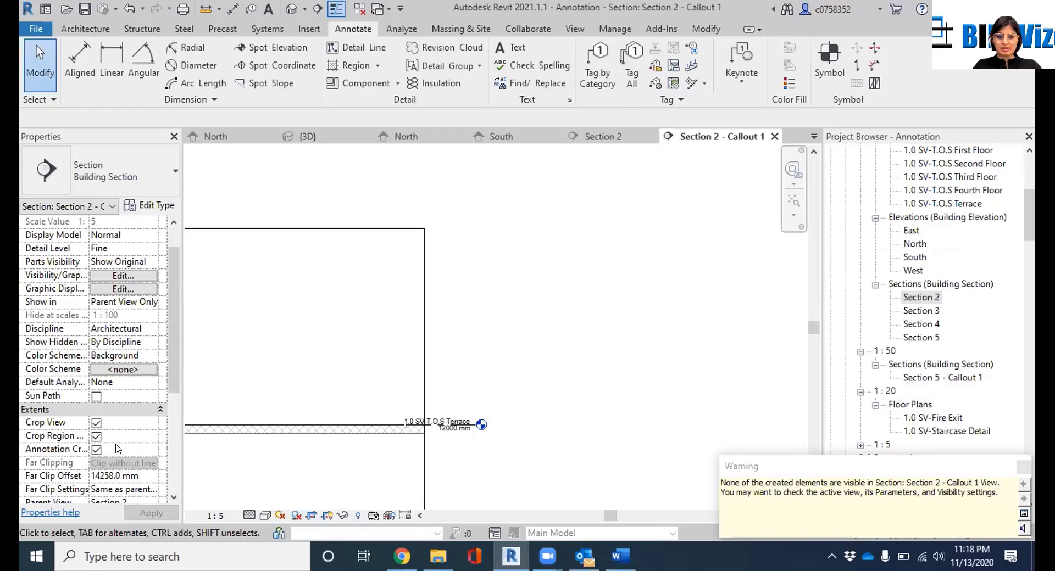
scroll(116, 449, "down", 3)
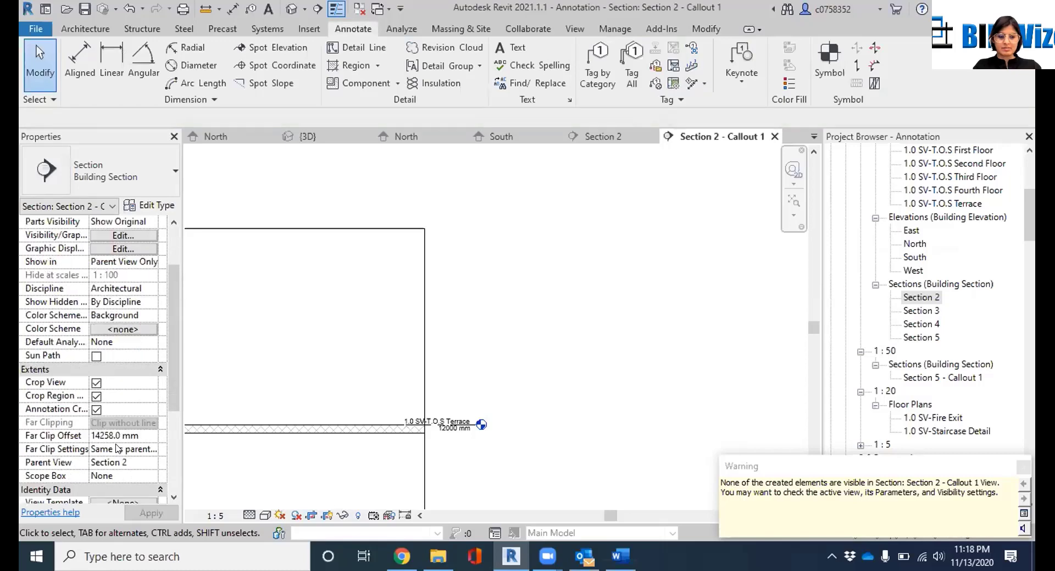
scroll(117, 449, "down", 3)
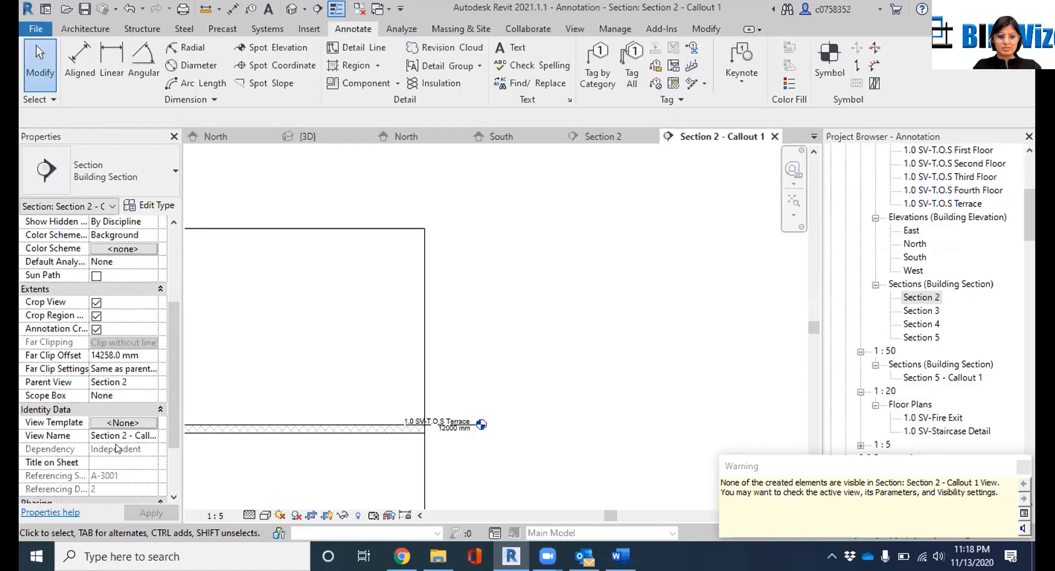
scroll(116, 449, "up", 3)
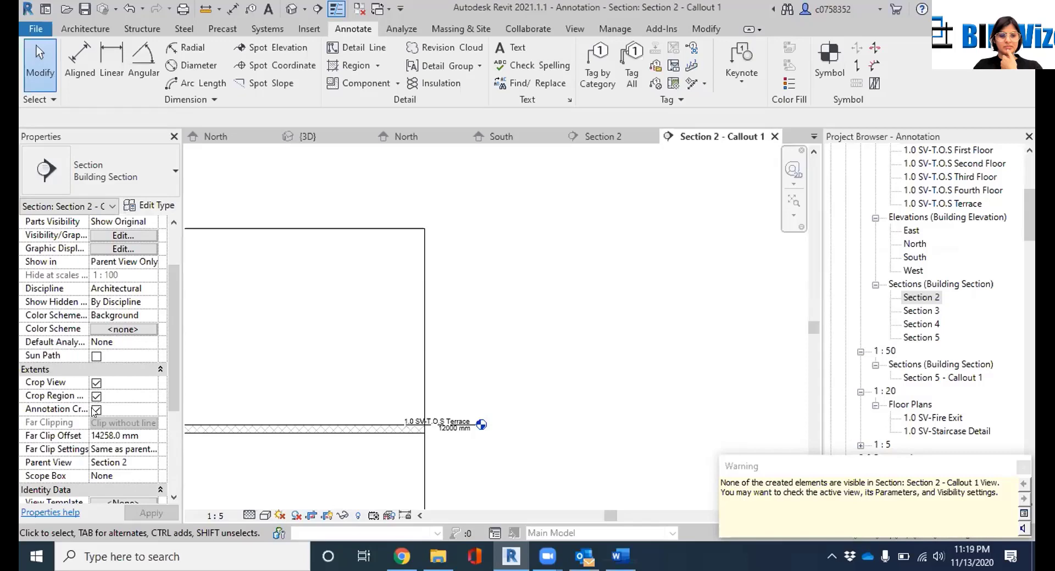
scroll(563, 272, "down", 3)
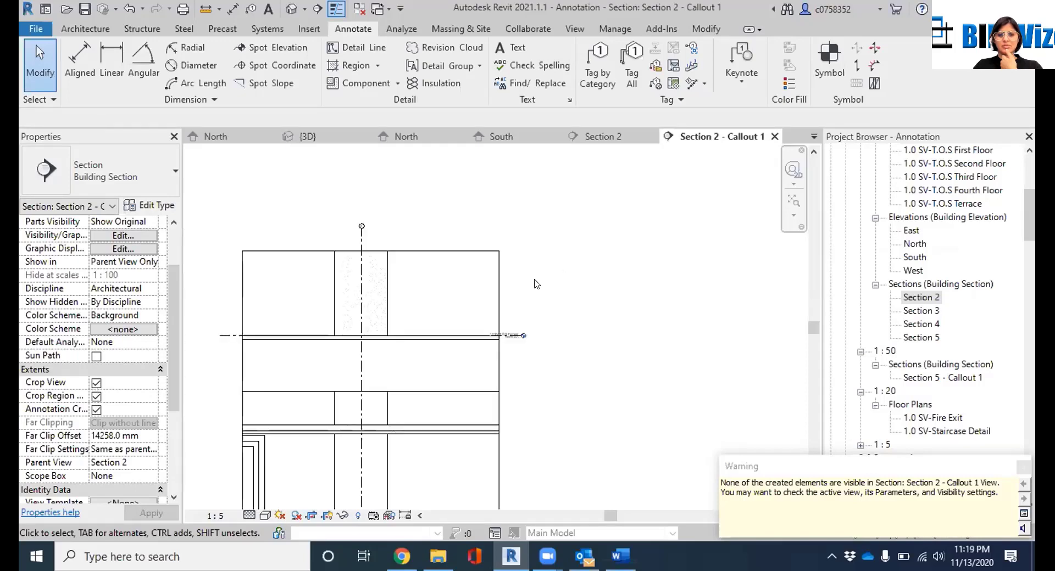
left_click(497, 302)
left_click(96, 410)
scroll(138, 512, "down", 1)
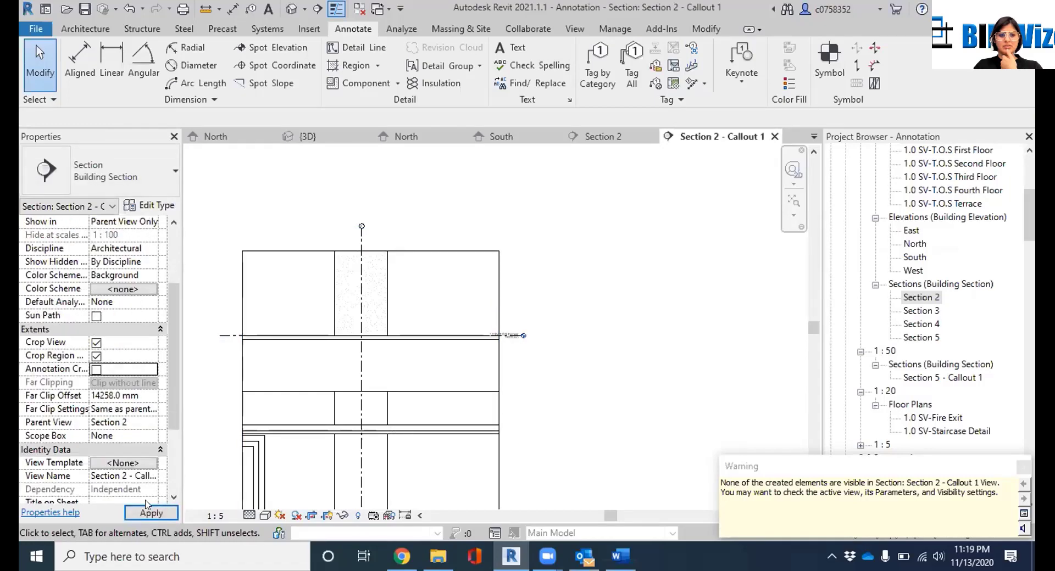
left_click(142, 512)
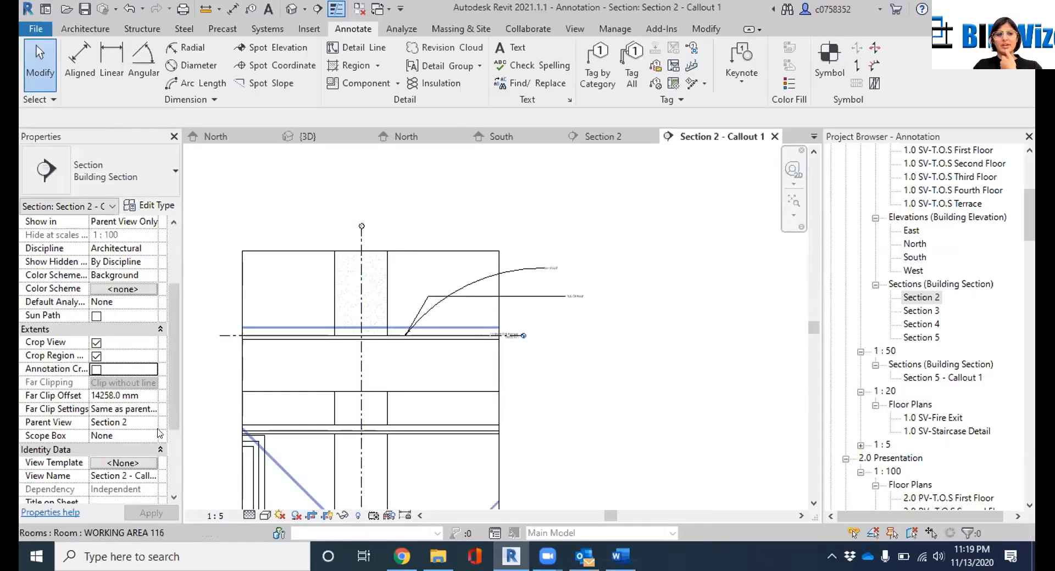
Check the type properties of the curved-leader "top of roof" note and change its text type to 1/4" Arial
scroll(93, 363, "up", 3)
scroll(93, 373, "down", 2)
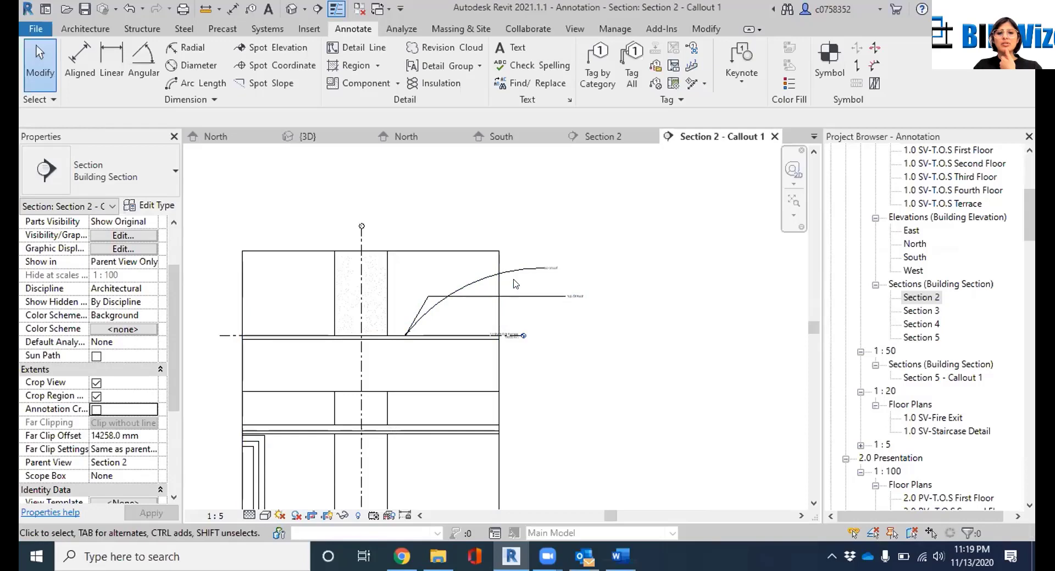
scroll(524, 279, "up", 2)
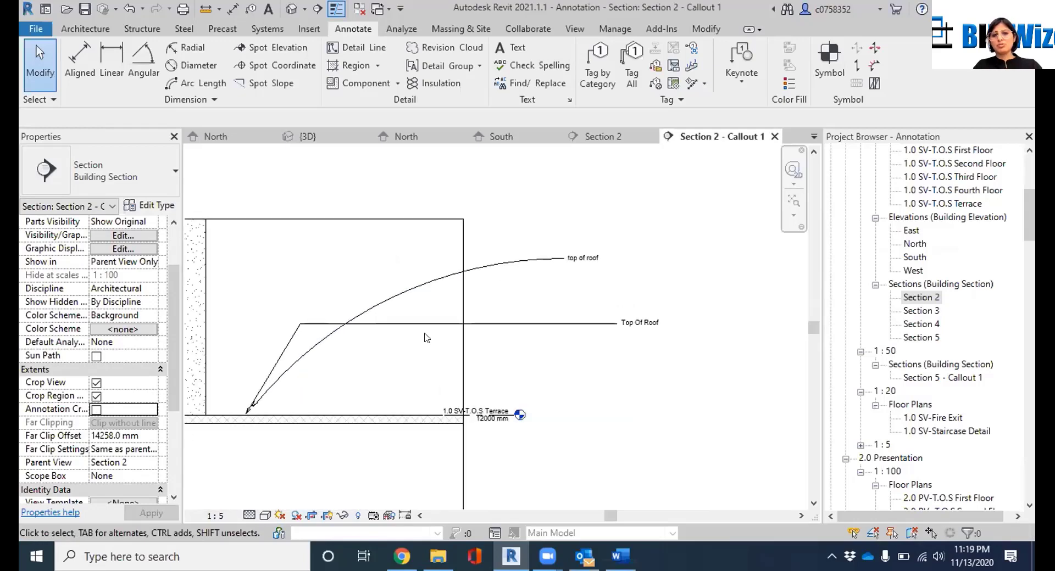
scroll(427, 338, "up", 2)
scroll(611, 250, "down", 2)
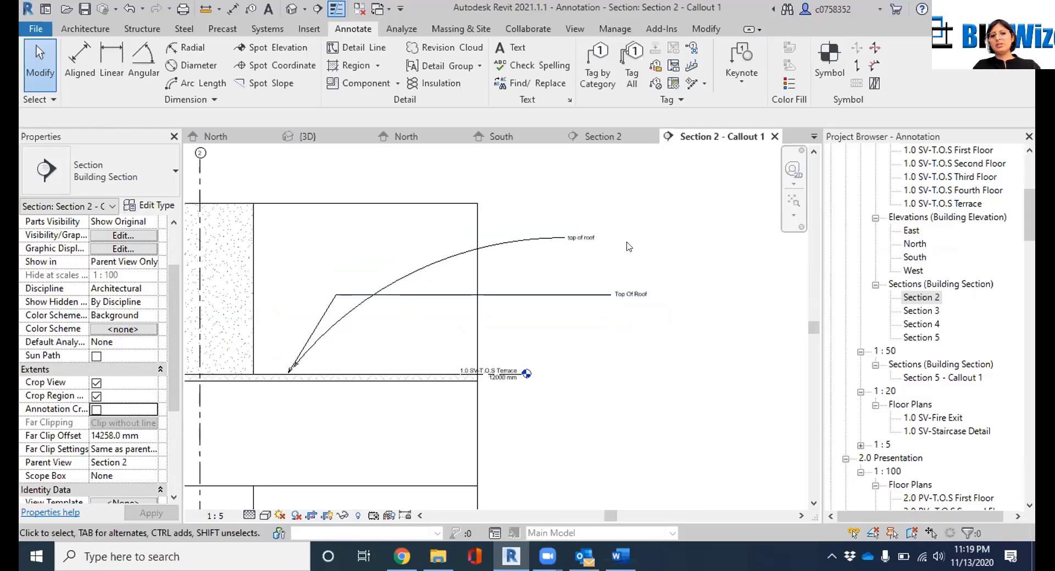
left_click(407, 278)
left_click(103, 235)
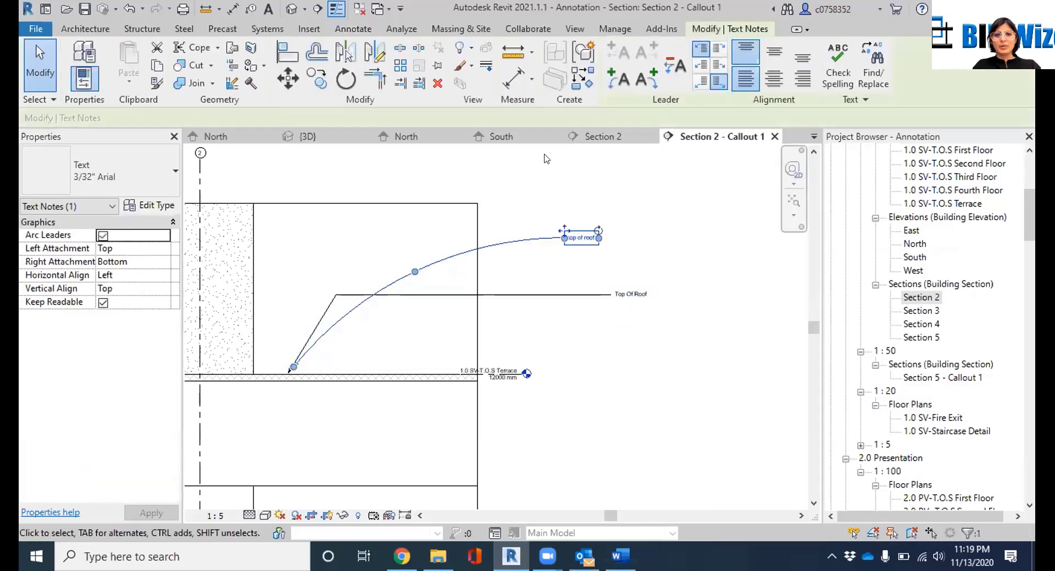
left_click(166, 160)
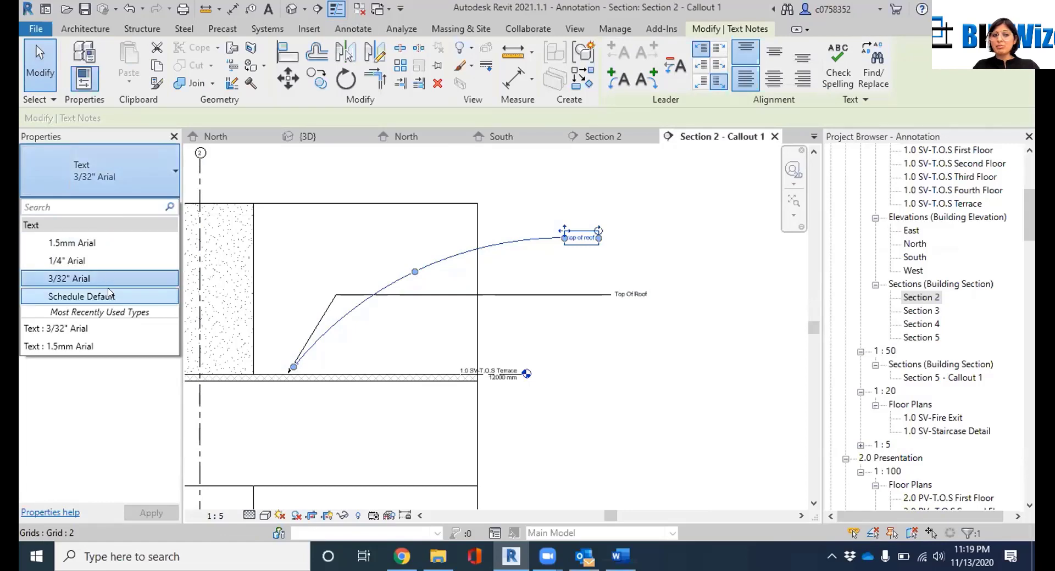
left_click(91, 426)
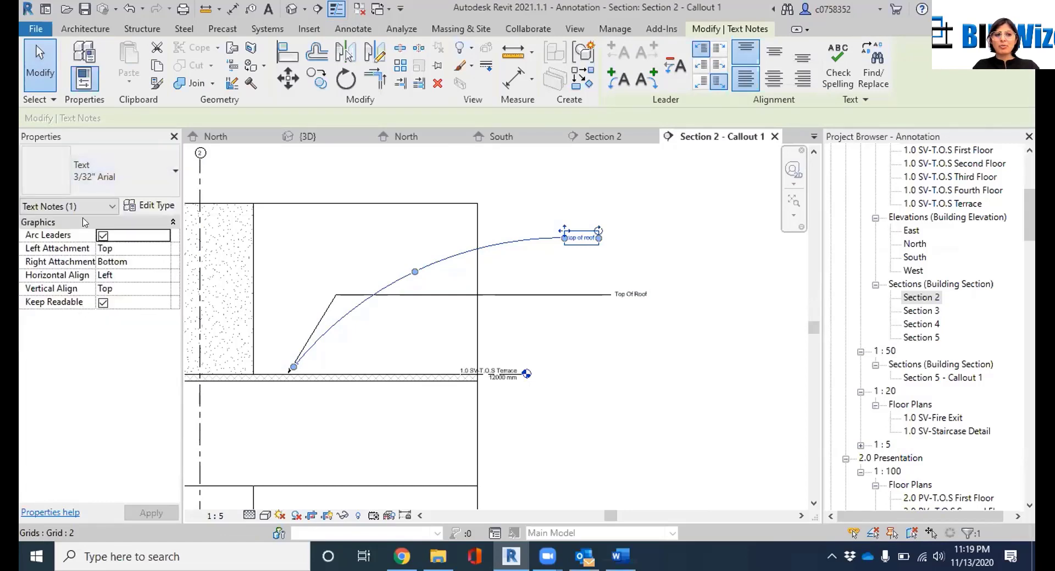
left_click(157, 207)
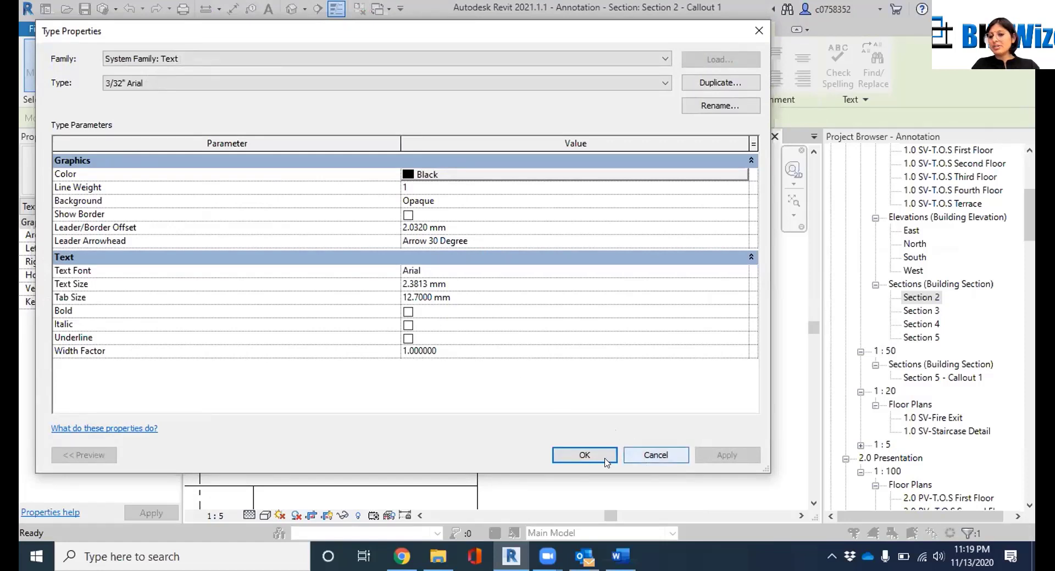
left_click(586, 457)
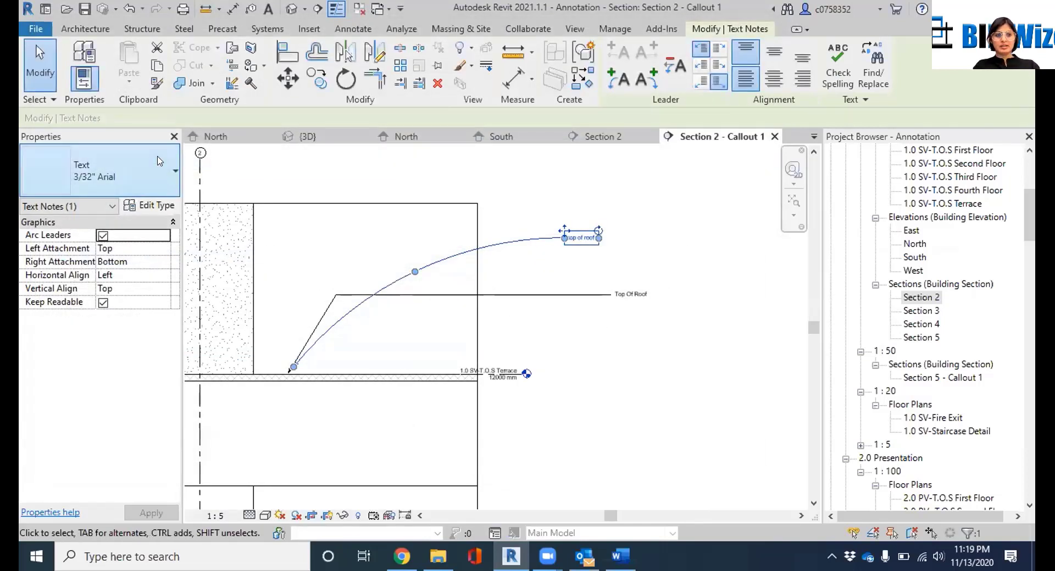
left_click(98, 170)
left_click(76, 260)
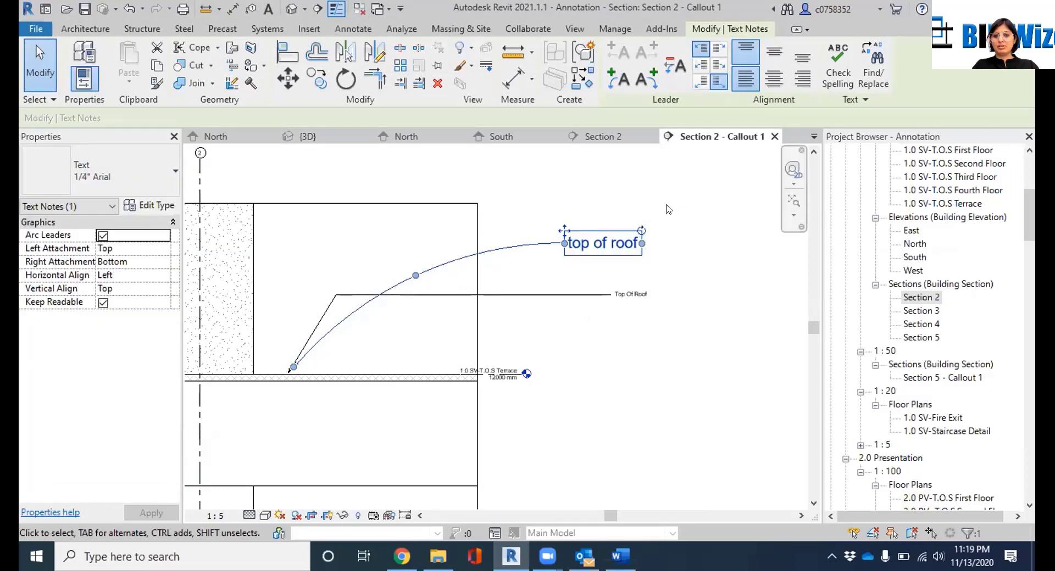
Try 1.5mm Arial on the straight-leader "Top Of Roof" note and set its text type to Schedule Default
left_click(581, 296)
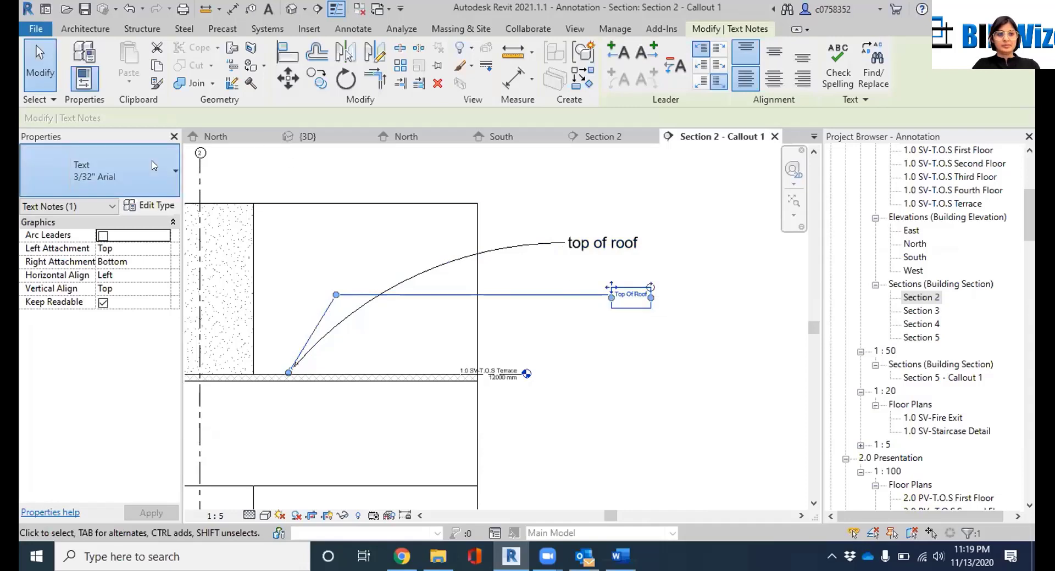
left_click(109, 175)
left_click(93, 243)
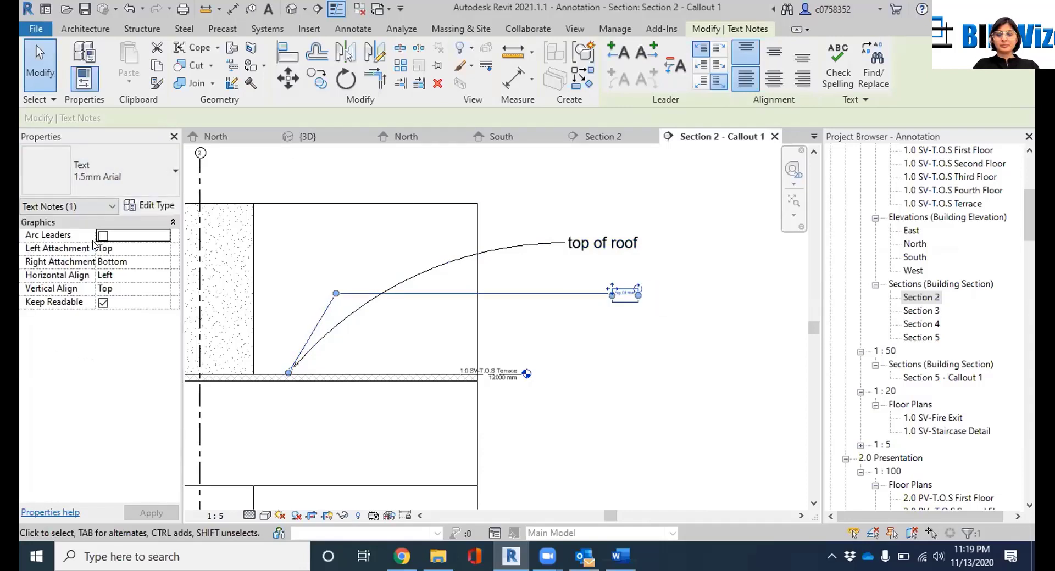
left_click(120, 195)
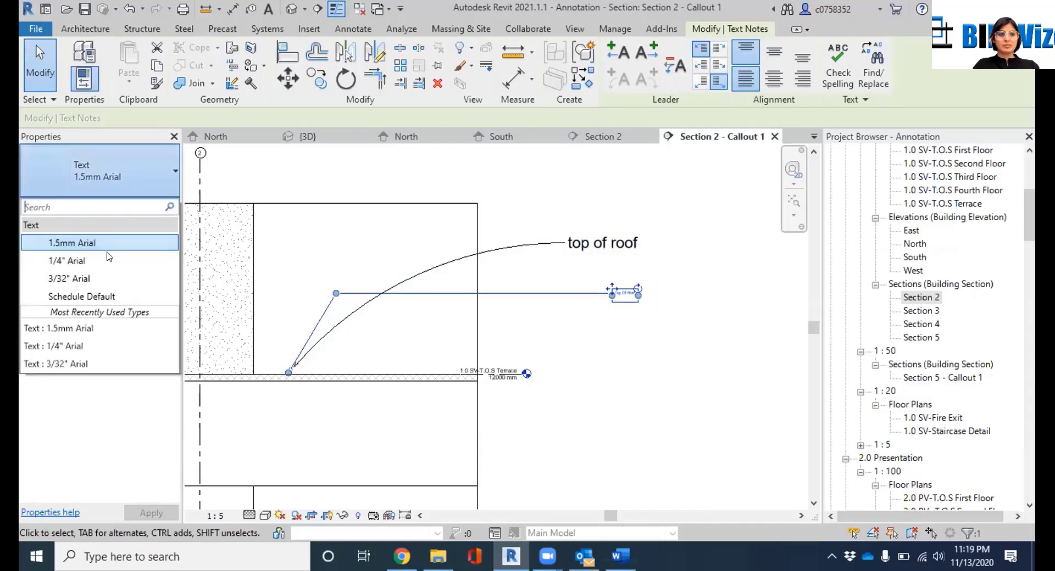
left_click(103, 295)
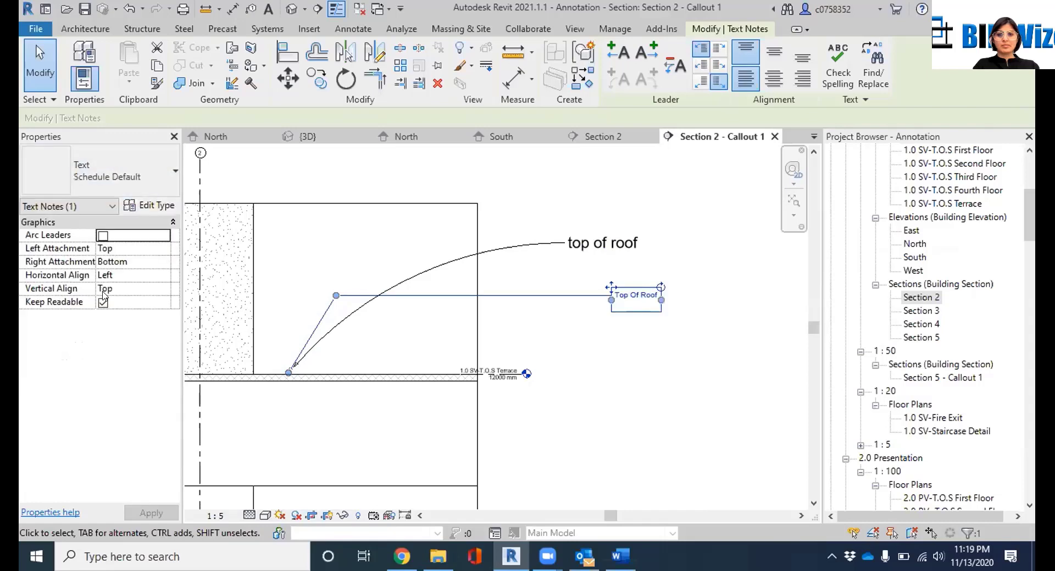
left_click(784, 403)
scroll(641, 361, "down", 1)
left_click(680, 344)
scroll(680, 344, "down", 2)
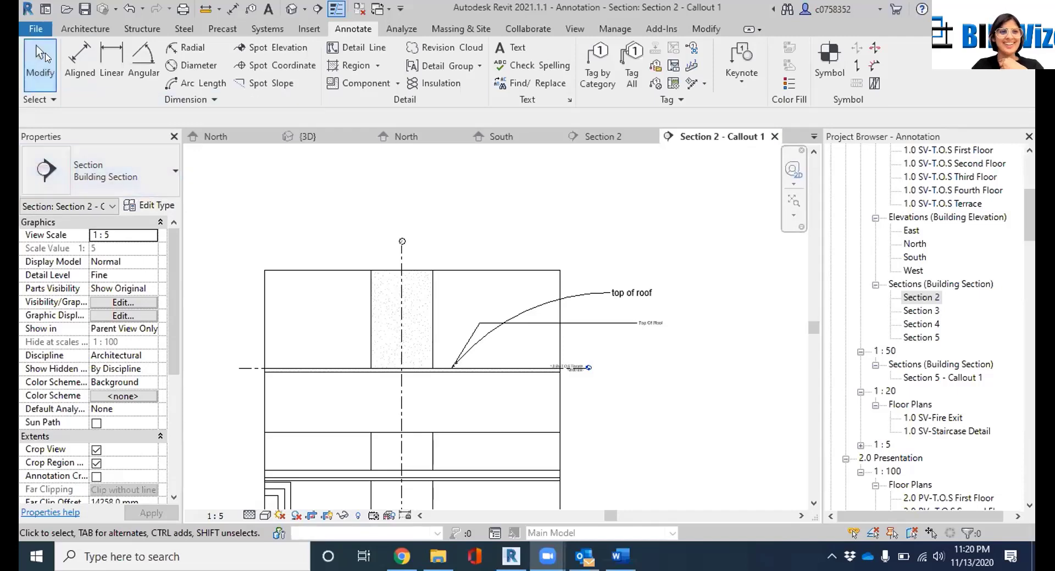
Open the first project in the recent documents list and dismiss the file-changed message
left_click(36, 30)
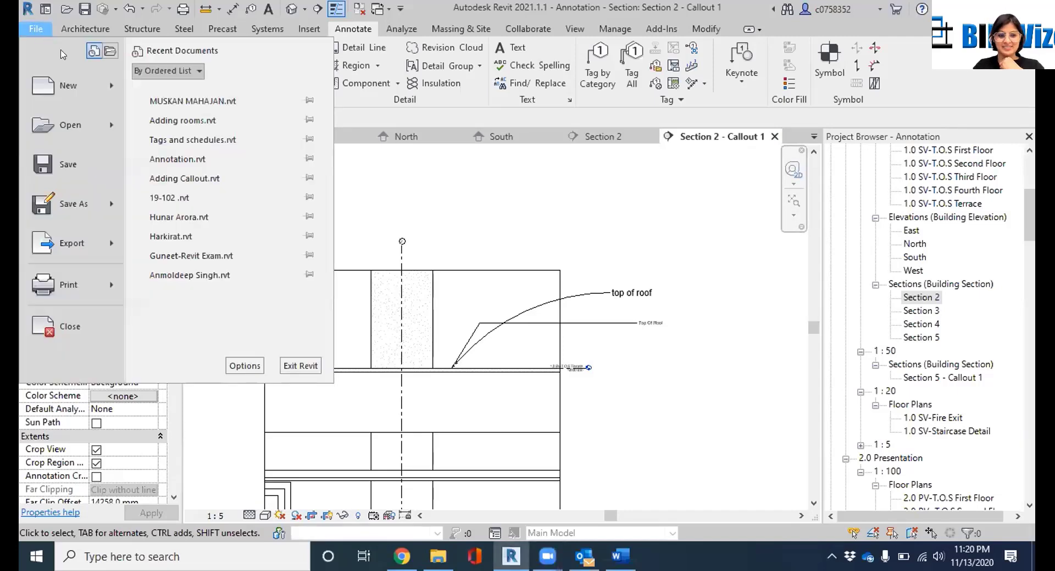
left_click(250, 104)
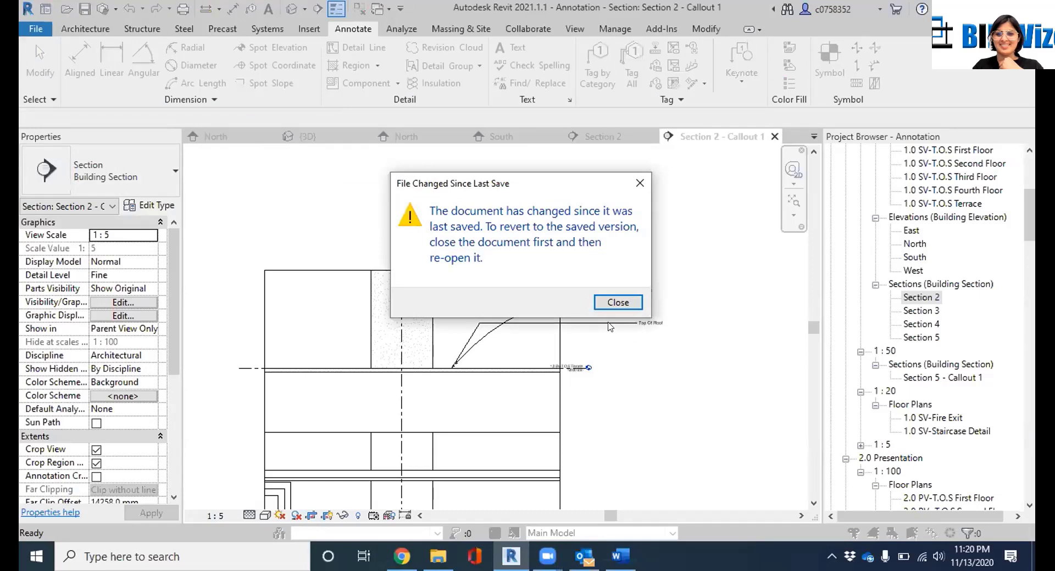
left_click(617, 303)
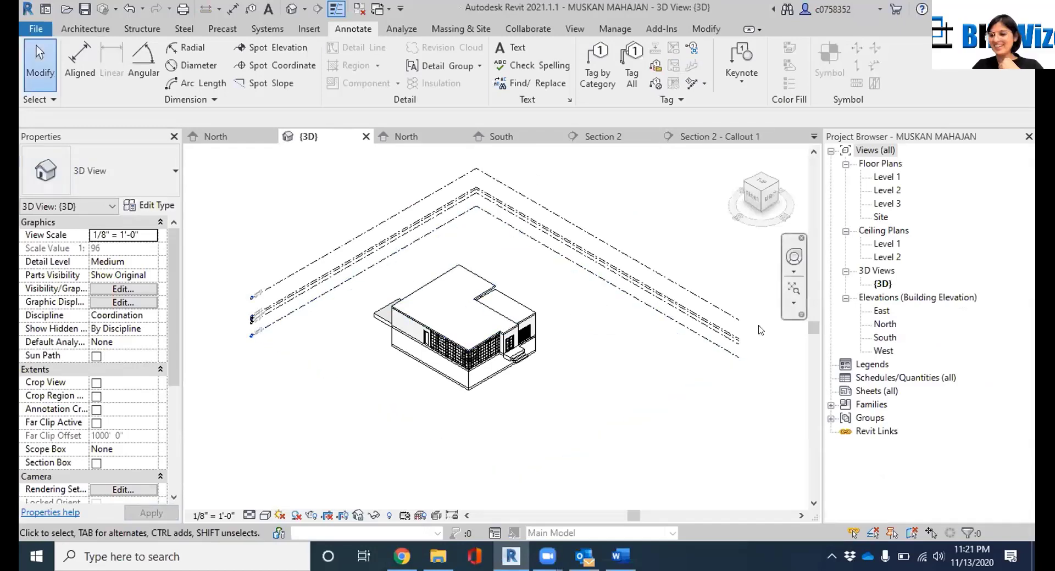
Open the North and East elevation views and delete the existing spot slope above the roof in the East elevation
double_click(883, 324)
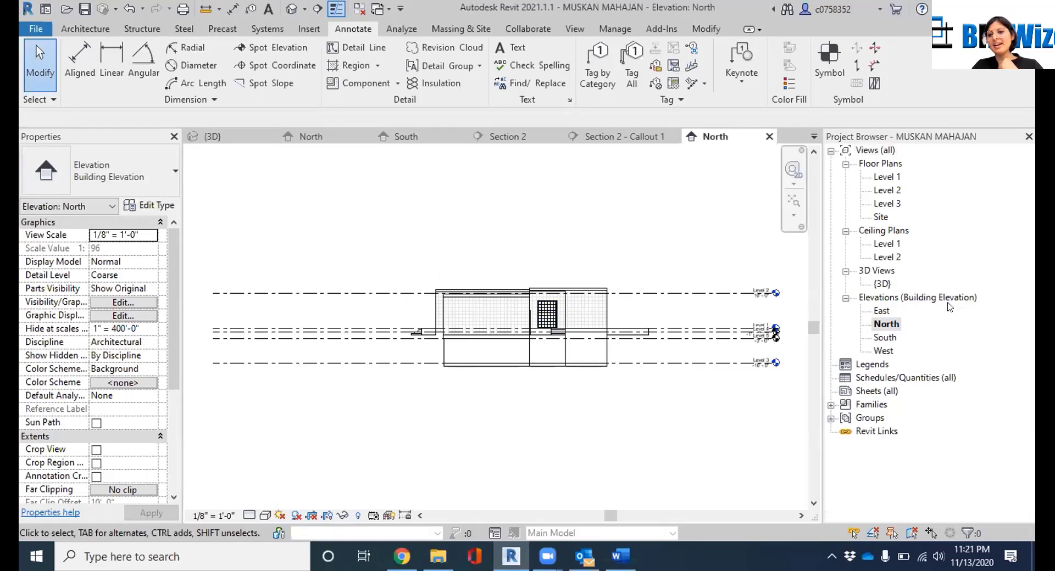
double_click(880, 312)
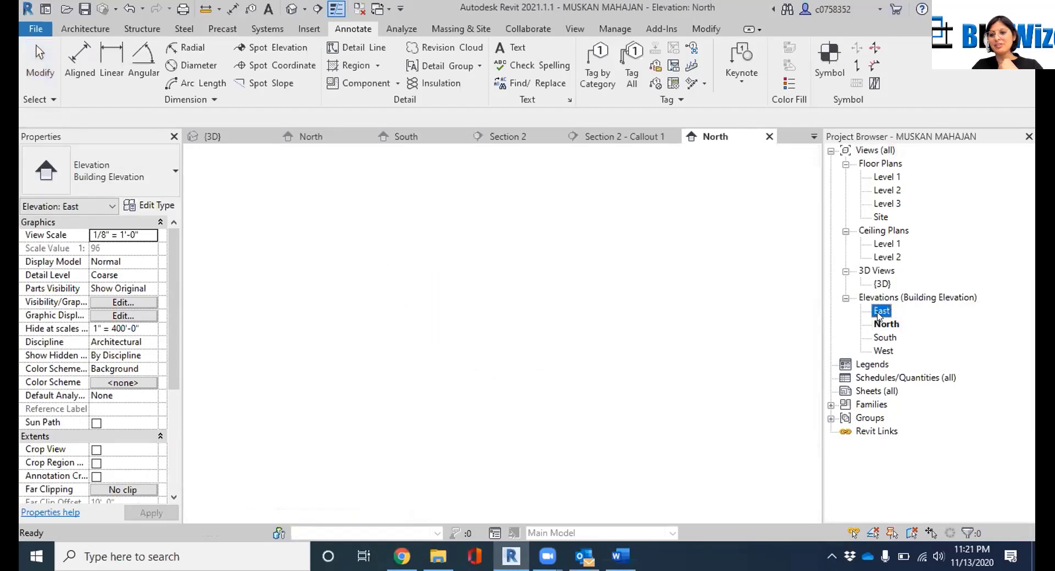
scroll(497, 279, "up", 8)
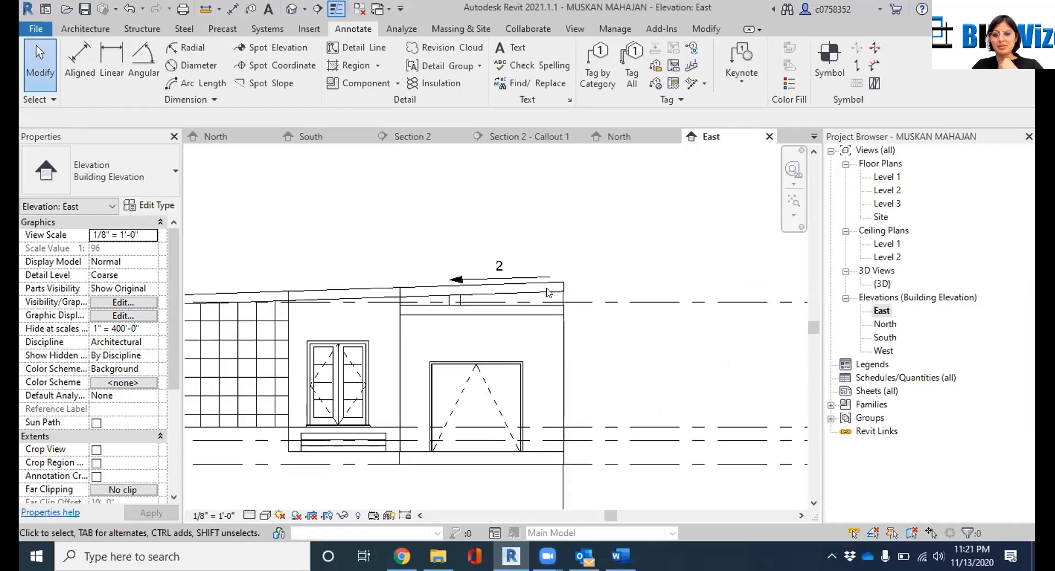
left_click(497, 278)
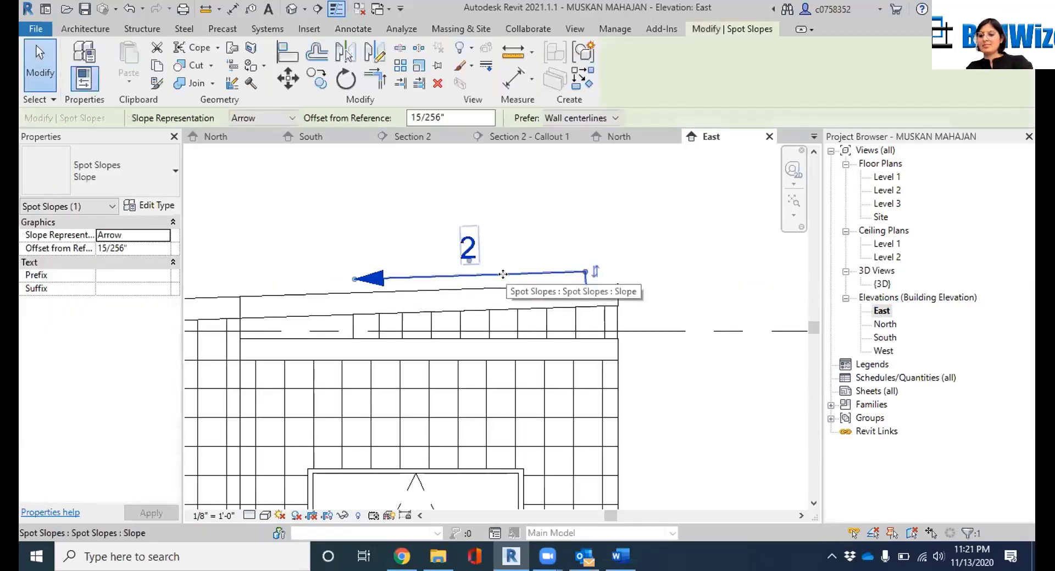
key("Delete")
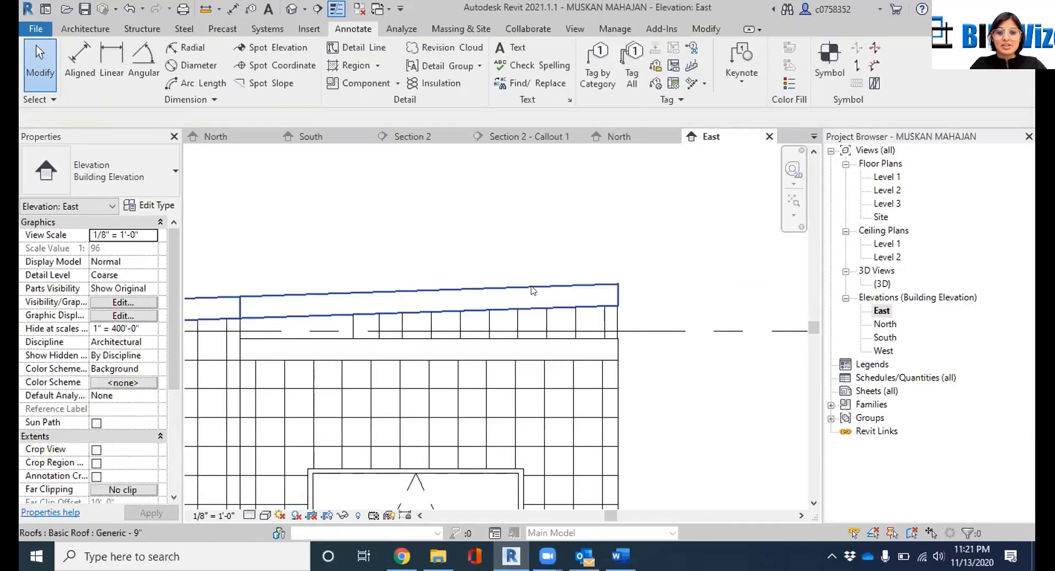
Place a new spot slope with Arrow representation above the sloping roof's top edge and end the command
scroll(706, 261, "down", 3)
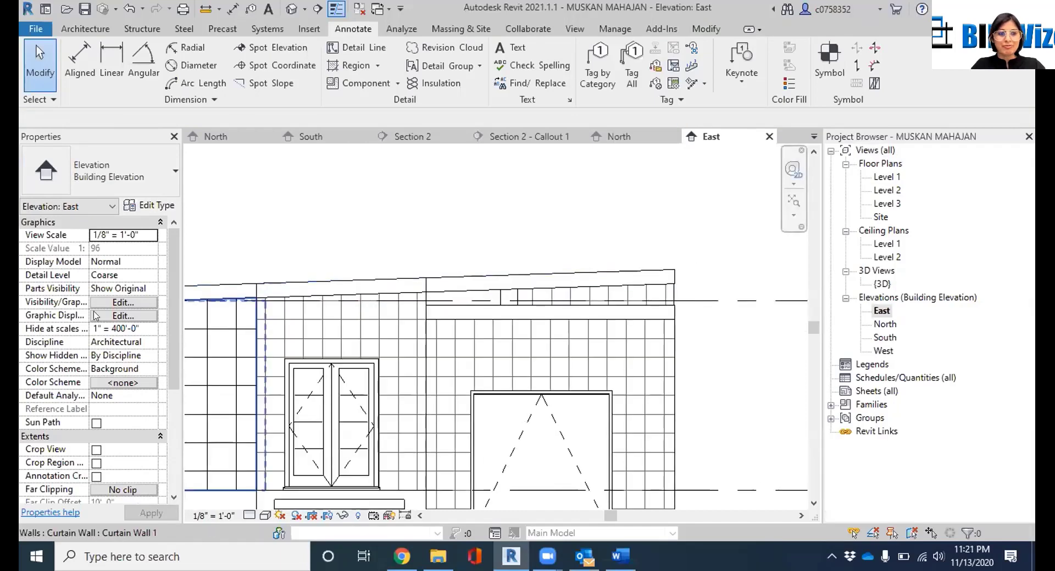
left_click(268, 82)
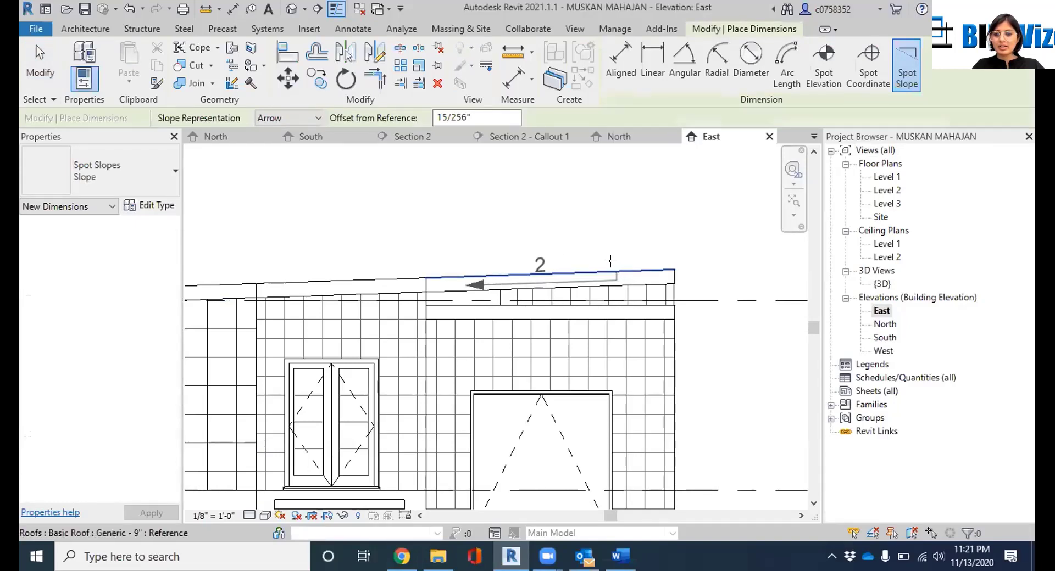
left_click(592, 271)
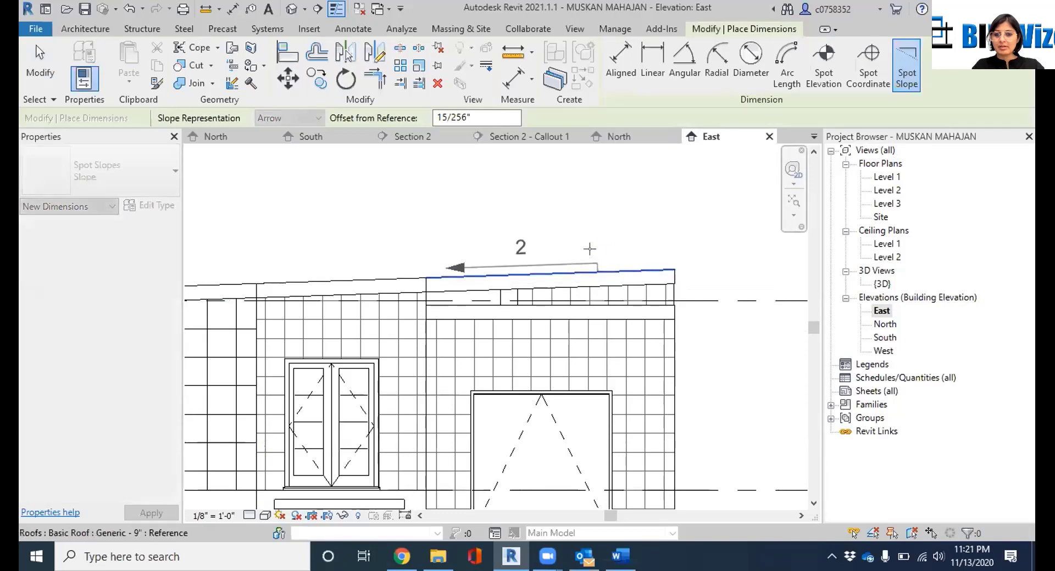
left_click(588, 212)
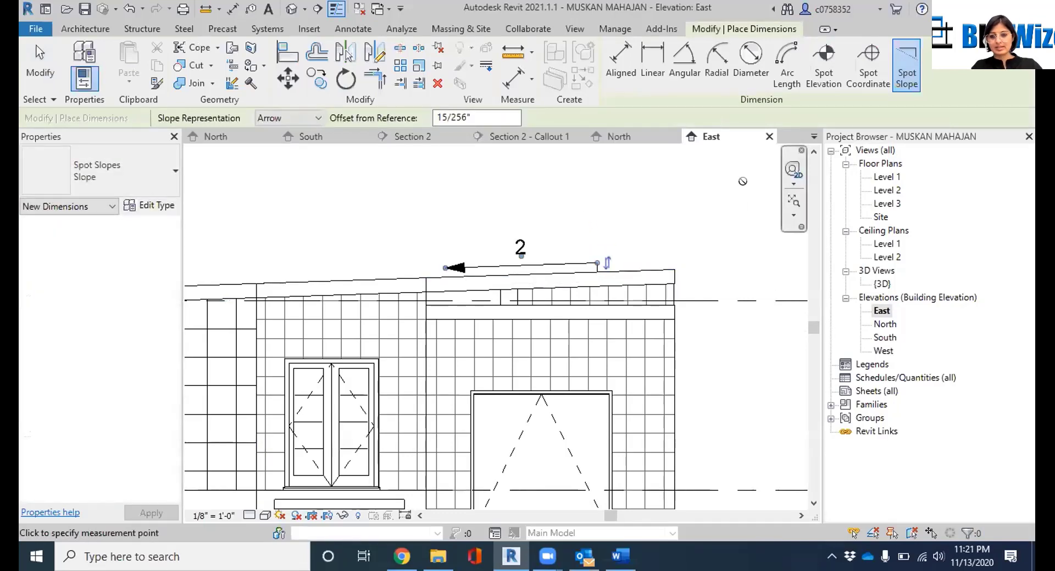
key("Escape")
key("Escape")
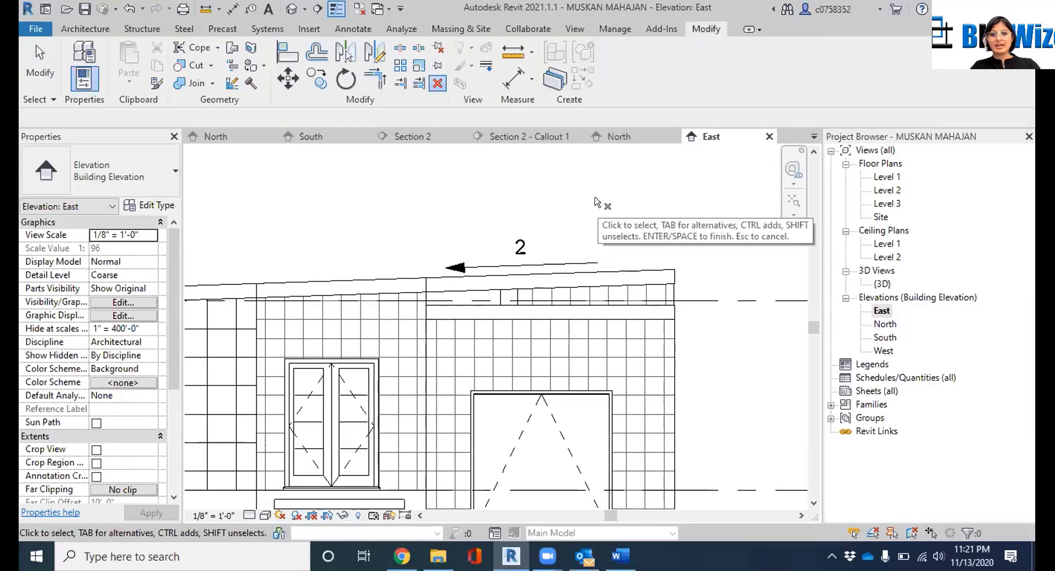
Check the available types for the roof's spot slope and change its slope representation to Triangle
left_click(489, 267)
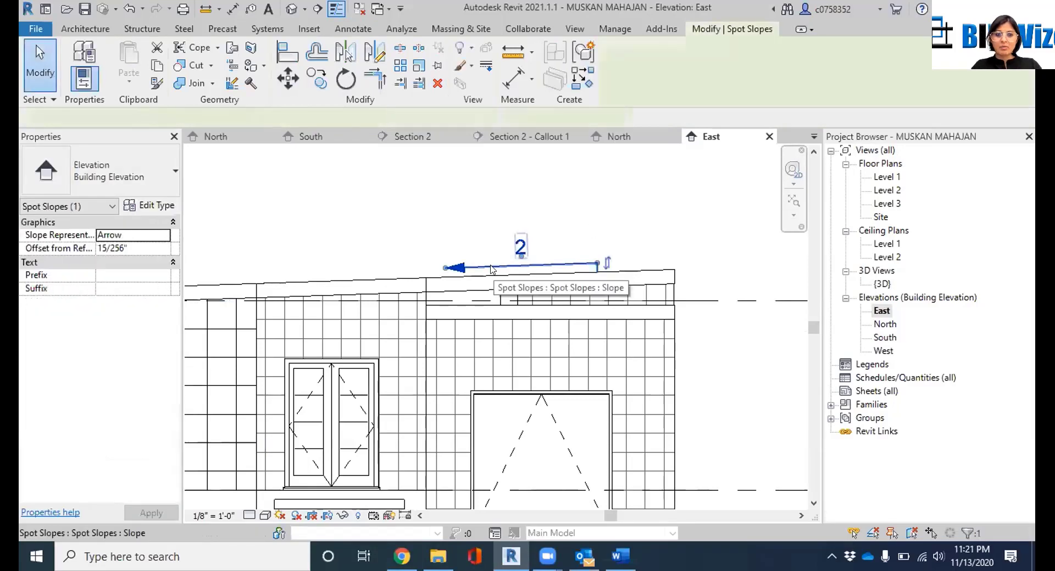
left_click(117, 176)
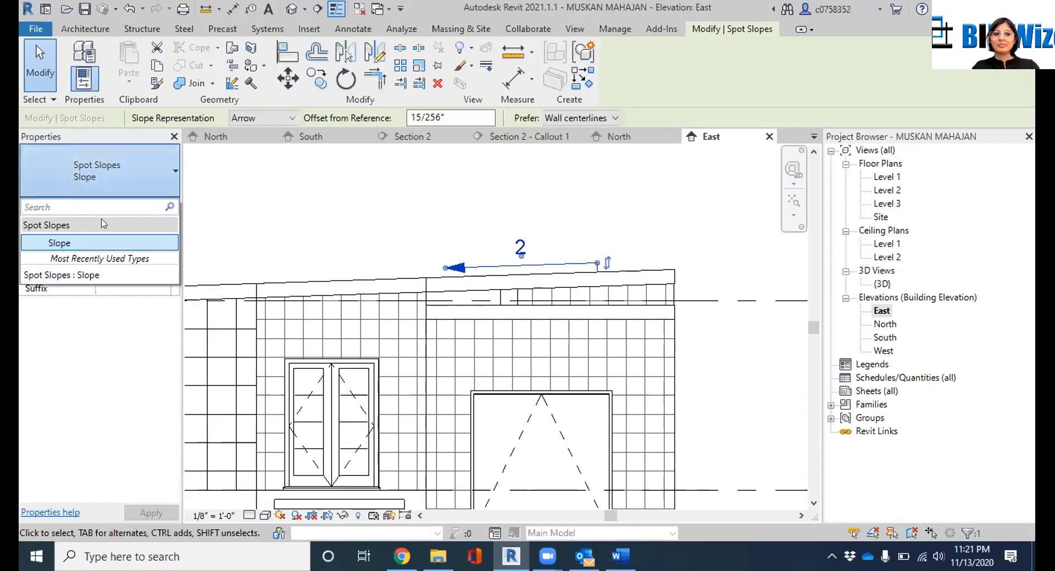
left_click(128, 177)
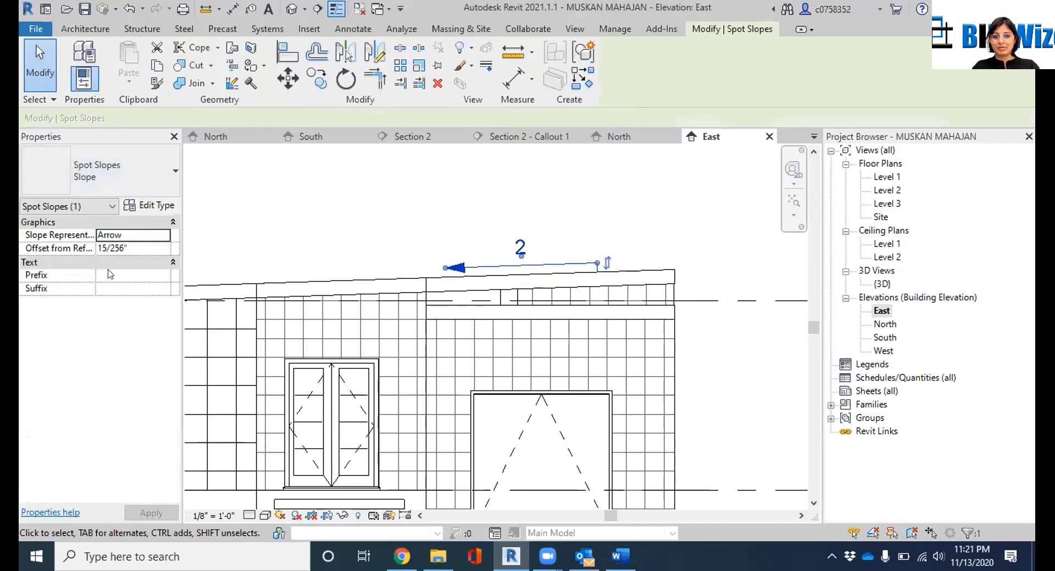
left_click(154, 236)
left_click(164, 236)
left_click(113, 258)
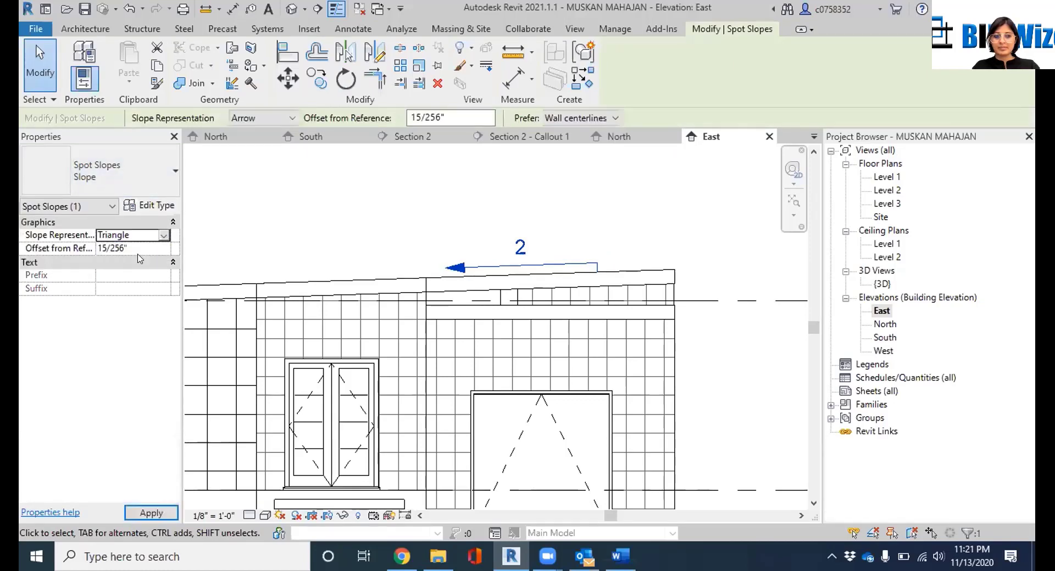
left_click(678, 208)
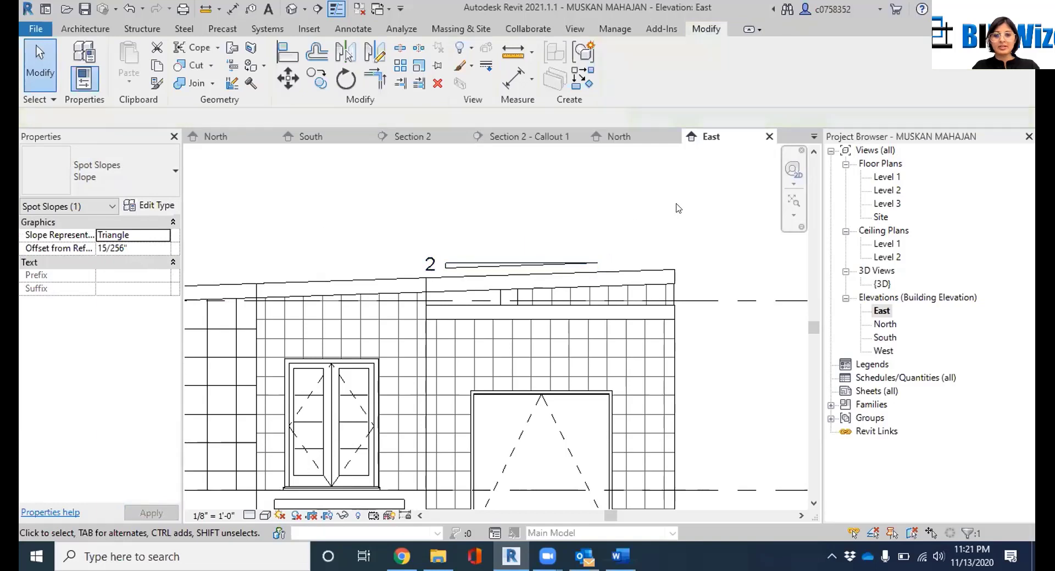
In the spot slope's type properties, try Rise / 12 inches and Ratio : 1, and set the units format to Ratio : 12
left_click(427, 268)
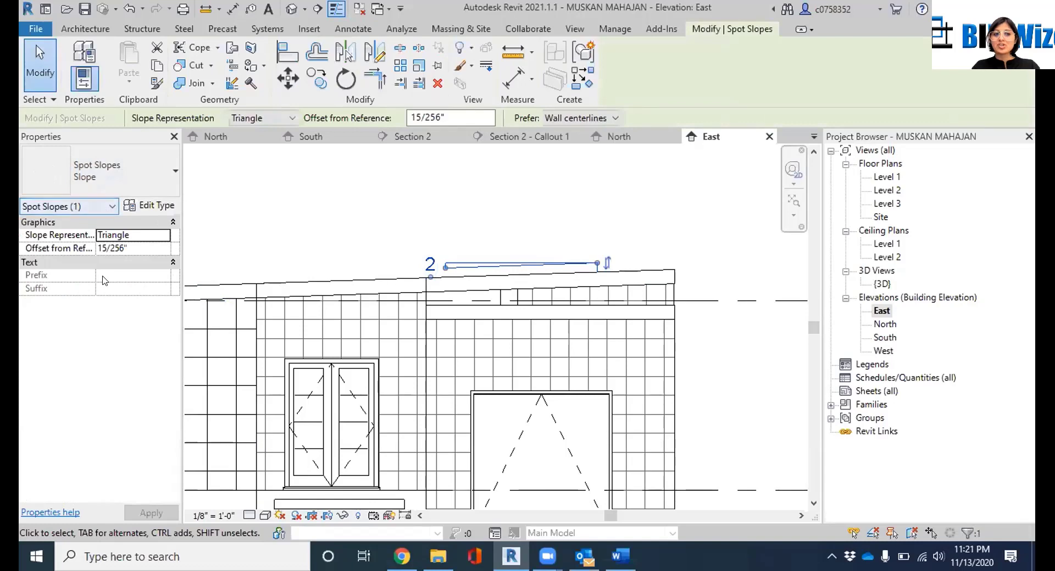
left_click(155, 205)
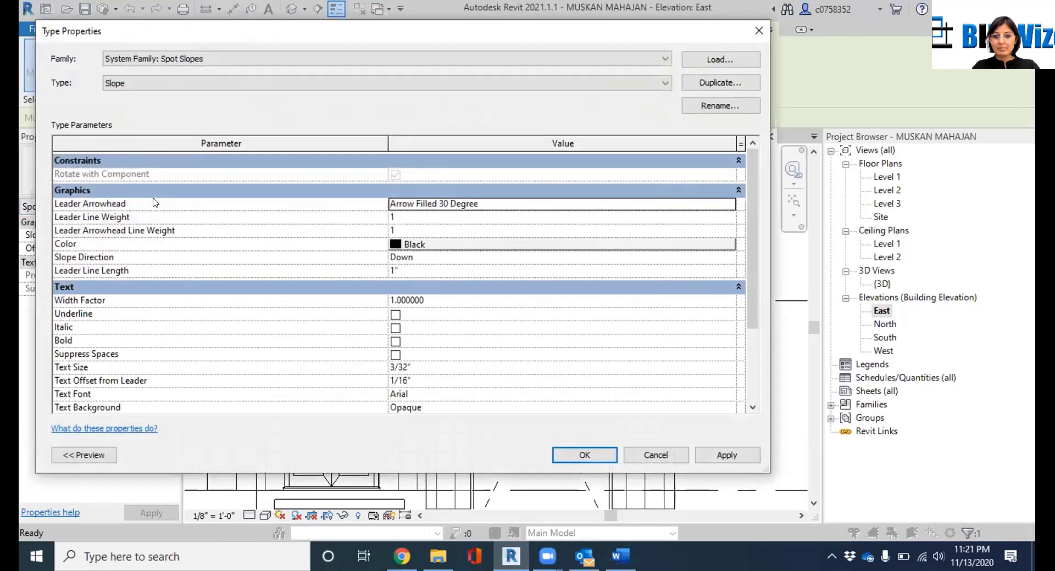
scroll(205, 341, "down", 2)
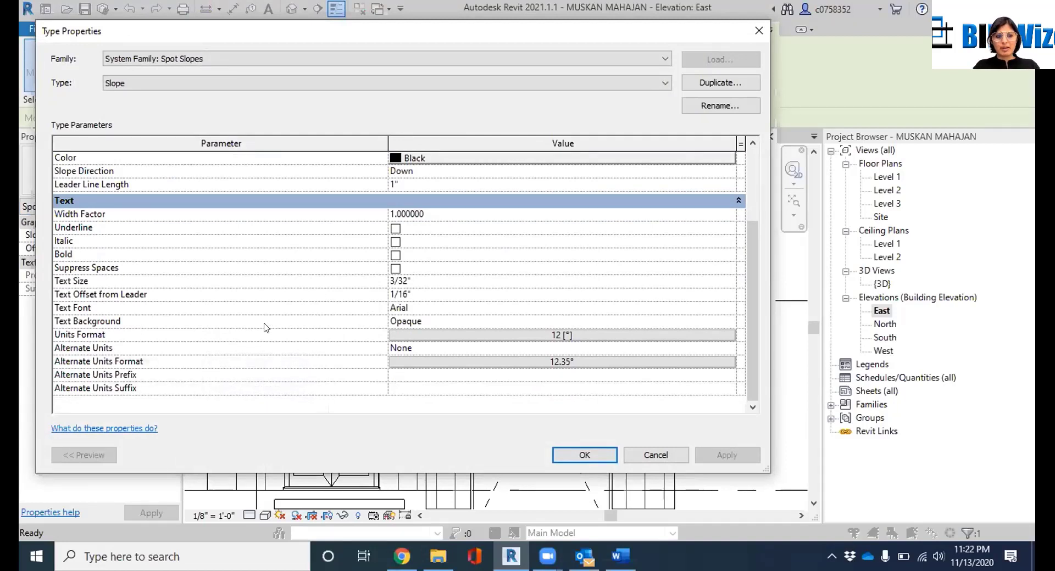
left_click(572, 333)
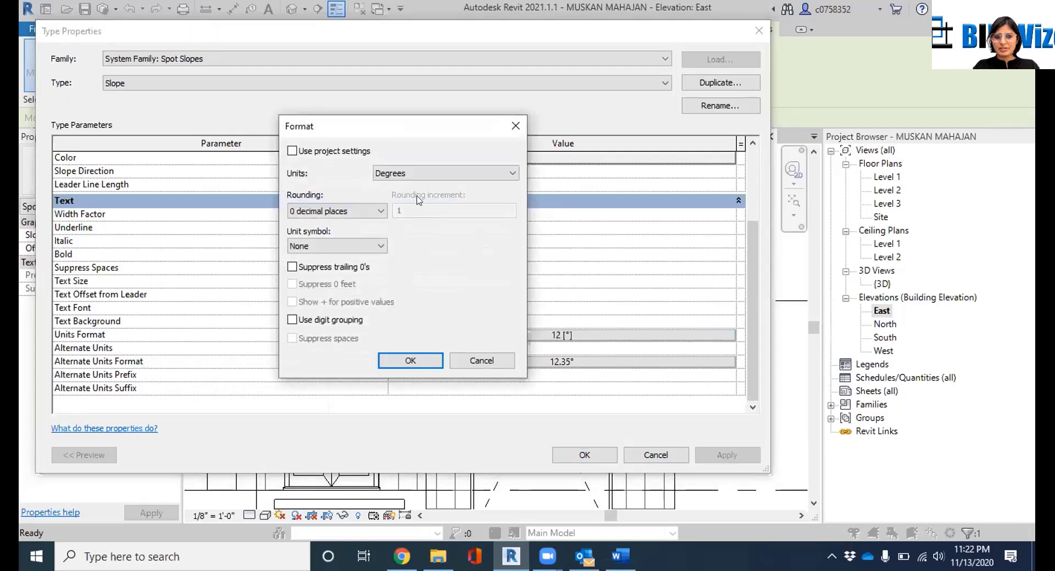
left_click(416, 175)
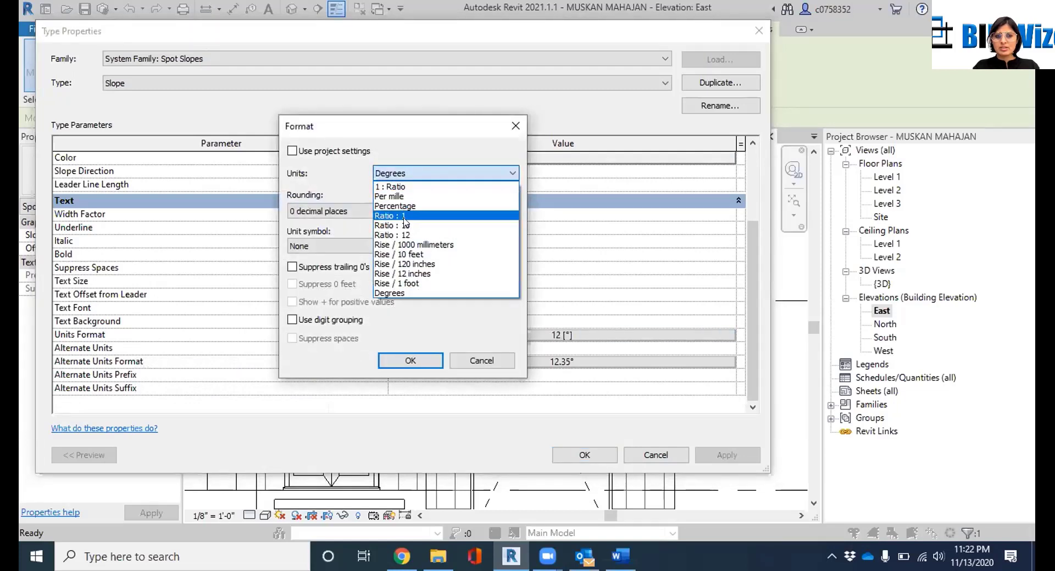
left_click(407, 275)
left_click(461, 175)
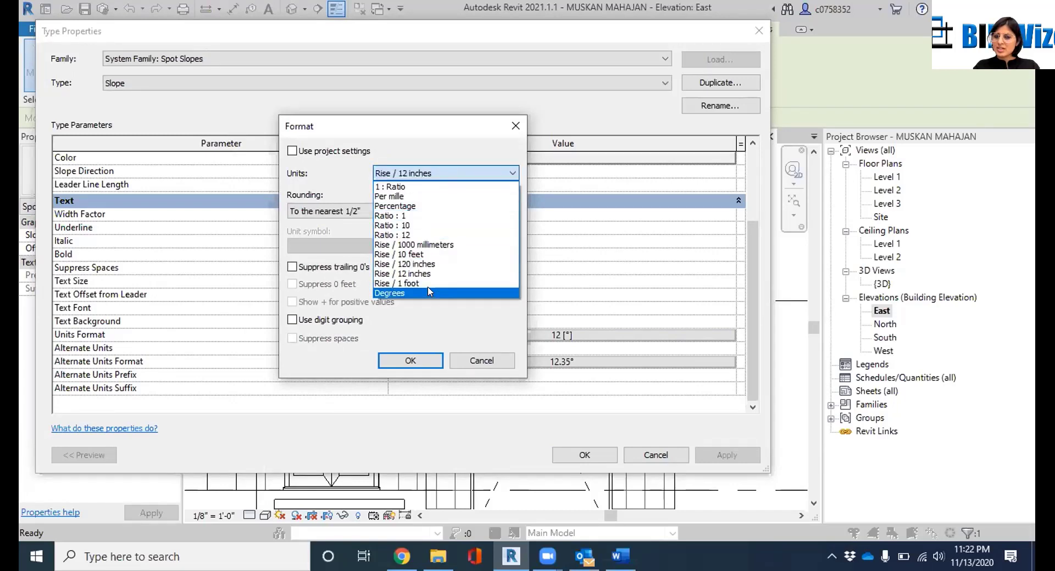
left_click(429, 216)
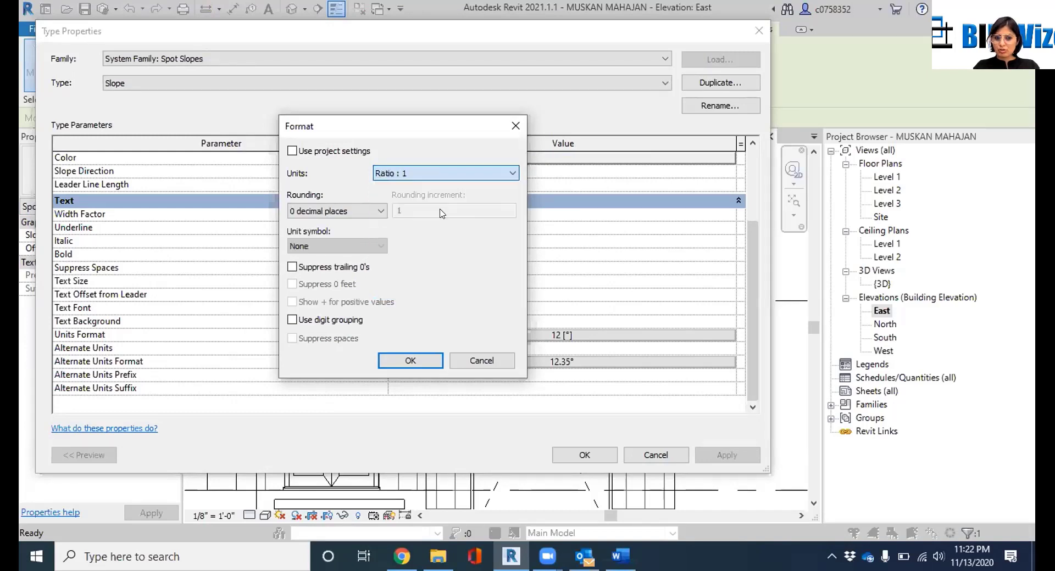
left_click(445, 174)
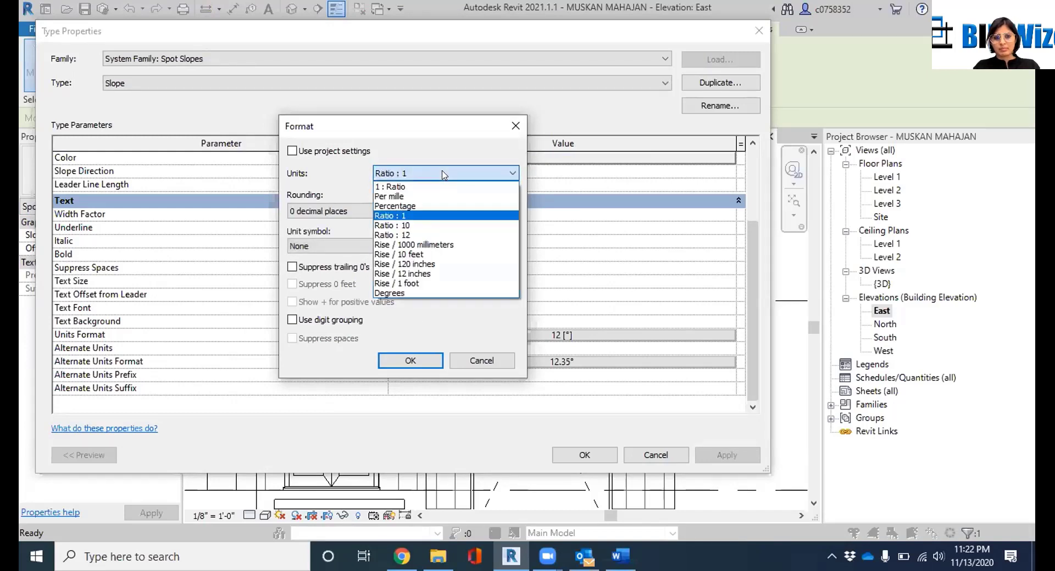
left_click(426, 234)
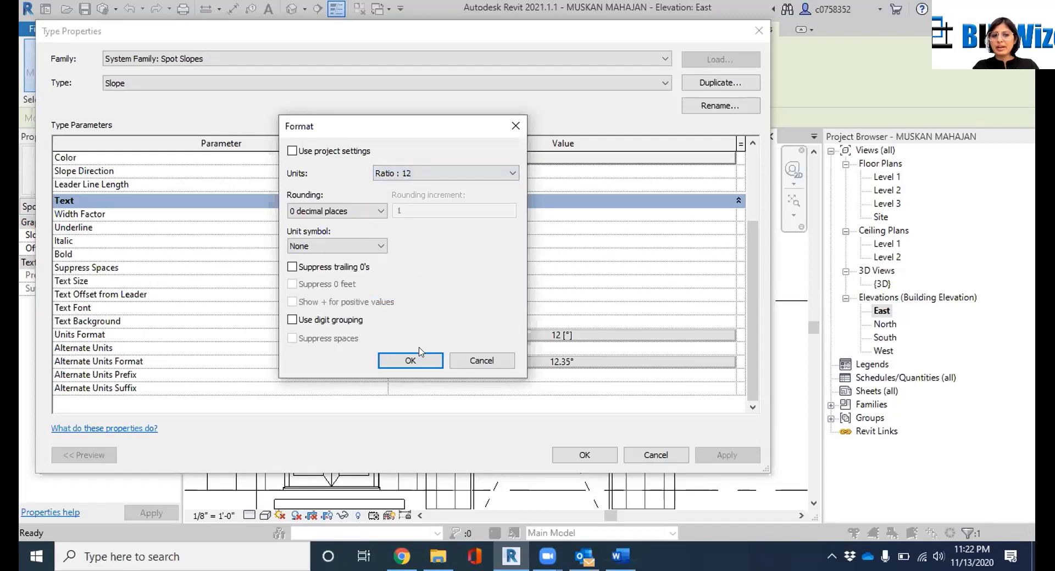
Set the rounding of the spot slope's units format to 2 decimal places and accept the format
left_click(377, 212)
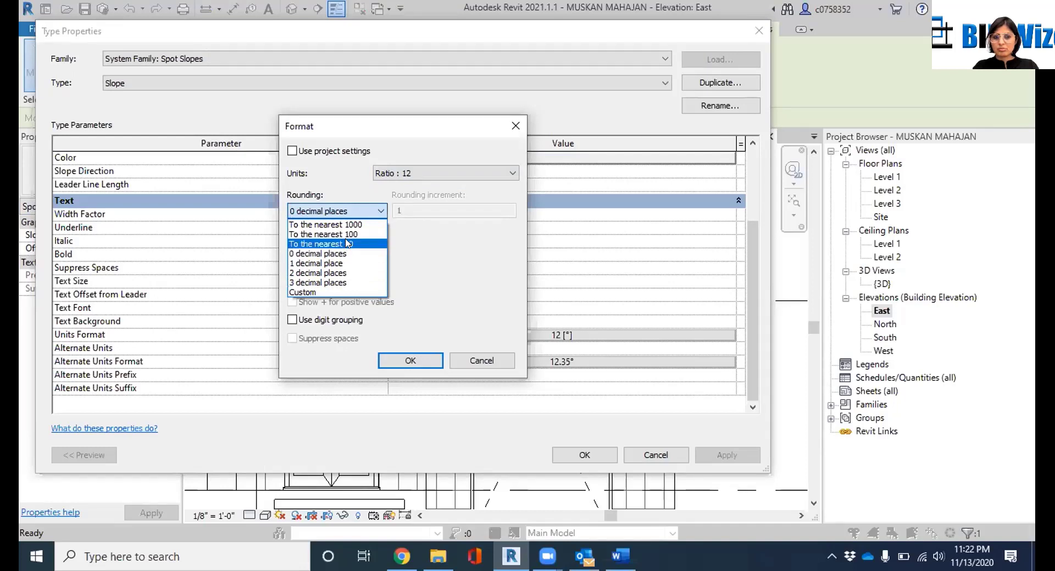
left_click(343, 273)
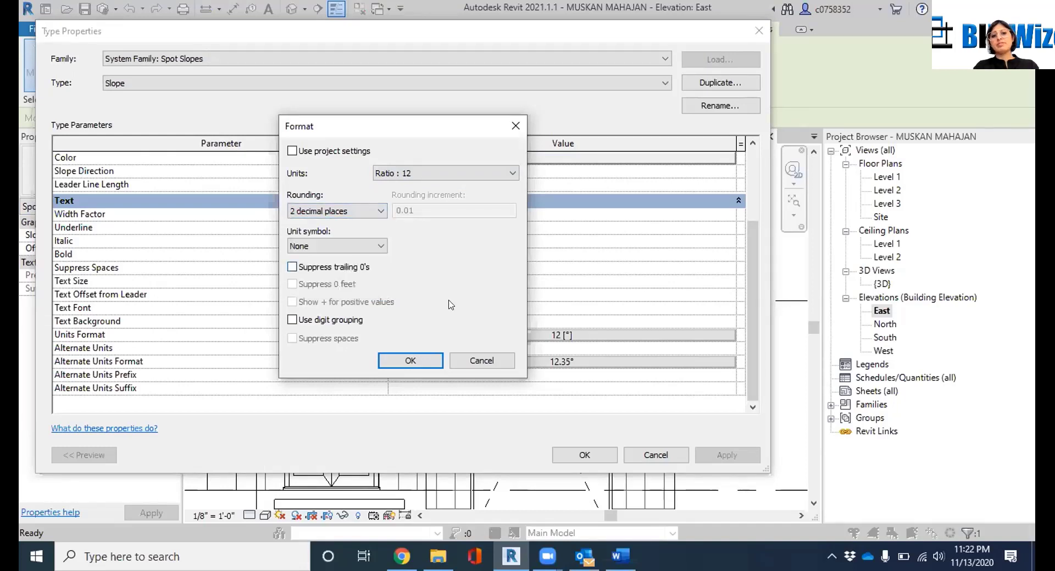
left_click(432, 358)
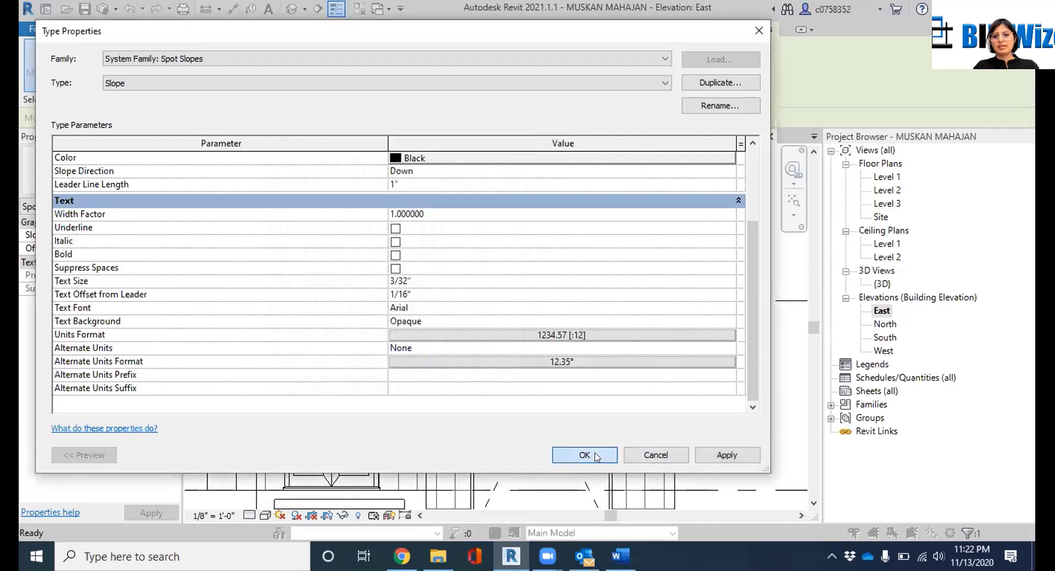
Apply the changed units format to the Slope spot slope type, close its type properties and deselect the spot slope
left_click(728, 457)
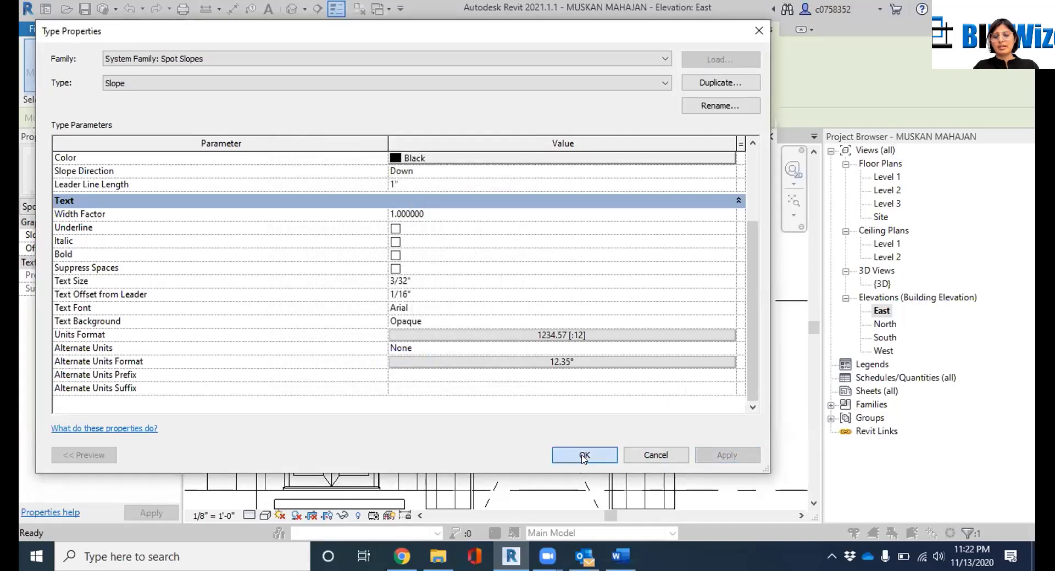
left_click(584, 456)
scroll(479, 252, "up", 4)
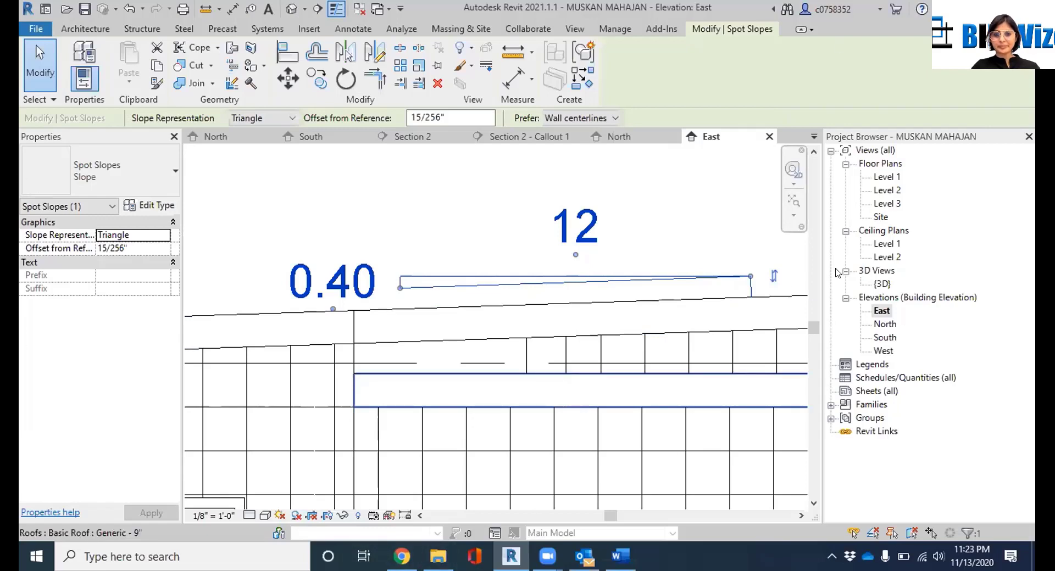
left_click(646, 221)
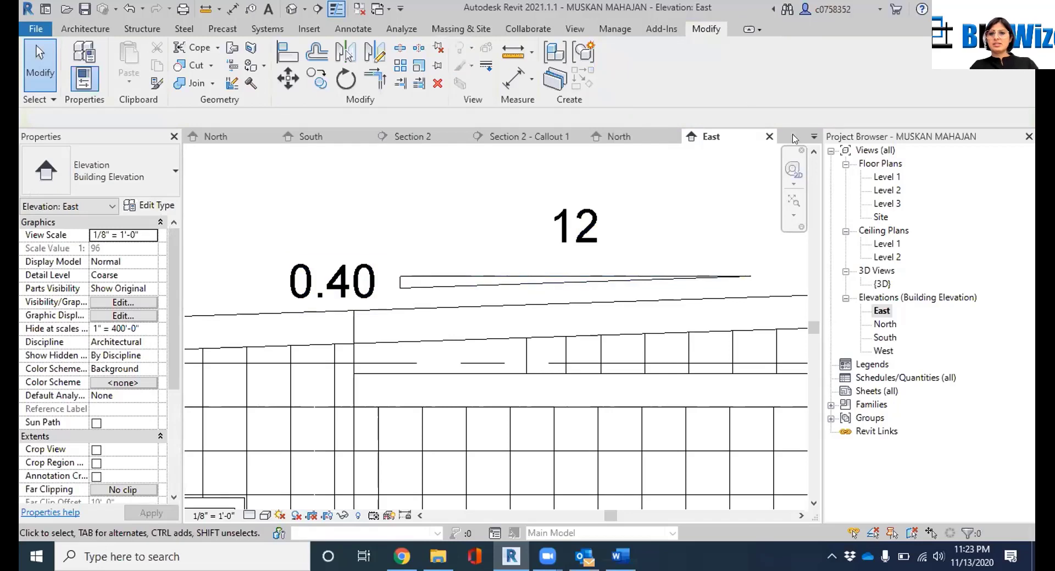
Close the East elevation and the remaining 3D view of the house project without saving its changes
left_click(769, 137)
left_click(767, 137)
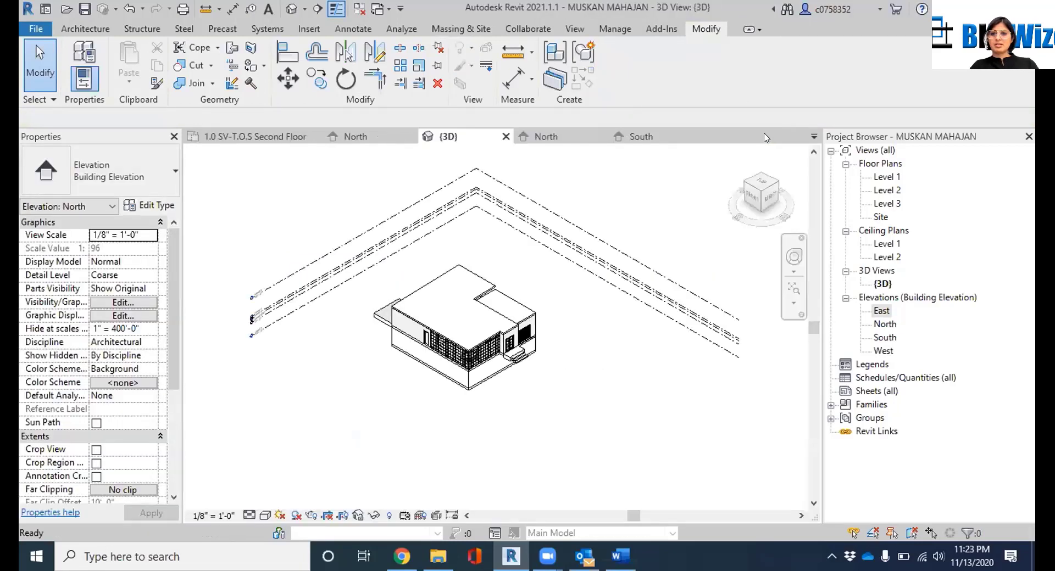
left_click(599, 241)
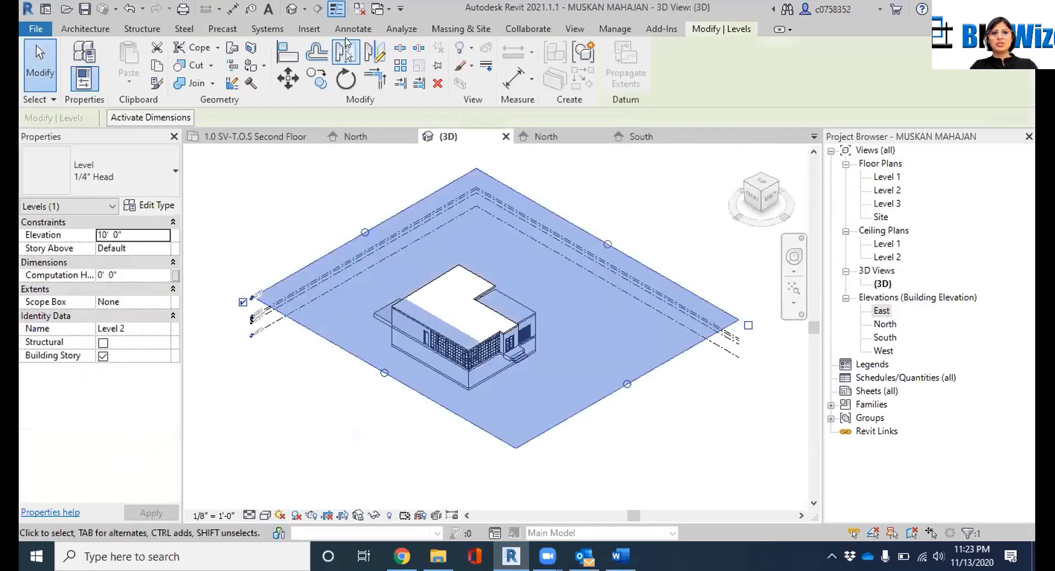
key("Escape")
left_click(353, 30)
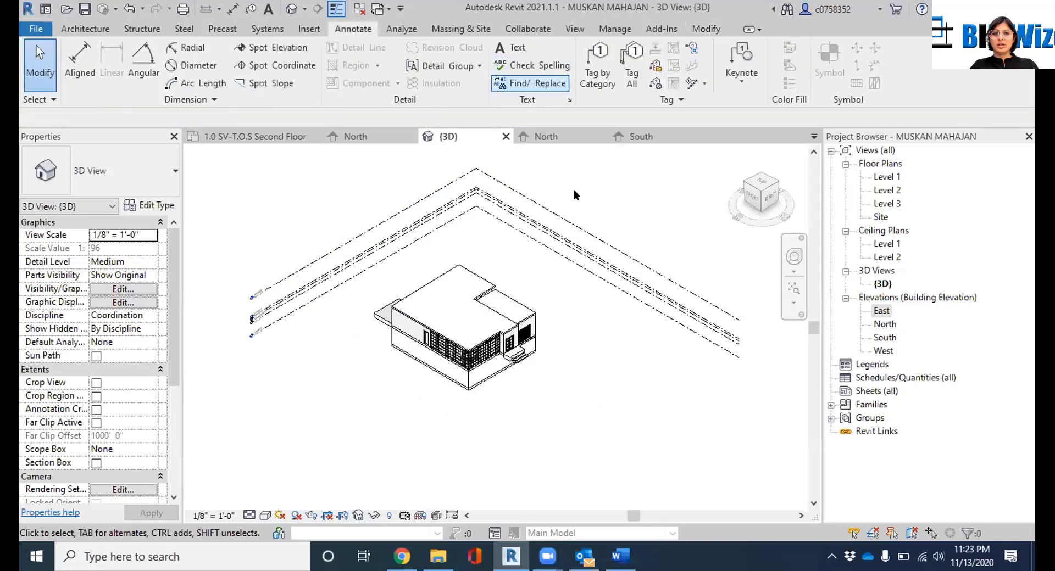
left_click(506, 136)
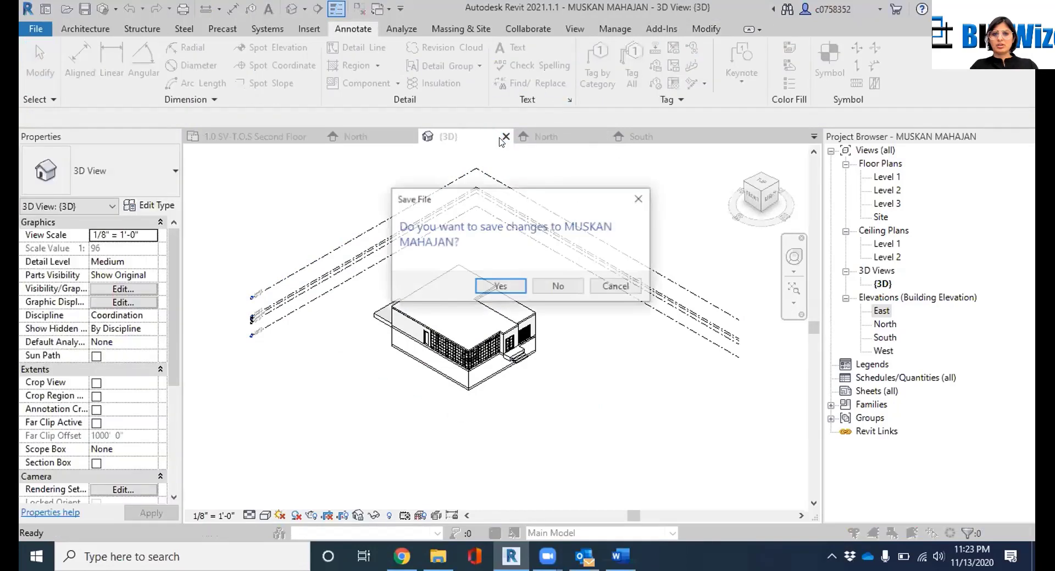
left_click(559, 287)
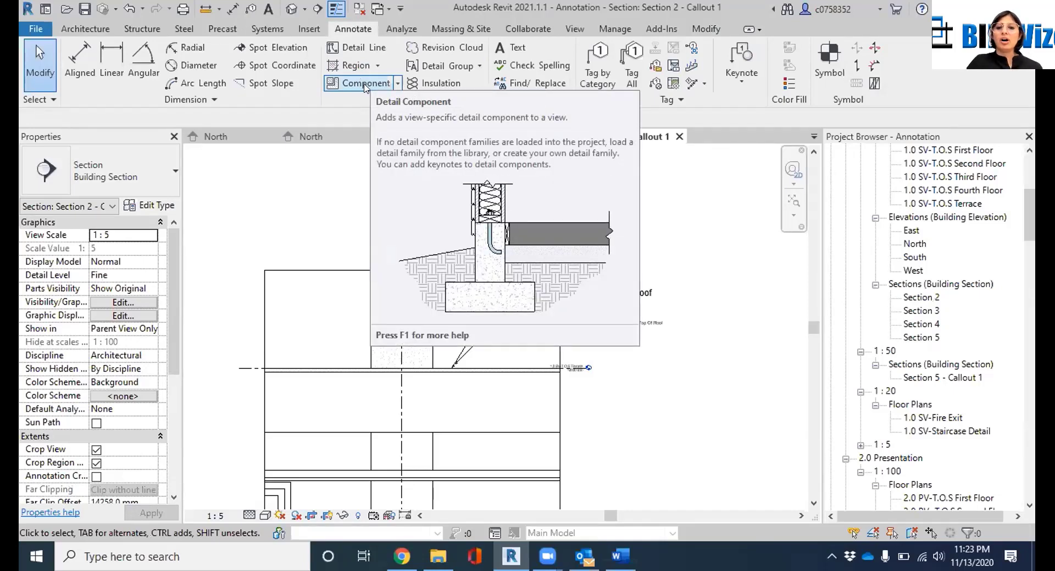
Place a W Shapes-Section W12X26 detail component on grid 2 directly below the top of the terrace slab in Section 2 - Callout 1
left_click(395, 83)
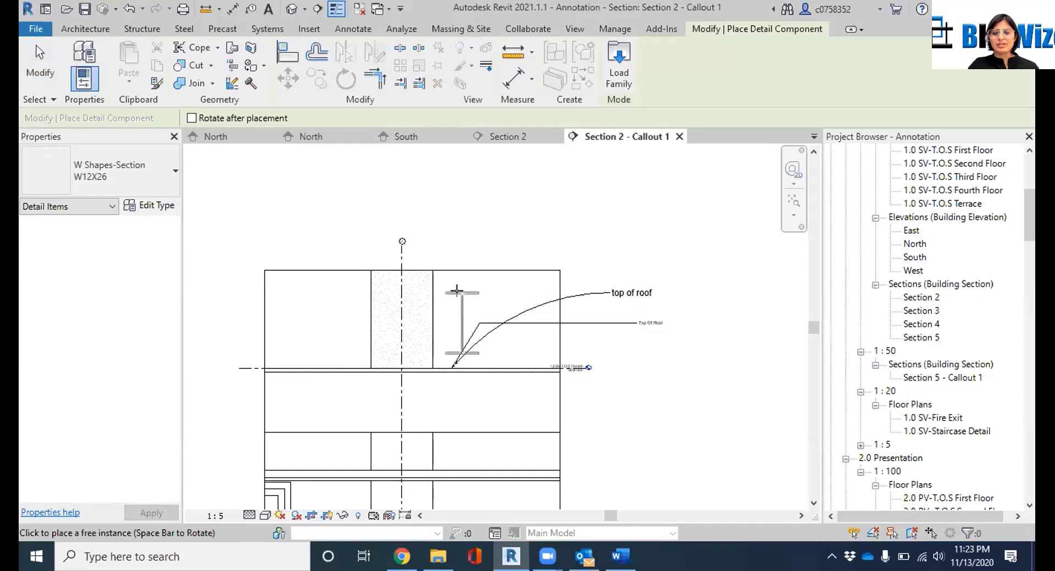
scroll(434, 309, "up", 3)
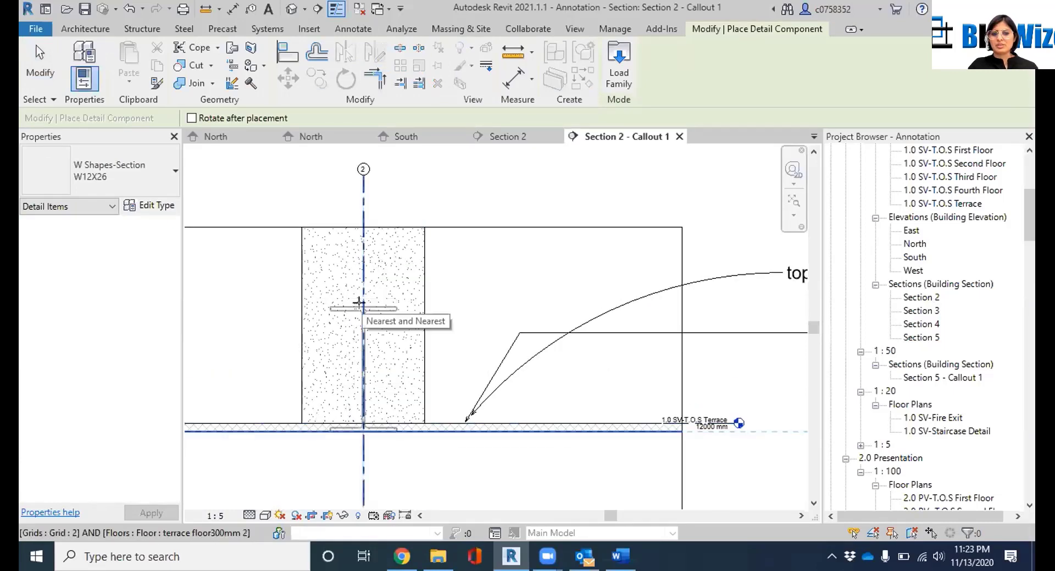
scroll(364, 287, "down", 3)
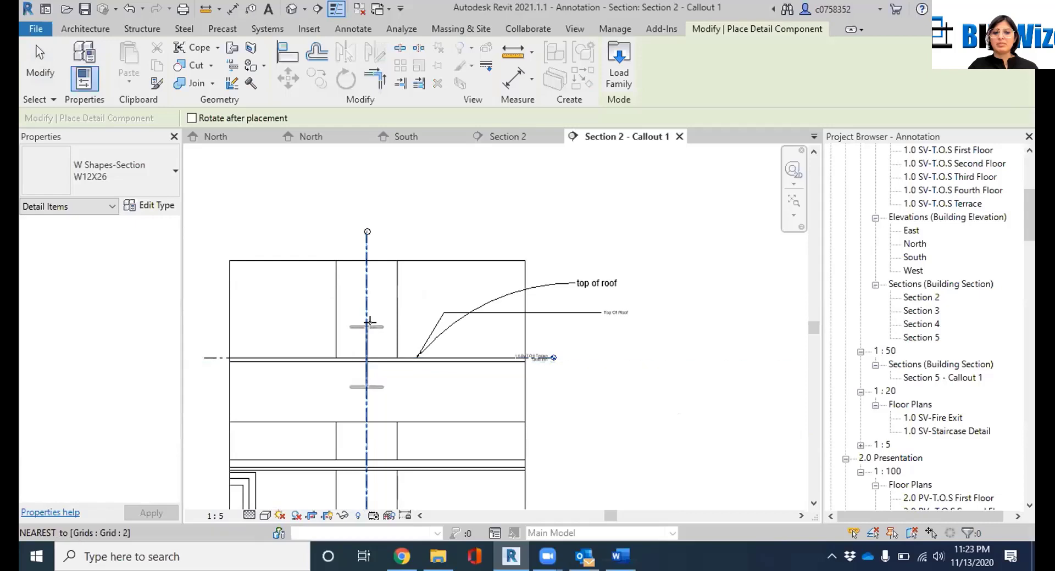
left_click(366, 357)
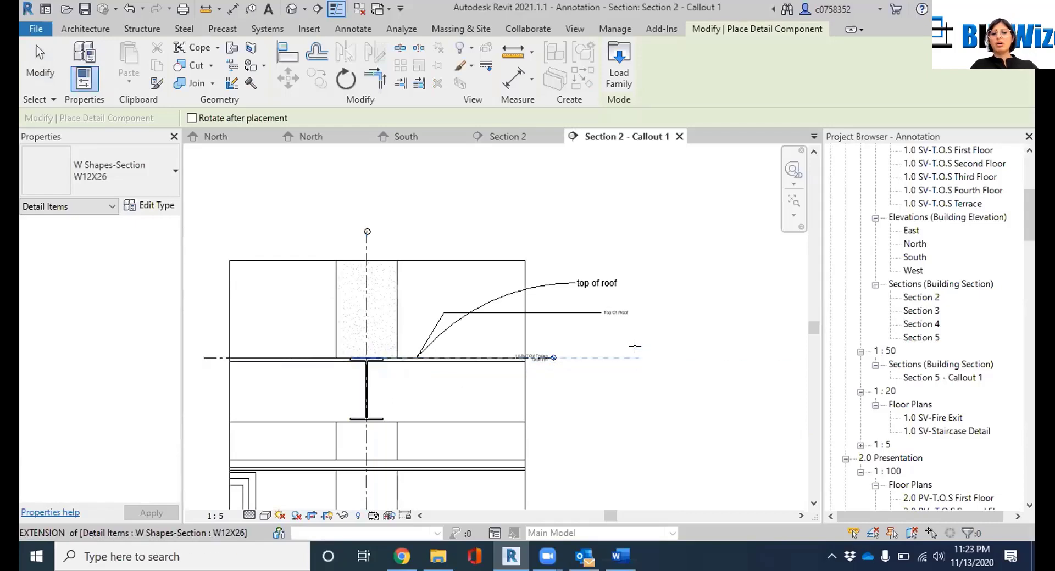
key("Escape")
scroll(370, 385, "up", 2)
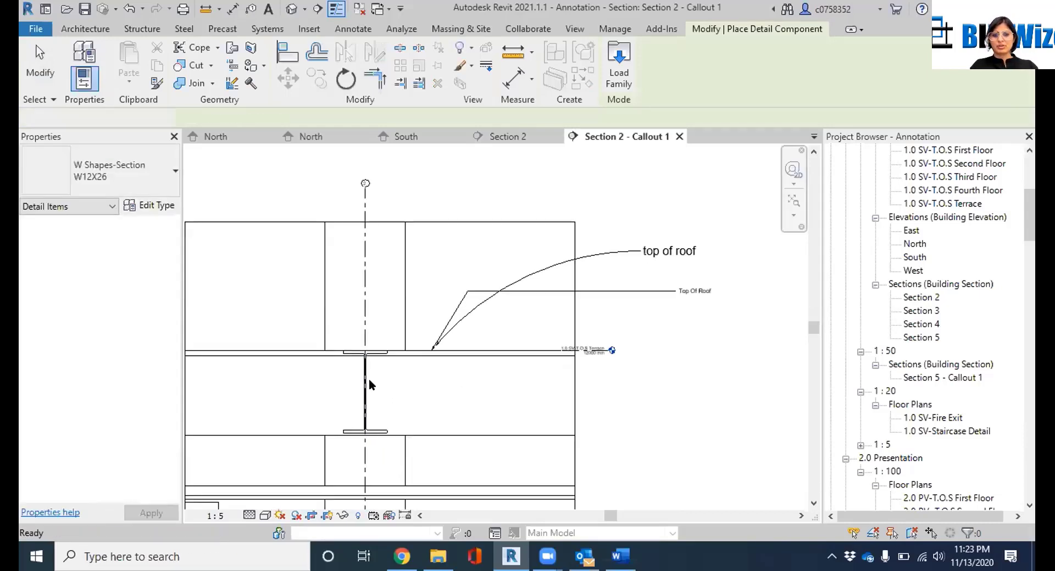
key("Escape")
Delete the W12X26 detail component below the terrace slab
scroll(369, 385, "up", 2)
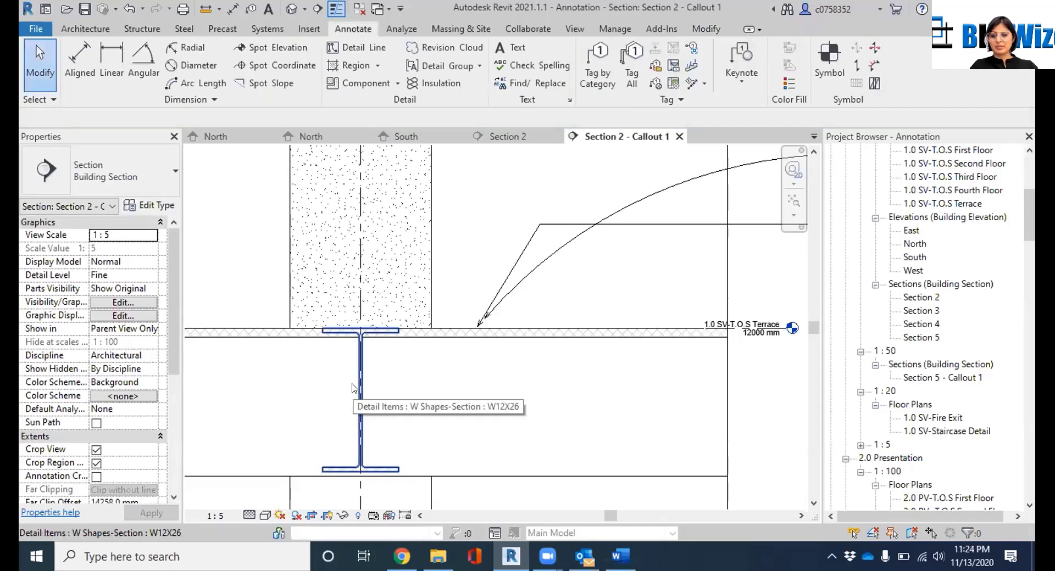
left_click(352, 387)
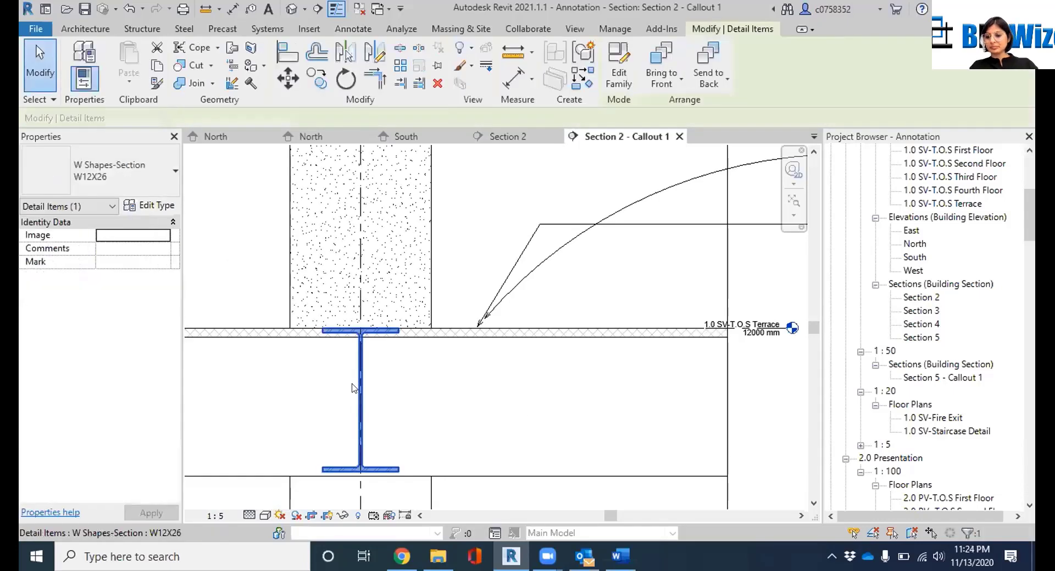
key("Escape")
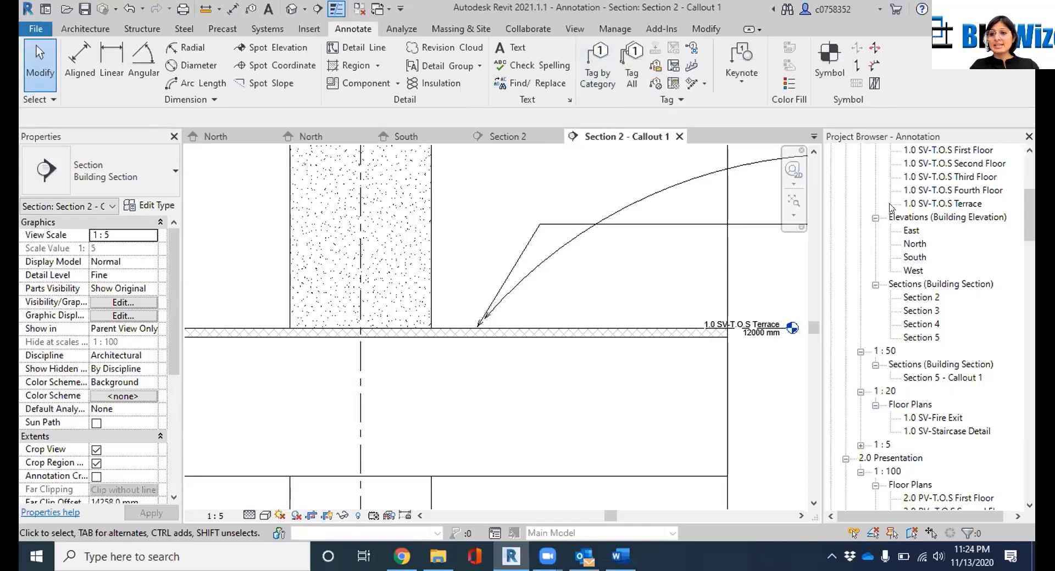
Open the 1.0 SV-T.O.S Third Floor sheet view floor plan at the double door beside the central opening
scroll(897, 326, "up", 6)
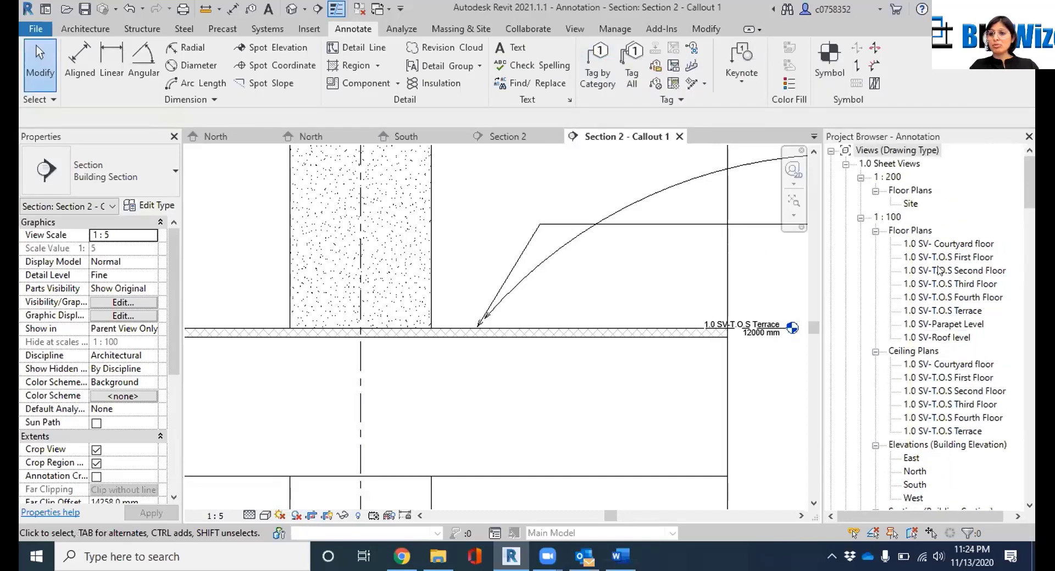
double_click(969, 286)
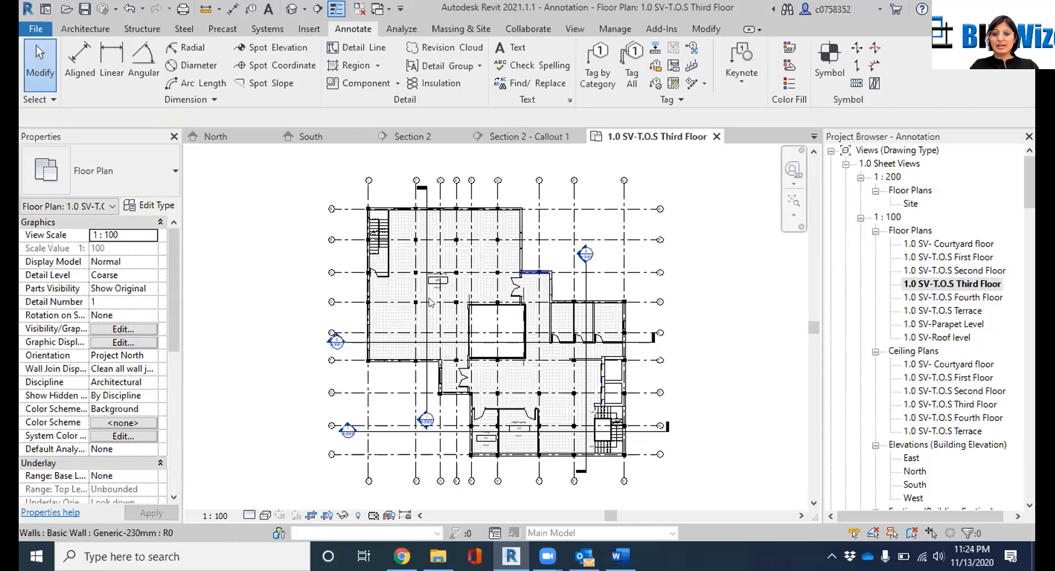
scroll(407, 305, "up", 3)
scroll(734, 271, "up", 5)
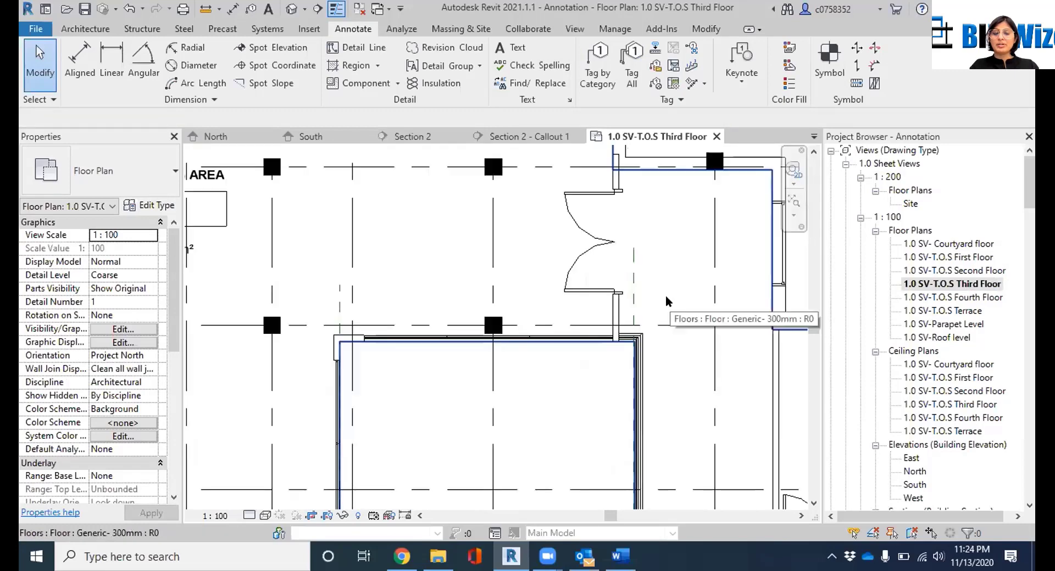
scroll(511, 330, "down", 2)
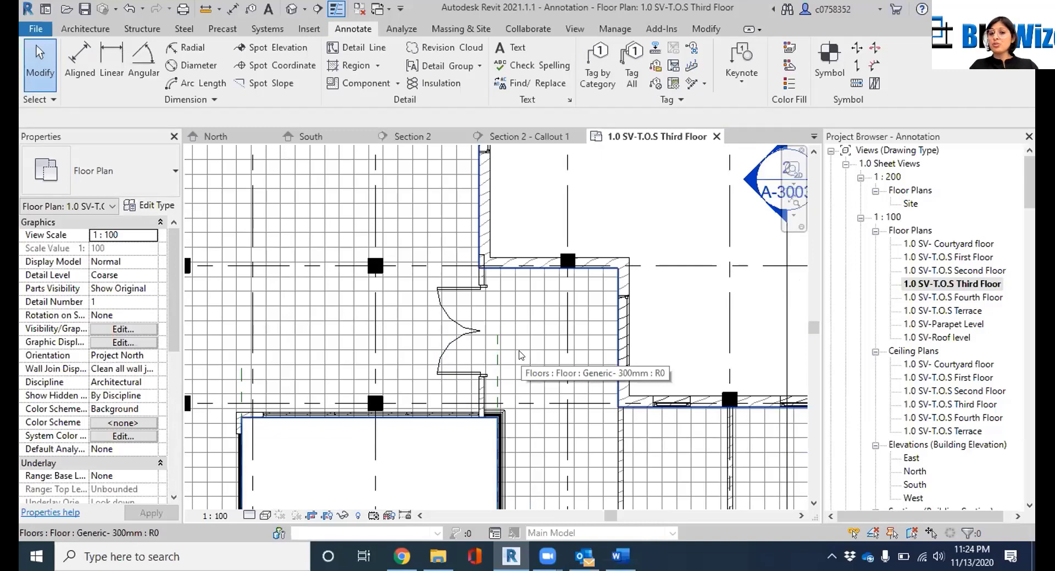
Tag by category, with leaders, the wall, the double door and the window around the small room
left_click(587, 87)
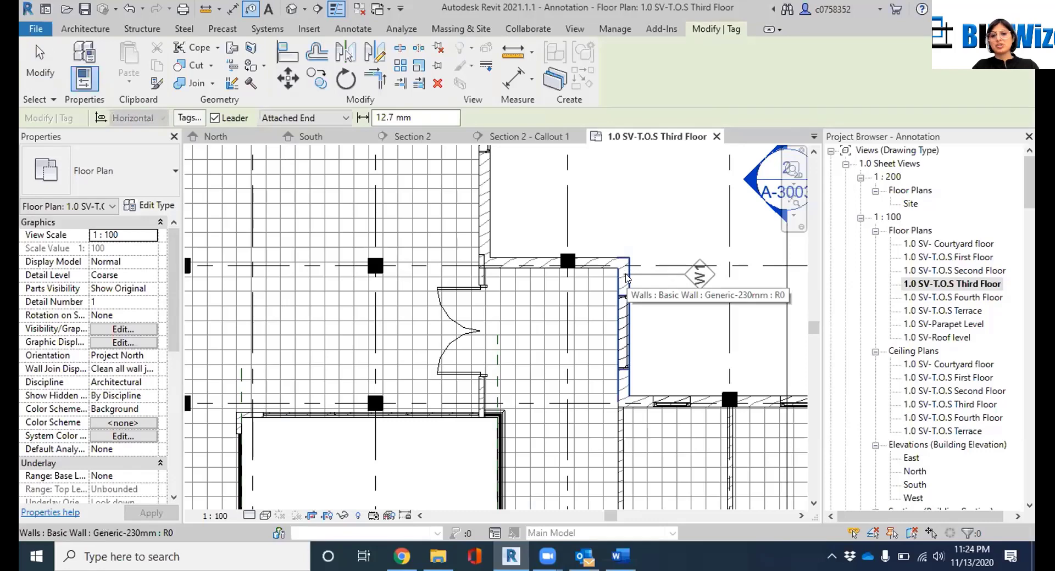
left_click(627, 278)
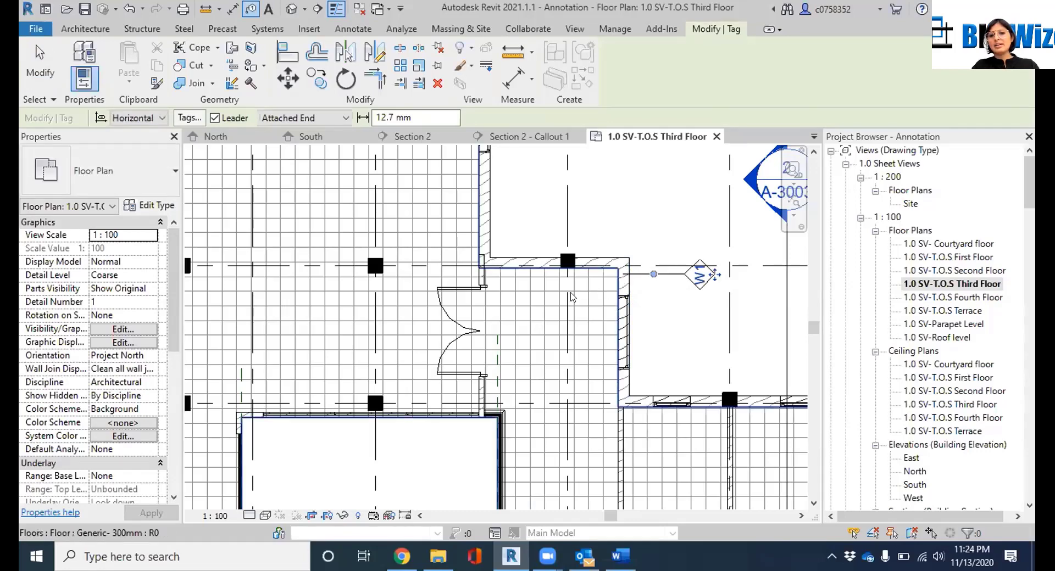
left_click(476, 328)
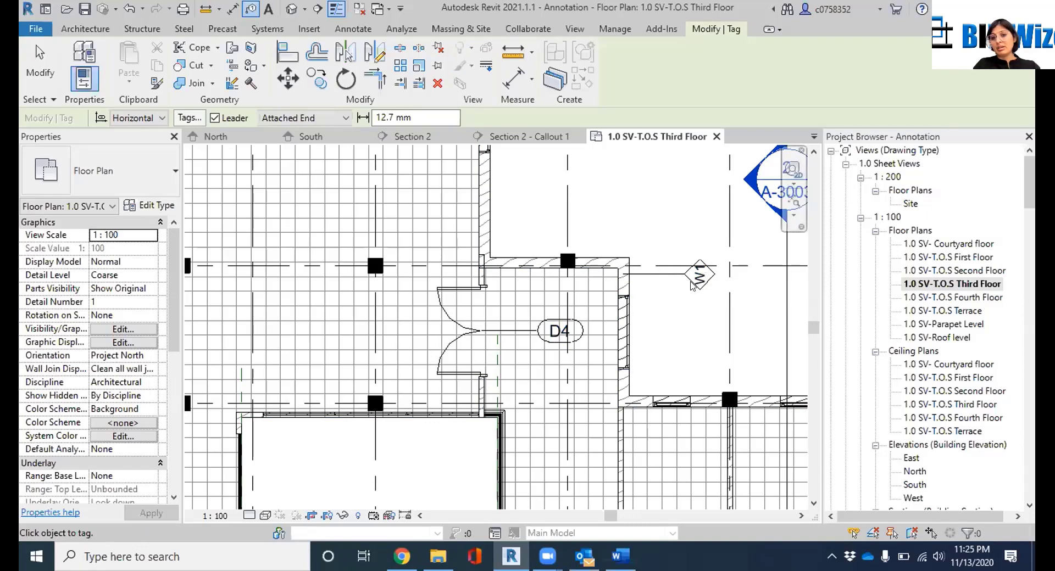
left_click(622, 340)
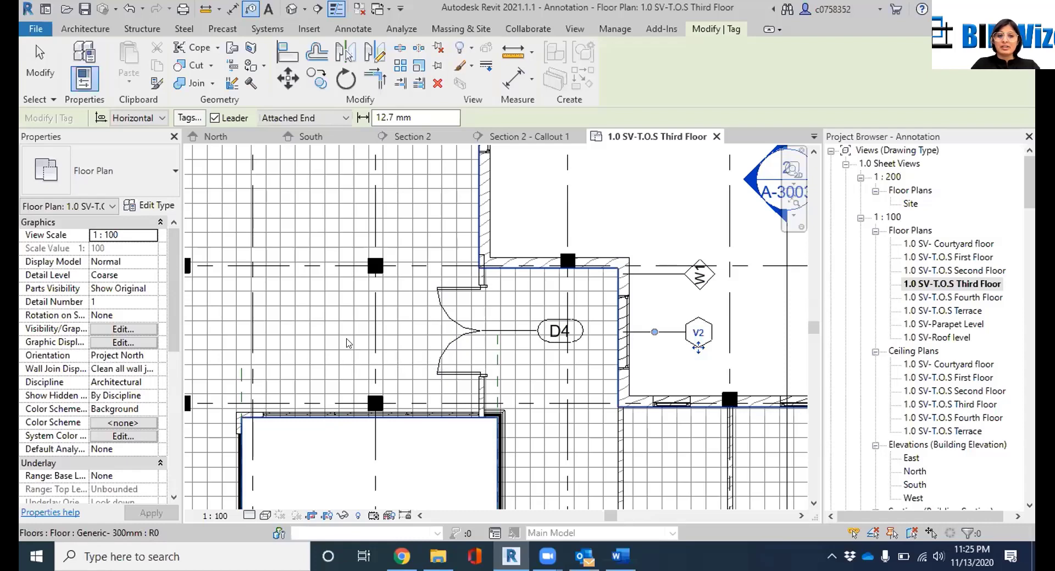
key("Escape")
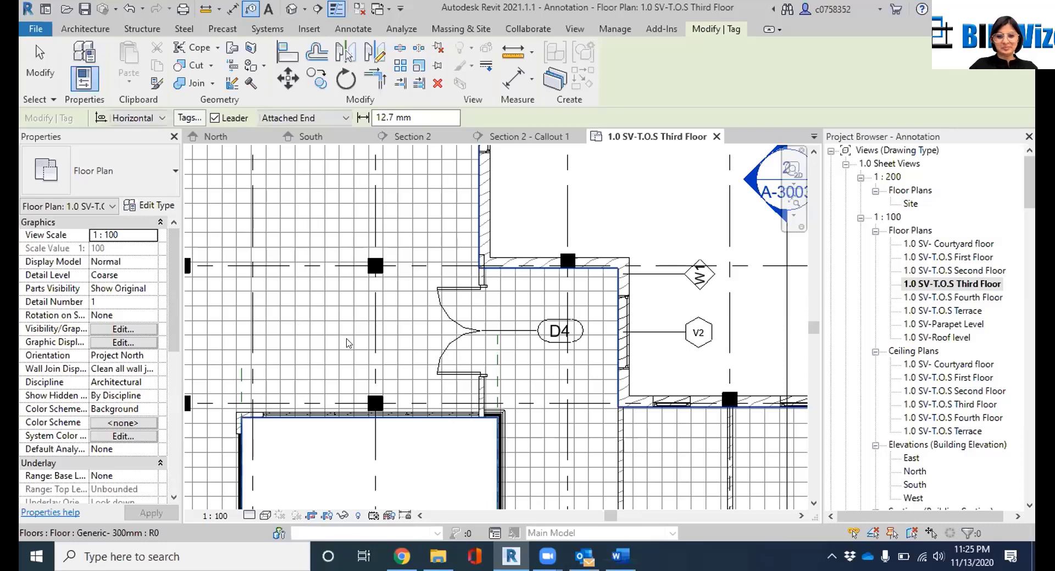
key("Escape")
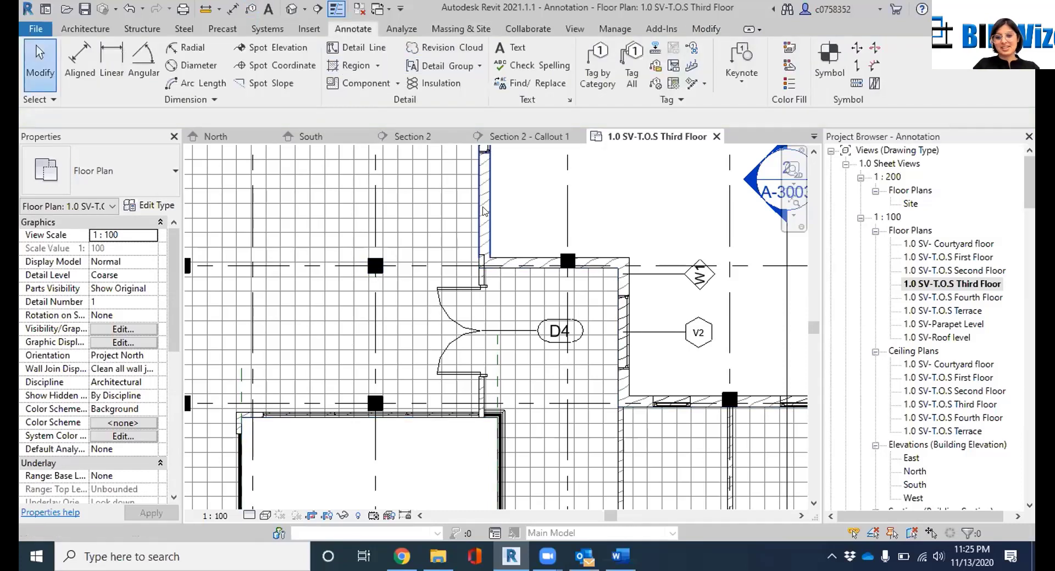
Set the Type Mark of the tagged double door's type, M_Door-Exterior-Double-Two_Lite, to D7 and apply it
left_click(454, 291)
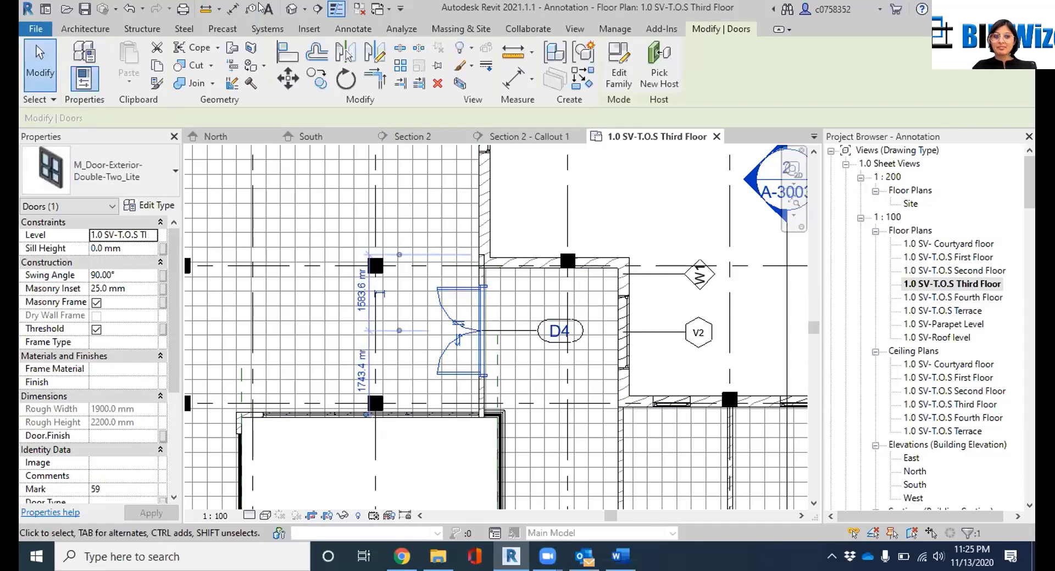
left_click(157, 205)
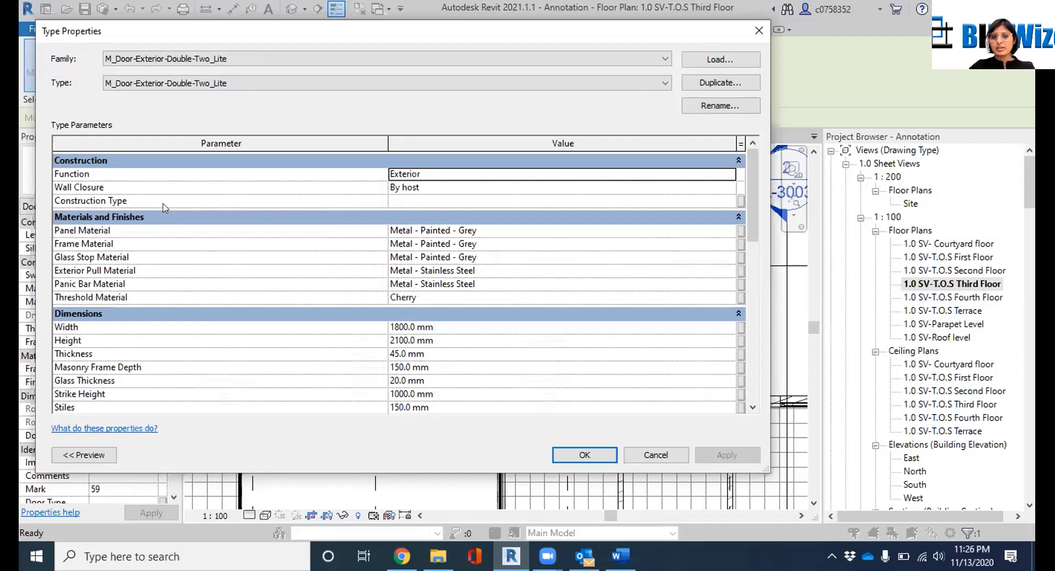
scroll(424, 300, "down", 5)
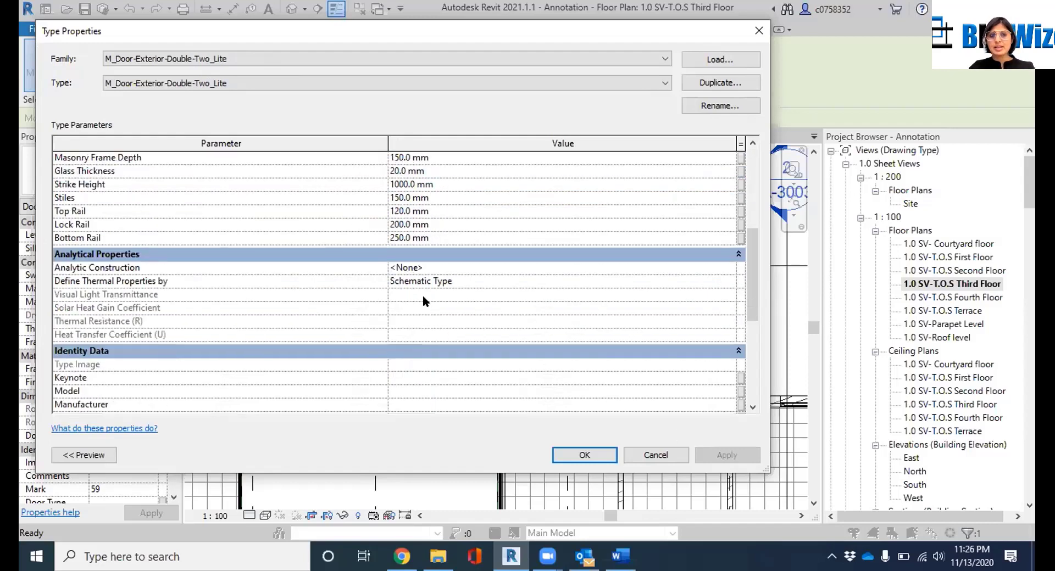
scroll(423, 297, "down", 5)
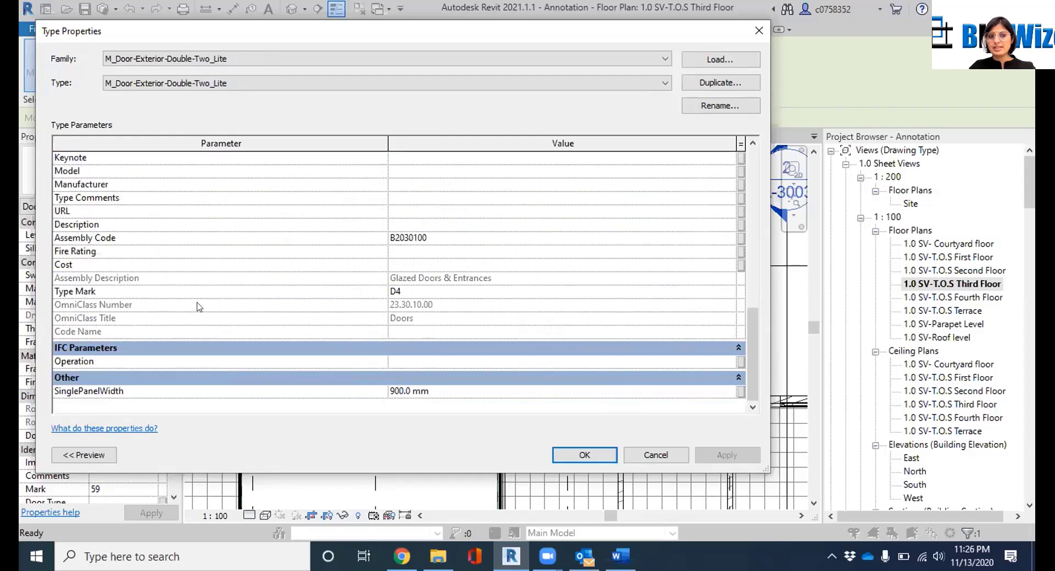
left_click(440, 290)
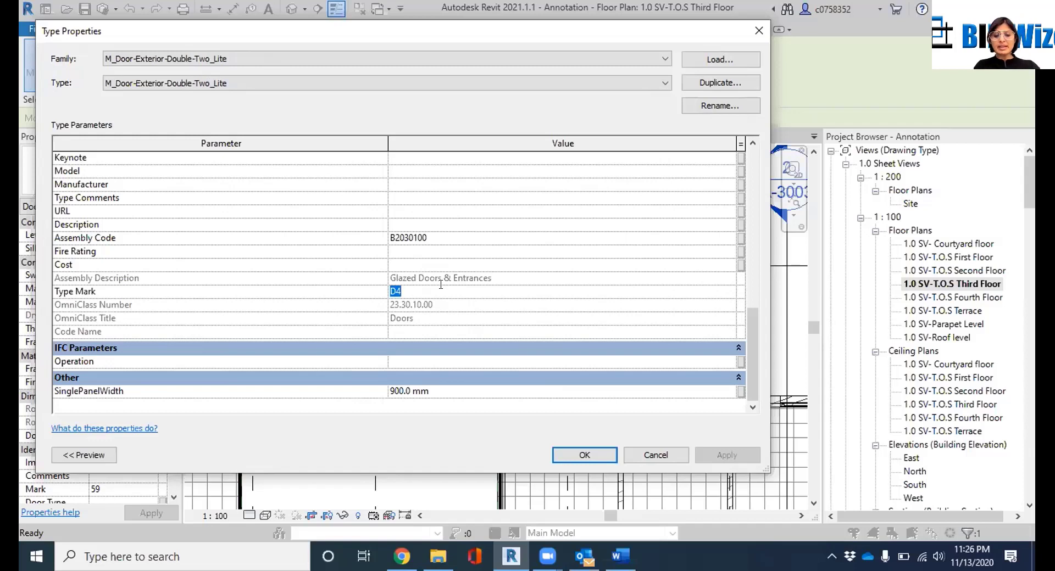
type("d\"")
key("BackSpace")
key("BackSpace")
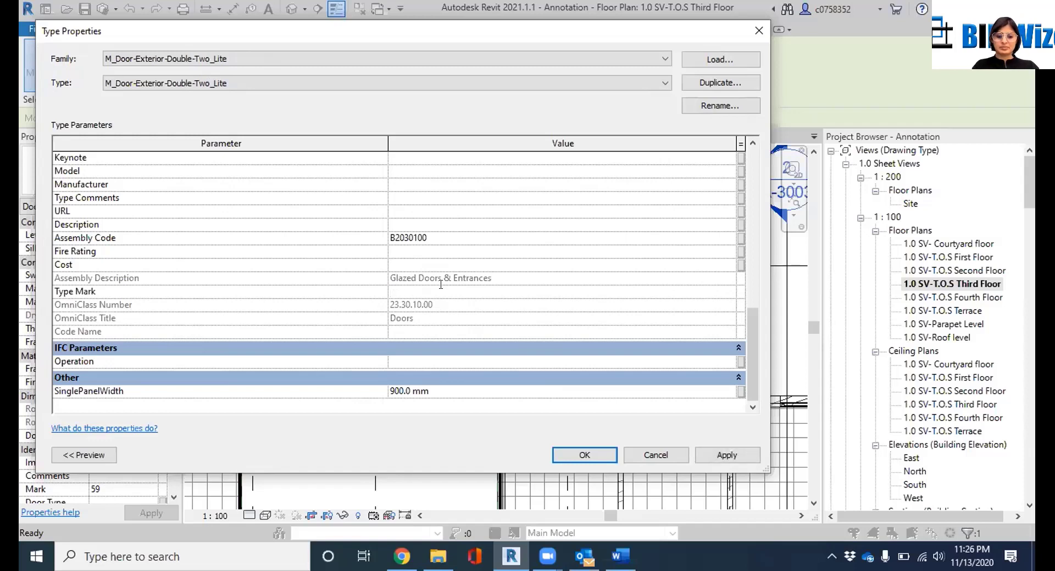
type("D7")
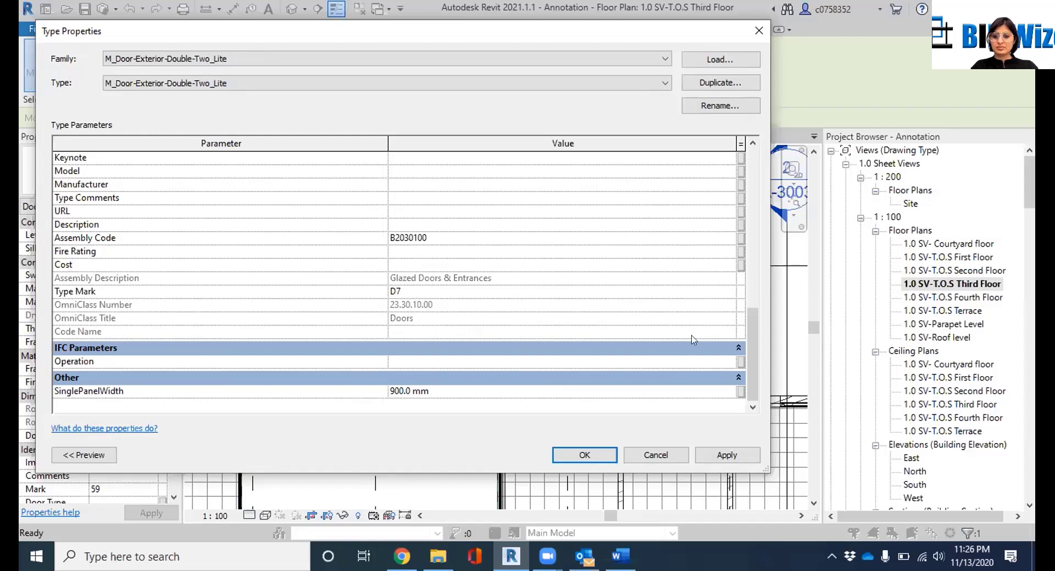
left_click(723, 454)
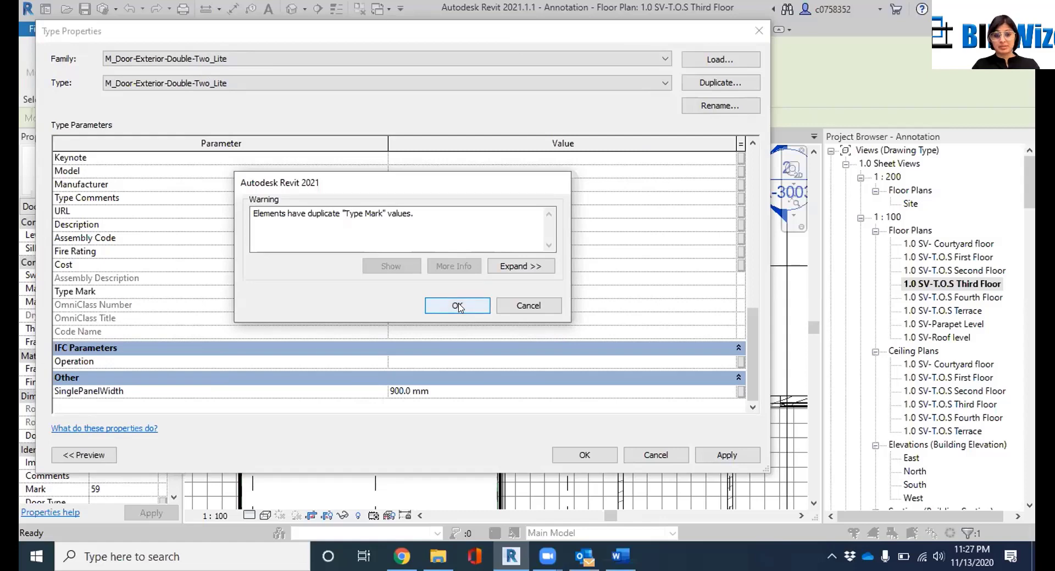
left_click(512, 306)
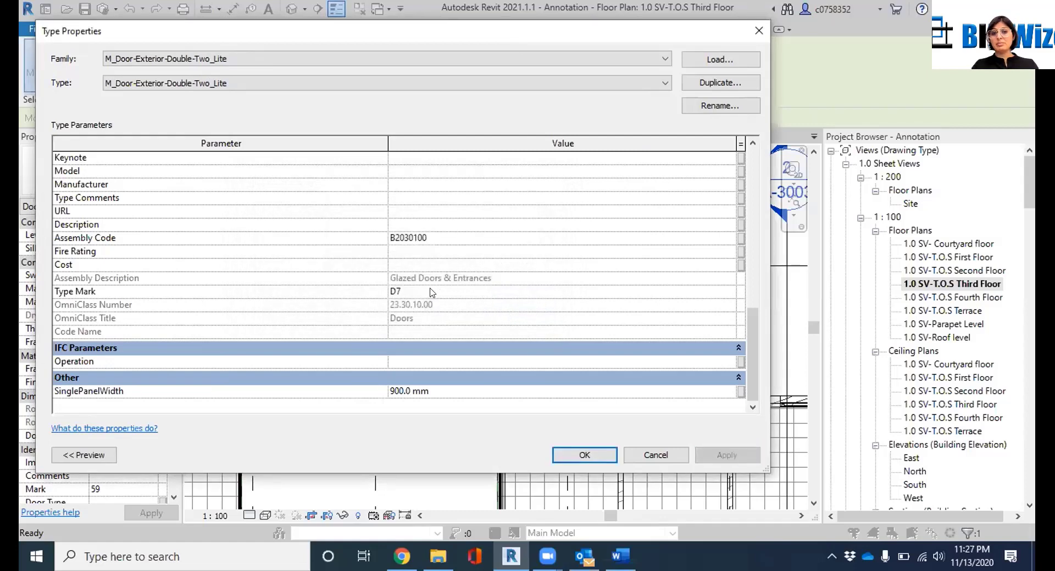
Change the Type Mark of the M_Door-Exterior-Double-Two_Lite door type to D10 and accept the type properties
left_click(432, 292)
left_click(430, 289)
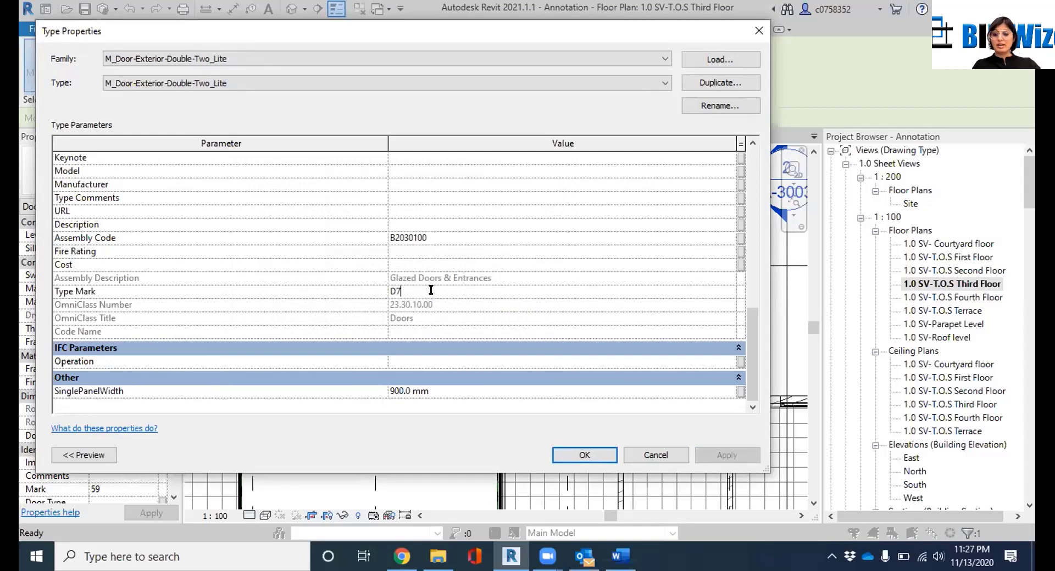
key("BackSpace")
type("10")
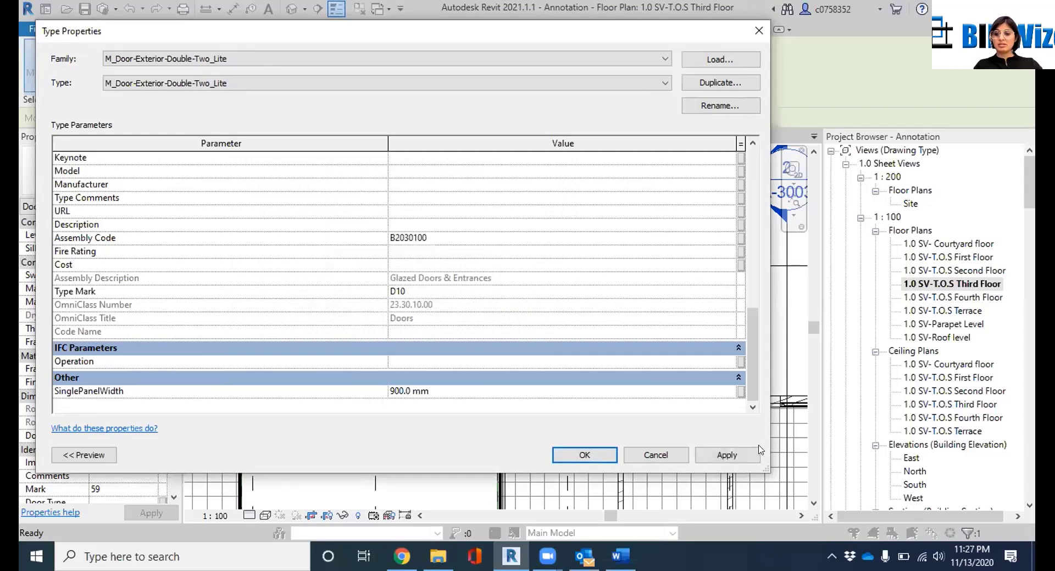
left_click(747, 455)
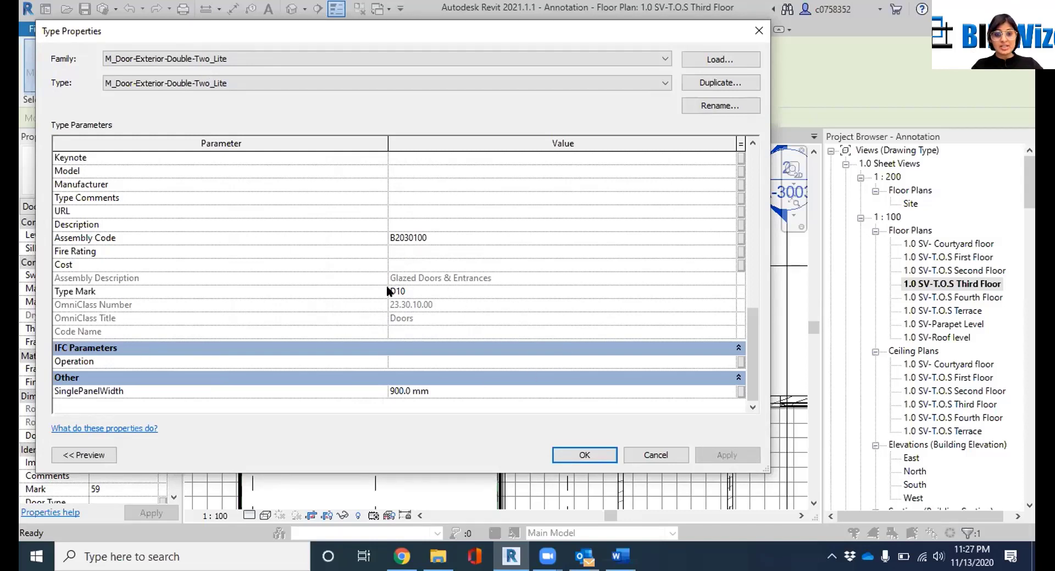
left_click(596, 460)
key("Escape")
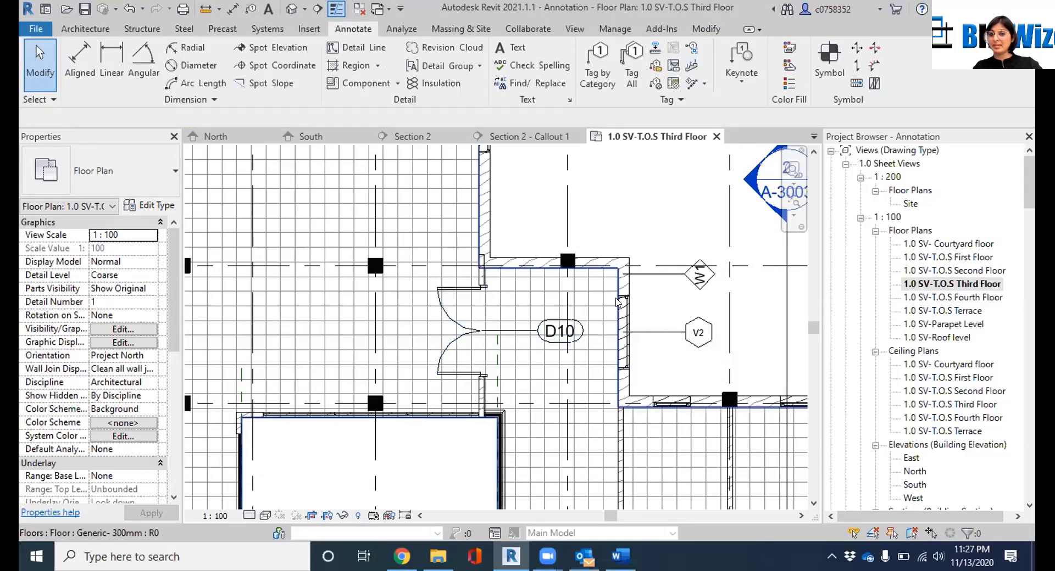
Set the Type Mark of the tagged Generic-230mm wall's type to W10 and accept the type properties
left_click(629, 284)
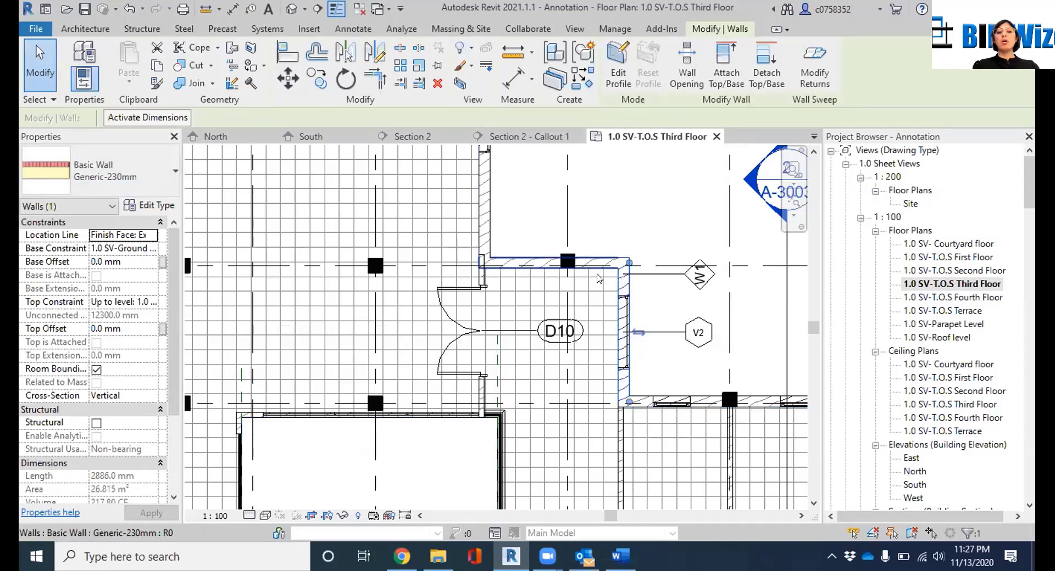
left_click(144, 207)
scroll(502, 314, "down", 5)
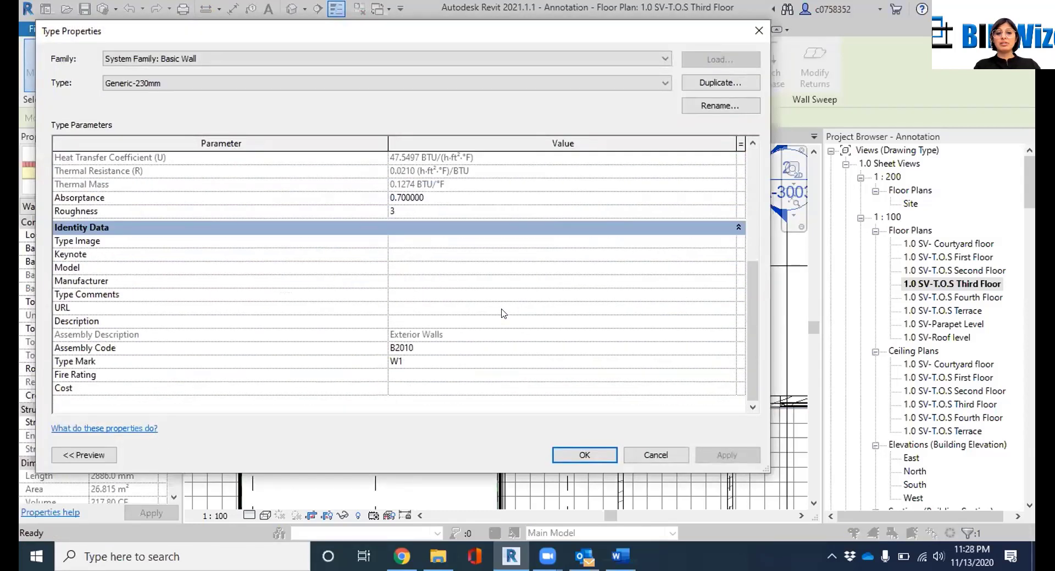
left_click(437, 358)
left_click(436, 355)
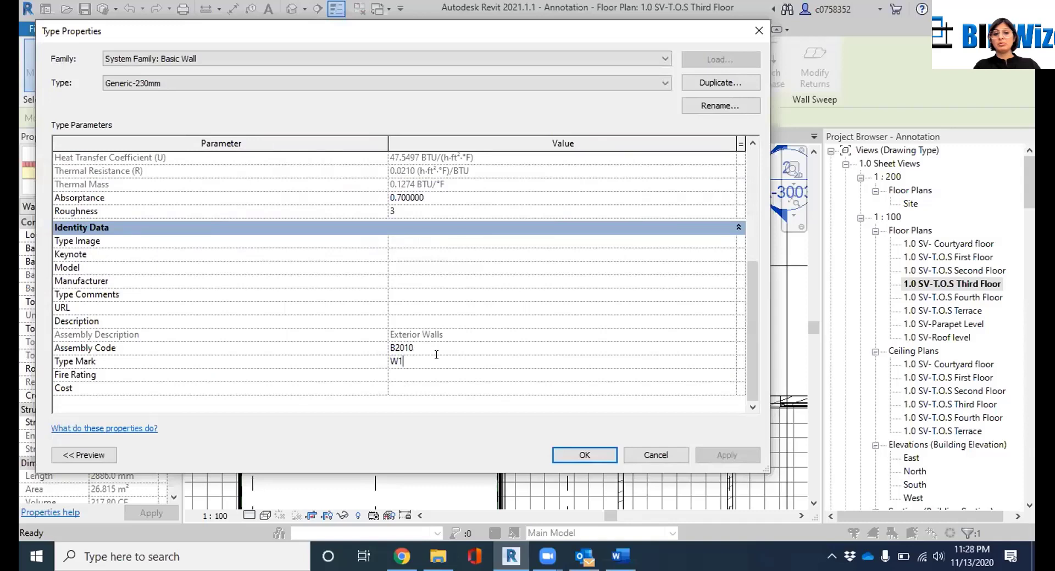
type("0")
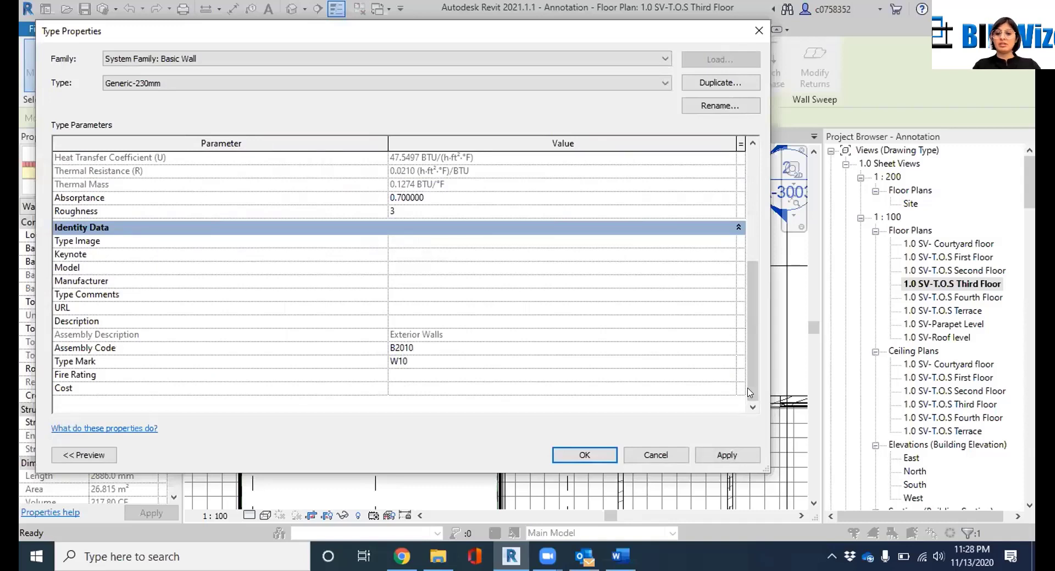
left_click(728, 458)
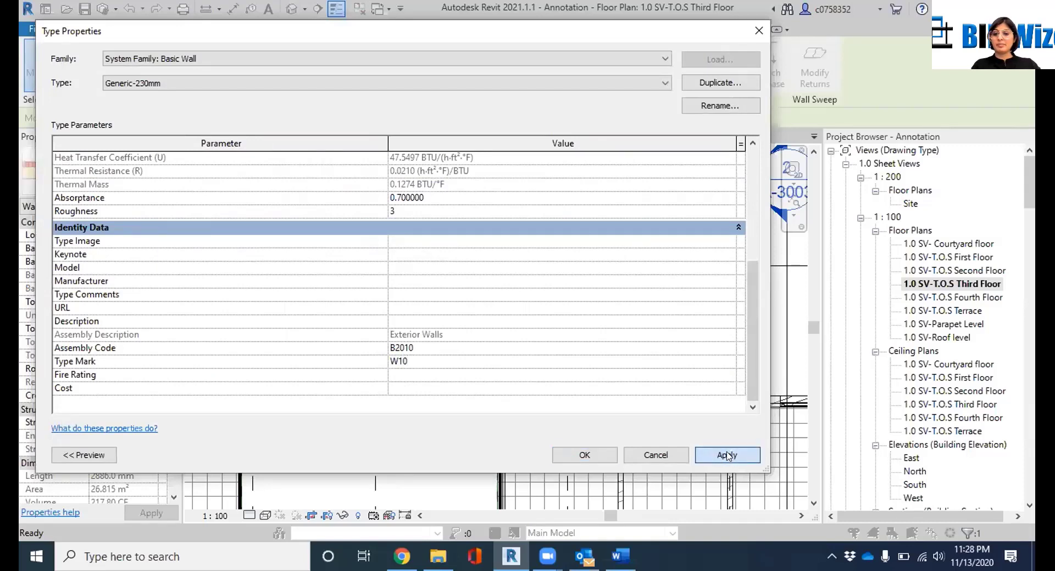
left_click(584, 456)
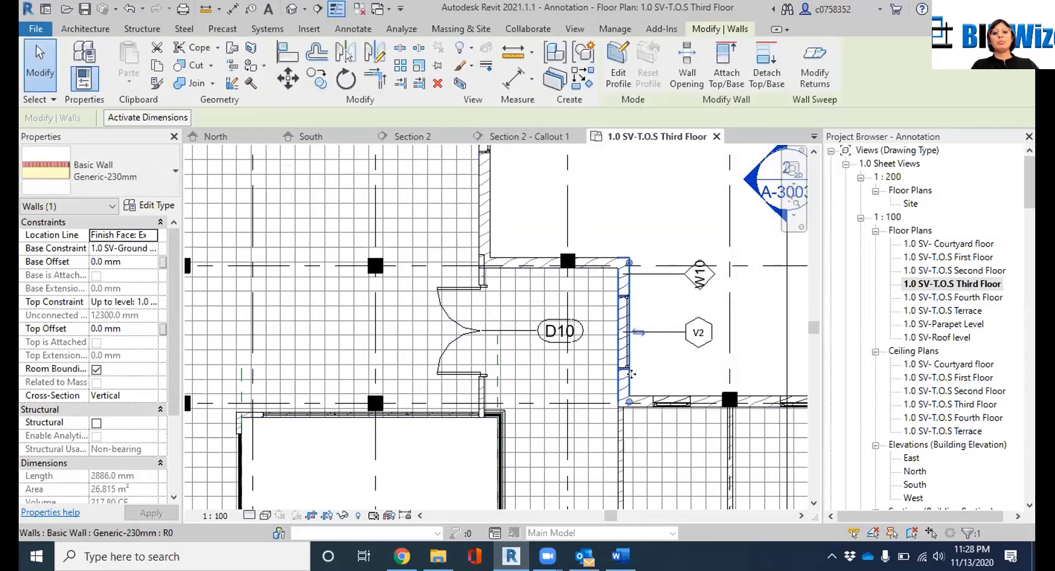
Look over the third floor plan for the walls, doors and windows beyond the tagged room
scroll(619, 380, "down", 5)
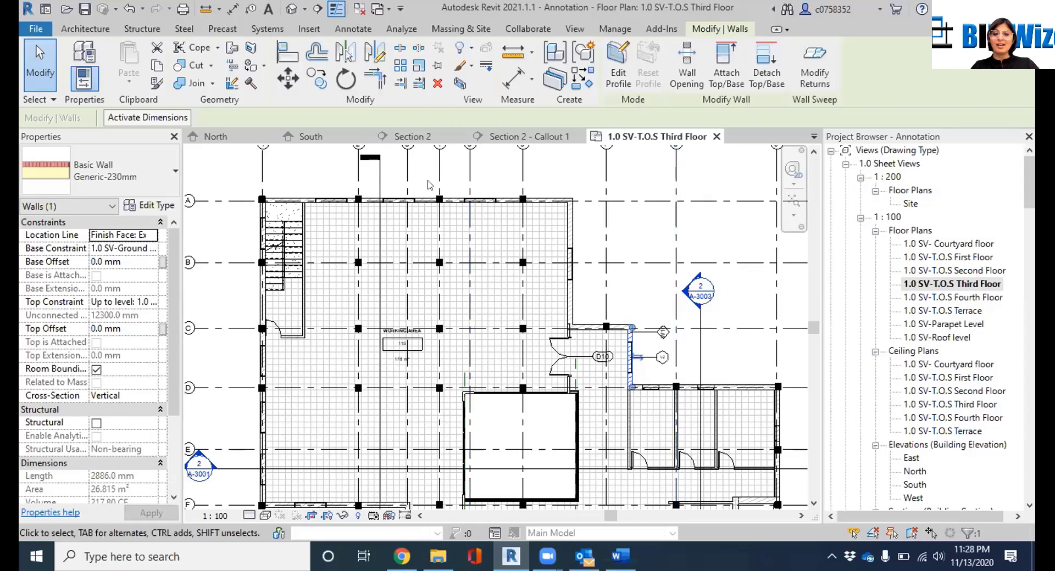
scroll(539, 319, "up", 3)
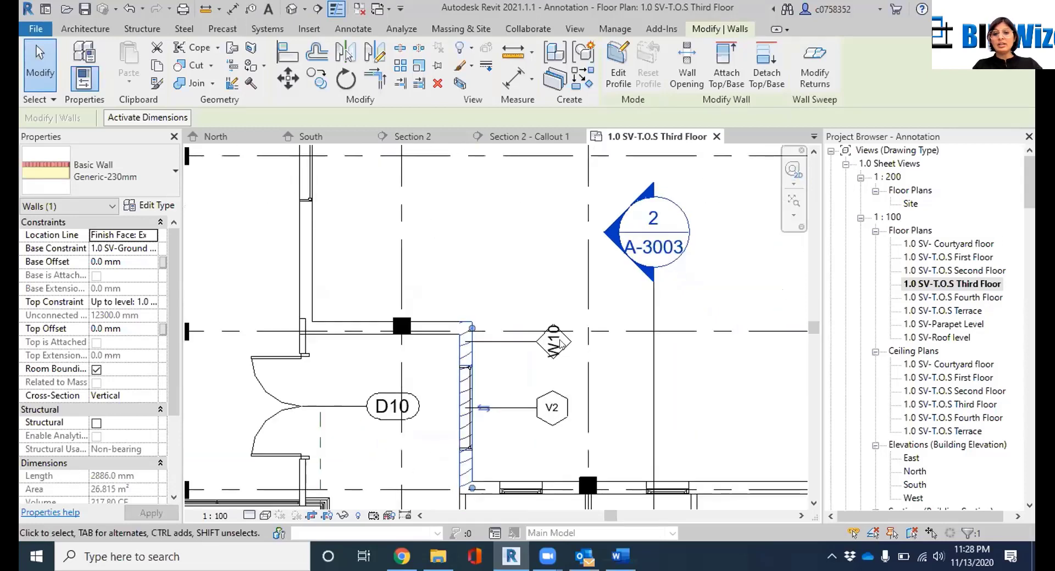
scroll(559, 366, "down", 4)
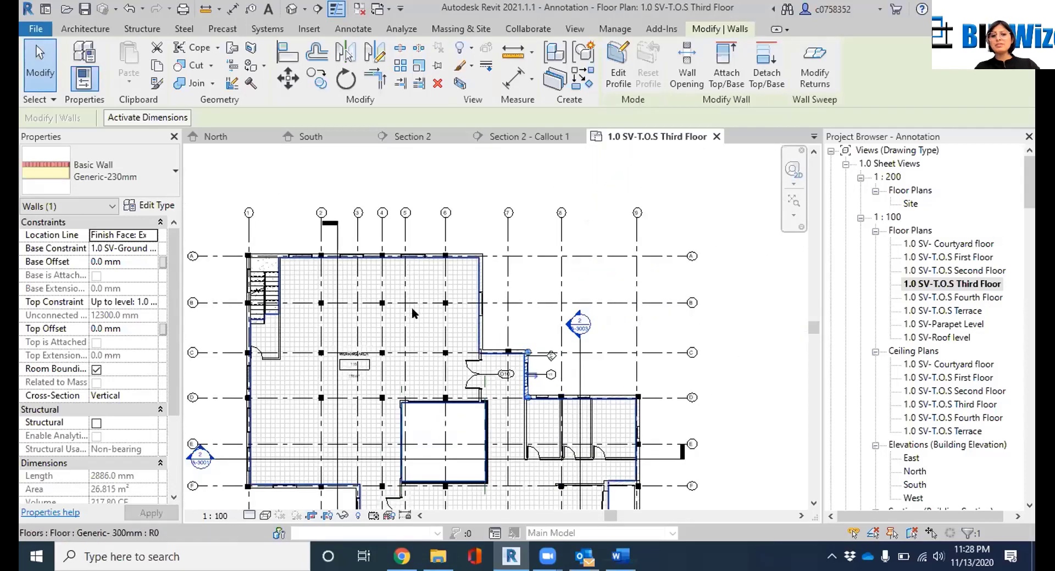
scroll(420, 262, "down", 6)
scroll(520, 404, "up", 6)
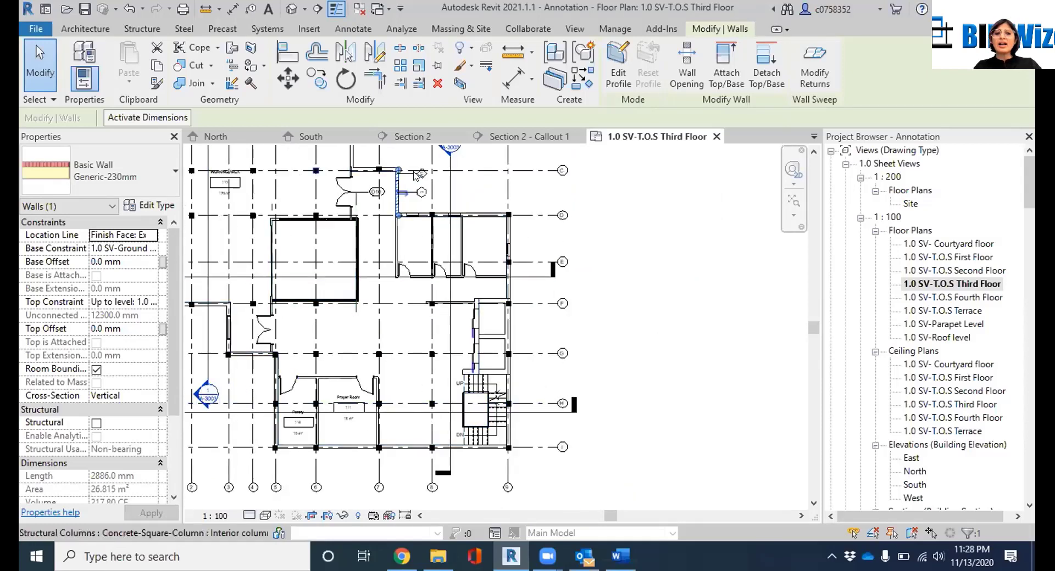
scroll(446, 227, "up", 2)
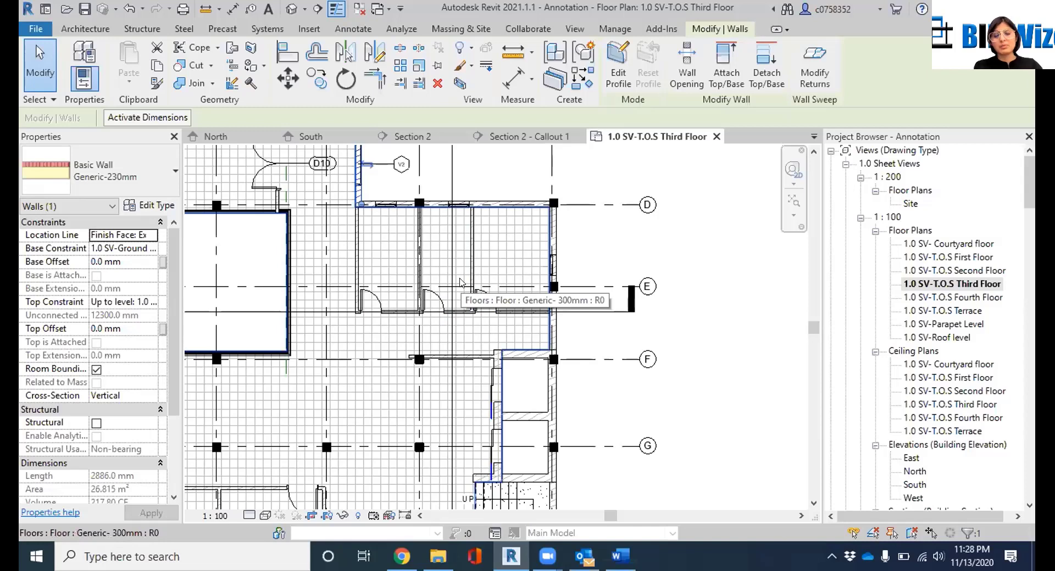
mouse_move(444, 238)
middle_mouse_down()
mouse_move(557, 360)
mouse_move(577, 361)
middle_mouse_up()
scroll(480, 248, "up", 2)
scroll(480, 247, "up", 3)
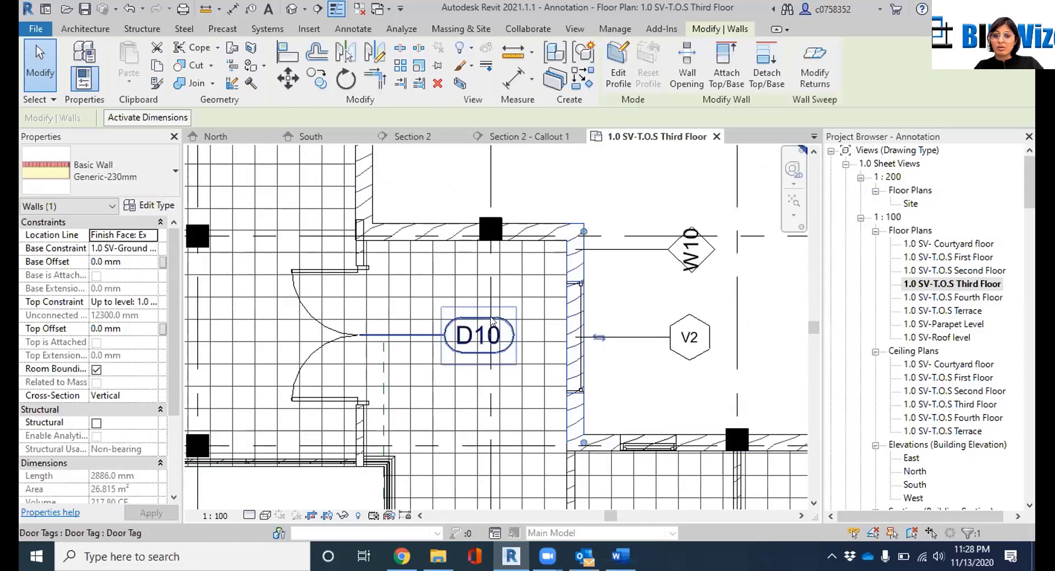
Delete the D10 door tag, the V2 window tag and the W10 wall tag around the small room
left_click(491, 321)
key("Escape")
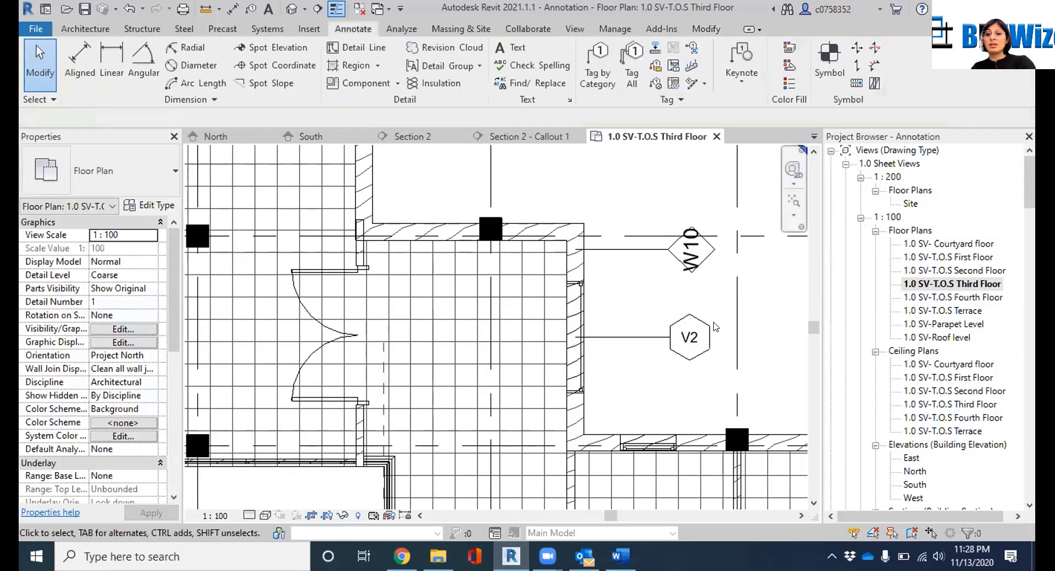
left_click(709, 328)
key("Escape")
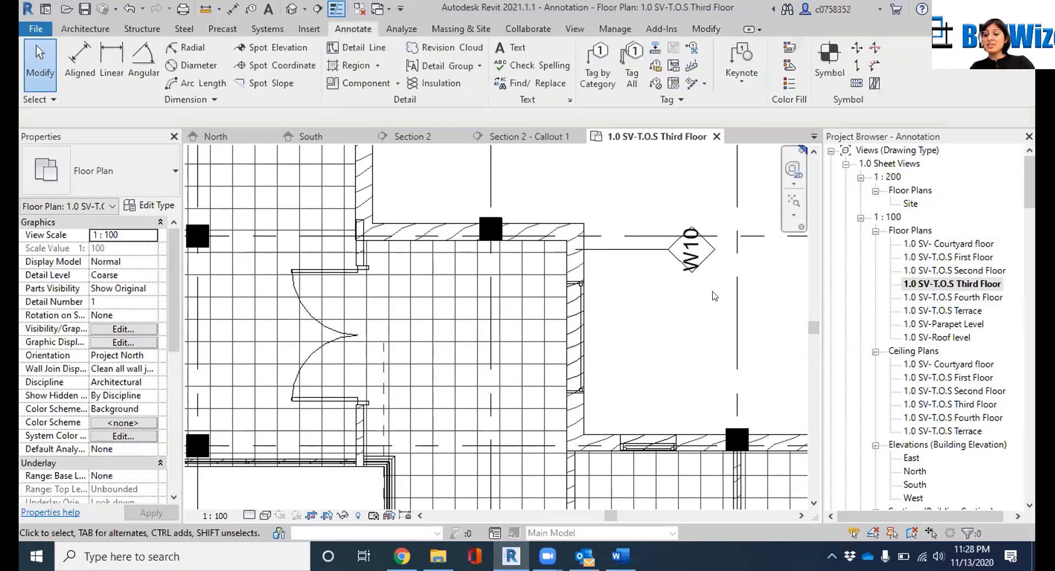
left_click(714, 247)
key("Delete")
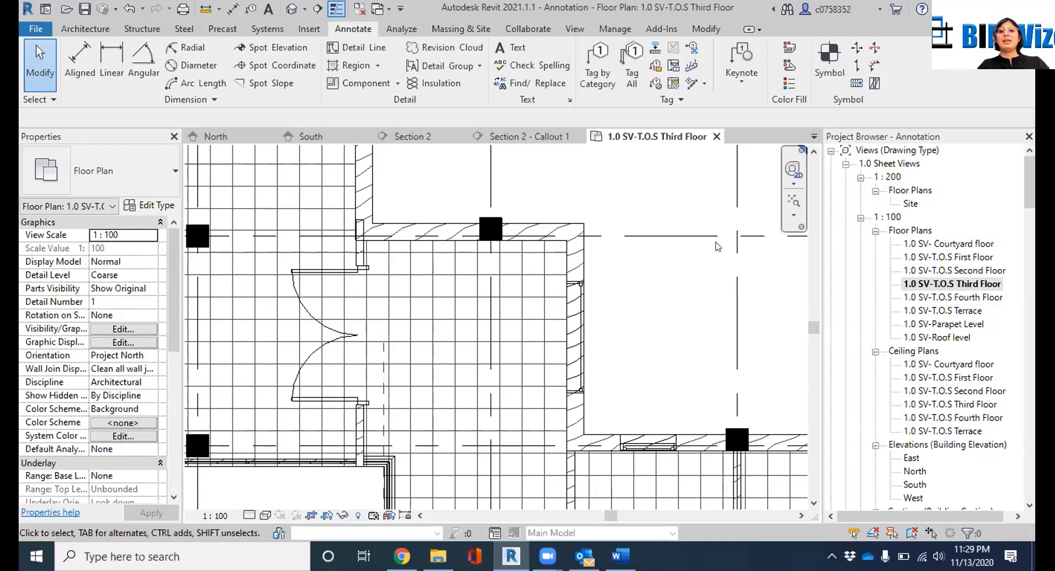
Start Tag All for all objects in the current view, including the door, room, stair, wall and window tag categories
left_click(632, 60)
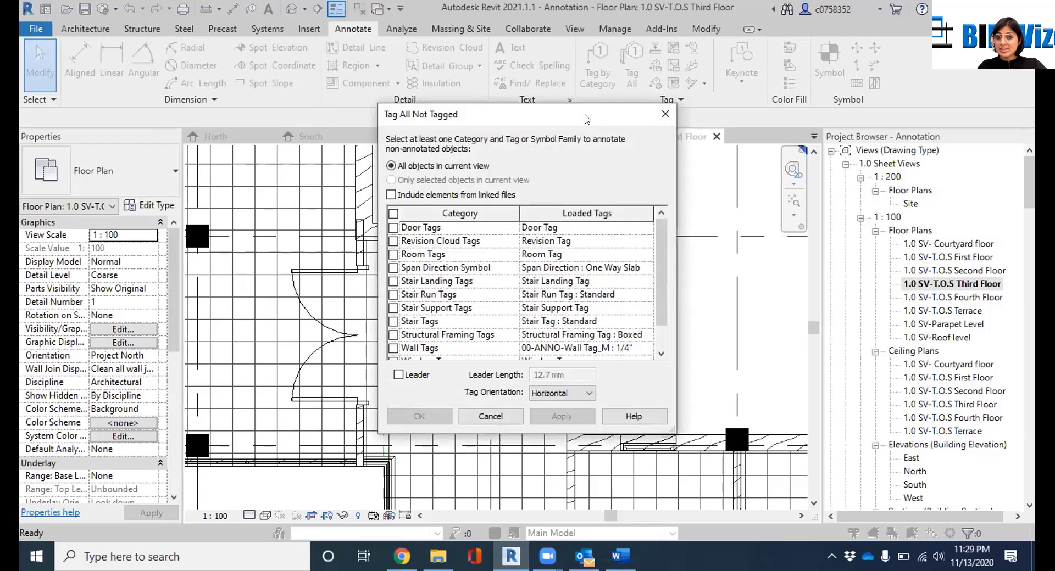
left_click_drag(586, 116, 612, 37)
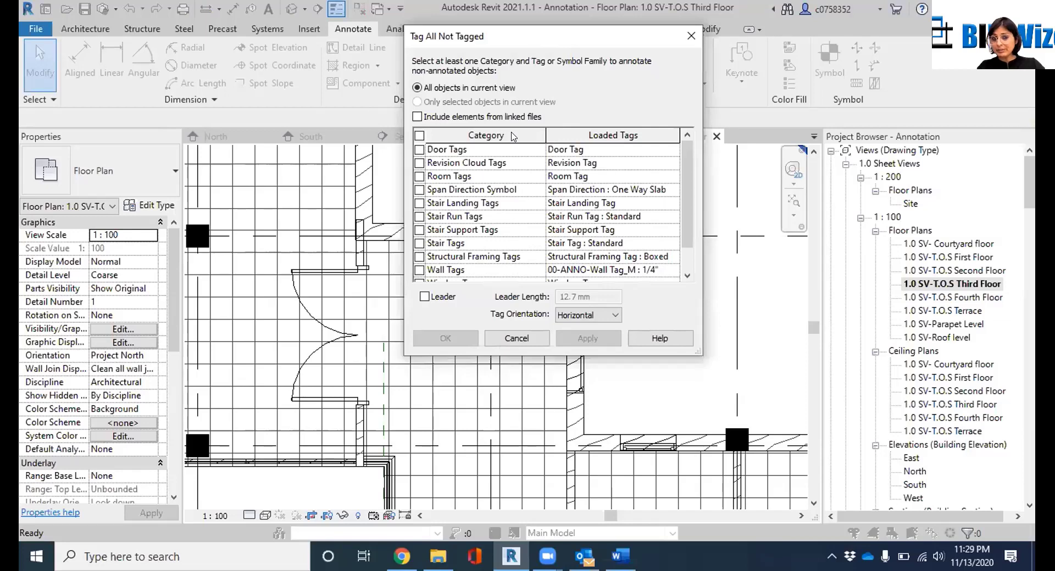
left_click(439, 153)
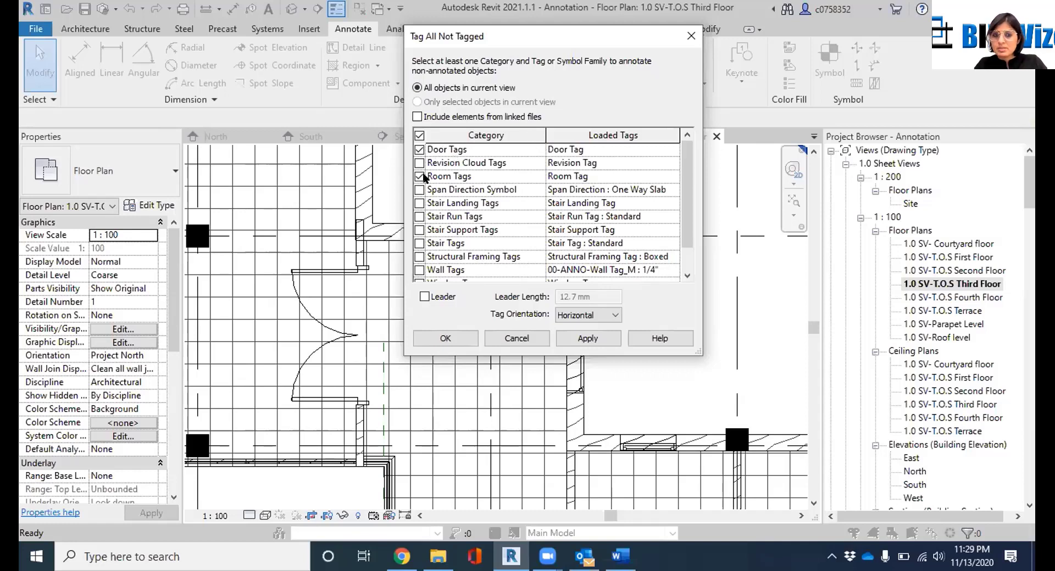
left_click(420, 270)
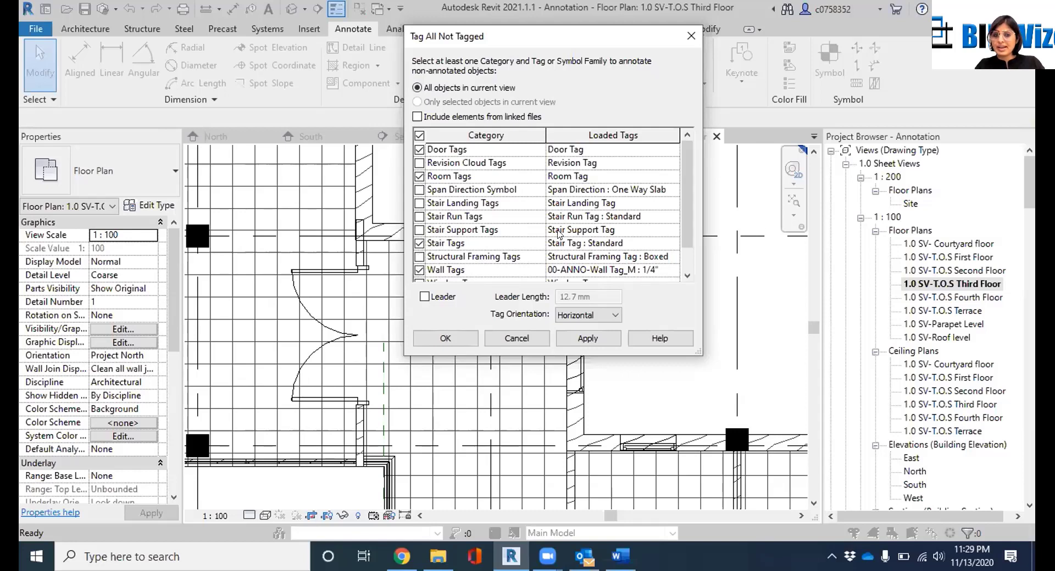
scroll(558, 231, "down", 1)
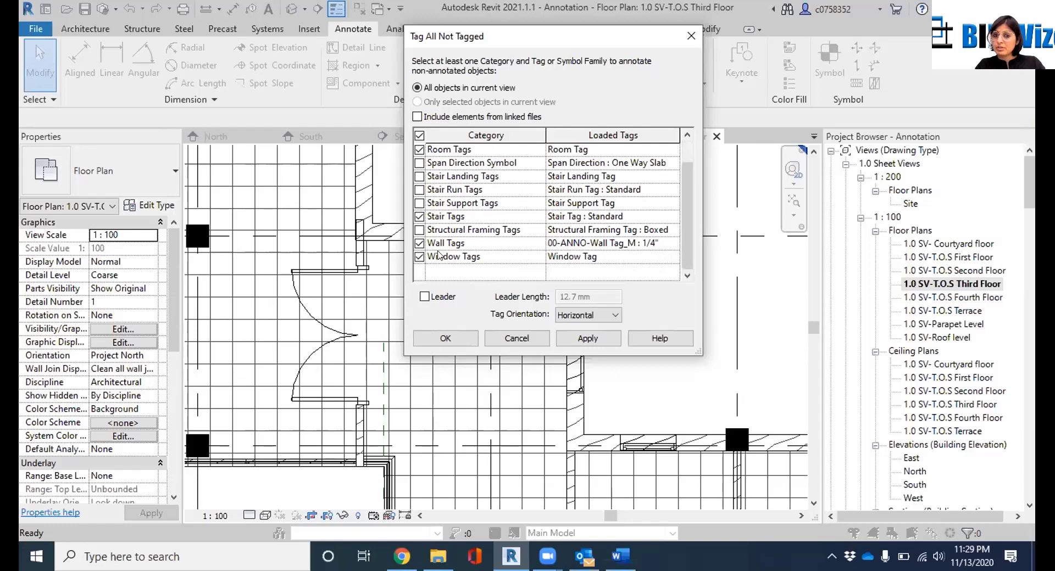
scroll(447, 239, "up", 1)
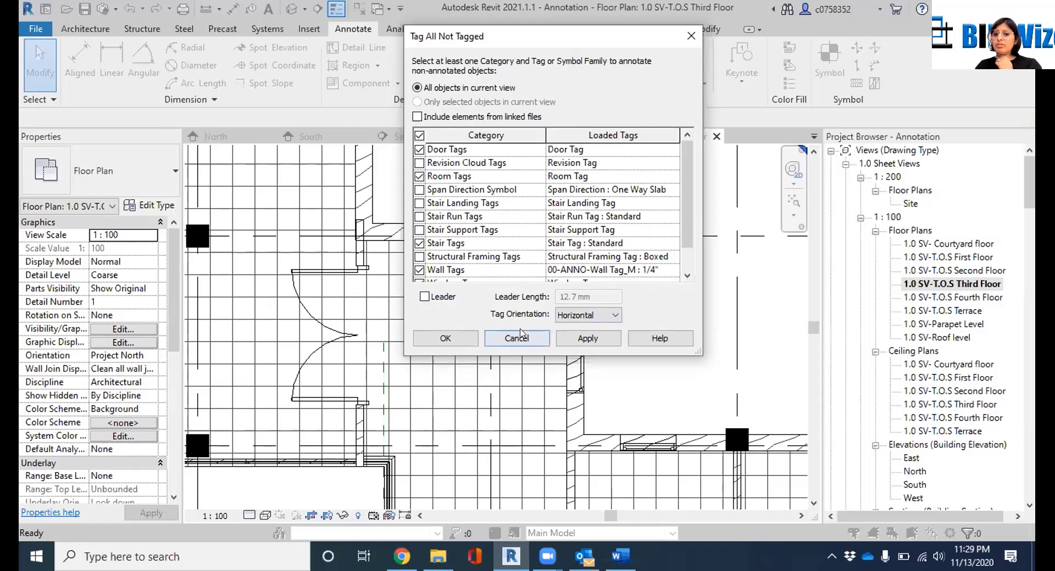
Enable leaders for the tags with a leader length of 7.5 mm, keeping the tag orientation horizontal
left_click(442, 301)
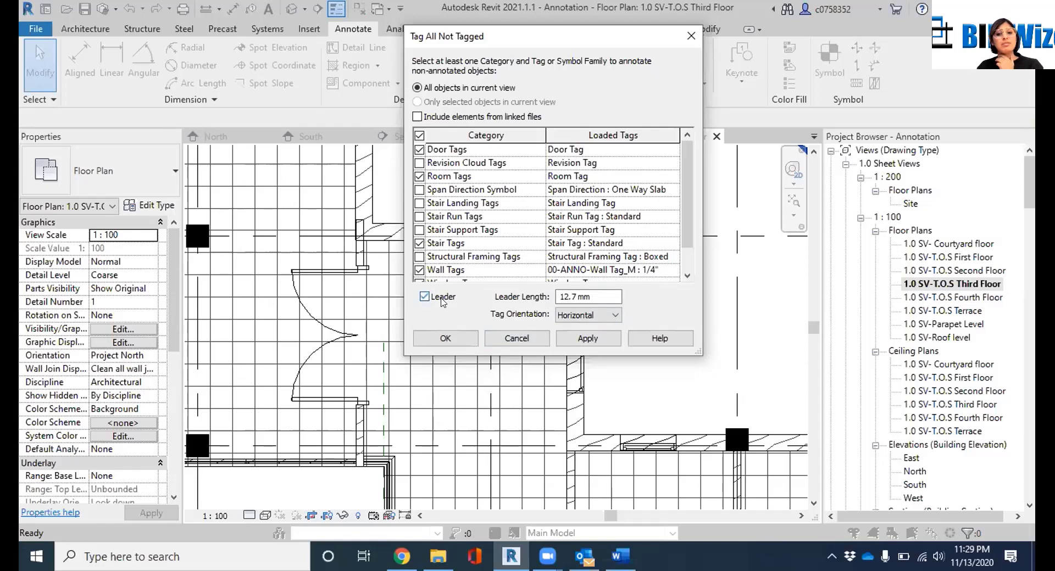
left_click(613, 291)
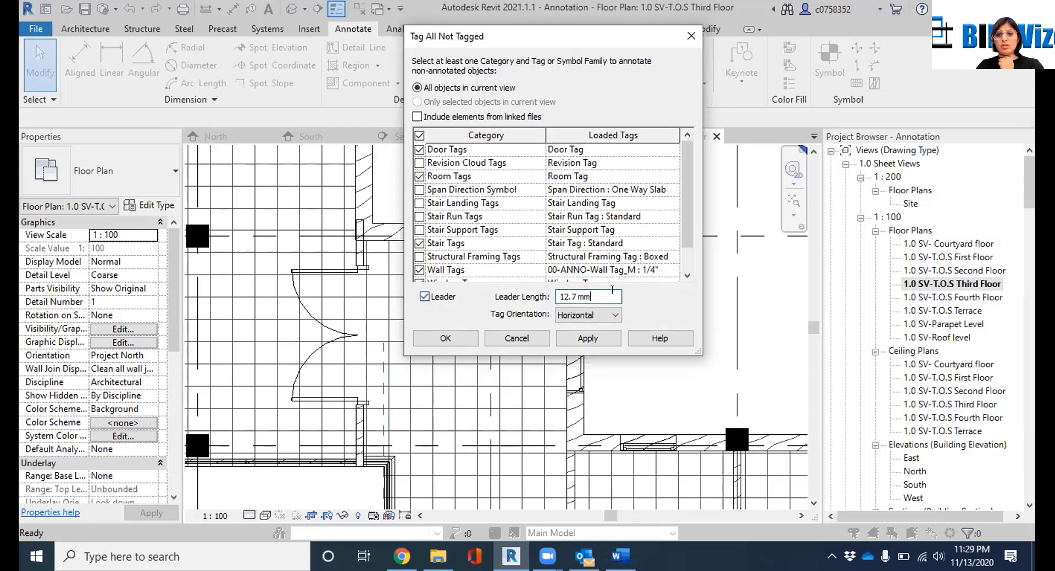
left_click_drag(612, 290, 551, 292)
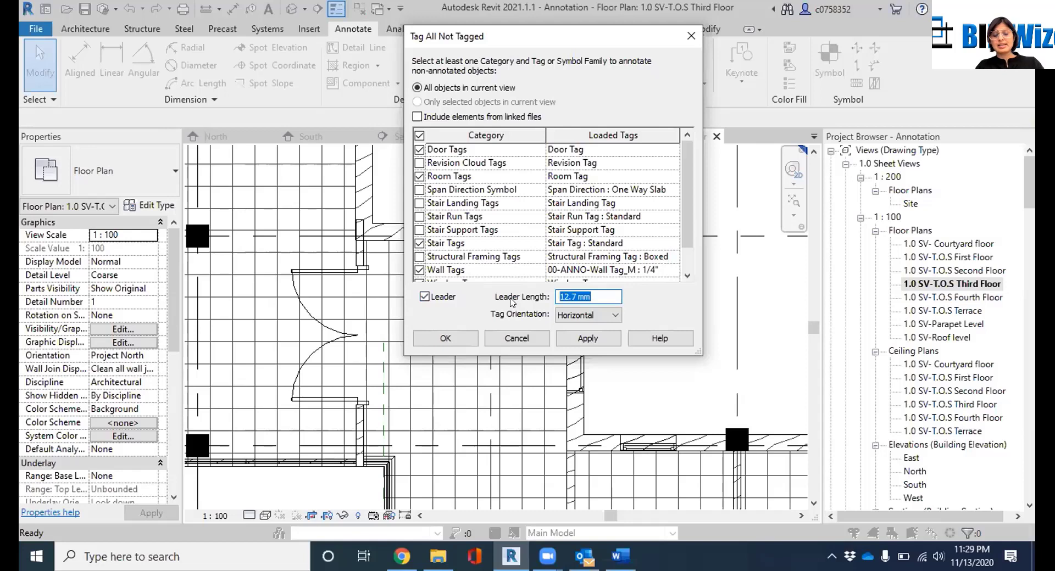
type("7")
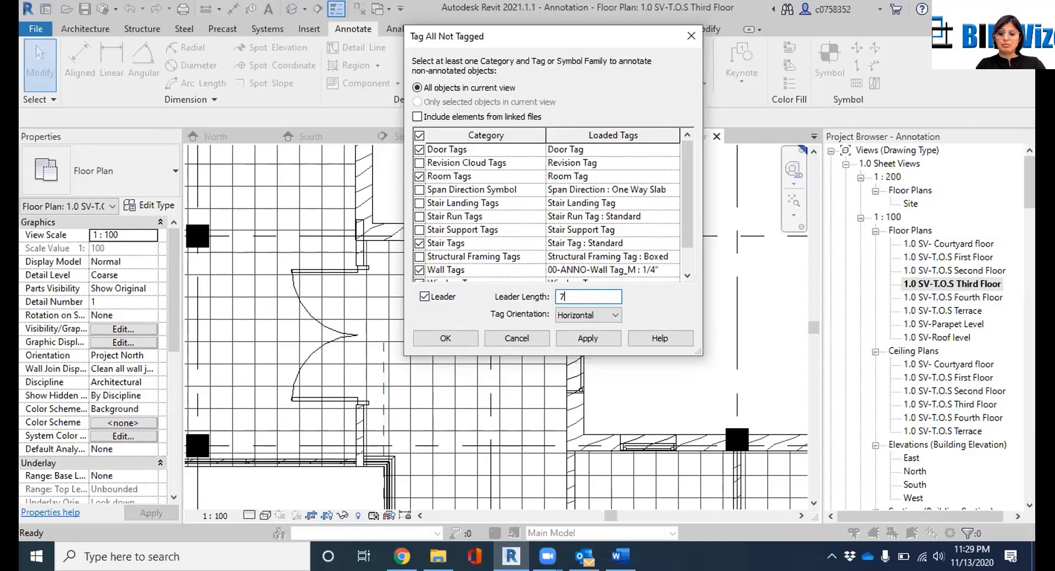
type(".5")
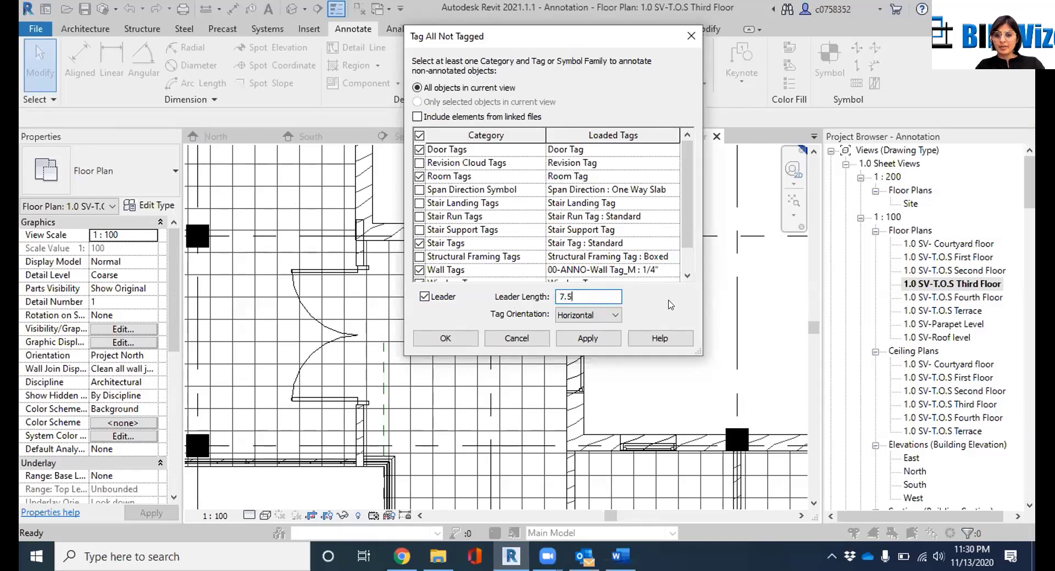
left_click(616, 315)
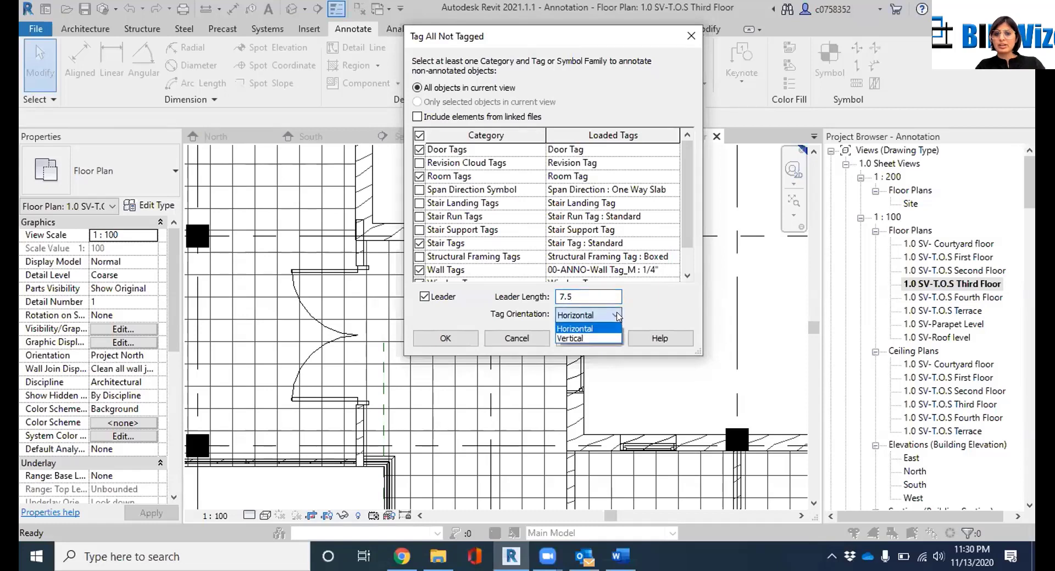
left_click(669, 303)
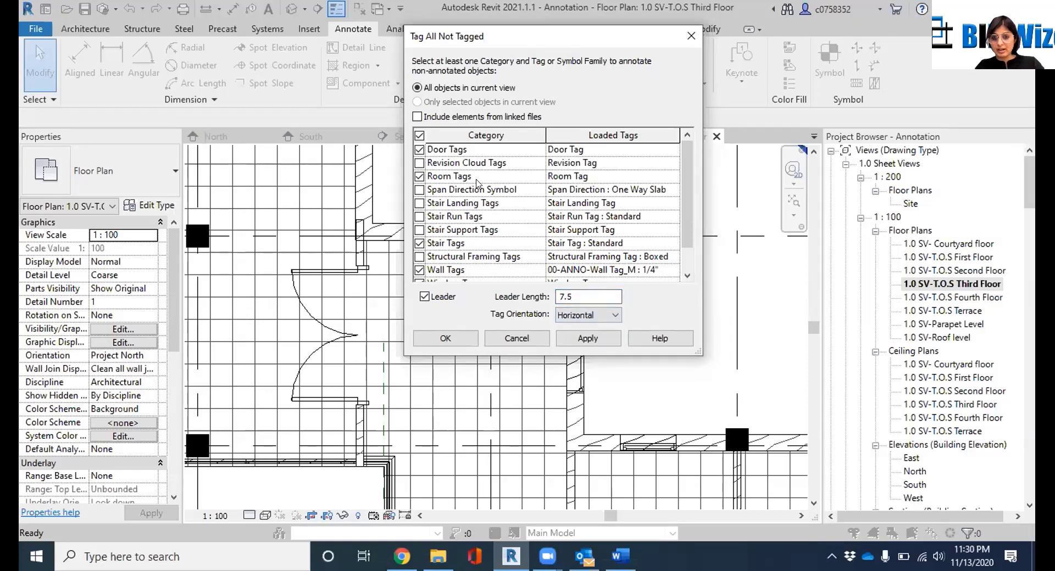
Choose Wall Tag : 1/2" for the wall tags and tag the checked door, room, stair, wall and window categories with leaders
left_click(594, 151)
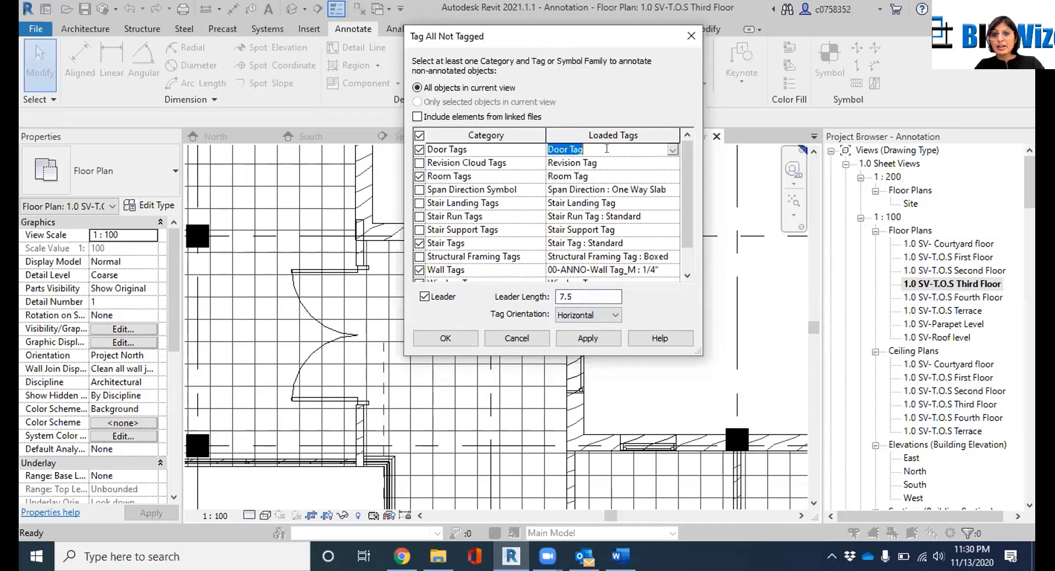
left_click(675, 151)
left_click(674, 151)
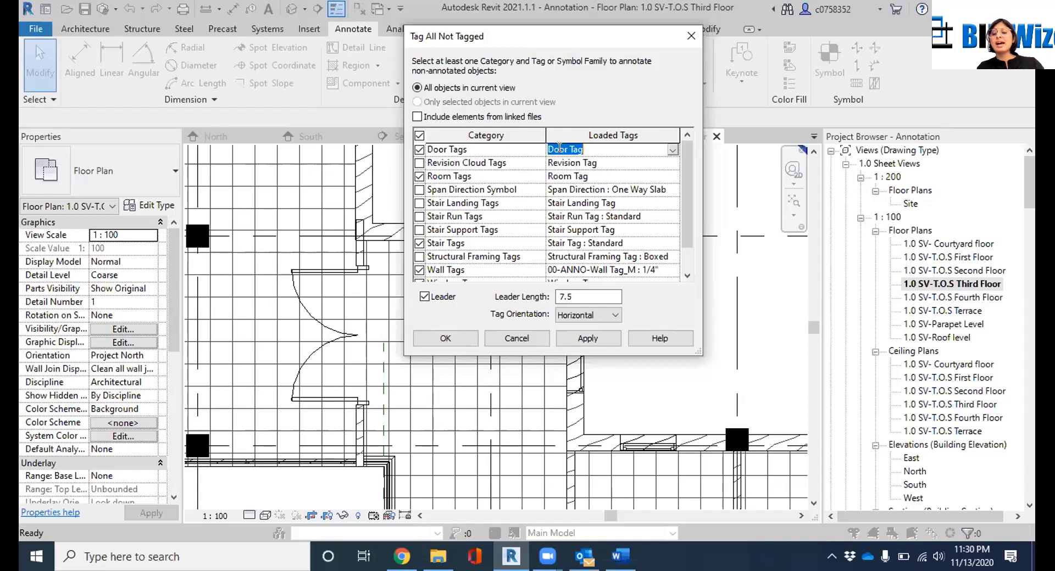
scroll(648, 193, "down", 1)
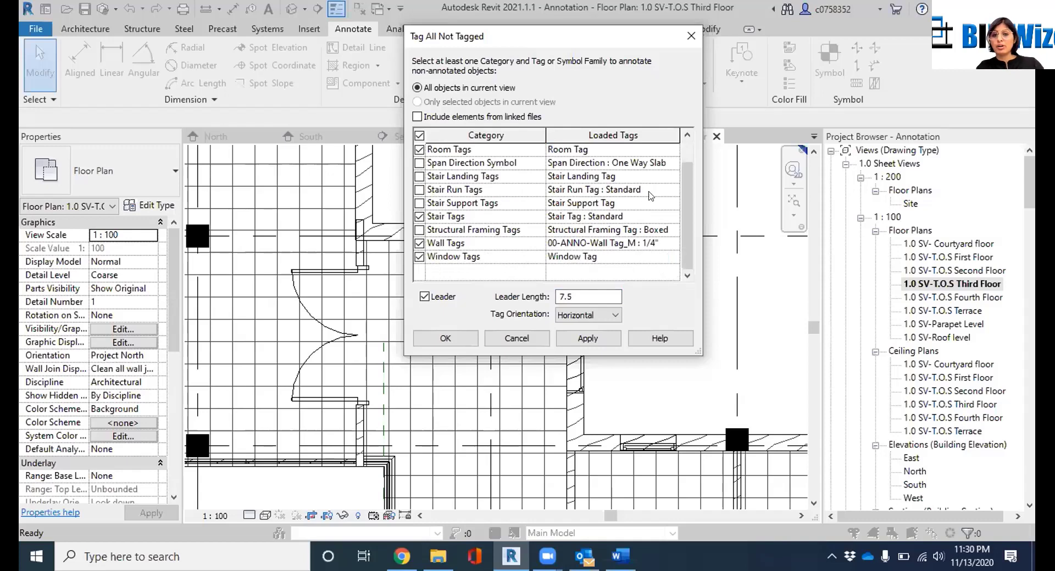
left_click(656, 243)
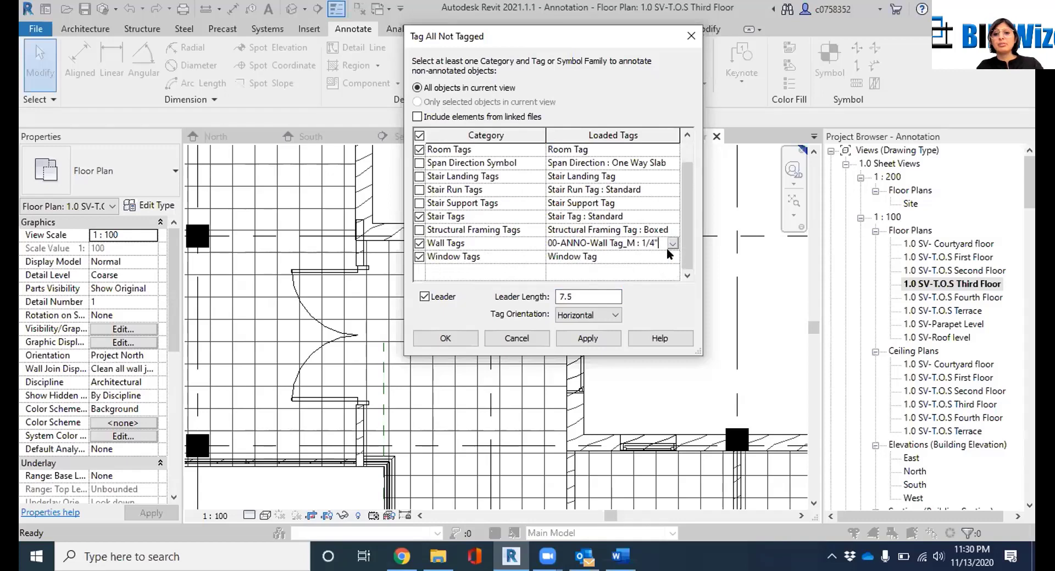
left_click(670, 245)
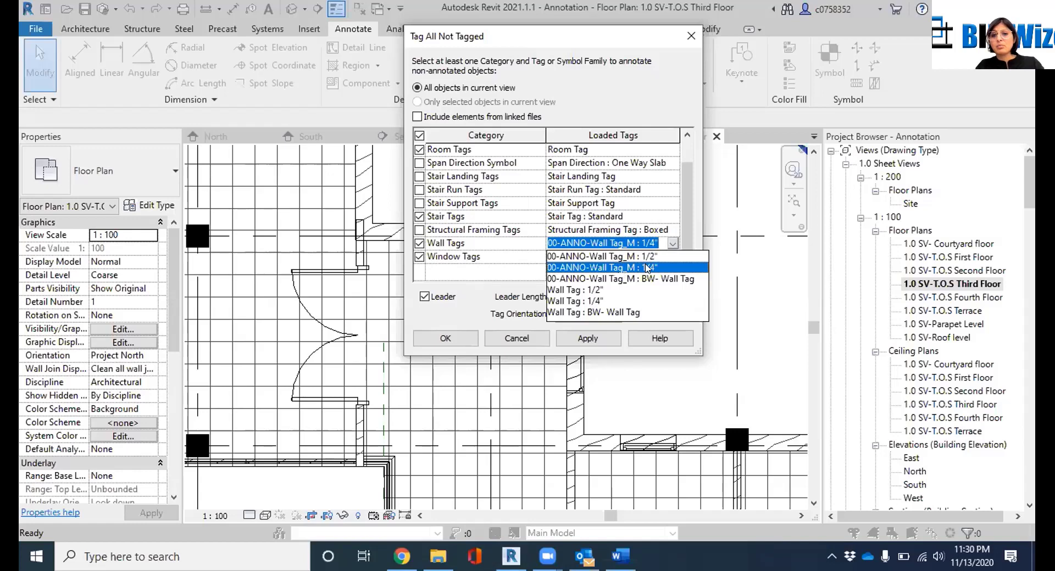
left_click(608, 289)
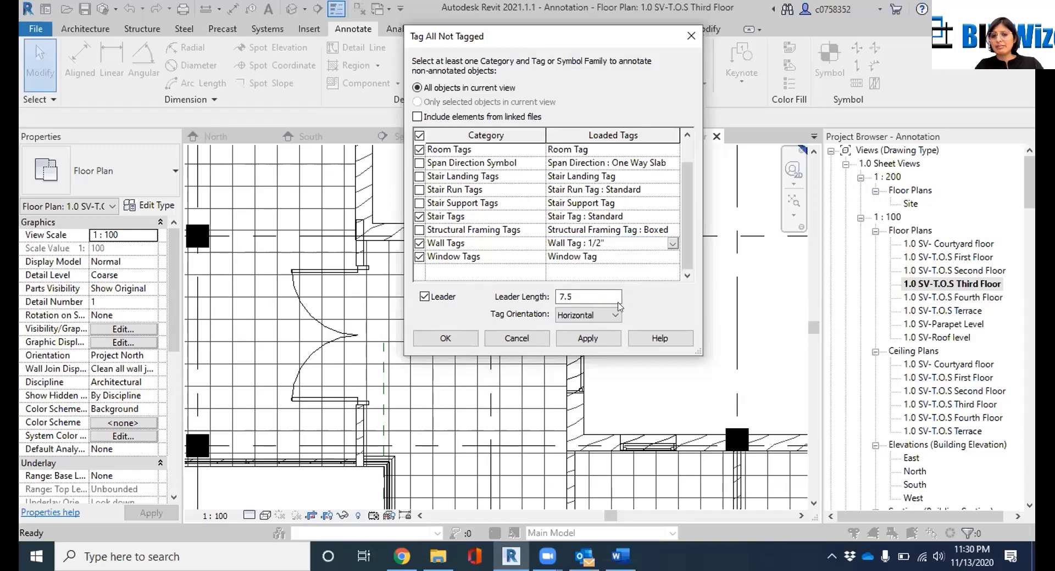
left_click(575, 341)
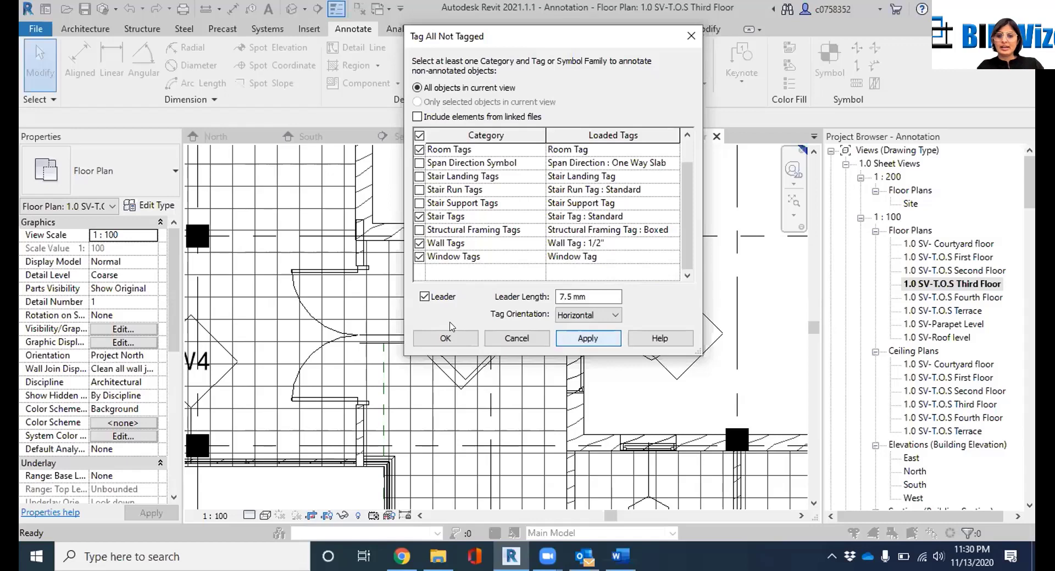
left_click(445, 338)
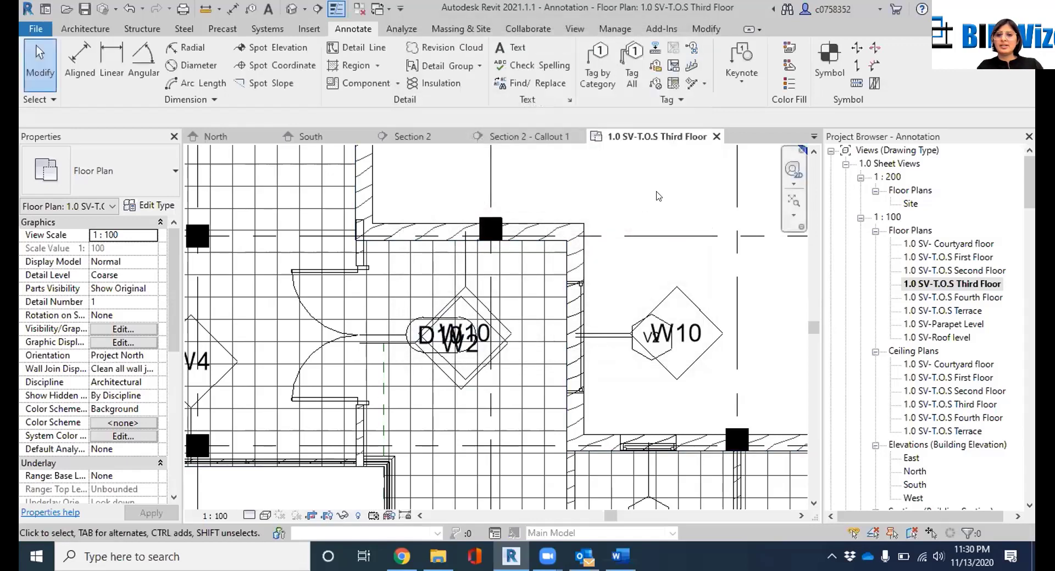
Check the new tags across the third floor plan and undo the tagging of all categories
scroll(658, 198, "down", 6)
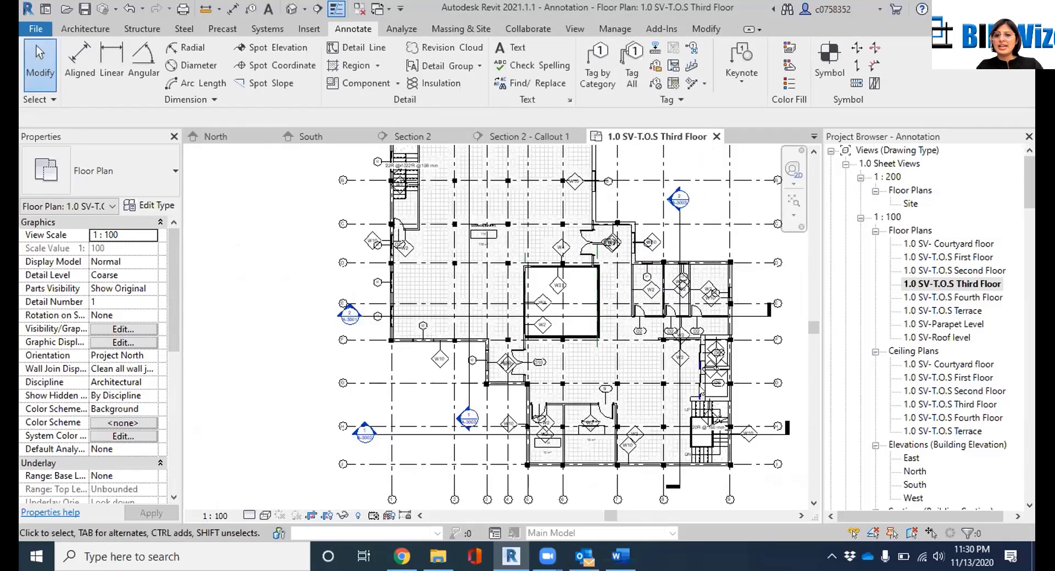
scroll(700, 387, "up", 2)
middle_click_drag(743, 369, 430, 370)
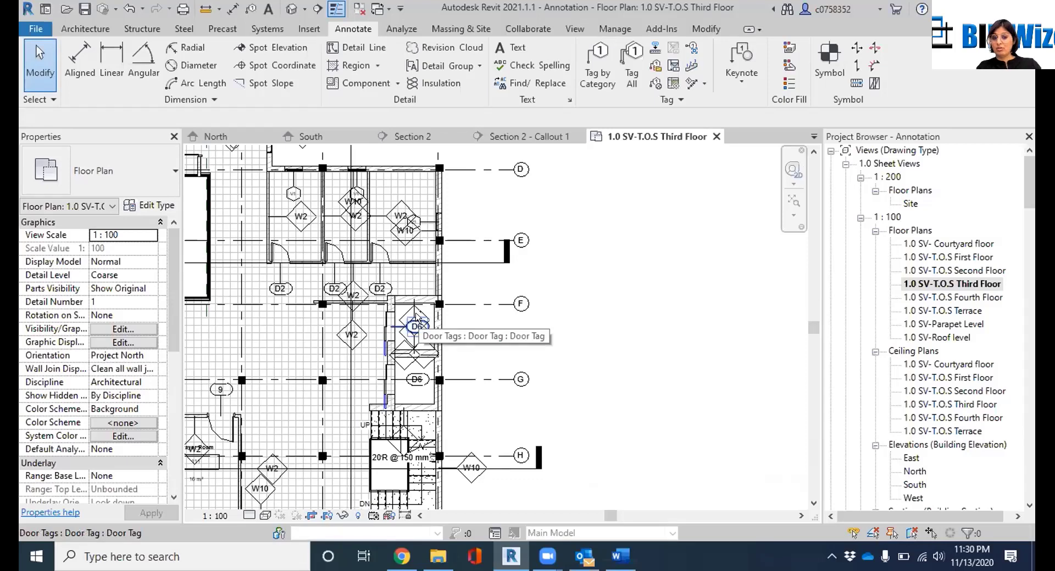
scroll(416, 318, "up", 5)
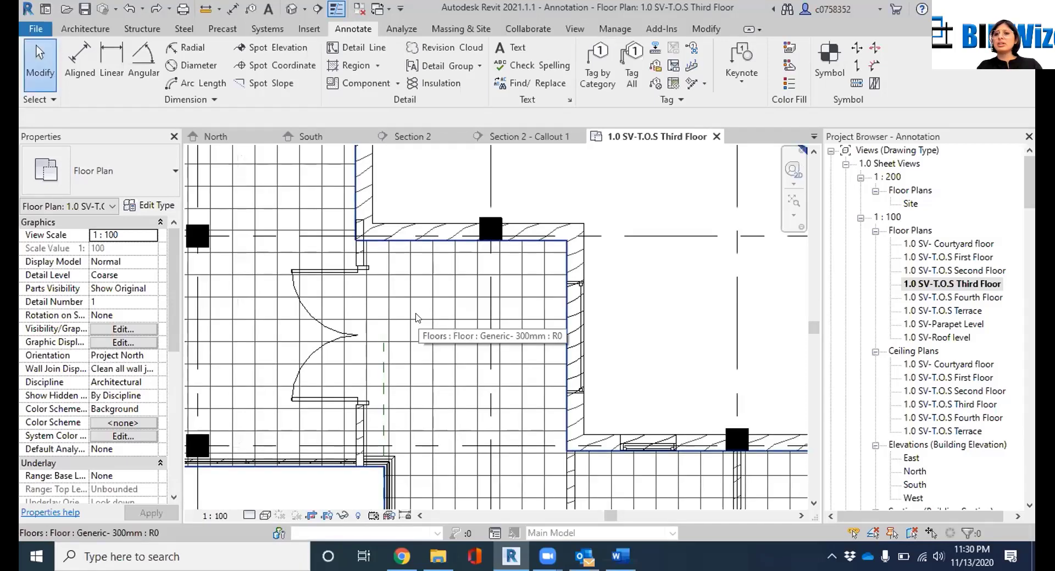
Tag all untagged doors and windows in the current view with horizontal tags and no leaders
left_click(633, 54)
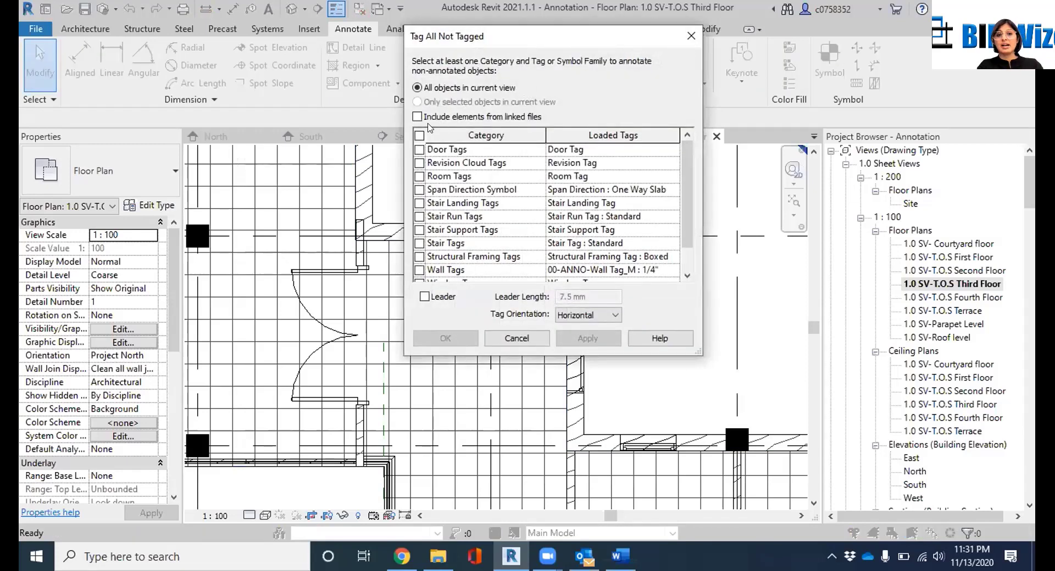
left_click(420, 150)
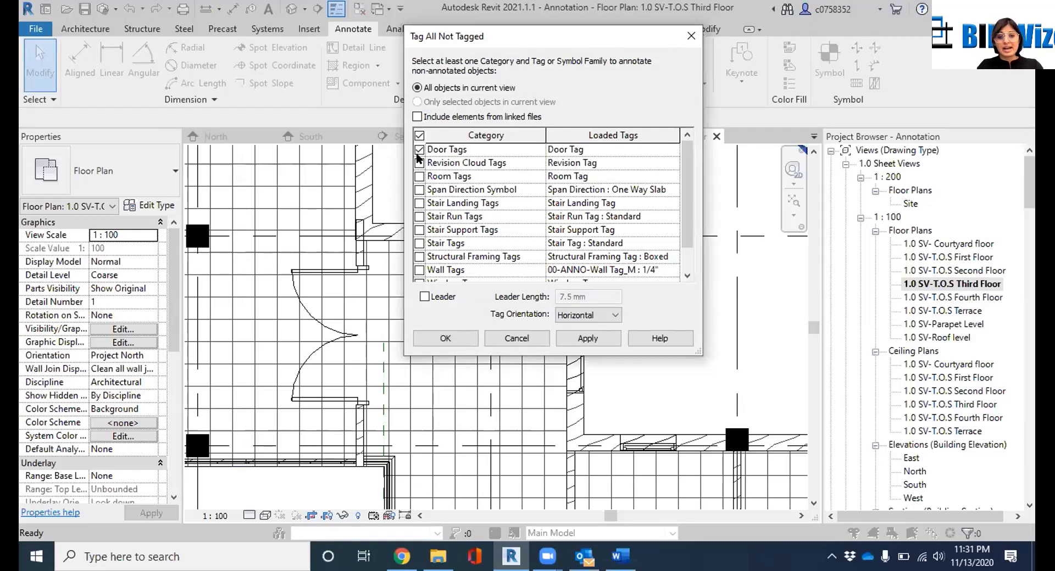
scroll(430, 220, "down", 1)
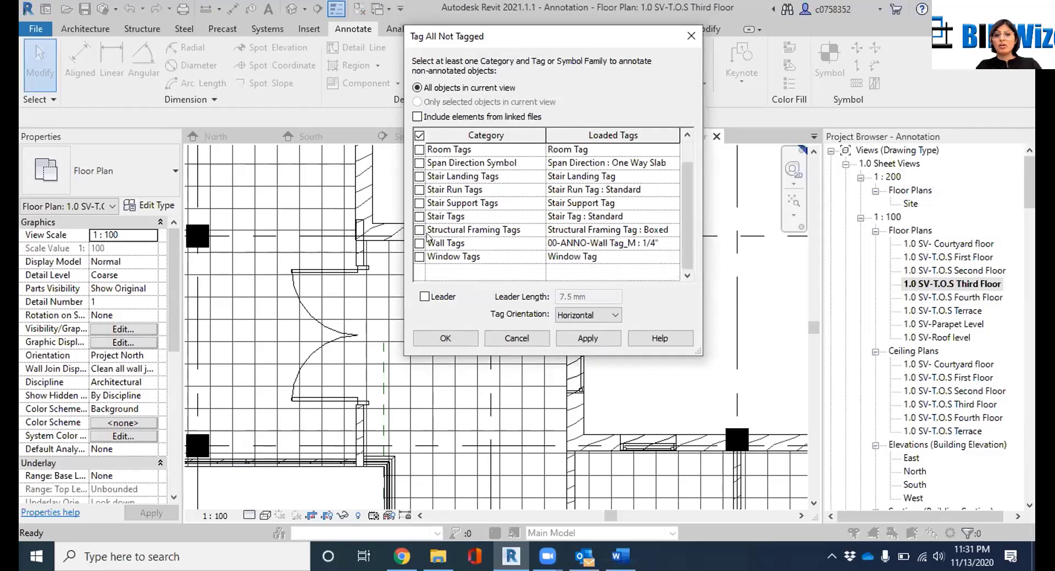
left_click(420, 256)
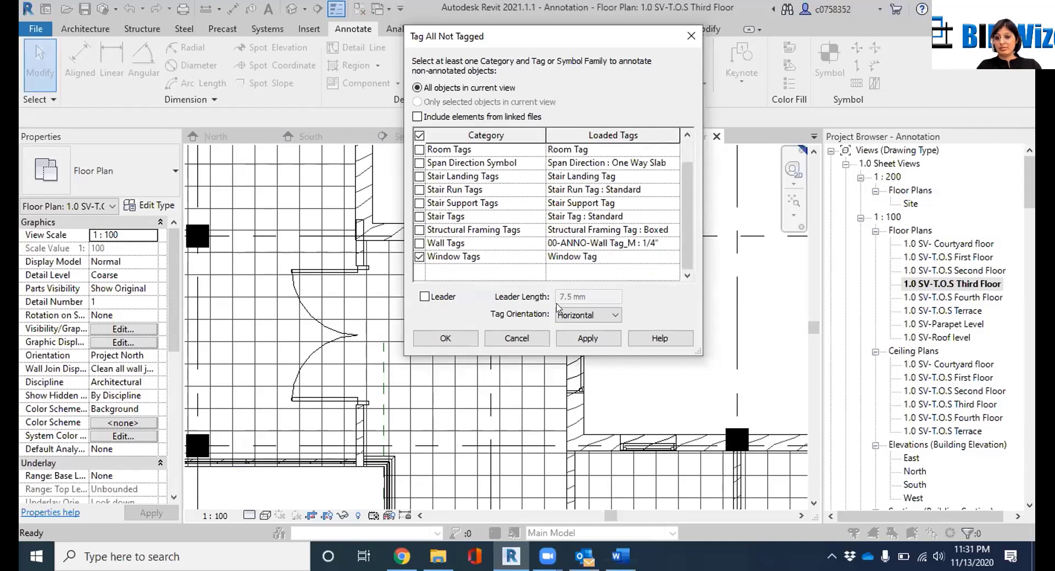
left_click(583, 337)
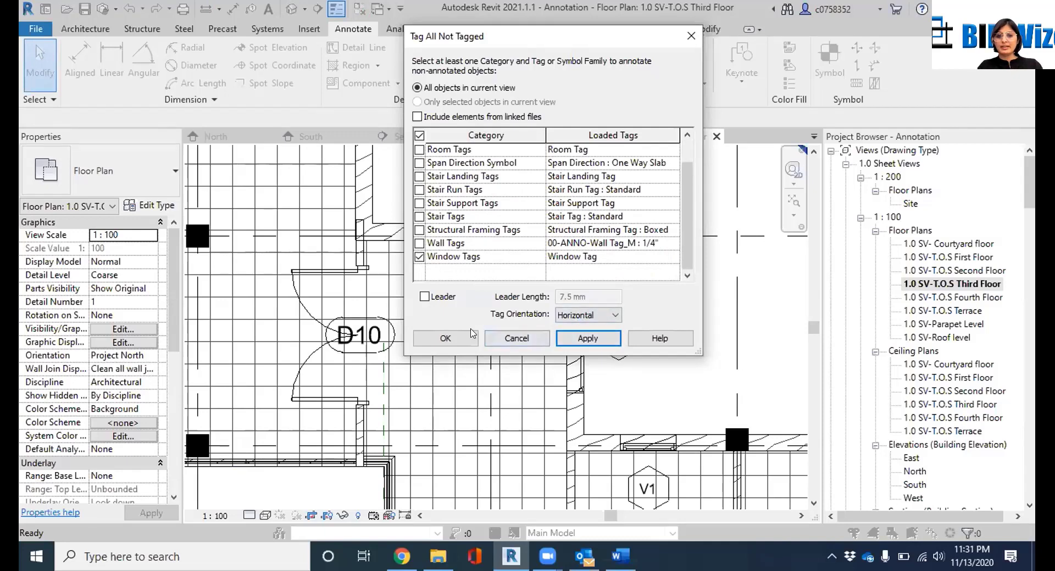
Try to reapply the door and window tags with 7.5 mm leaders, then undo the tagging
left_click(425, 298)
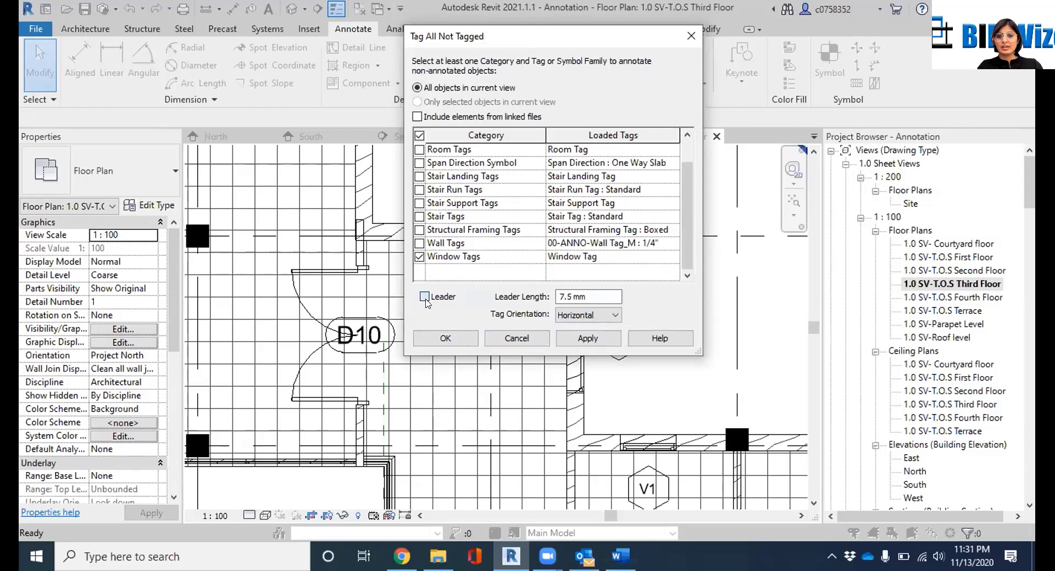
left_click(591, 337)
left_click(459, 338)
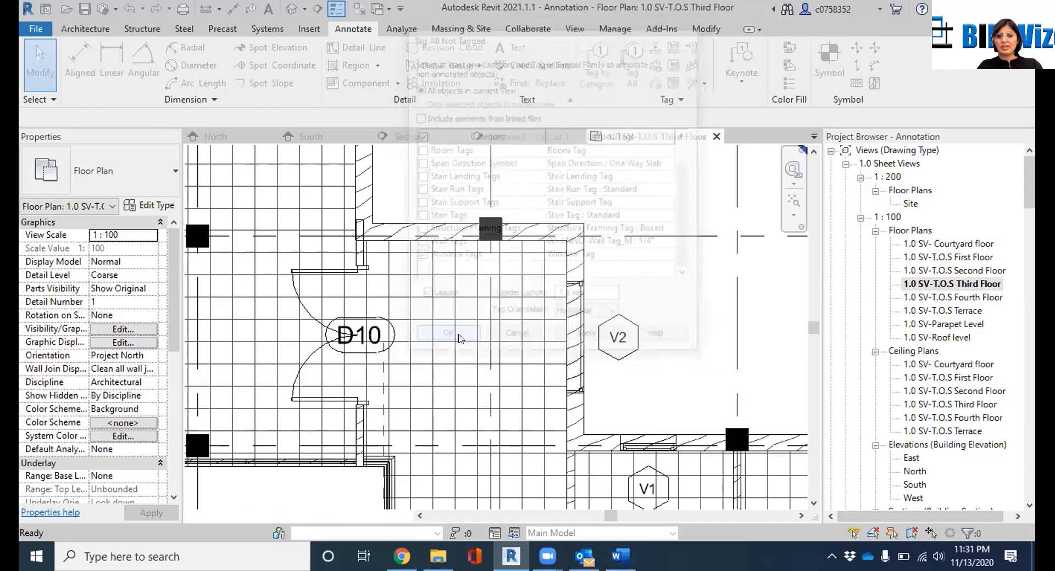
key("ctrl+z")
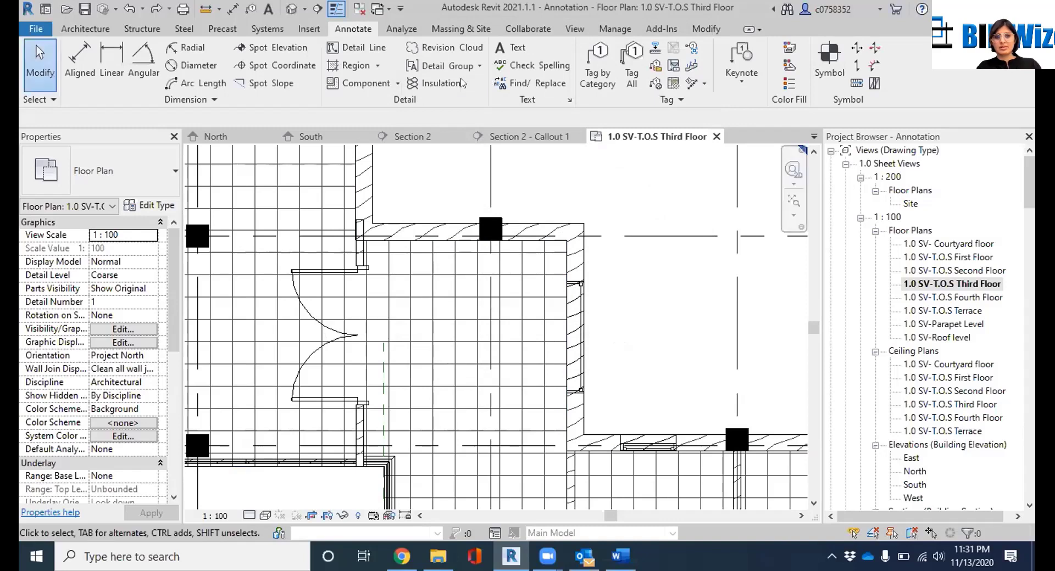
Tag all untagged doors and windows in the current view with horizontal tags and a leader length of 4.5 mm
left_click(632, 66)
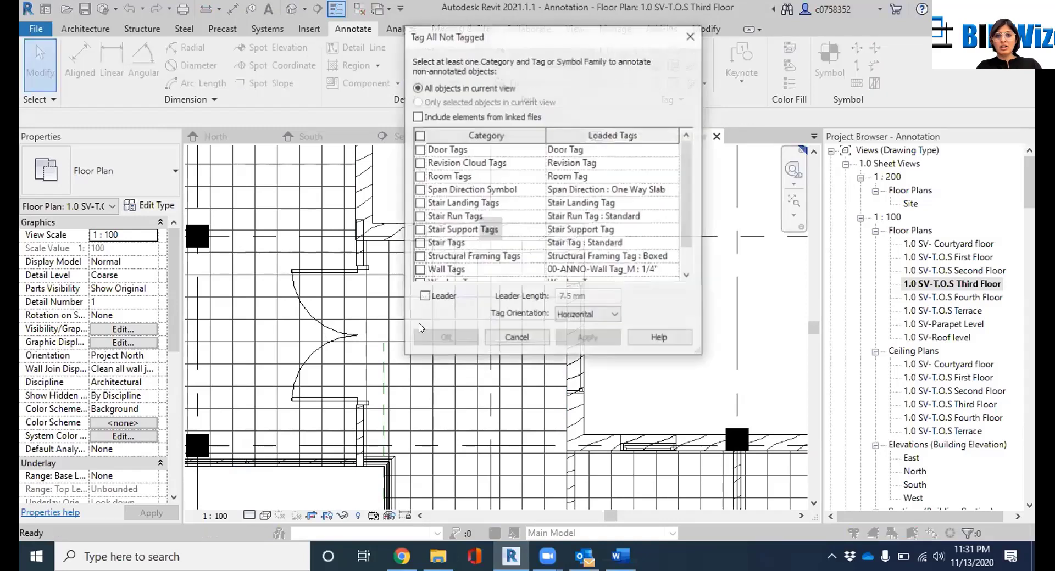
left_click(444, 149)
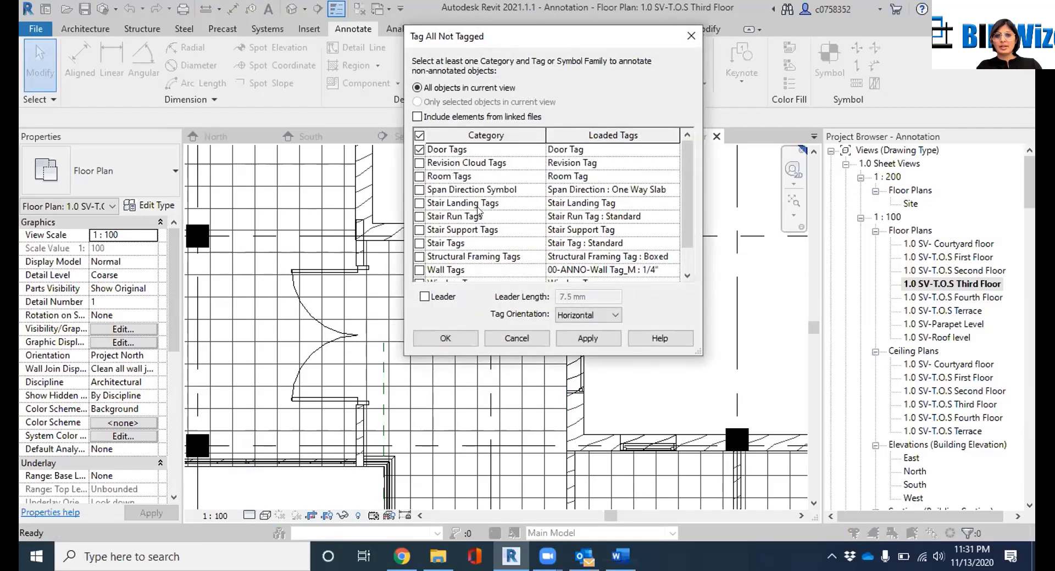
scroll(478, 210, "down", 1)
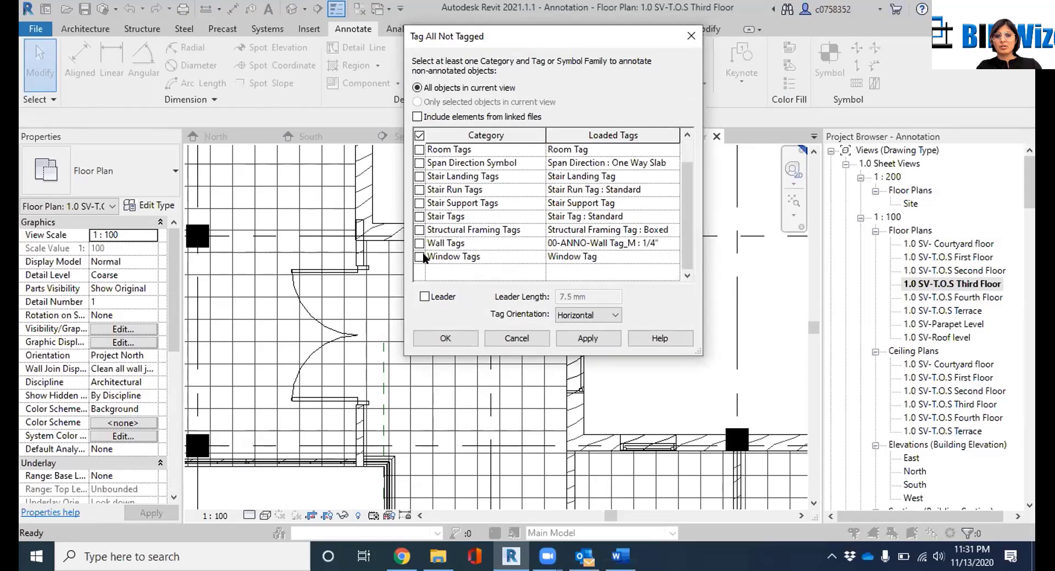
left_click(420, 257)
left_click(424, 297)
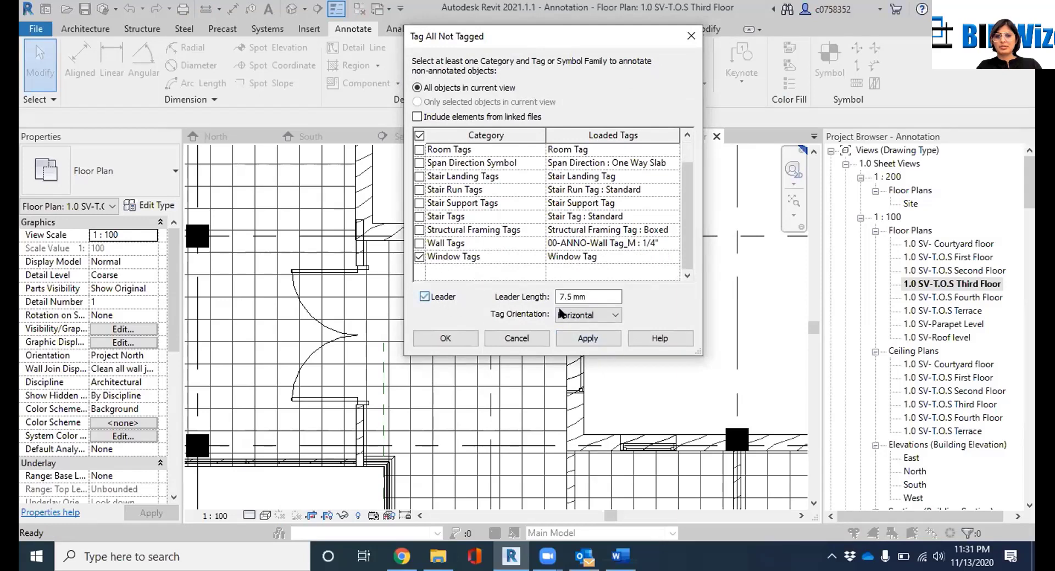
left_click(558, 298)
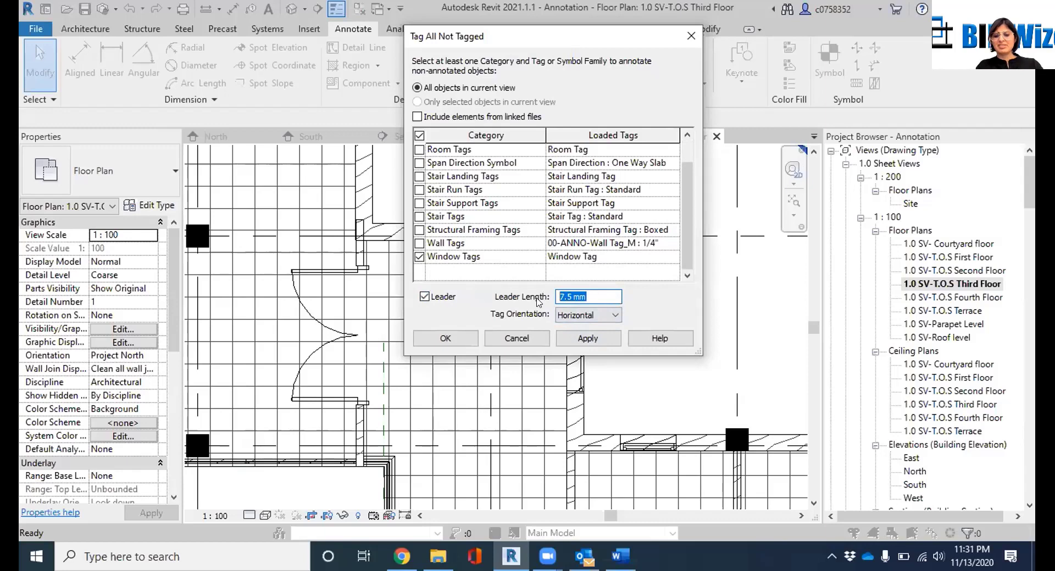
type("4,5")
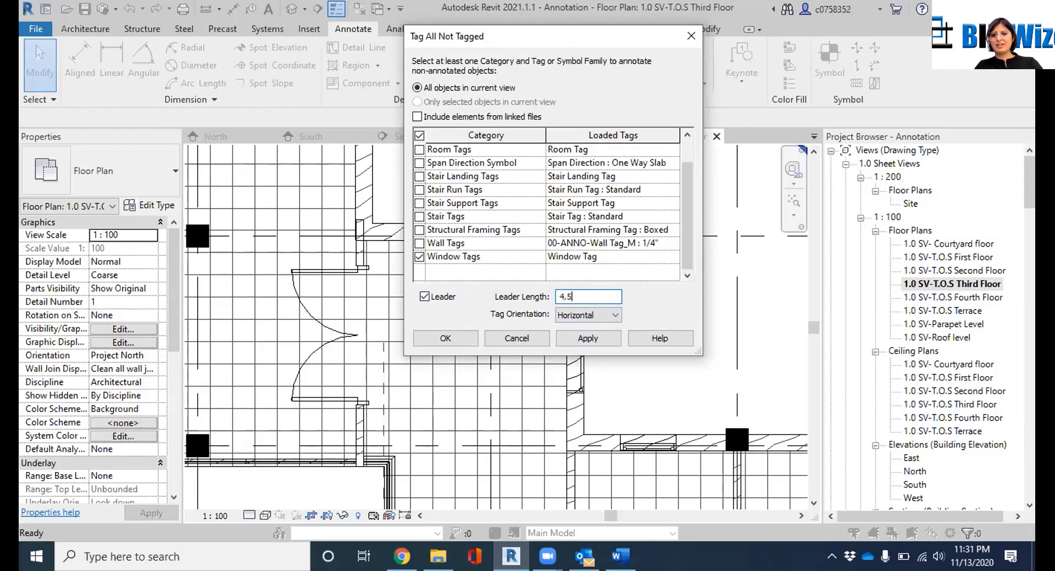
left_click(576, 336)
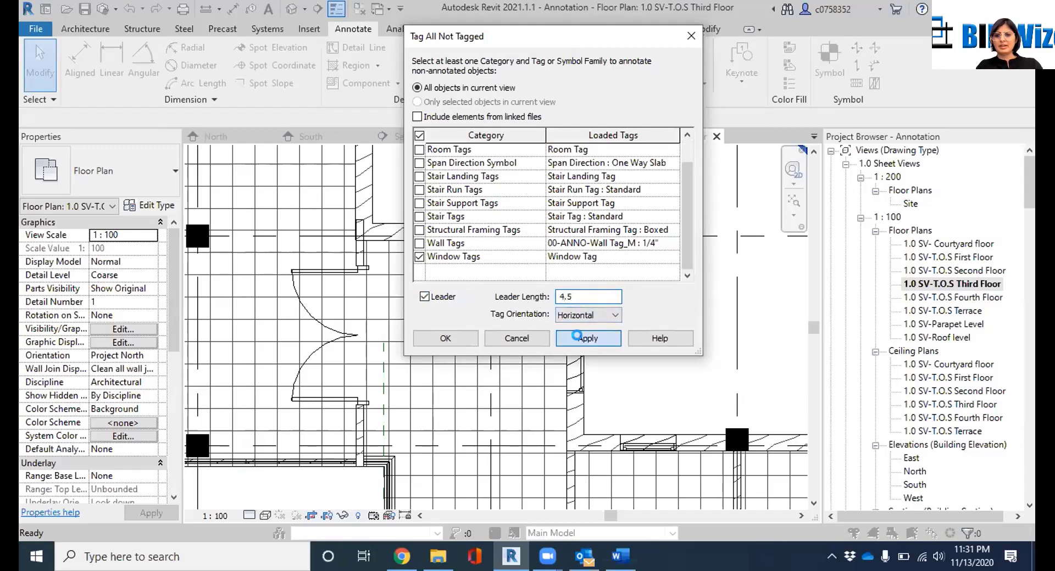
left_click(425, 339)
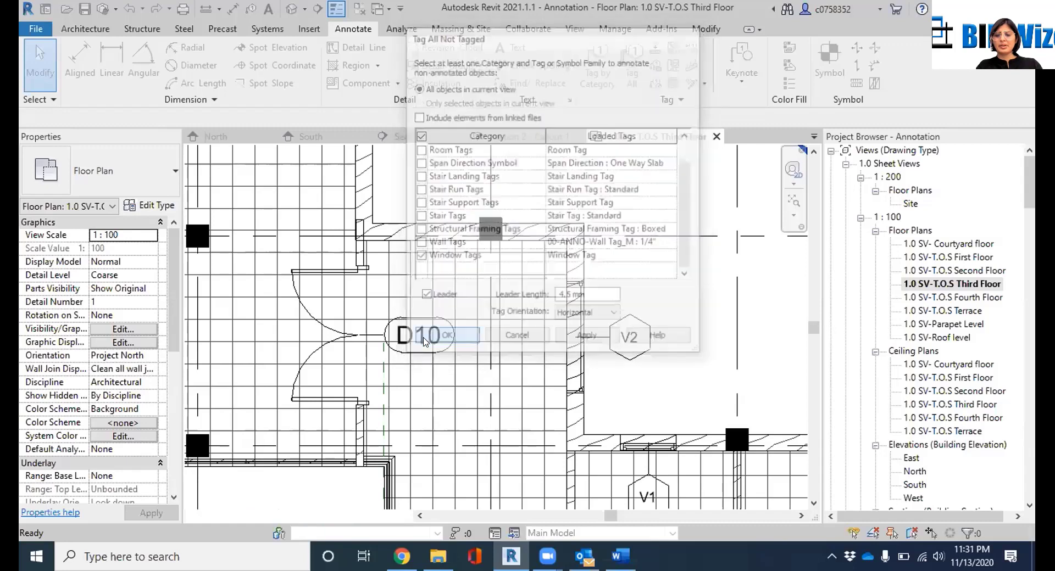
Examine the placement and leaders of the door and window tags across the whole third floor plan
scroll(542, 255, "down", 4)
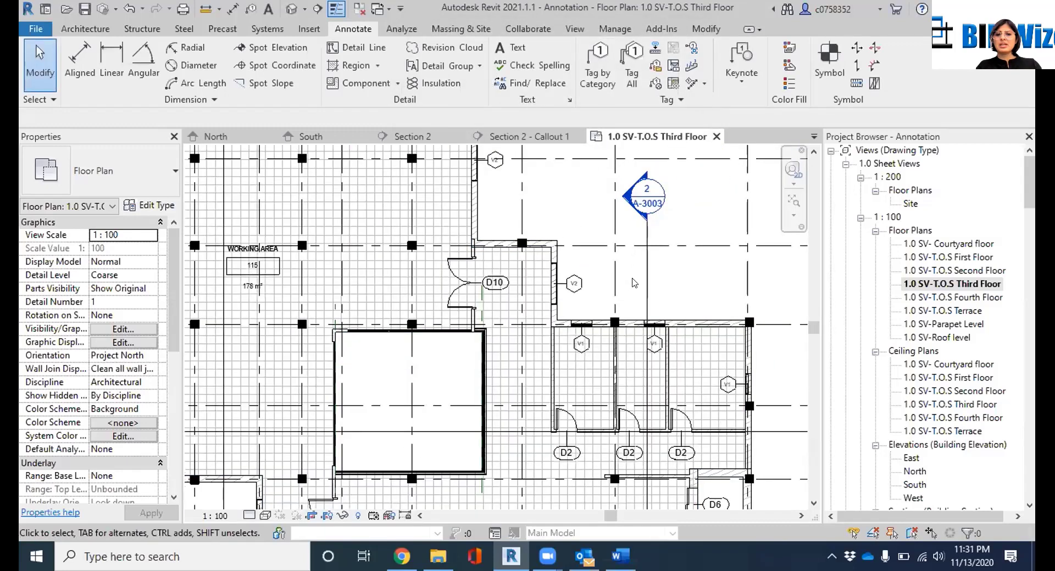
scroll(635, 283, "down", 2)
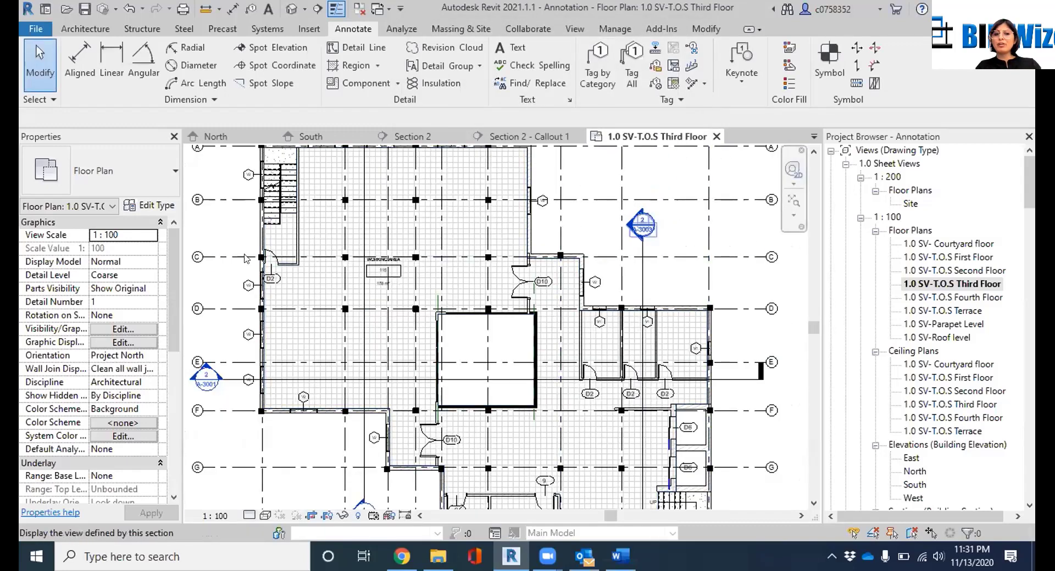
scroll(246, 259, "up", 5)
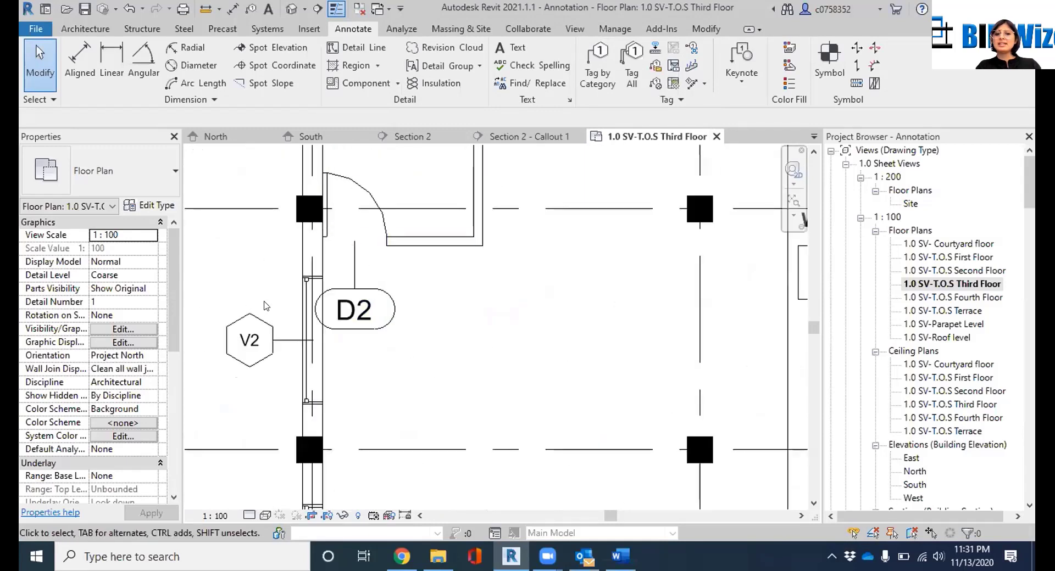
scroll(508, 371, "down", 5)
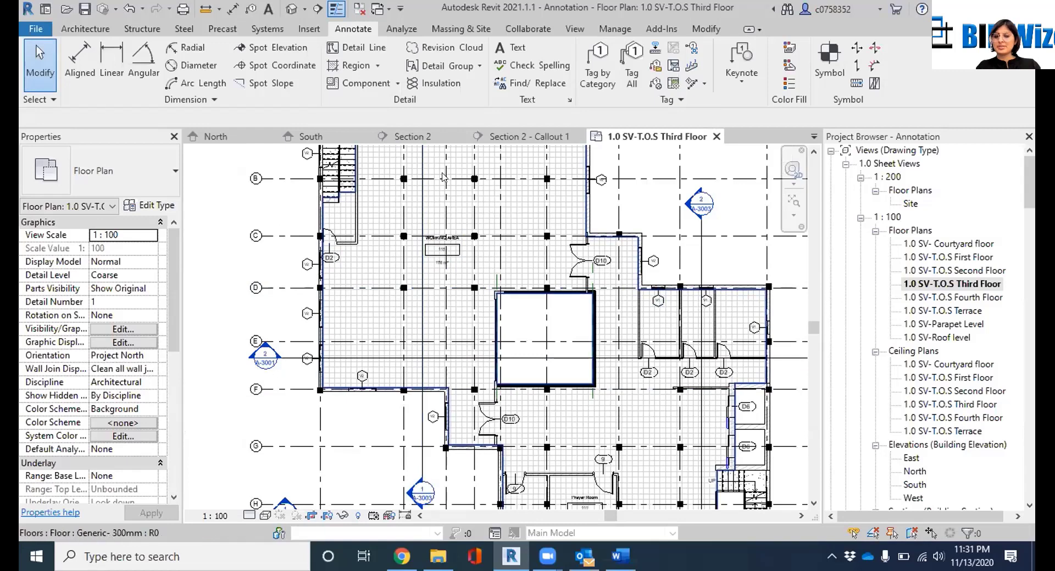
scroll(444, 178, "down", 1)
scroll(794, 413, "up", 3)
mouse_move(770, 410)
middle_mouse_down()
mouse_move(669, 287)
mouse_move(602, 240)
middle_mouse_up()
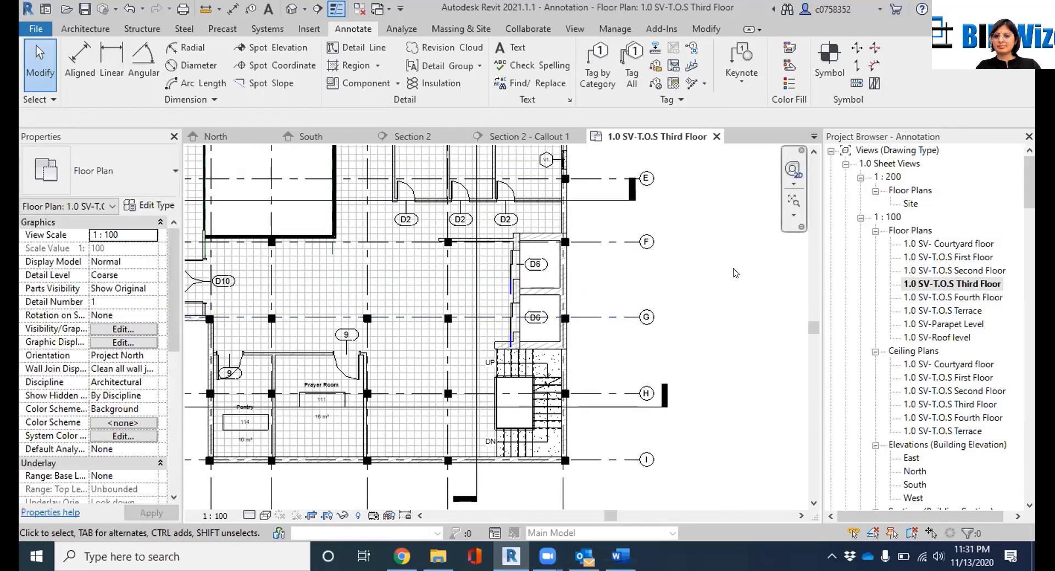
mouse_move(598, 224)
middle_mouse_down()
mouse_move(637, 245)
mouse_move(697, 316)
middle_mouse_up()
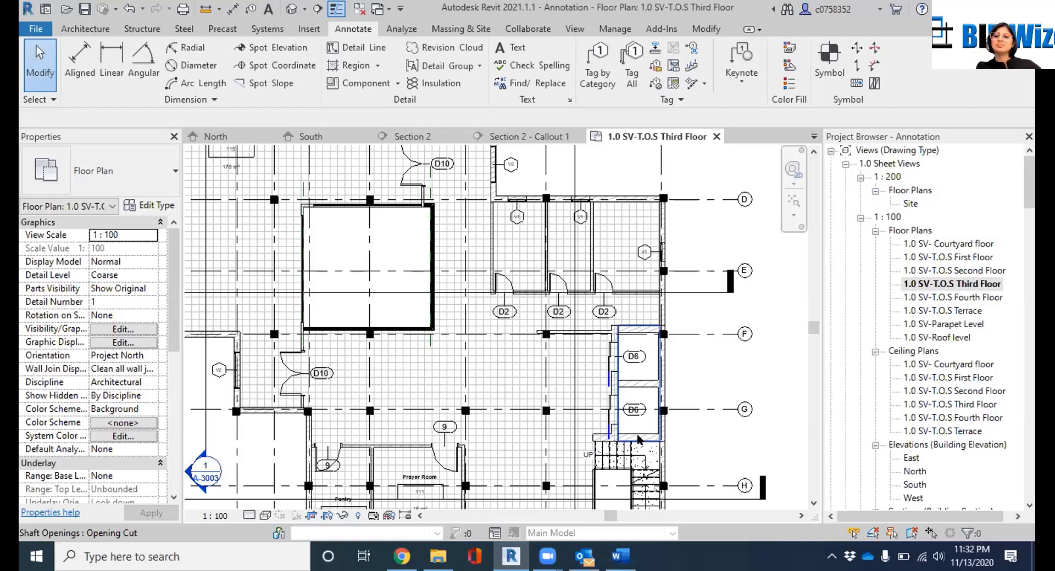
scroll(549, 402, "down", 2)
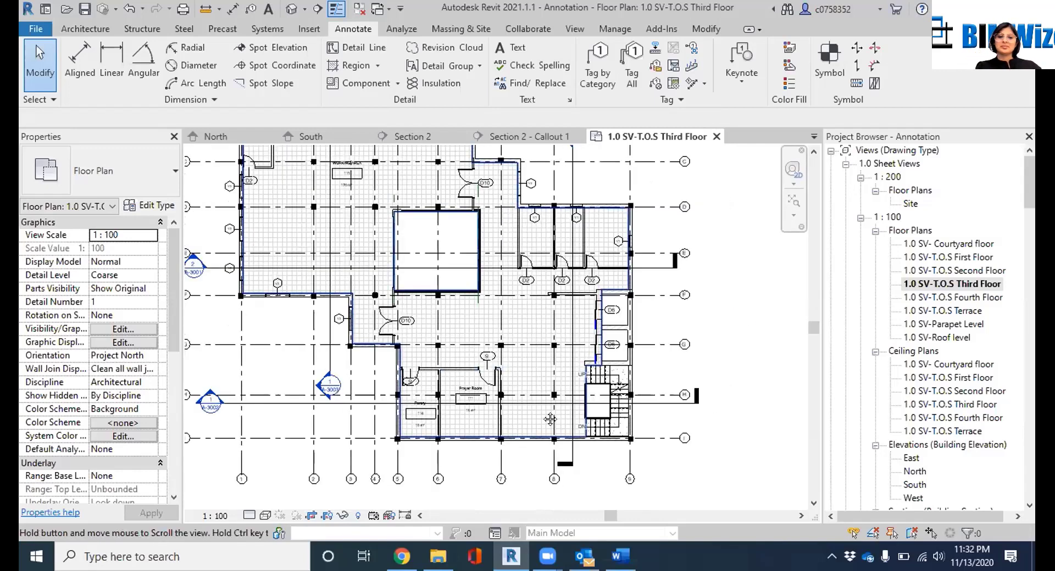
middle_click_drag(442, 334, 592, 367)
scroll(592, 367, "down", 1)
scroll(544, 328, "down", 1)
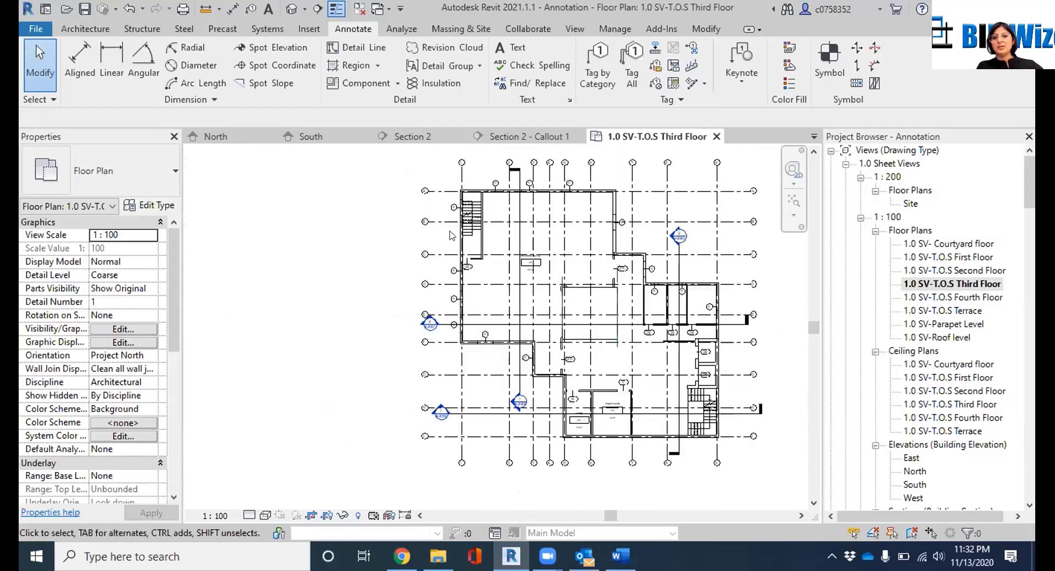
Try the Multi-Category Tag command on the third floor plan without loading a tag family
scroll(665, 185, "up", 3)
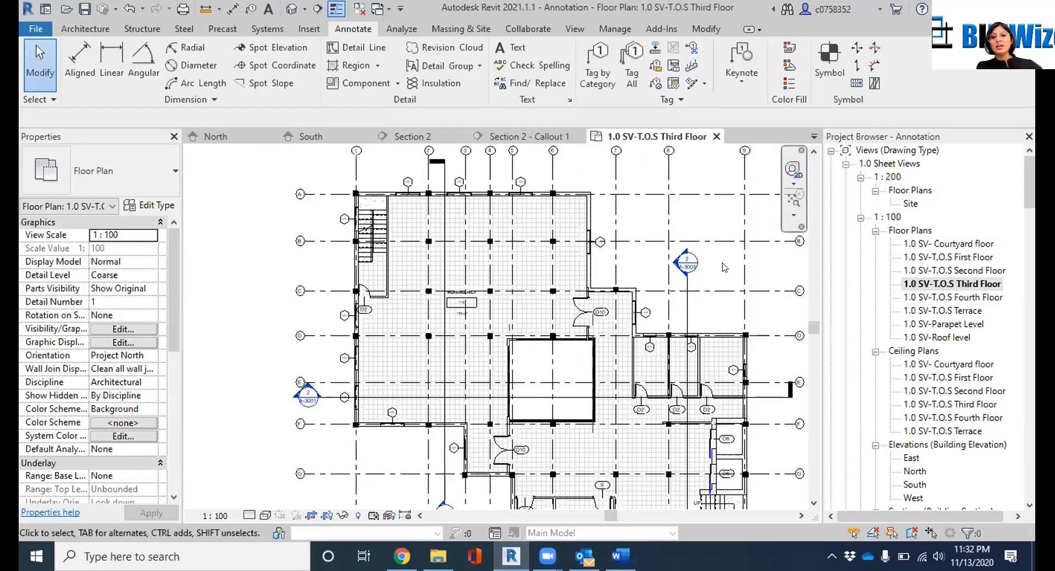
scroll(723, 262, "up", 3)
scroll(723, 262, "down", 1)
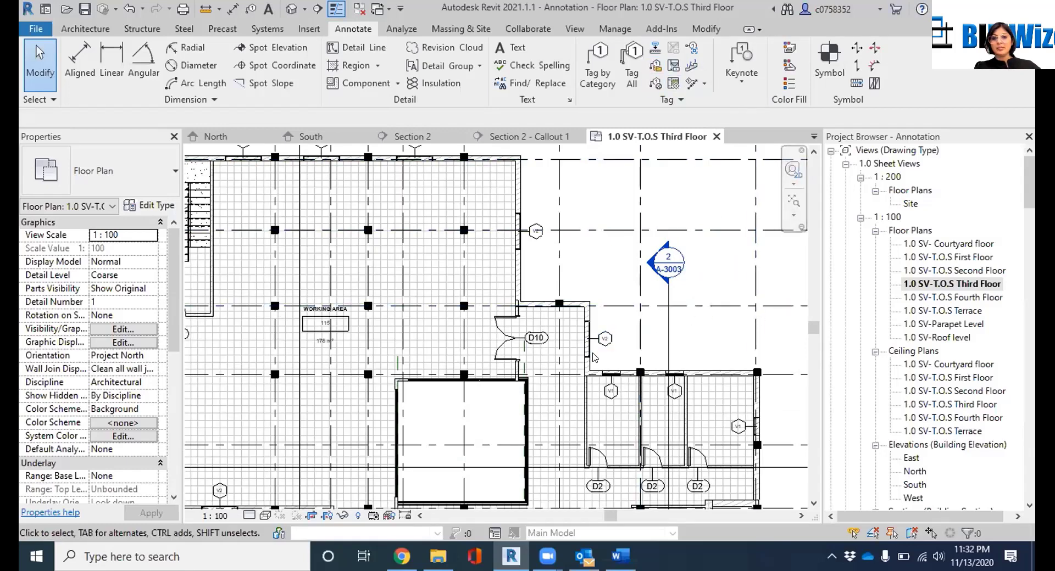
scroll(681, 237, "down", 1)
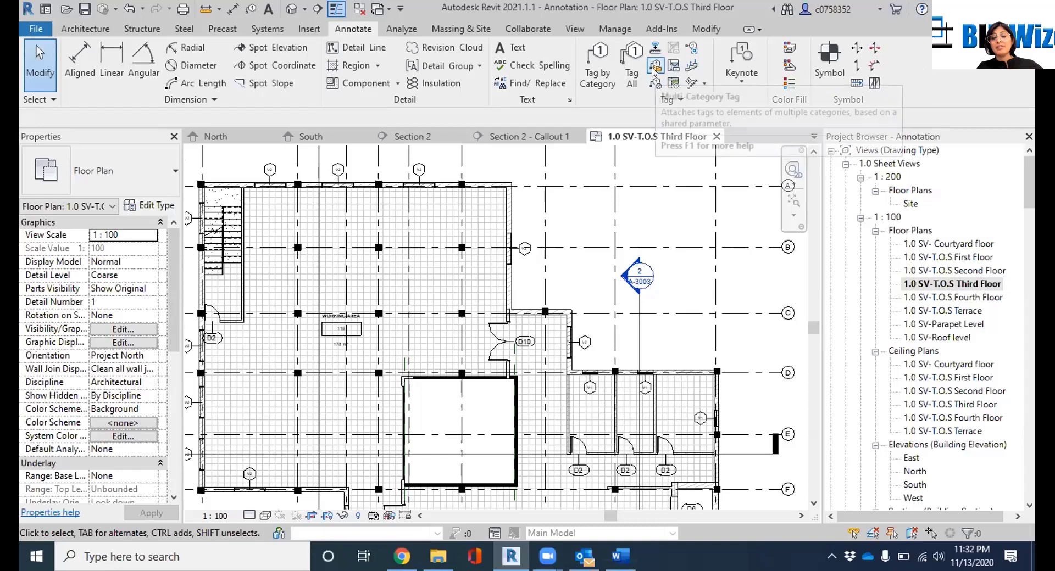
left_click(654, 67)
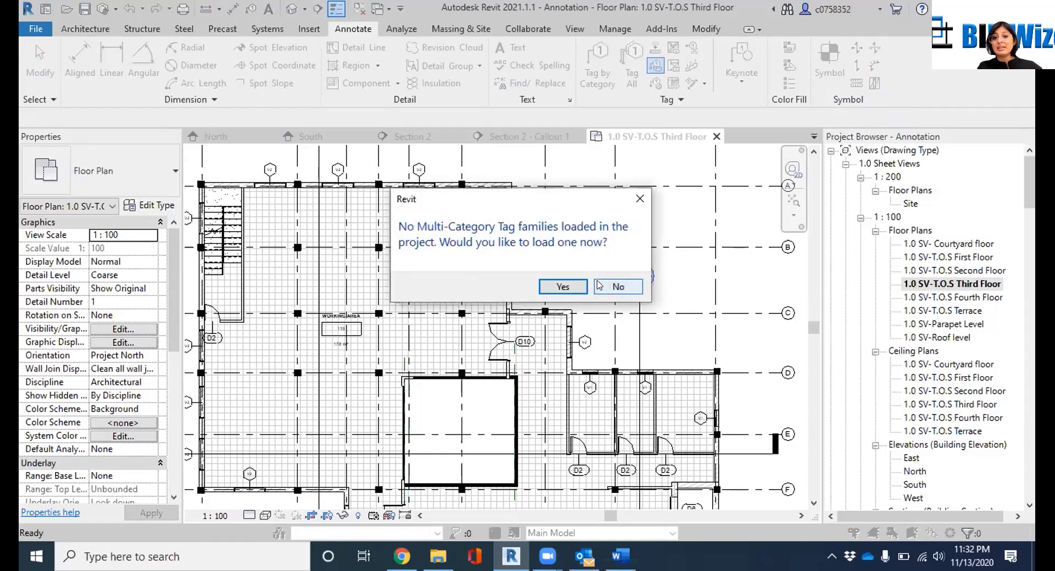
left_click(599, 286)
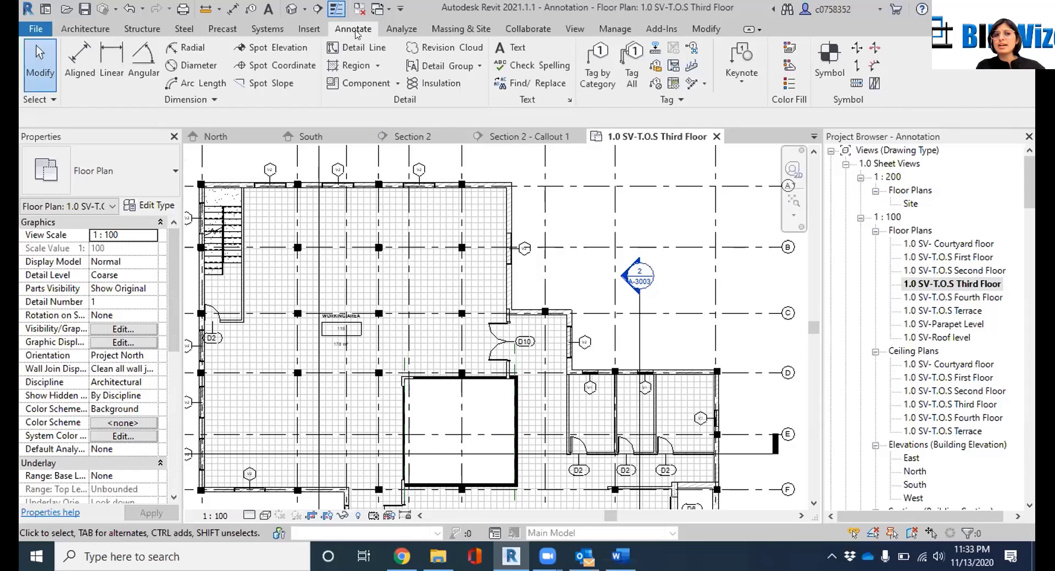
Examine the Working Area room tag on the third floor plan
left_click(75, 29)
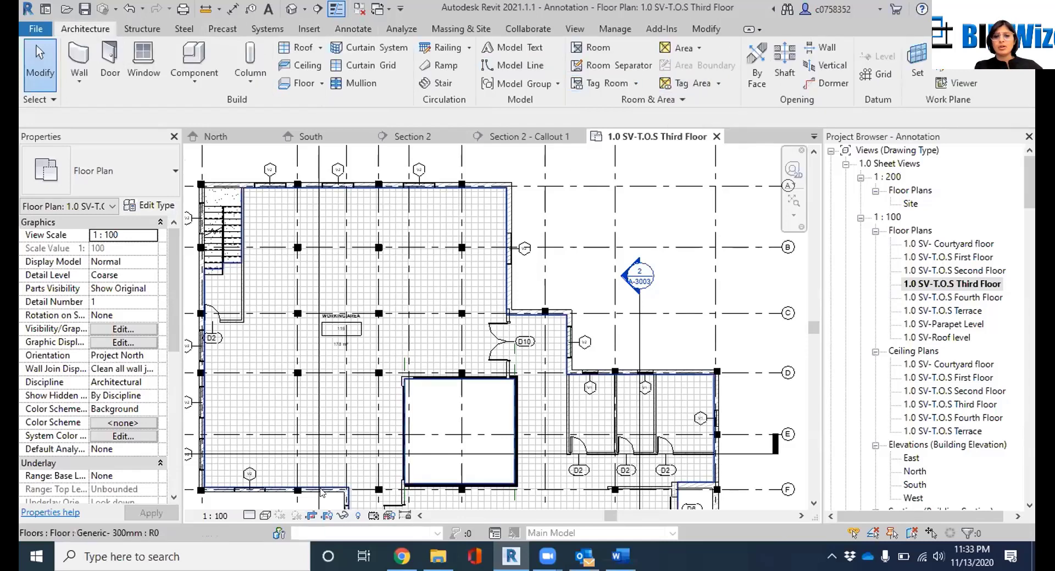
scroll(317, 357, "up", 3)
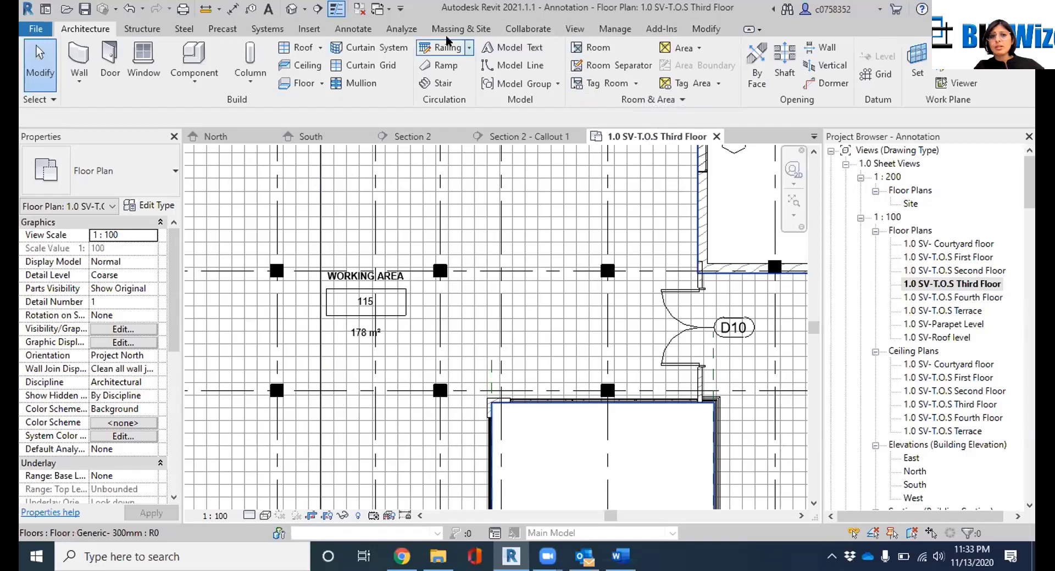
left_click(353, 29)
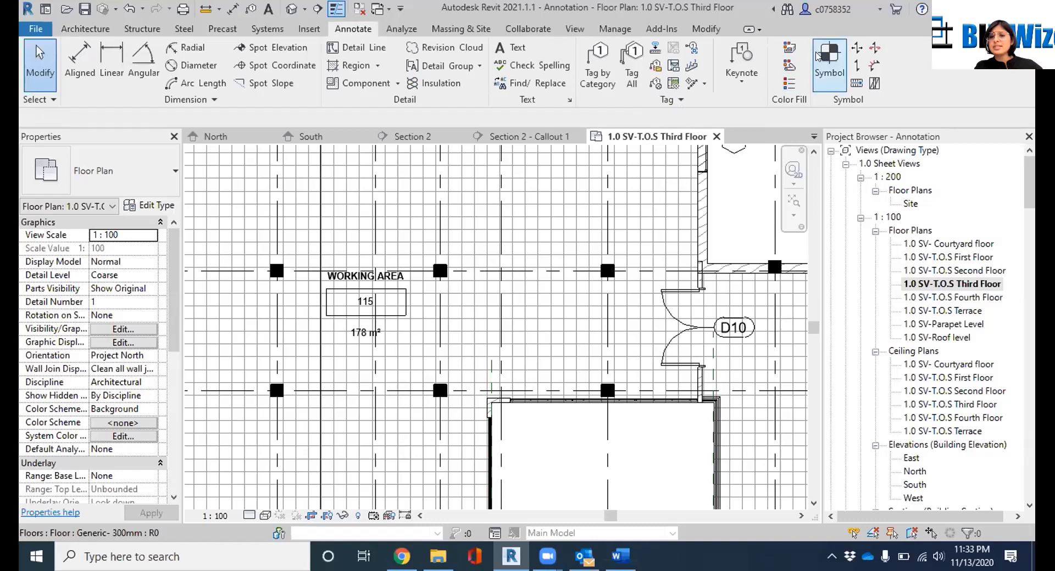
Place a North Arrow 2 symbol in the open area above the A-3003 section marker and delete it
left_click(819, 56)
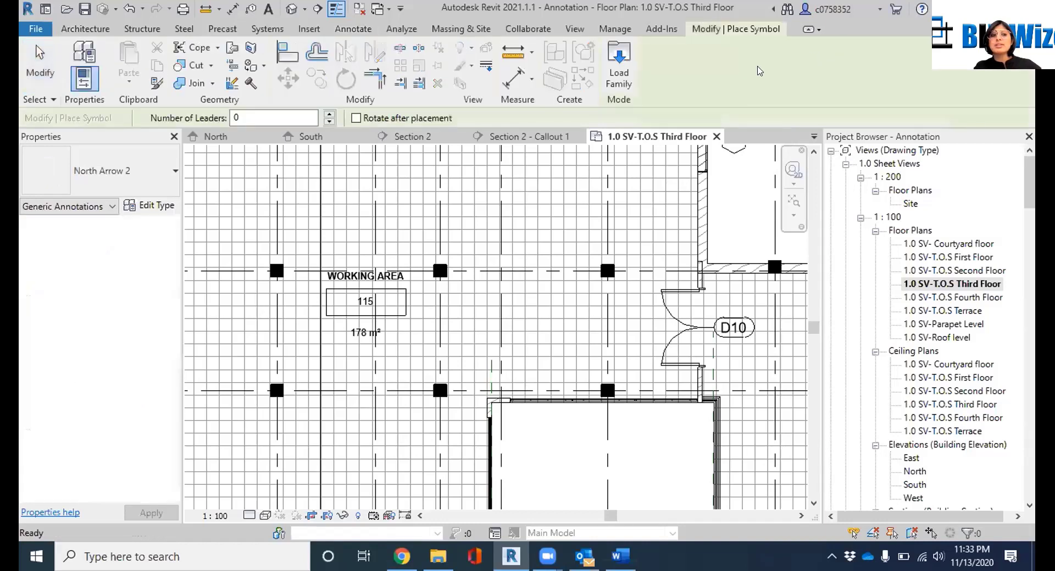
left_click(132, 172)
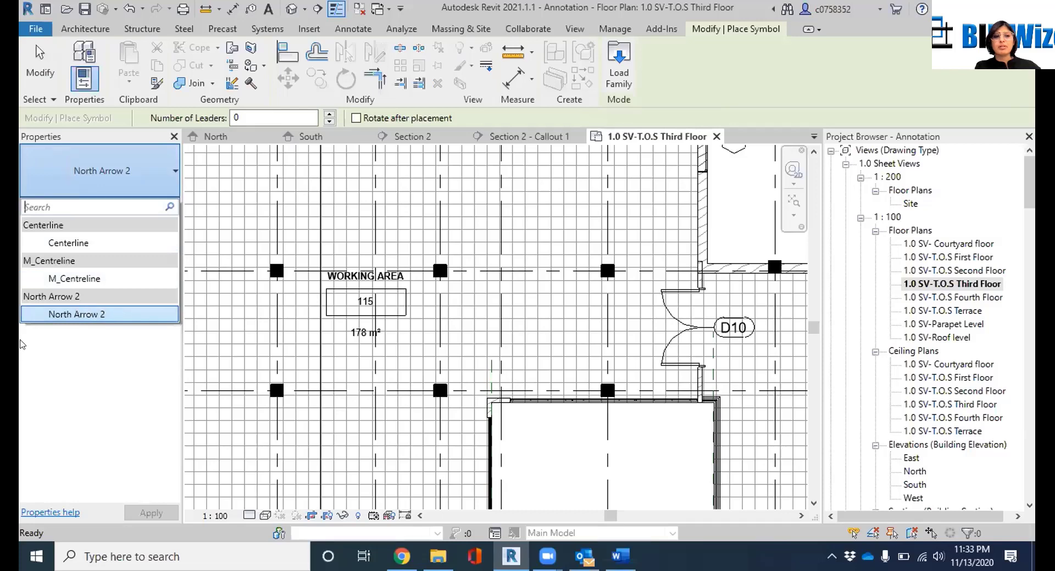
left_click(96, 314)
scroll(415, 292, "down", 5)
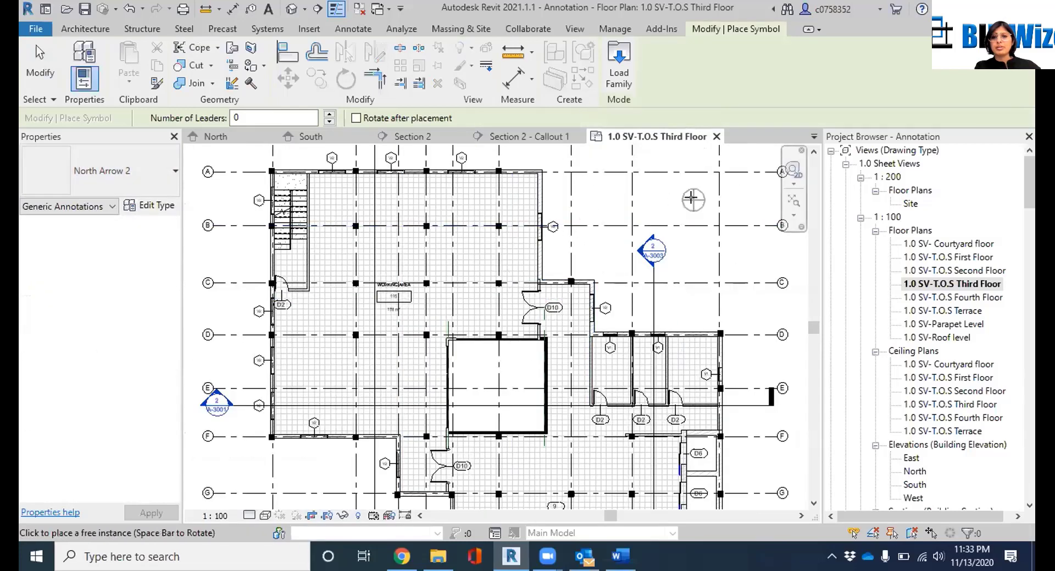
left_click(692, 199)
scroll(695, 209, "up", 5)
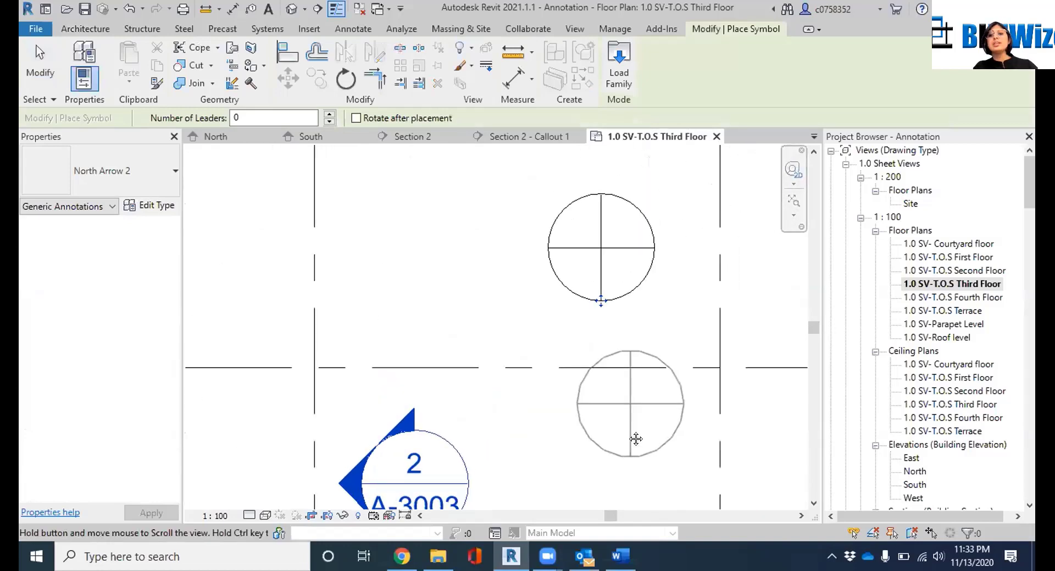
key("Escape")
scroll(645, 280, "up", 3)
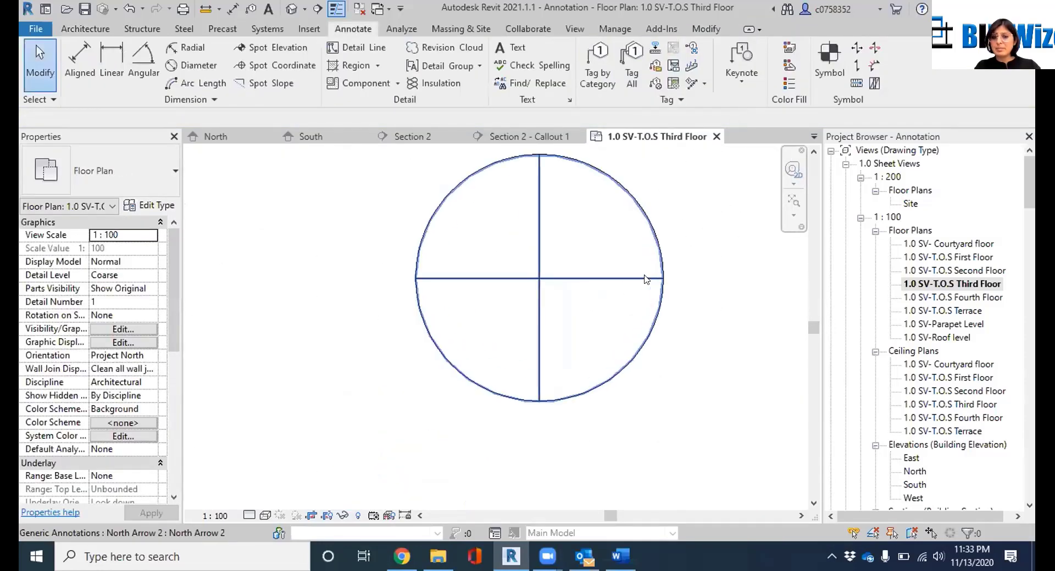
left_click(649, 276)
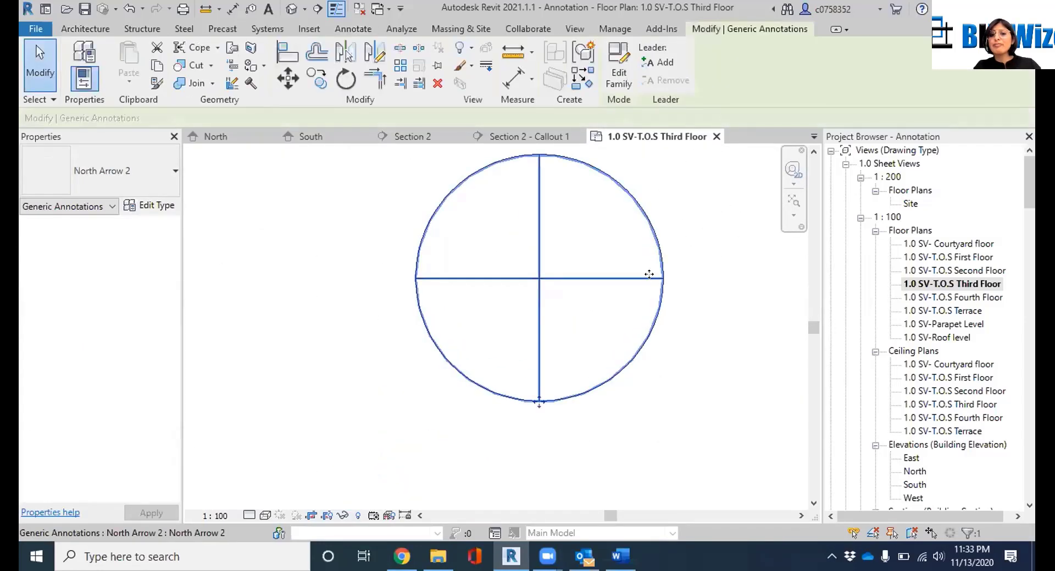
key("Delete")
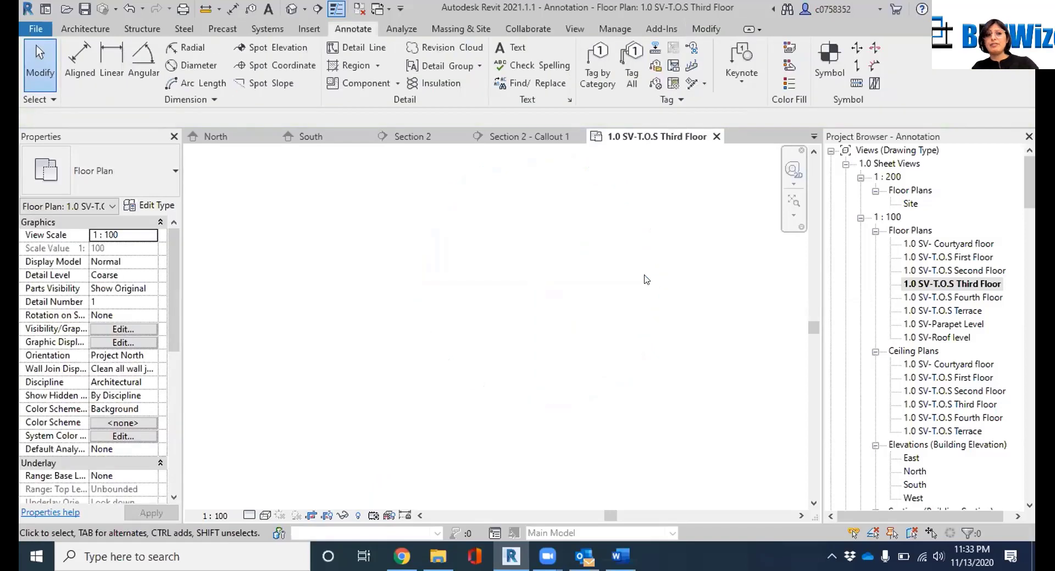
Place a Centerline symbol on a grid line north of the Working Area label and delete it
left_click(830, 64)
left_click(165, 171)
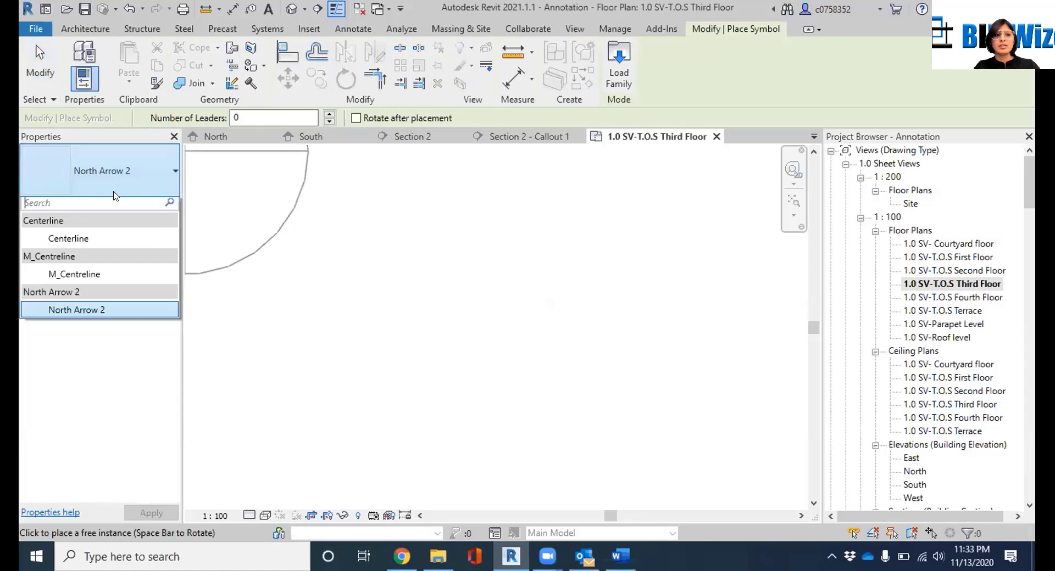
left_click(95, 244)
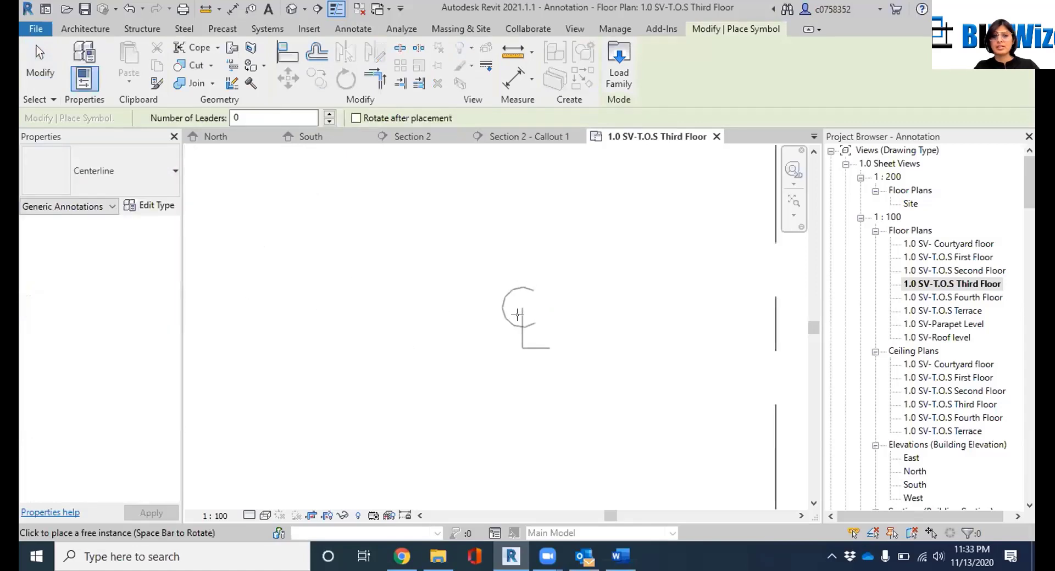
scroll(517, 311, "down", 4)
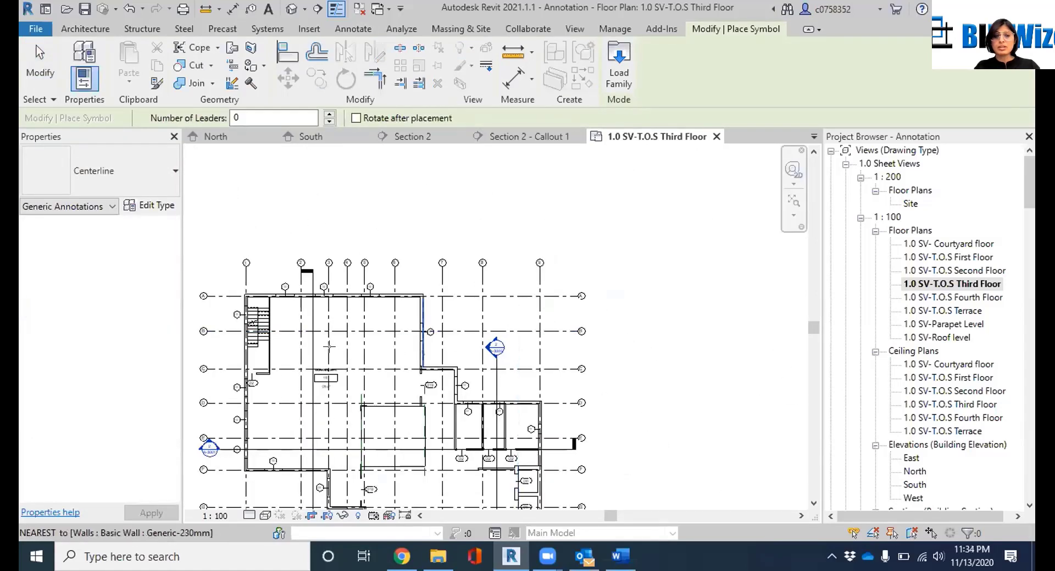
scroll(395, 314, "up", 3)
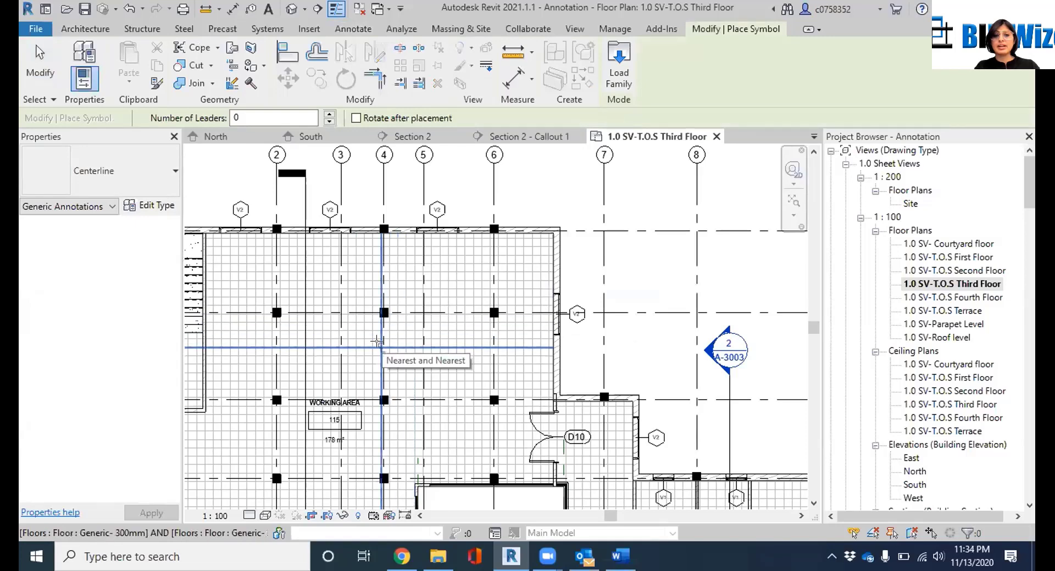
scroll(380, 340, "up", 3)
scroll(381, 339, "down", 4)
left_click(389, 332)
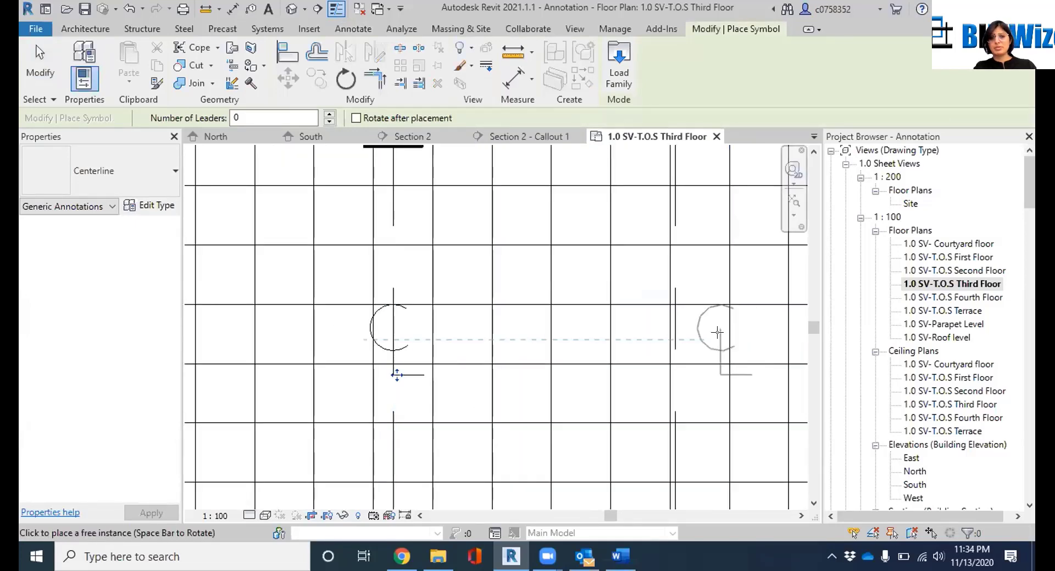
key("Escape")
key("Escape")
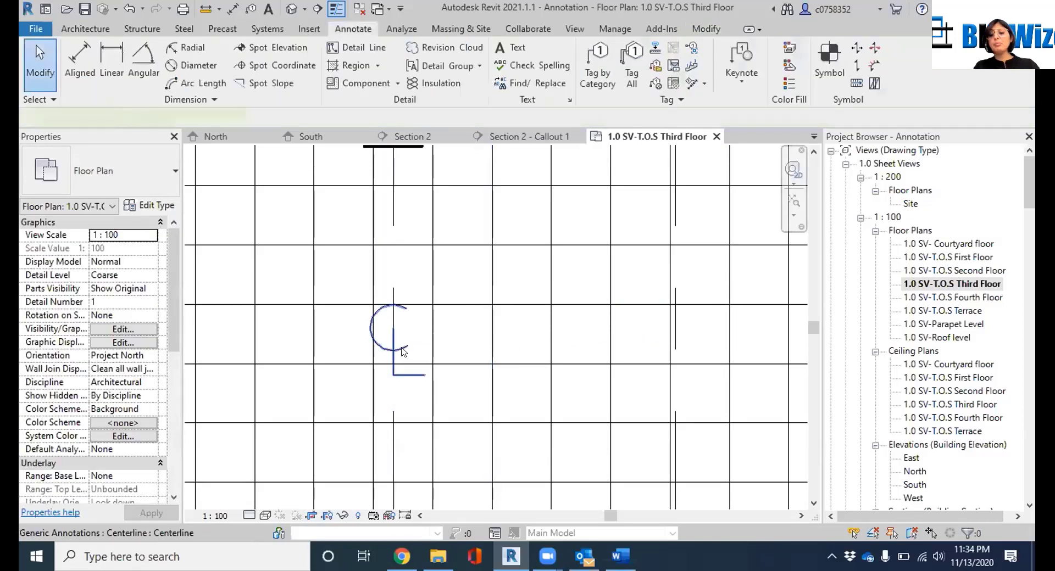
left_click(404, 354)
key("Delete")
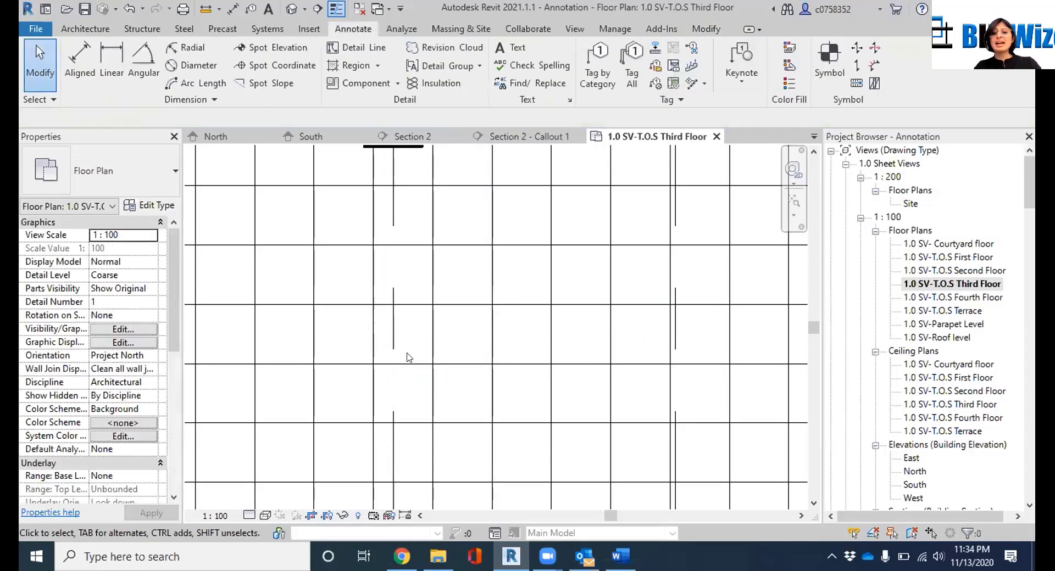
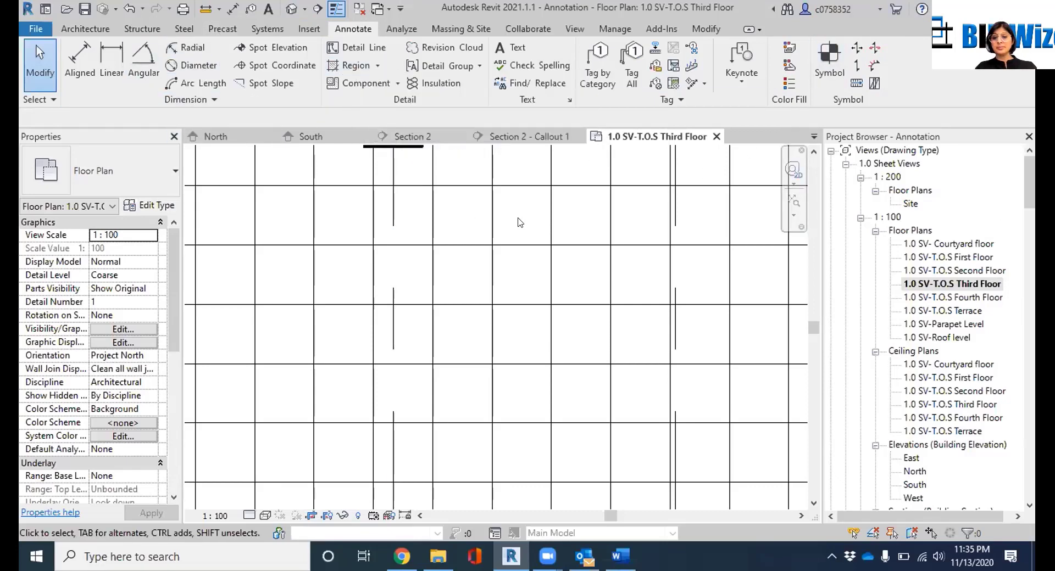
Check the Annotation and Details topics in the Word training agenda and return to Revit
scroll(520, 222, "down", 5)
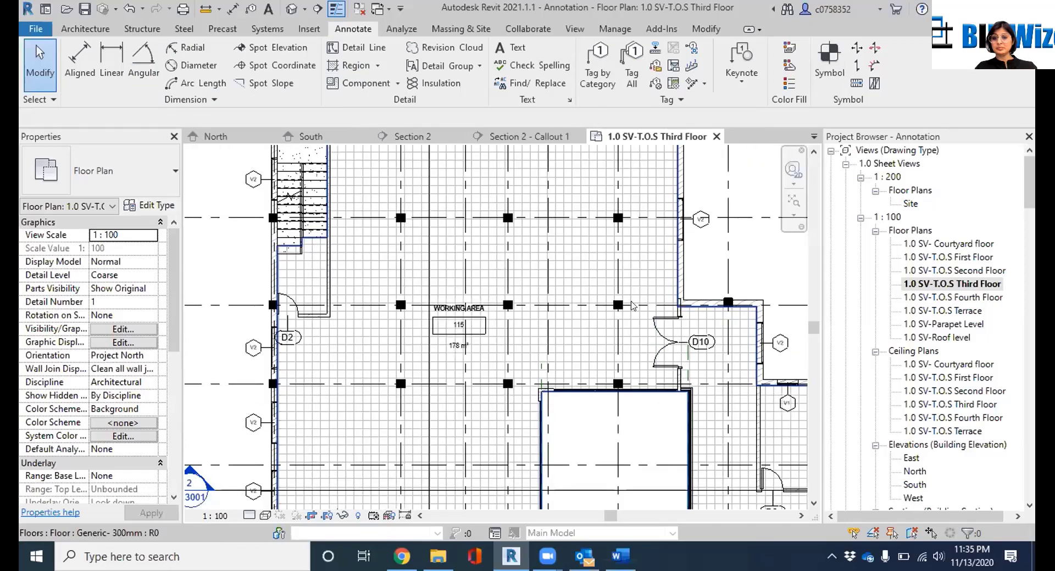
scroll(632, 306, "down", 2)
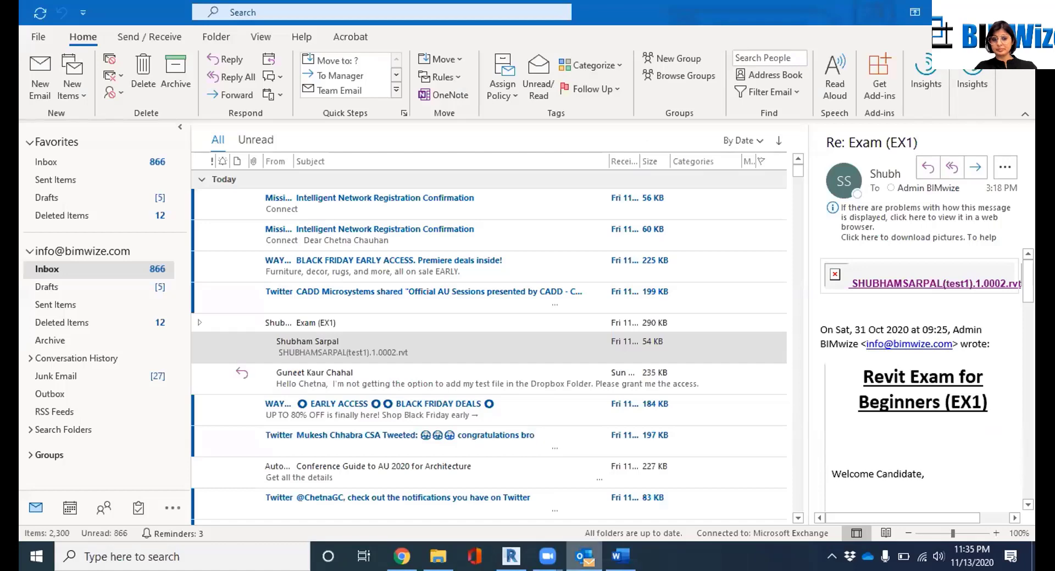
left_click(511, 557)
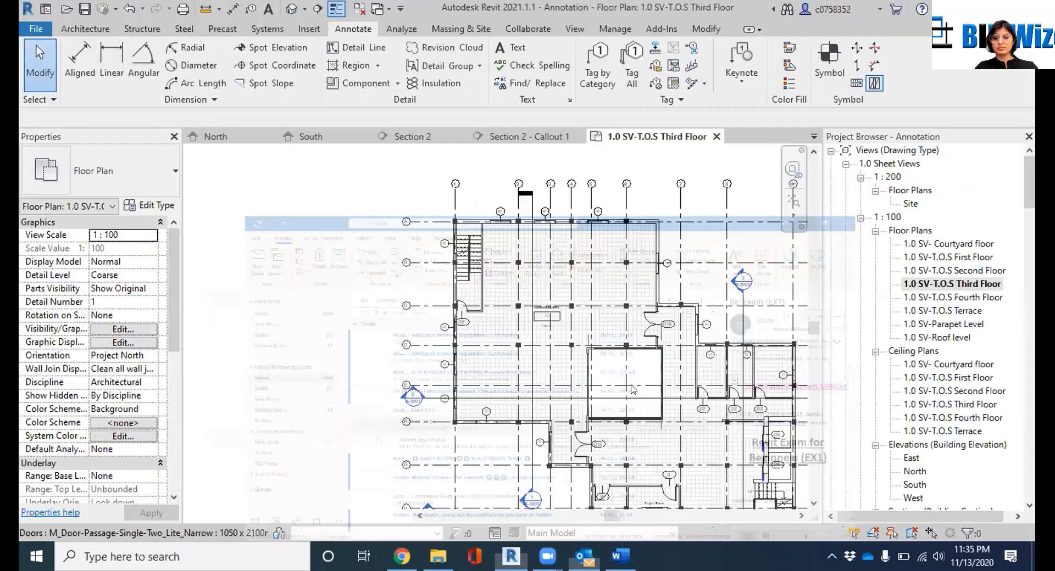
left_click(620, 557)
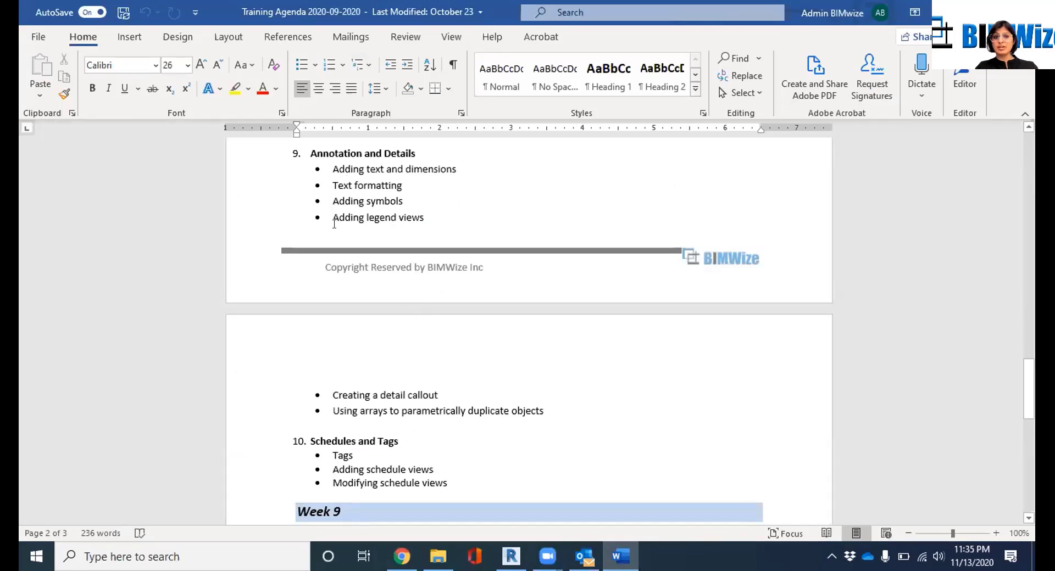
key("alt+Tab")
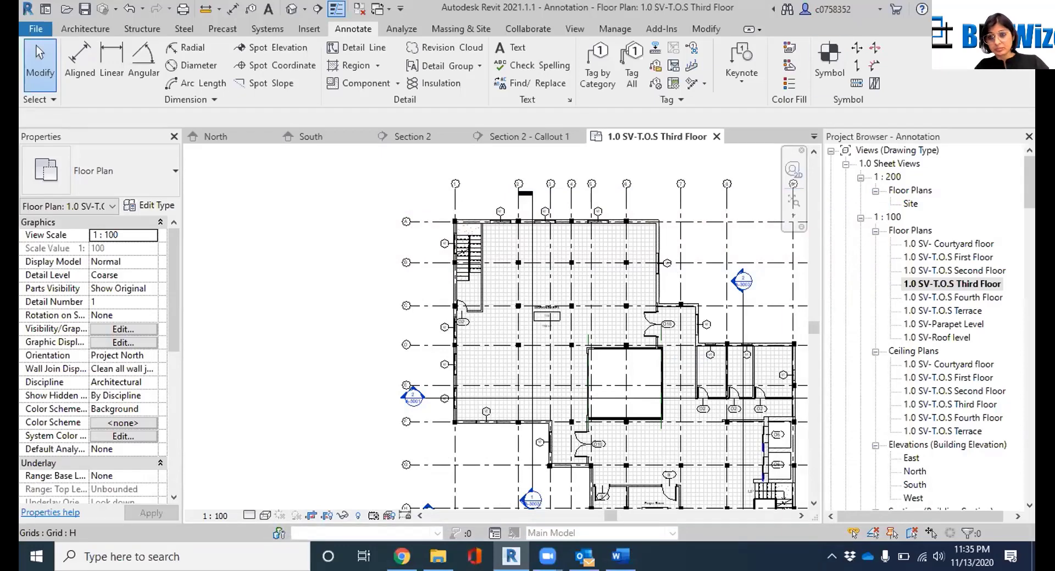
Open sheet A-1001 - FIRST FLOOR PLAN and examine its layout and the free space beside the plan
scroll(948, 304, "down", 10)
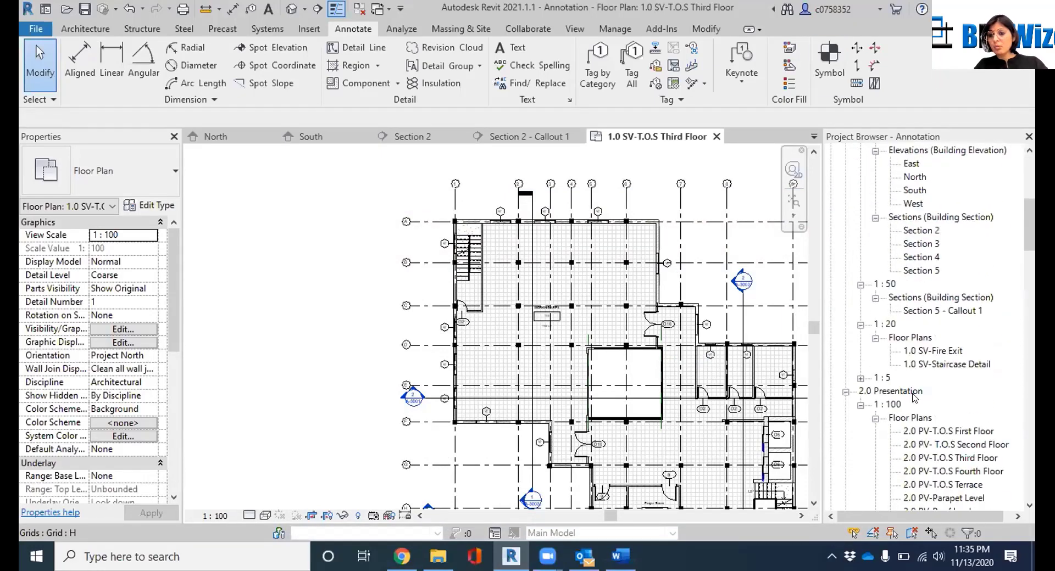
scroll(914, 397, "down", 4)
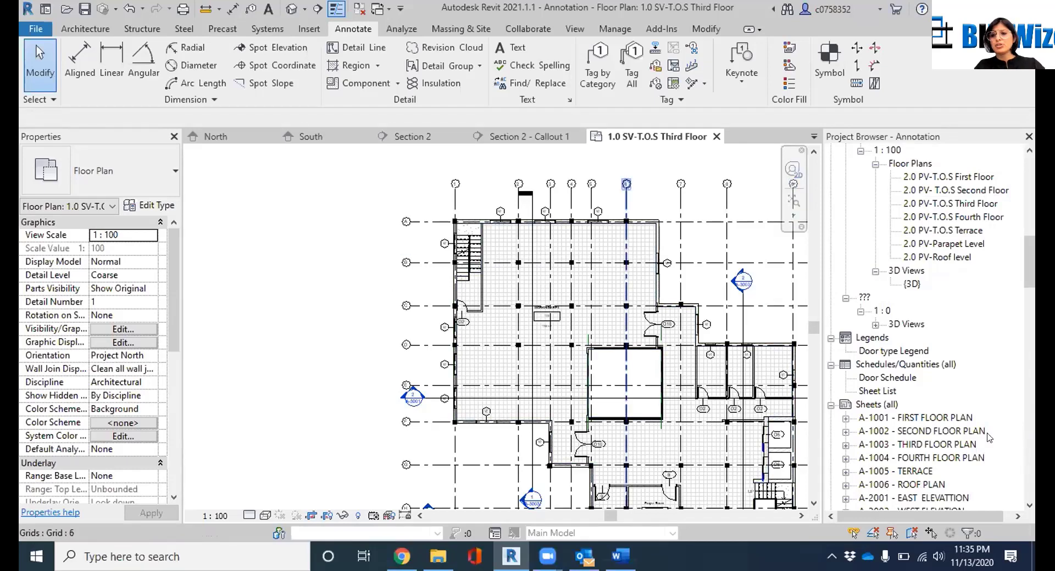
double_click(919, 419)
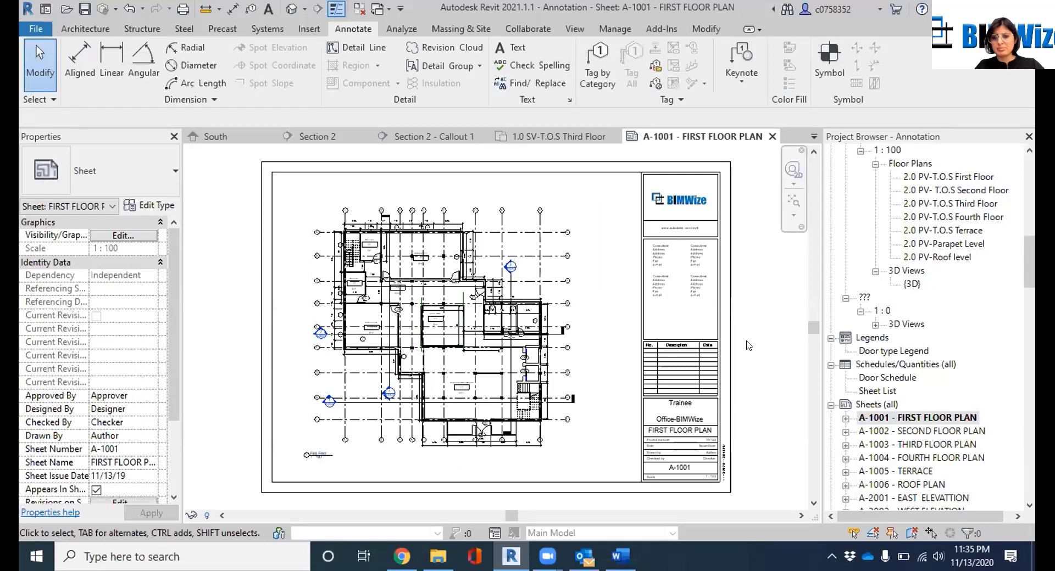
scroll(654, 433, "up", 2)
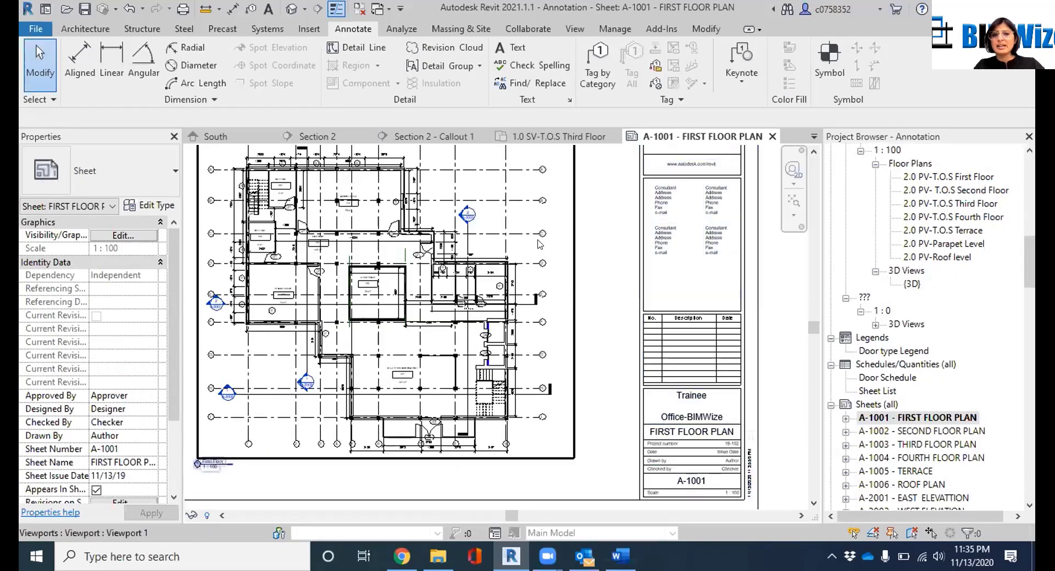
middle_click_drag(578, 263, 578, 436)
scroll(577, 389, "up", 1)
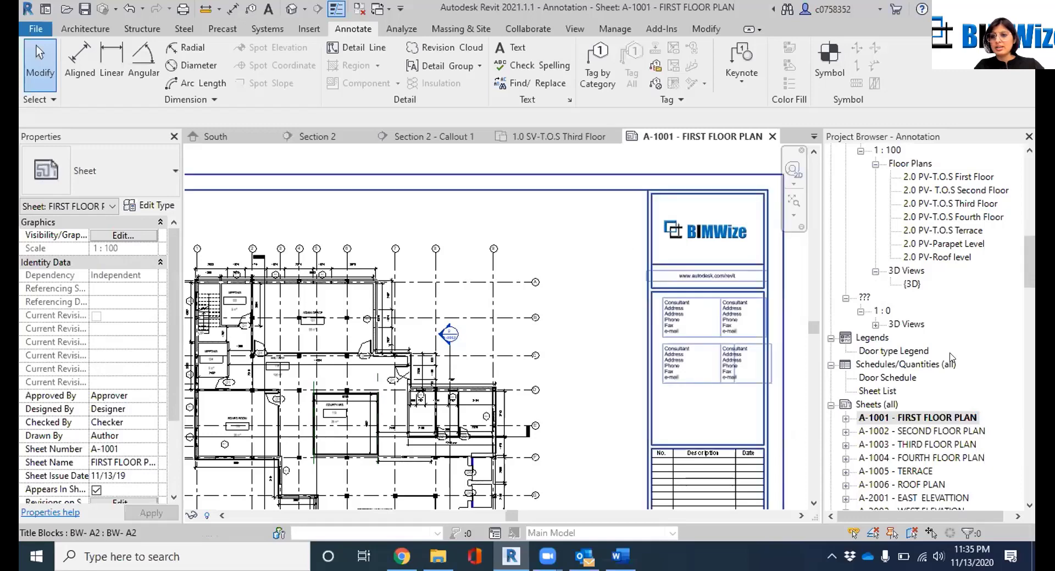
Open the Door type Legend view
left_click(908, 352)
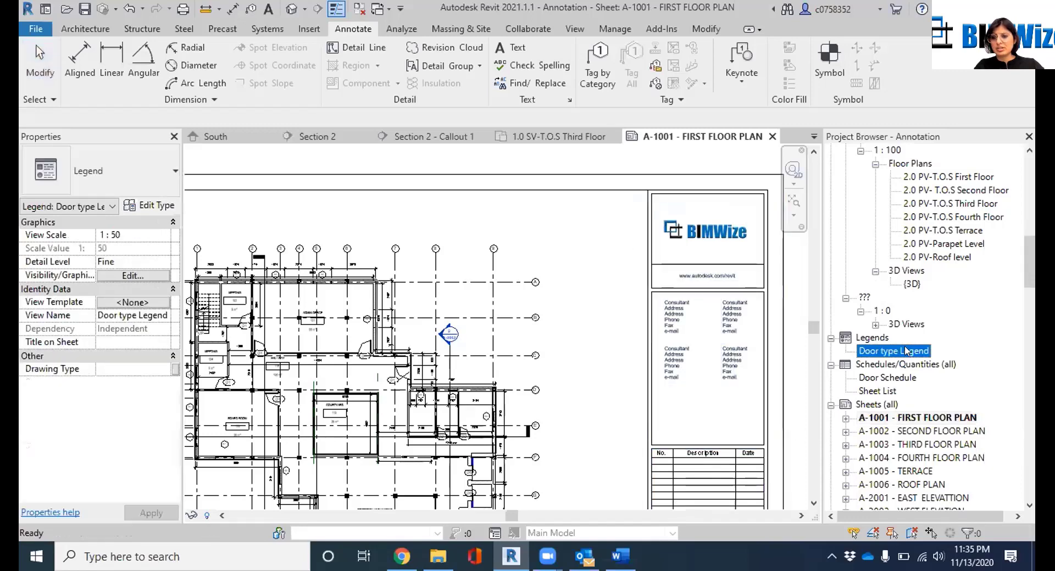
double_click(893, 352)
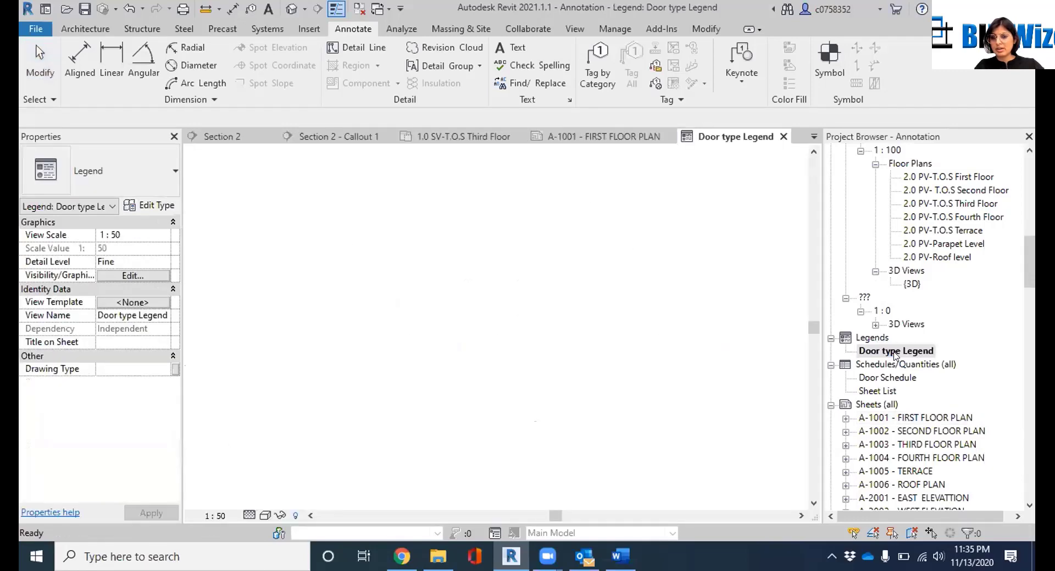
Examine the door elevations in the legend, checking the double sliding door's component properties
scroll(432, 198, "down", 2)
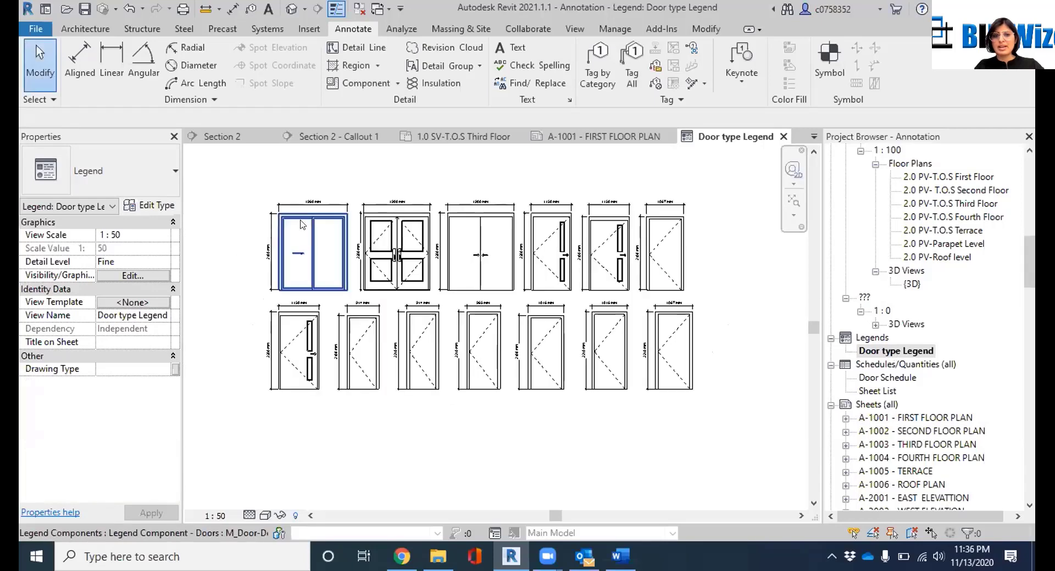
left_click(296, 219)
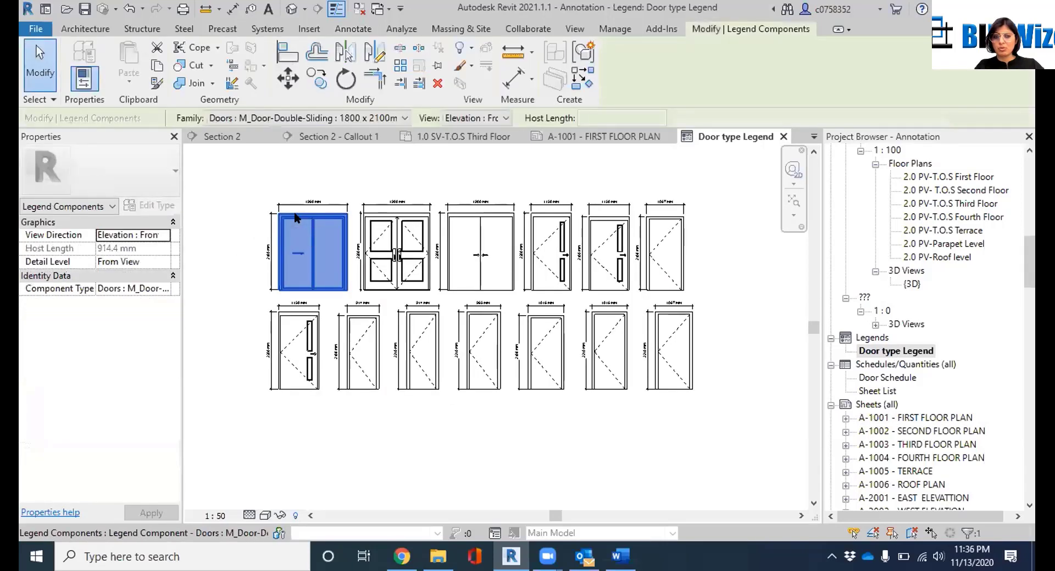
left_click(373, 211)
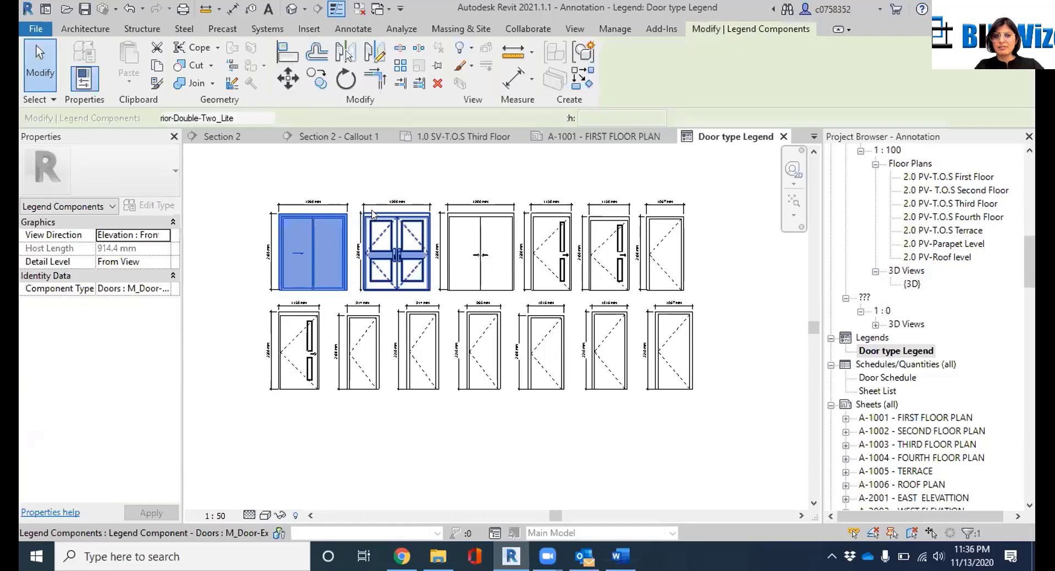
left_click(327, 219)
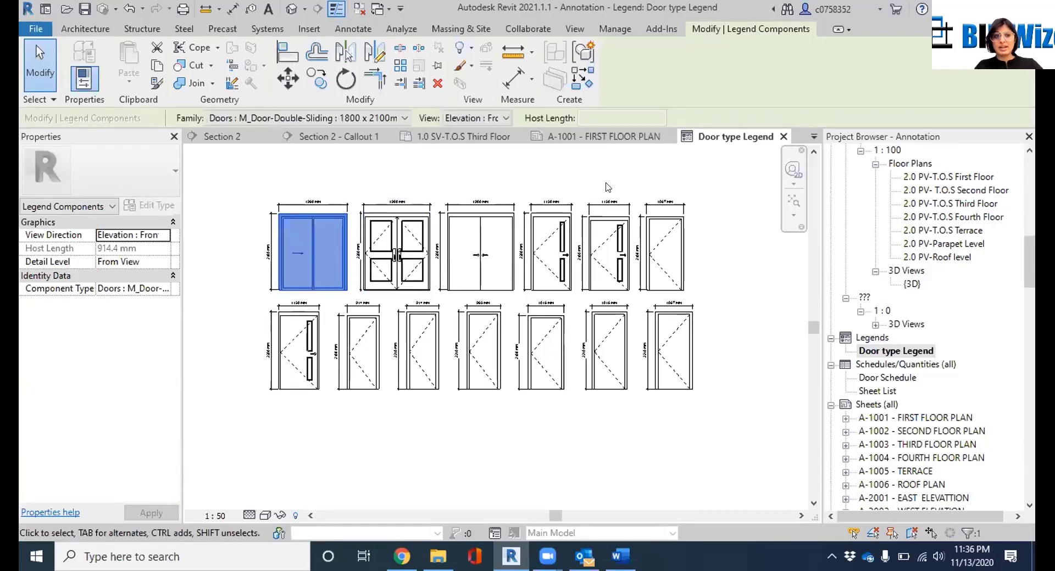
key("Escape")
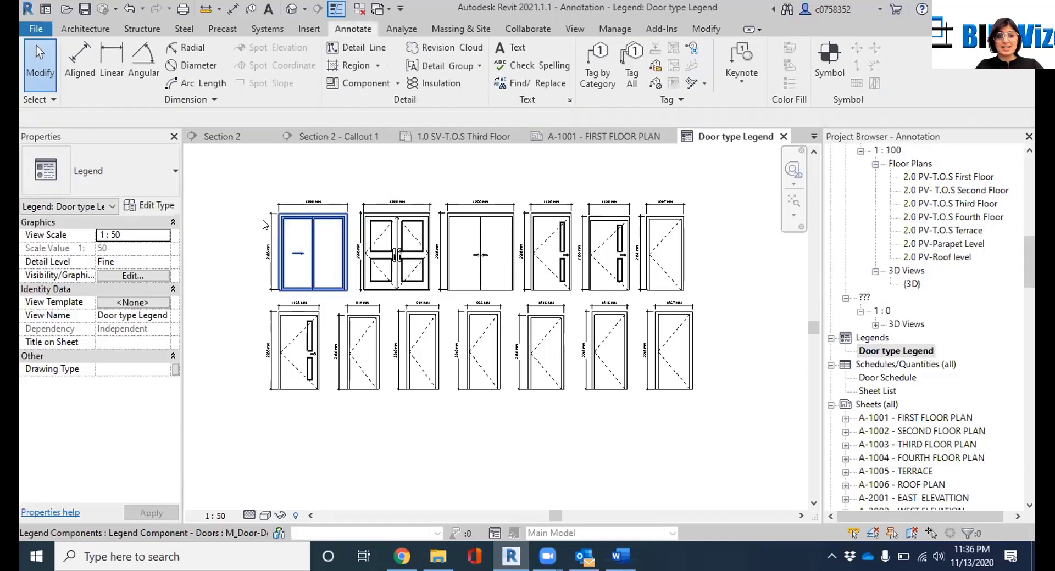
Set the double sliding door component's view direction to Floor Plan, deleting its invalid dimensions, and inspect the plan symbol
left_click(286, 222)
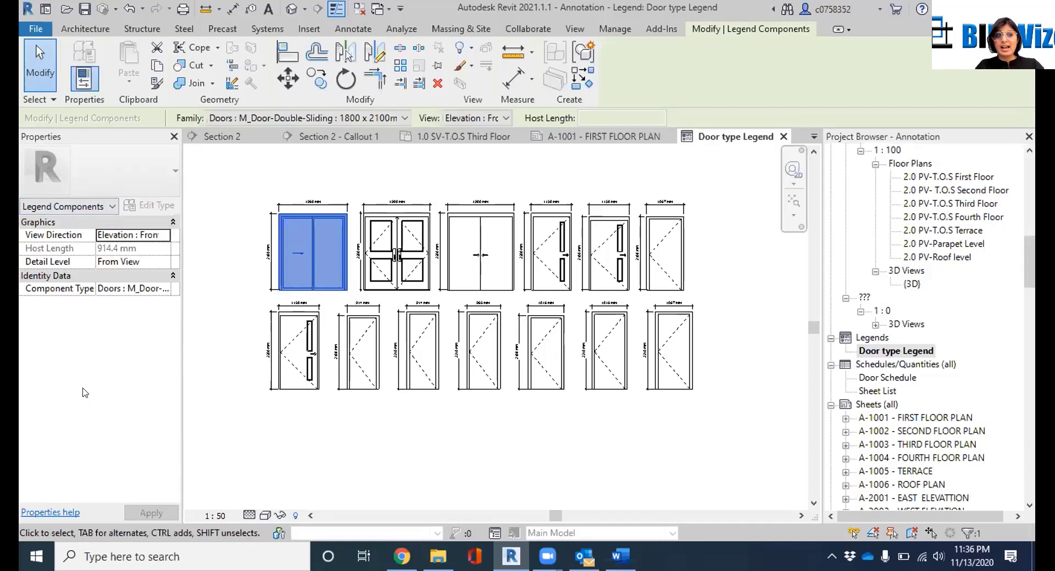
left_click(163, 235)
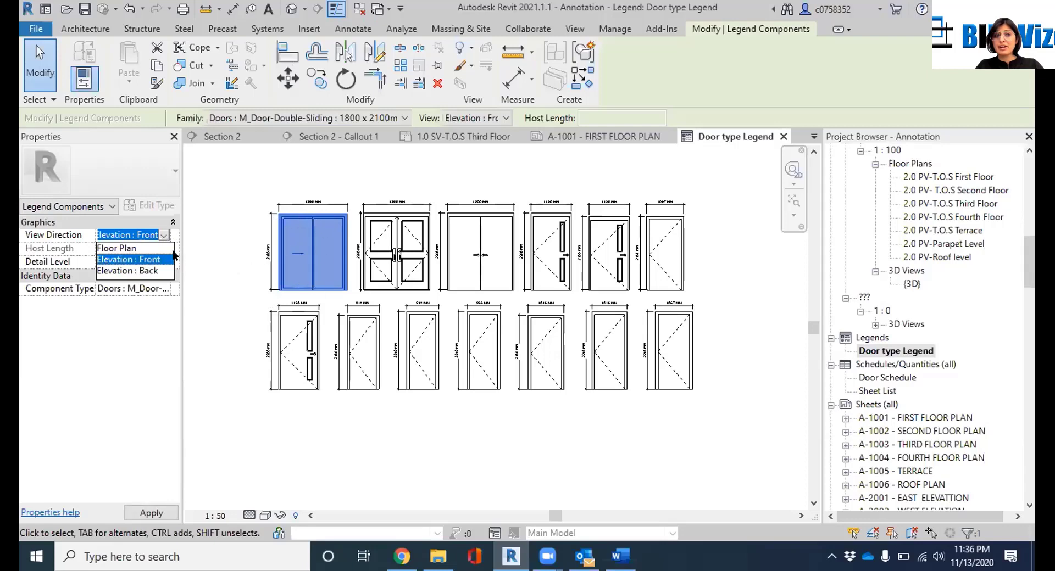
left_click(131, 248)
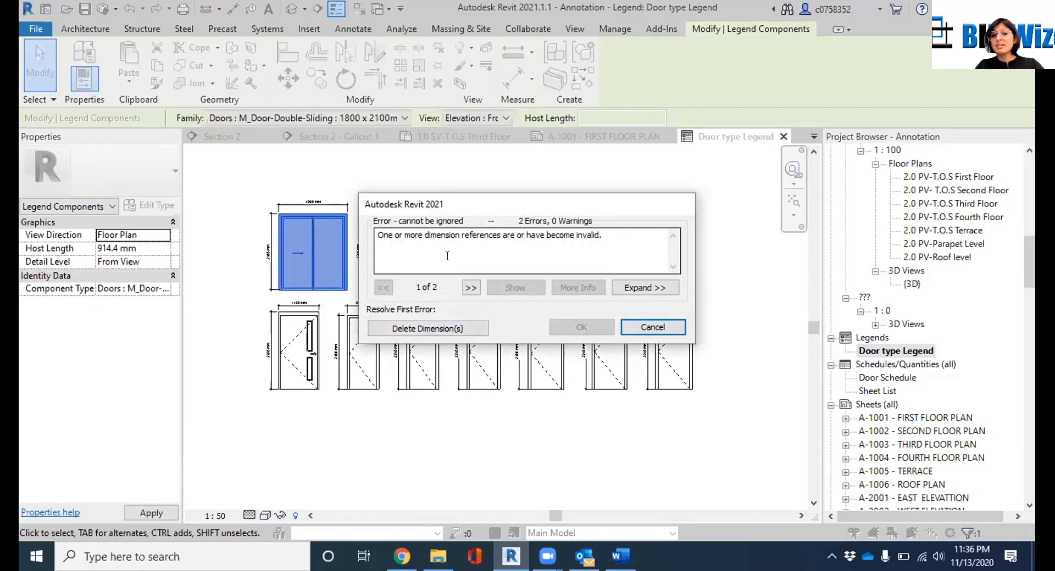
left_click(437, 329)
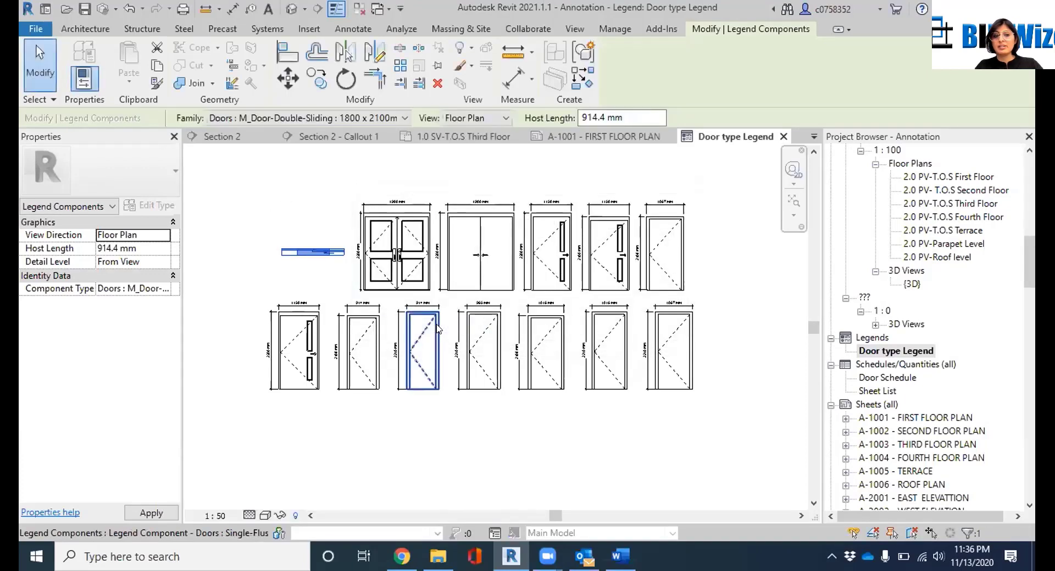
scroll(324, 241, "up", 5)
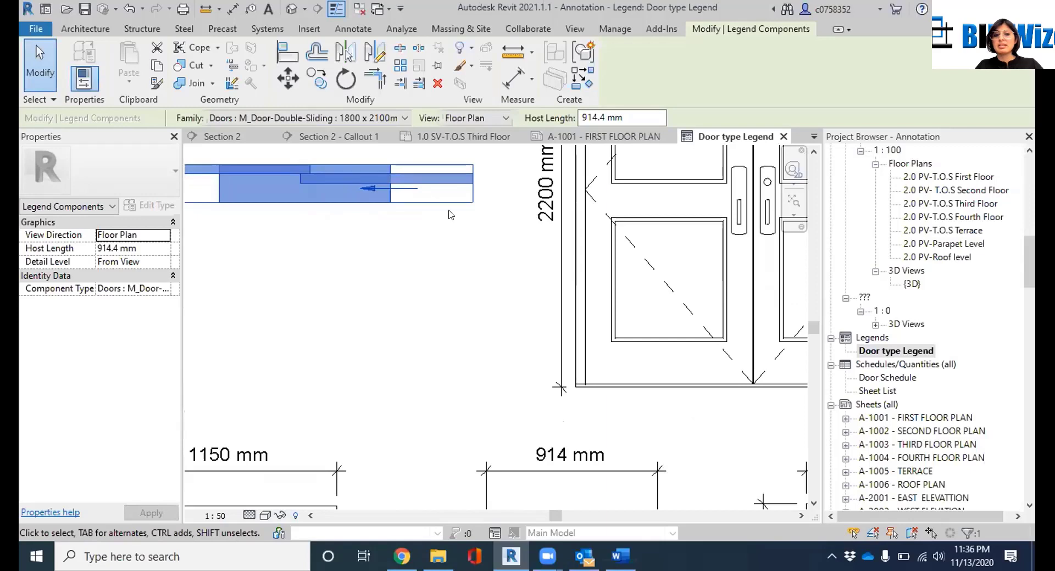
scroll(555, 237, "down", 2)
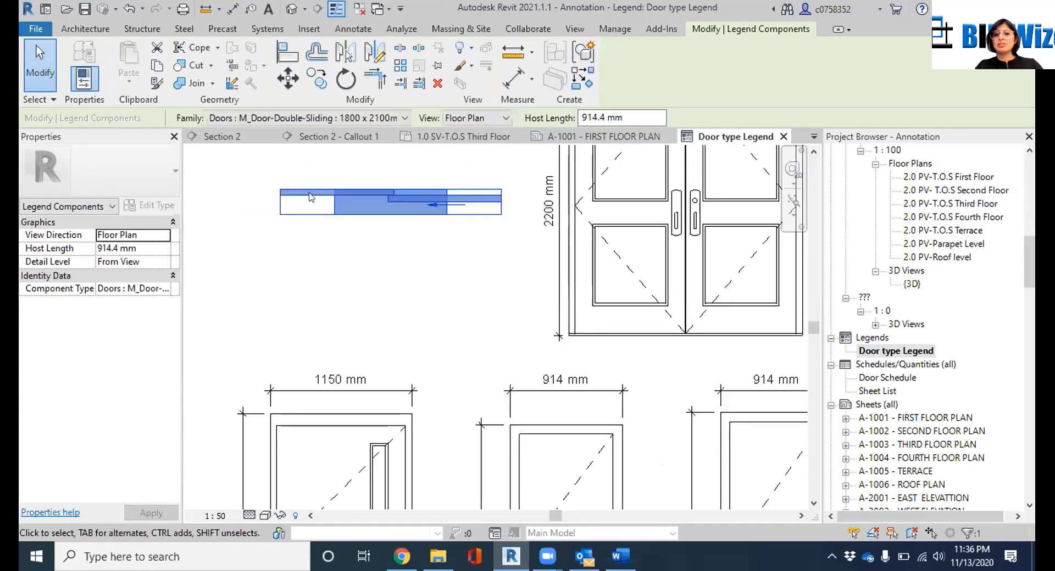
Undo the double sliding door's change to the Floor Plan view direction
scroll(397, 283, "down", 3)
key("Escape")
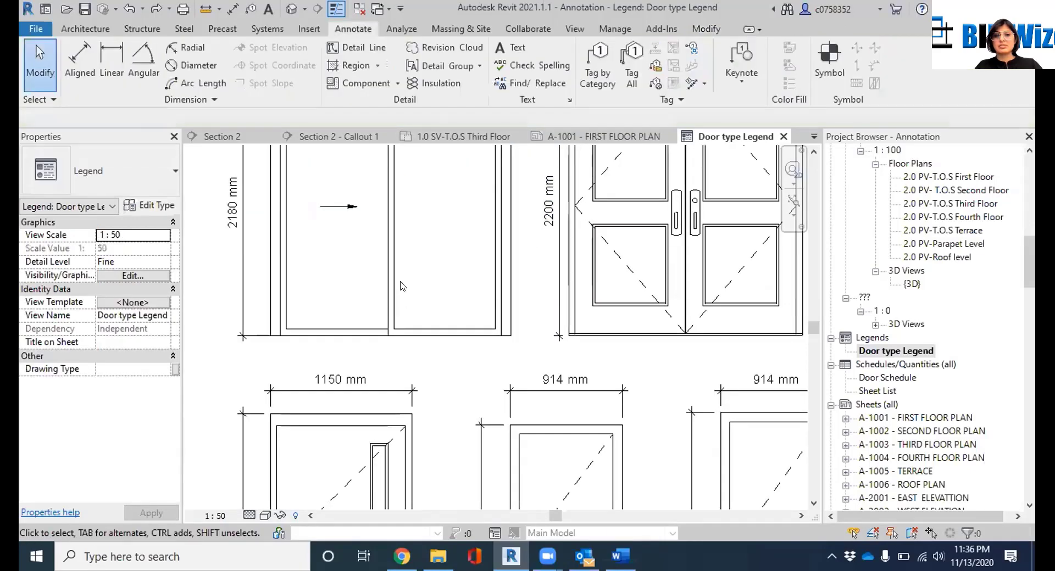
scroll(400, 286, "down", 1)
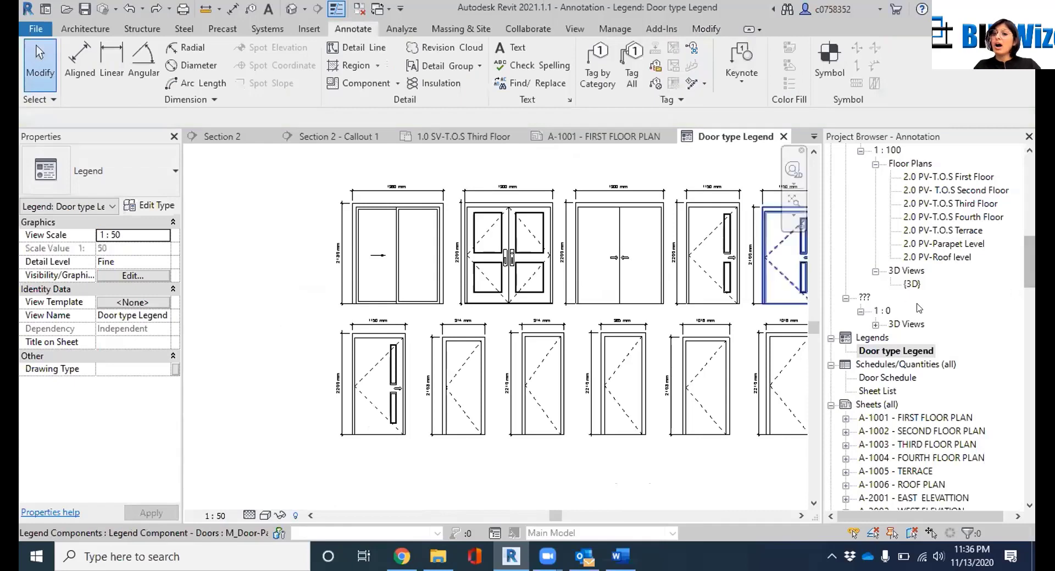
Create a new legend view named Wall Legend at a scale of 1 : 10
left_click(871, 339)
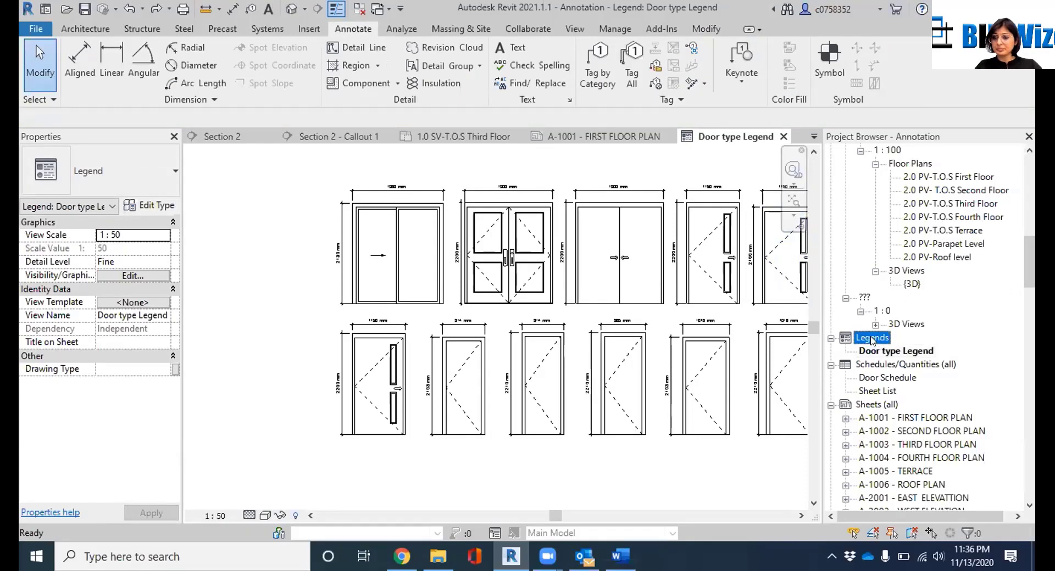
right_click(873, 341)
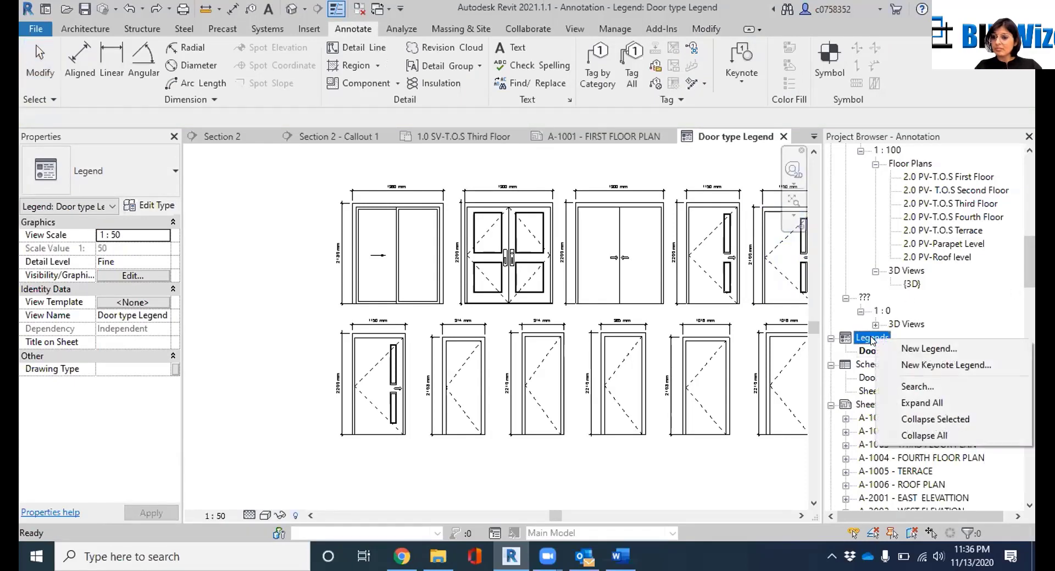
left_click(915, 349)
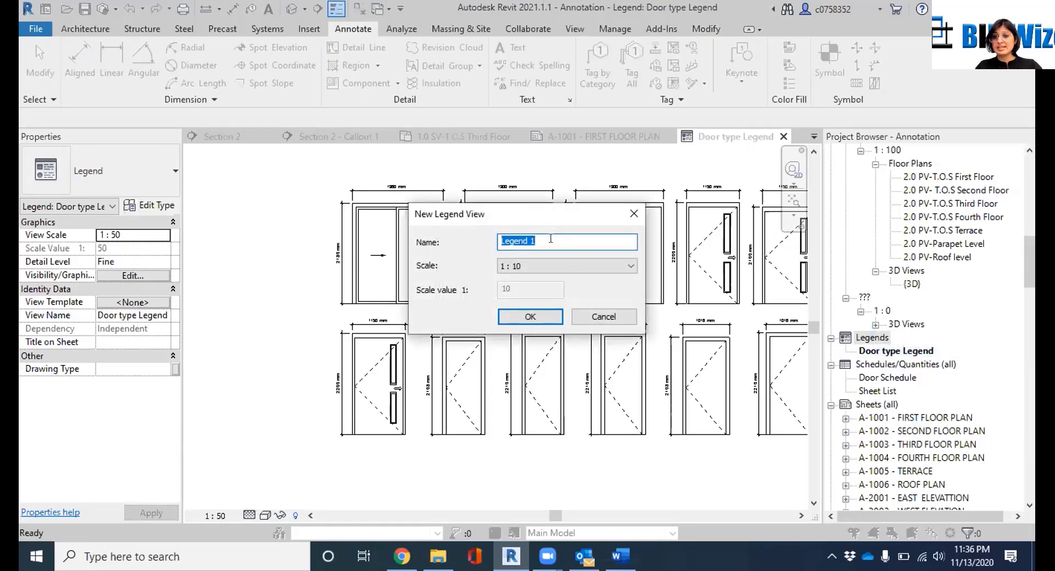
type("w")
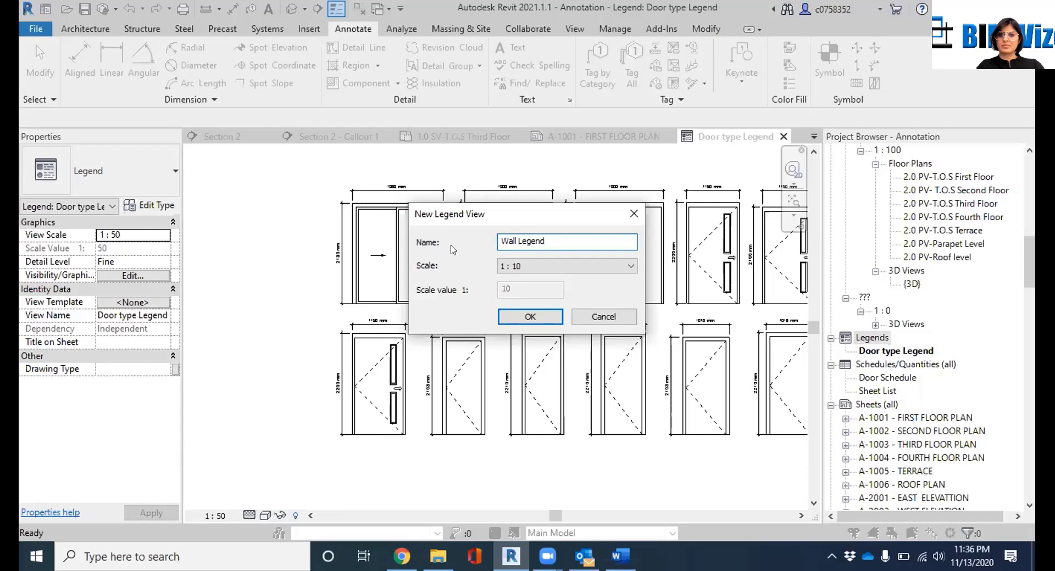
left_click(531, 317)
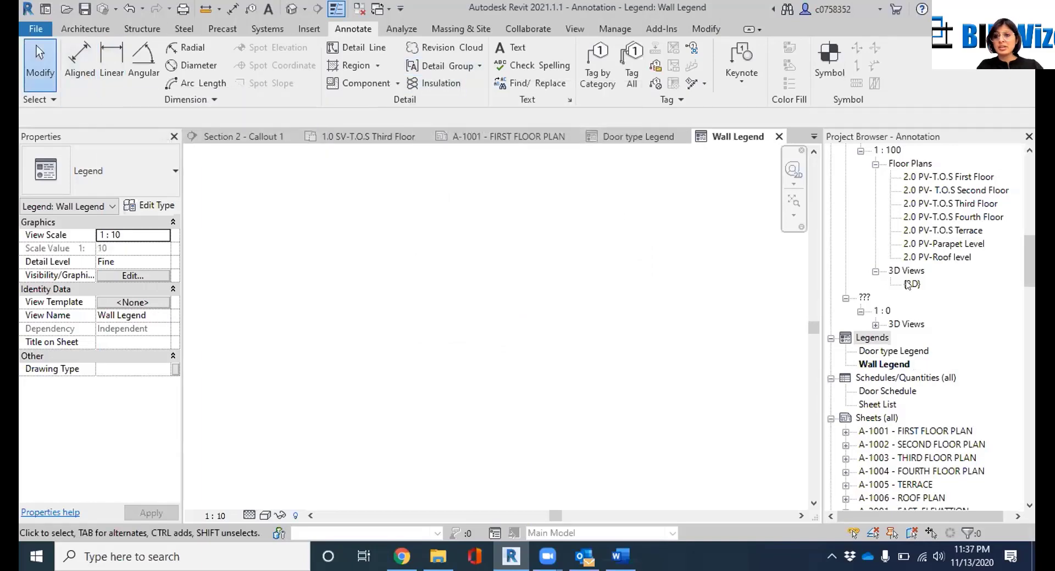
Collapse the Annotation Symbols families and expand Walls down to the Basic Wall types in the project's families
mouse_move(1029, 257)
left_mouse_down()
mouse_move(1030, 197)
mouse_move(1029, 335)
mouse_move(1029, 317)
left_mouse_up()
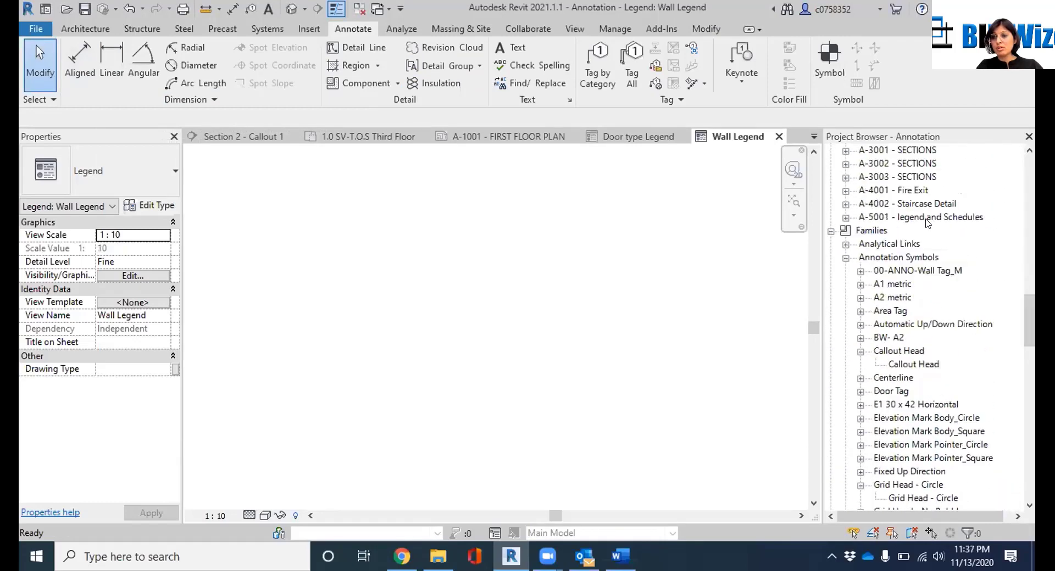
left_click(846, 257)
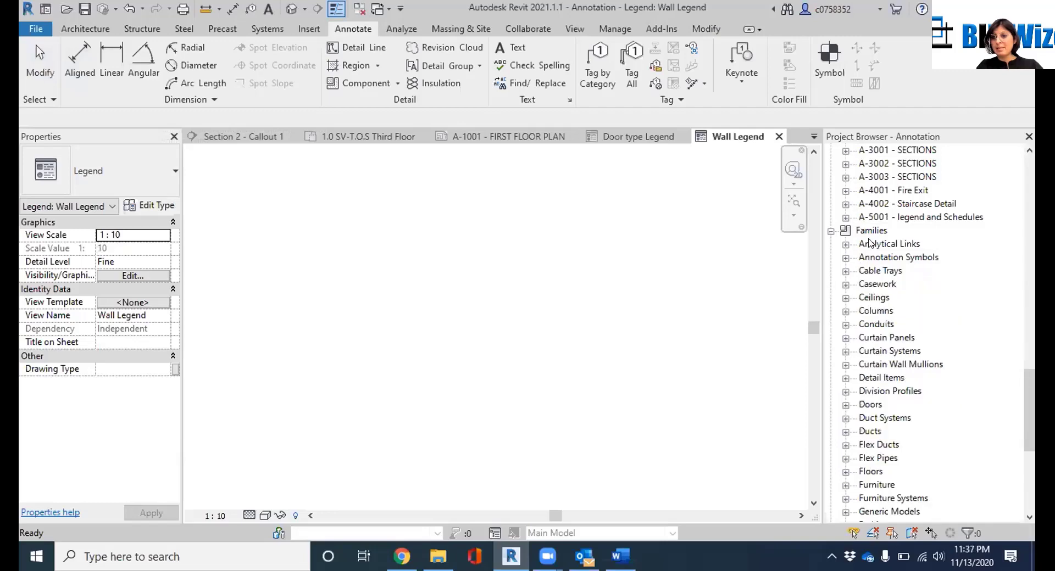
scroll(866, 423, "down", 3)
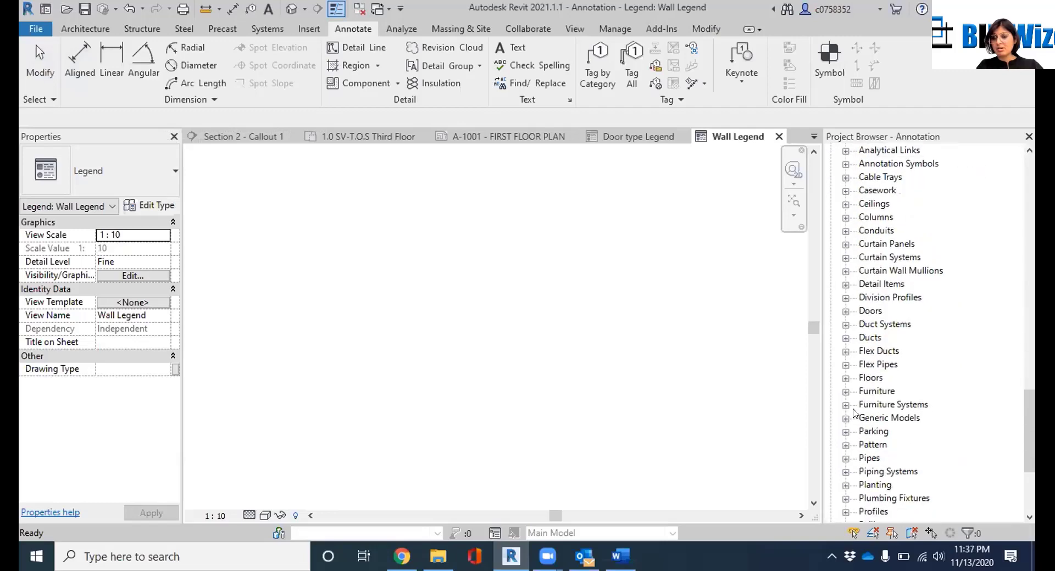
scroll(870, 392, "down", 4)
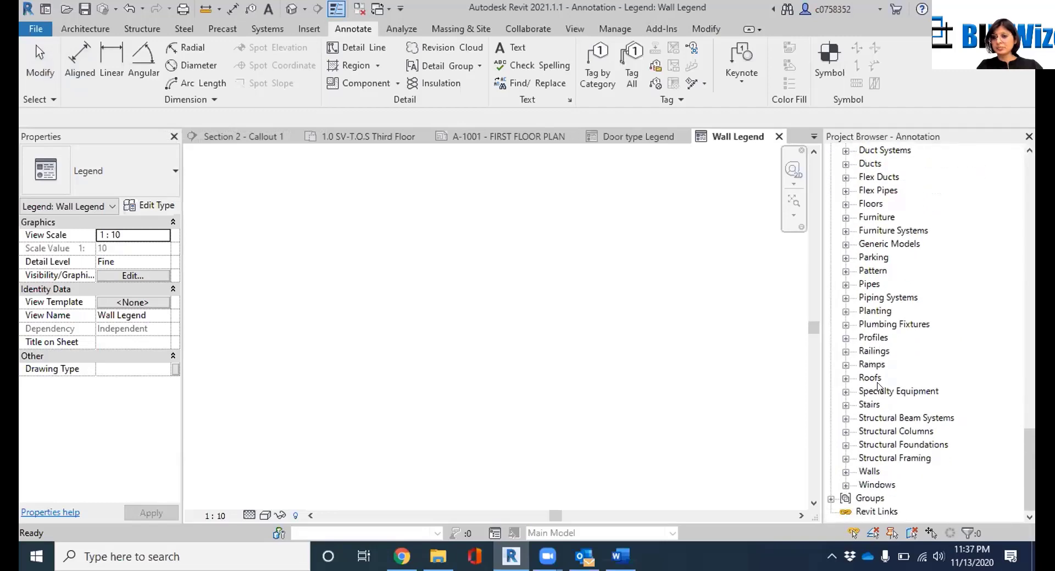
left_click(847, 473)
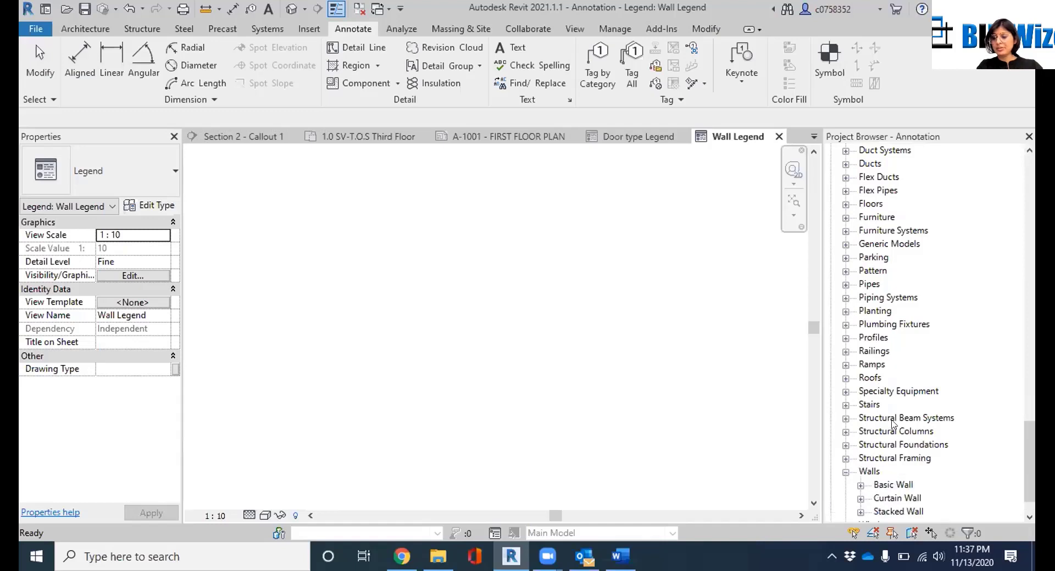
scroll(892, 423, "down", 1)
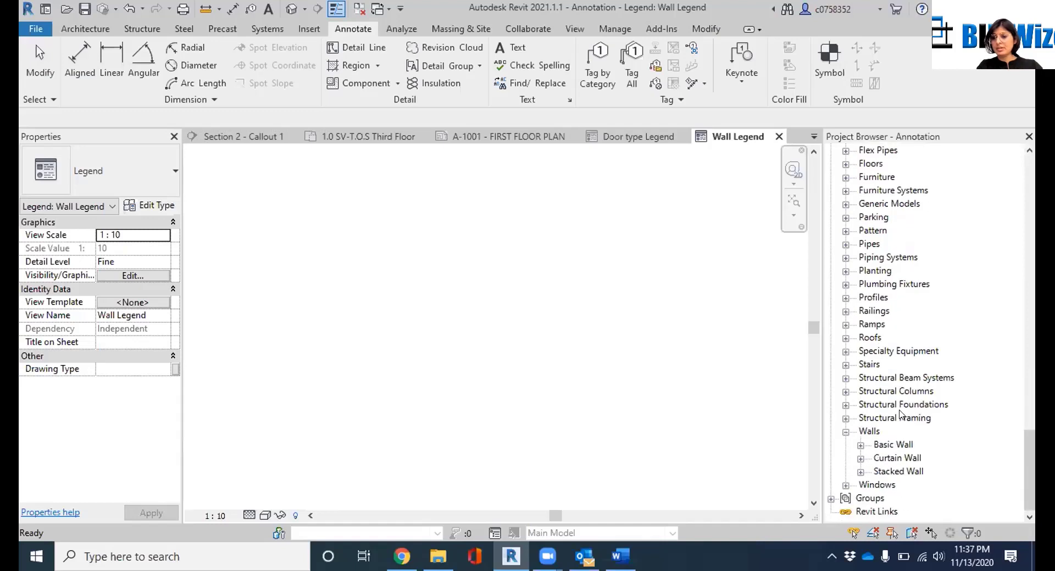
left_click(861, 446)
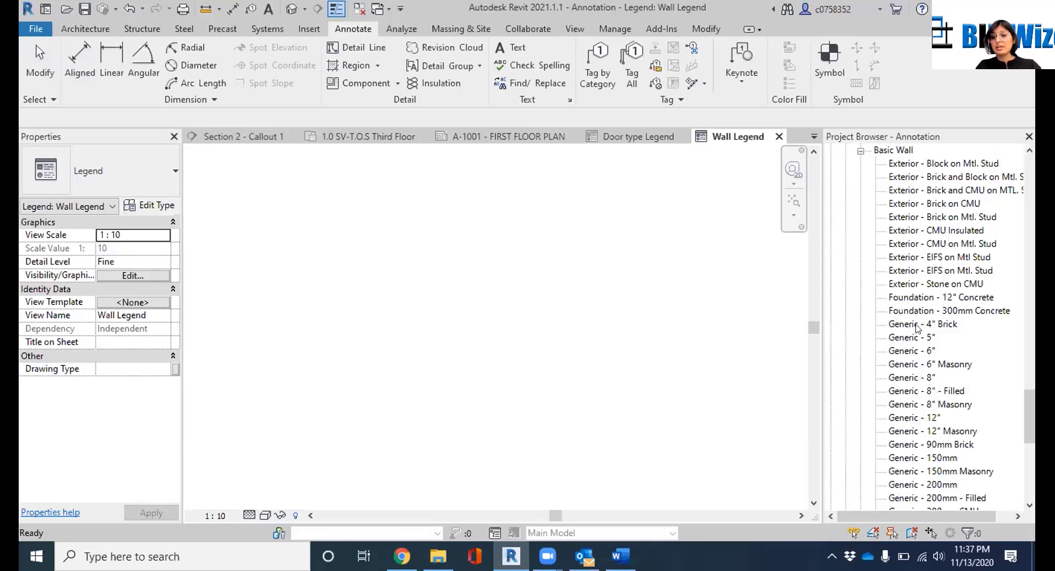
Place floor-plan legend components for Generic - 8" Masonry, Generic - 12" Masonry and Generic - 200mm CMU walls, one below another
scroll(921, 368, "down", 1)
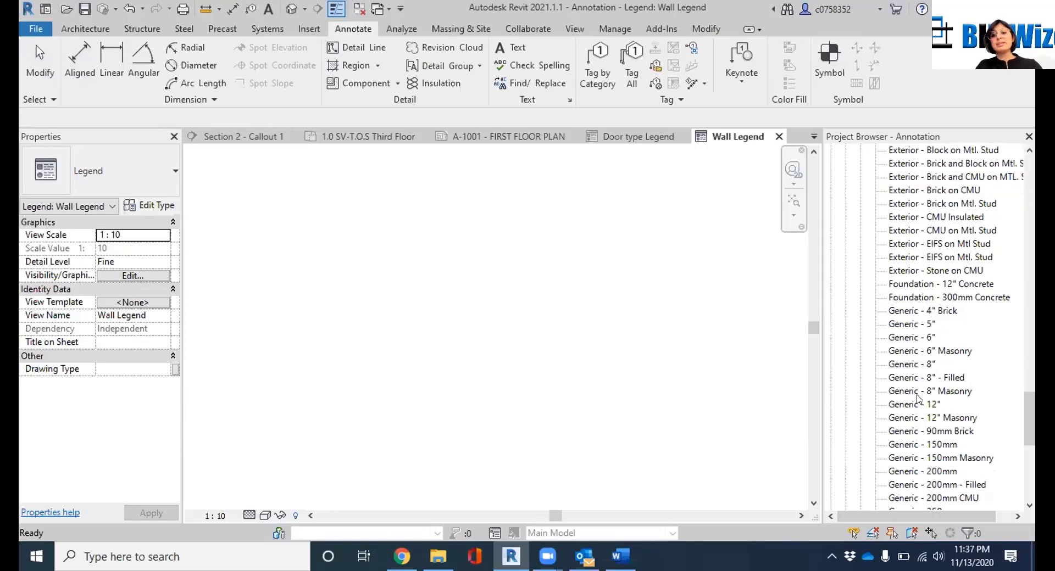
left_click_drag(914, 391, 339, 227)
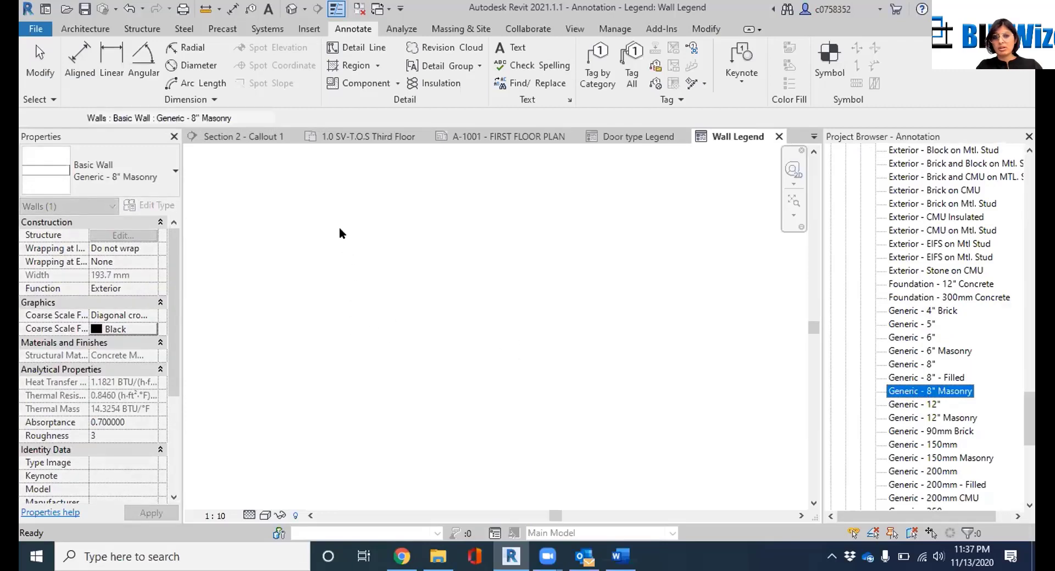
left_click(342, 233)
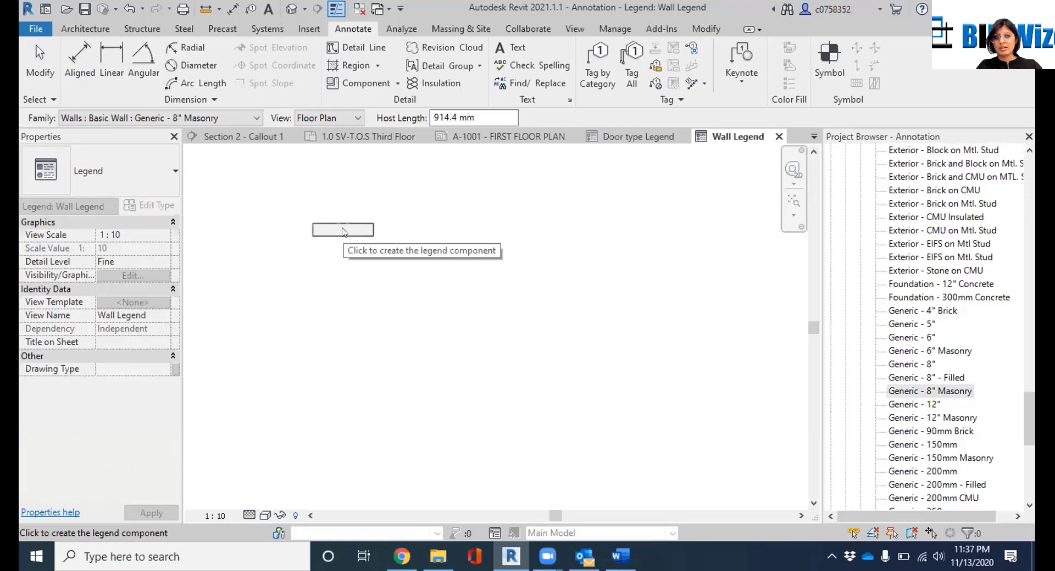
left_click_drag(941, 419, 330, 258)
left_click(340, 258)
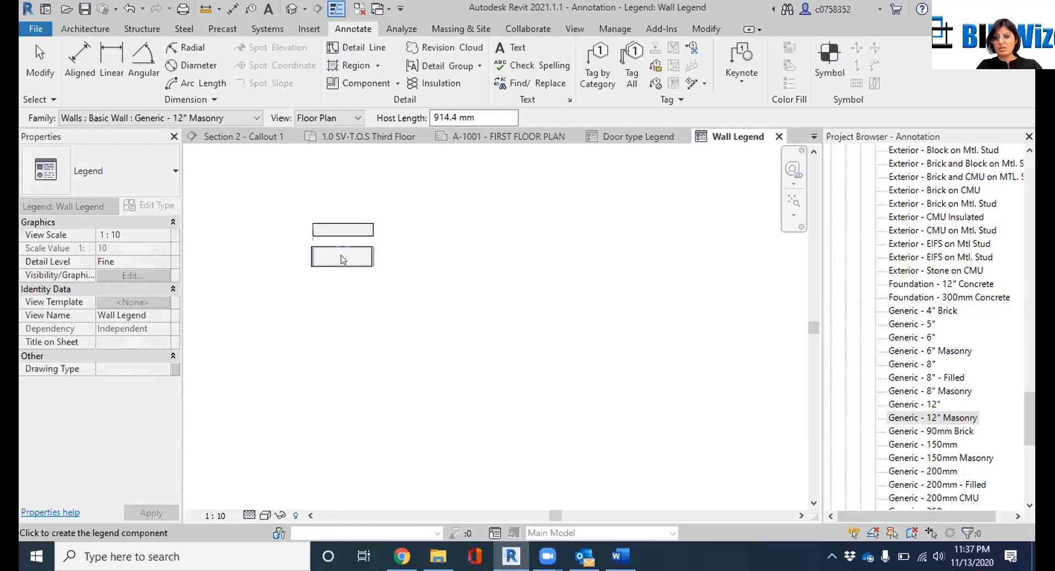
left_click_drag(950, 497, 324, 285)
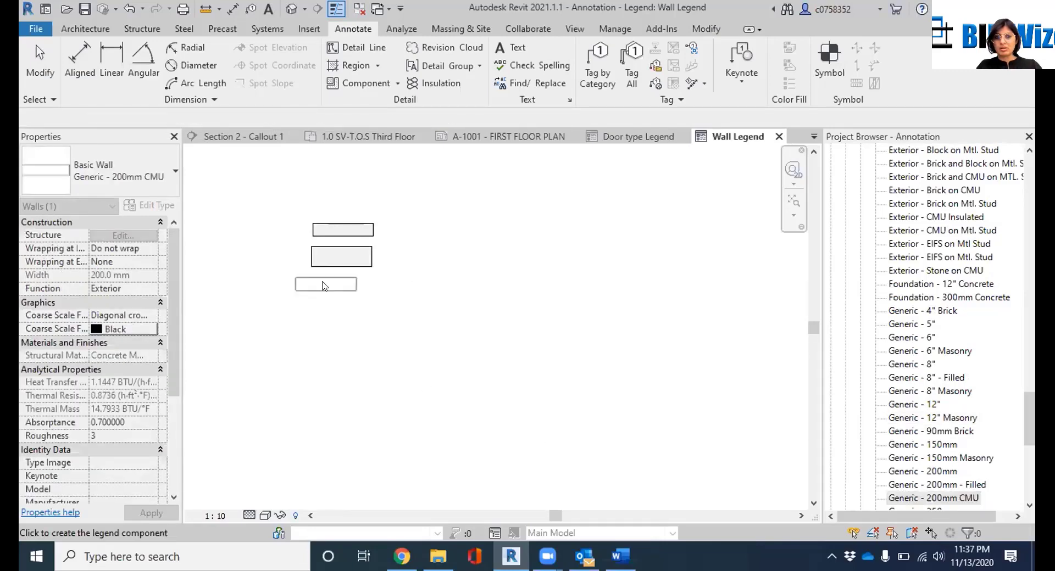
left_click(346, 283)
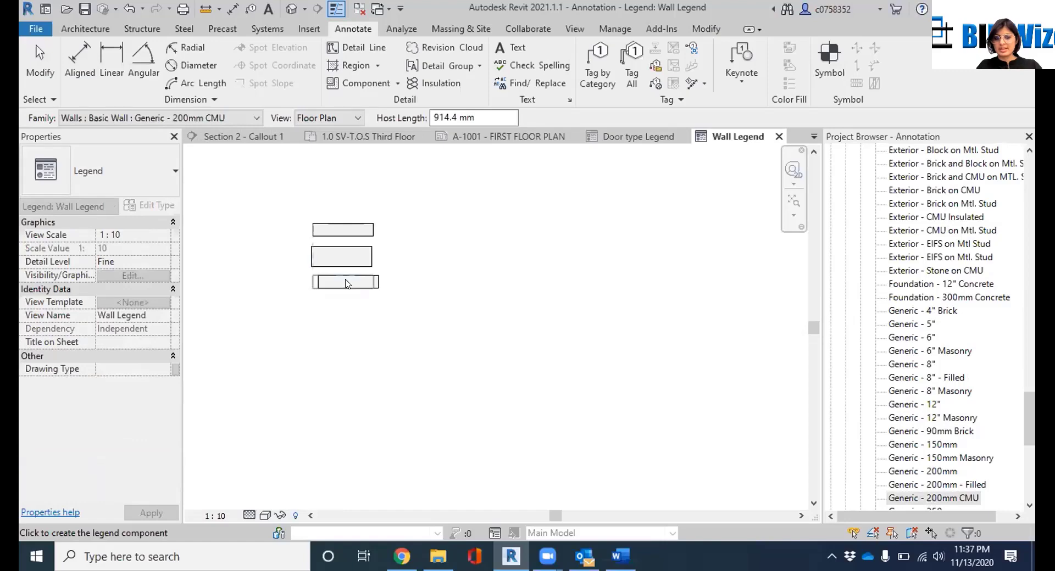
Place a floor-plan legend component of the Exterior - EIFS on Mtl Stud wall below the 200mm CMU wall
scroll(1015, 269, "up", 2)
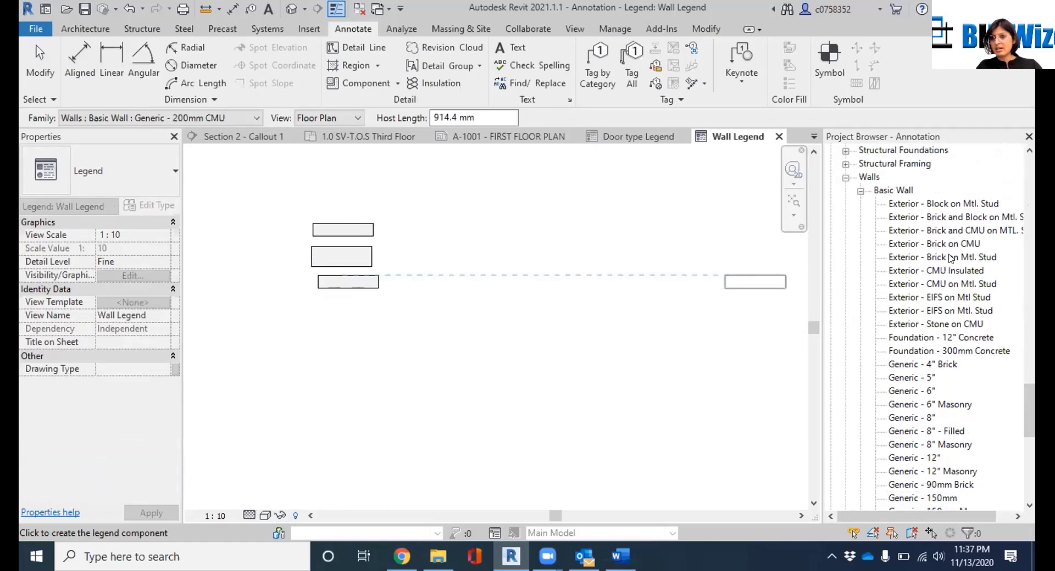
left_click(937, 270)
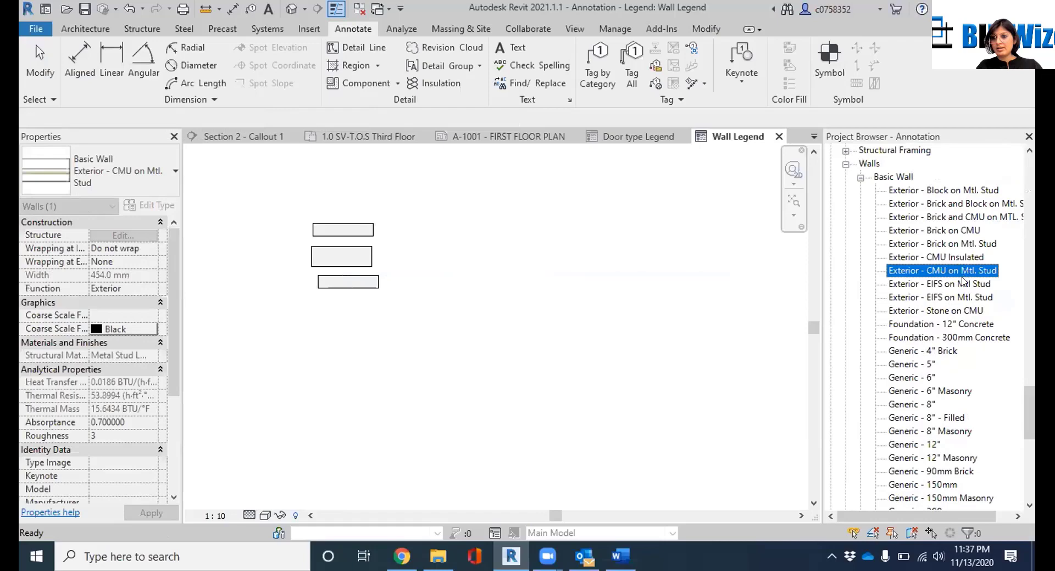
left_click(951, 285)
left_click_drag(951, 285, 345, 314)
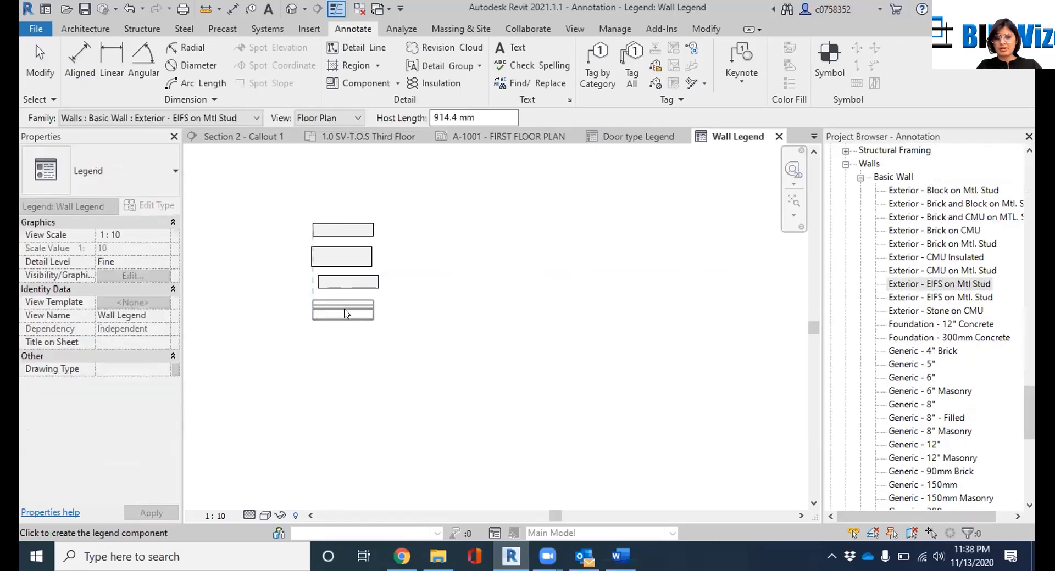
left_click(346, 313)
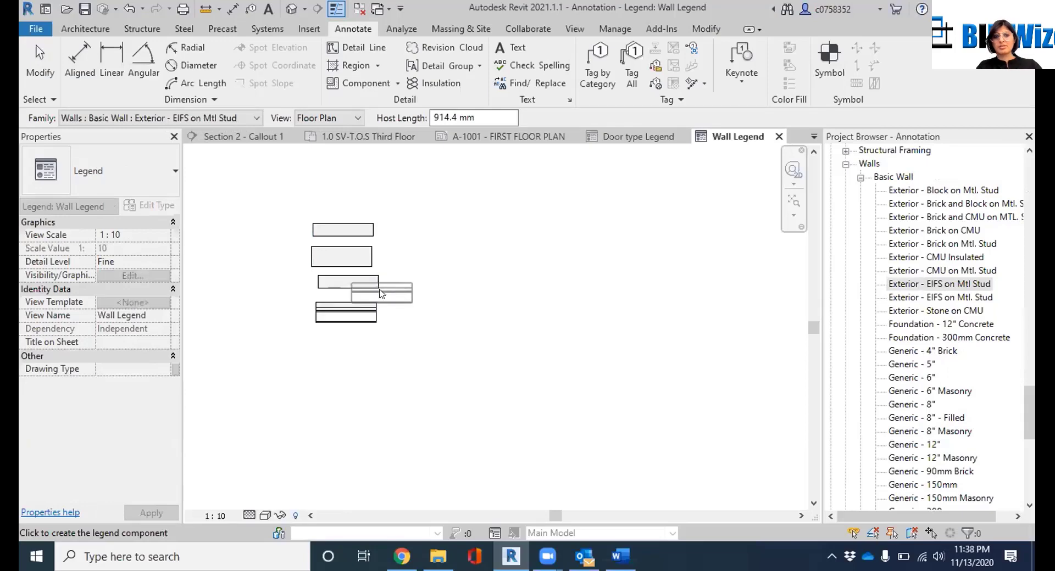
Finish placing wall components, dismiss the save reminder and line up the 200mm CMU wall with the 8" masonry wall
scroll(383, 294, "up", 2)
key("Escape")
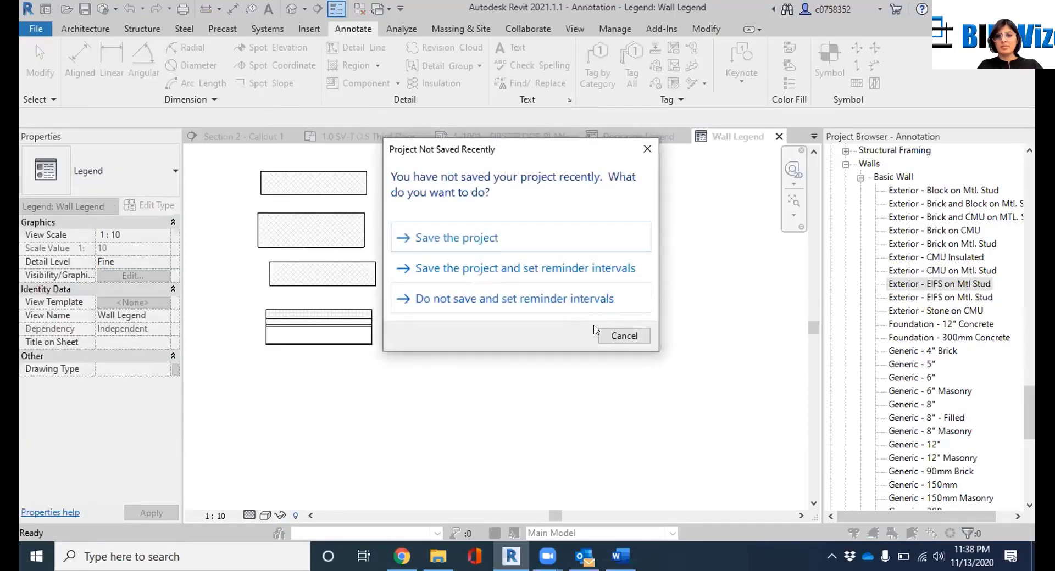
key("Escape")
left_click(337, 285)
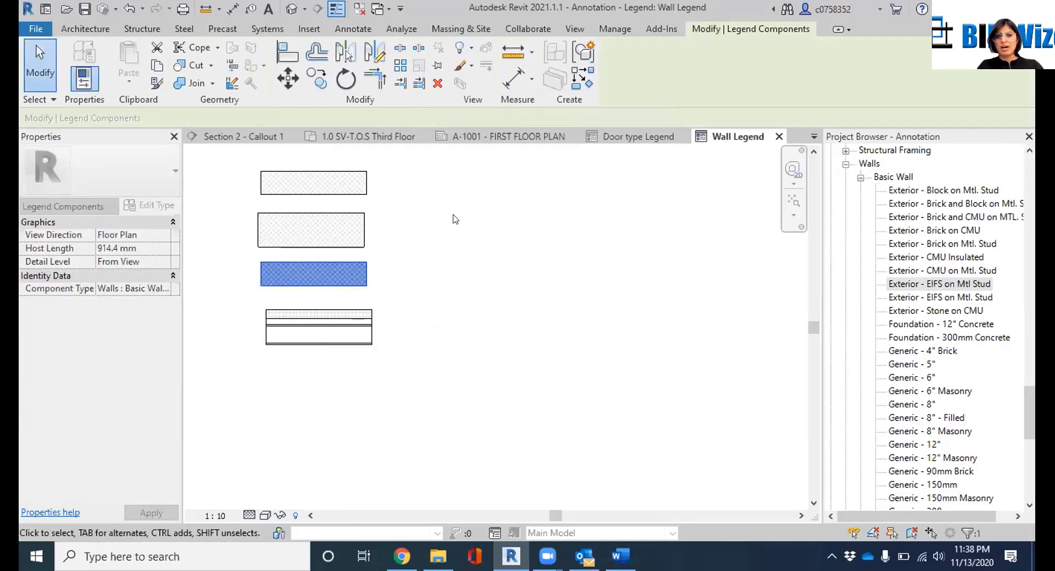
left_click(416, 224)
Change the view direction of the Generic - 8" Masonry legend component to Section
left_click(298, 213)
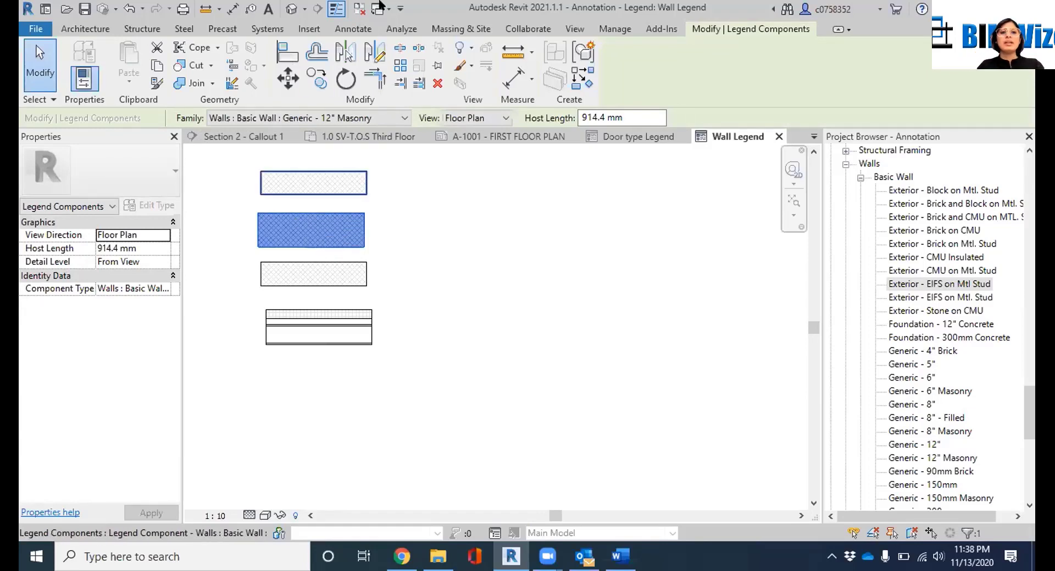
left_click(304, 191)
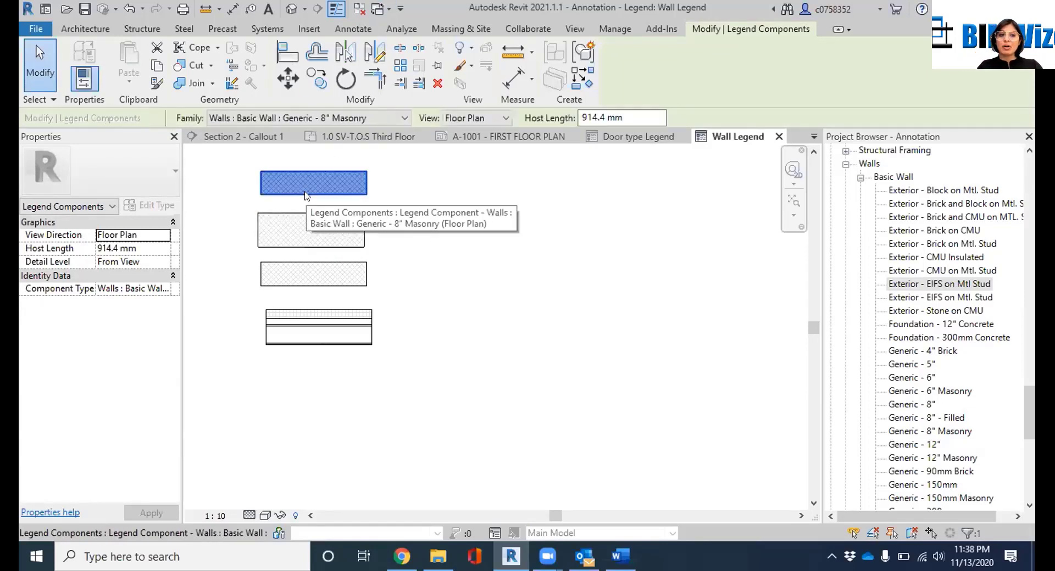
left_click(162, 239)
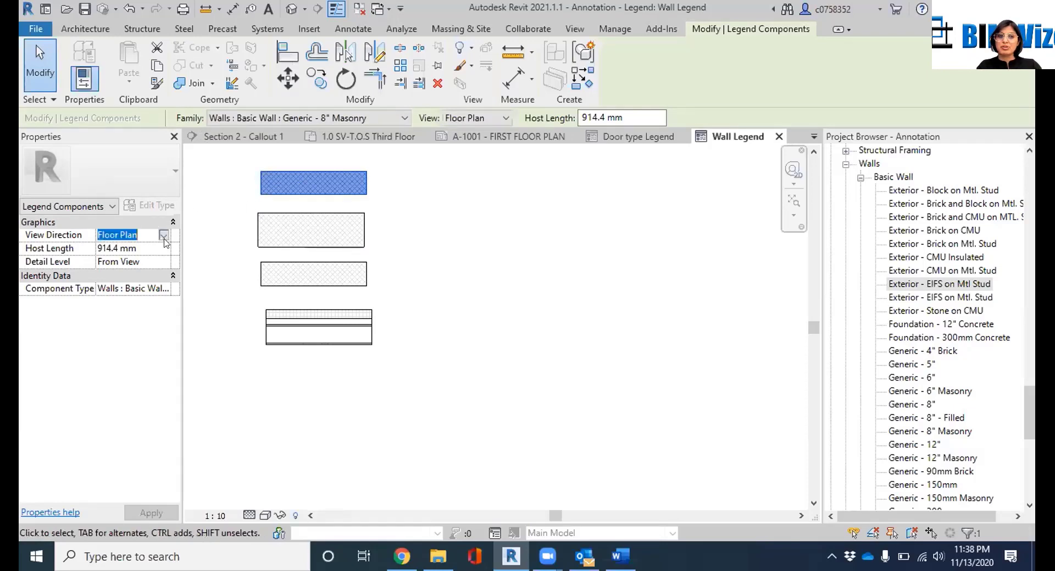
left_click(164, 236)
left_click(134, 263)
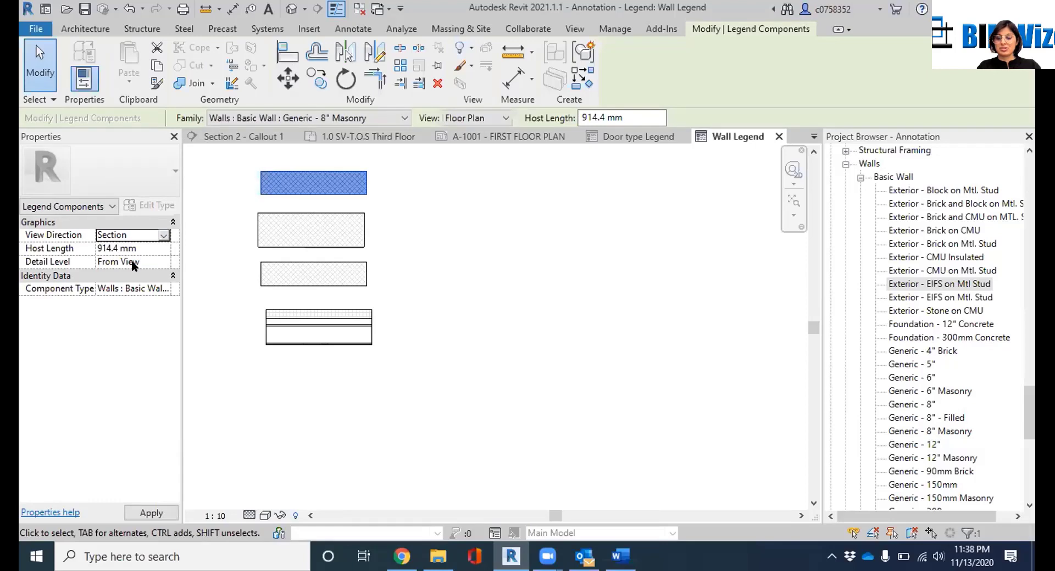
left_click(147, 512)
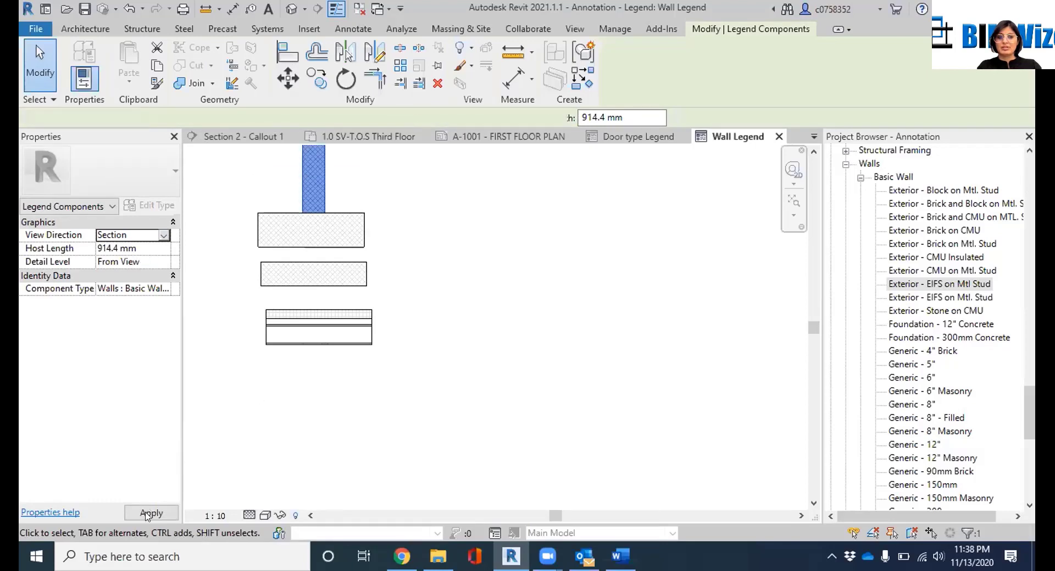
Move the Generic - 8" Masonry section upward, clear of the Generic - 12" Masonry wall
scroll(309, 196, "up", 5)
middle_click_drag(438, 189, 460, 349)
scroll(410, 212, "down", 6)
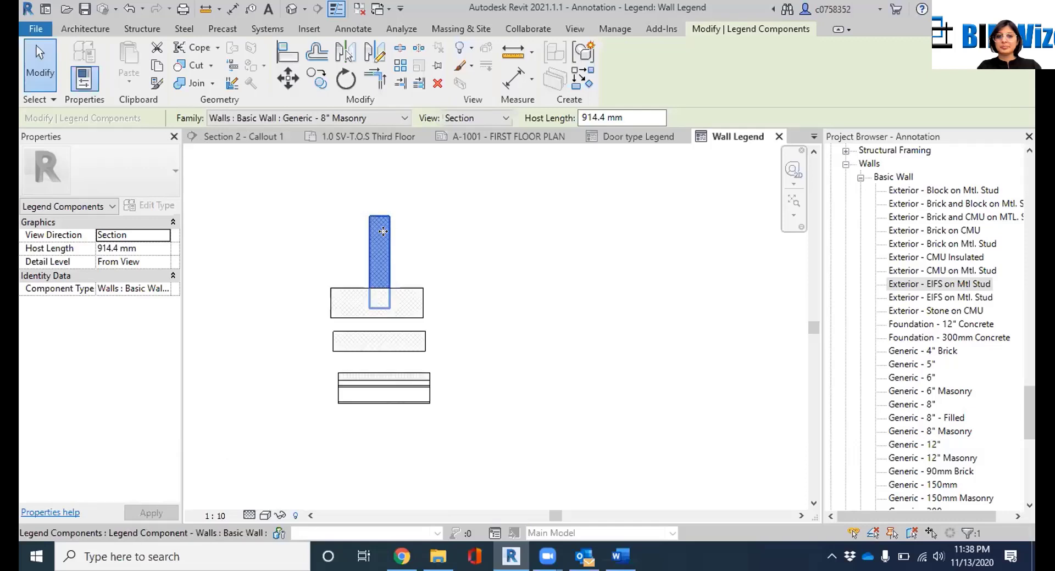
left_click_drag(383, 231, 382, 175)
left_click_drag(399, 191, 396, 172)
Set the Exterior - EIFS on Mtl Stud component's view direction to Section and move it down, clear of the CMU wall
left_click(383, 388)
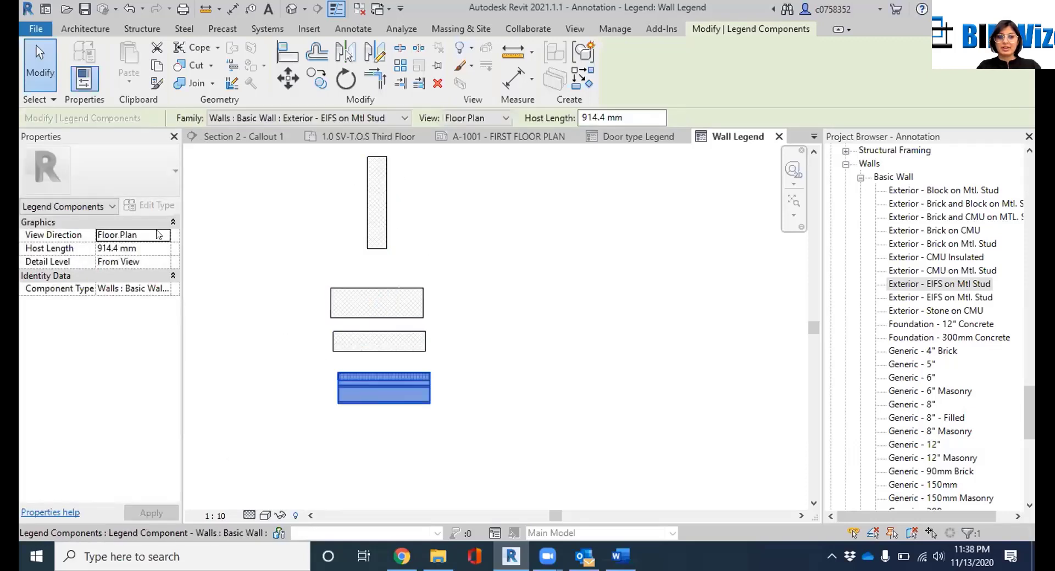
left_click(160, 234)
left_click(130, 259)
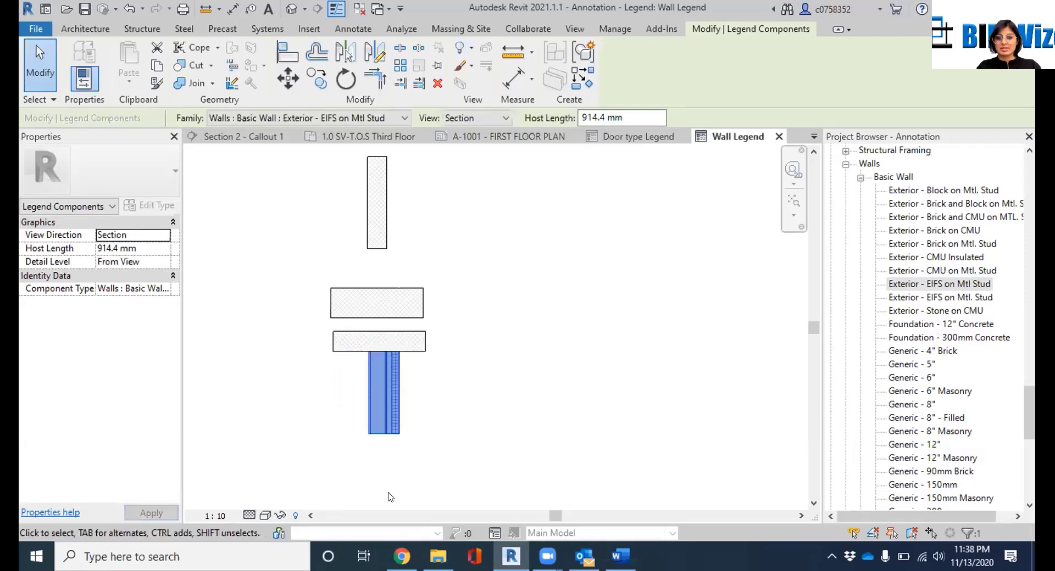
left_click_drag(390, 366, 373, 411)
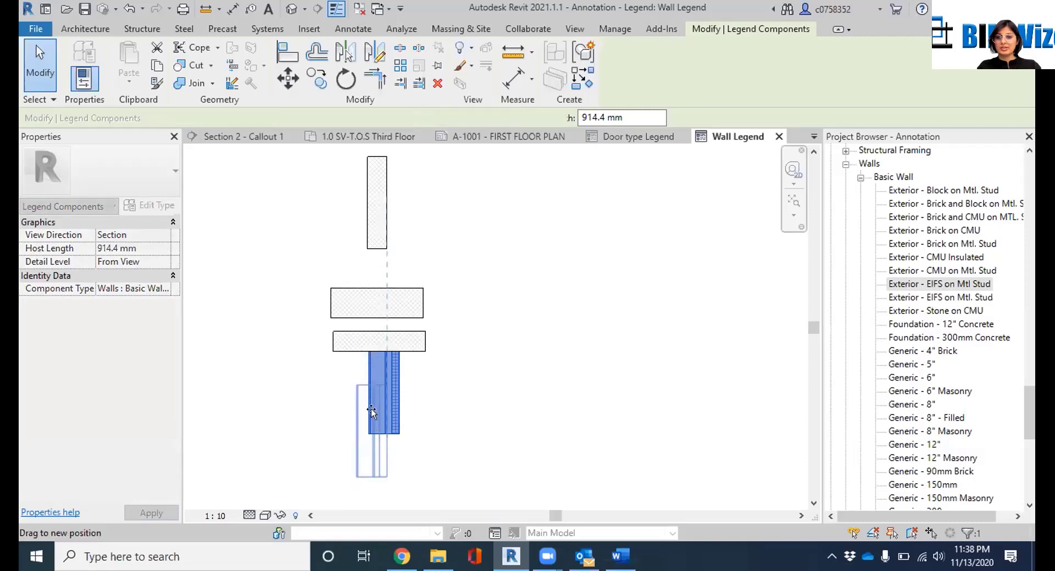
left_click(490, 377)
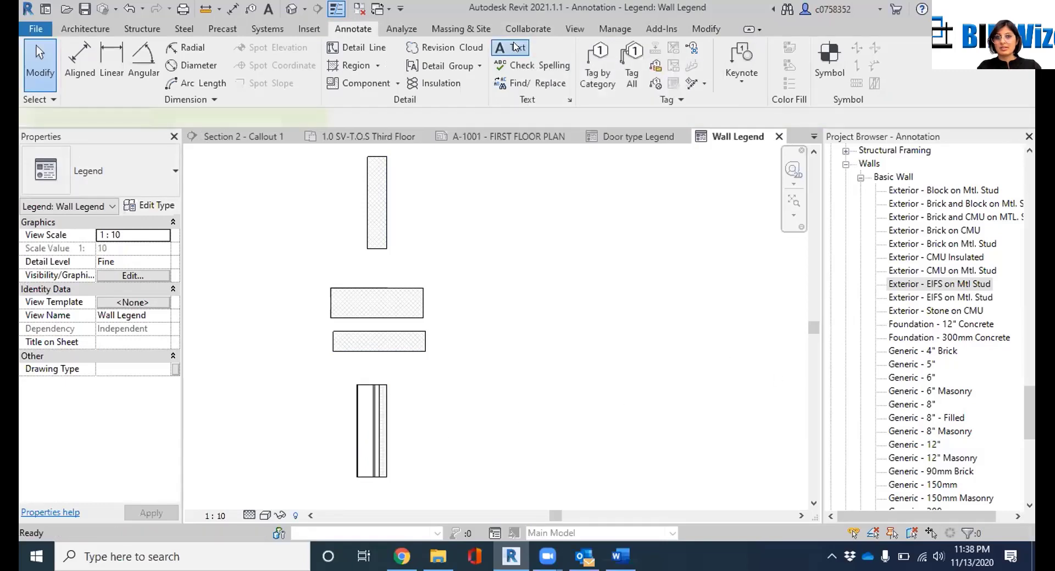
left_click(514, 47)
left_click(401, 396)
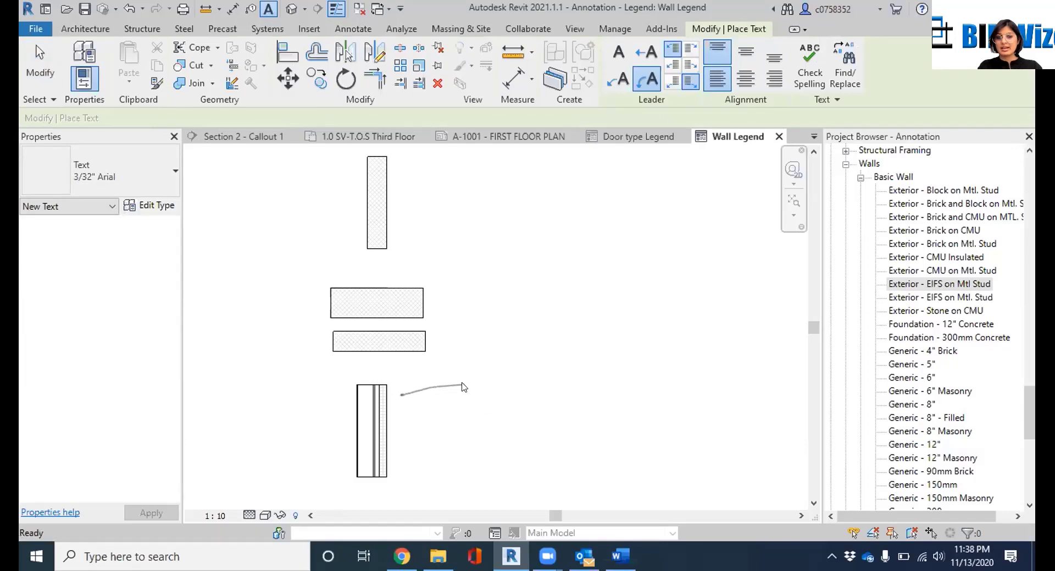
key("Escape")
key("Escape")
scroll(403, 392, "up", 3)
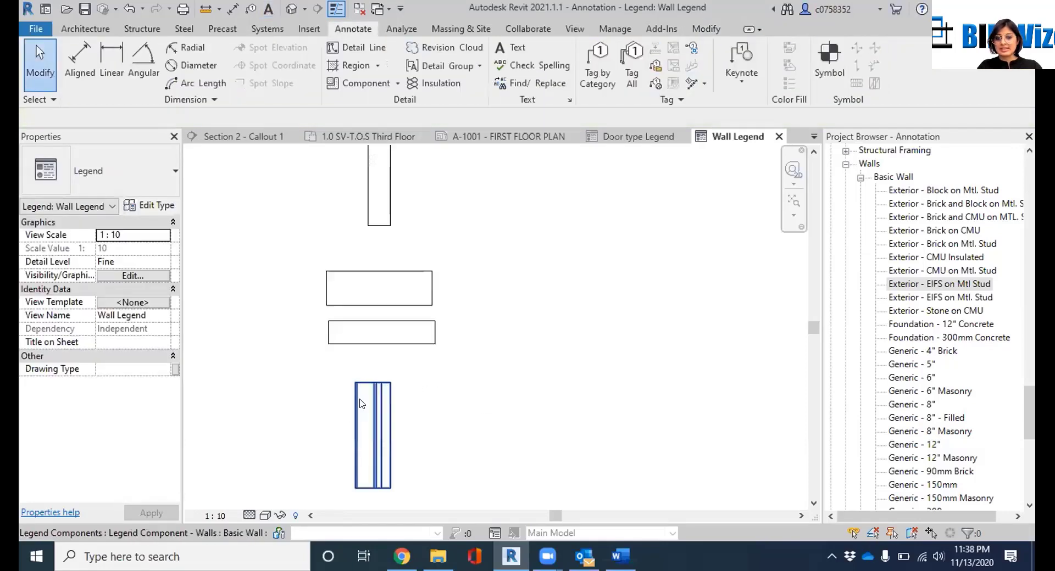
scroll(404, 391, "up", 2)
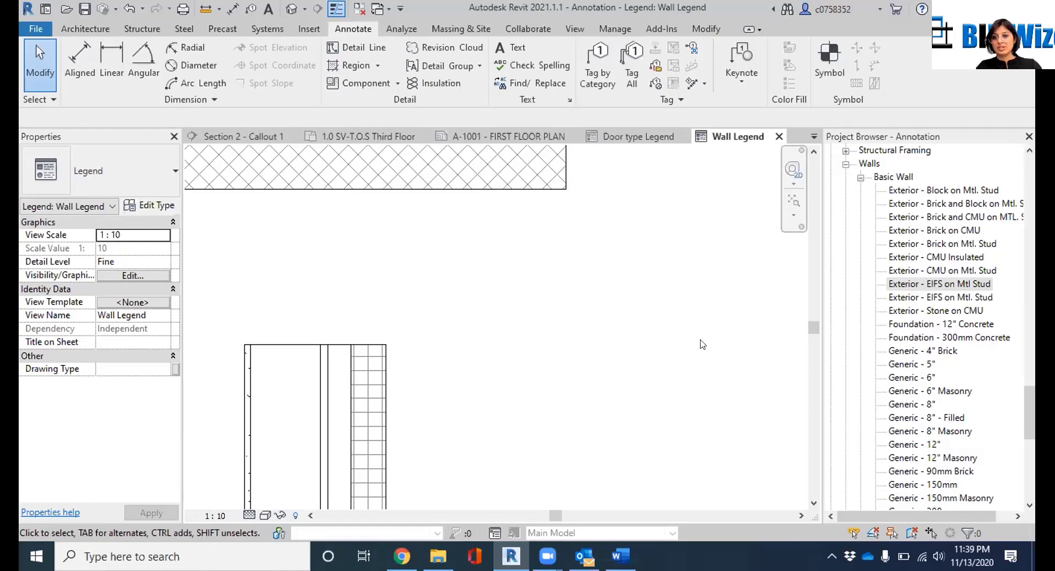
scroll(701, 344, "down", 5)
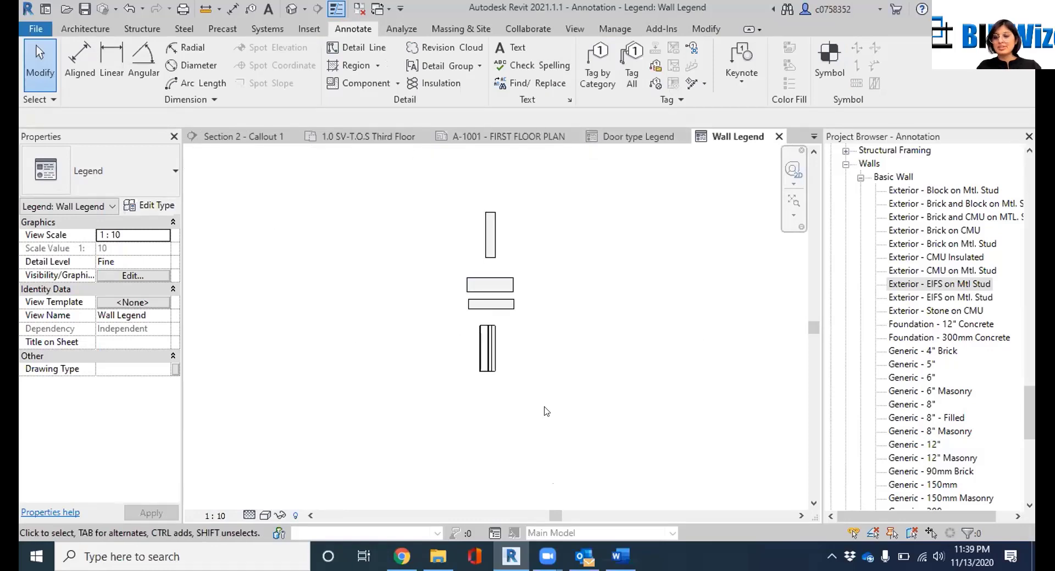
Find the Door Schedule among the project's schedules, open it to review its contents and close it again
left_click_drag(1030, 392, 1030, 269)
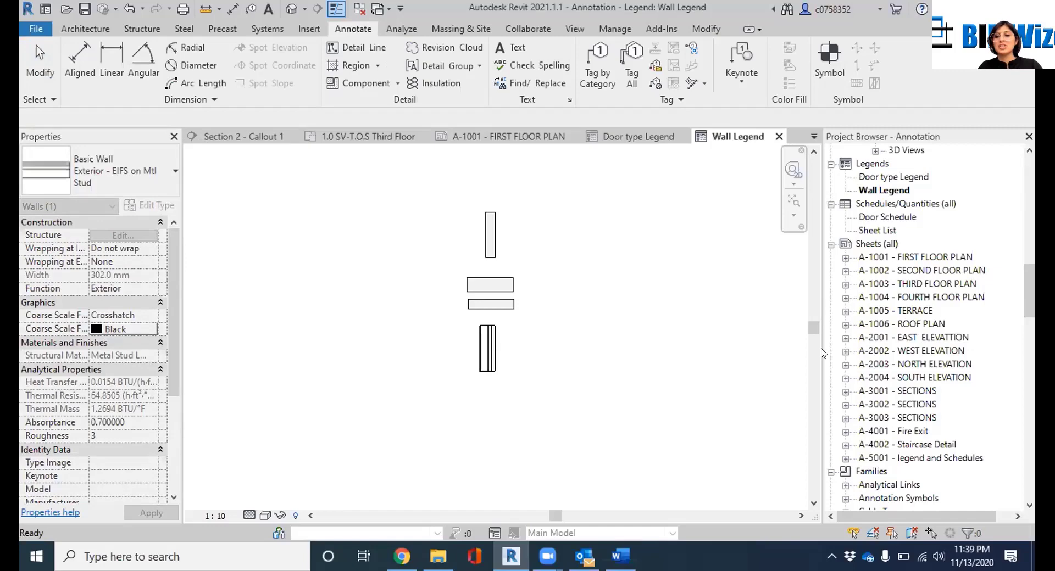
scroll(824, 354, "down", 7)
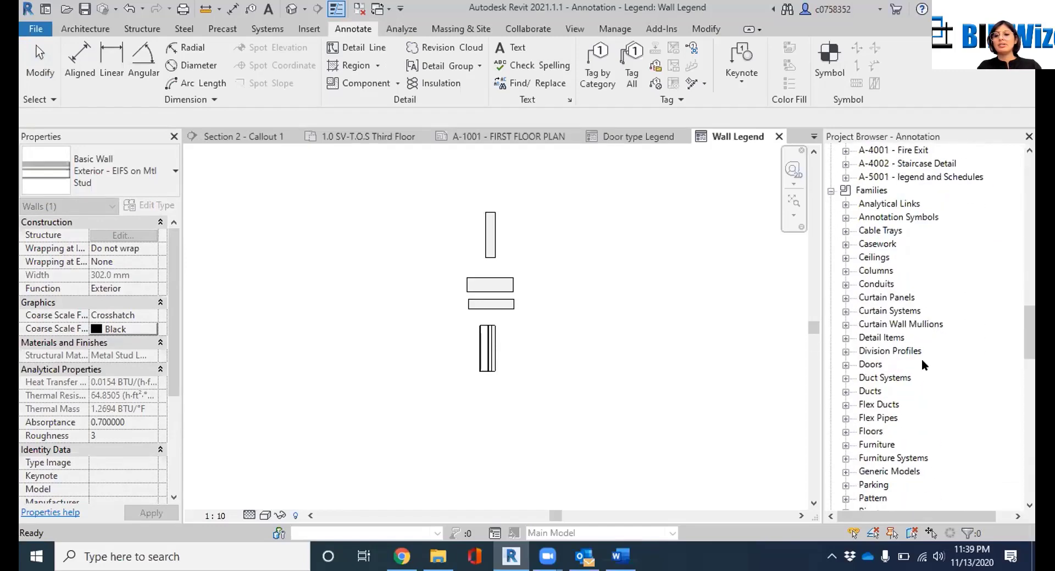
scroll(924, 365, "down", 1)
scroll(912, 357, "up", 3)
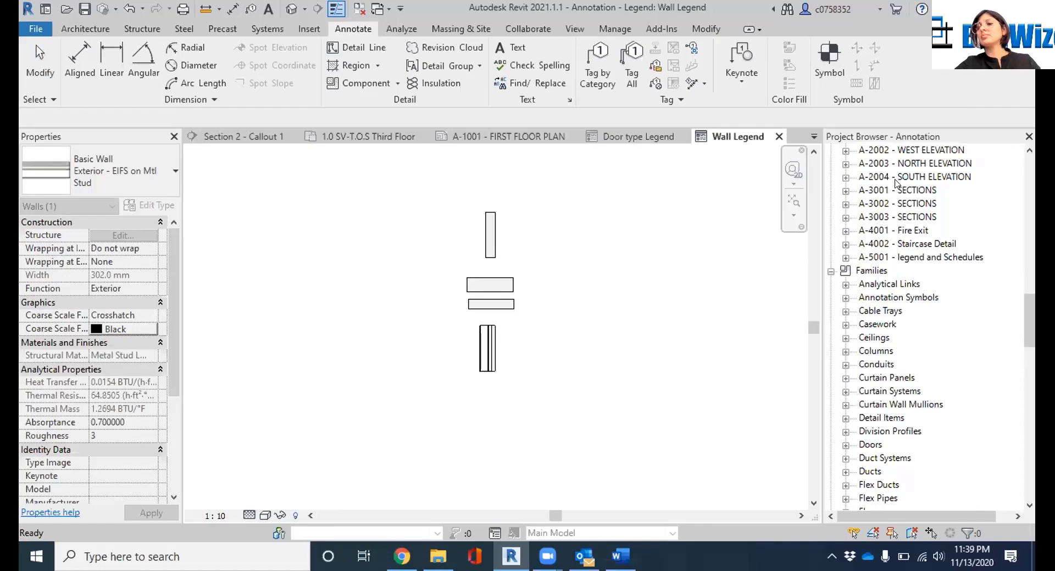
scroll(895, 204, "up", 5)
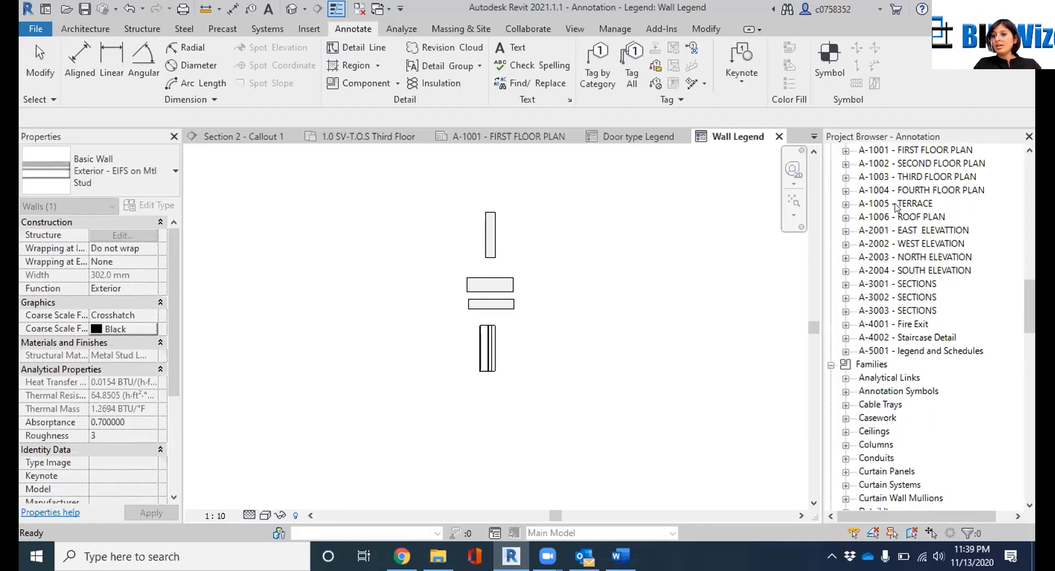
scroll(895, 207, "up", 1)
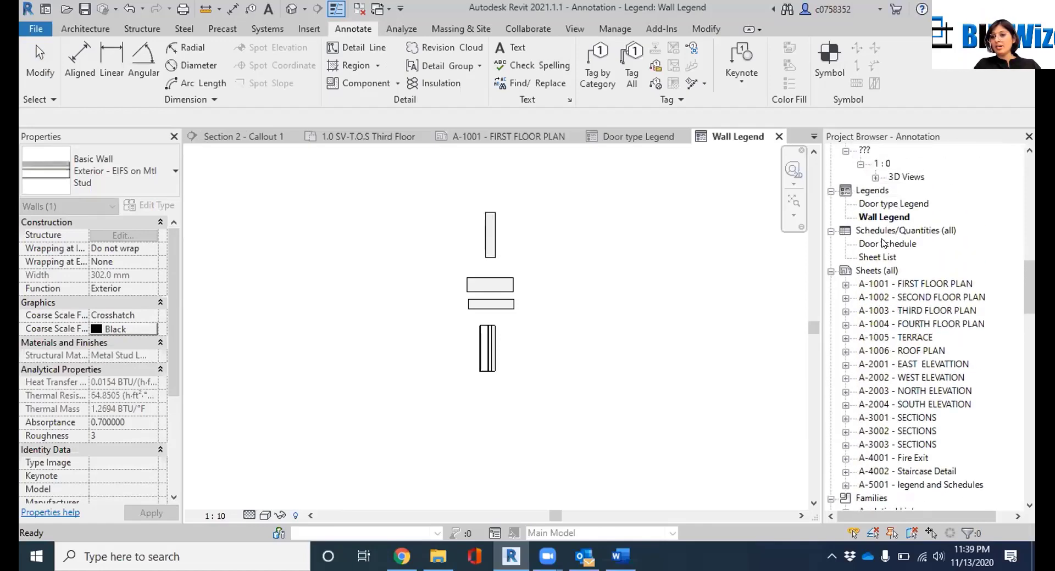
left_click(878, 244)
double_click(878, 246)
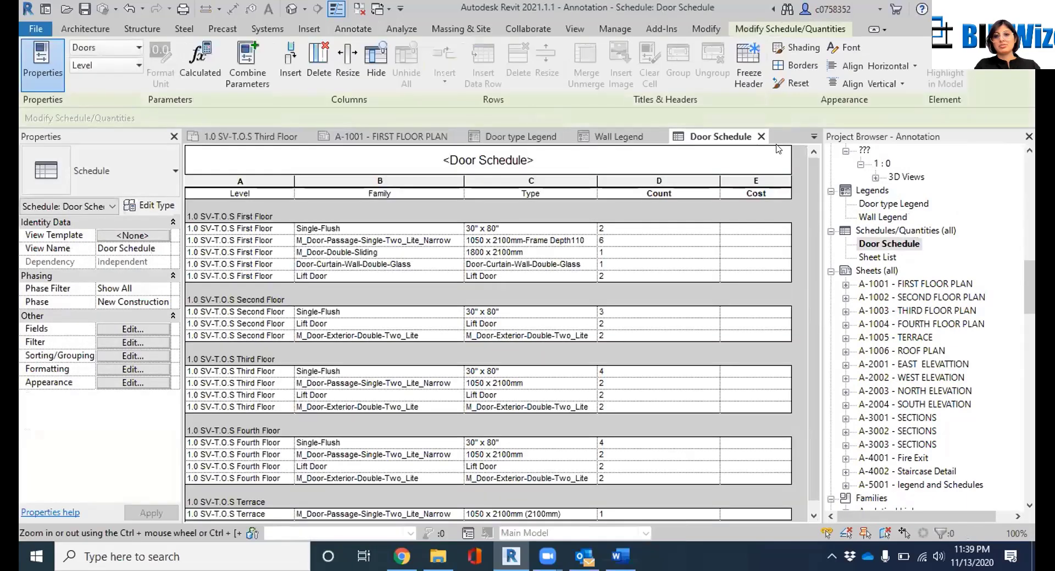
left_click(762, 137)
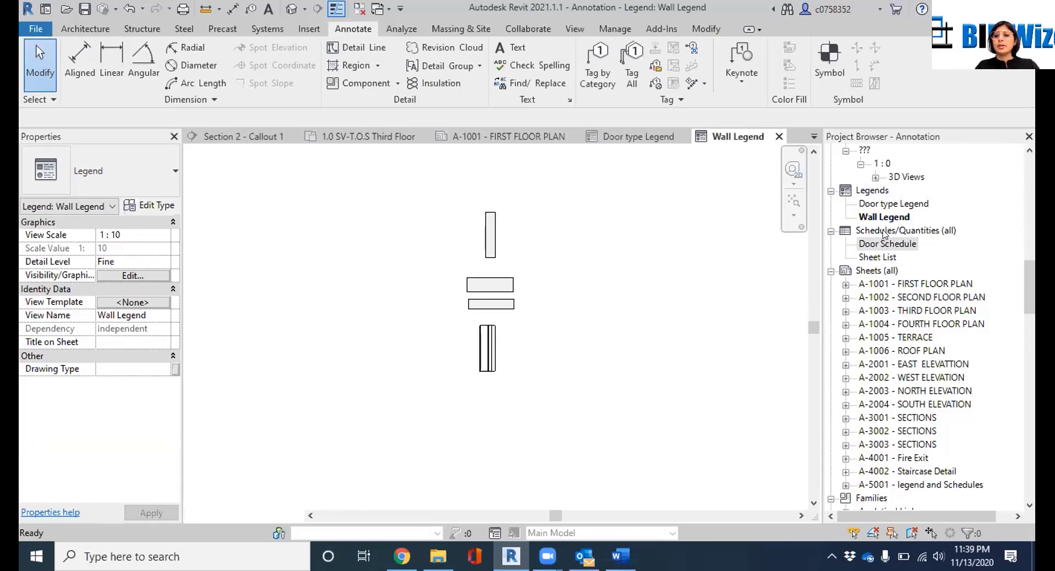
Create a new schedule for the Rooms category named Room Schedule, with the New Construction phase
right_click(884, 232)
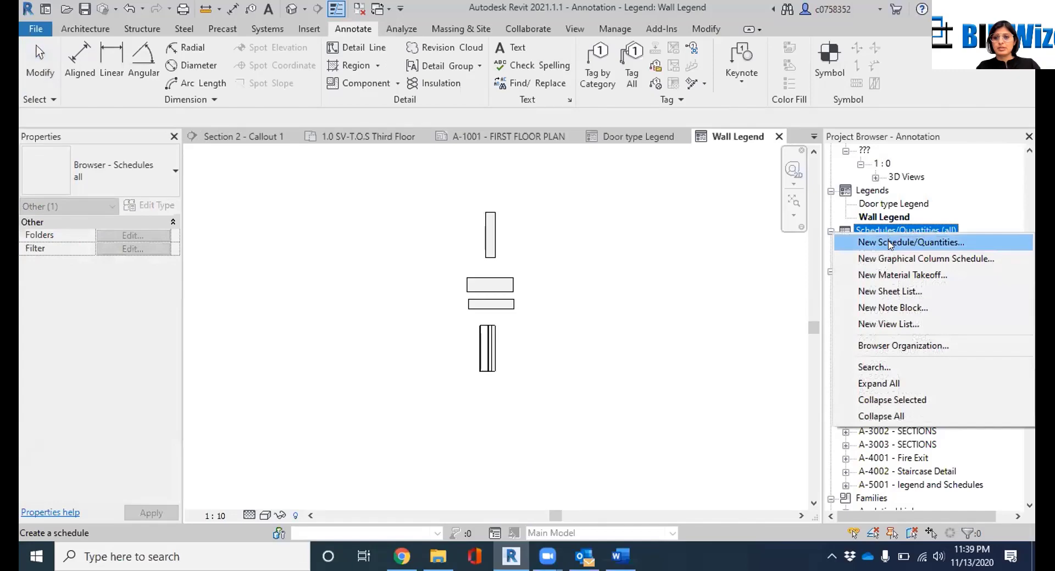
left_click(889, 242)
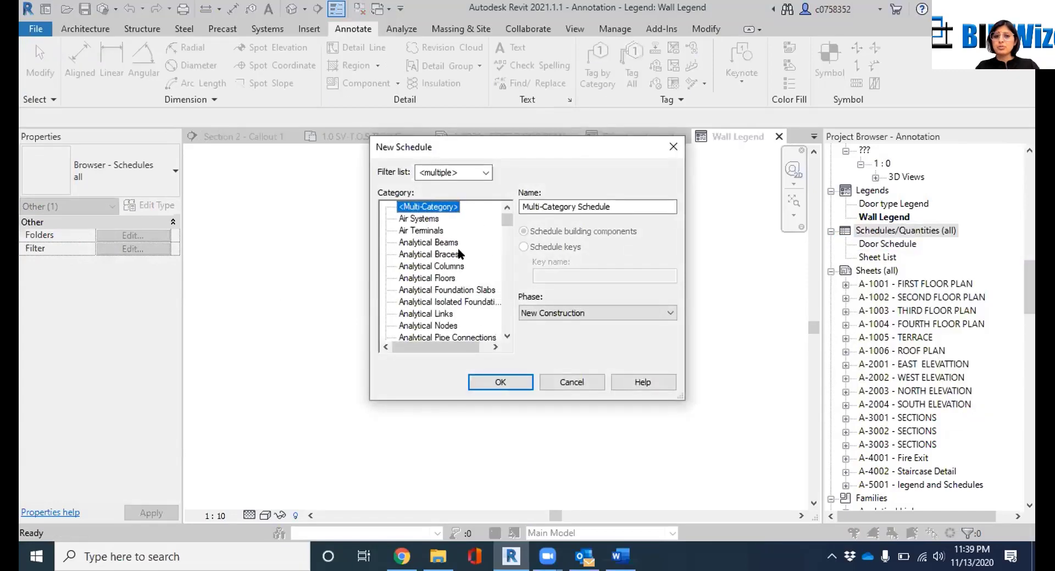
scroll(457, 253, "down", 3)
scroll(450, 267, "down", 10)
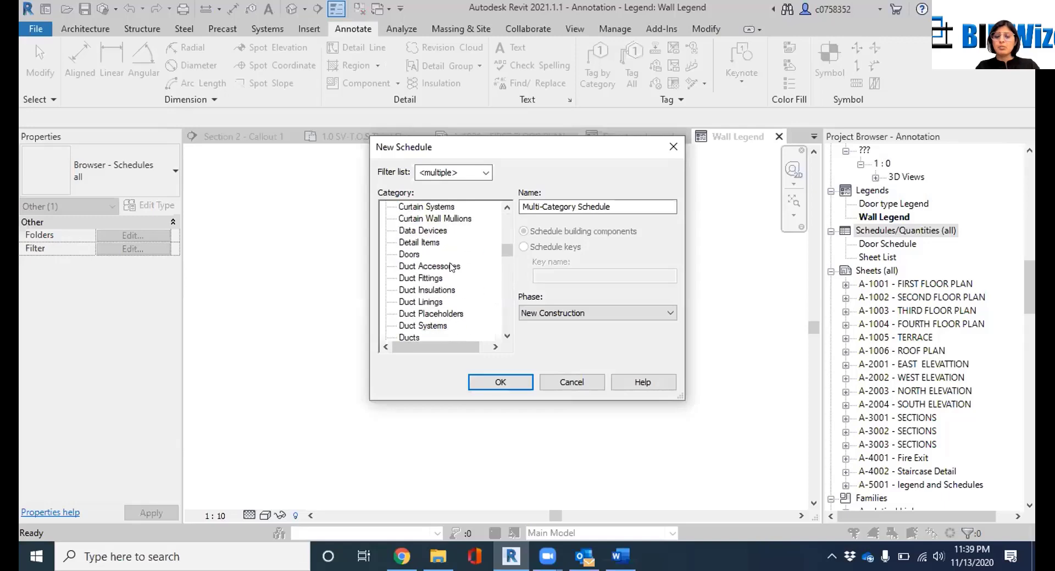
scroll(450, 267, "down", 2)
scroll(451, 267, "down", 8)
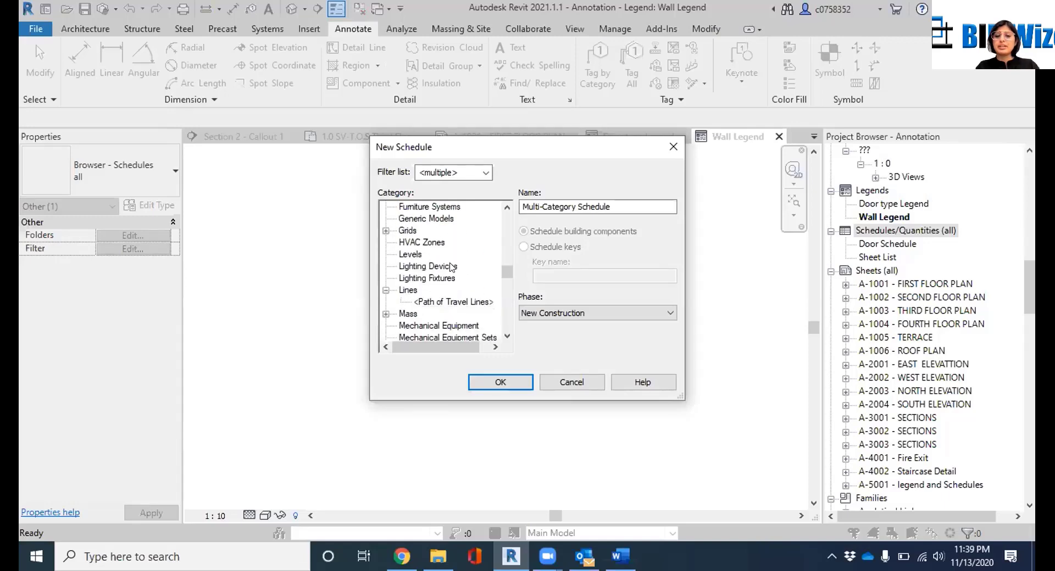
scroll(451, 267, "down", 3)
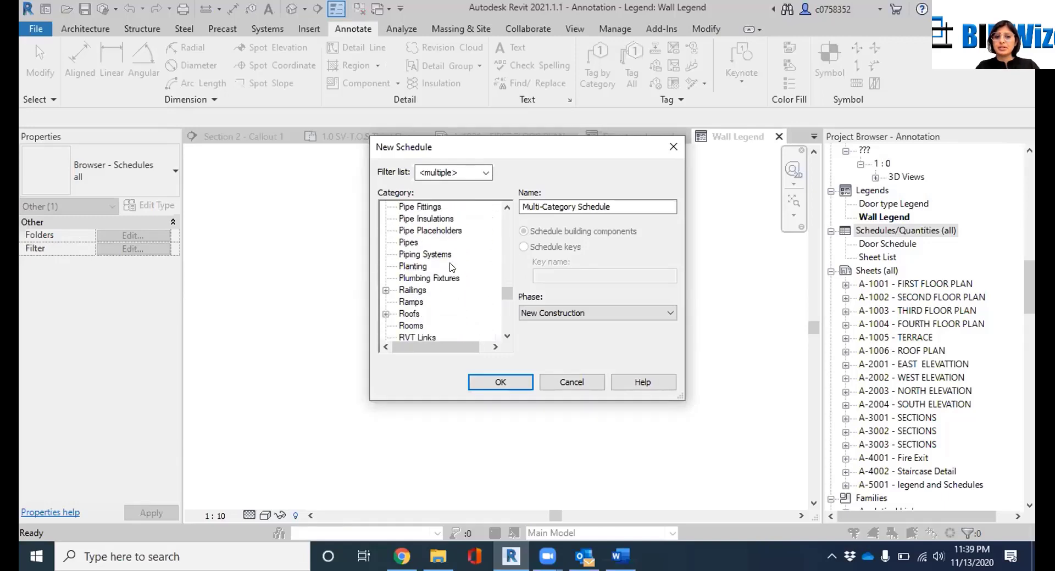
left_click(411, 290)
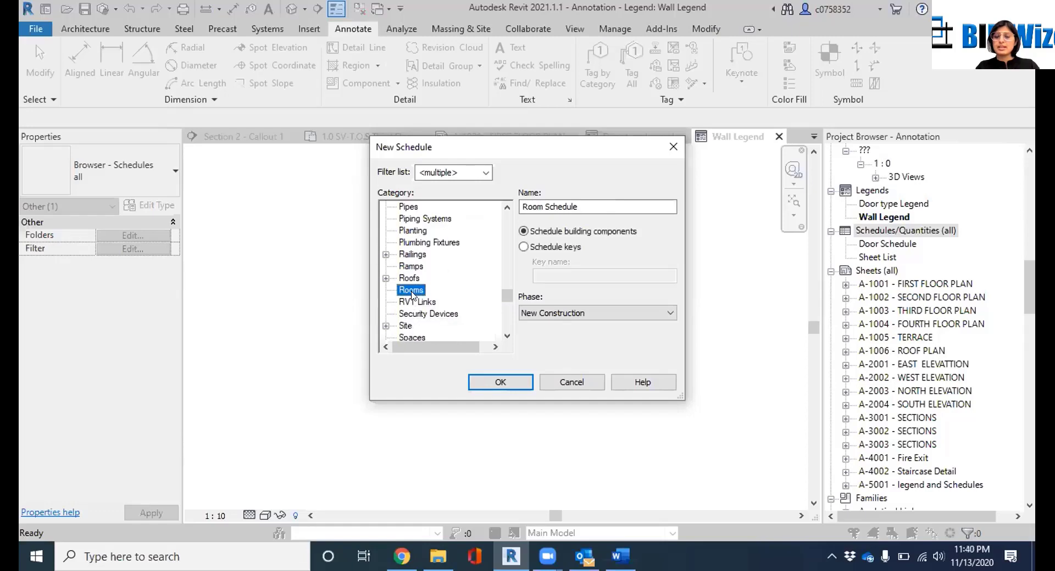
left_click(484, 382)
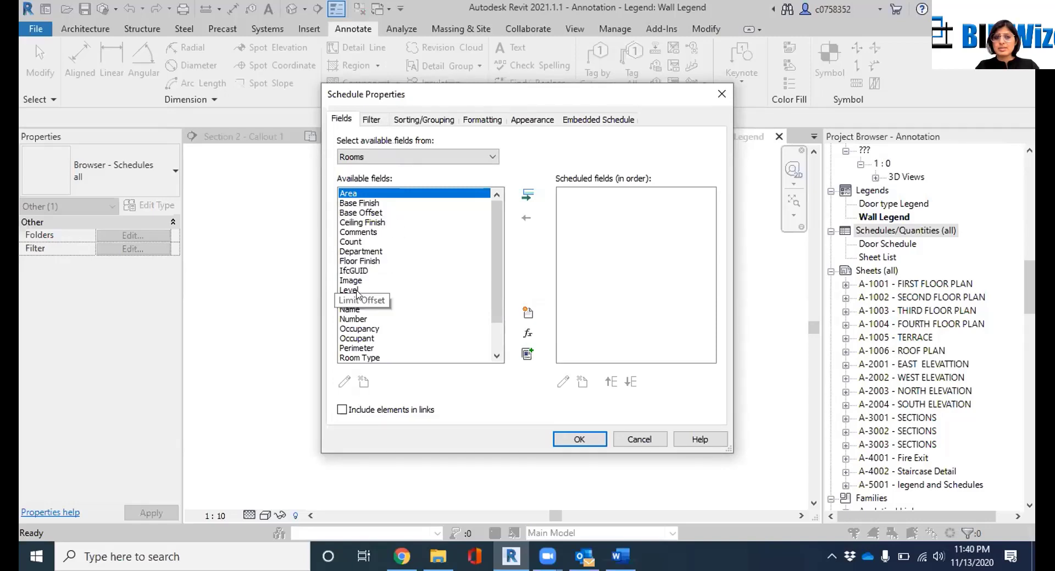
Add the Level, Name, Number and Room Type fields, in that order, to the Room Schedule
left_click(356, 291)
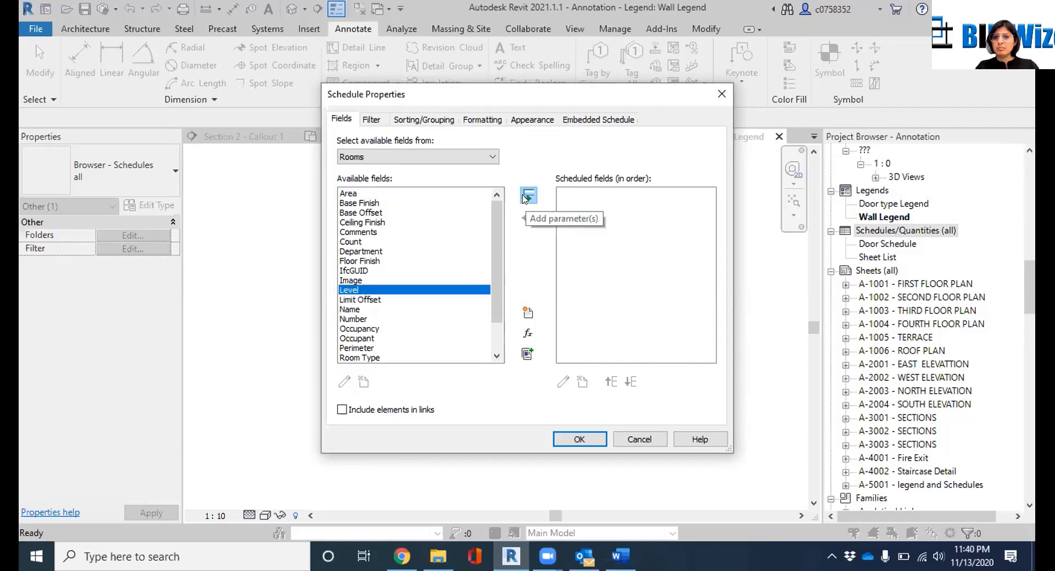
left_click(525, 197)
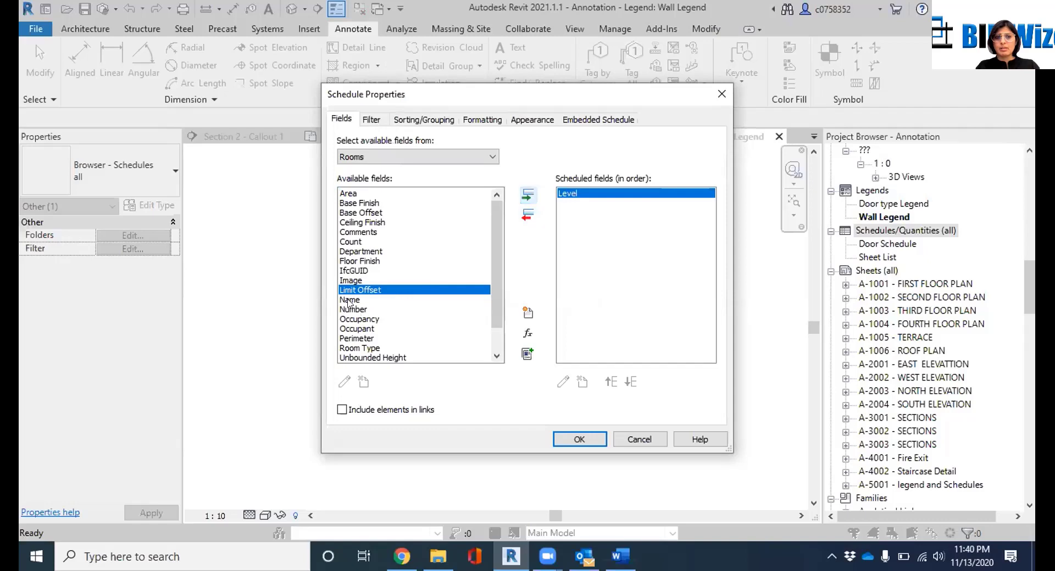
left_click(349, 300)
left_click(526, 195)
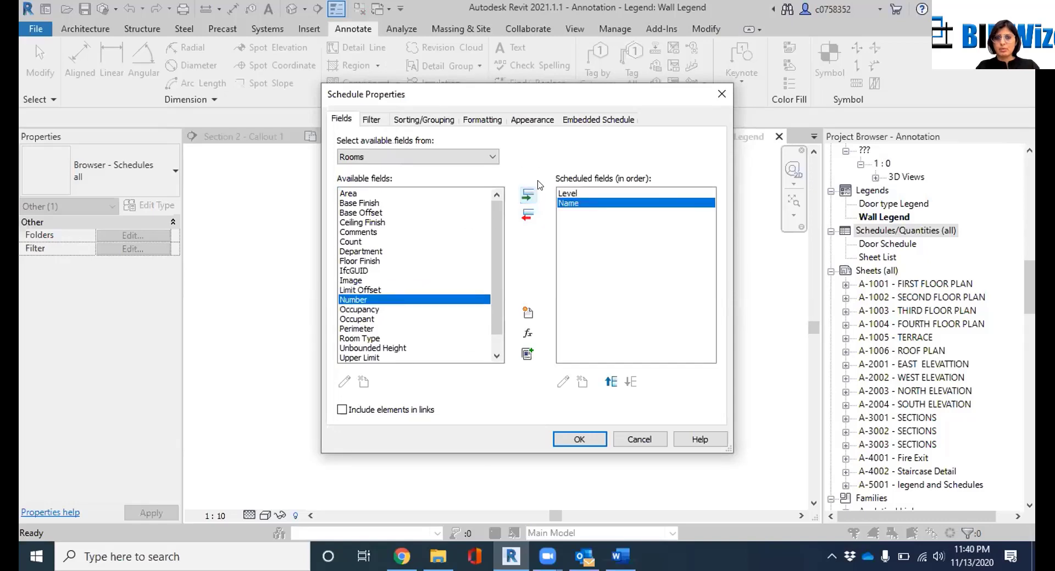
left_click(529, 195)
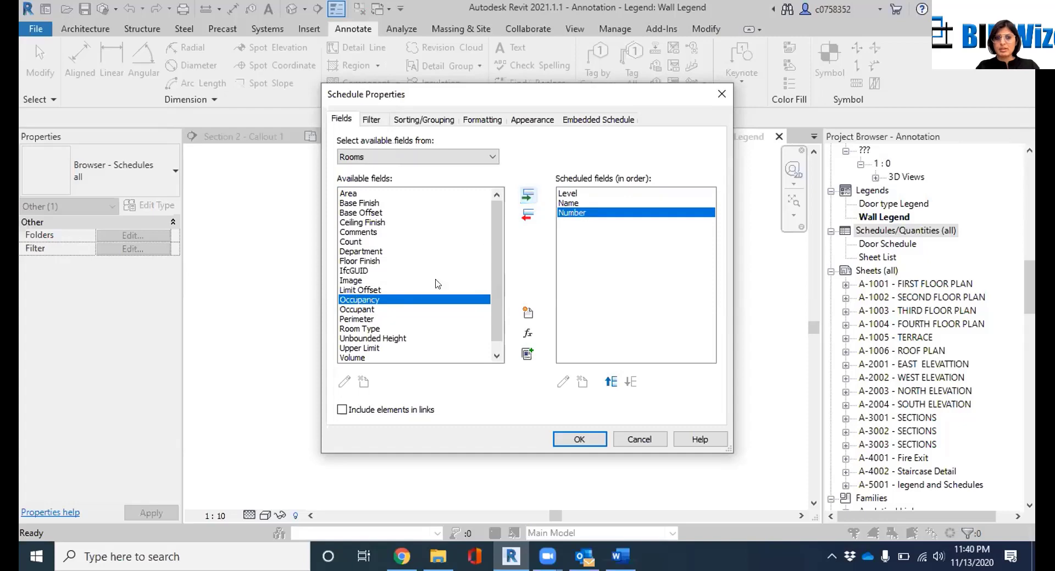
left_click(368, 330)
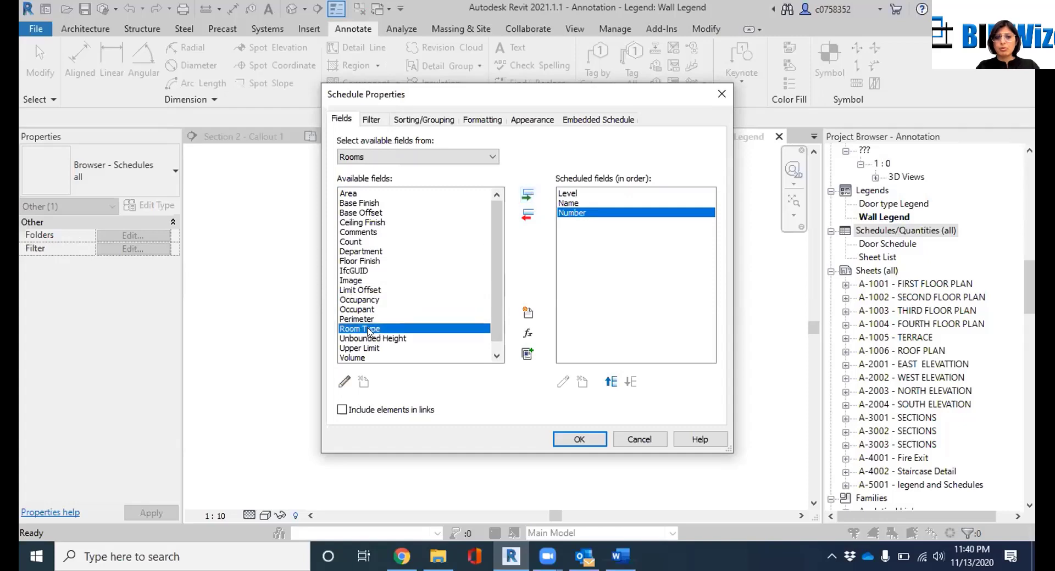
left_click(527, 195)
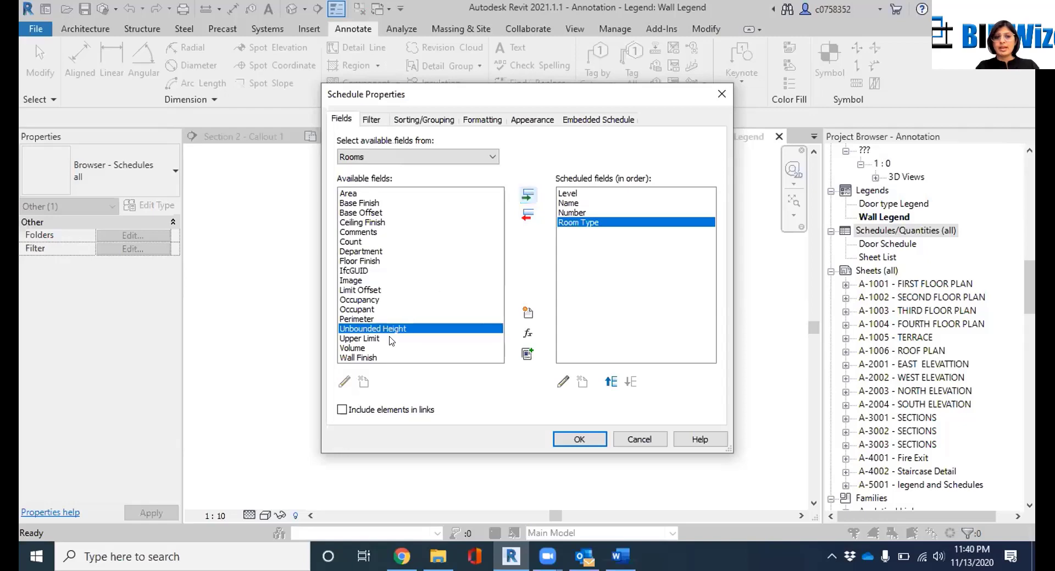
Add the Wall Finish, Base Finish, Area and Count fields, create the schedule and widen its Level column to fit the full level names
left_click(356, 359)
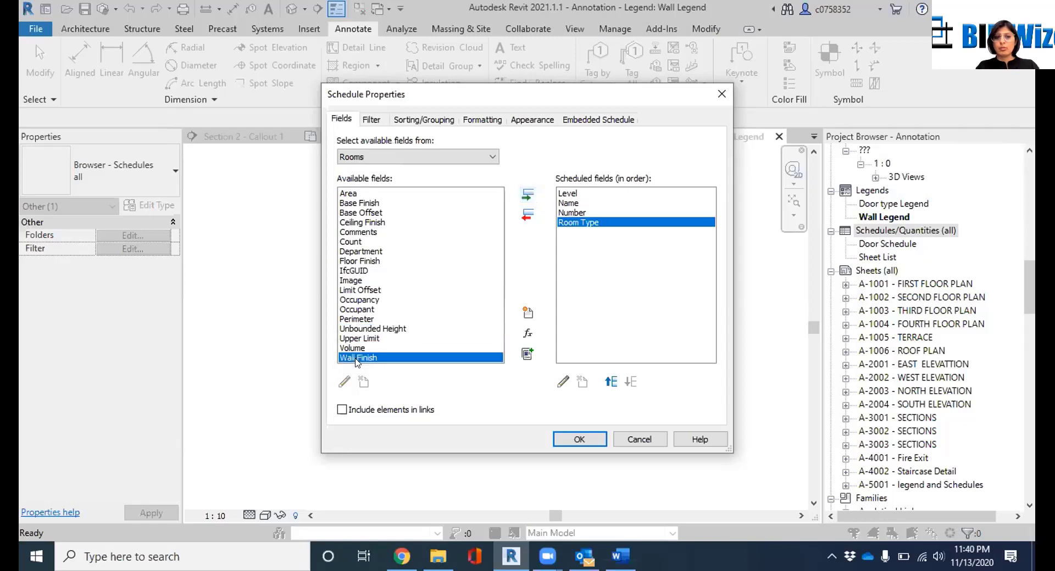
left_click(528, 195)
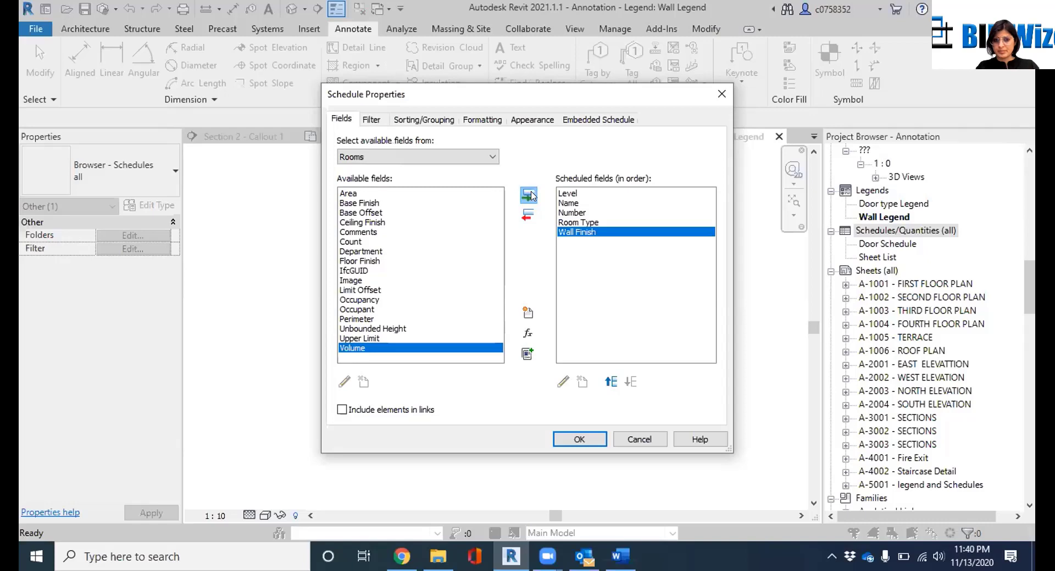
left_click(373, 203)
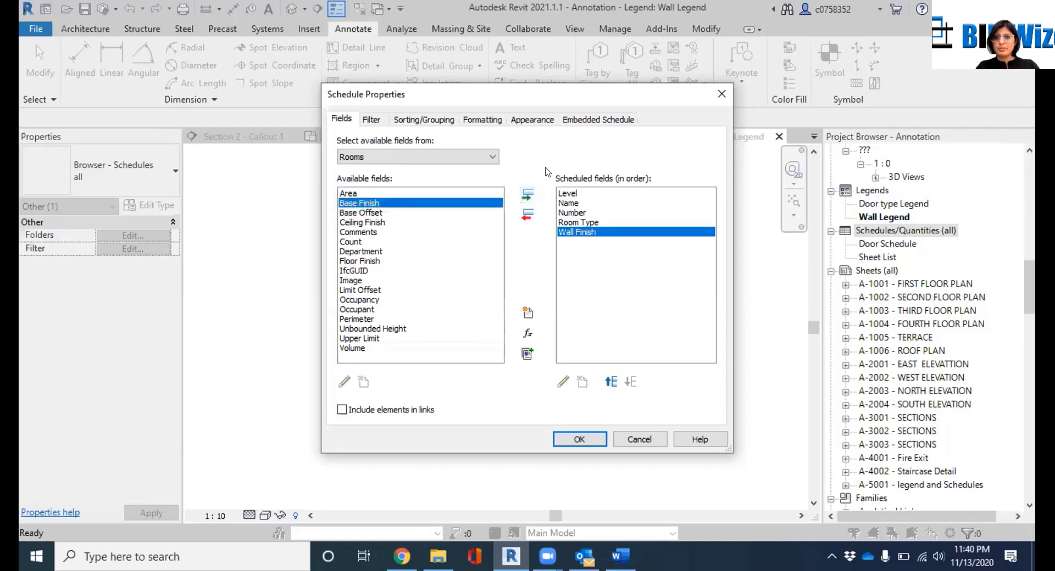
left_click(528, 195)
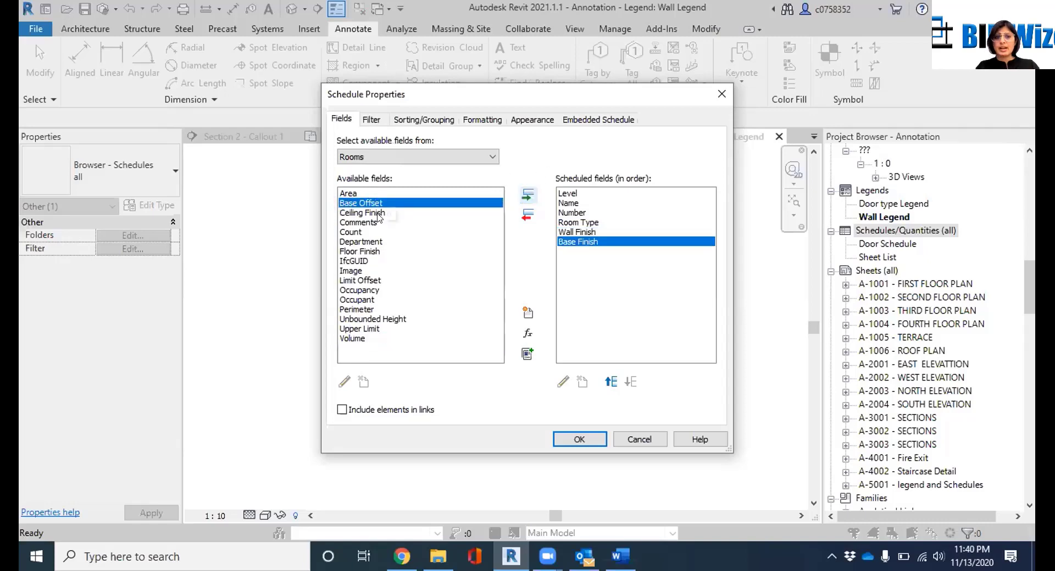
left_click(367, 194)
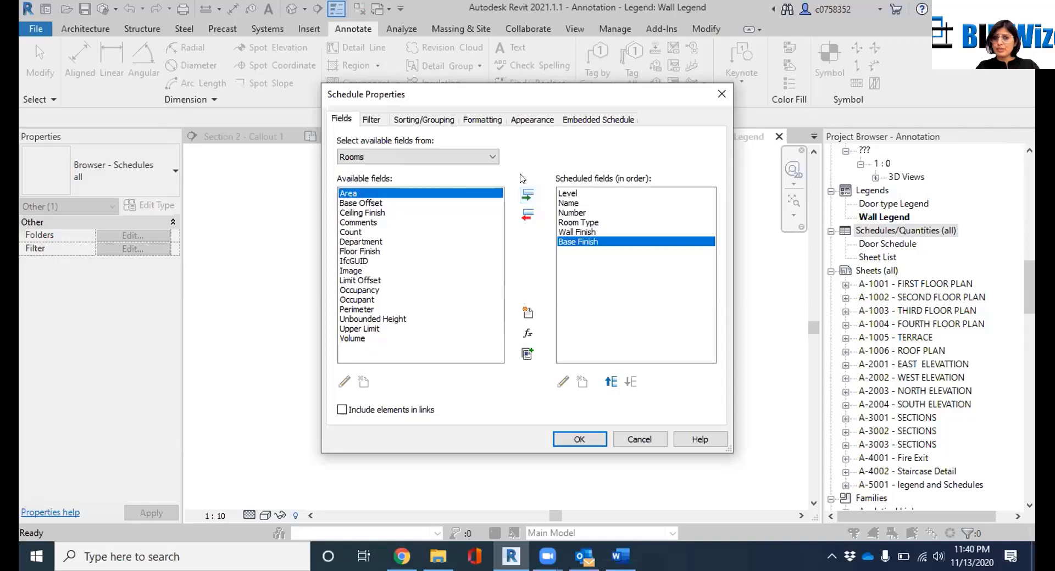
left_click(527, 195)
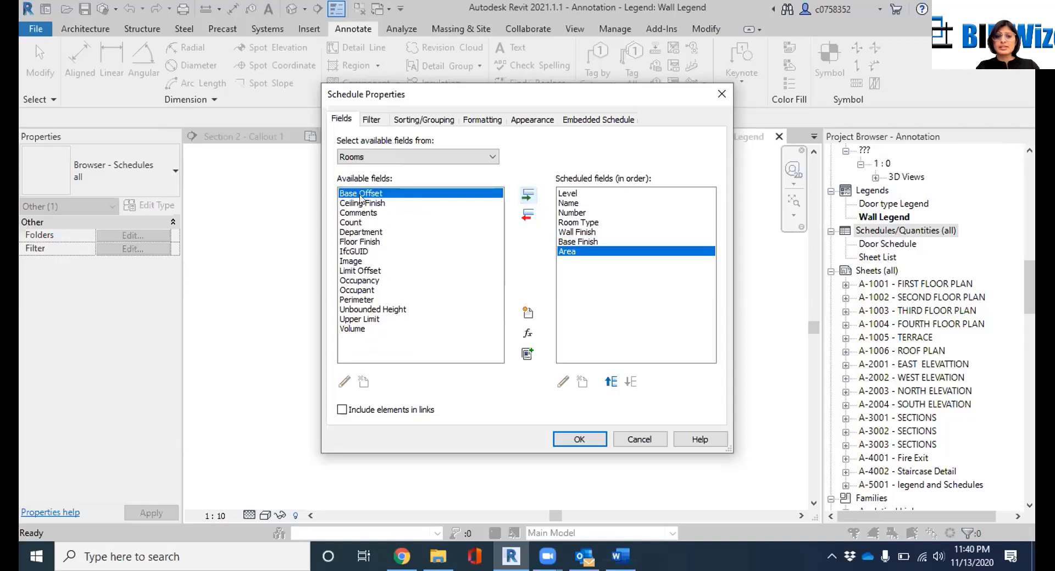
left_click(357, 222)
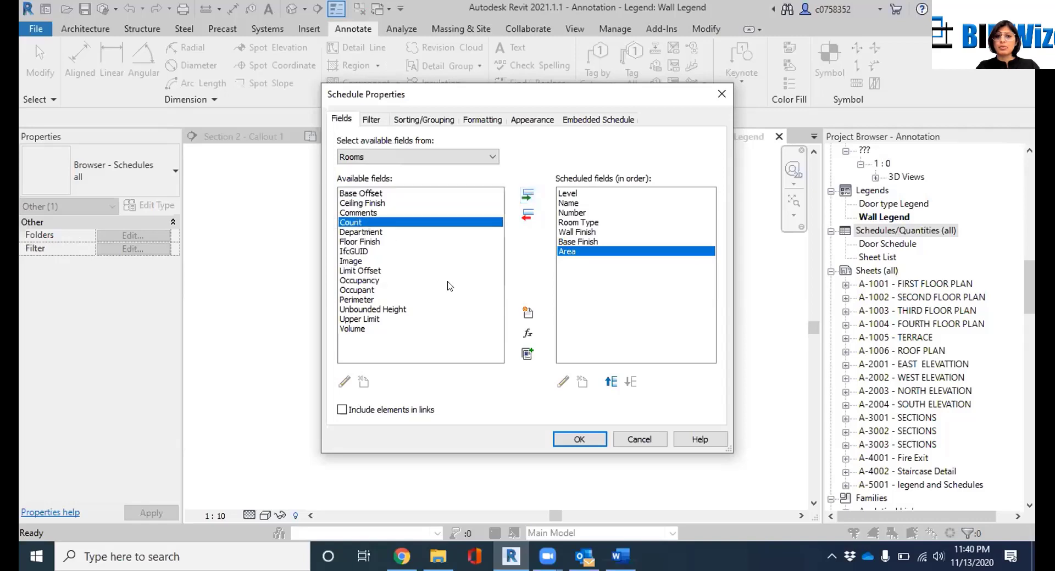
left_click(523, 197)
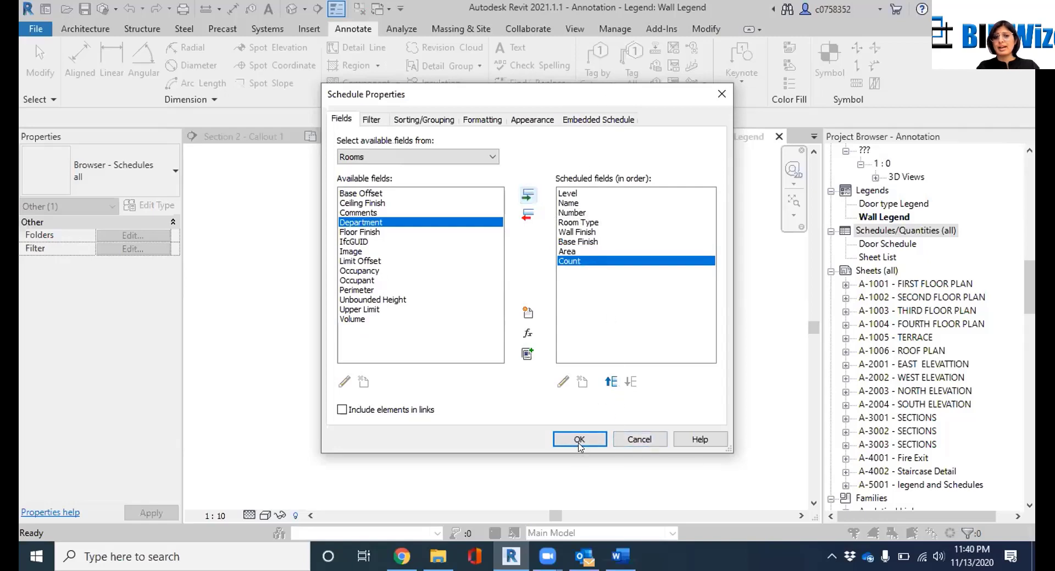
left_click(579, 440)
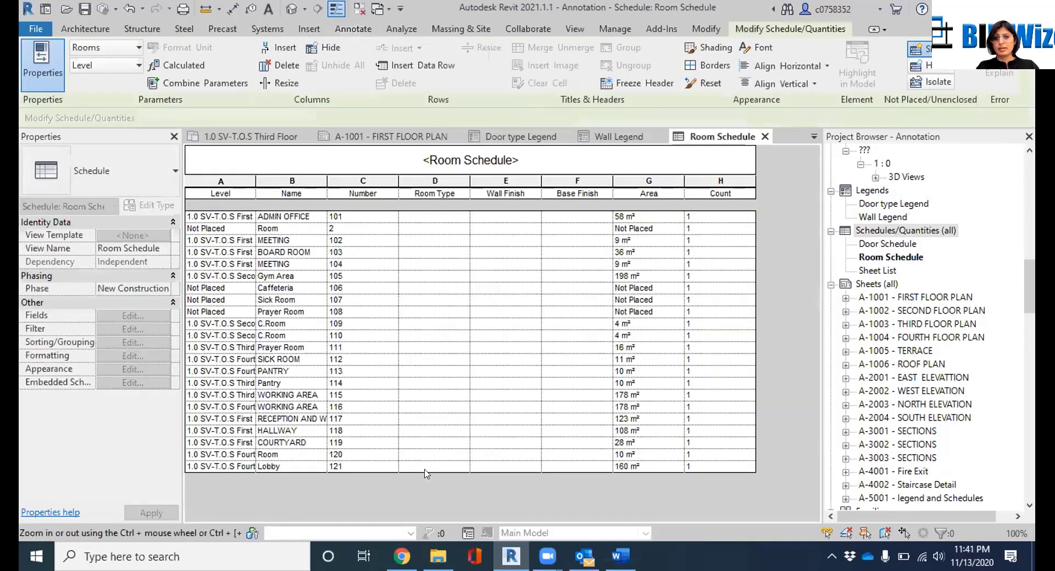
left_click_drag(255, 181, 308, 183)
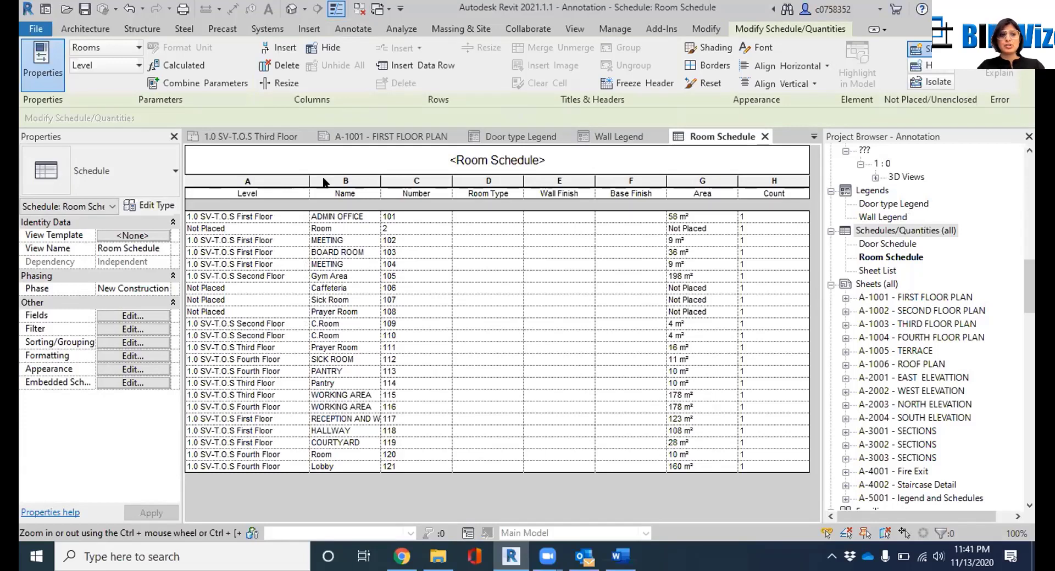
Sort the Room Schedule by Level with a header for each level, and then by Number, both ascending
left_click(111, 317)
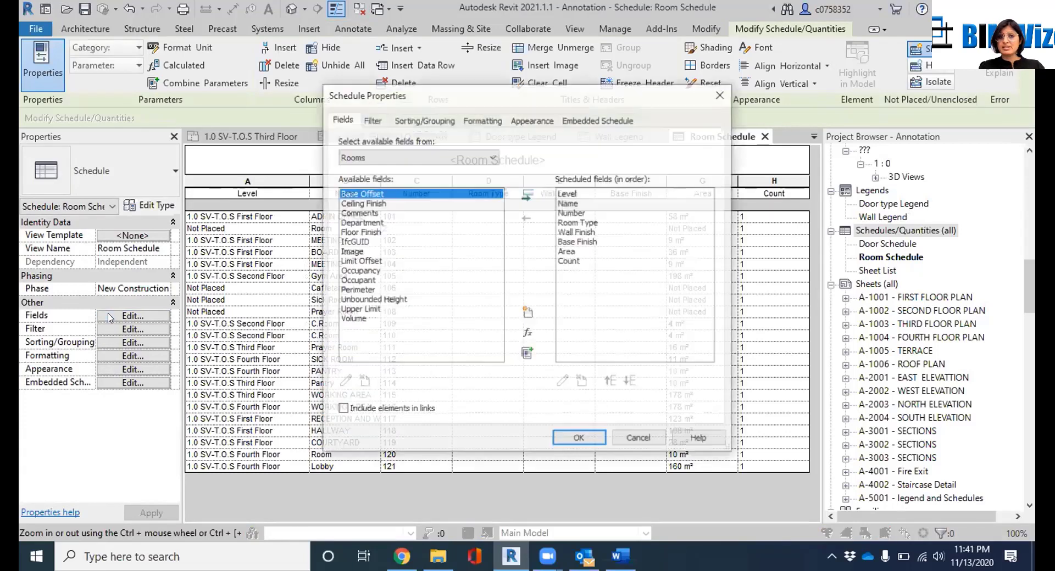
left_click(432, 126)
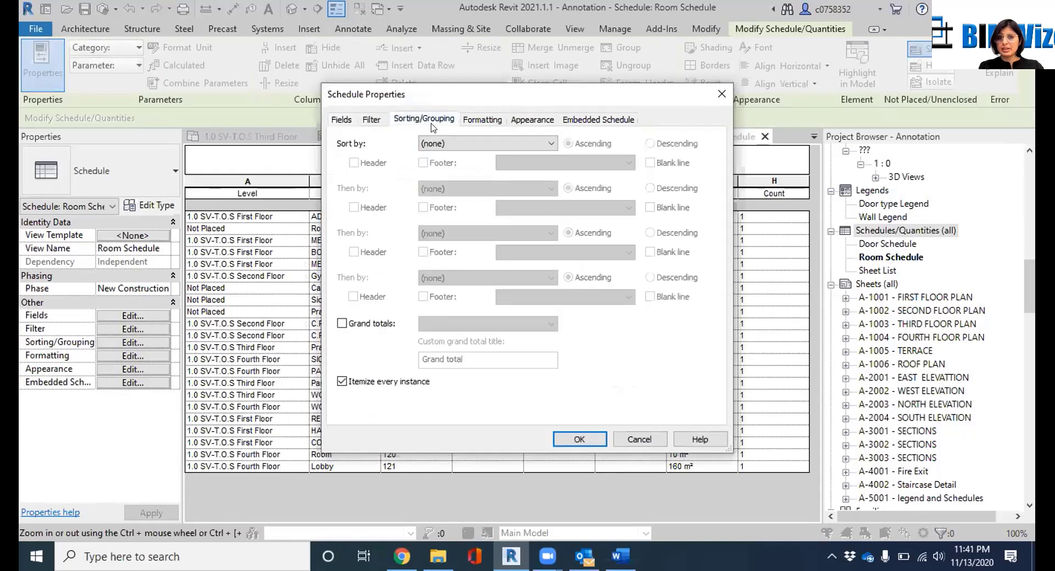
left_click(462, 142)
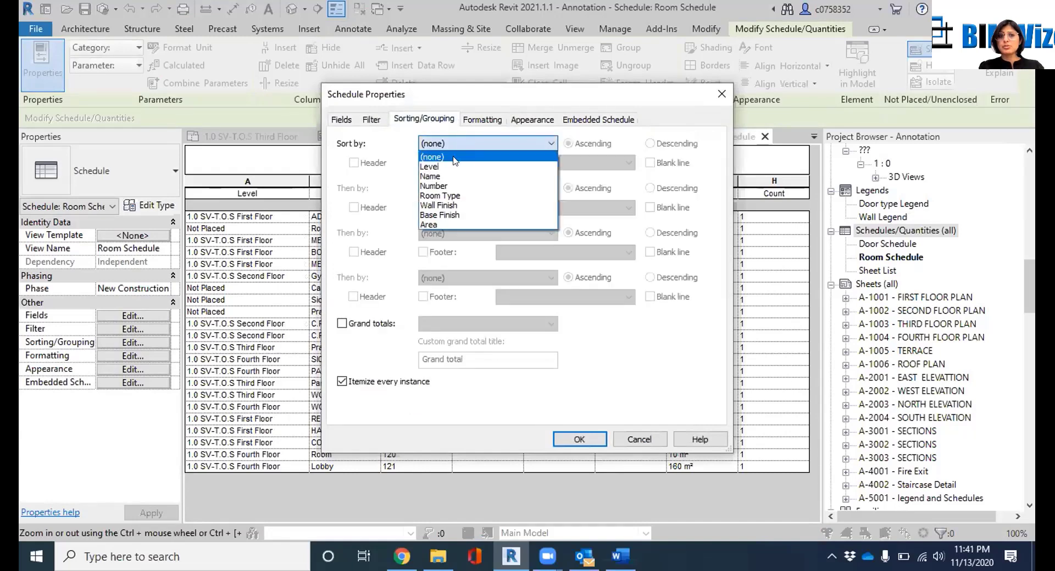
left_click(451, 167)
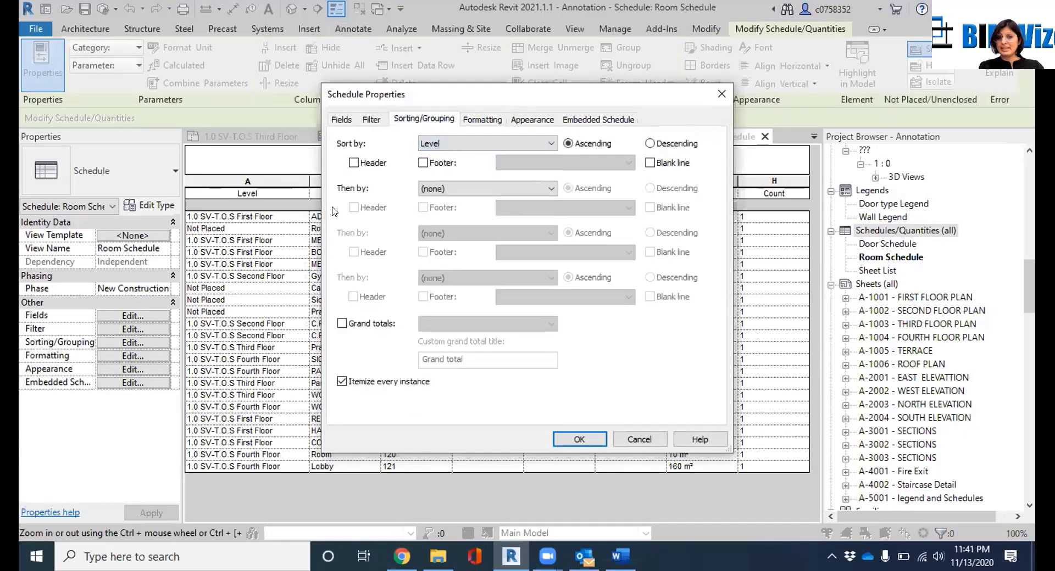
left_click(354, 163)
left_click(465, 188)
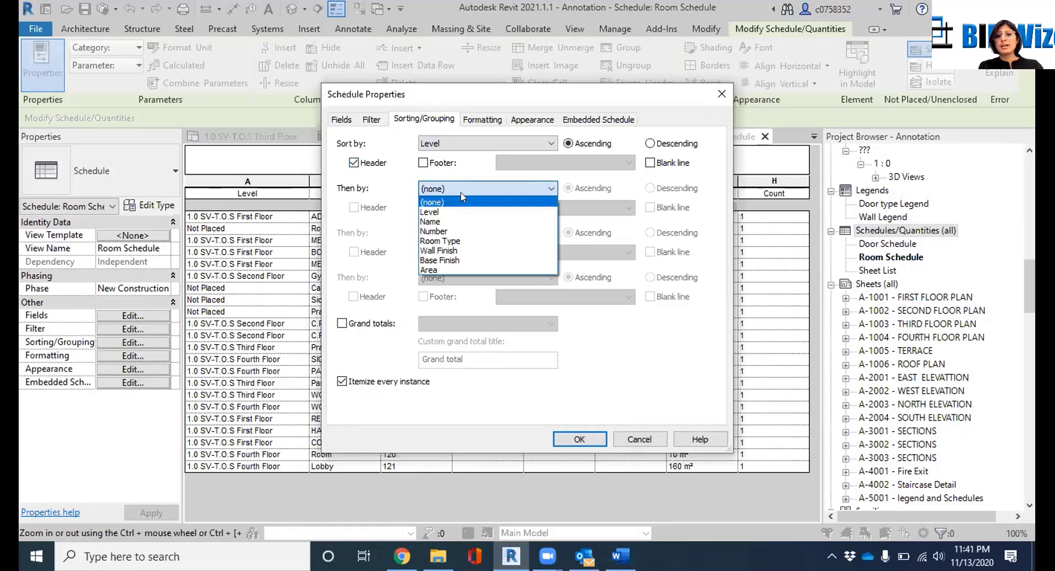
left_click(452, 221)
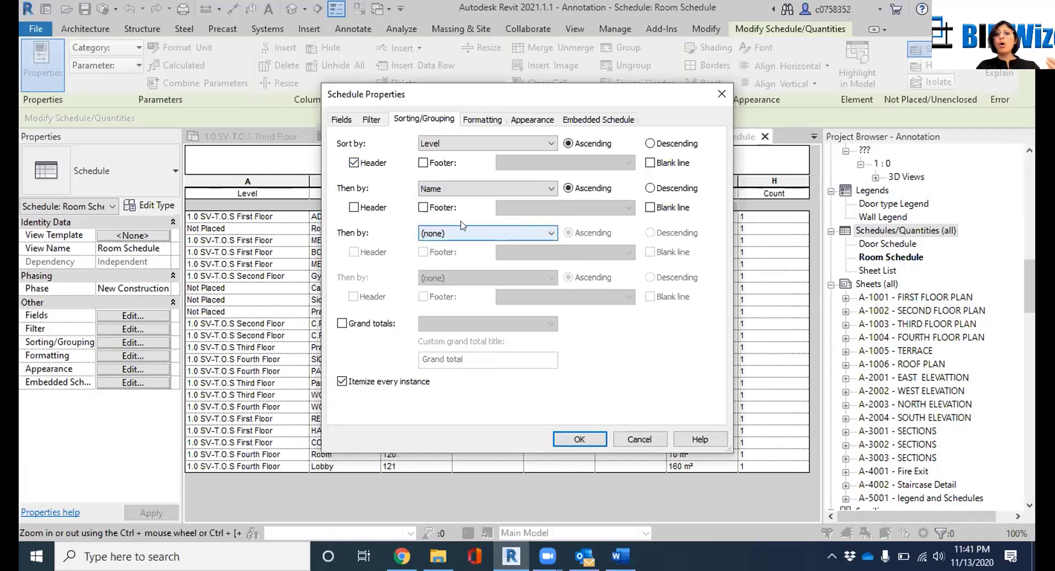
left_click(552, 189)
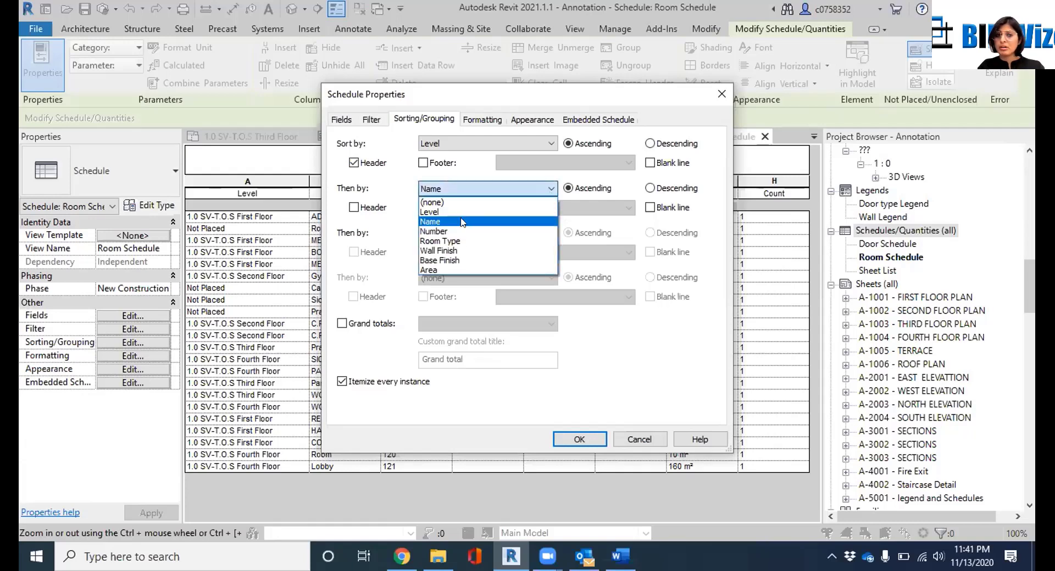
left_click(456, 232)
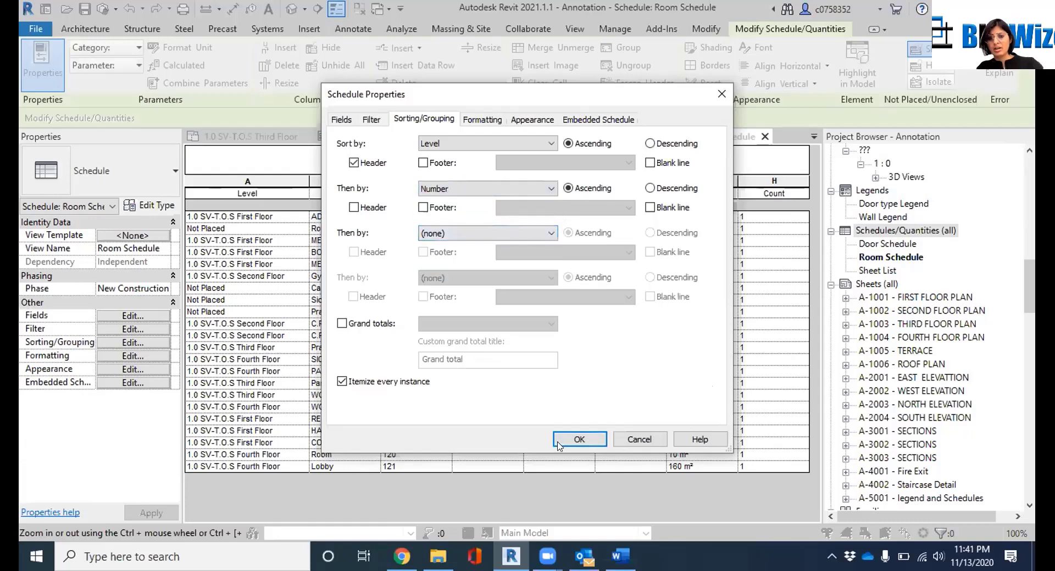
left_click(580, 439)
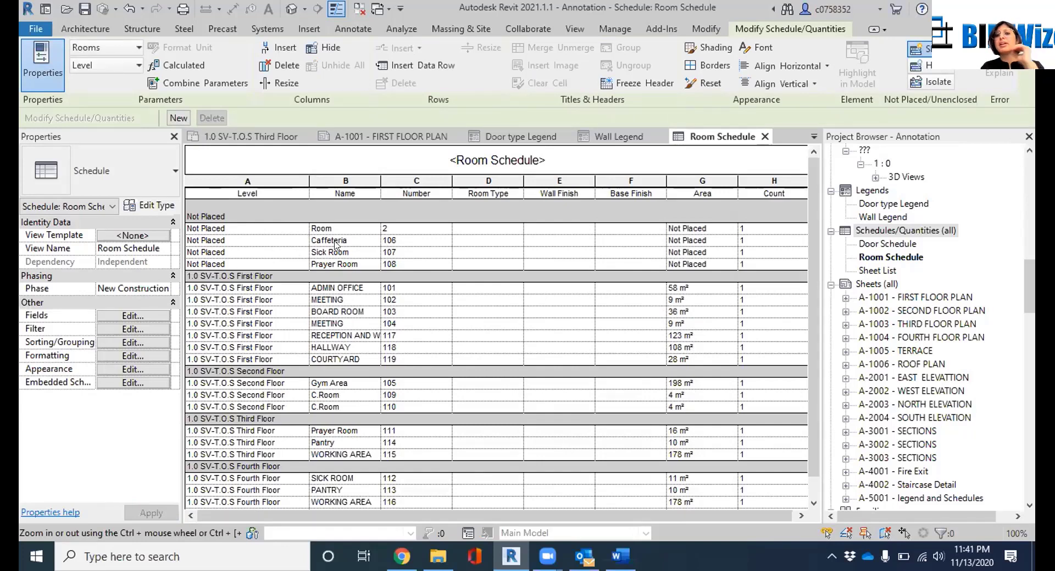
Turn off Itemize every instance for the Room Schedule and widen the Name column to fit the longest room name
scroll(412, 242, "down", 1)
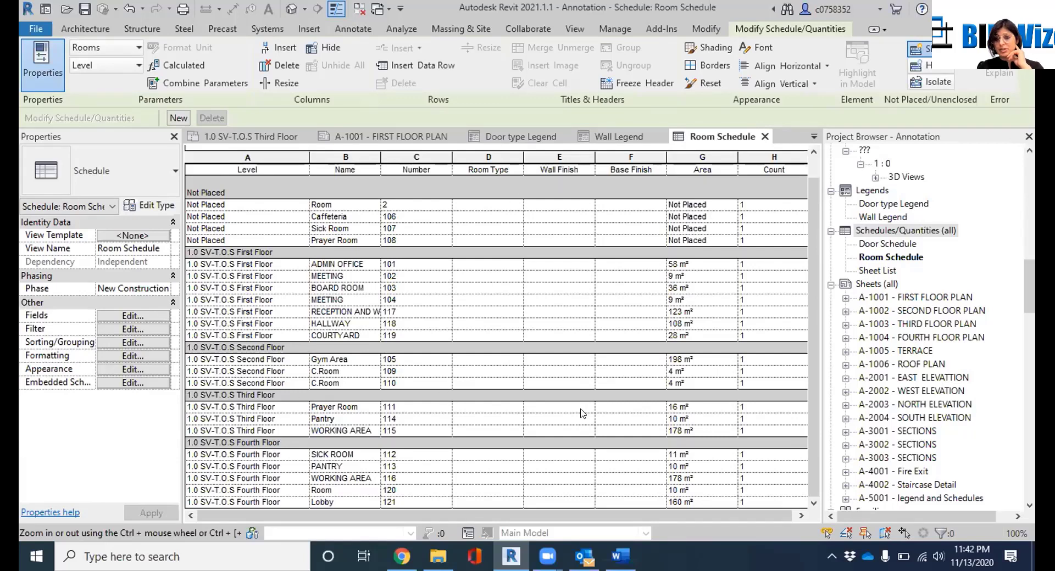
left_click(117, 343)
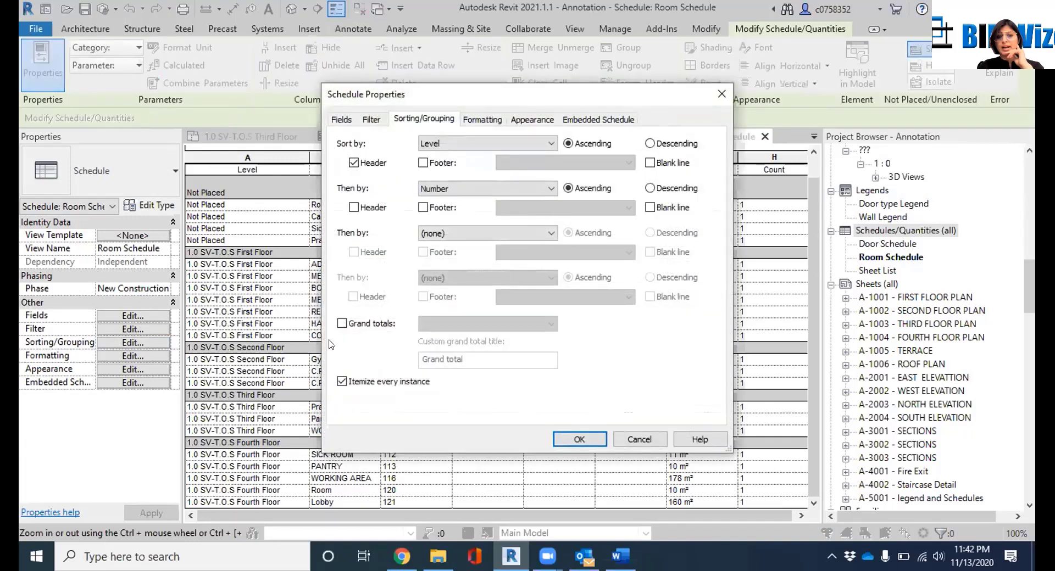
left_click(342, 382)
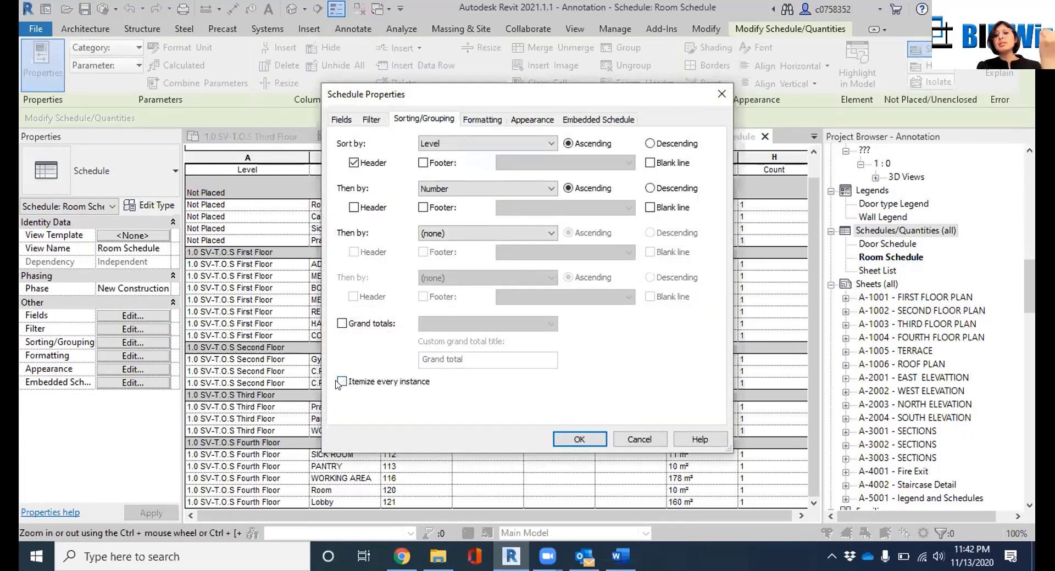
left_click(572, 440)
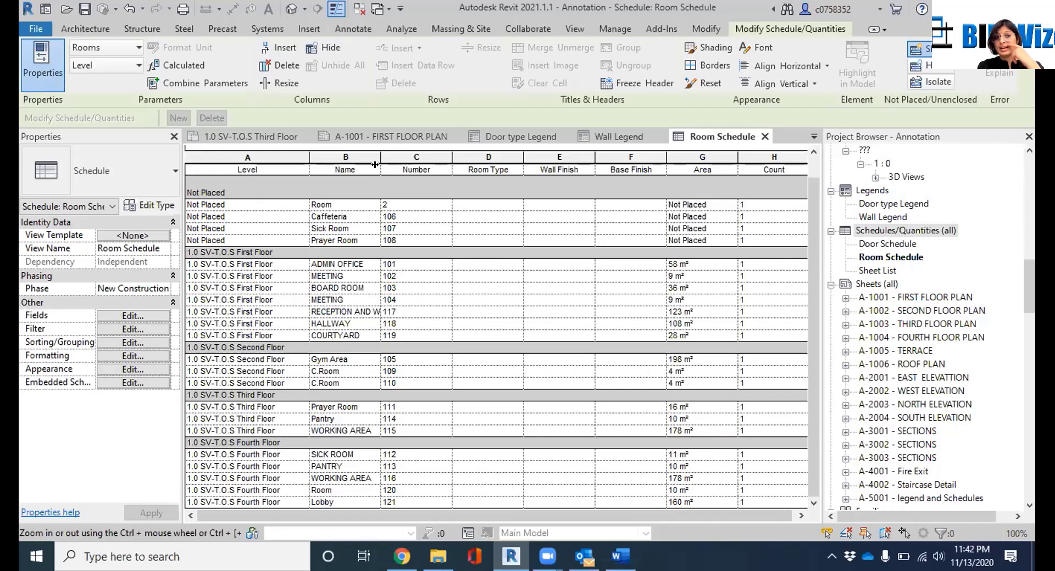
left_click_drag(375, 165, 434, 152)
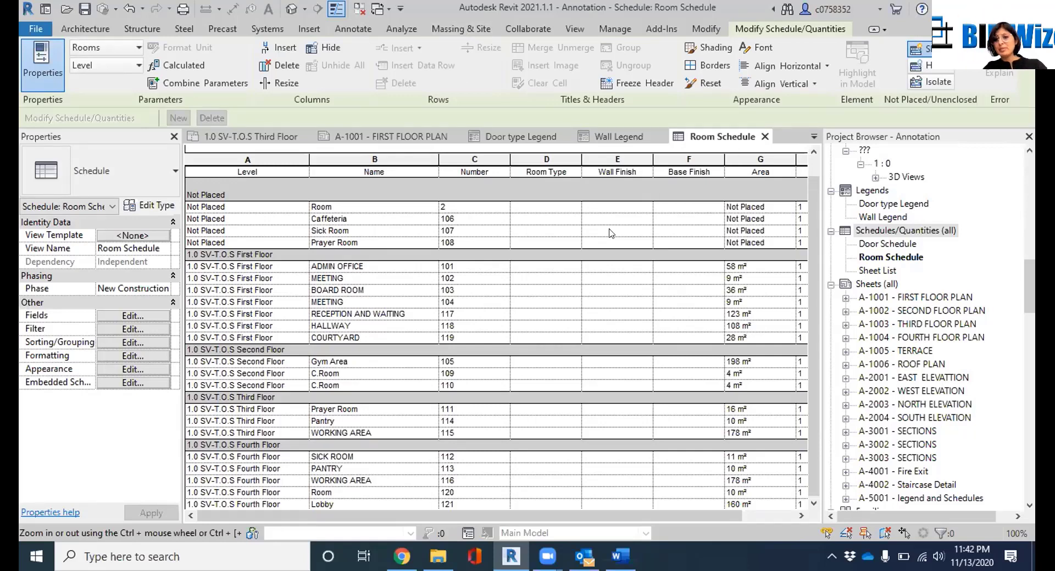
Set the Room Type of the unplaced room number 2 to Public, and open the ADMIN OFFICE's Room Type for editing
scroll(597, 231, "up", 2)
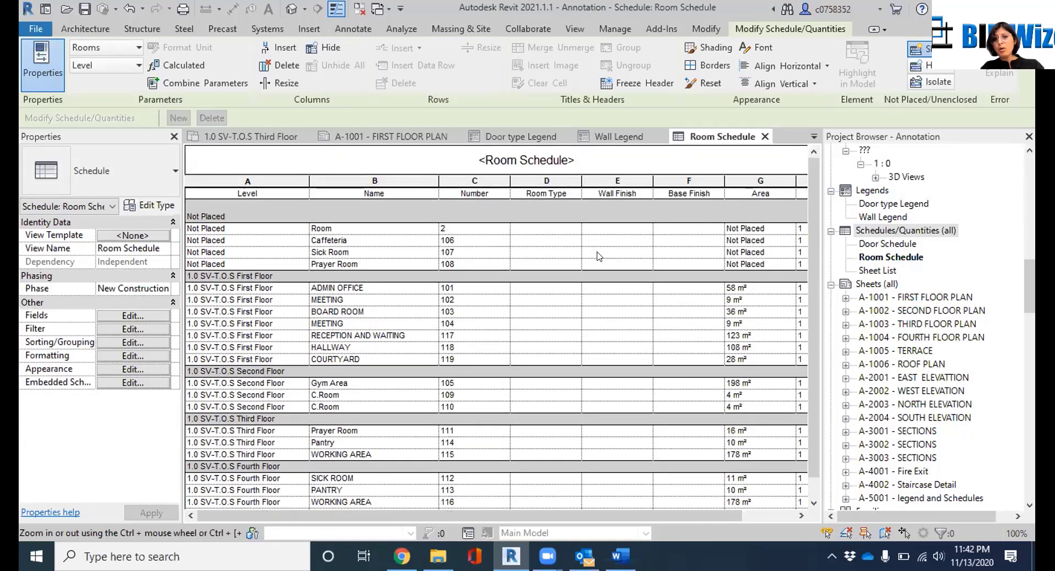
left_click(526, 228)
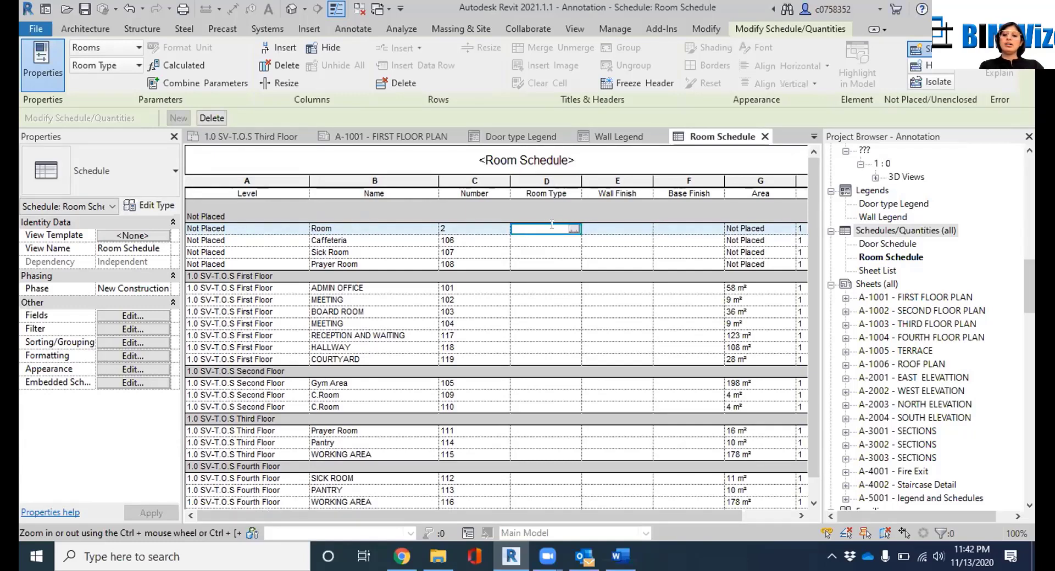
type("Pub")
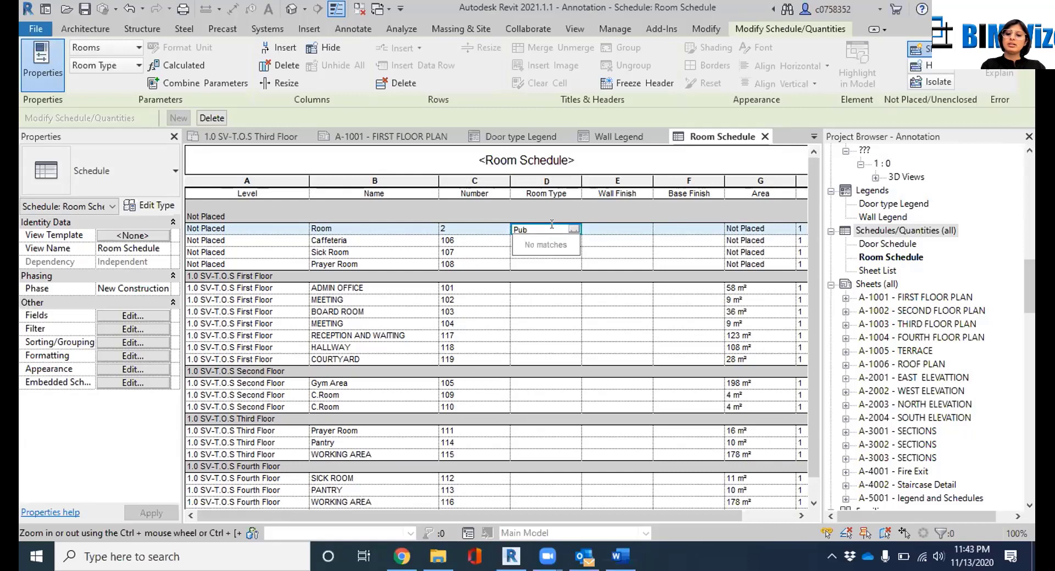
type("lic")
key("Tab")
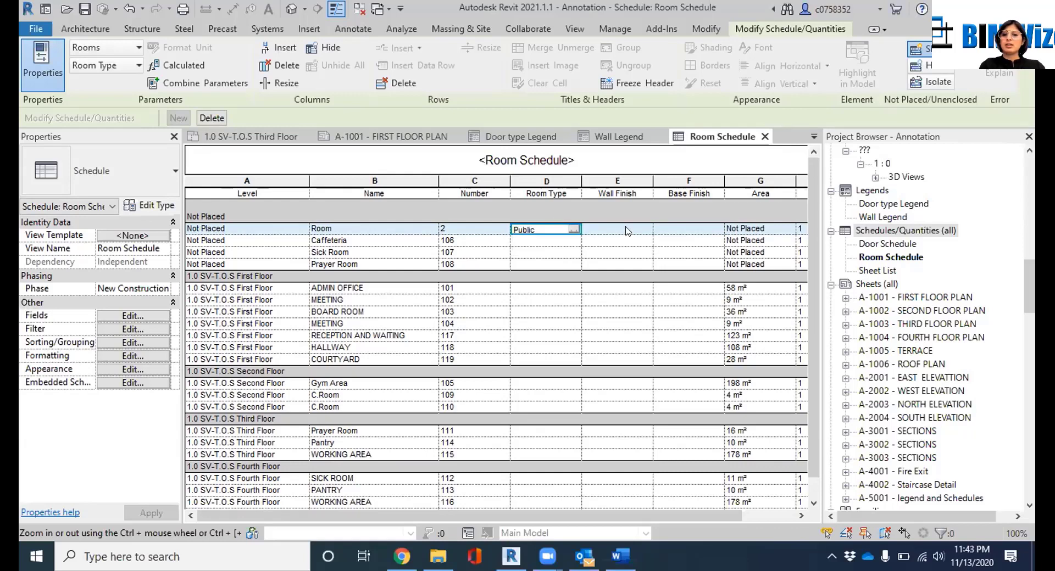
left_click(538, 288)
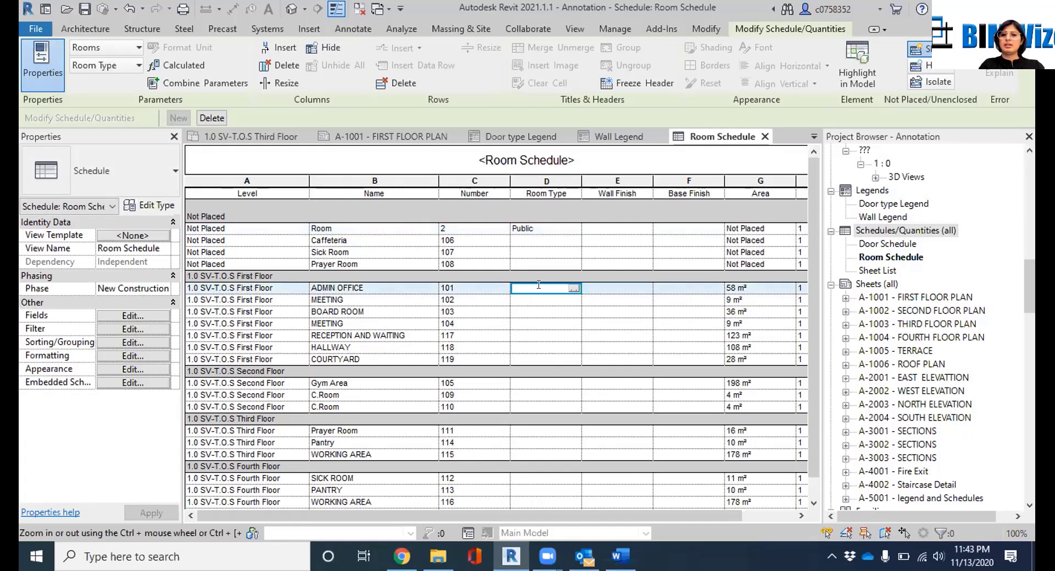
Set the ADMIN OFFICE's Room Type to Private and its Wall Finish to "sherman mills shade 24"
type("Pri")
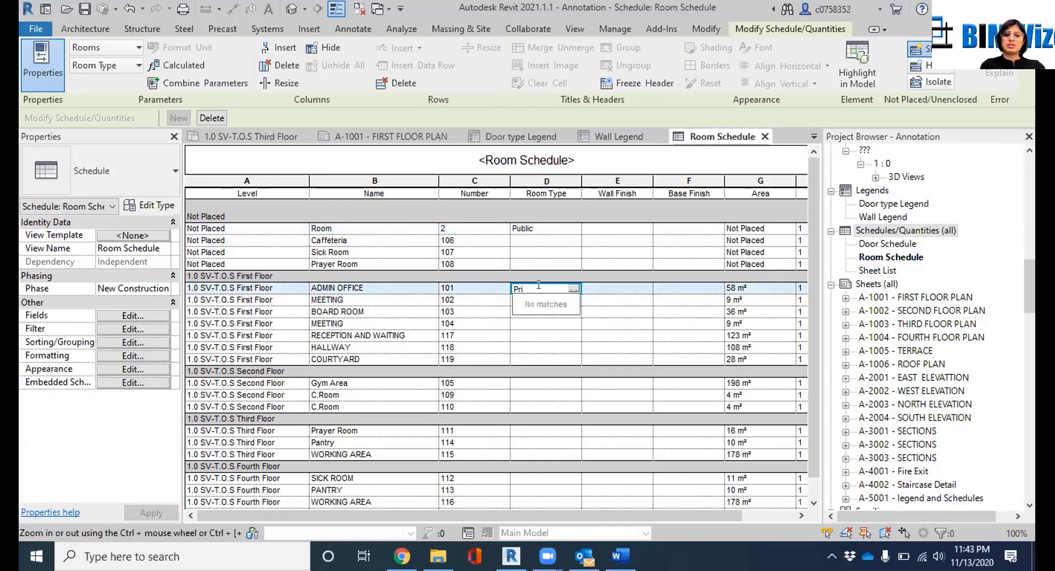
type("vate")
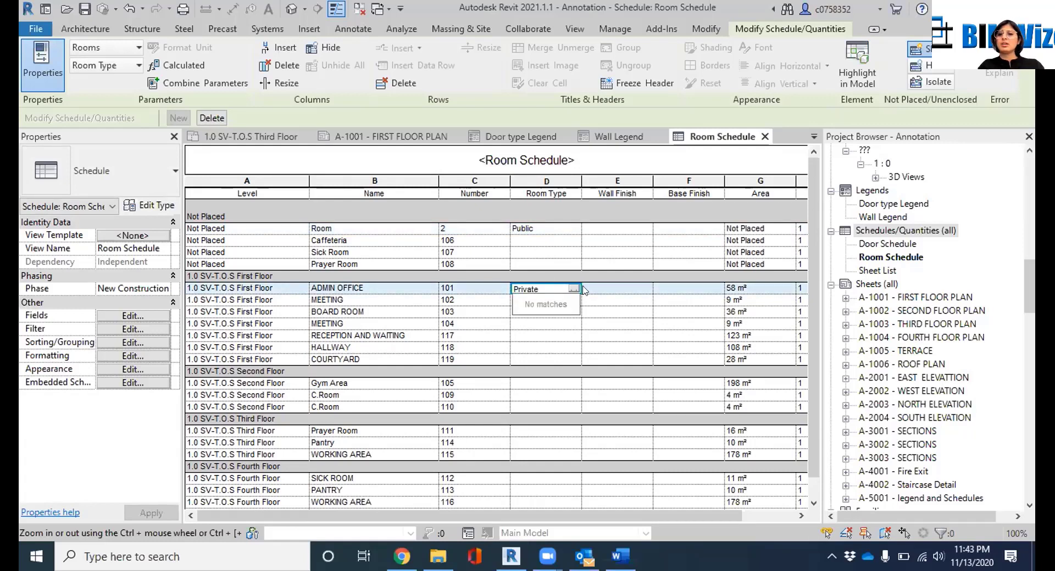
left_click(616, 296)
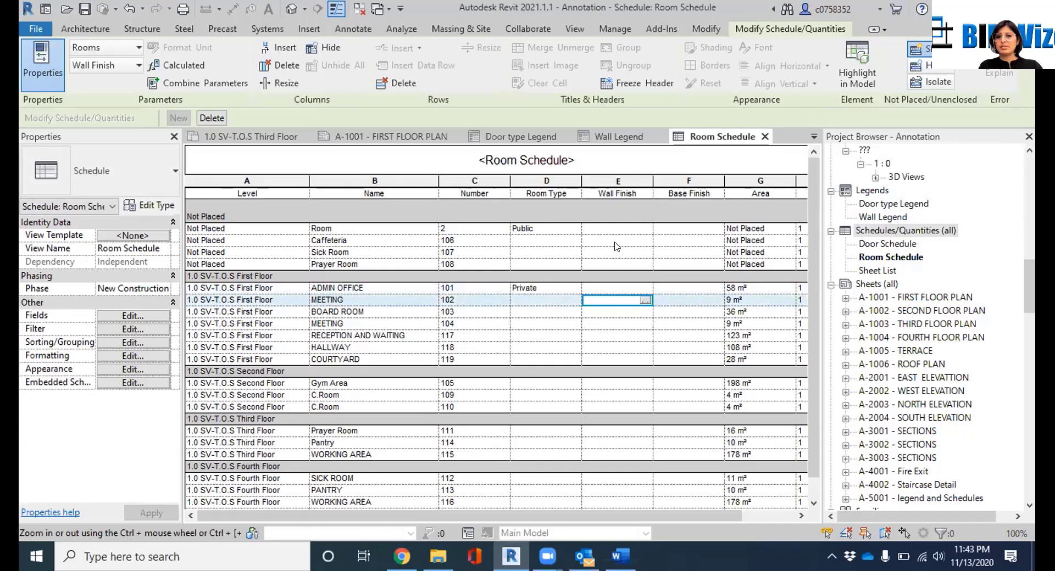
left_click(618, 289)
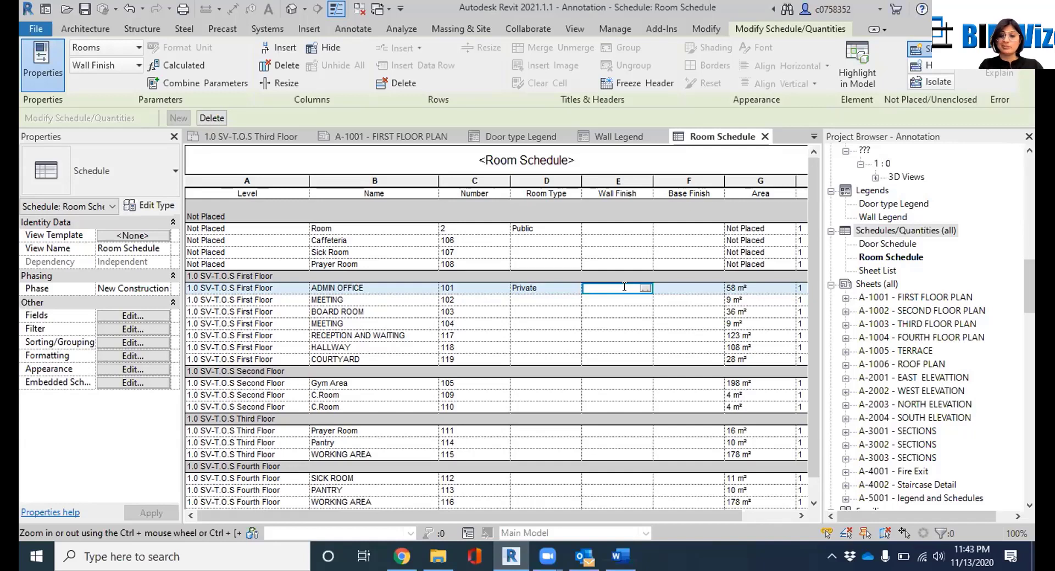
type("s")
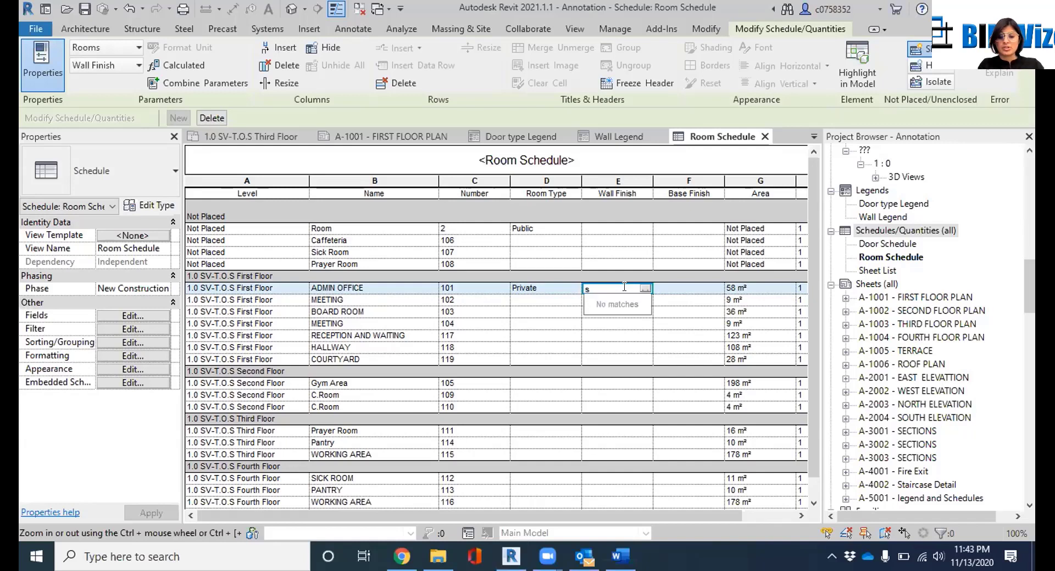
type("herman mills")
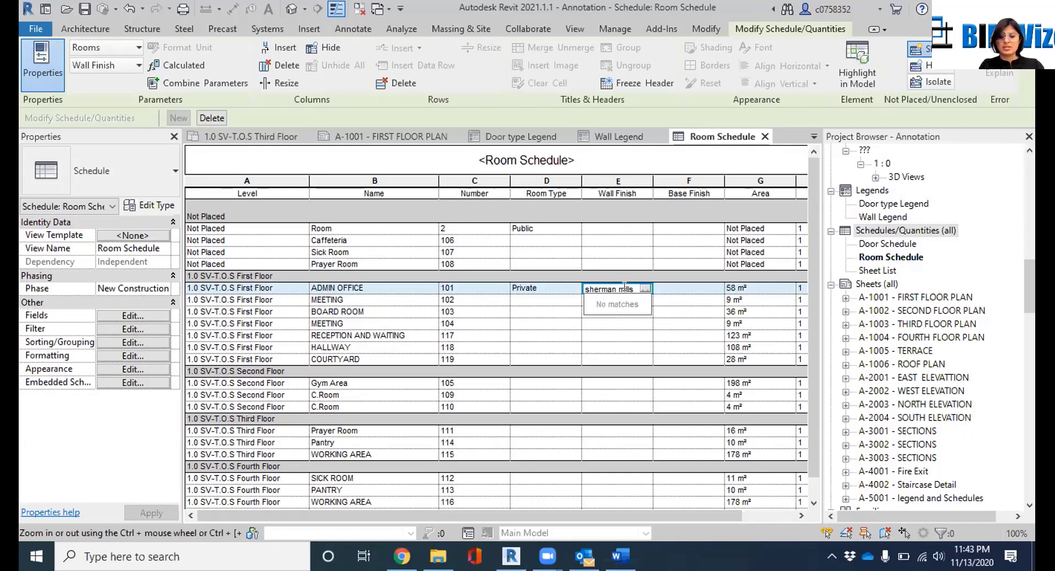
type(" shade 24")
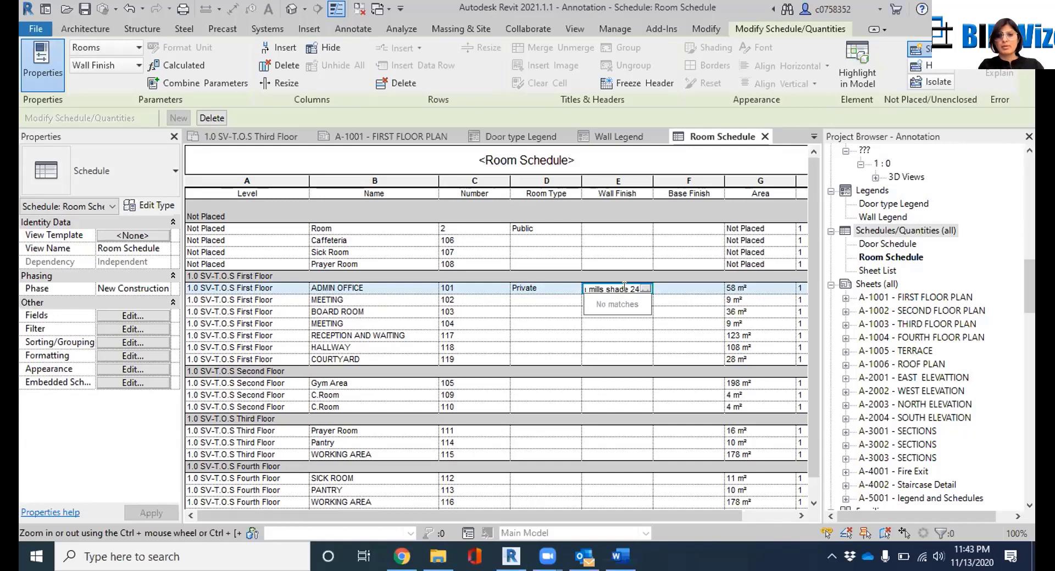
Set the ADMIN OFFICE's Base Finish to 24"X24" ceramic Tiles in the Room Schedule
left_click(677, 287)
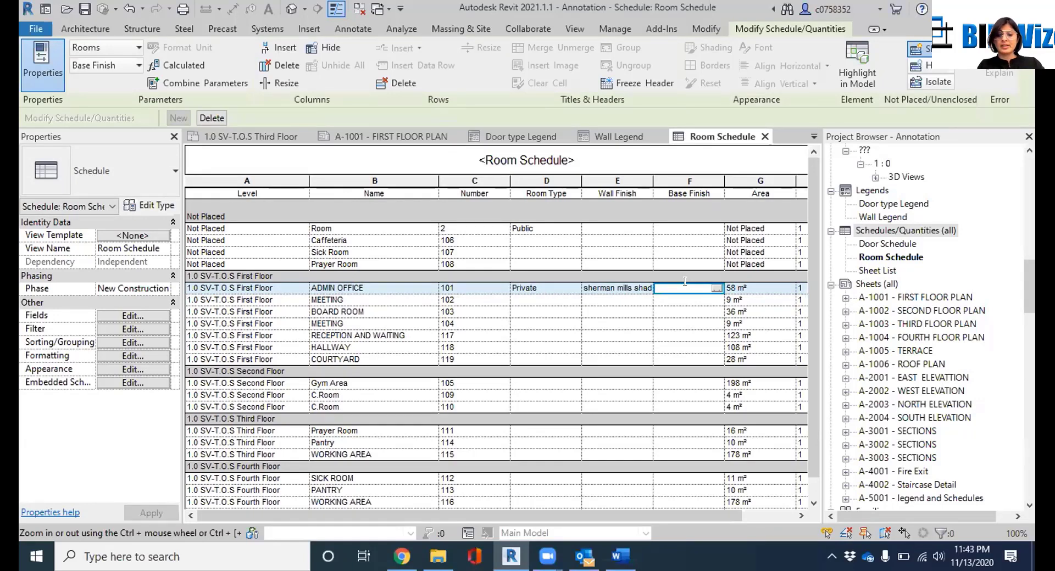
type("24")
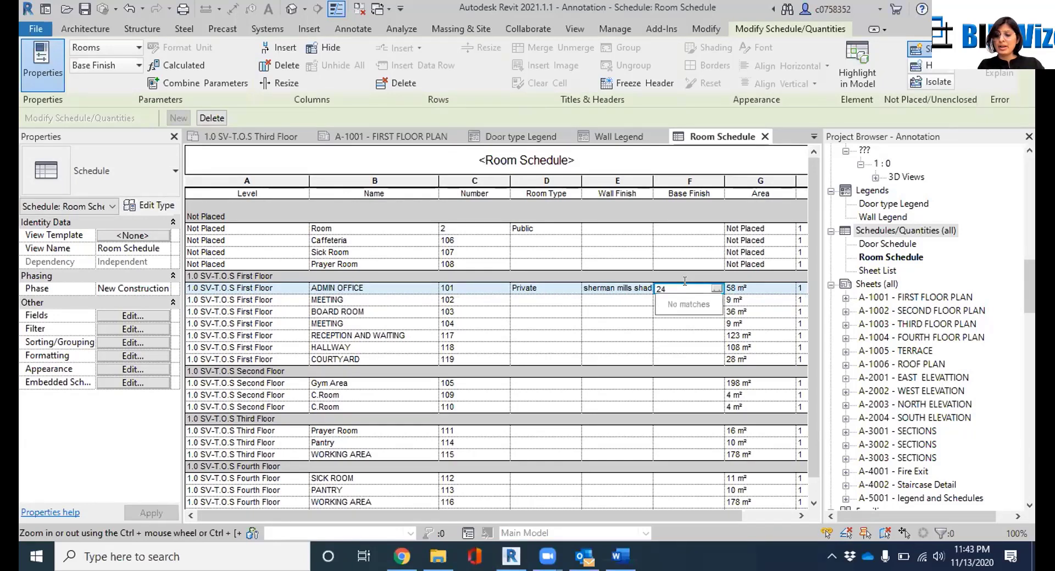
type("\"X24")
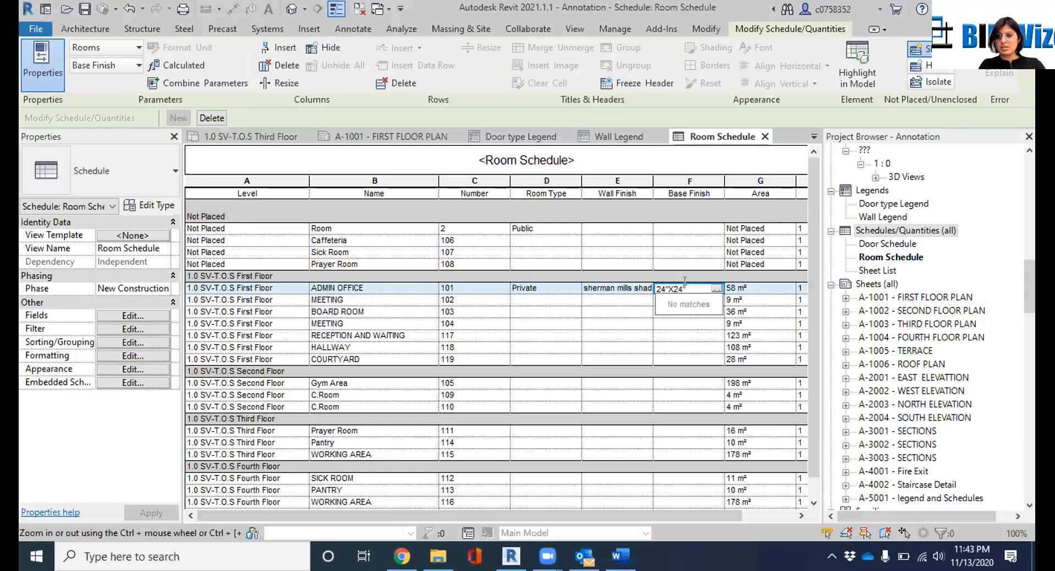
type("\" cera")
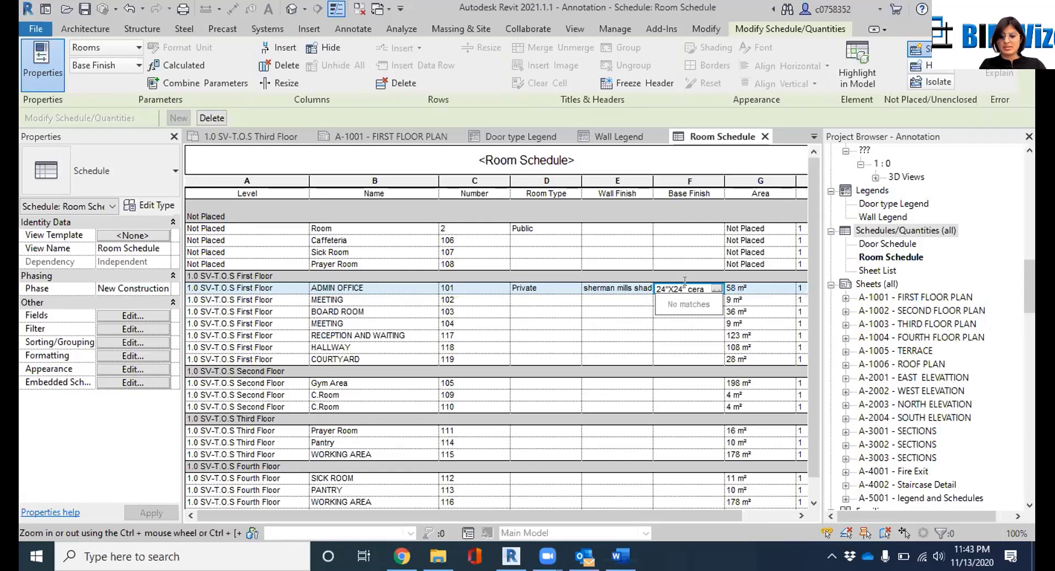
type("mic Tiles")
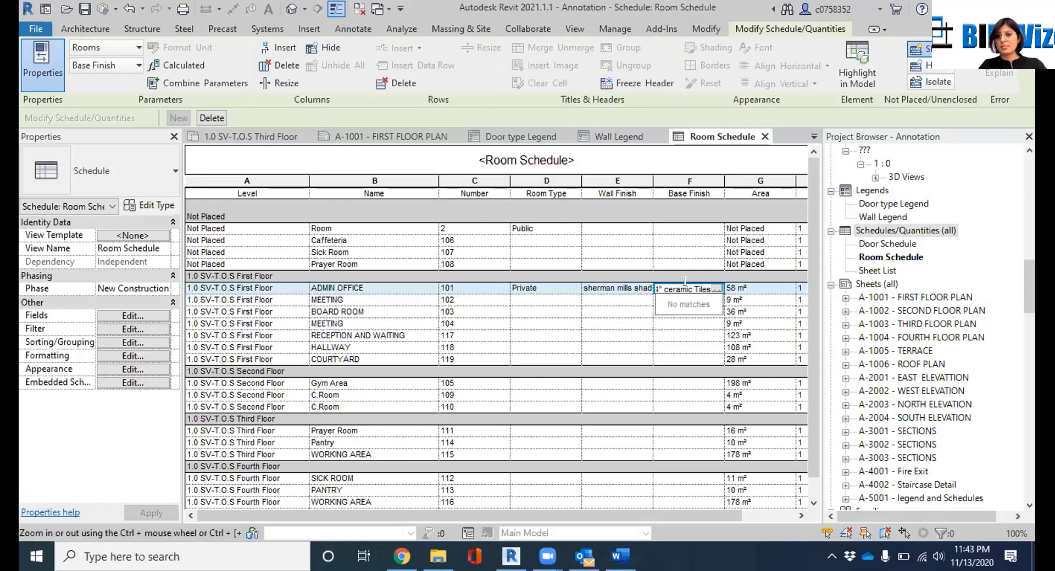
left_click(702, 337)
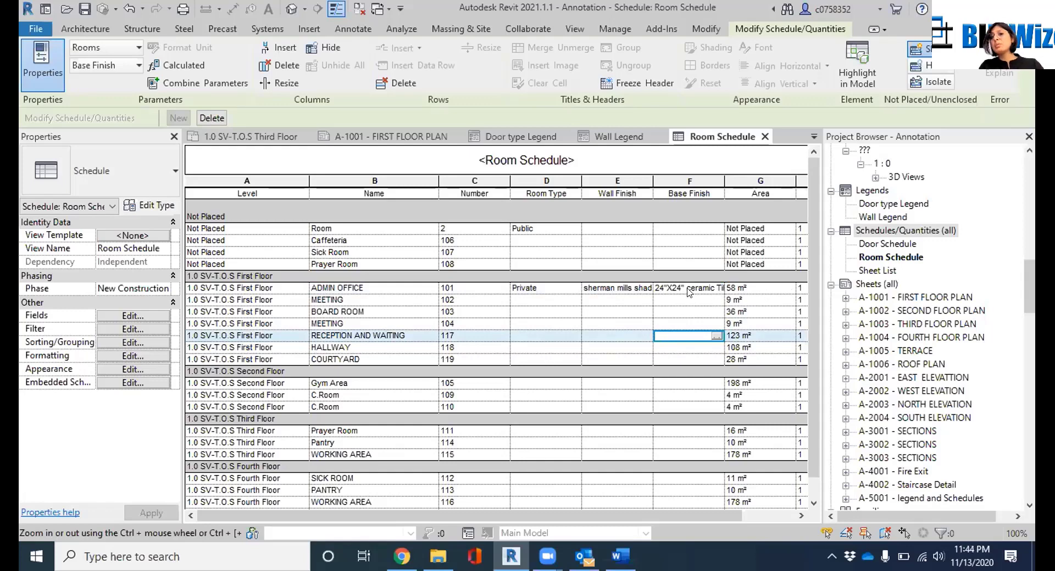
scroll(640, 365, "down", 1)
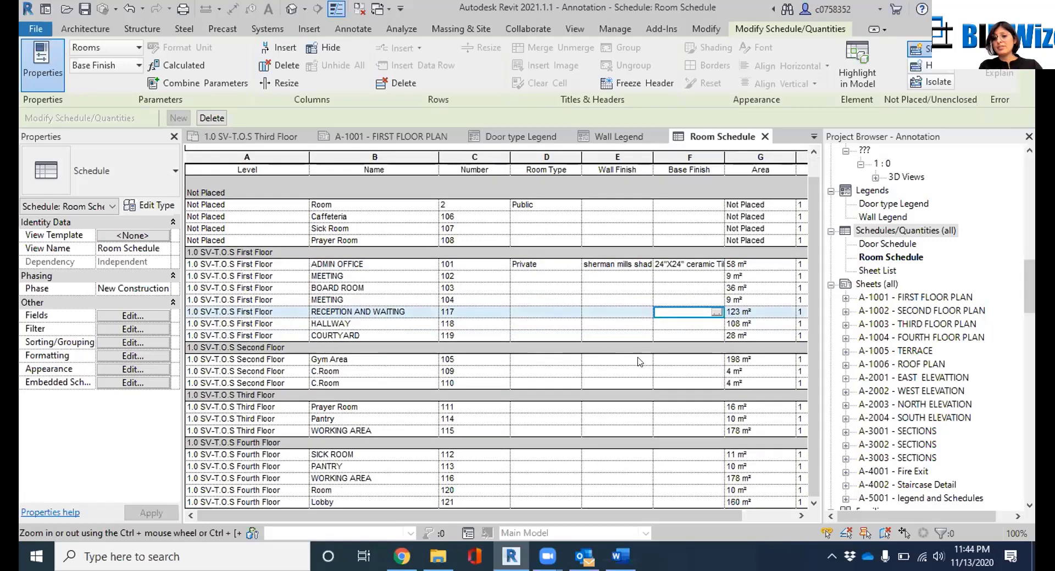
scroll(640, 362, "up", 1)
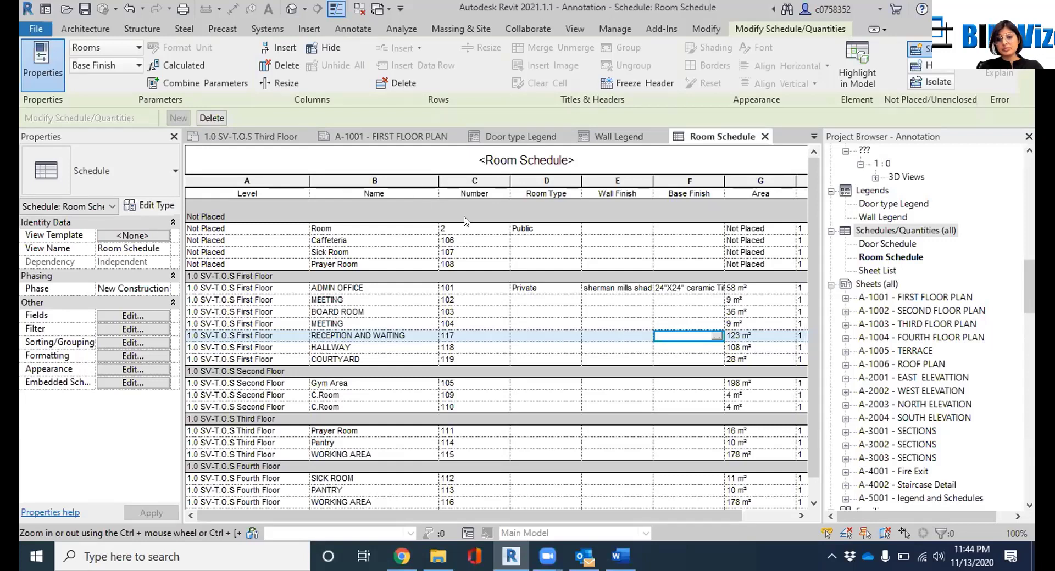
scroll(467, 222, "down", 2)
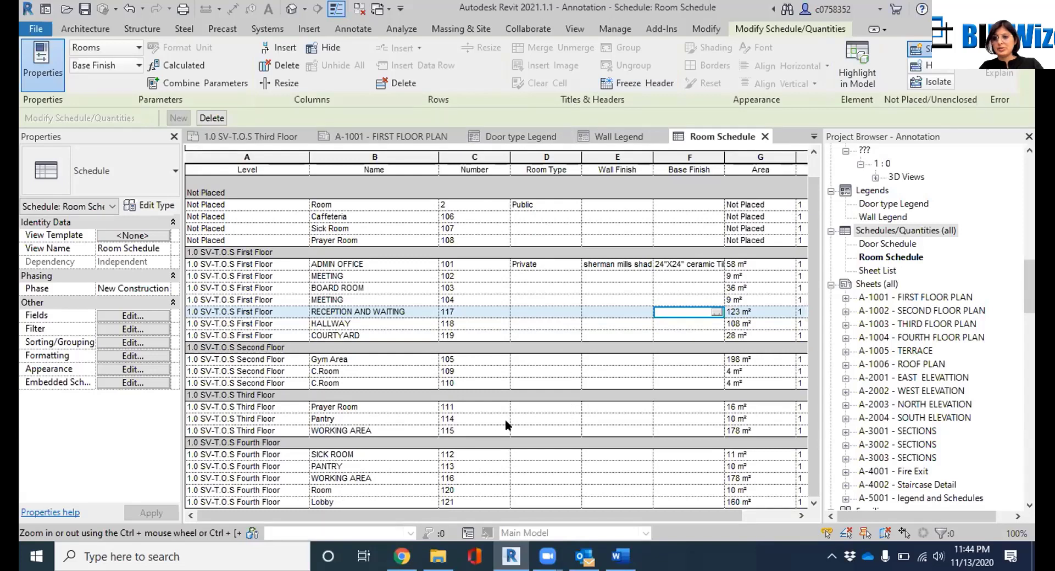
Open the Door Schedule and set the Cost of the Single-Flush 30" x 80" door type to 200, applied to all its elements
left_click(892, 244)
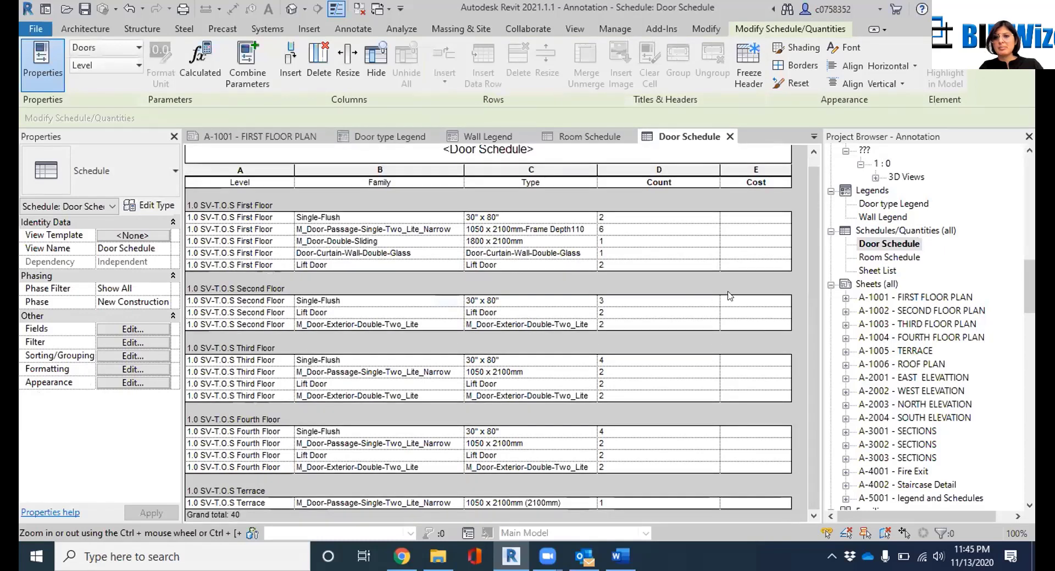
left_click(767, 227)
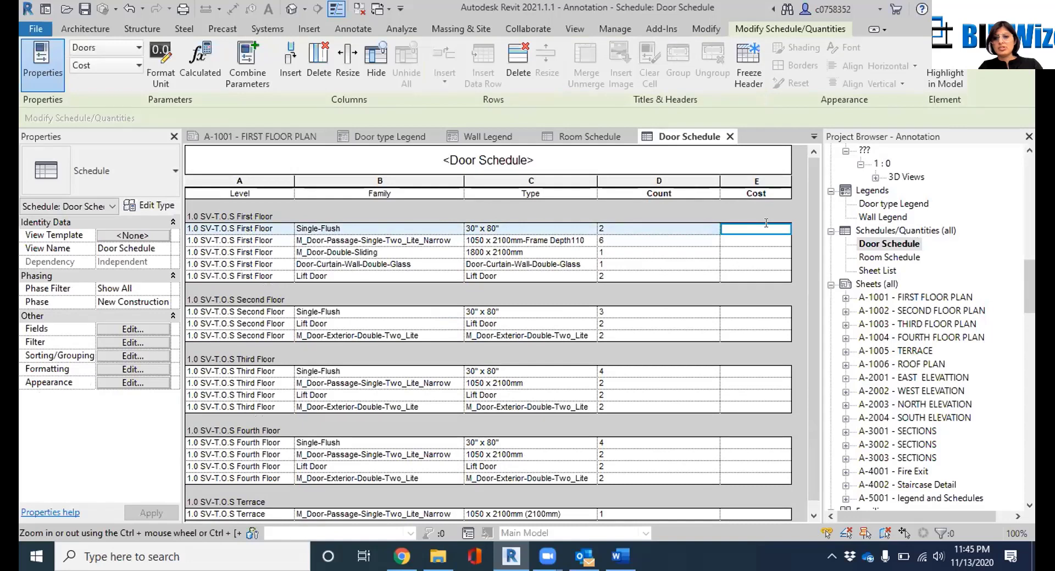
key("BackSpace")
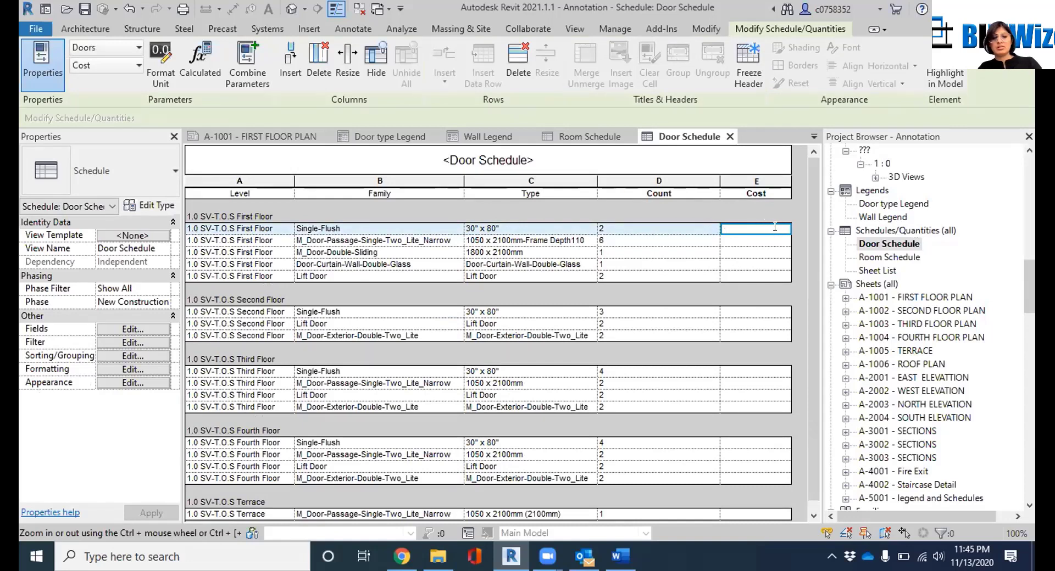
type("200")
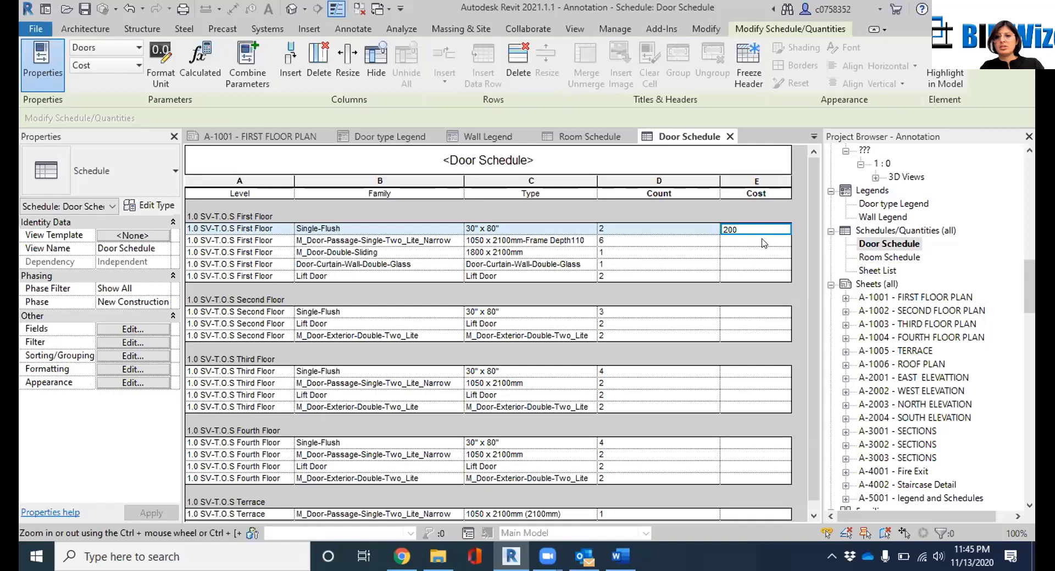
key("Return")
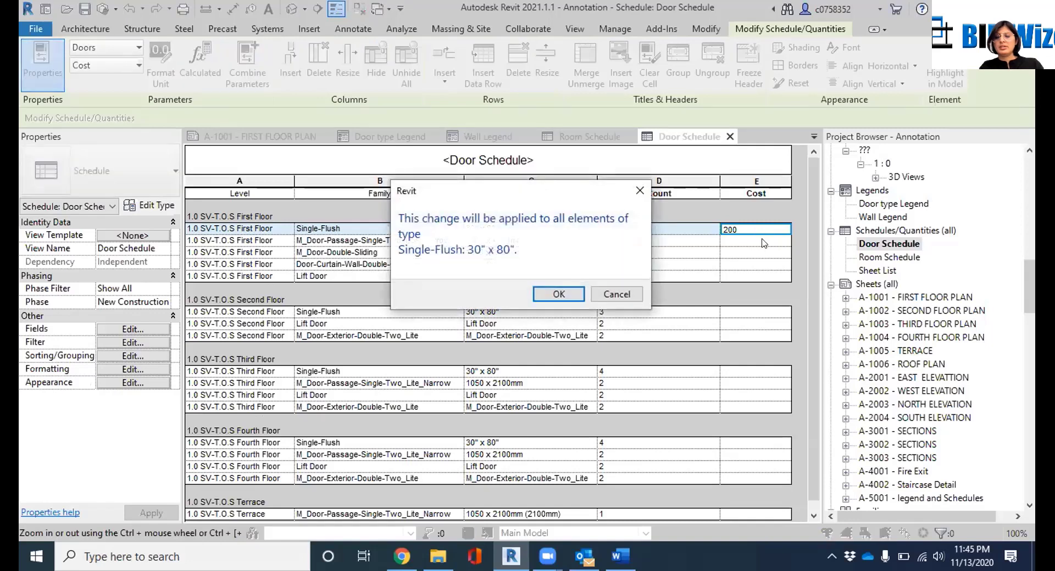
left_click(559, 295)
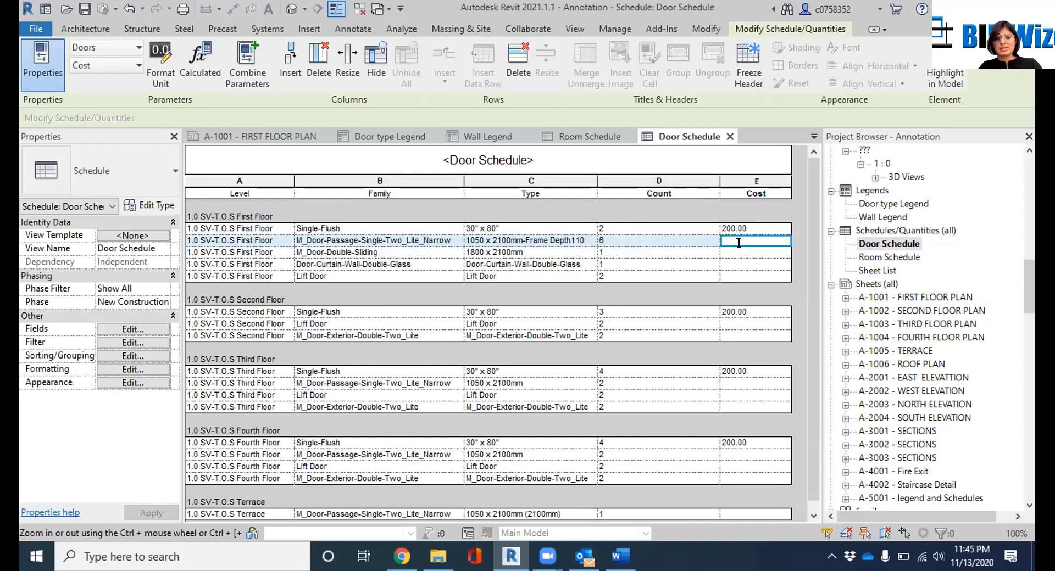
Set the Cost to 250 for the M_Door-Passage-Single-Two_Lite_Narrow 1050 x 2100mm-Frame Depth110 type and to 150 for the M_Door-Double-Sliding 1800 x 2100mm type
type("250")
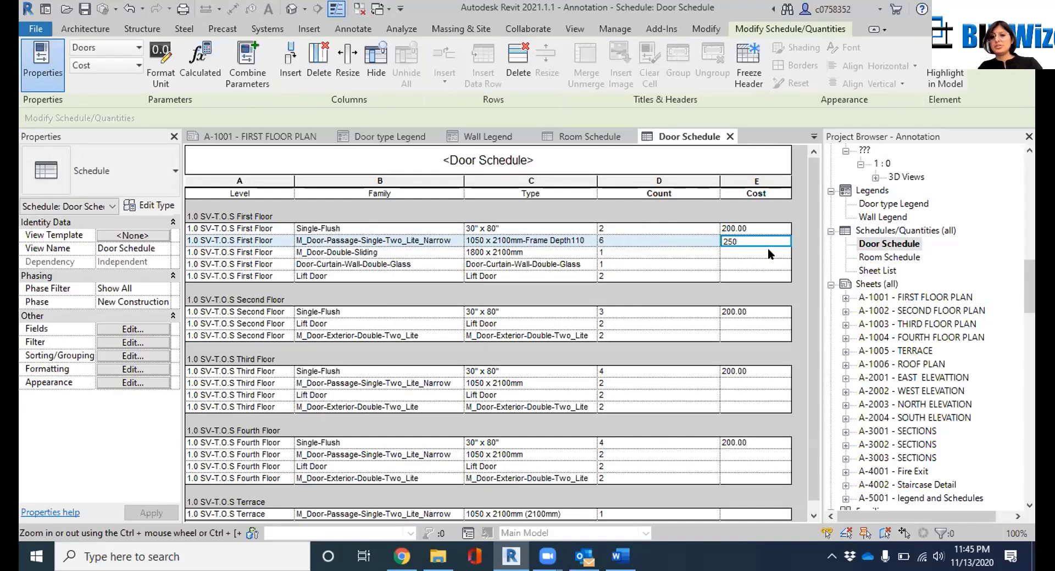
key("Return")
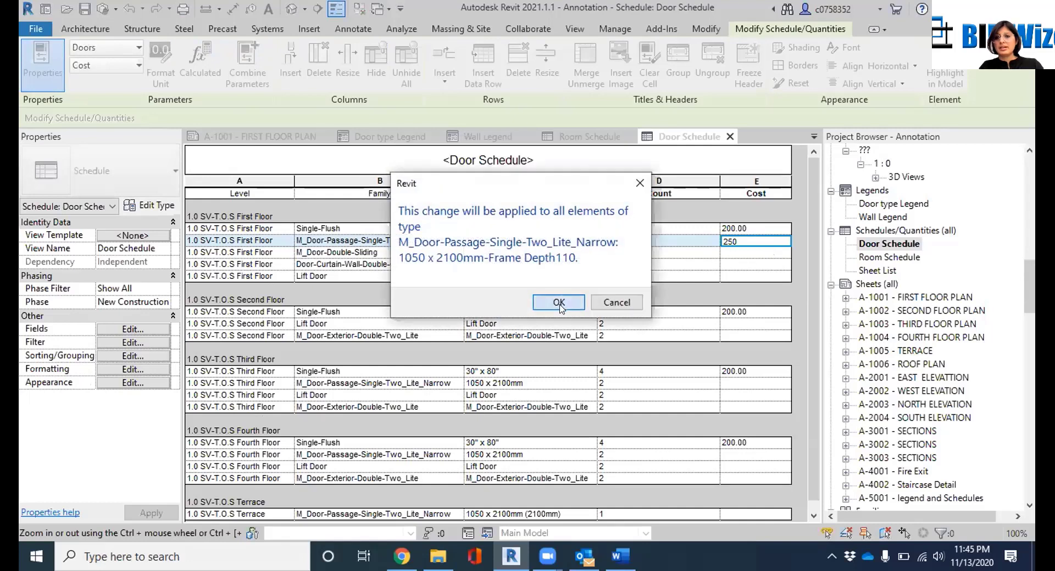
left_click(560, 307)
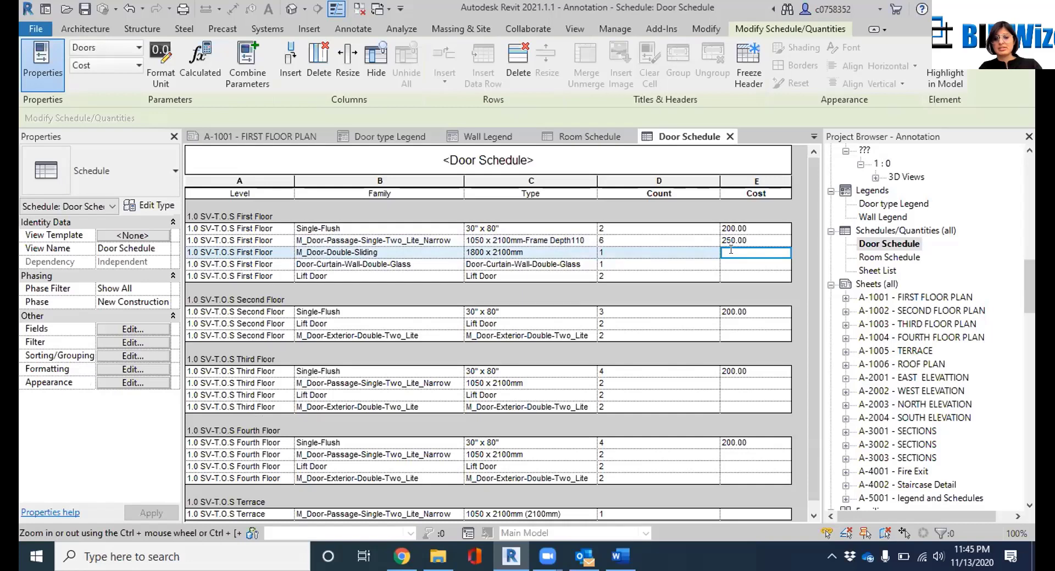
type("150")
left_click(763, 282)
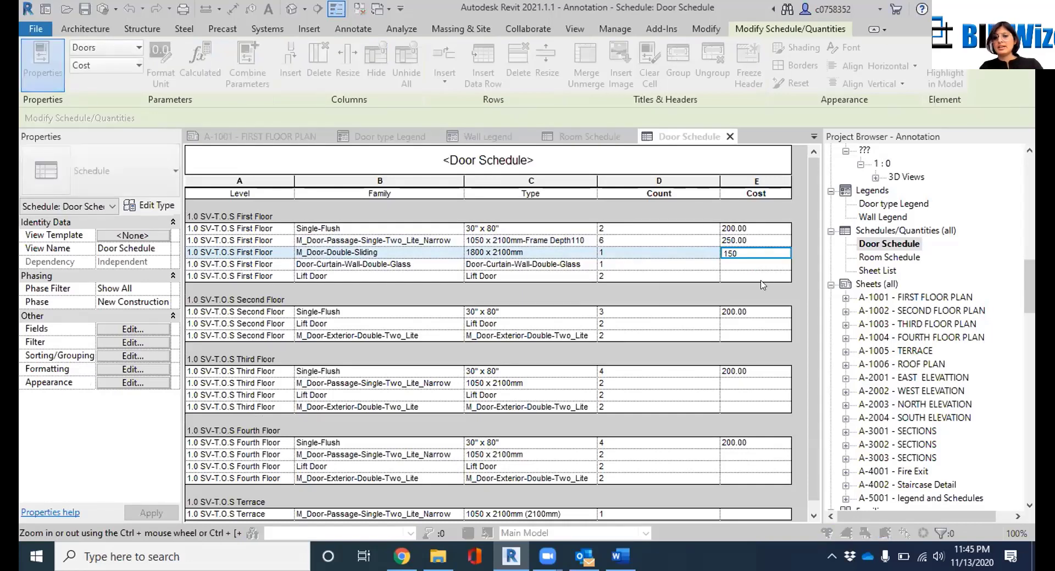
left_click(570, 295)
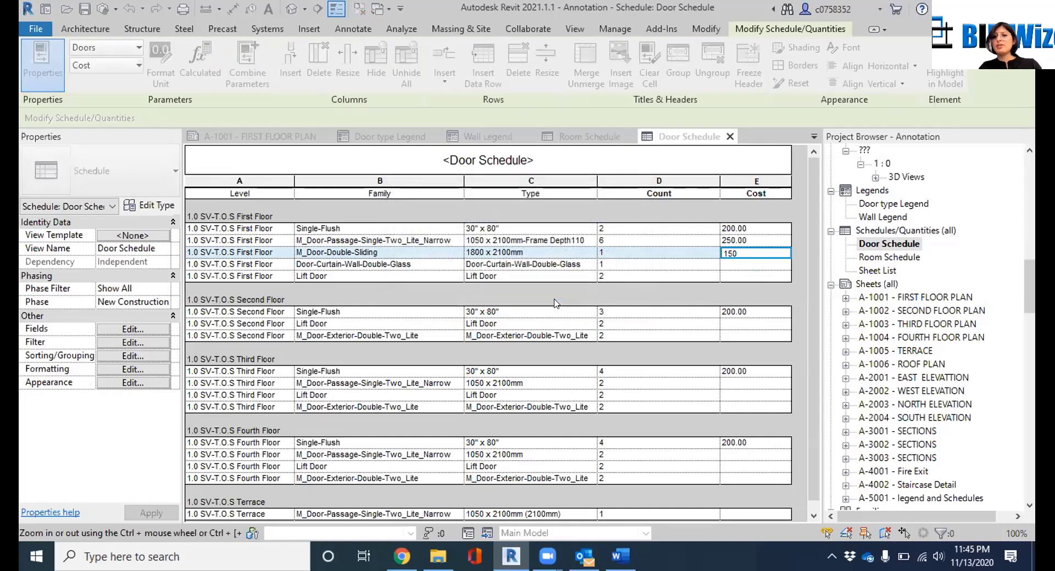
Set the Cost of the Door-Curtain-Wall-Double-Glass type to 300 and apply it to all elements of that type
left_click(728, 263)
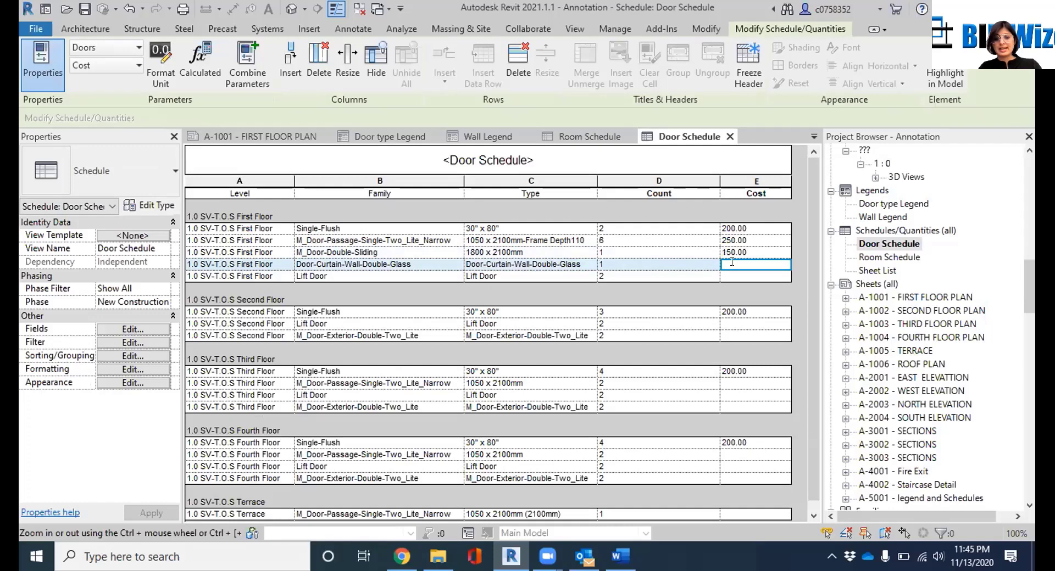
type("300")
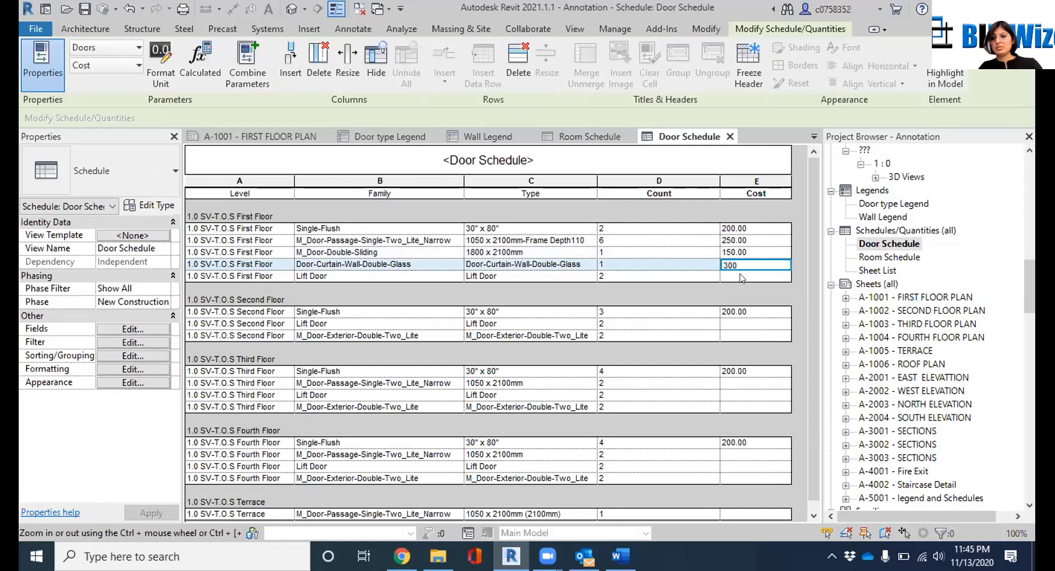
left_click(742, 279)
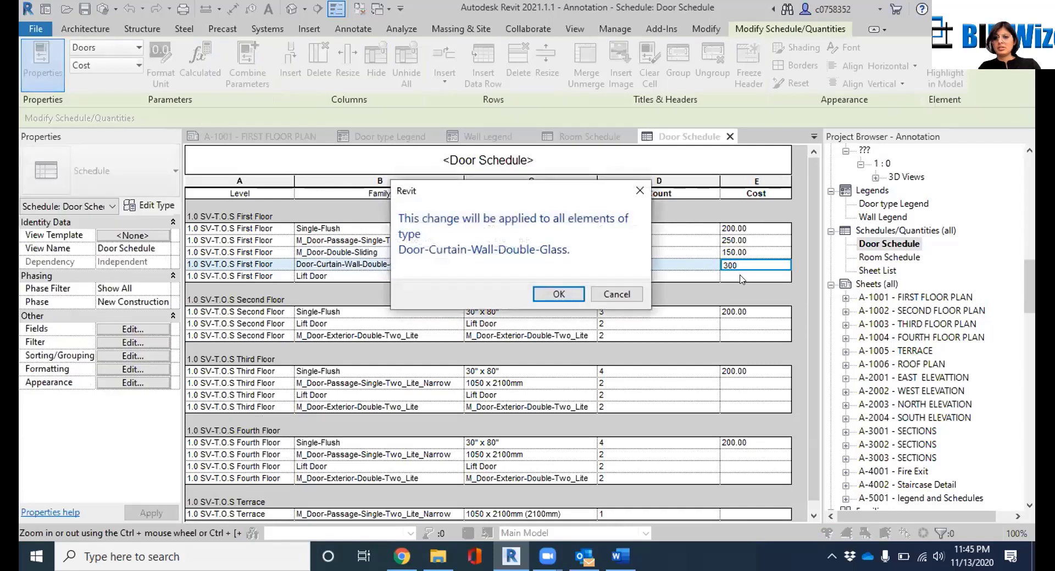
left_click(558, 295)
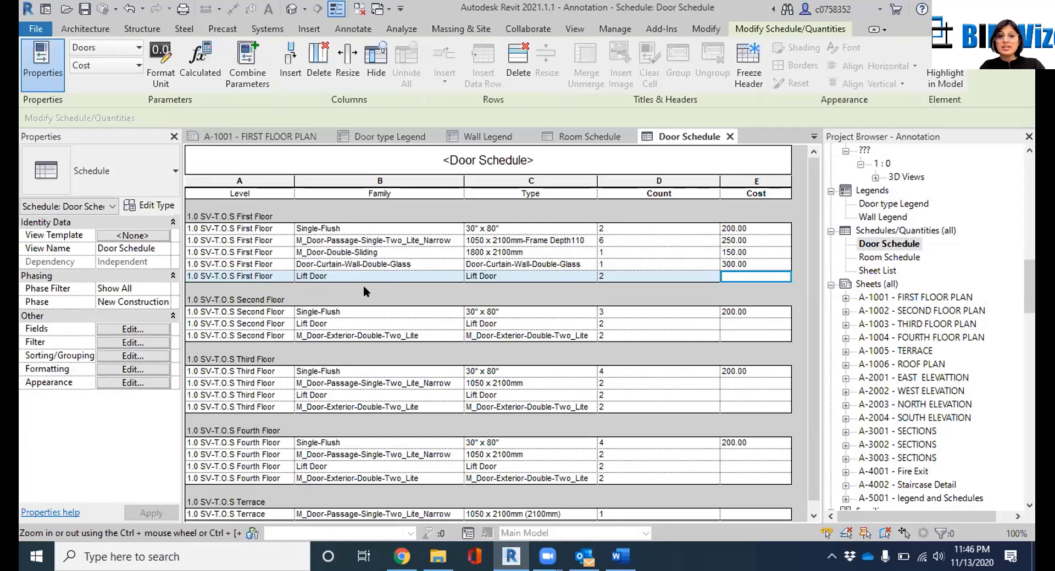
Highlight the first-floor Lift Door elements from the Door Schedule in the model, showing them selected in the floor plan
right_click(335, 281)
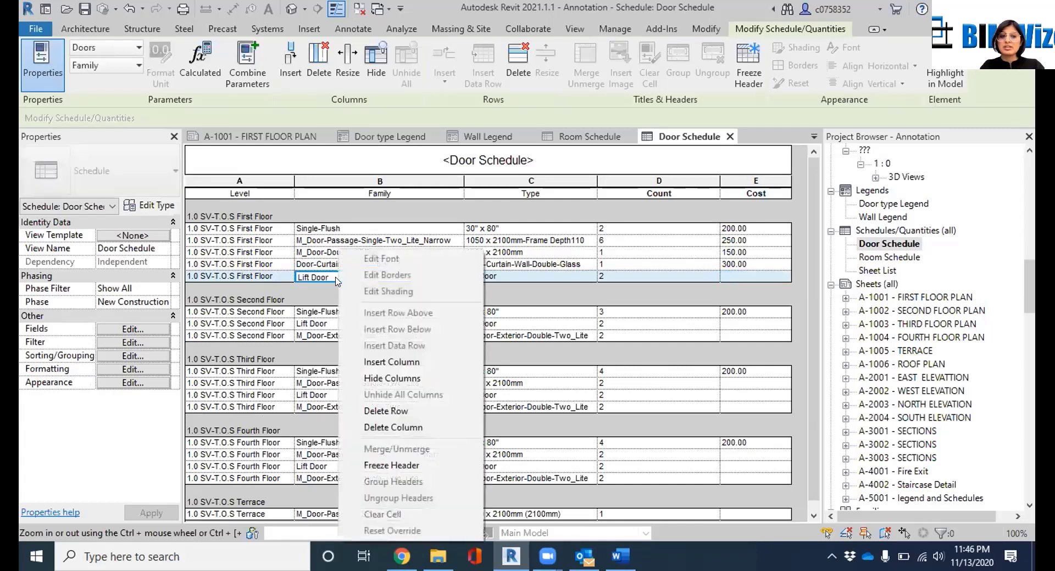
left_click(311, 282)
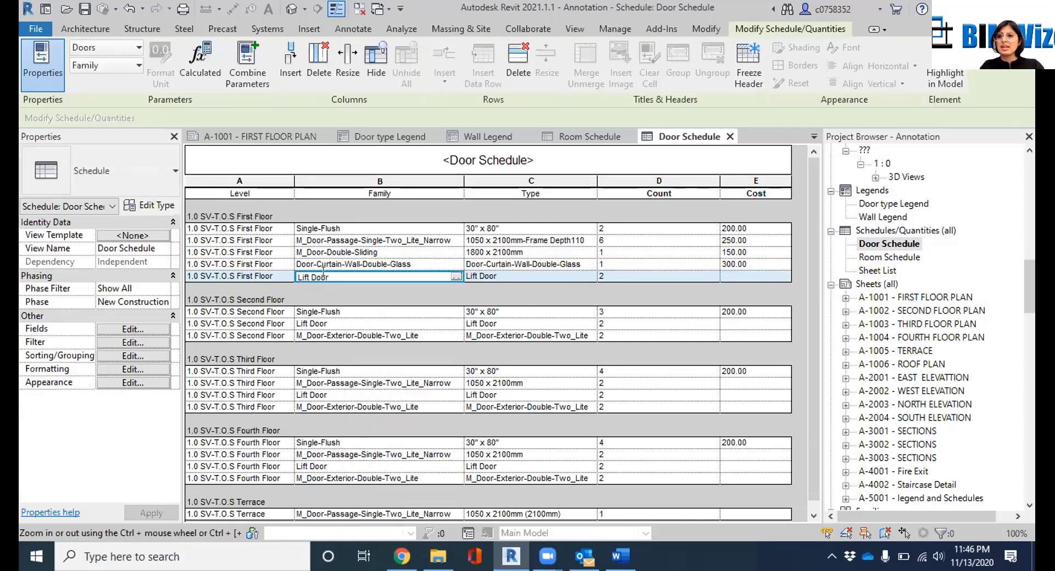
left_click(926, 60)
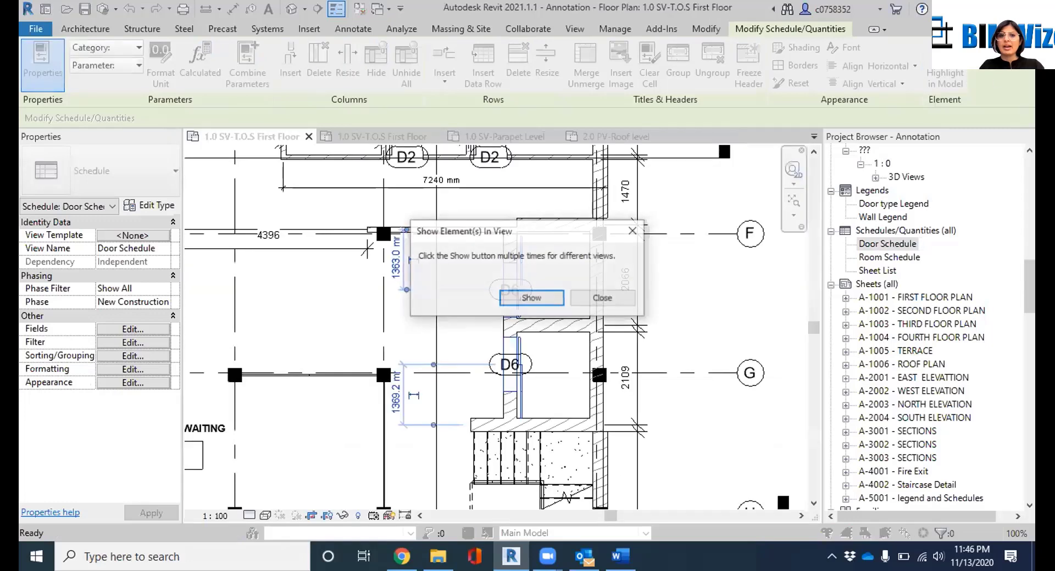
left_click(542, 299)
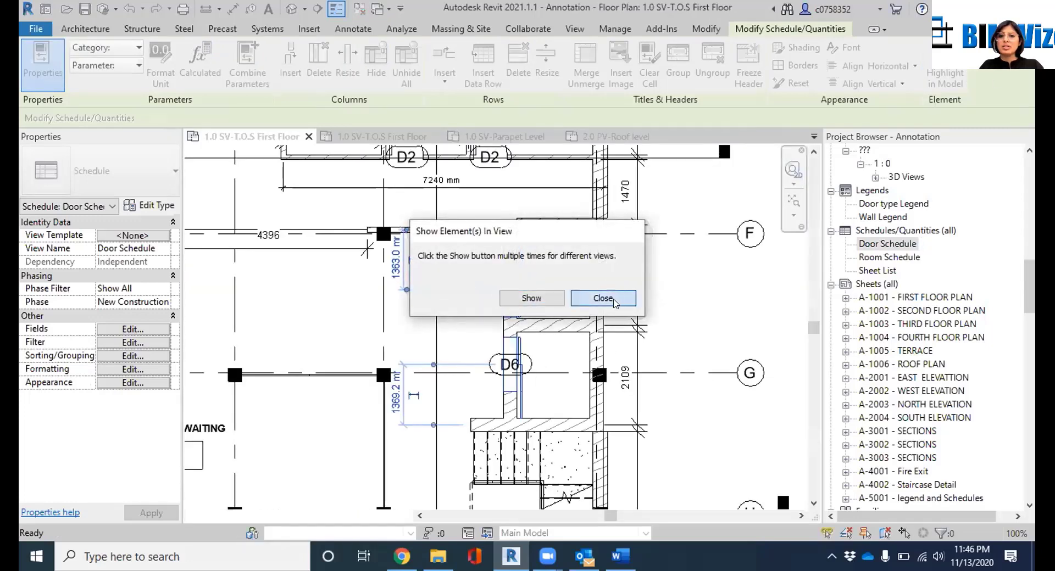
left_click(603, 298)
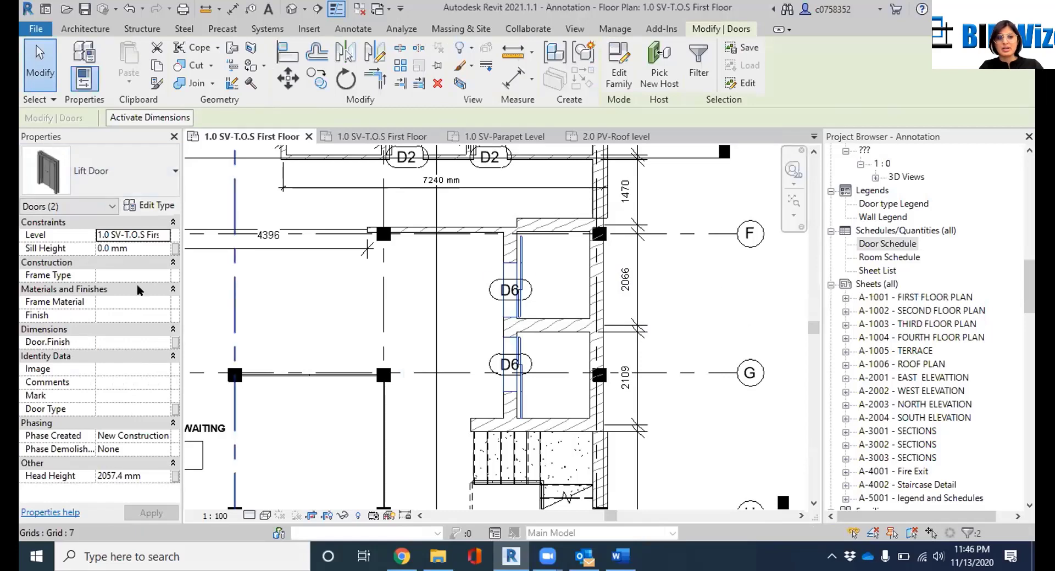
Open the type properties of the selected Lift Door elements and open the Cost parameter for editing
left_click(161, 207)
scroll(476, 342, "down", 5)
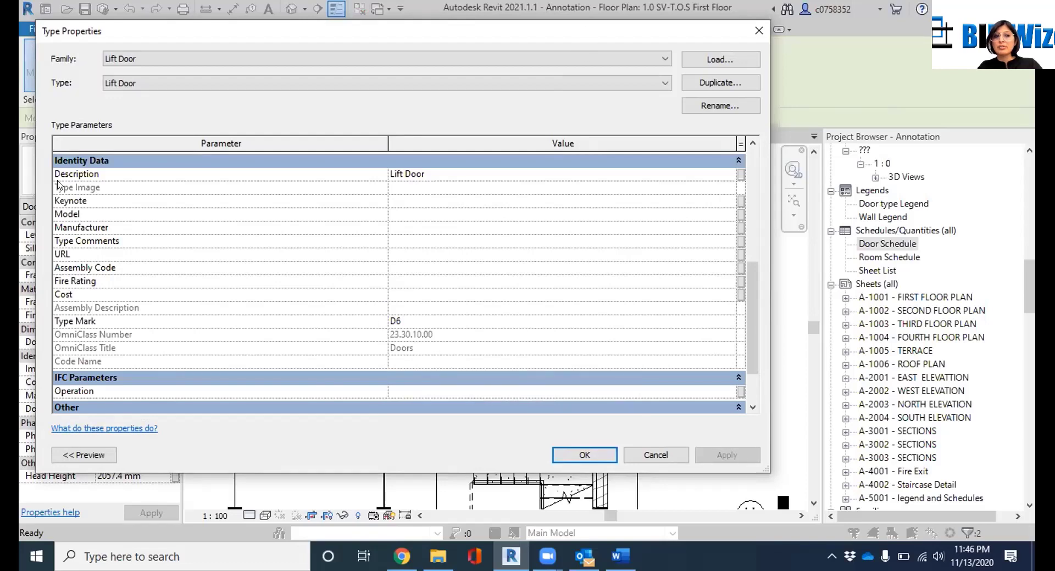
scroll(450, 227, "down", 2)
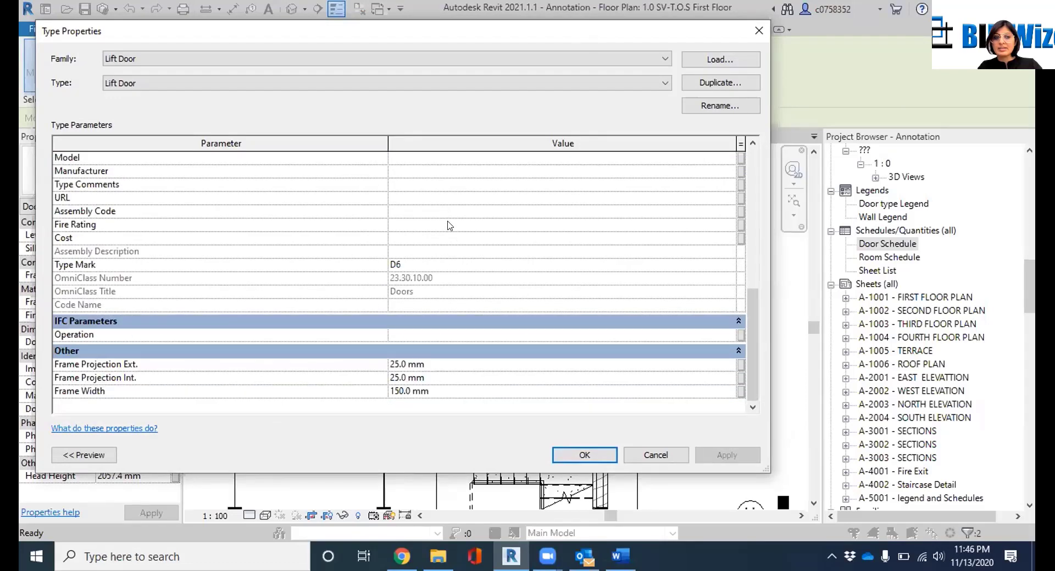
scroll(449, 226, "up", 5)
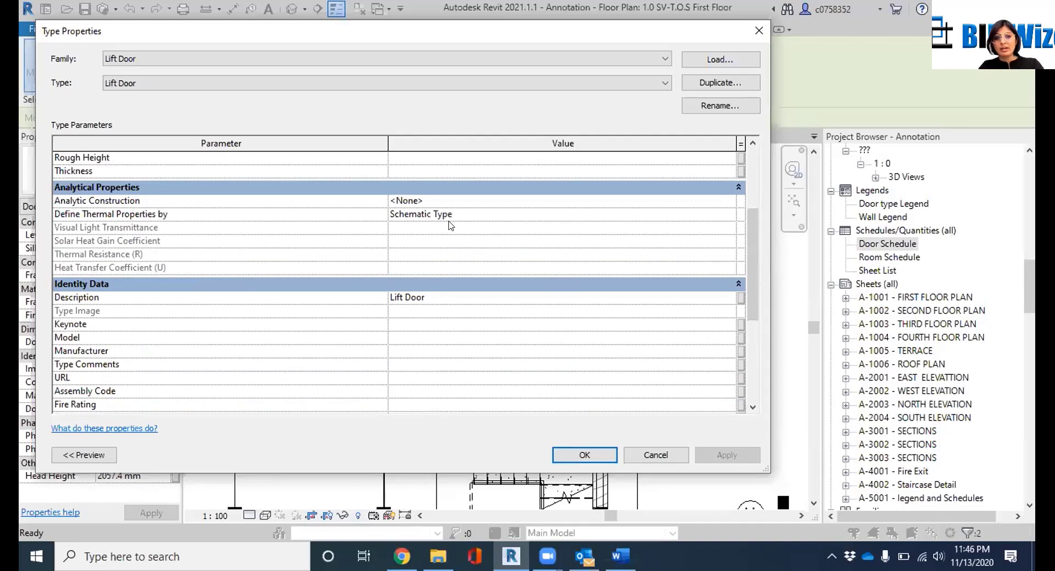
scroll(449, 225, "down", 5)
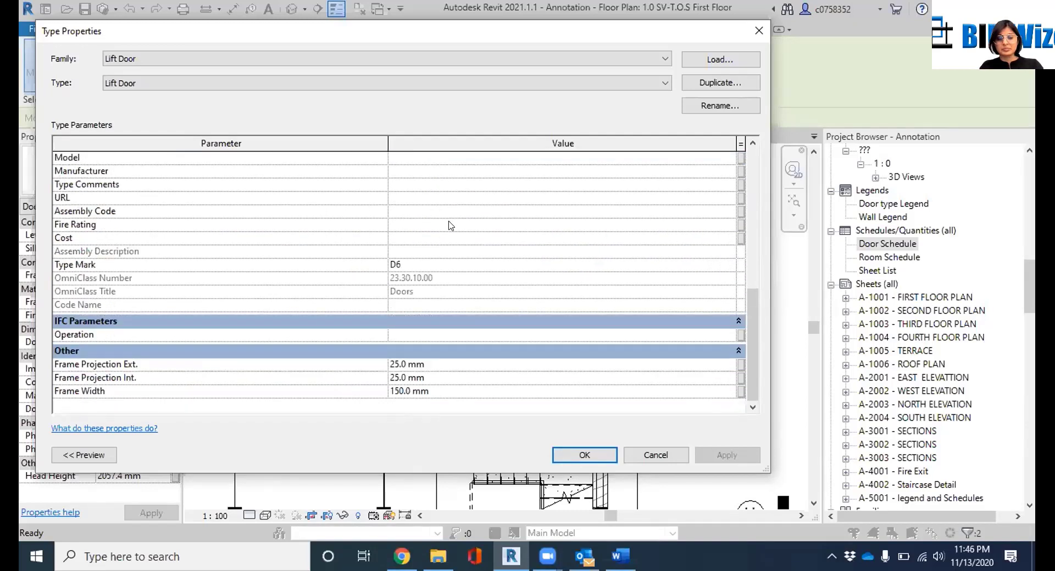
left_click(412, 241)
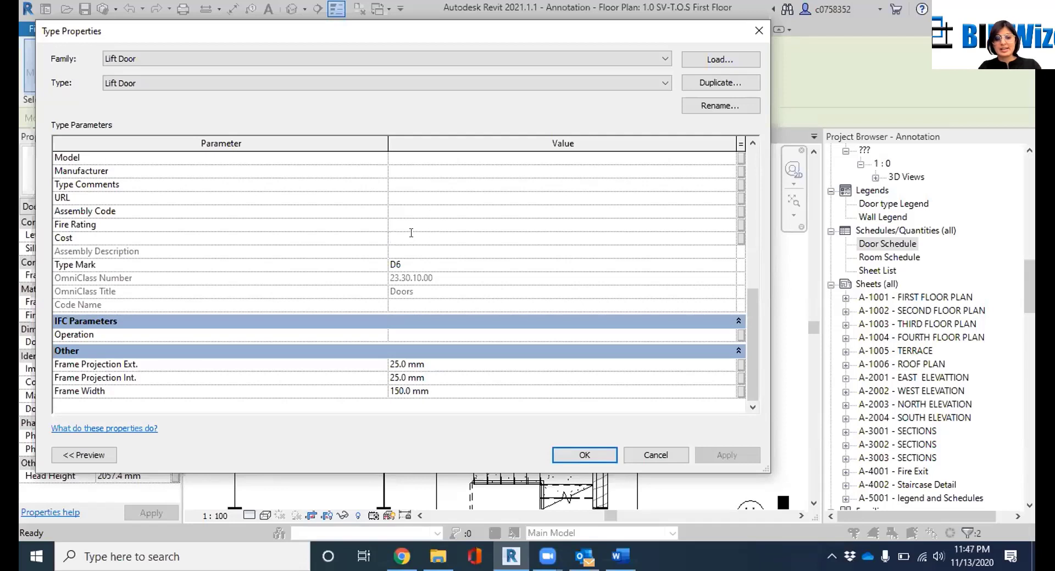
Set the Lift Door type's cost to 300 and apply the type properties
type("300")
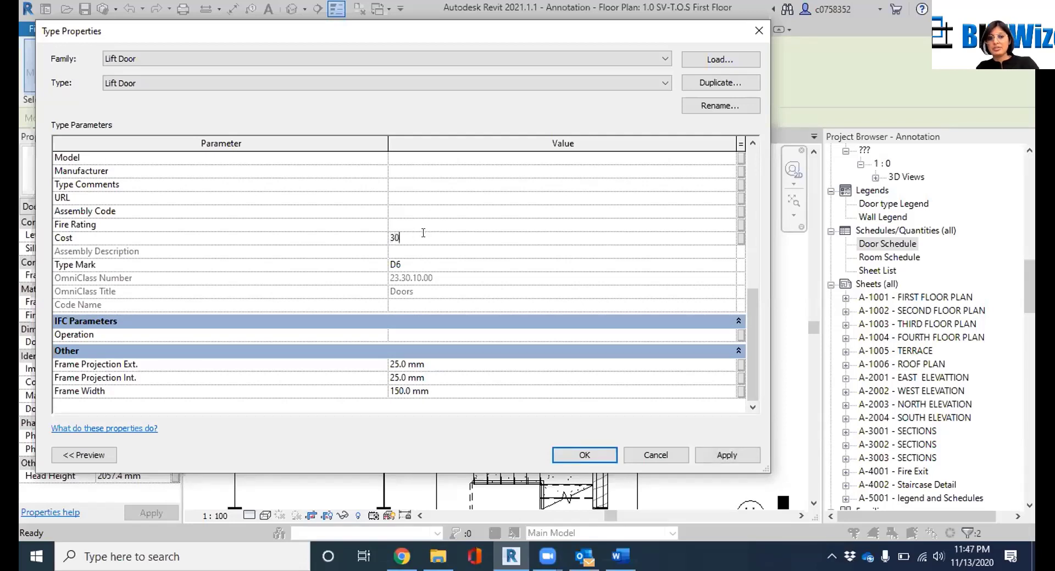
left_click(695, 462)
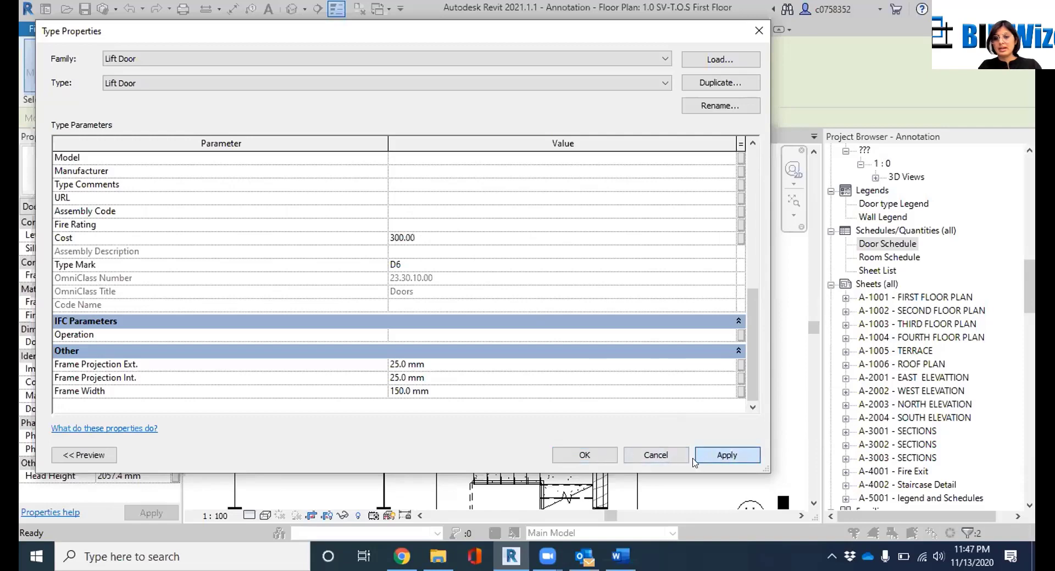
left_click(585, 456)
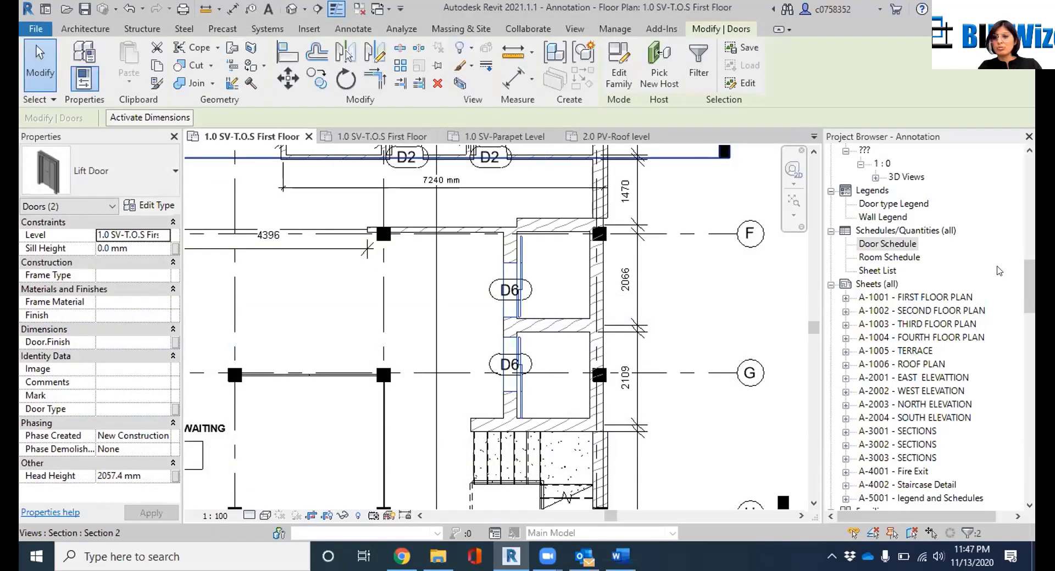
Review the door costs in the Door Schedule, and return to the A-1001 - FIRST FLOOR PLAN sheet
left_click(891, 246)
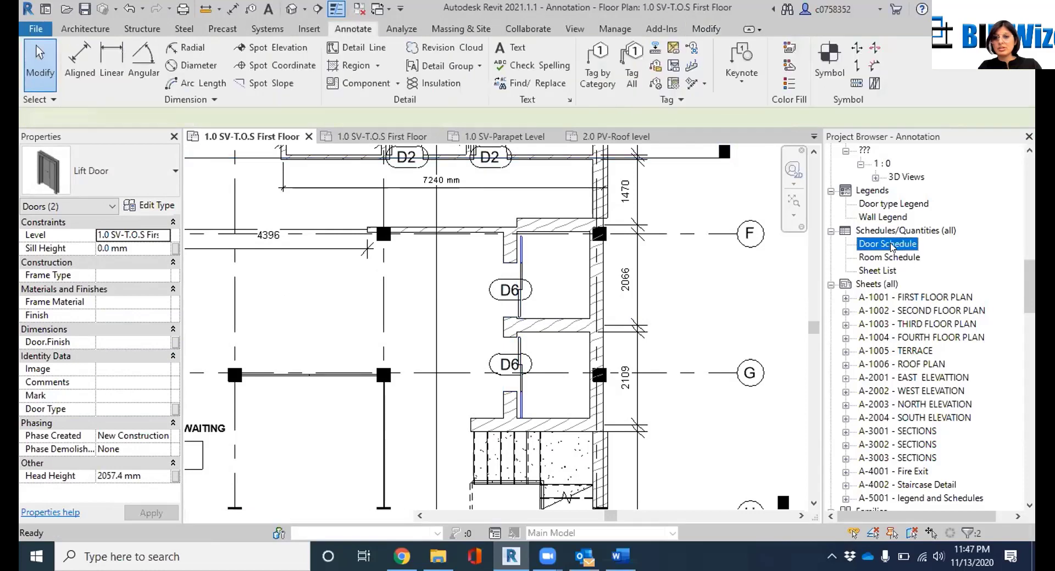
double_click(891, 245)
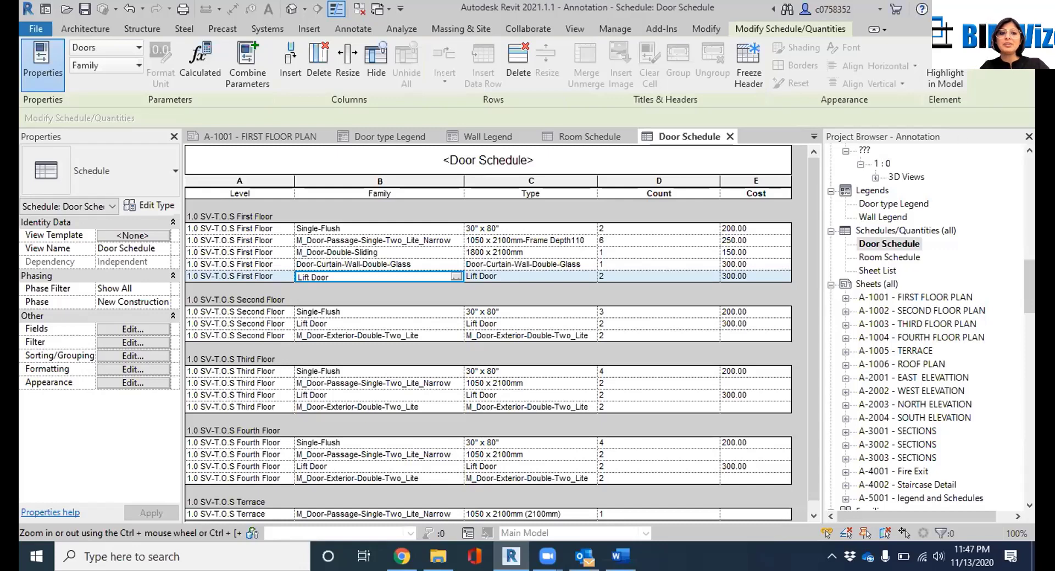
left_click(247, 136)
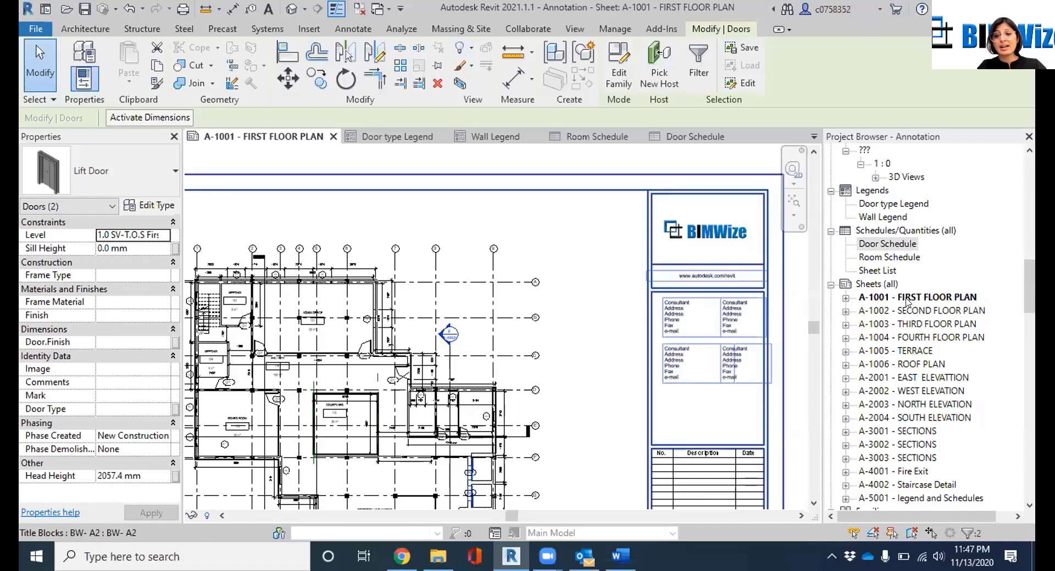
Open the 1.0 SV-T.O.S First Floor plan and examine the room tag of the Admin Office
scroll(901, 280, "up", 8)
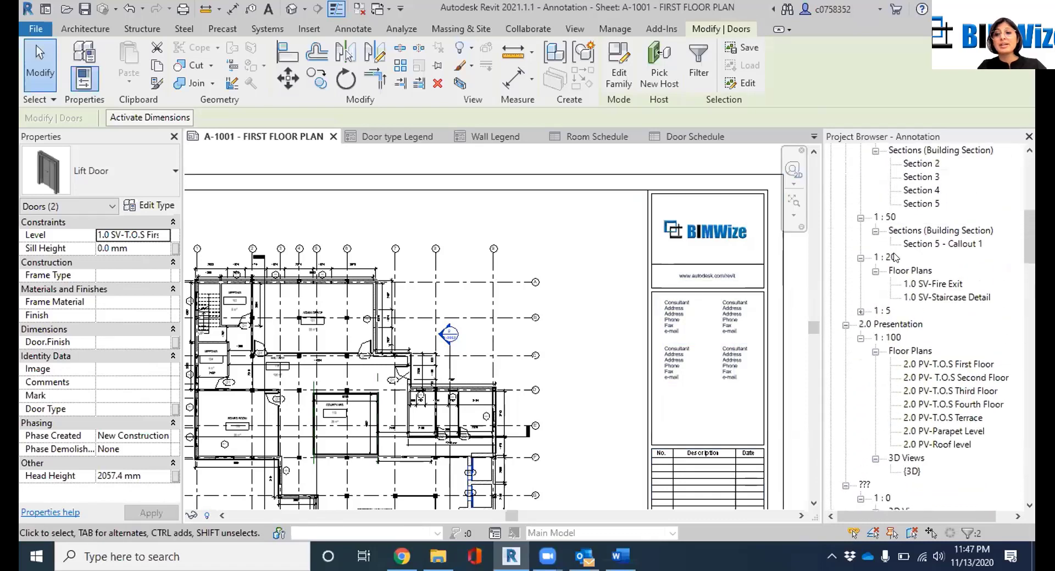
scroll(895, 257, "up", 8)
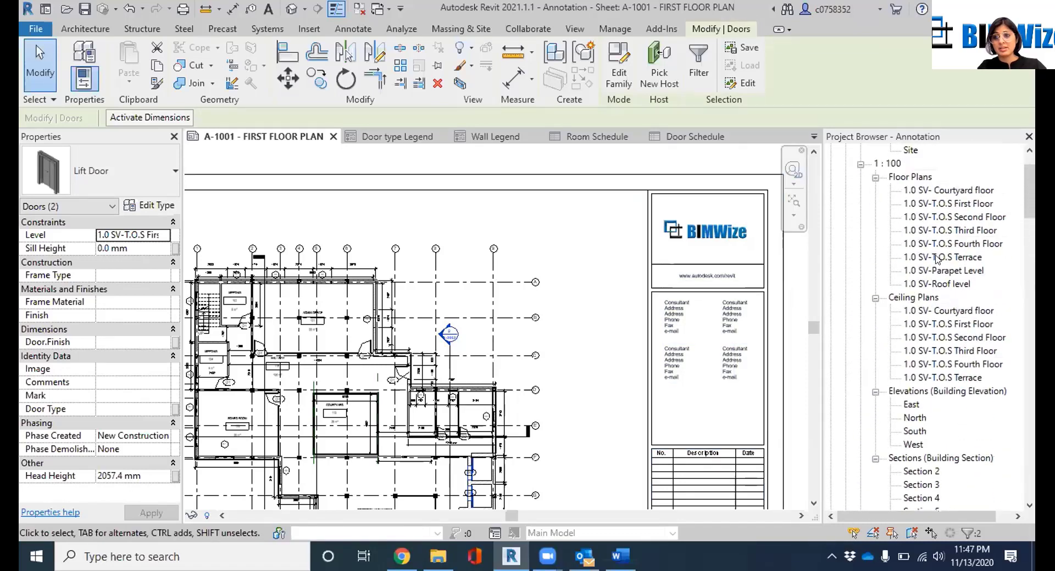
scroll(937, 260, "up", 2)
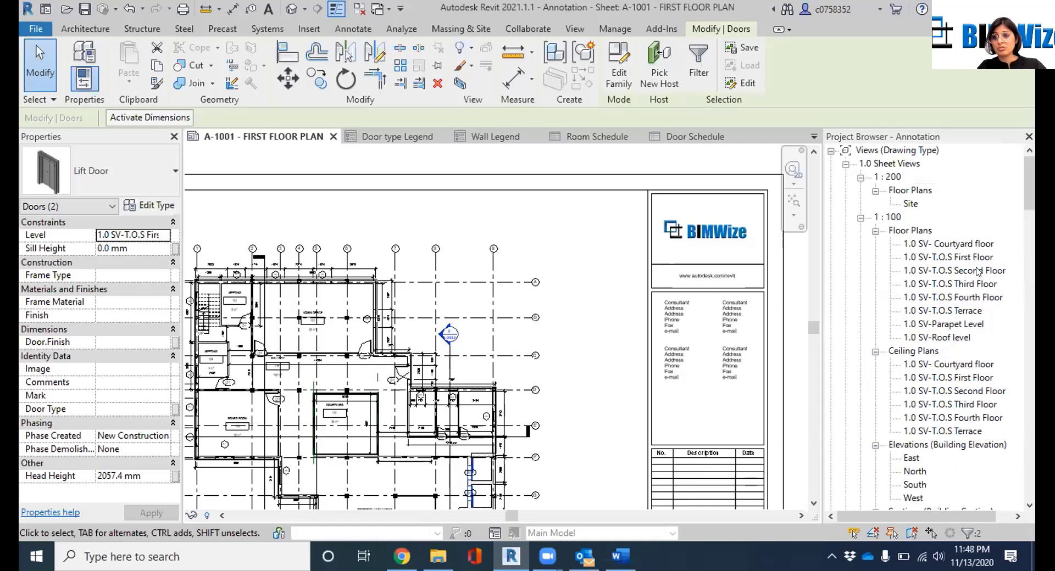
double_click(967, 259)
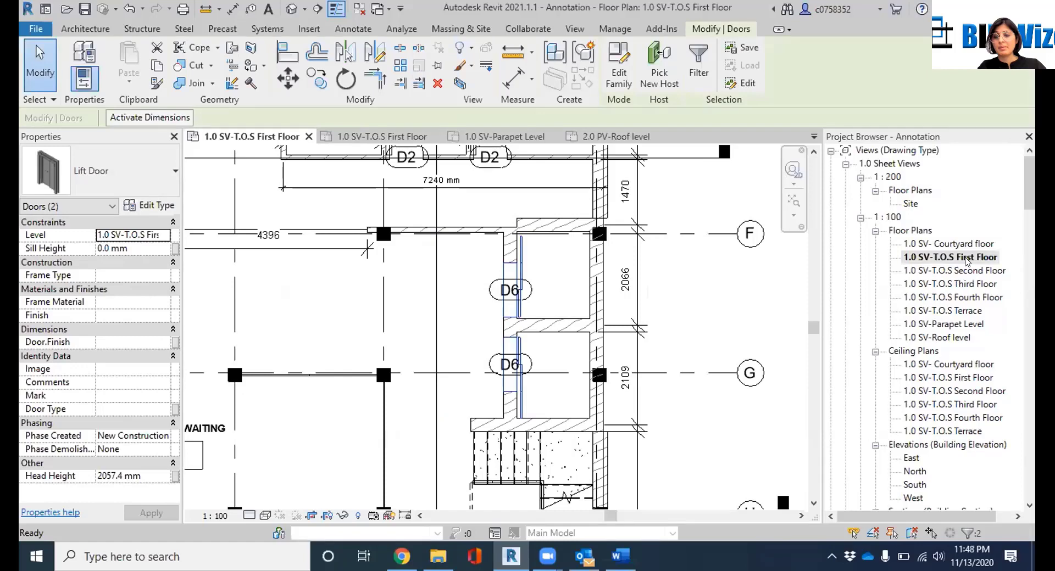
left_click(793, 200)
scroll(431, 247, "up", 5)
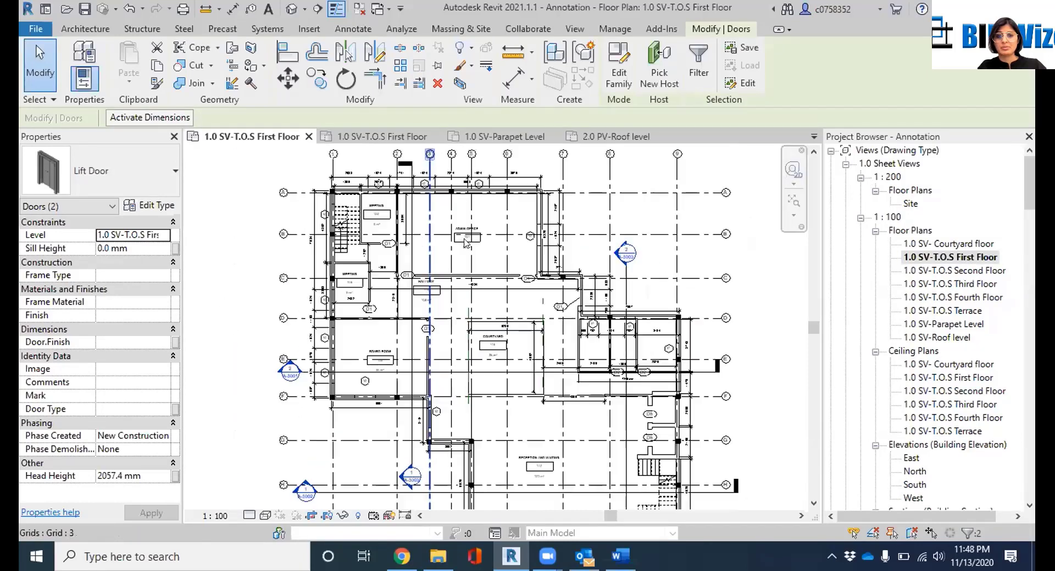
scroll(438, 285, "down", 3)
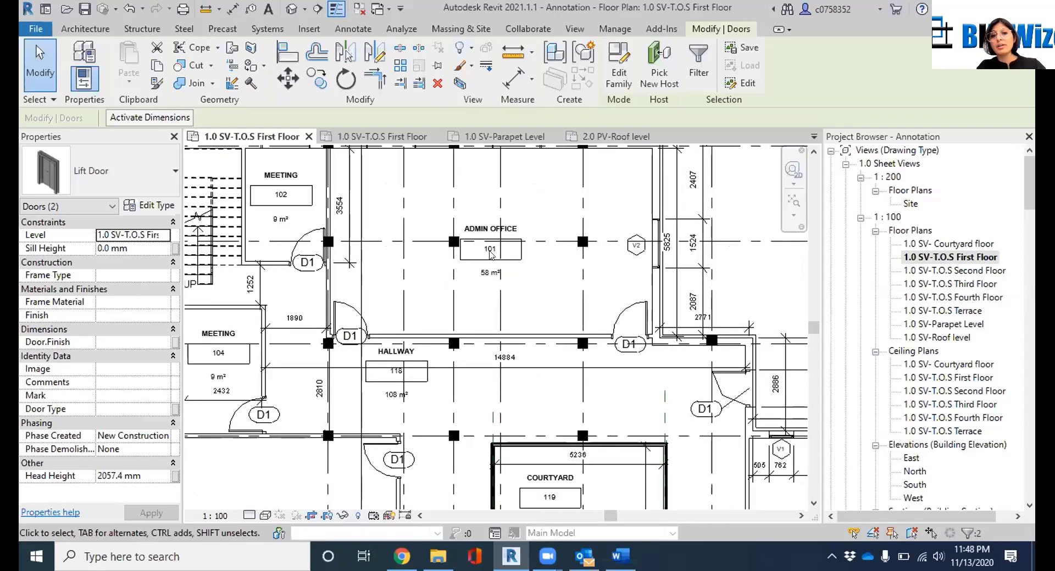
scroll(533, 231, "up", 3)
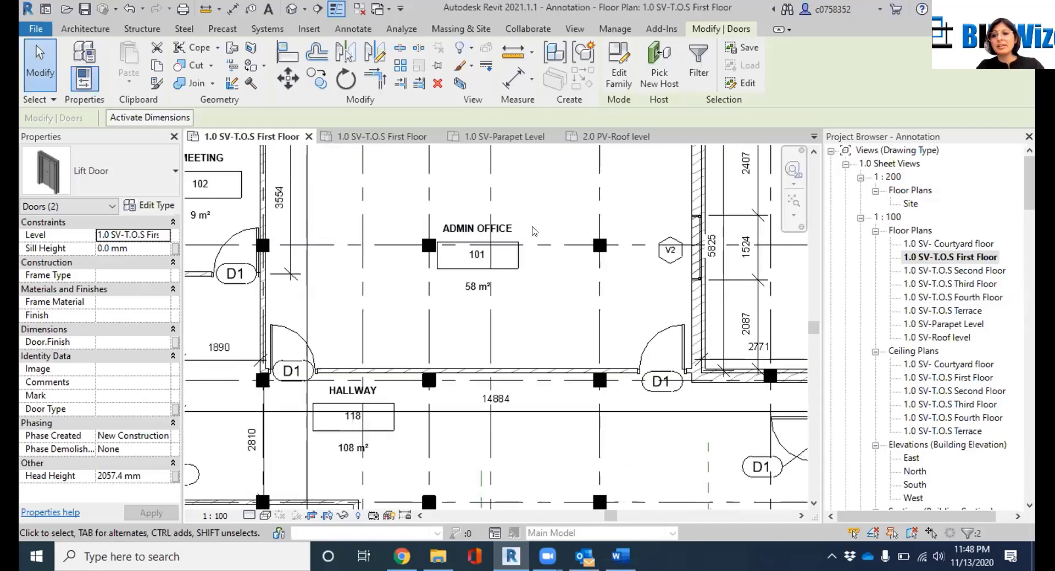
scroll(646, 175, "up", 1)
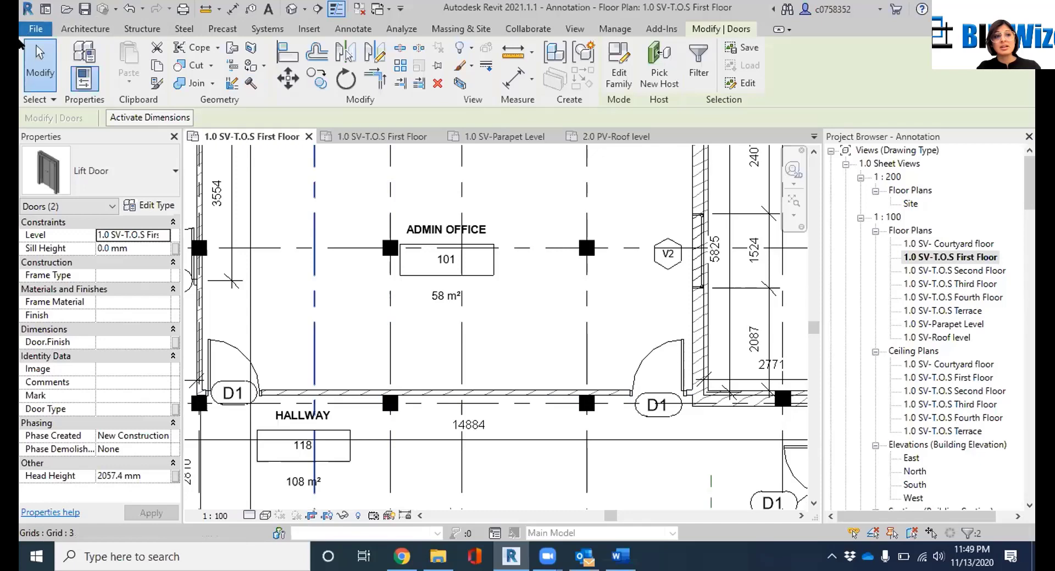
Create a new family from the English annotation template Metric Multi-Category Tag
left_click(31, 30)
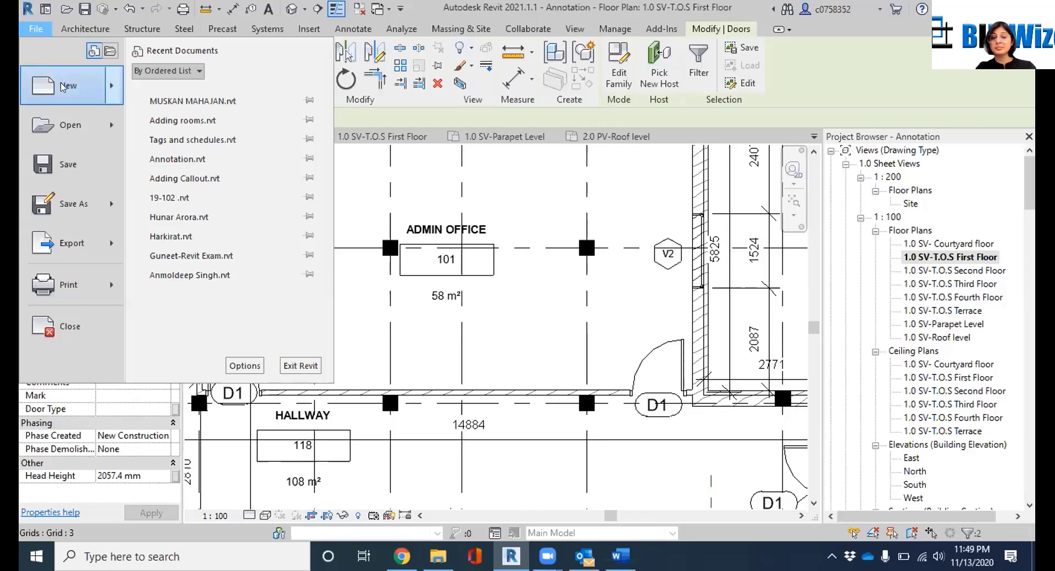
mouse_move(63, 84)
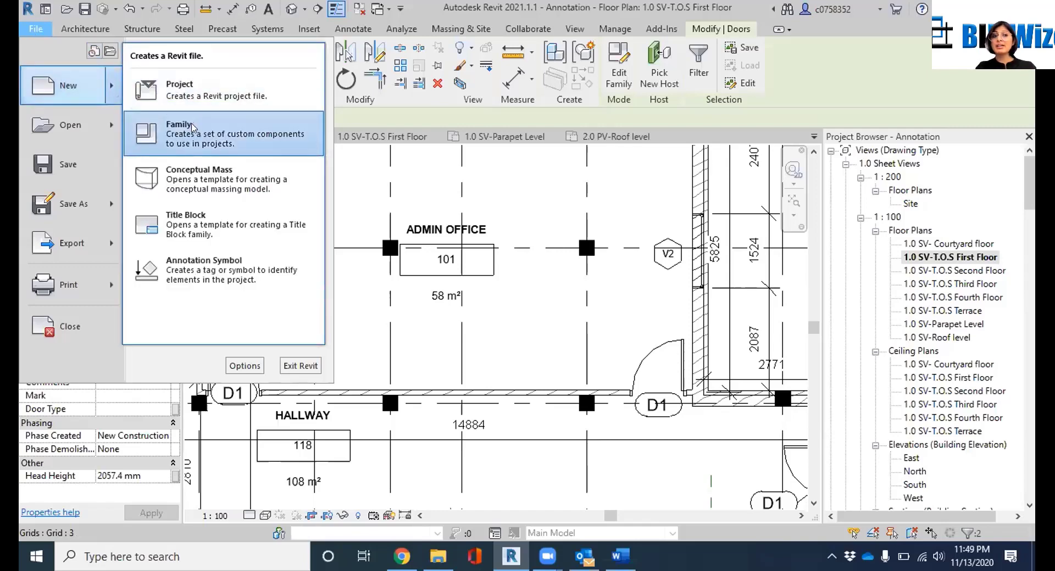
left_click(191, 128)
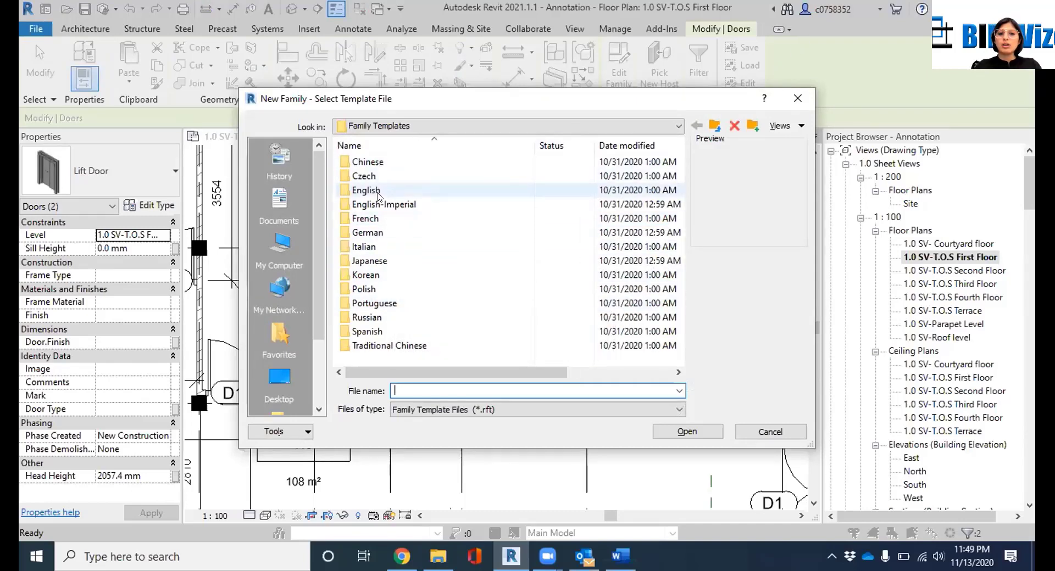
double_click(378, 194)
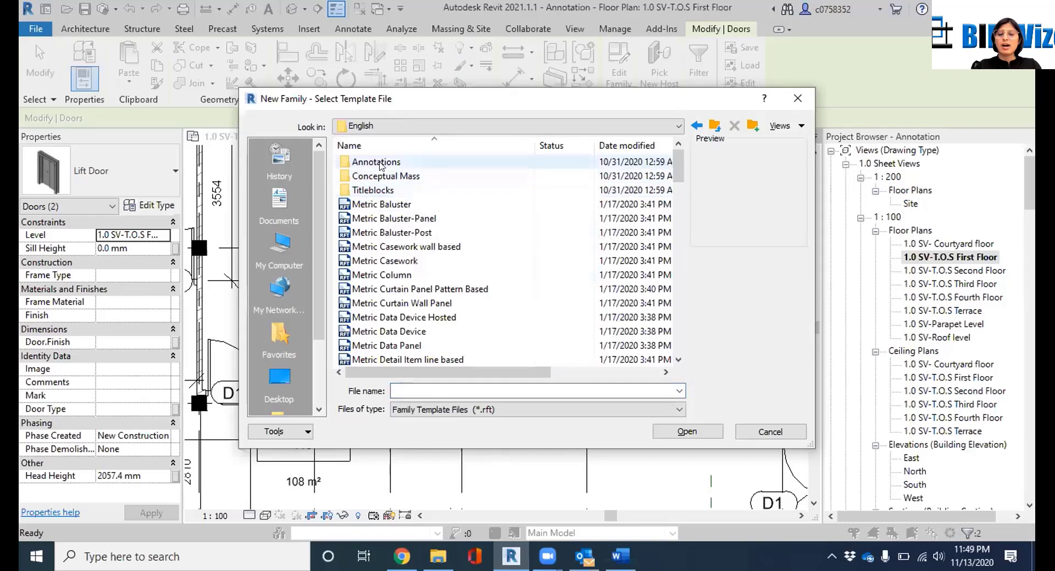
double_click(380, 163)
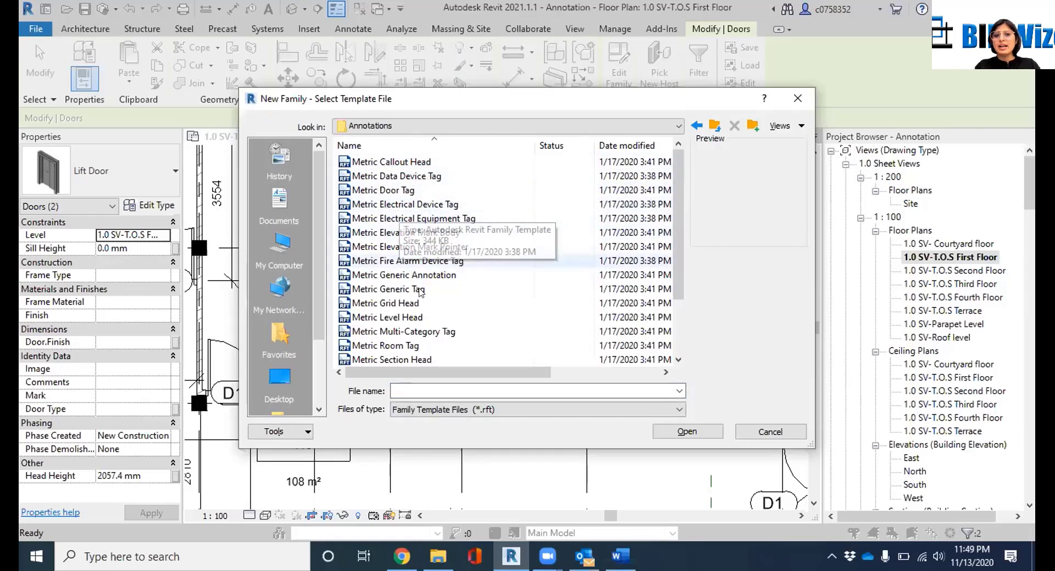
left_click(450, 331)
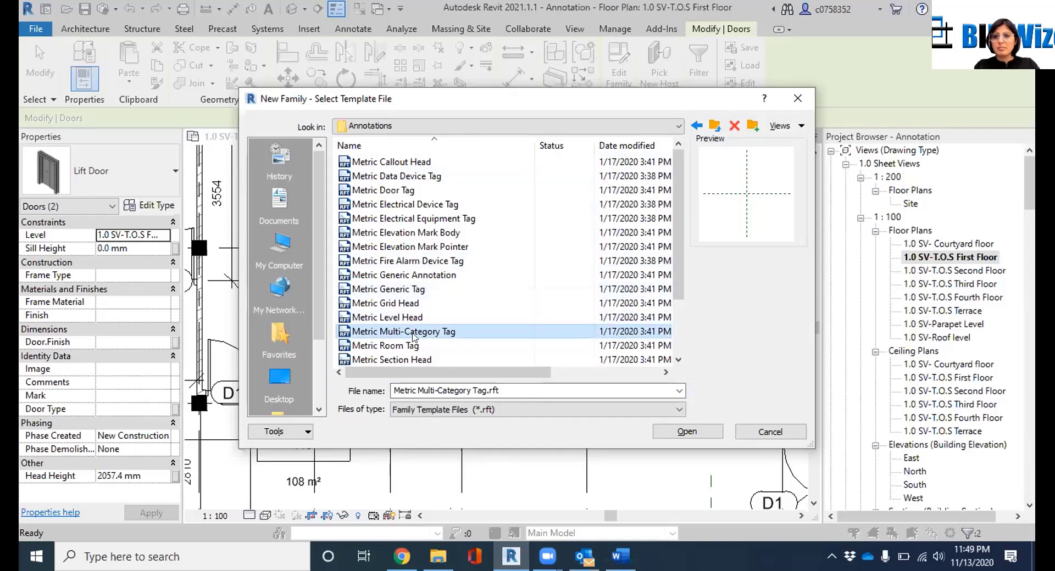
left_click(688, 431)
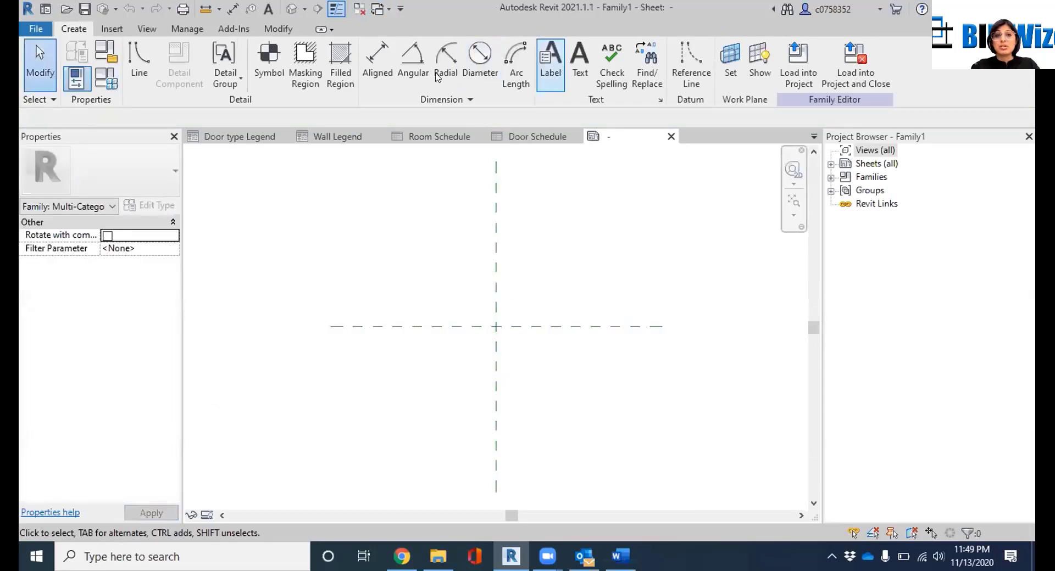
Draw a circle with a radius of about 100 centred on the intersection of the reference planes
left_click(141, 55)
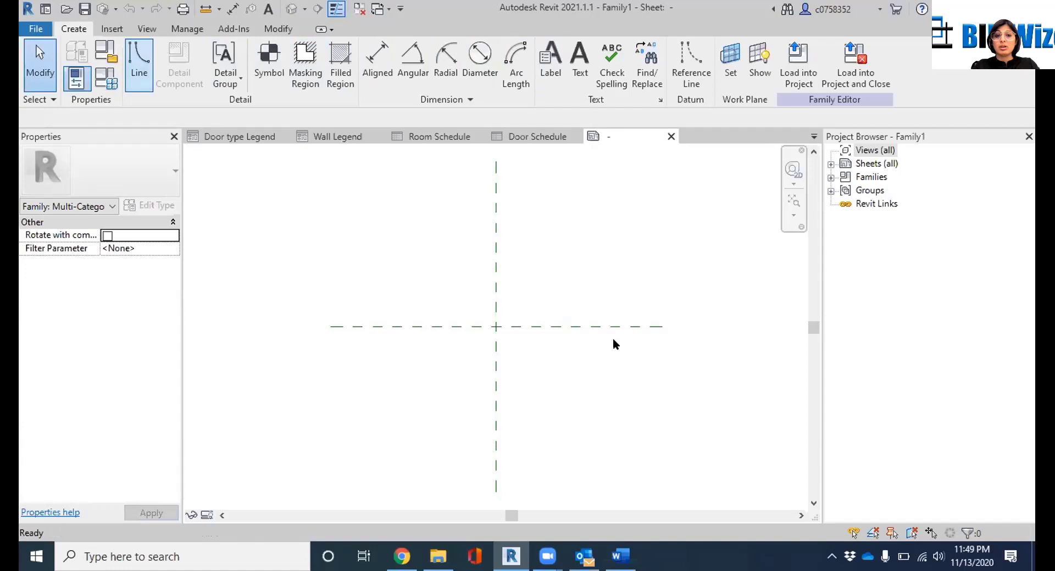
left_click(496, 326)
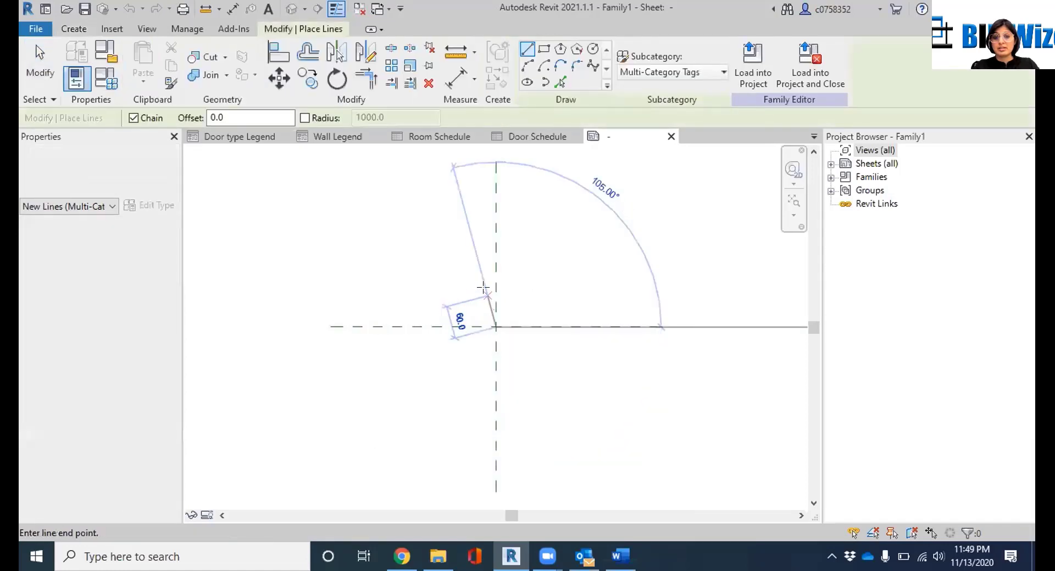
left_click(593, 49)
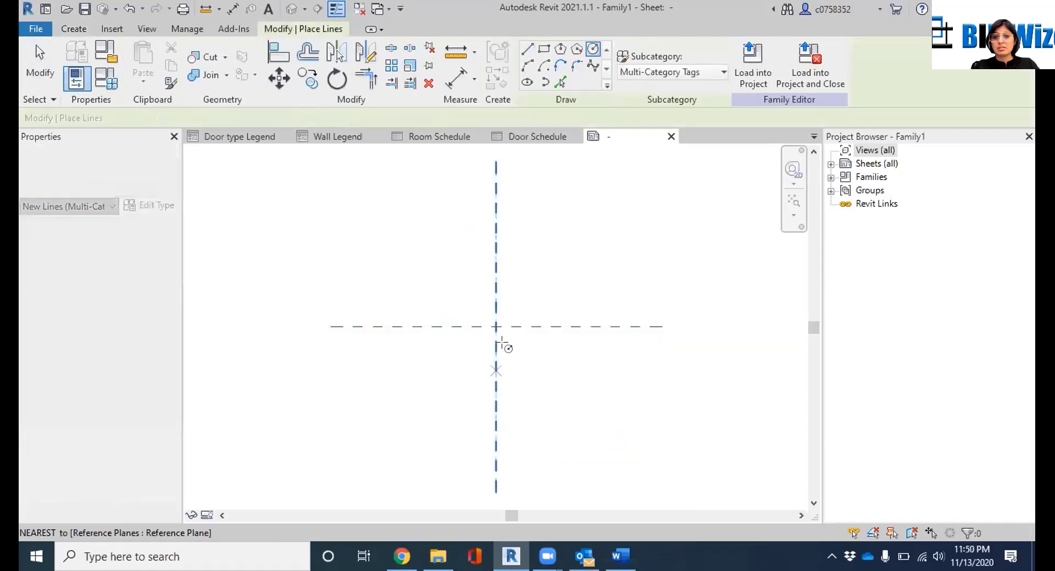
left_click(495, 327)
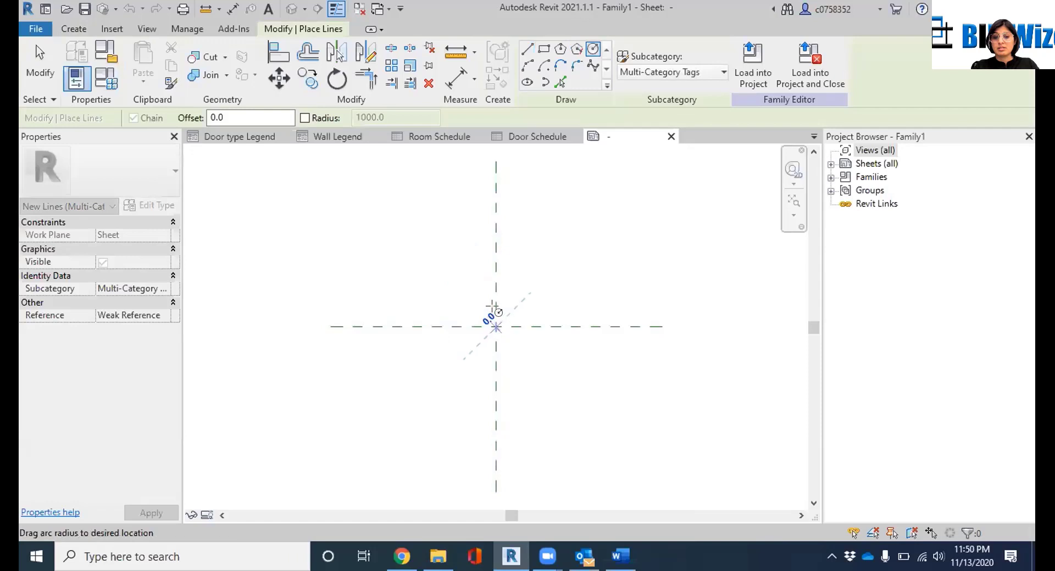
left_click(496, 272)
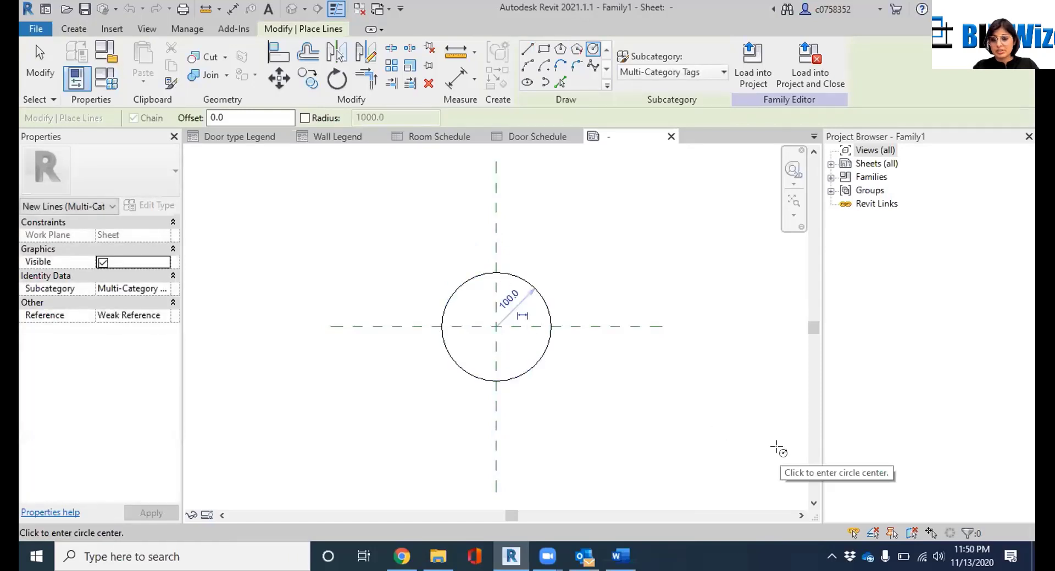
key("Escape")
key("Escape")
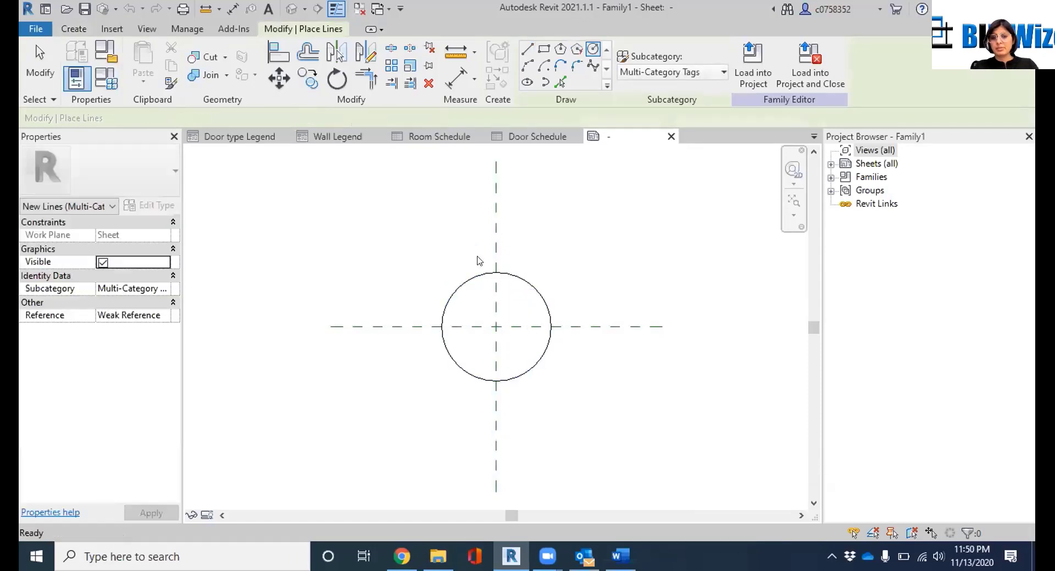
left_click(496, 248)
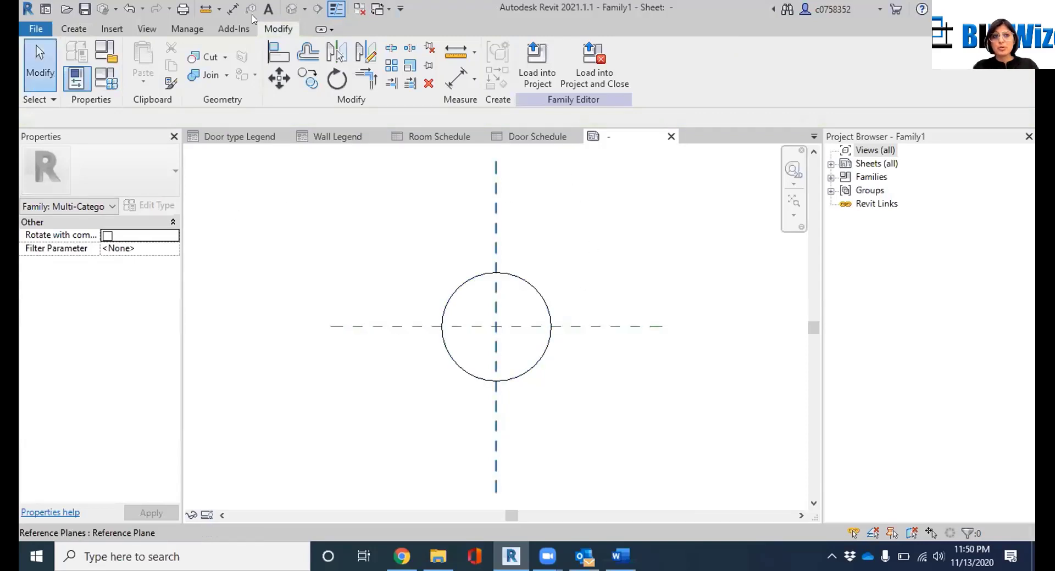
Place a label showing the Type Mark parameter inside the upper-left part of the circle
left_click(73, 28)
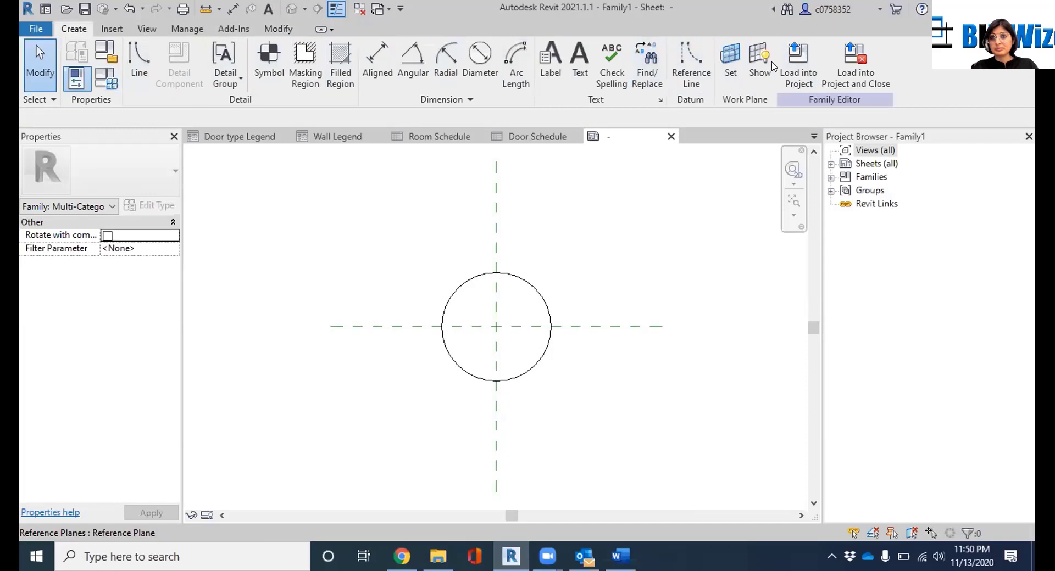
left_click(551, 61)
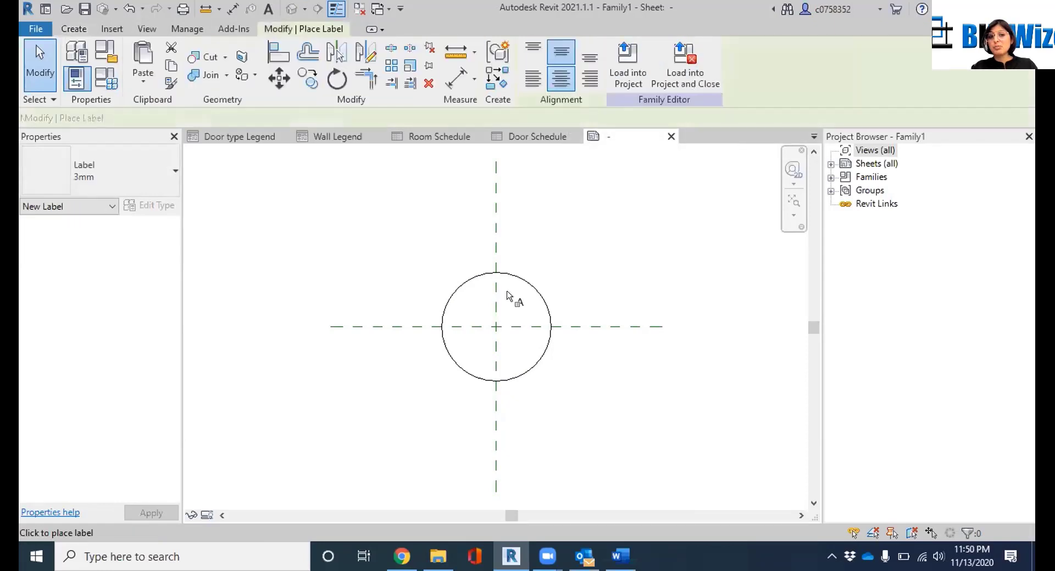
left_click(467, 304)
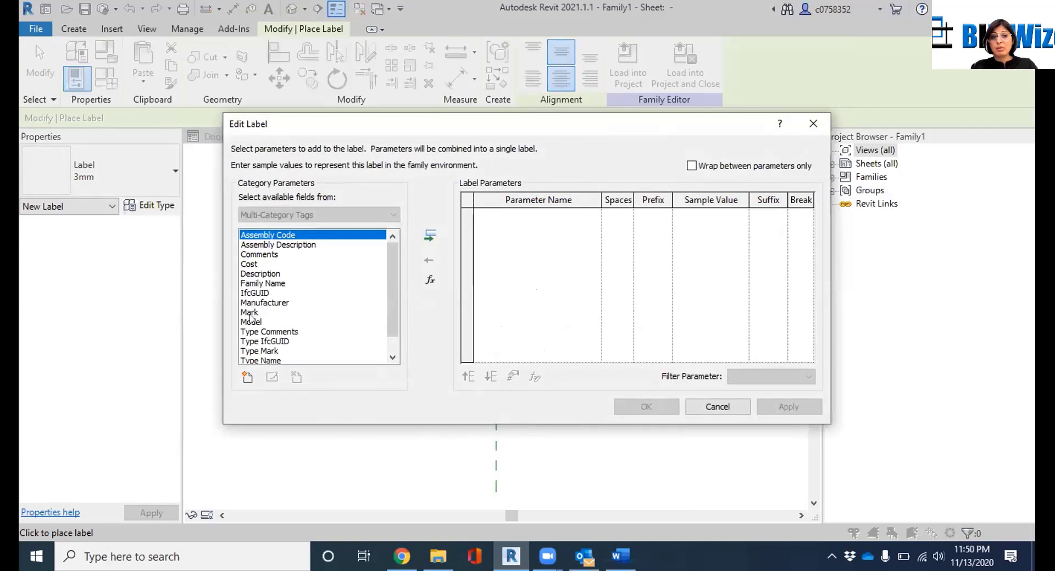
left_click(258, 350)
left_click(431, 236)
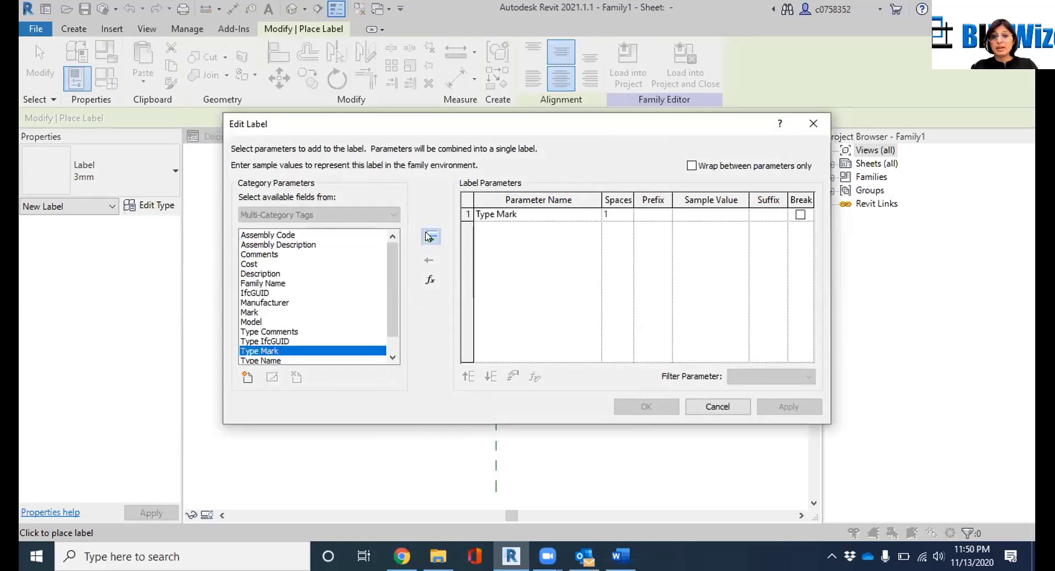
left_click(789, 407)
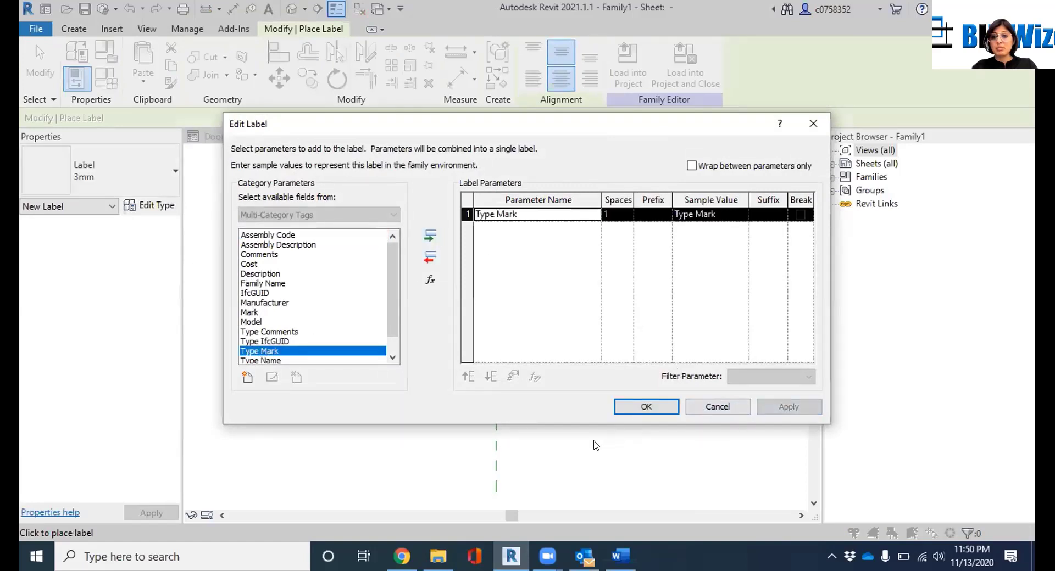
left_click(647, 407)
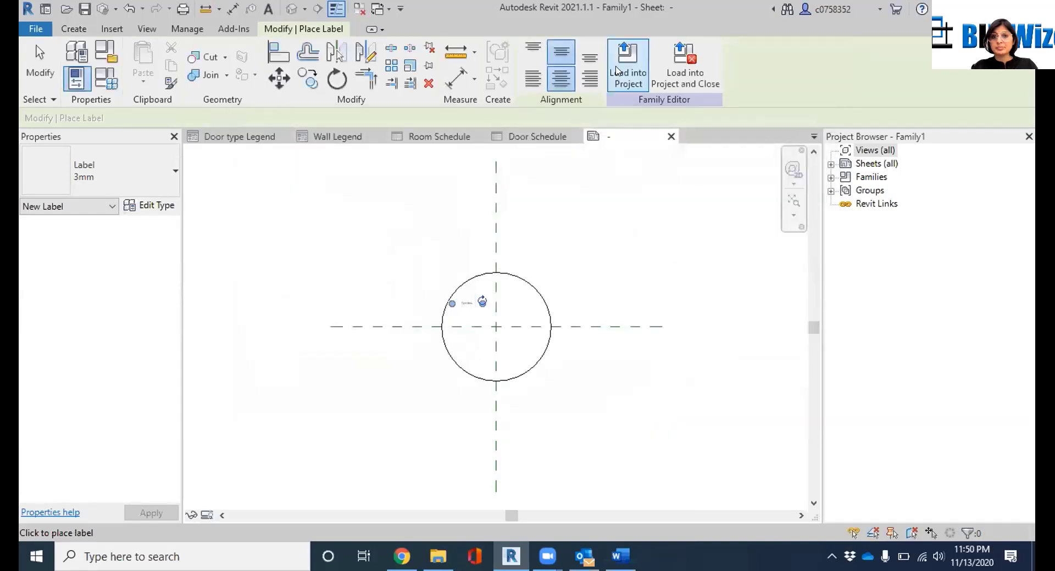
Load the multi-category tag family into the Annotation.rvt project
left_click(629, 67)
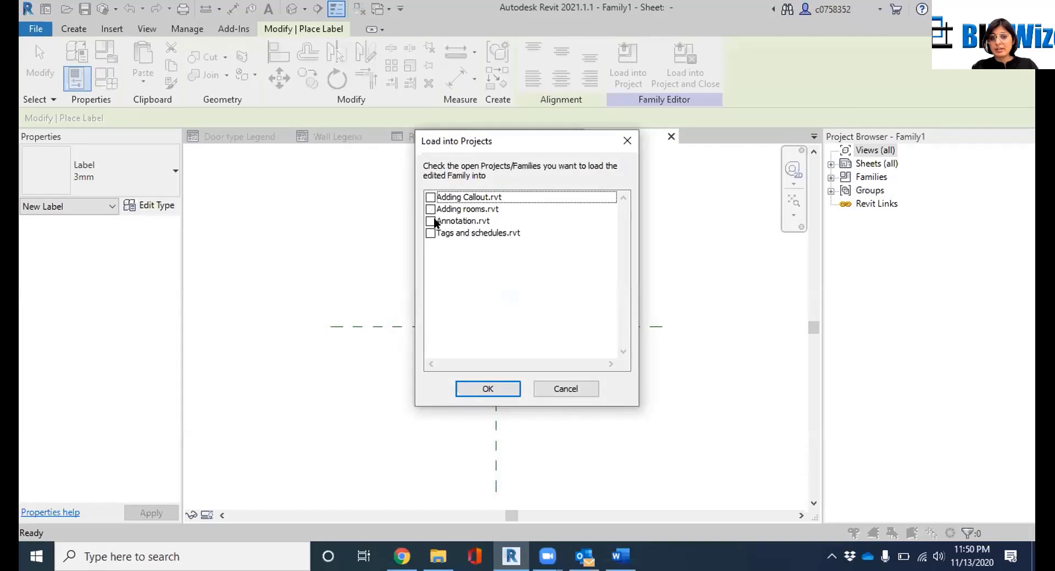
left_click(430, 222)
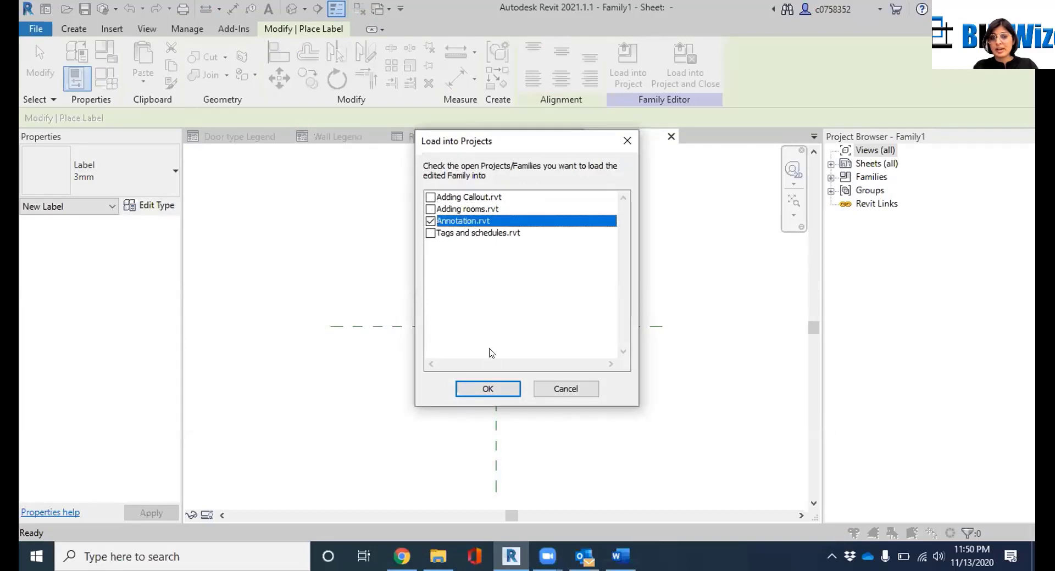
left_click(488, 389)
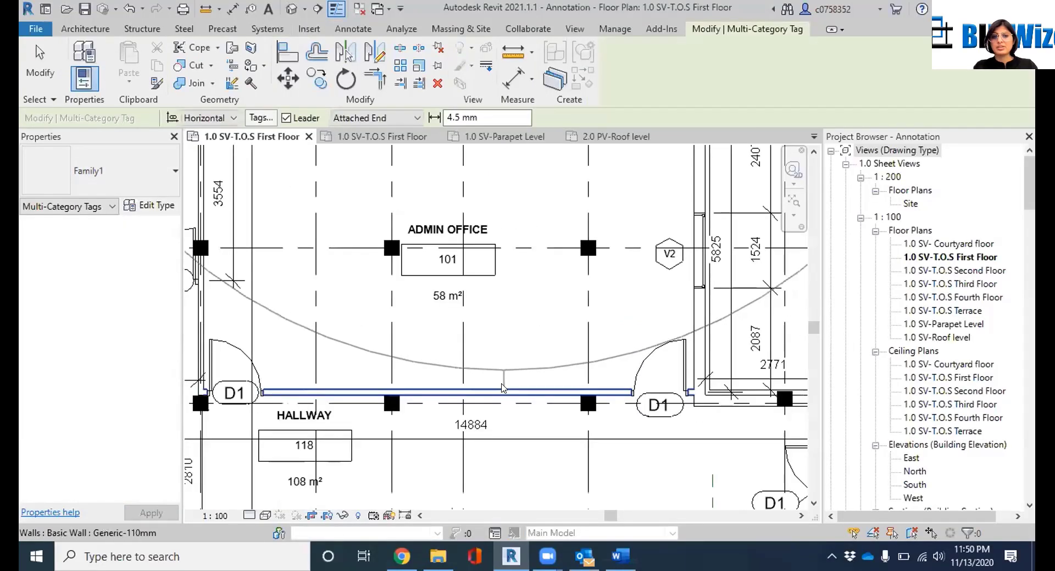
Place the loaded multi-category tag on the Admin Office–Hallway wall, an Admin Office window on grid A, and the wall along grid D
scroll(498, 387, "down", 5)
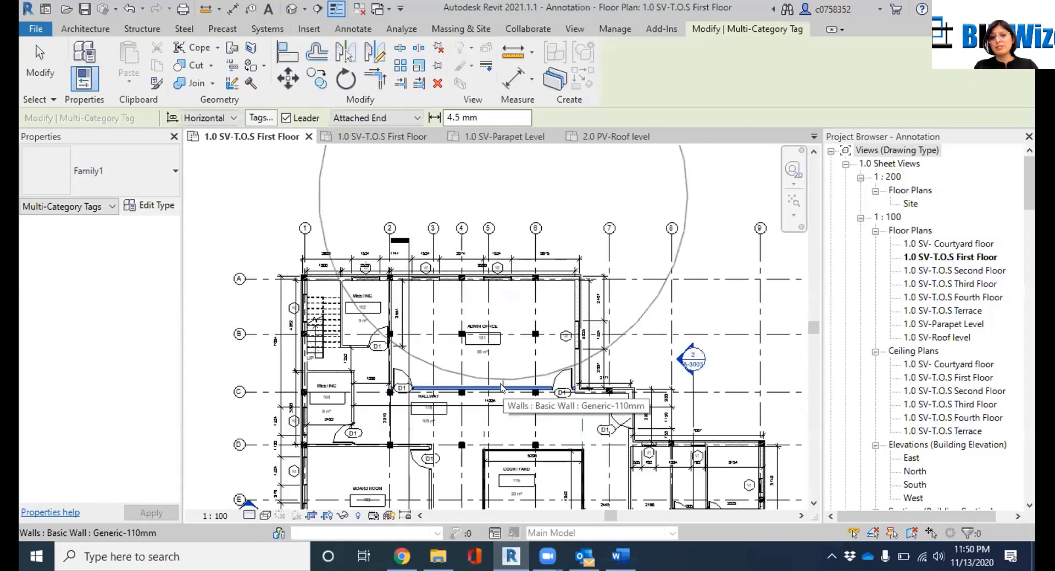
left_click(501, 388)
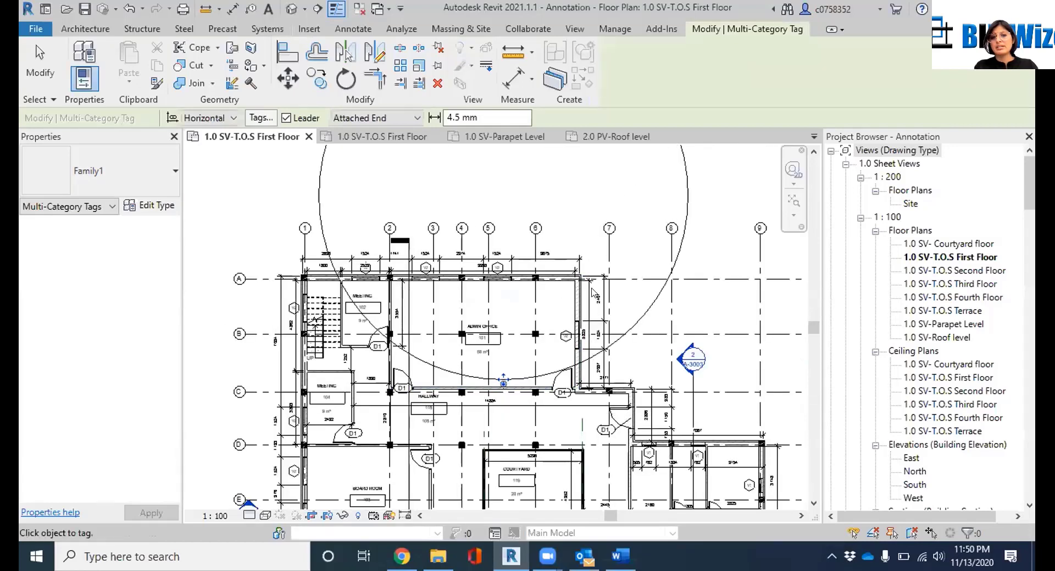
scroll(582, 296, "up", 2)
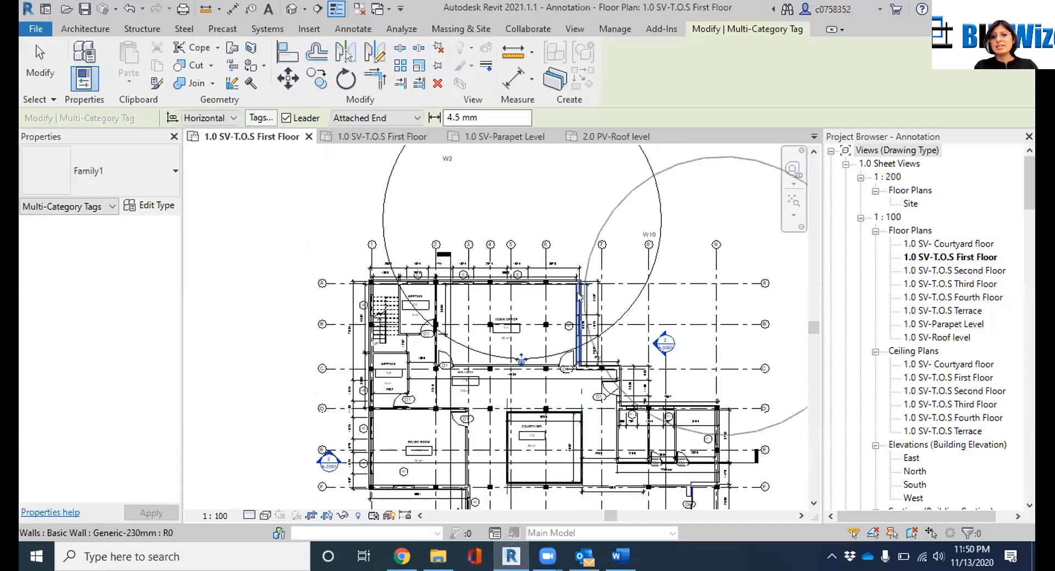
scroll(525, 277, "up", 2)
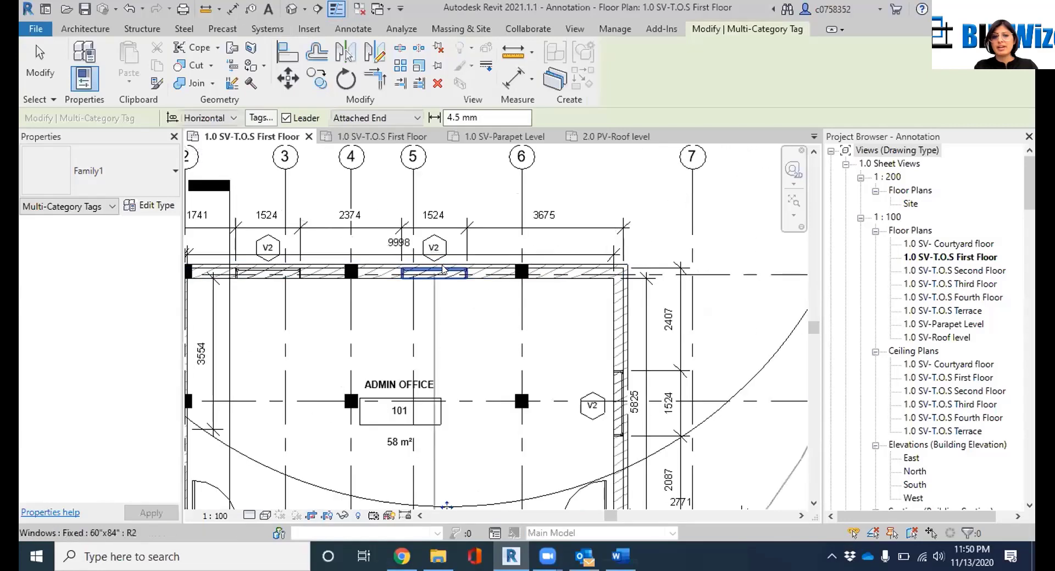
scroll(443, 269, "down", 4)
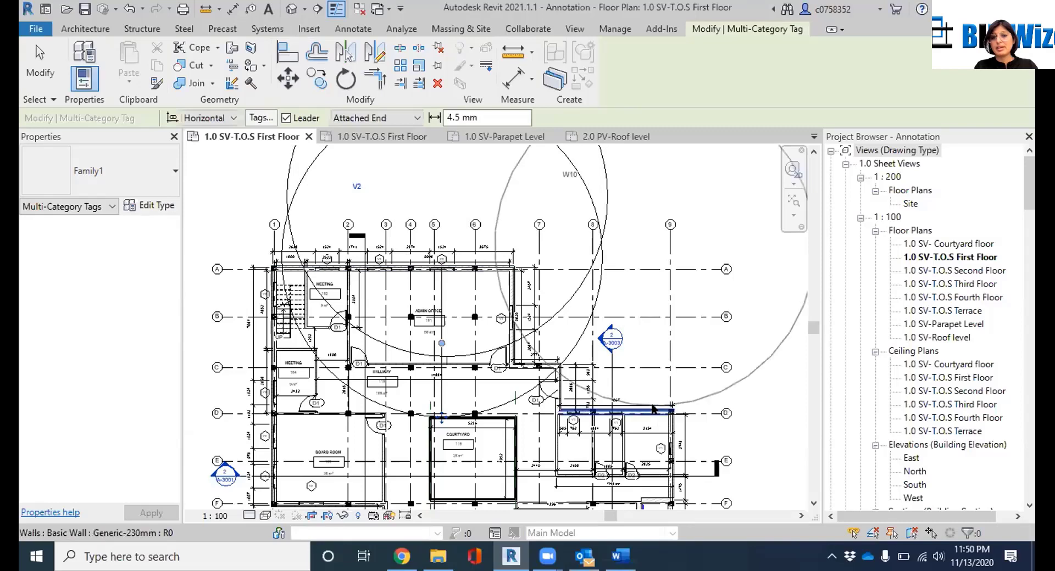
scroll(396, 272, "down", 3)
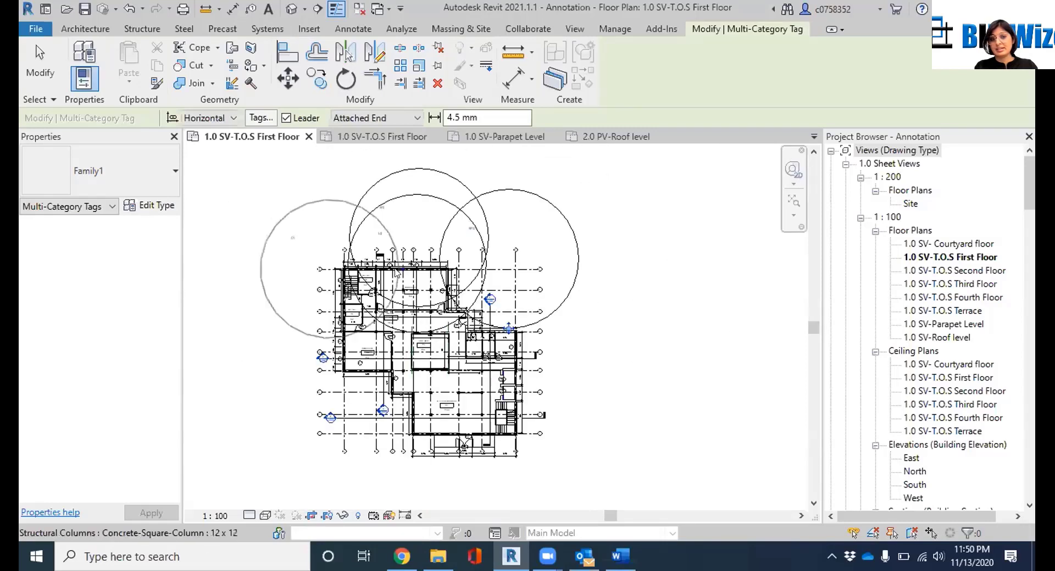
scroll(409, 197, "up", 5)
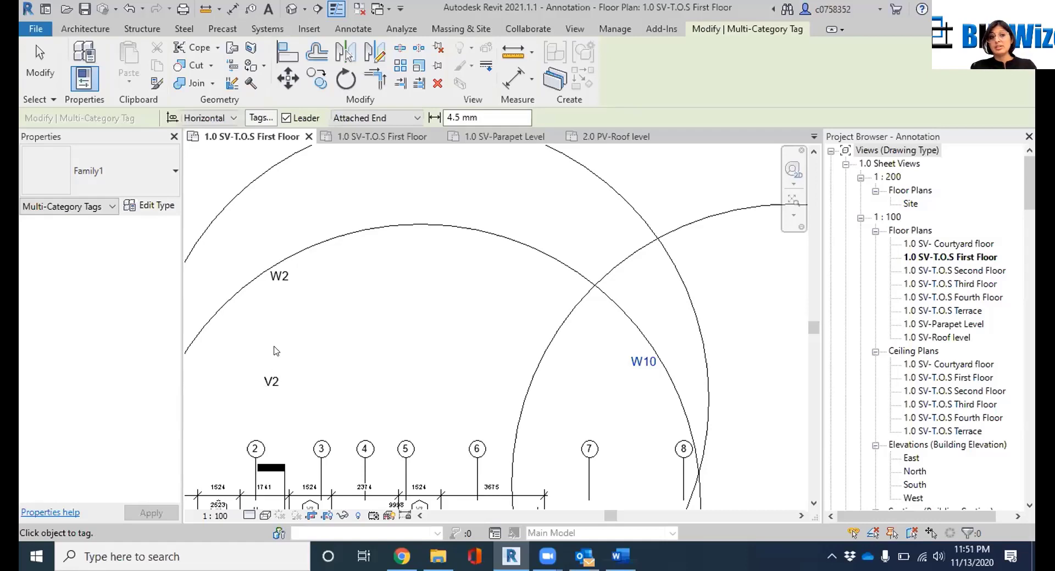
scroll(276, 351, "down", 2)
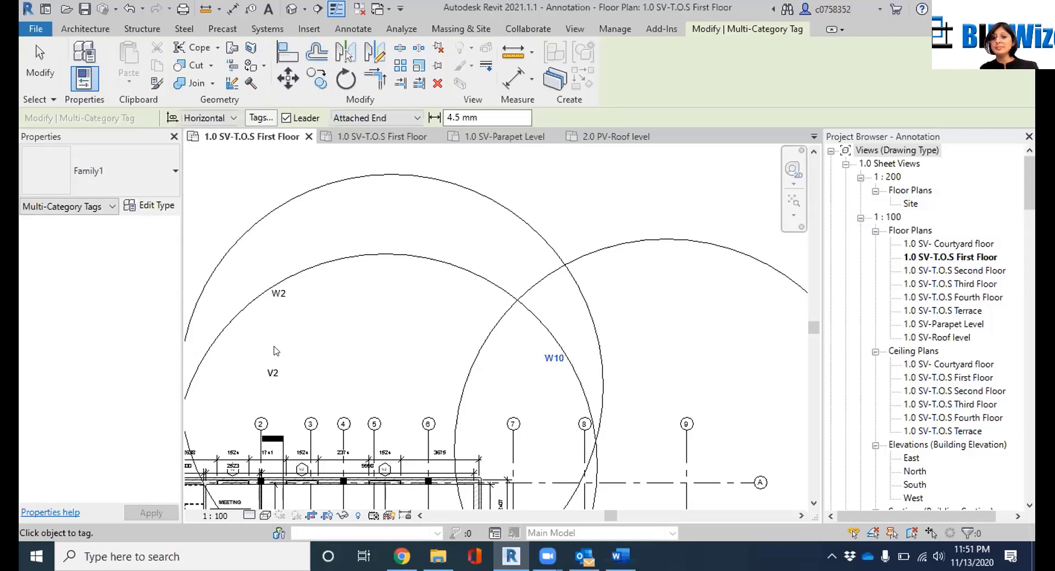
key("Escape")
key("Escape")
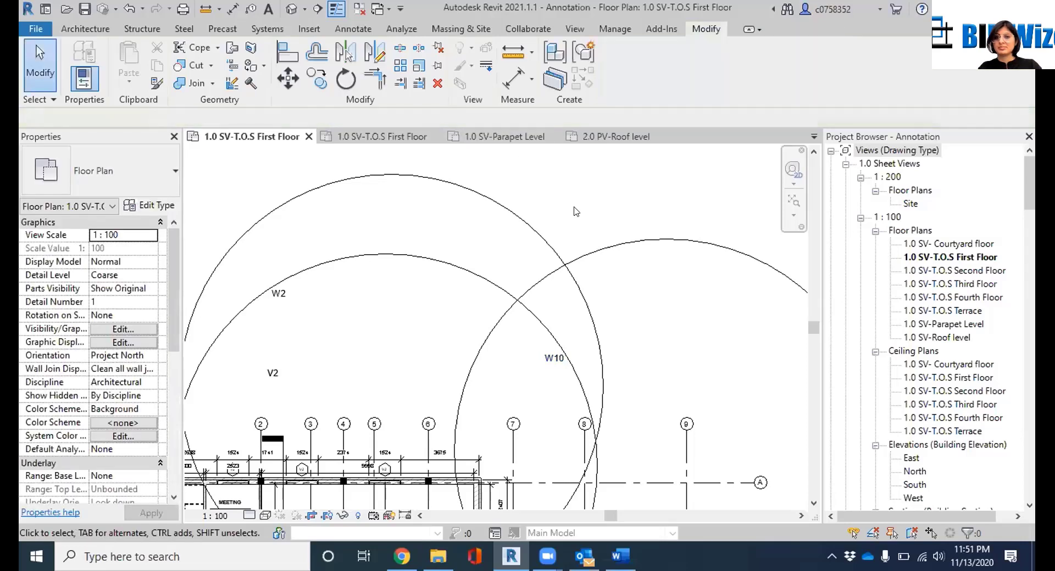
Delete the three oversized circular multi-category tags from the first floor plan
scroll(579, 223, "down", 2)
left_click(578, 233)
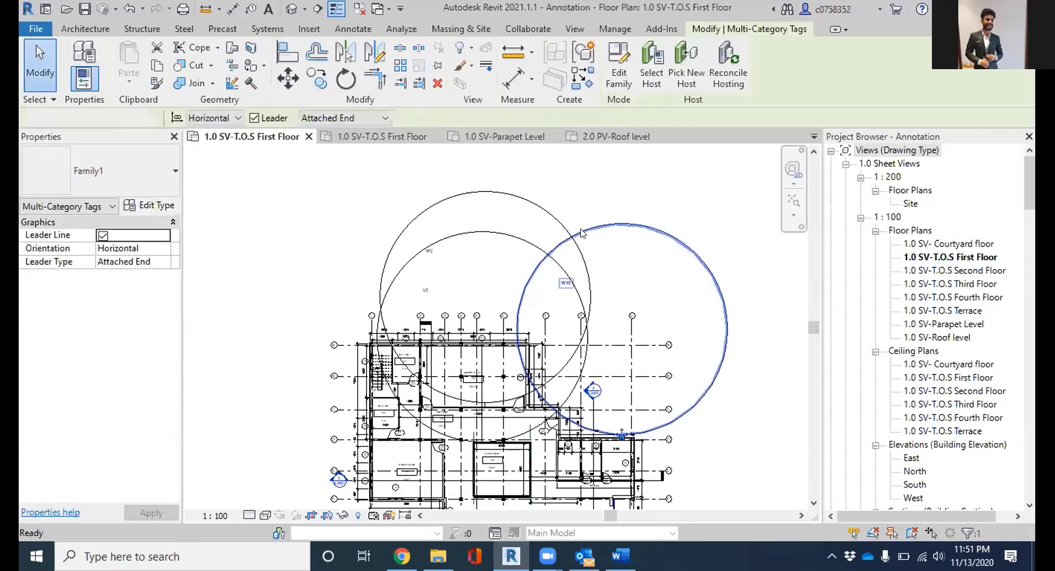
key("Delete")
left_click(579, 235)
key("Delete")
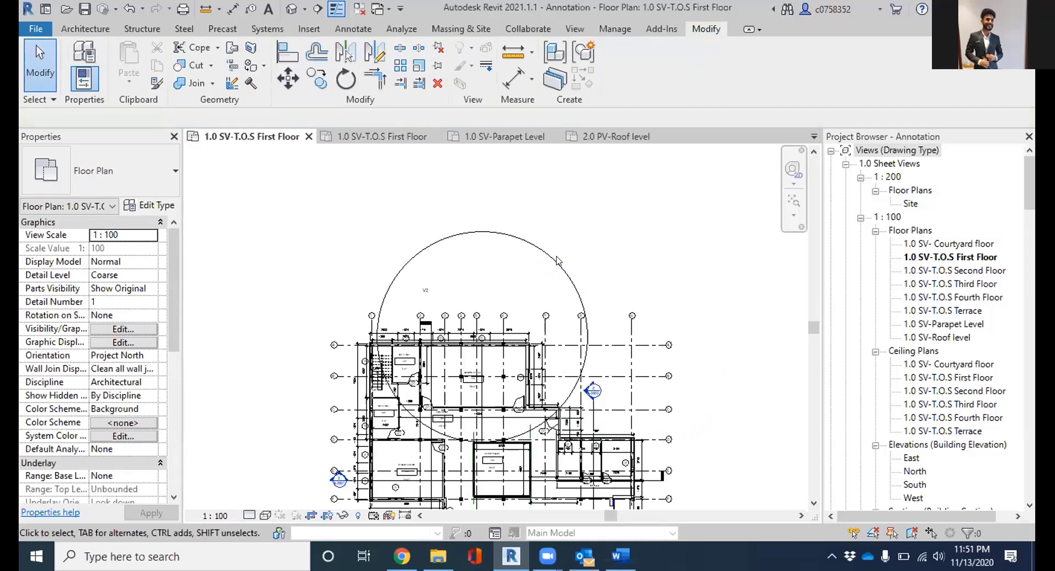
left_click(558, 261)
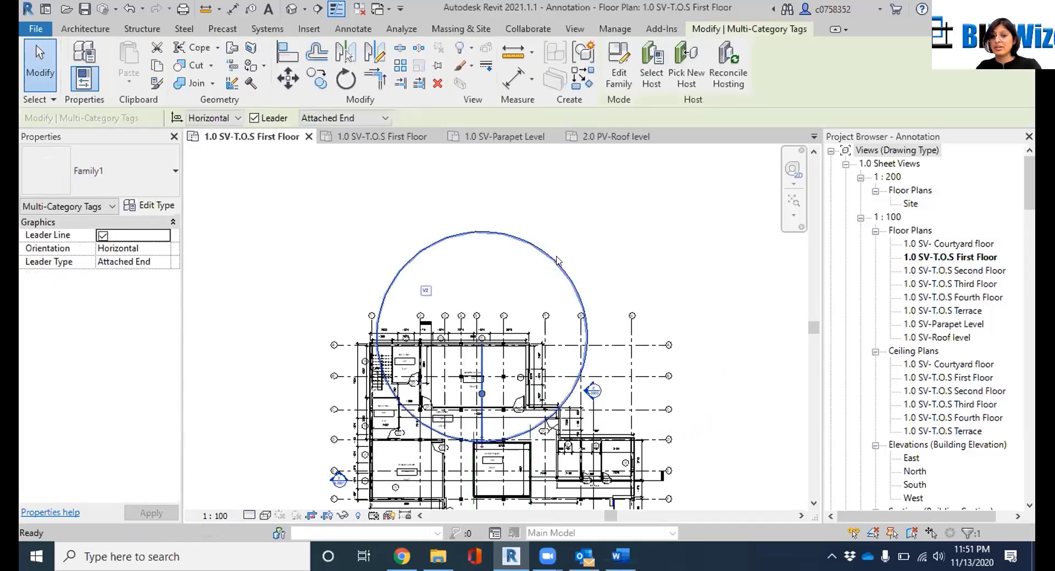
key("Delete")
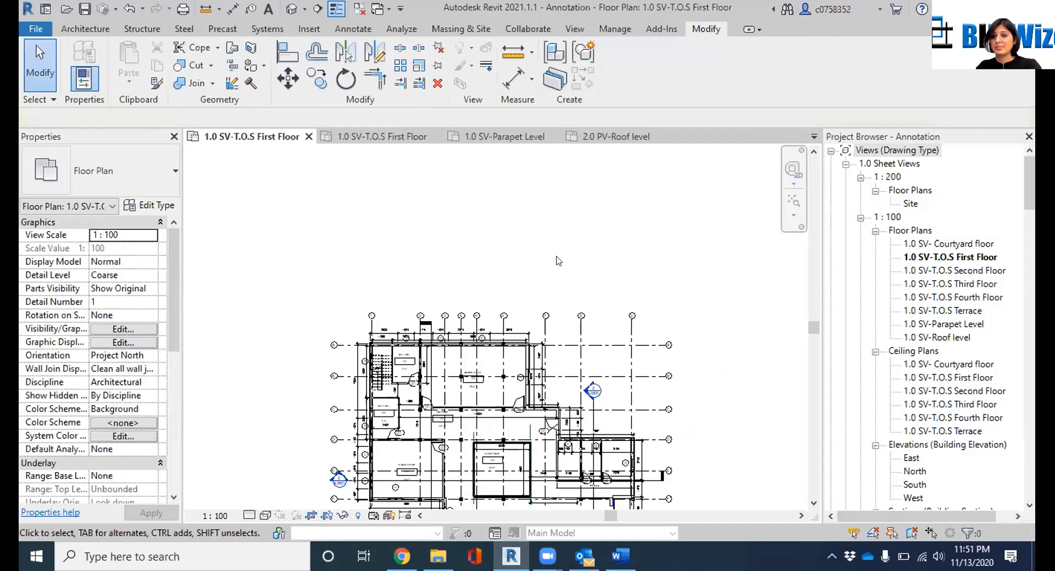
key("d")
key("e")
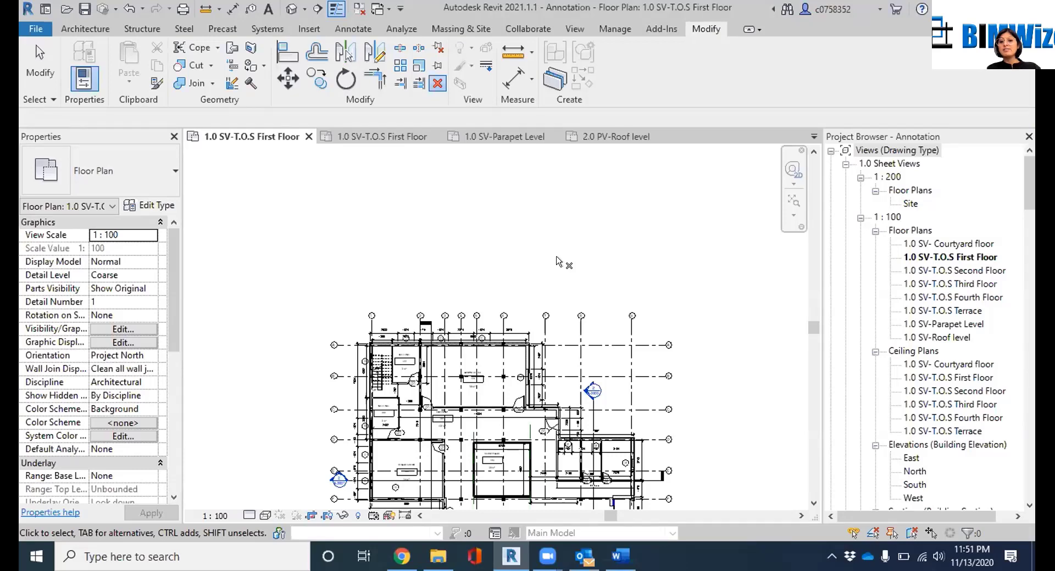
key("Escape")
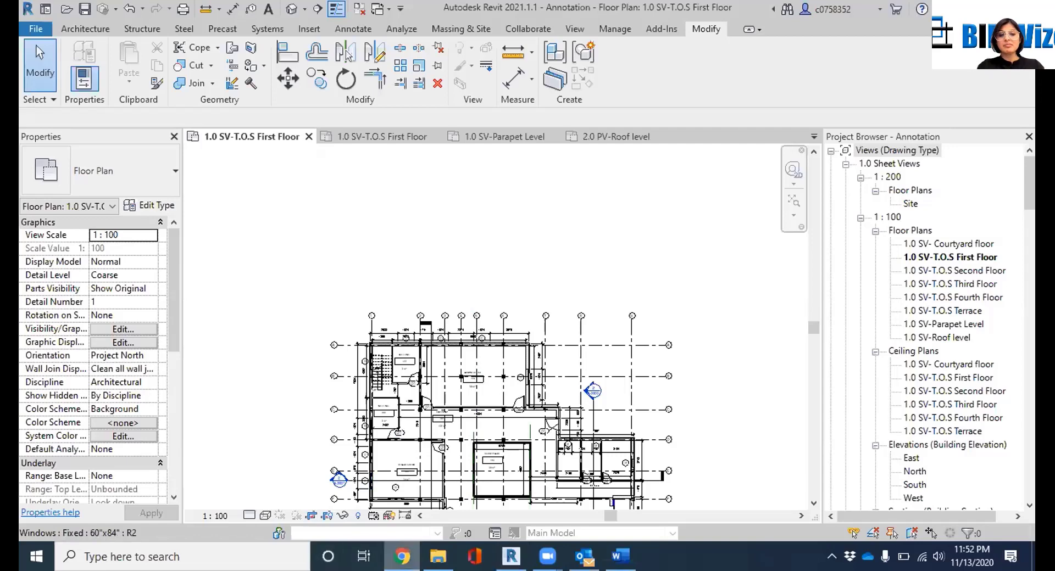
Switch to Chrome and open YouTube in a new tab
left_click(402, 557)
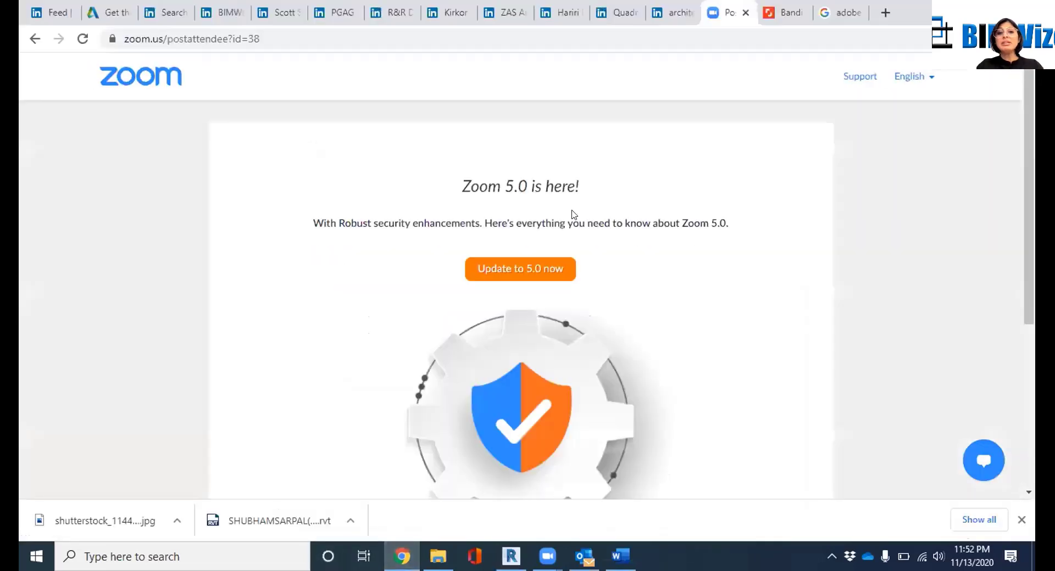
left_click(884, 13)
type("y")
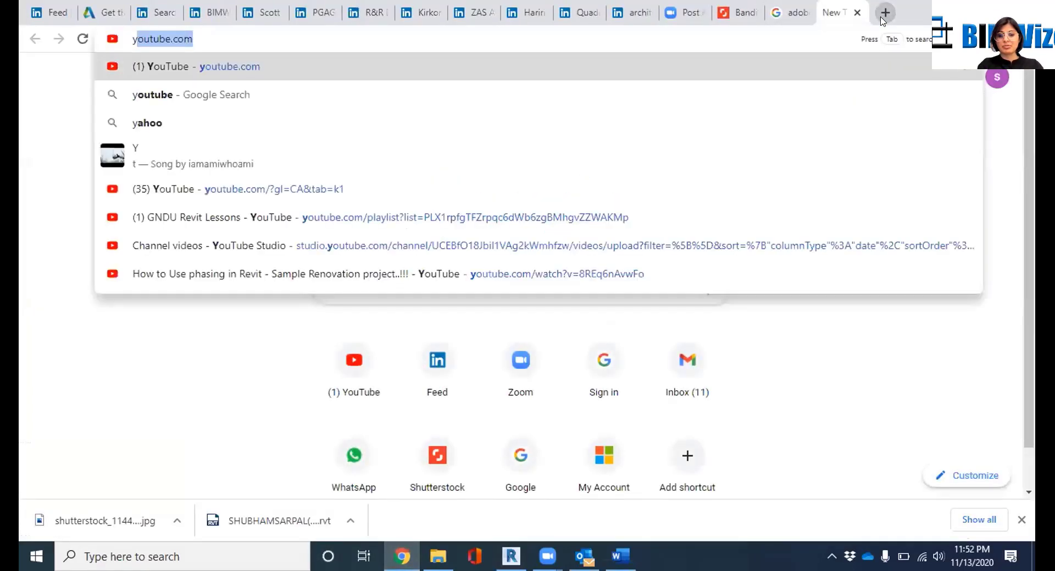
left_click(382, 344)
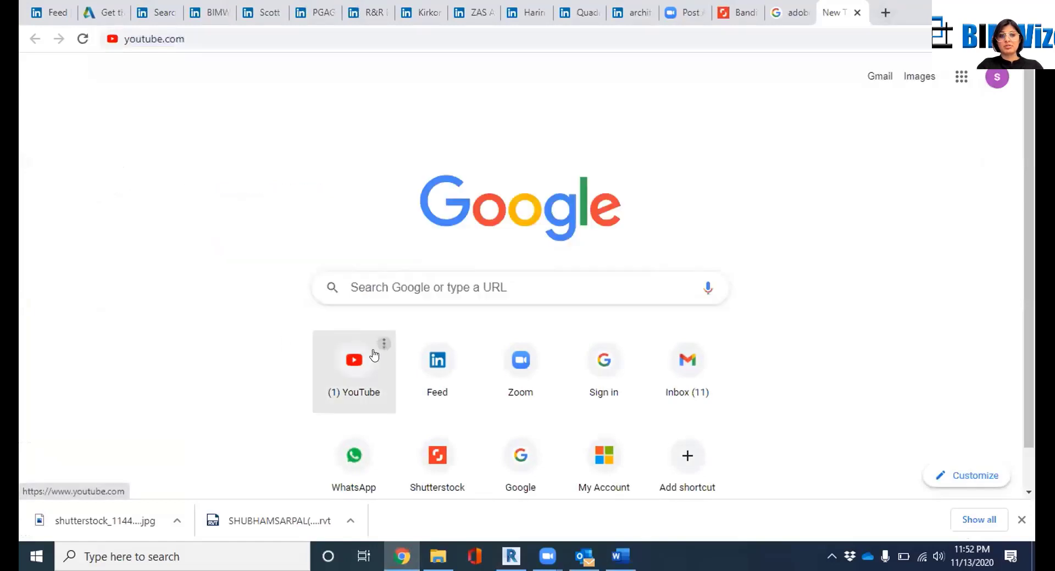
left_click(132, 357)
left_click(333, 364)
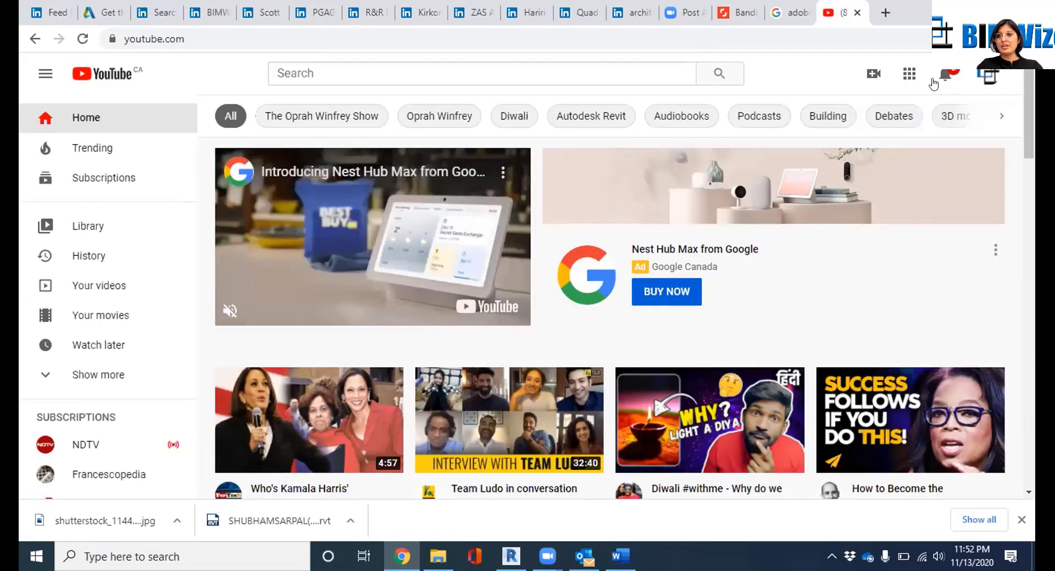
Open the signed-in account's BIMWize channel and examine its Discussion page
left_click(987, 75)
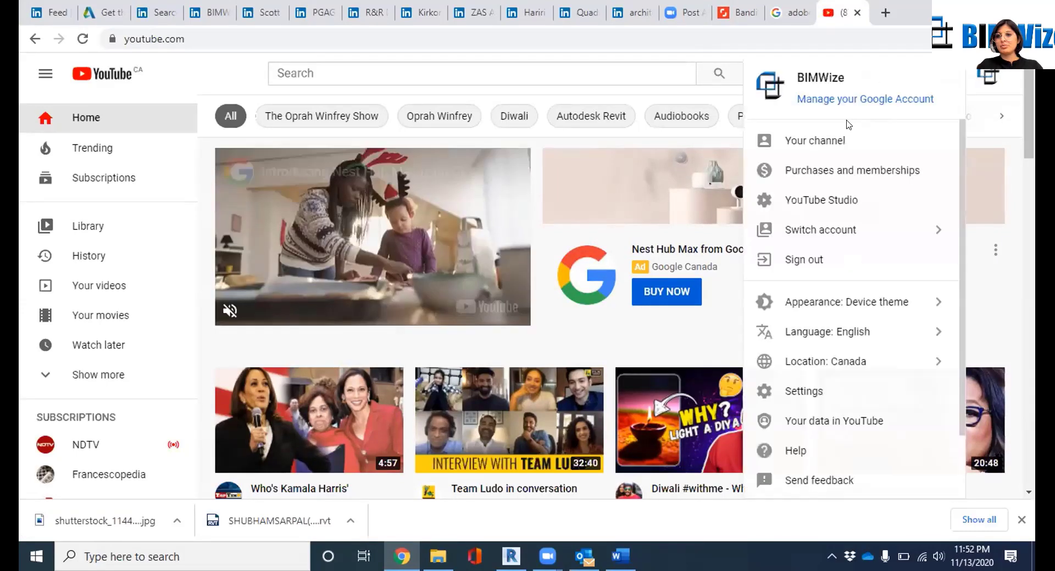
left_click(805, 140)
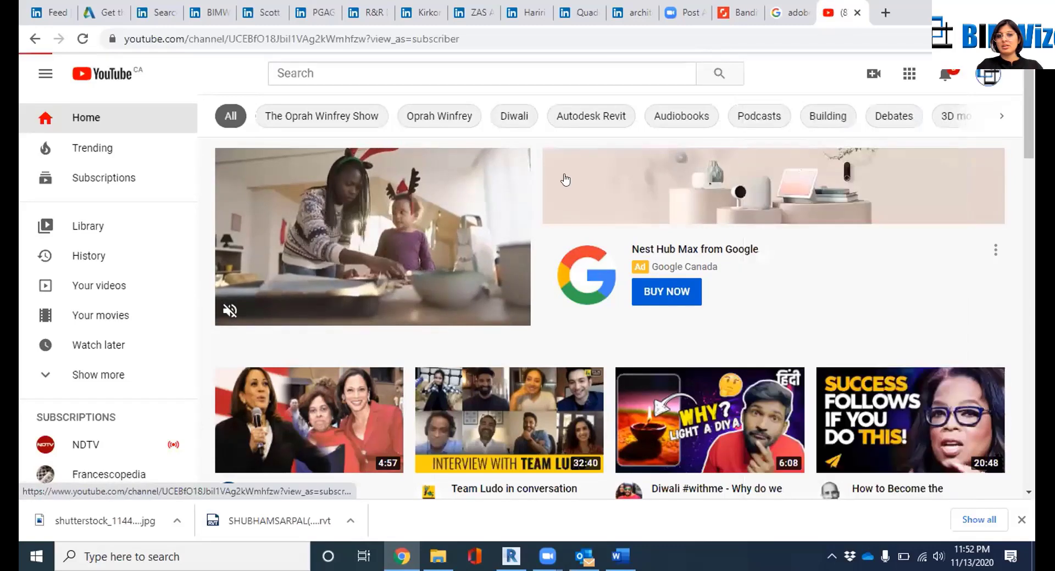
scroll(332, 214, "down", 3)
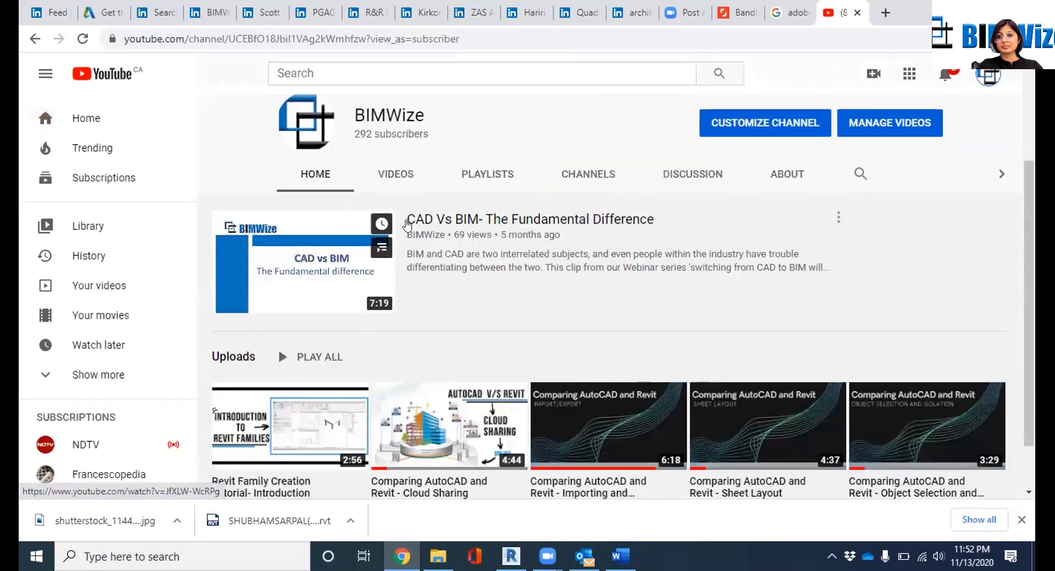
left_click(706, 175)
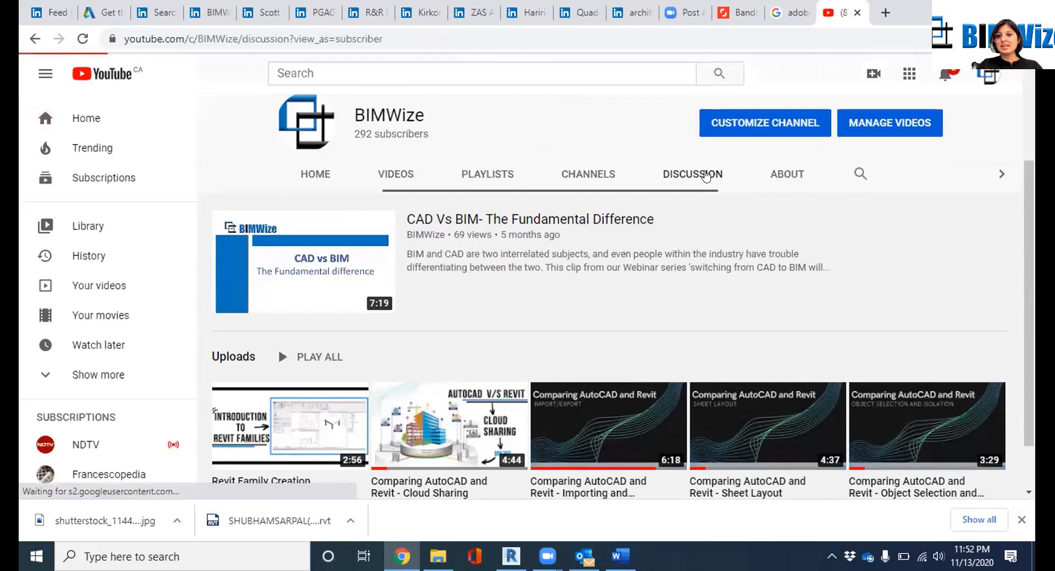
scroll(260, 388, "down", 1)
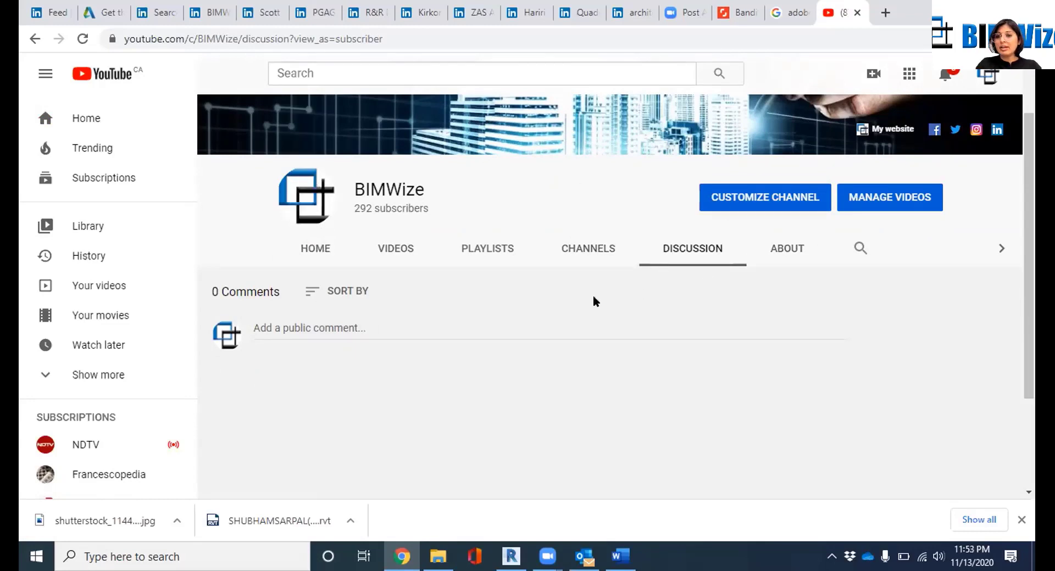
Return to the channel's Home page and look through its featured video and uploads
left_click(313, 257)
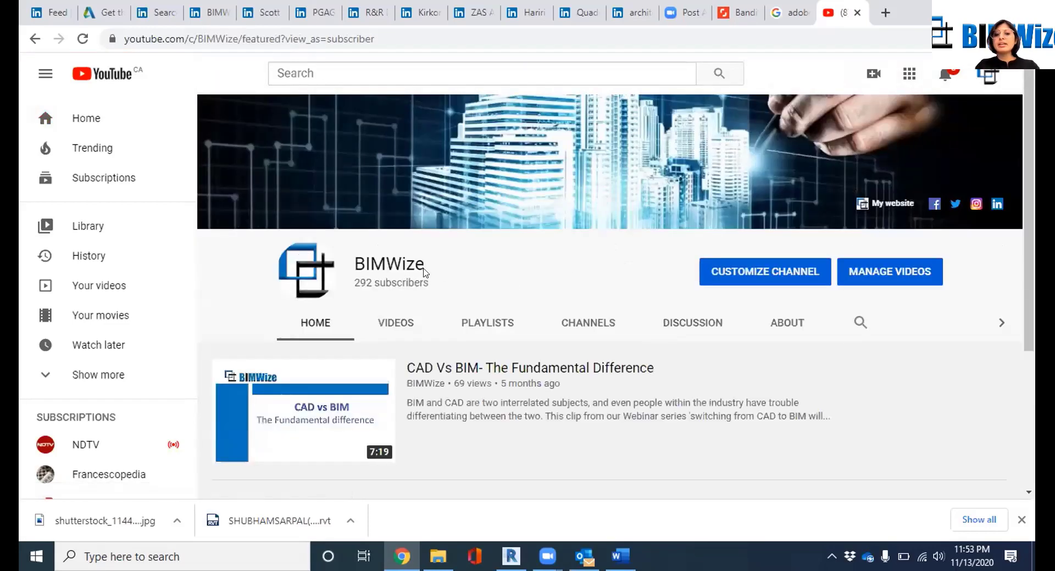
scroll(550, 308, "down", 4)
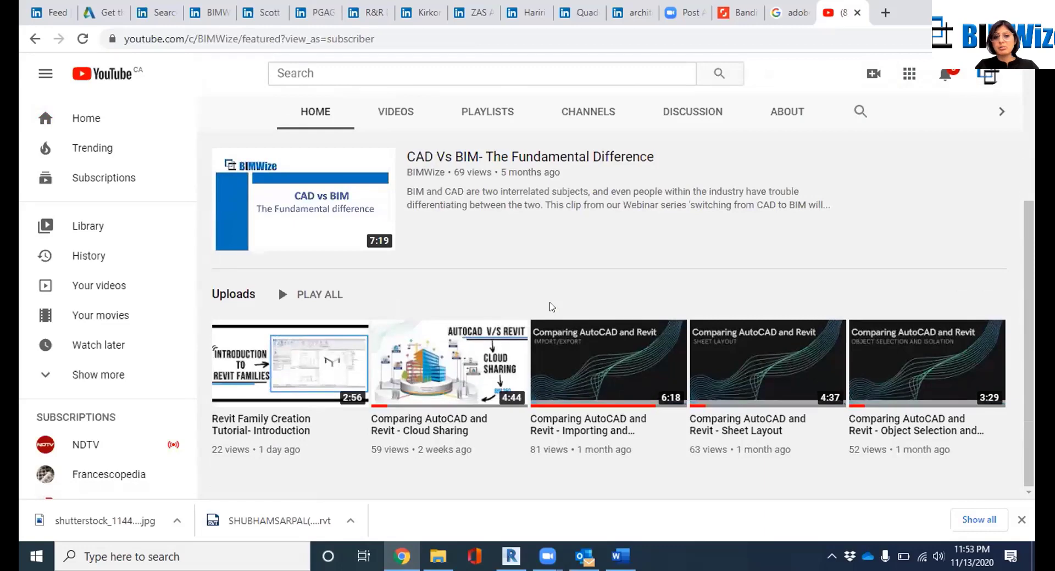
scroll(997, 104, "up", 1)
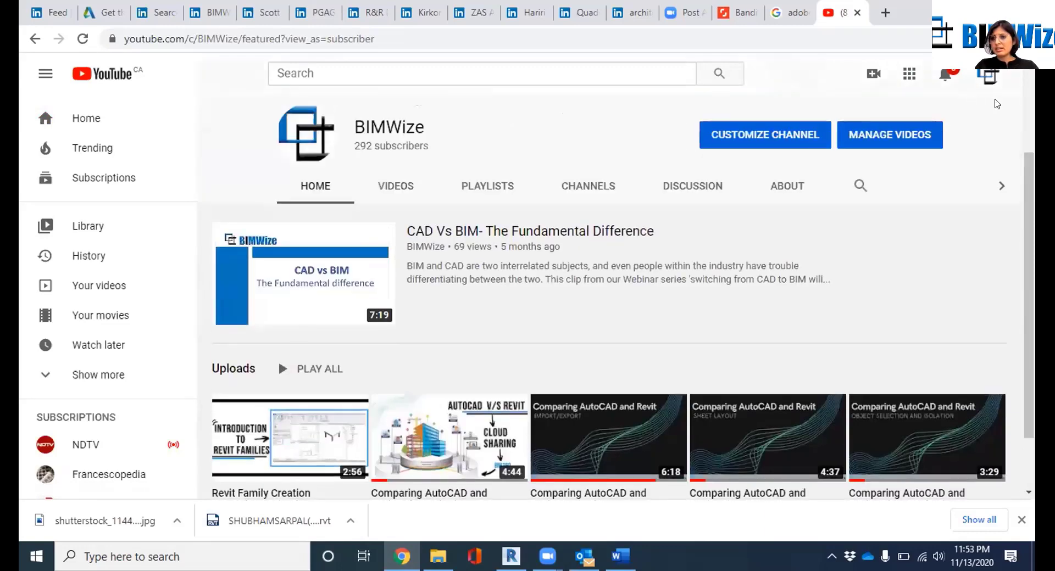
Open the channel's video management page in YouTube Studio, dismissing the survey invitation, and look through the uploaded videos
left_click(910, 141)
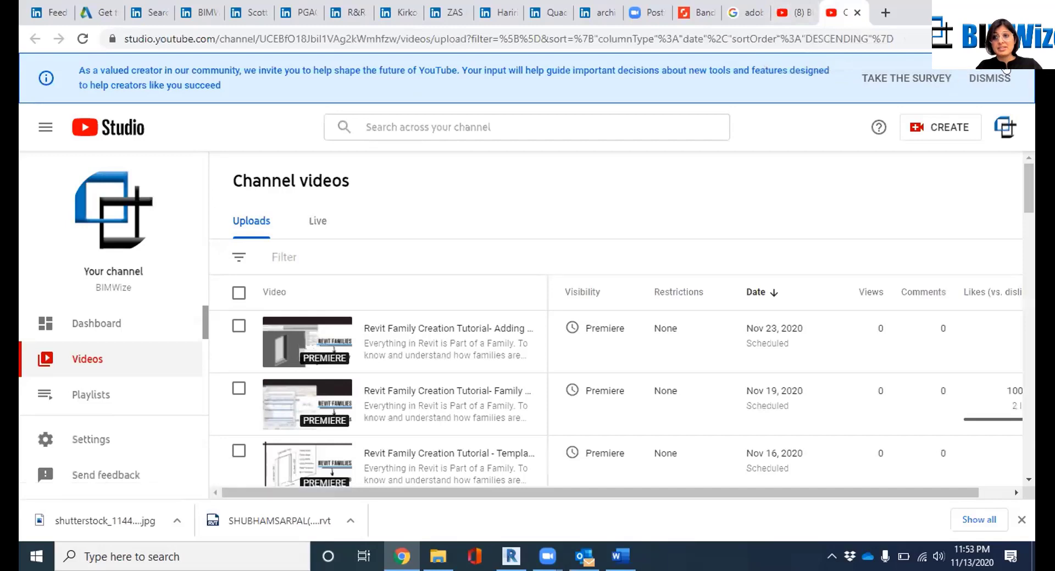
left_click(1001, 76)
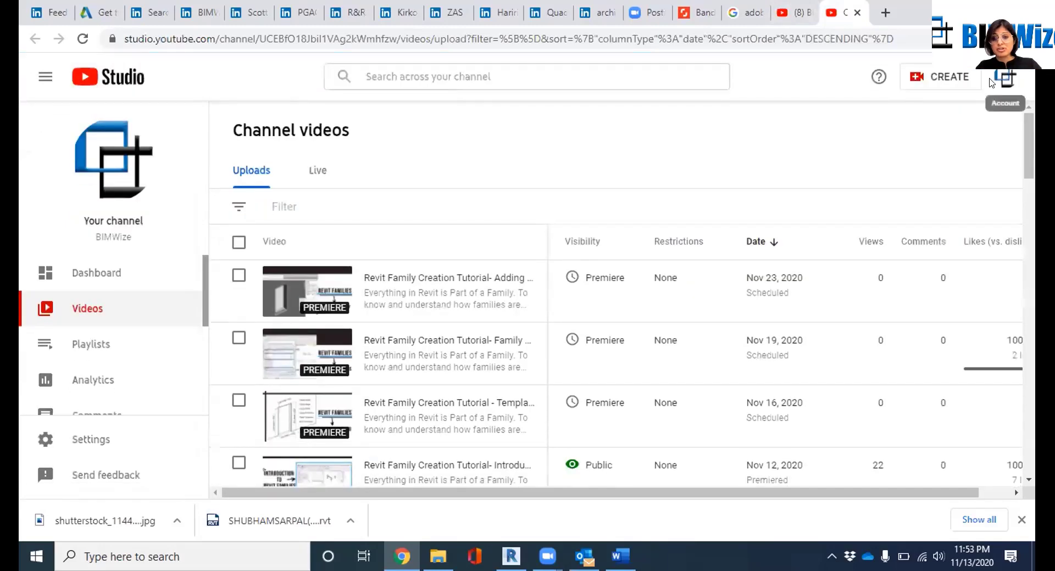
scroll(532, 360, "down", 3)
scroll(492, 257, "up", 3)
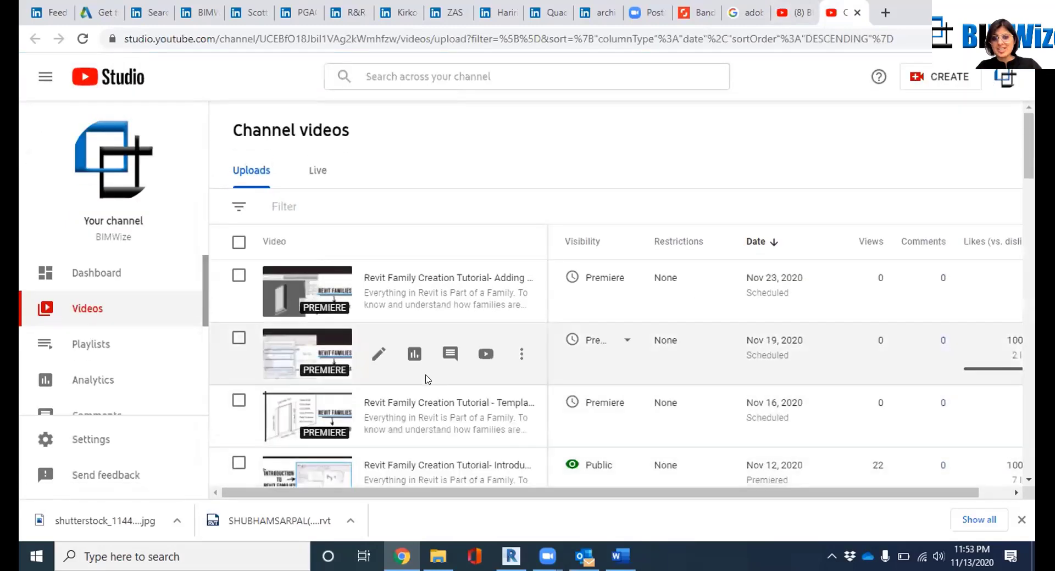
scroll(427, 379, "down", 2)
scroll(430, 379, "up", 1)
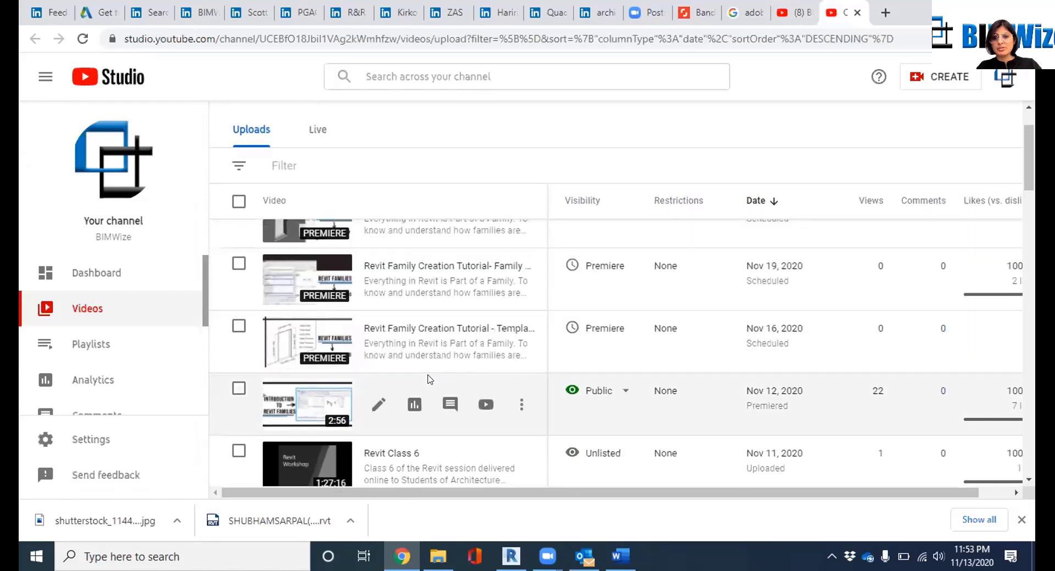
scroll(451, 379, "up", 2)
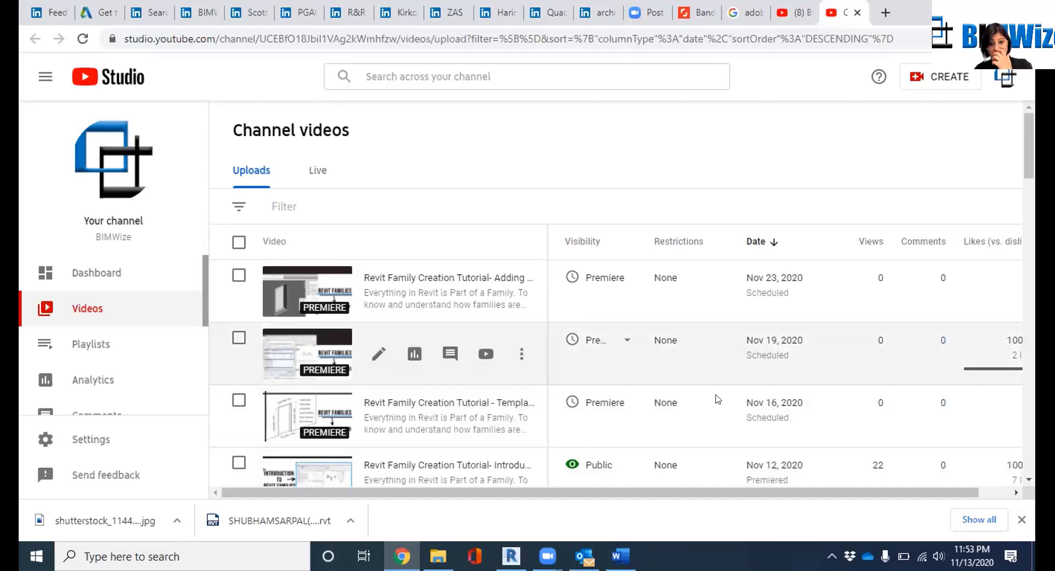
Look through the uploaded channel videos and view the details page of the Family Parameters tutorial, returning to the video list
scroll(486, 429, "down", 1)
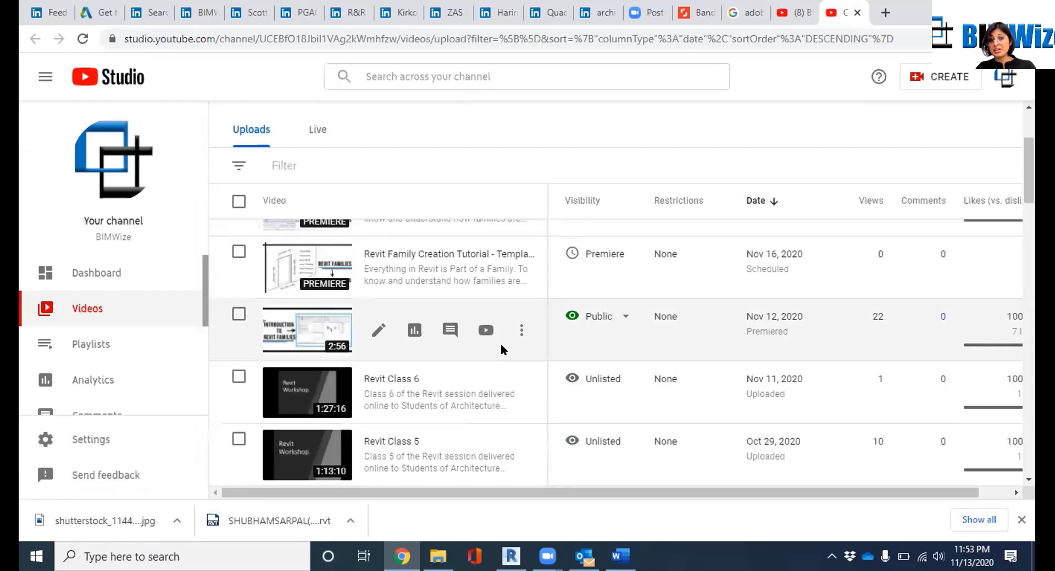
scroll(516, 282, "up", 2)
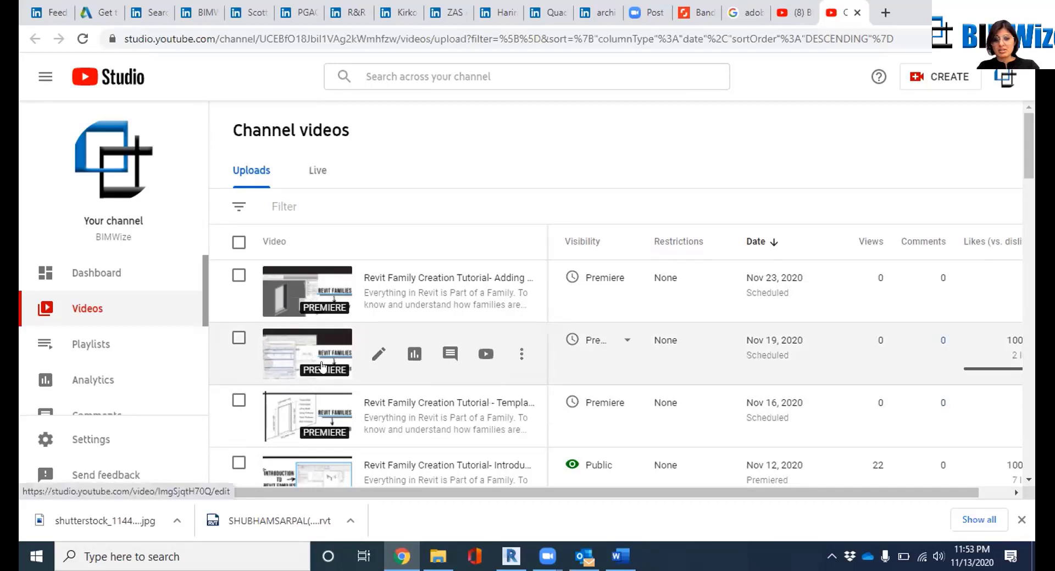
left_click(379, 354)
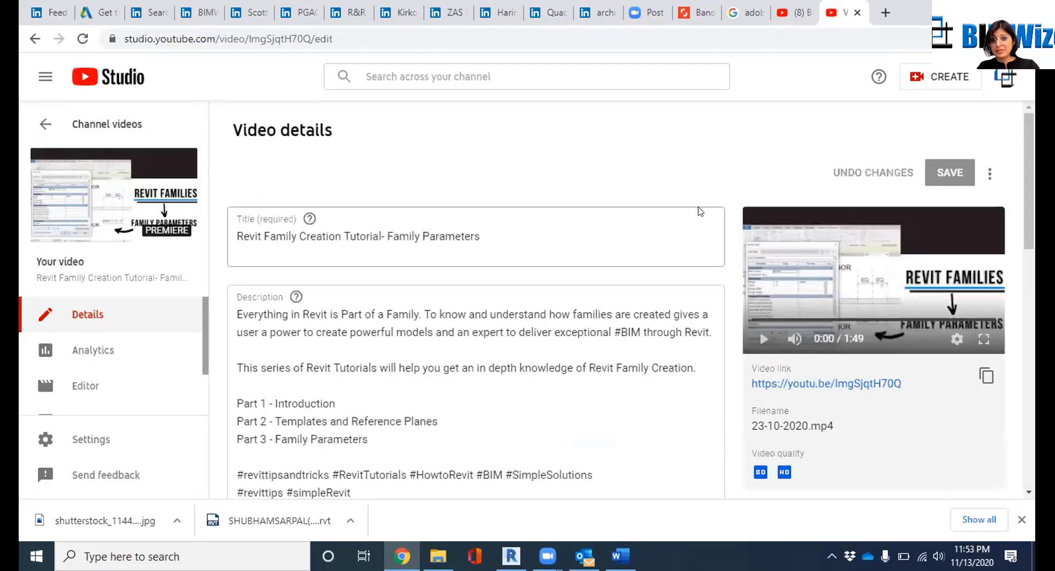
left_click(35, 38)
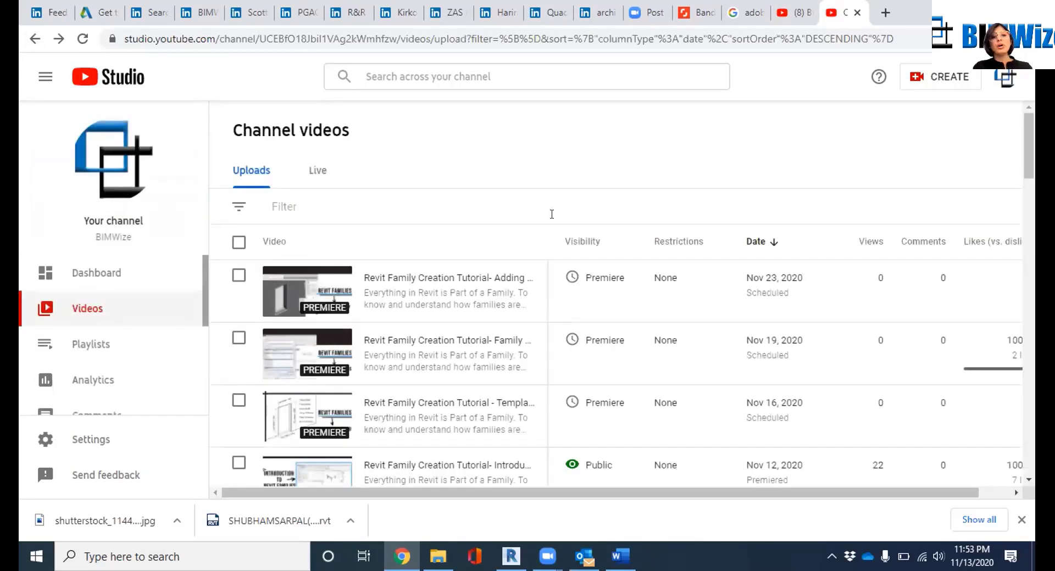
mouse_move(502, 276)
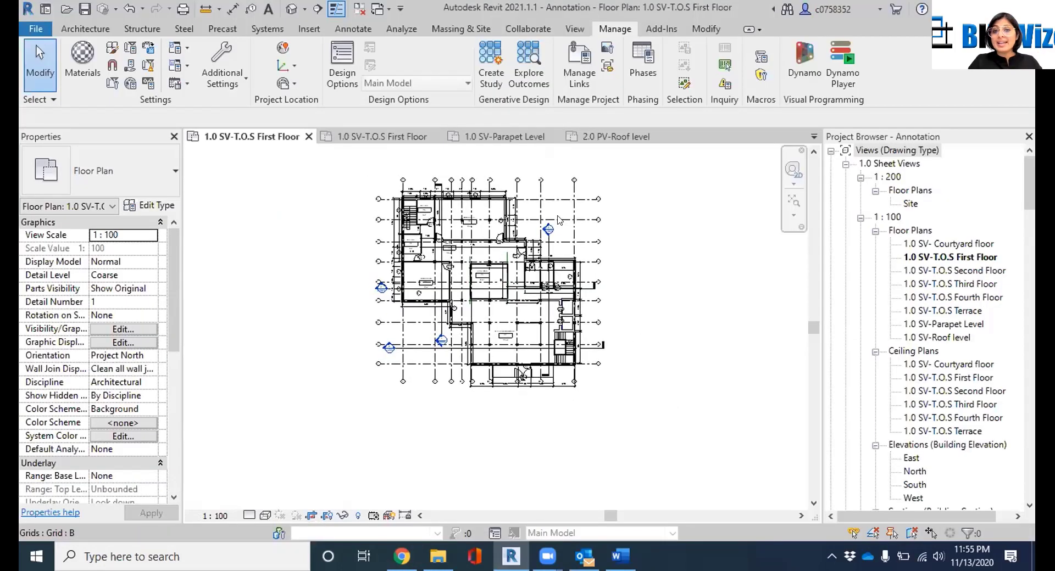
Switch to Revit and examine the project's Line Styles, reviewing the weights, colours and patterns of all Lines subcategories
scroll(641, 227, "up", 5)
middle_click_drag(632, 220, 617, 315)
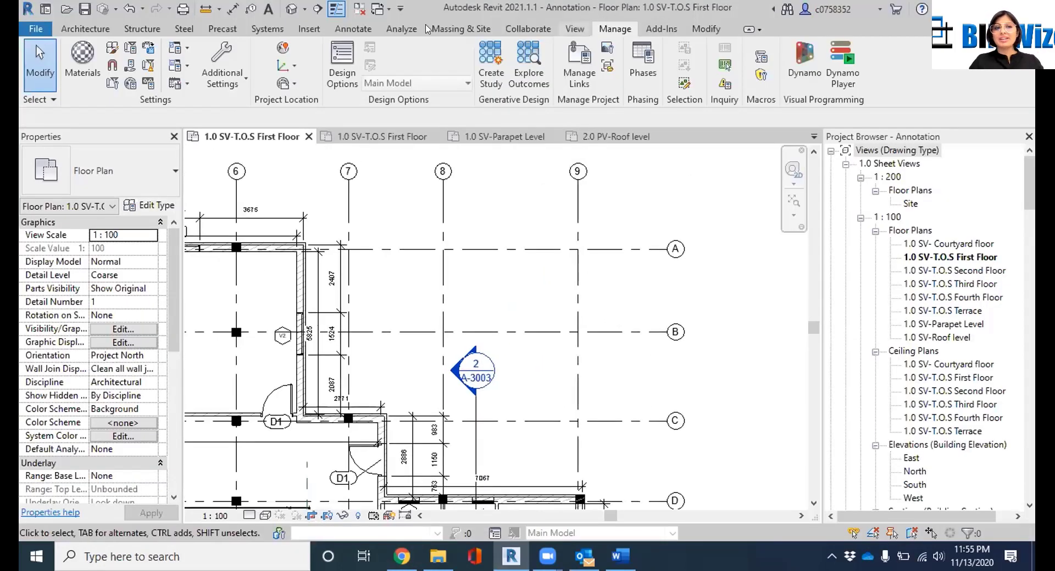
left_click(237, 74)
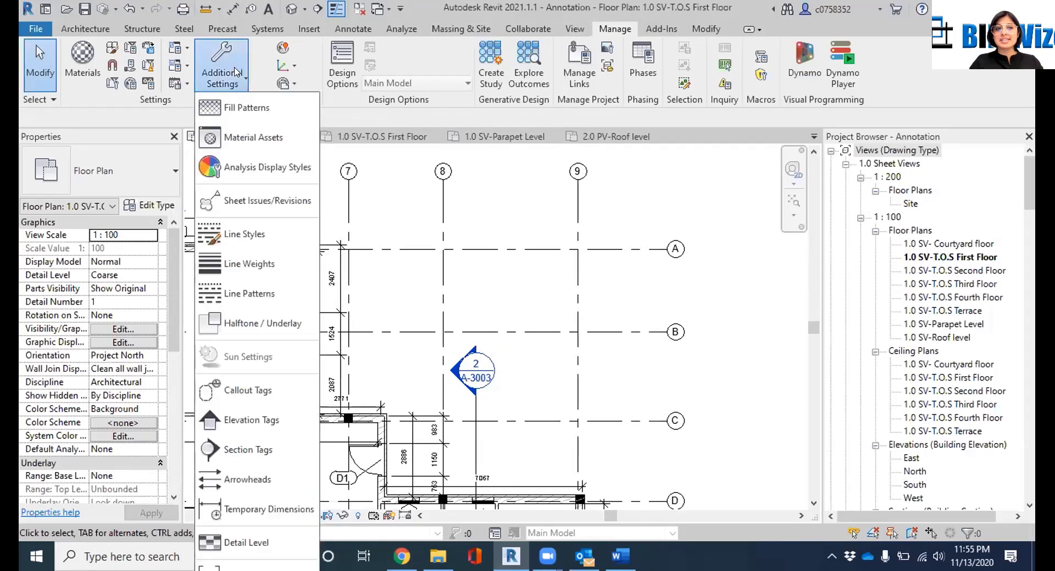
left_click(264, 231)
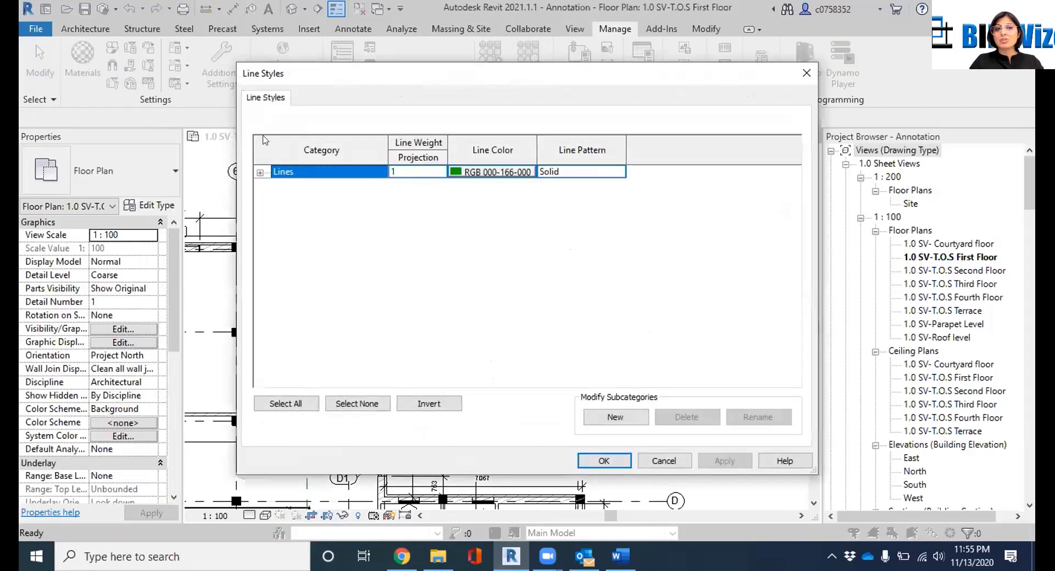
left_click(260, 173)
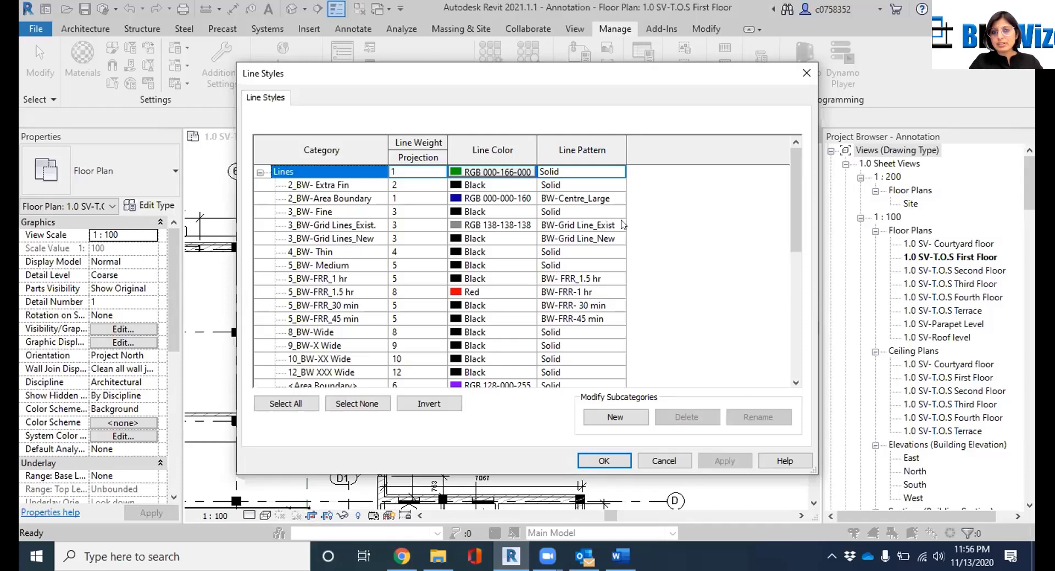
scroll(615, 237, "down", 2)
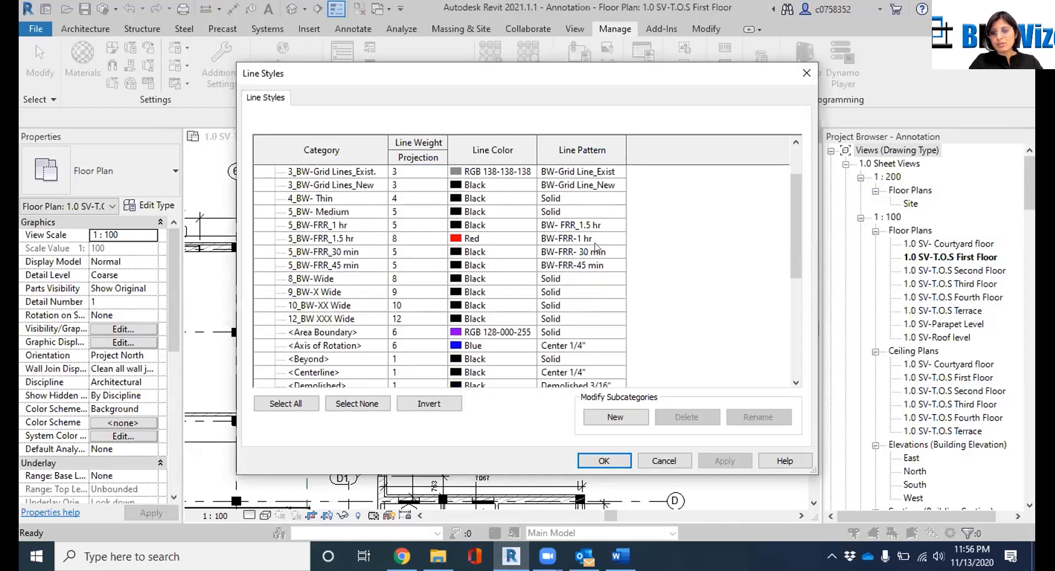
scroll(401, 354, "down", 3)
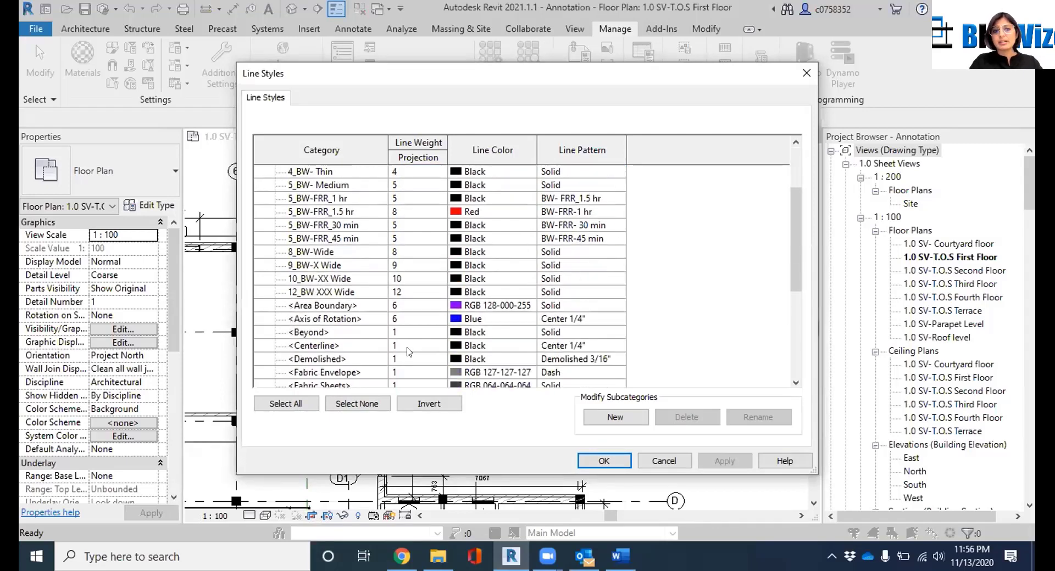
scroll(357, 308, "down", 1)
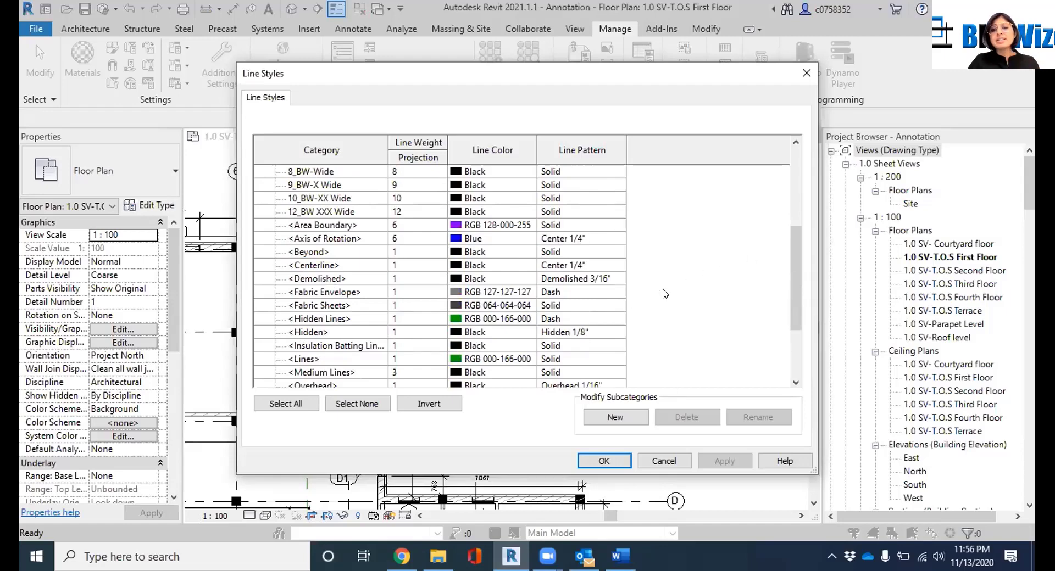
scroll(595, 260, "down", 1)
scroll(595, 261, "down", 2)
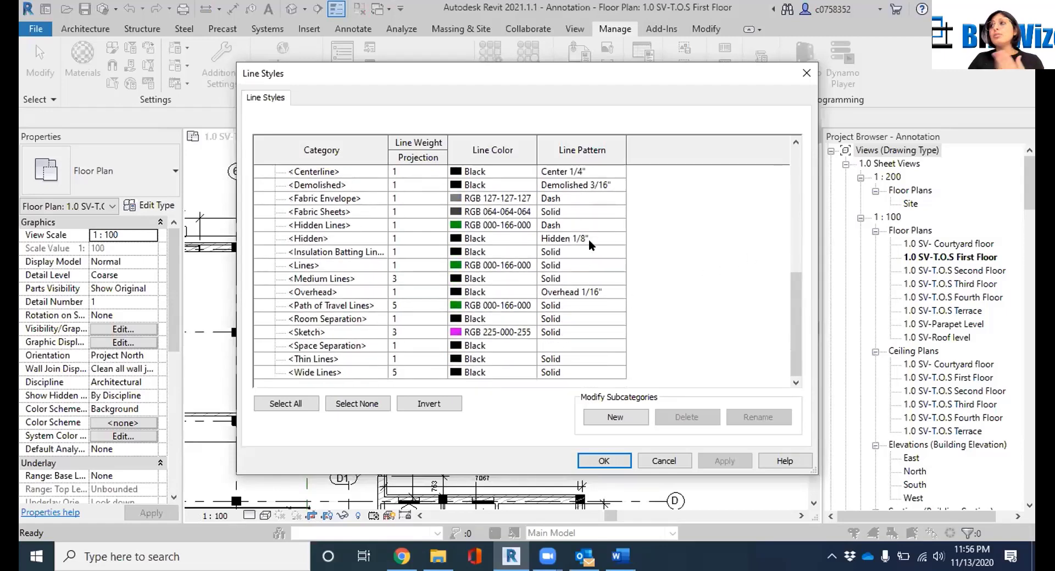
left_click(664, 462)
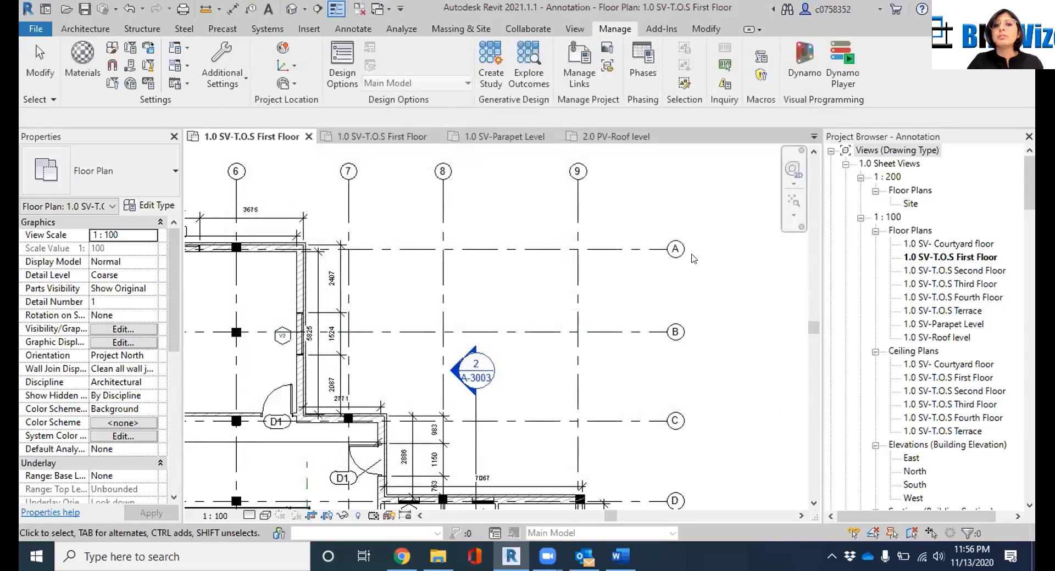
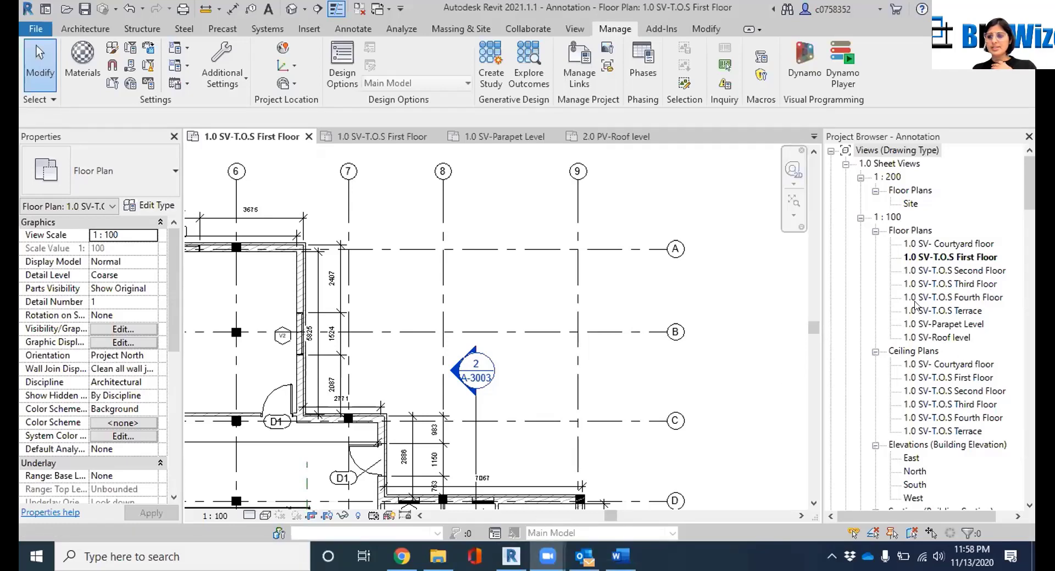
Switch to the Training Agenda document in Word and review the Schedules and Tags topics on its last page
scroll(914, 301, "down", 3)
scroll(915, 301, "down", 5)
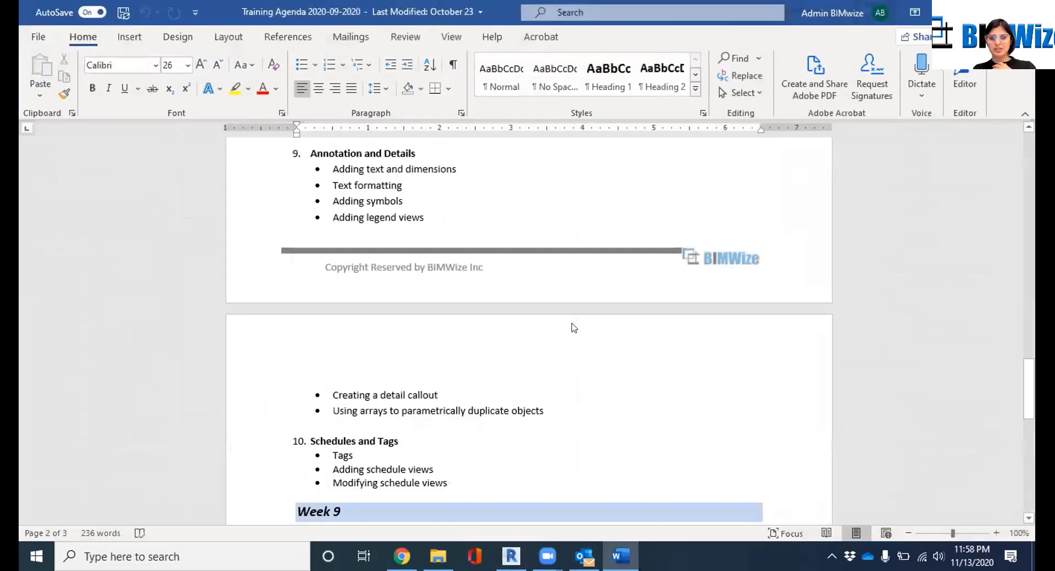
scroll(363, 368, "down", 5)
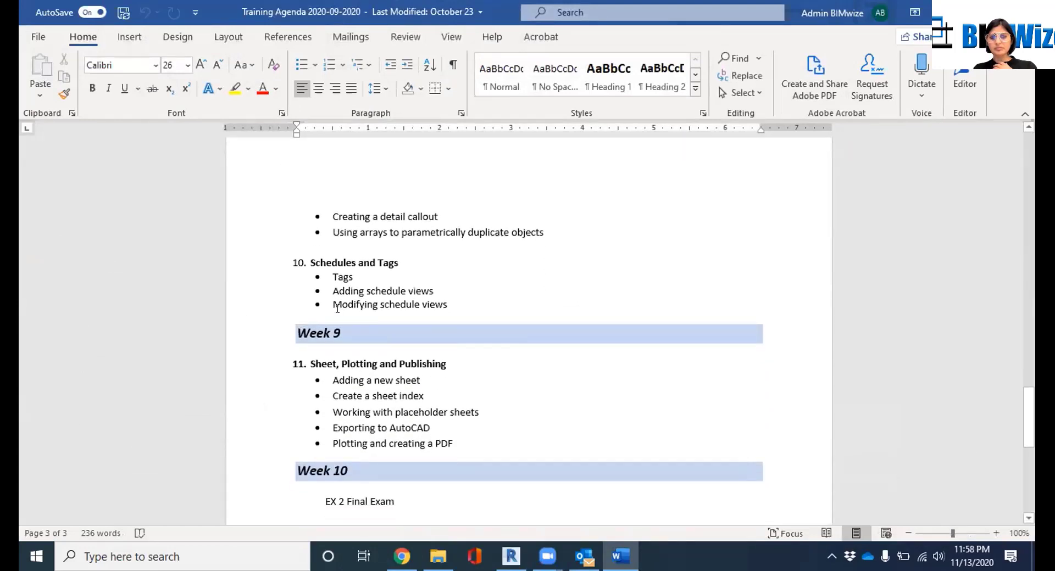
left_click_drag(325, 291, 431, 291)
left_click_drag(332, 277, 482, 304)
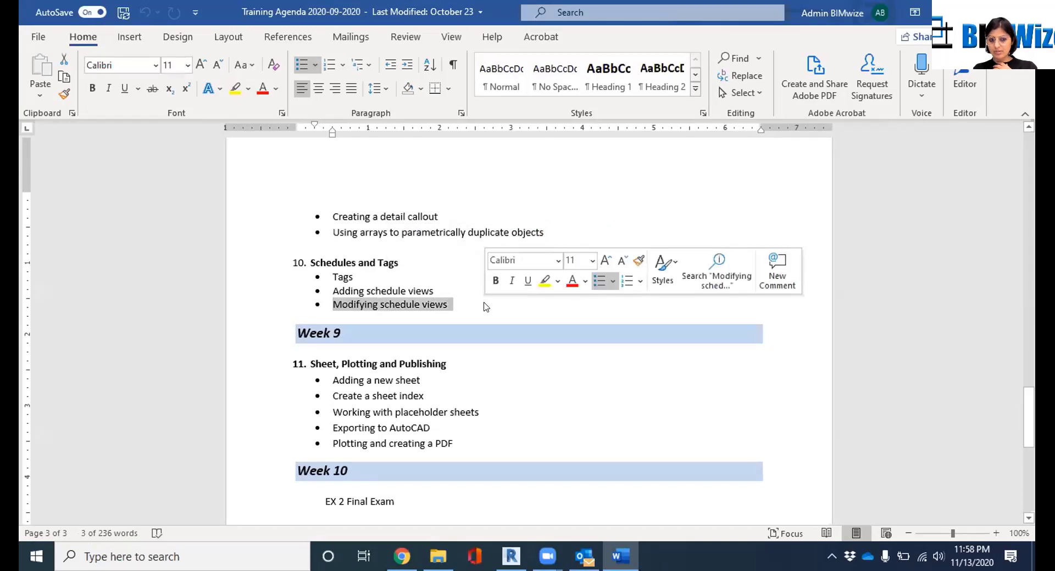
left_click(446, 260)
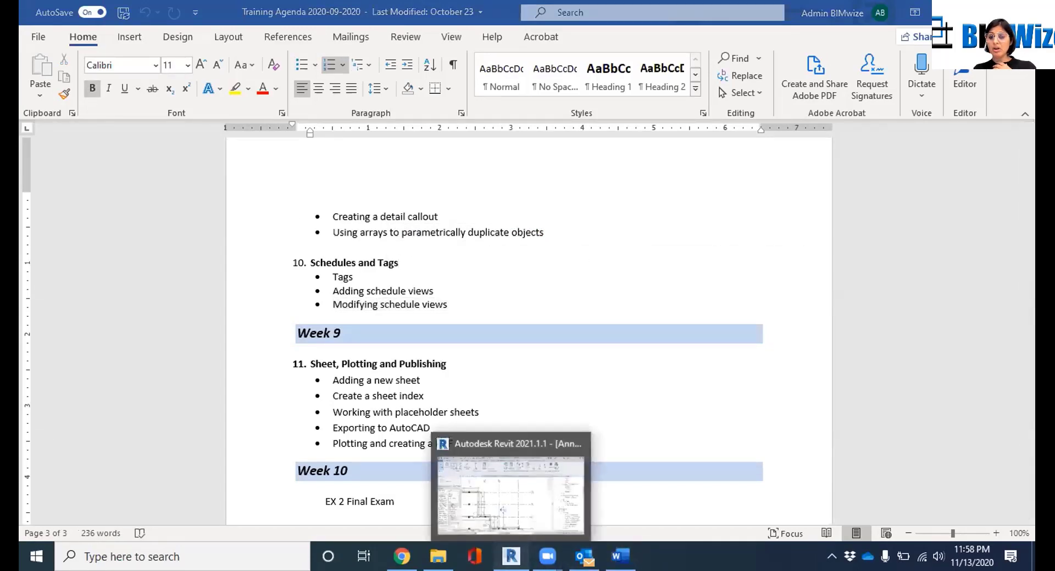
Return to Revit and open the Room Schedule view
left_click(511, 557)
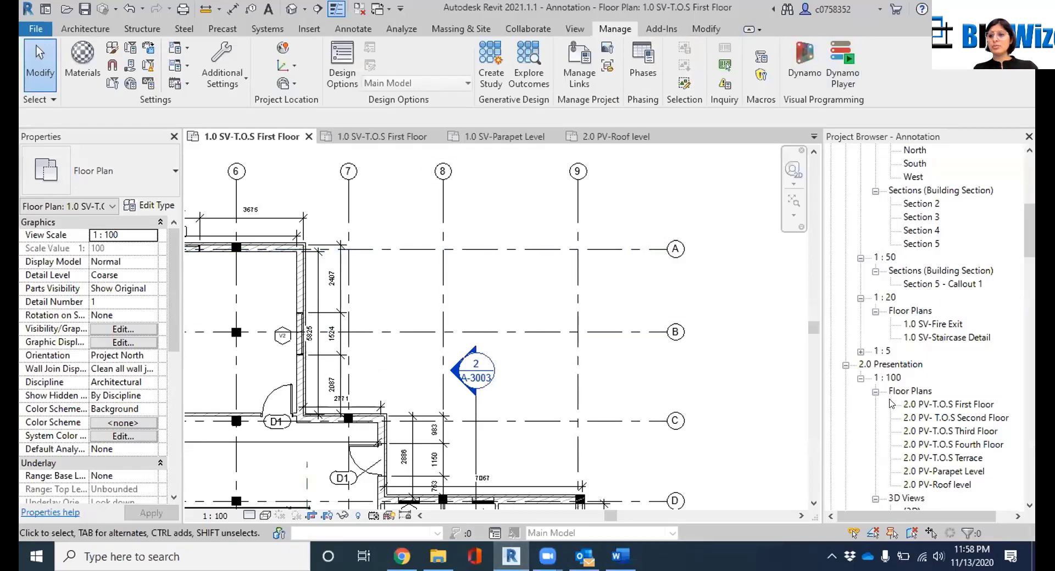
scroll(891, 407, "down", 6)
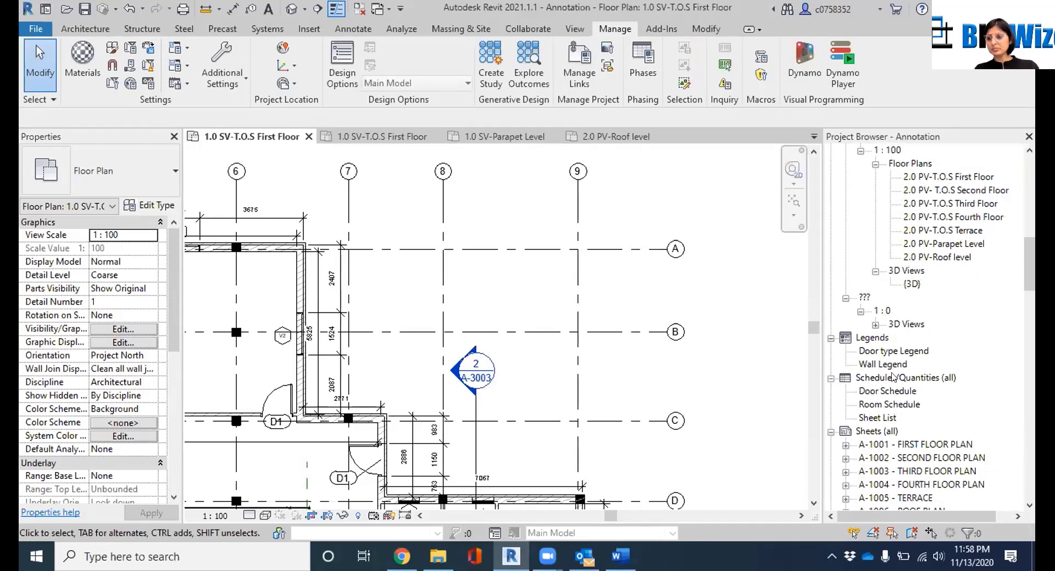
left_click(892, 405)
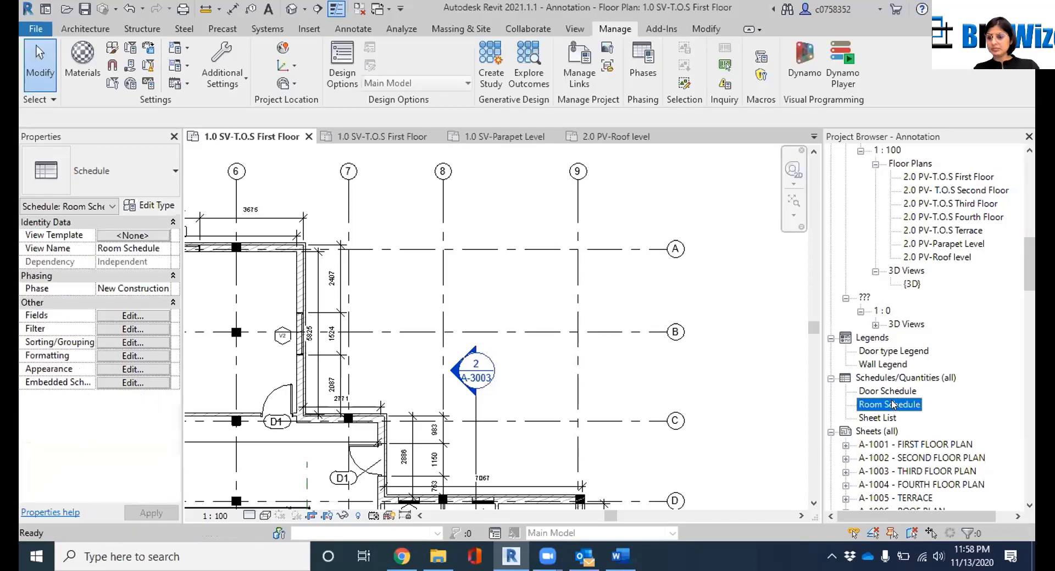
double_click(893, 405)
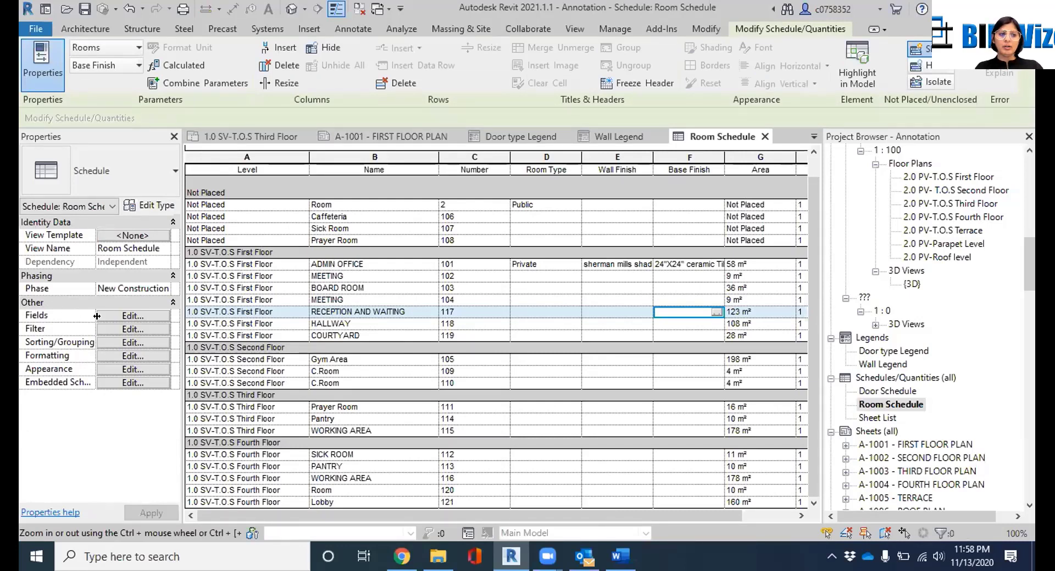
Filter the Room Schedule to rooms whose Level equals 1.0 SV-T.O.S Third Floor
left_click(135, 329)
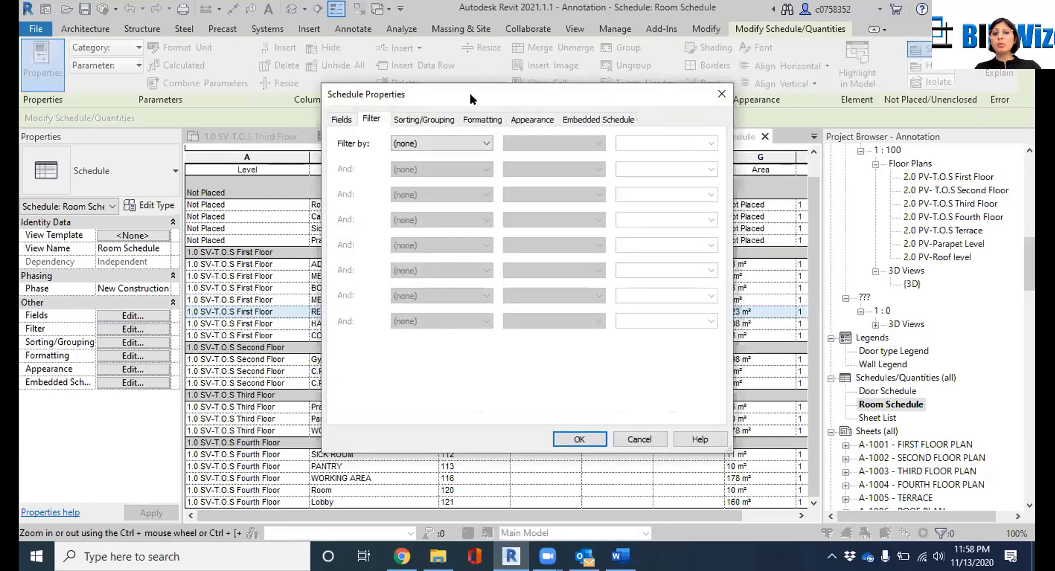
left_click(413, 145)
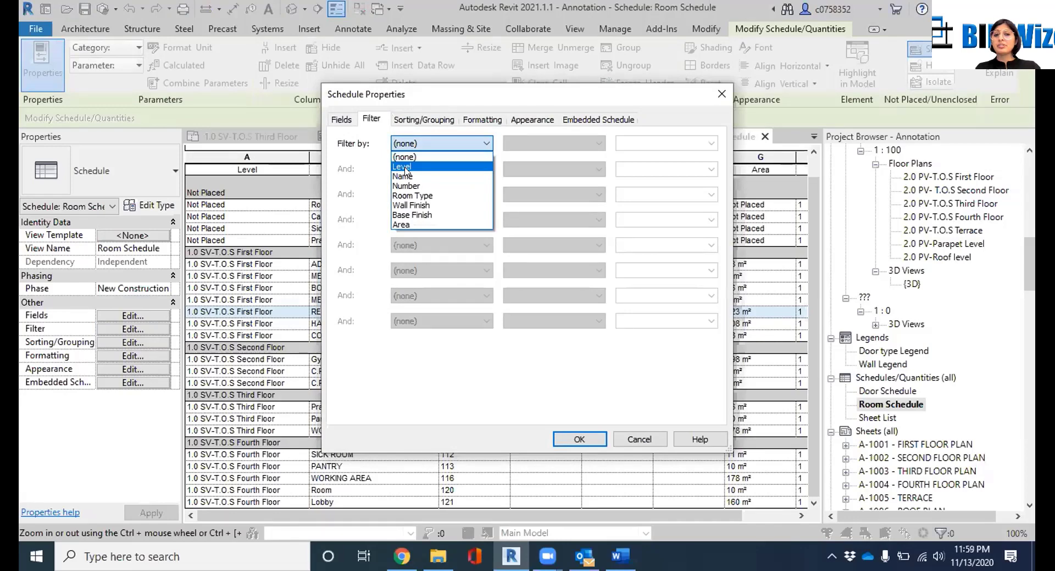
left_click(405, 167)
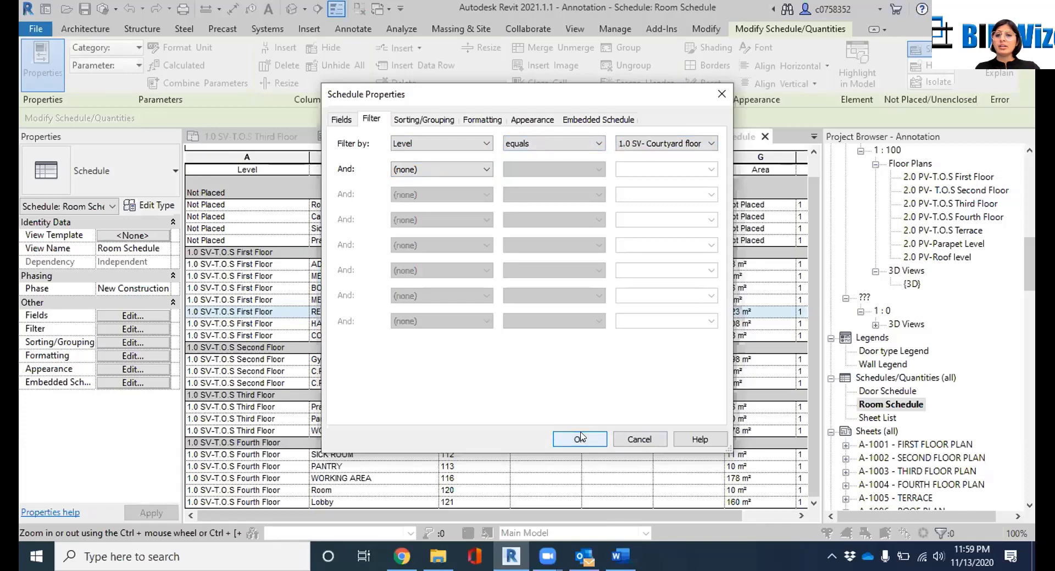
left_click(703, 145)
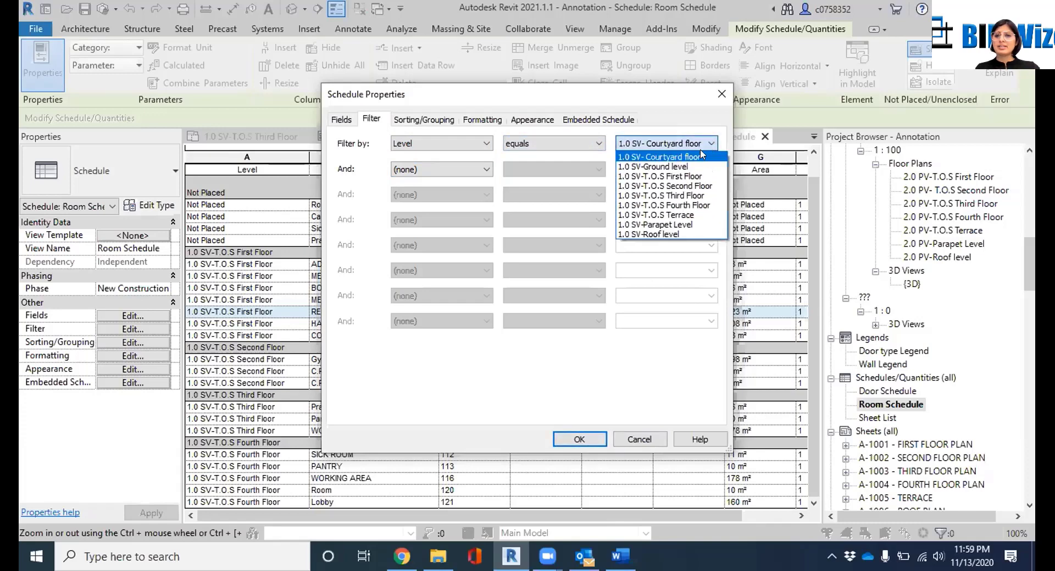
left_click(703, 196)
left_click(580, 441)
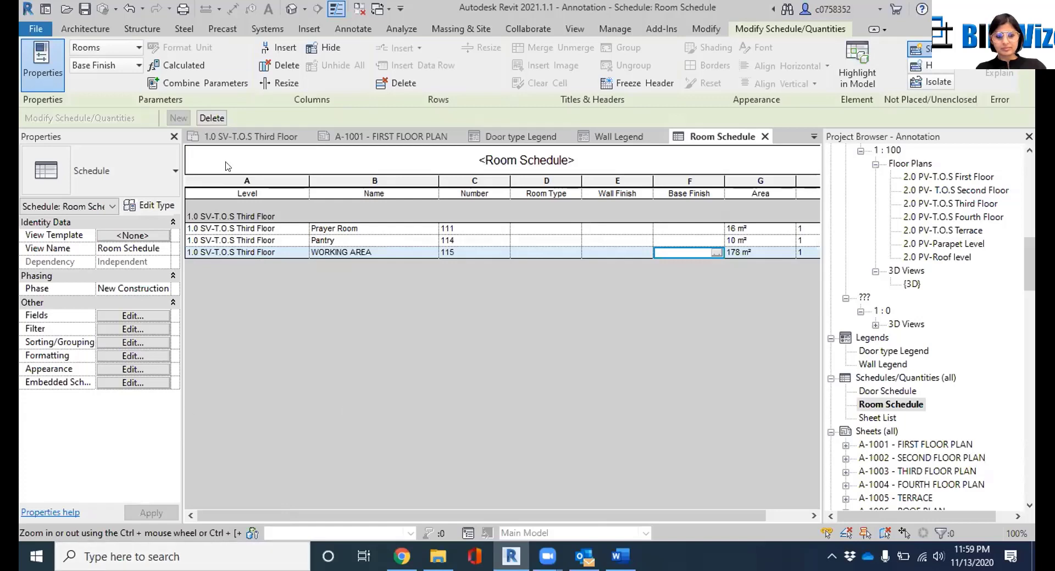
Bring up the Line Styles settings again, view the expanded Lines subcategories, and close the settings without changes
left_click_drag(1025, 286, 1025, 224)
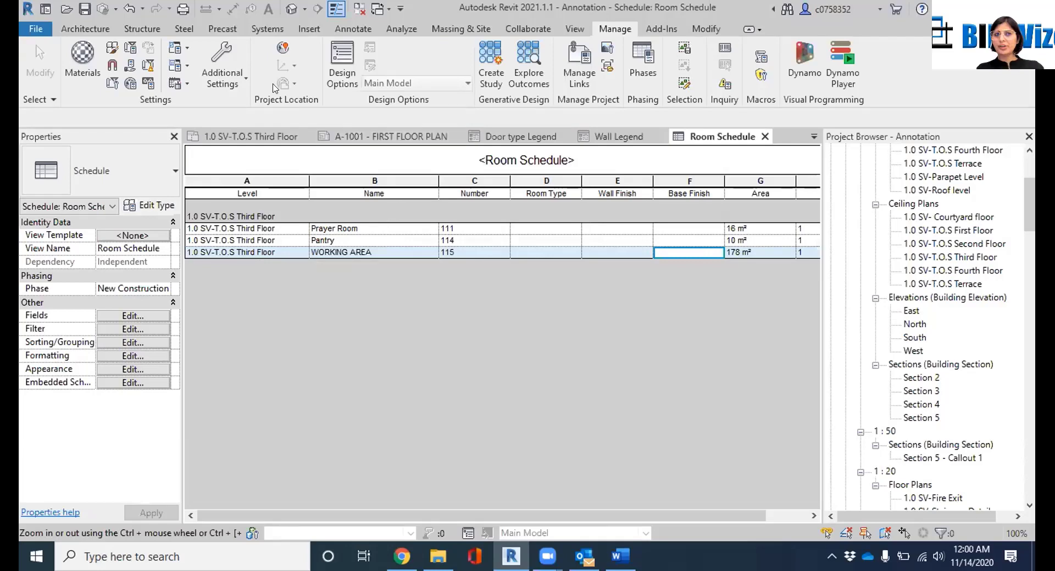
left_click(225, 74)
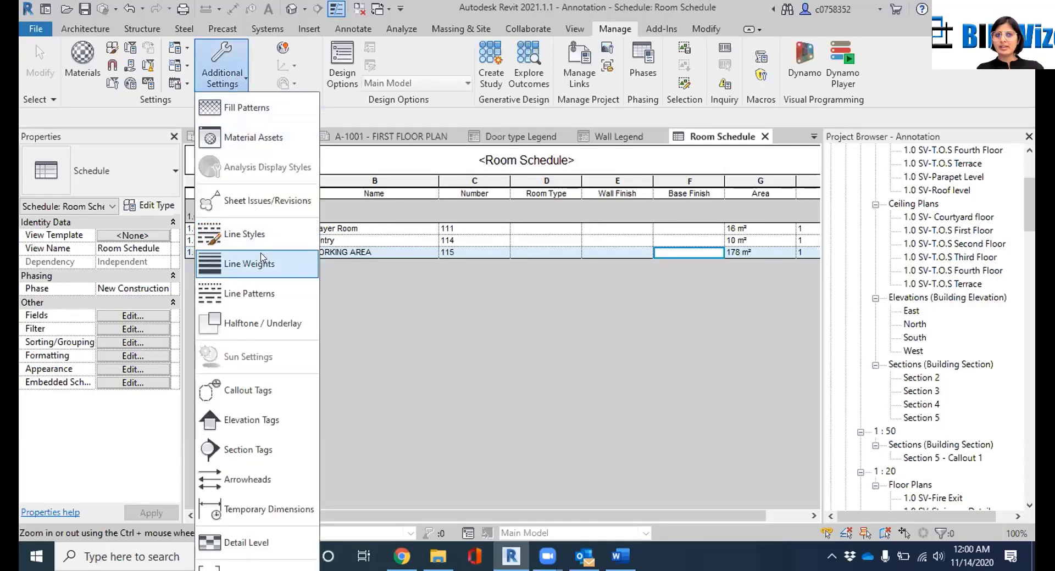
left_click(260, 233)
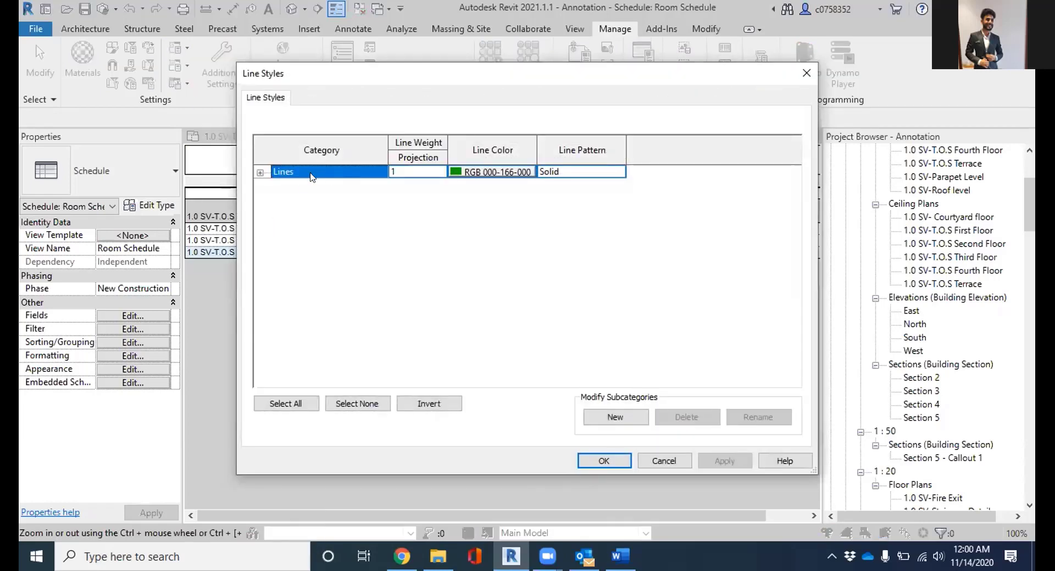
left_click(260, 173)
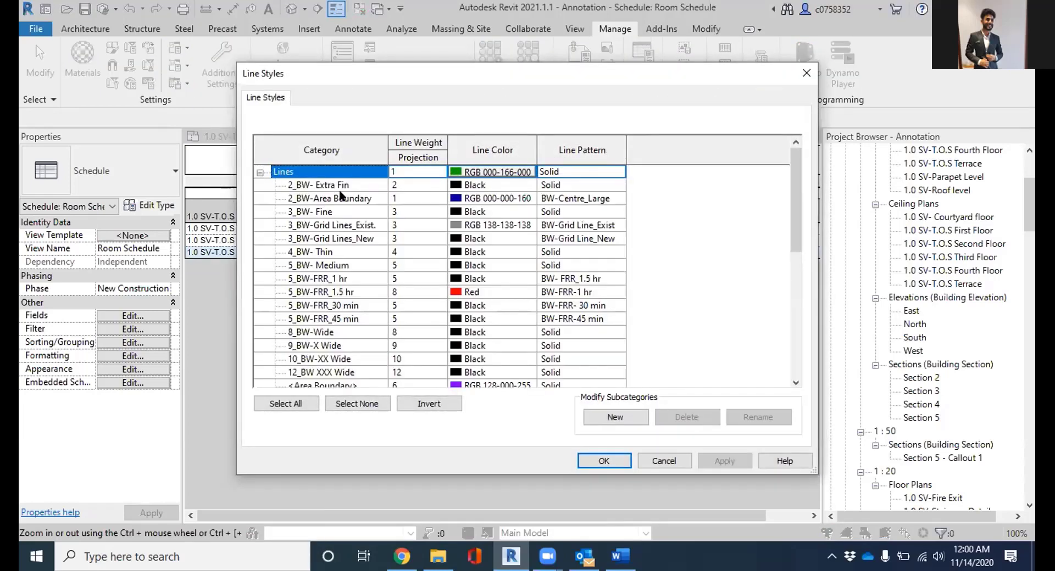
left_click(806, 74)
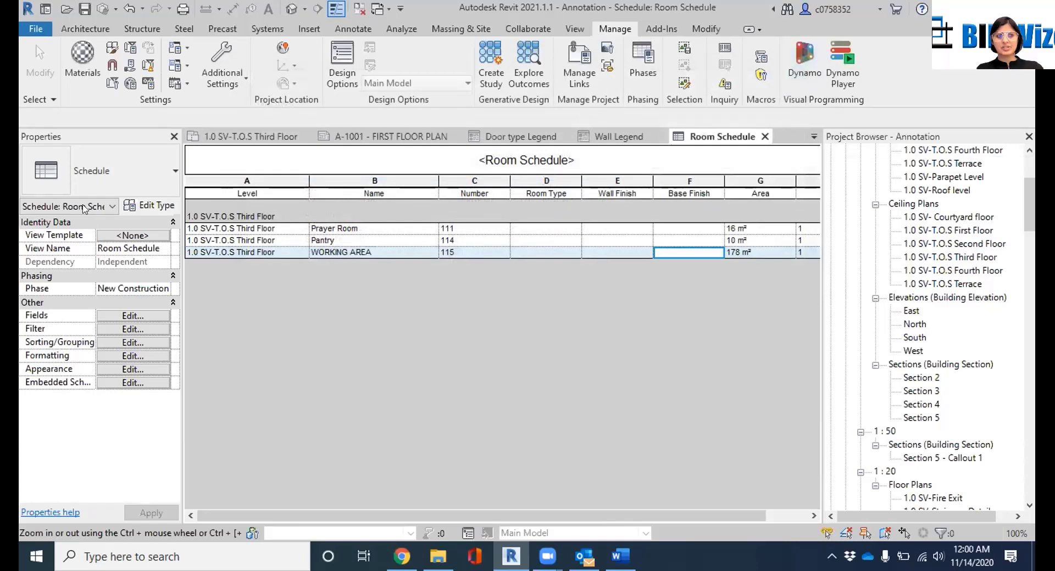
left_click(550, 439)
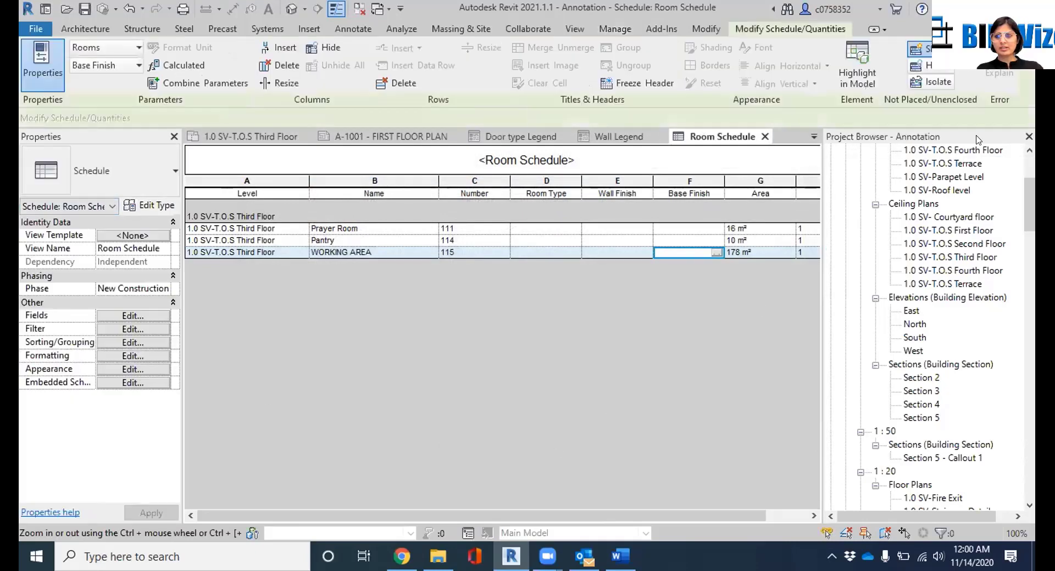
left_click_drag(1029, 200, 1027, 153)
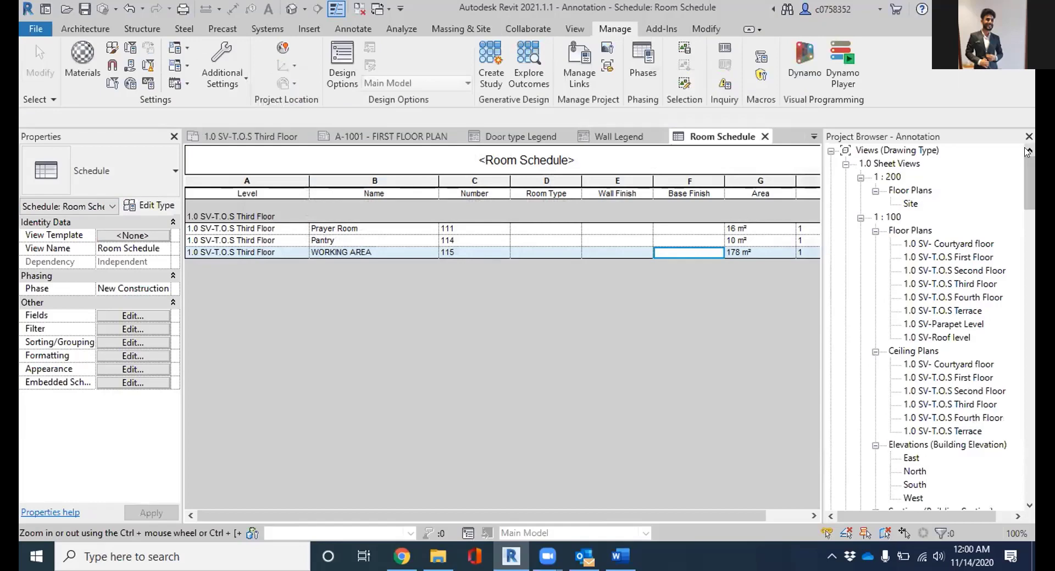
Open the 1.0 SV-T.O.S First Floor floor plan from the 1.0 Sheet Views group
double_click(968, 258)
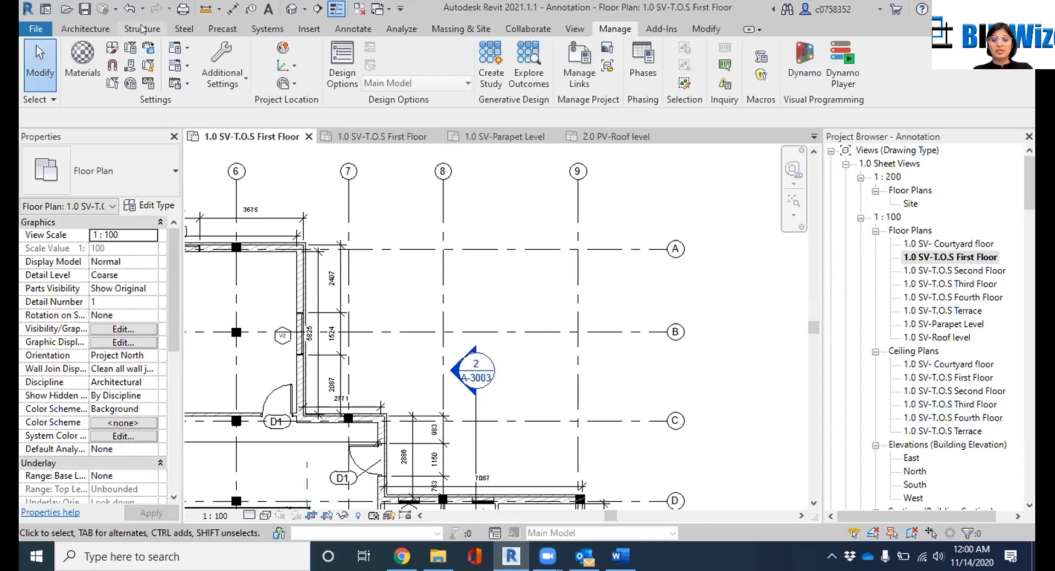
key("t")
key("g")
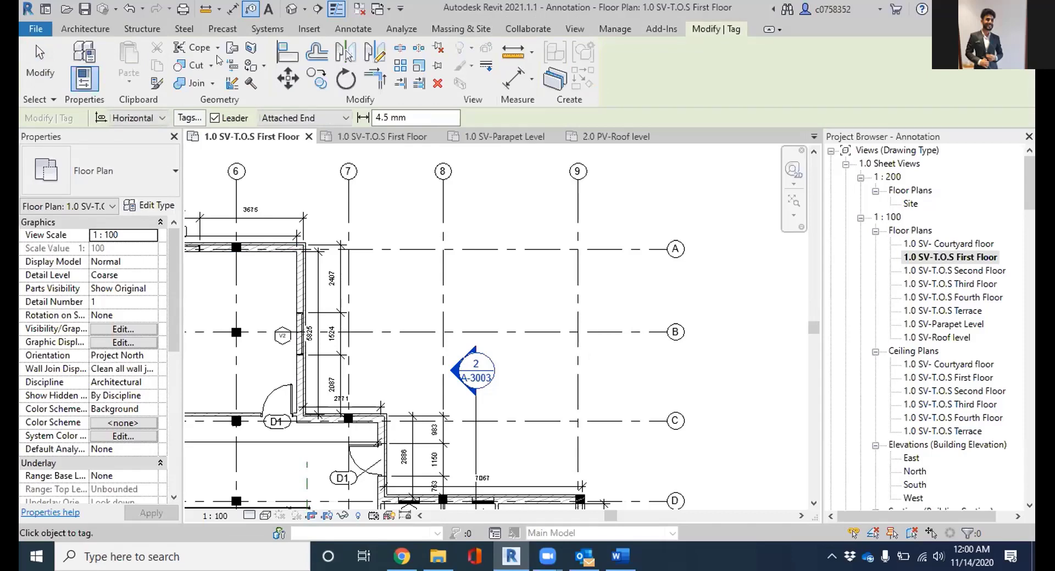
key("Escape")
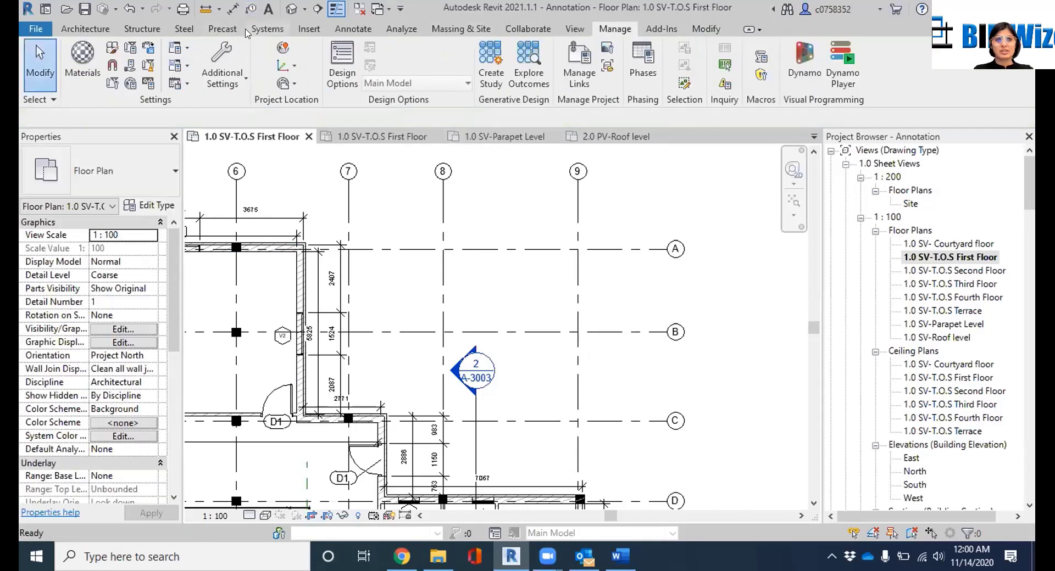
Preview a Tag by Category on the precast staircase beside Meeting room 102 without placing the tag
left_click(360, 30)
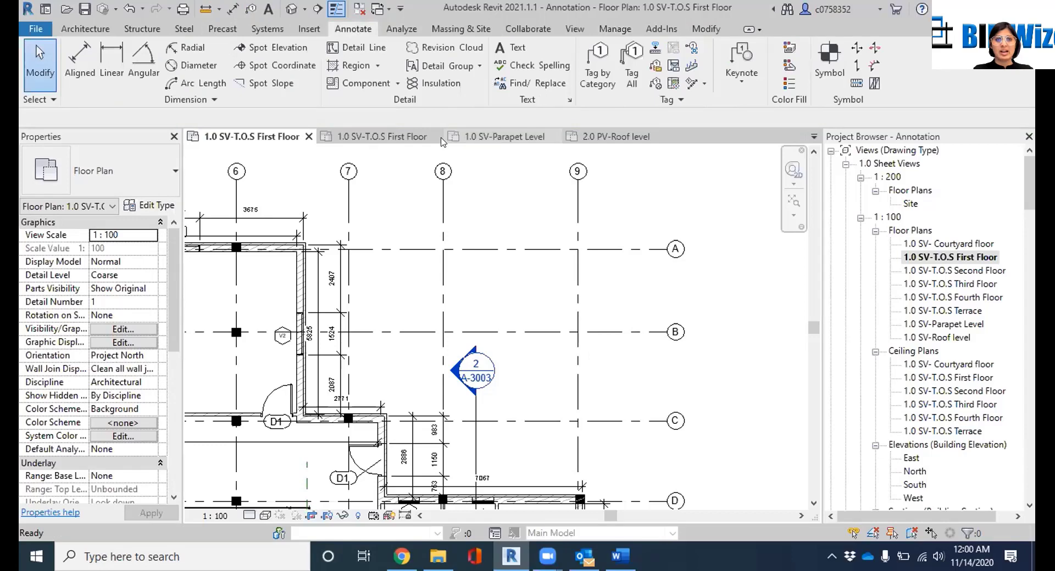
left_click(598, 66)
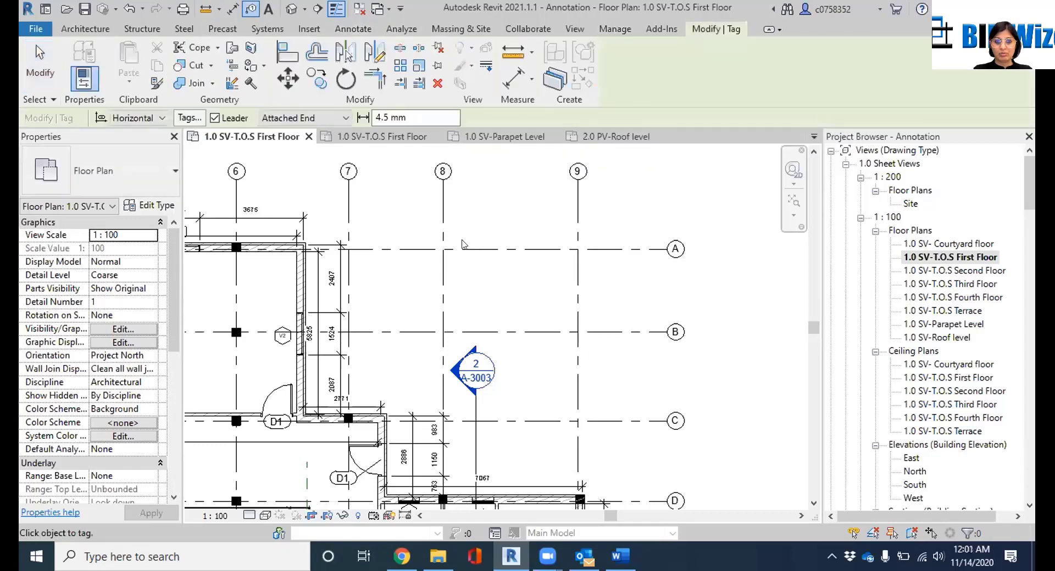
scroll(341, 294, "down", 2)
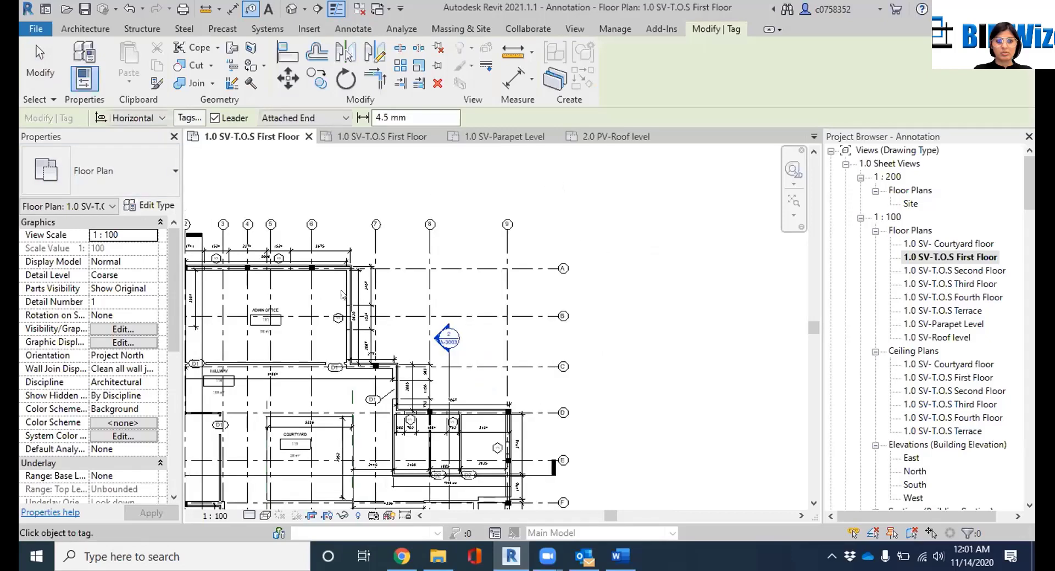
scroll(341, 294, "up", 2)
scroll(355, 292, "down", 5)
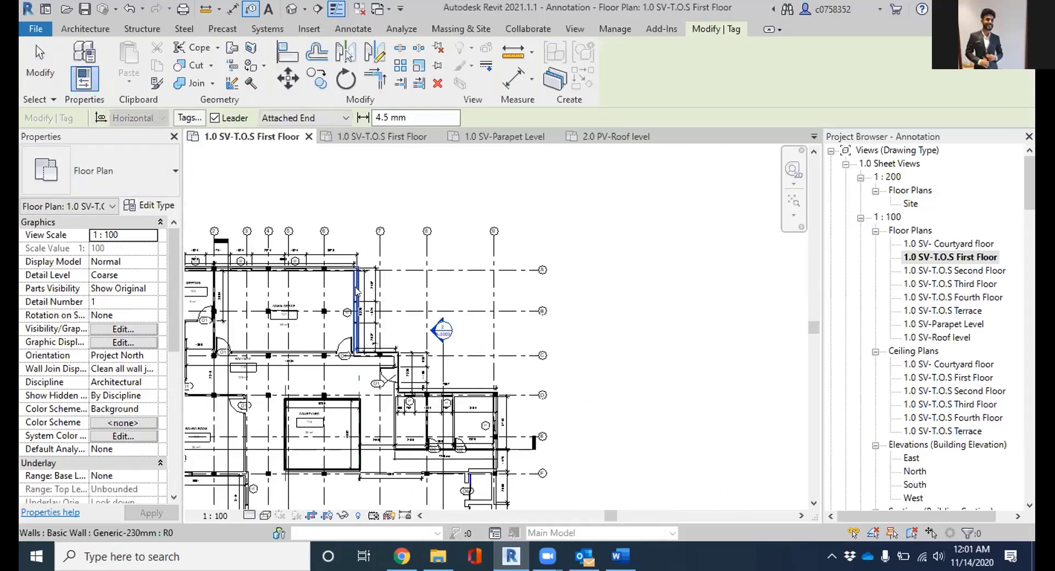
scroll(248, 230, "up", 2)
scroll(248, 229, "up", 3)
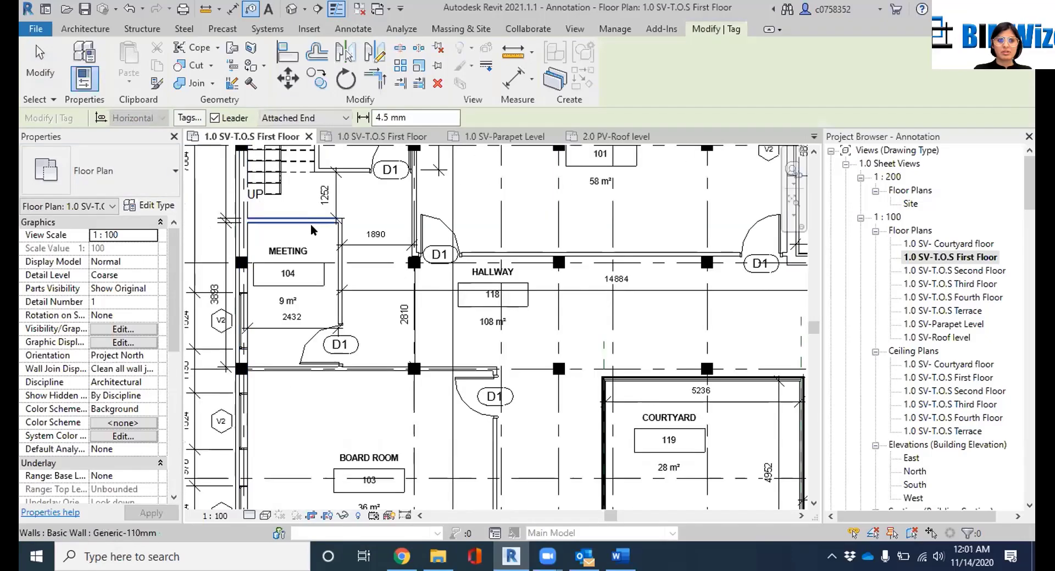
middle_click_drag(350, 288, 471, 490)
scroll(391, 270, "up", 5)
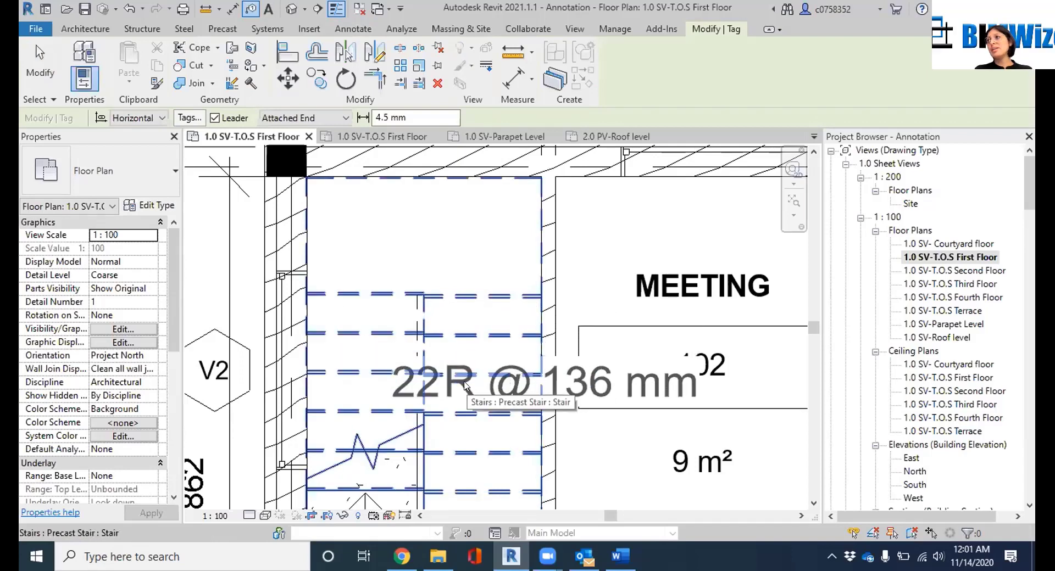
scroll(465, 385, "down", 2)
scroll(464, 385, "up", 1)
middle_click_drag(464, 384, 462, 174)
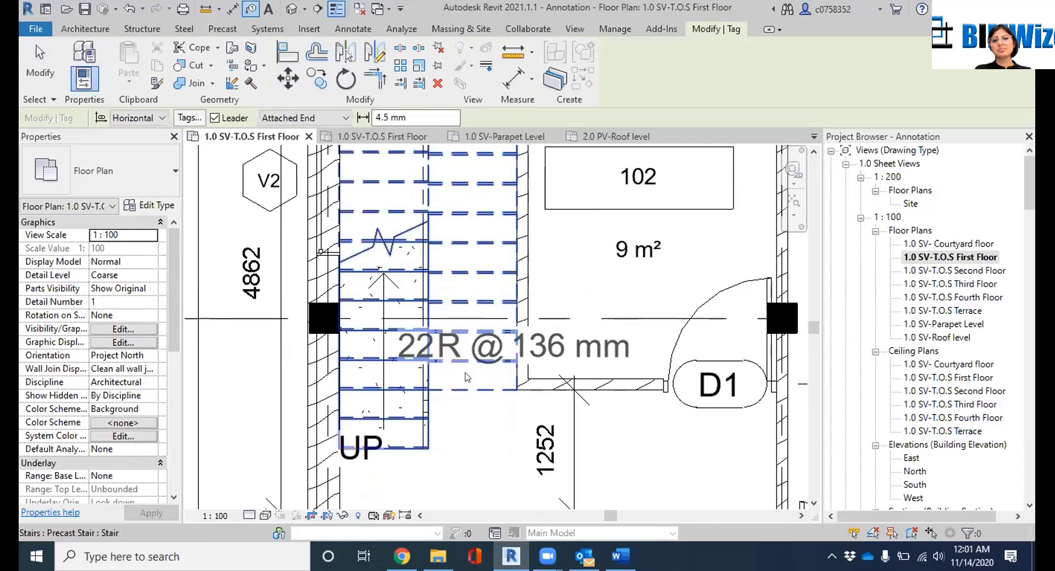
key("Escape")
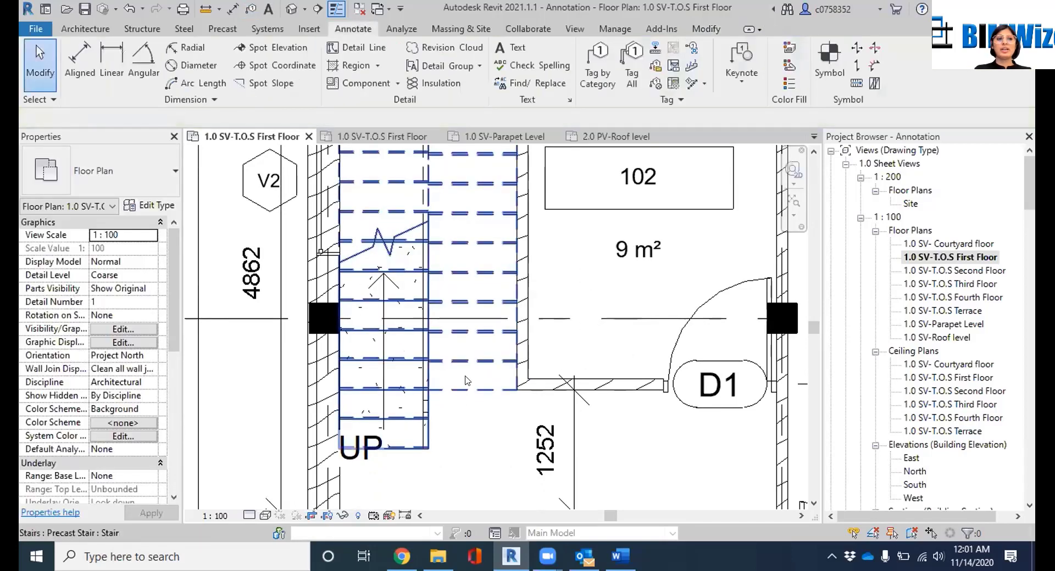
View the options for creating a new Revit file, including Family and Annotation Symbol, and return to the first floor plan
left_click(27, 29)
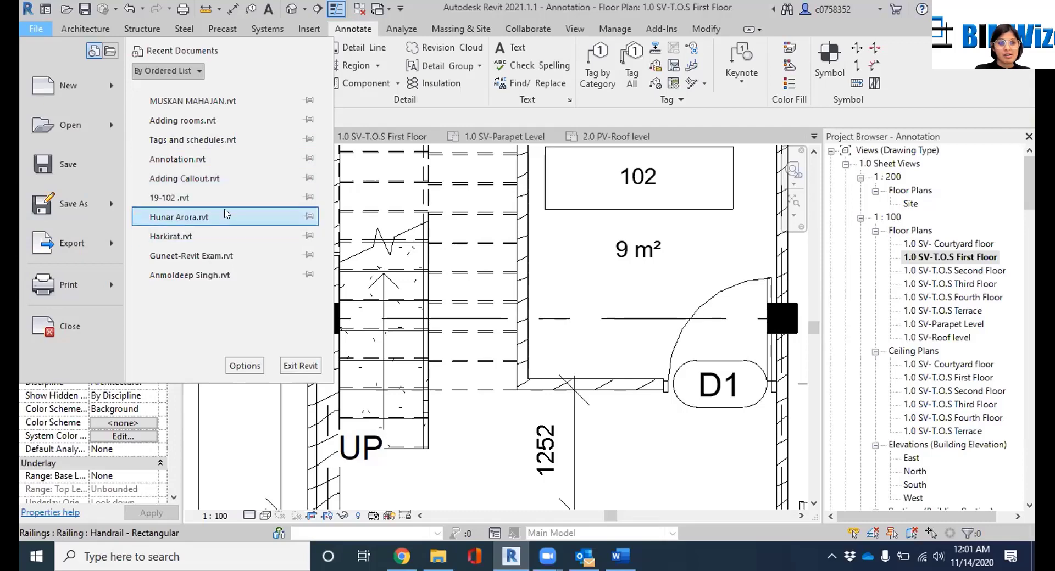
mouse_move(81, 93)
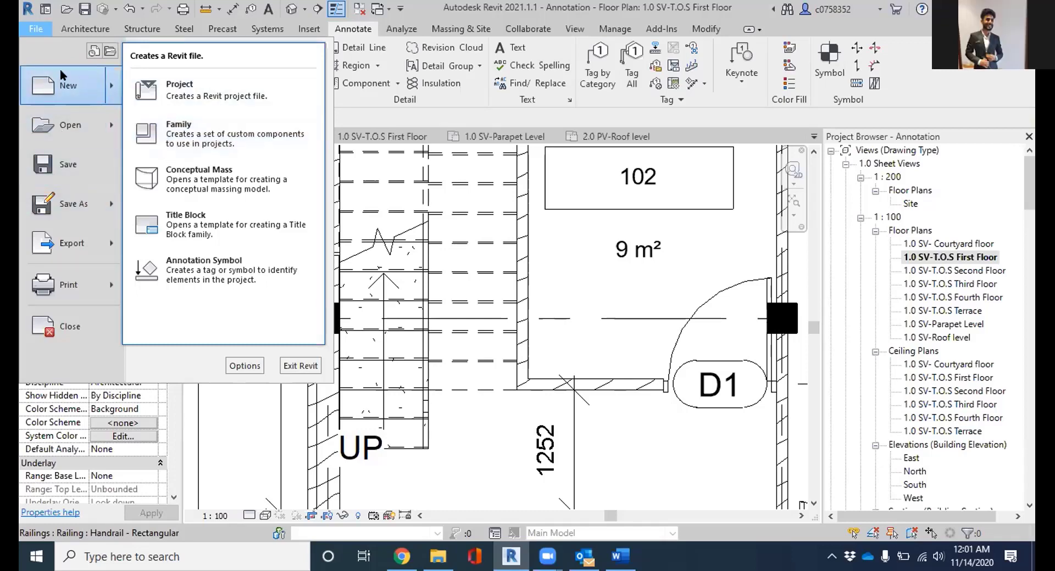
left_click(593, 340)
scroll(561, 379, "down", 3)
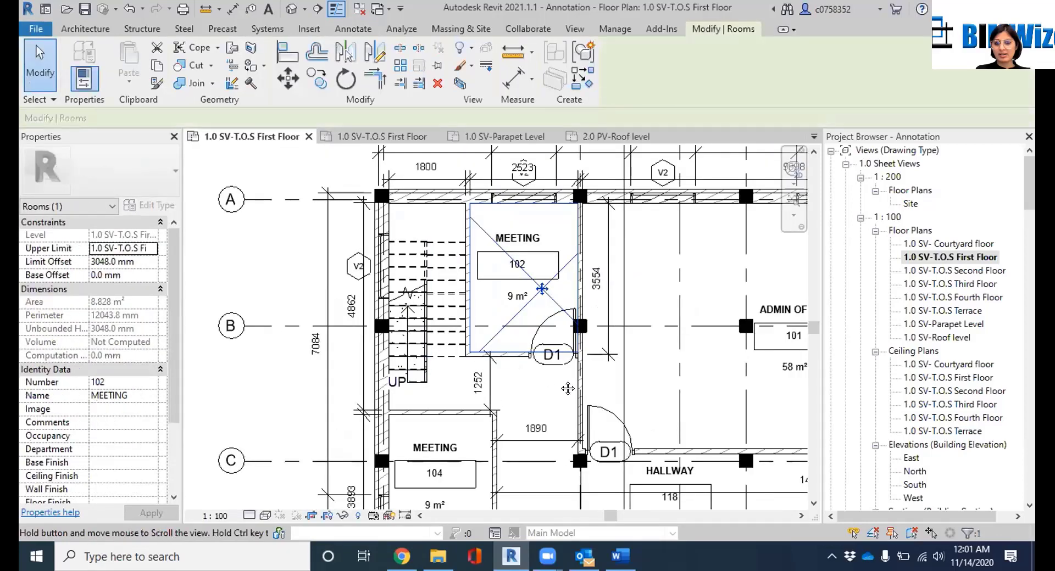
middle_click_drag(561, 385, 496, 382)
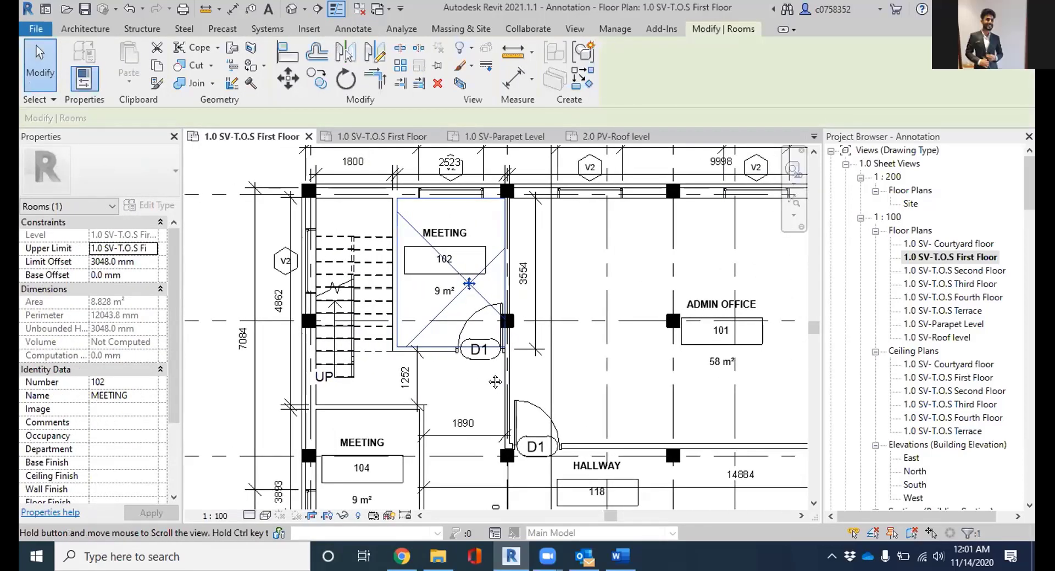
key("Escape")
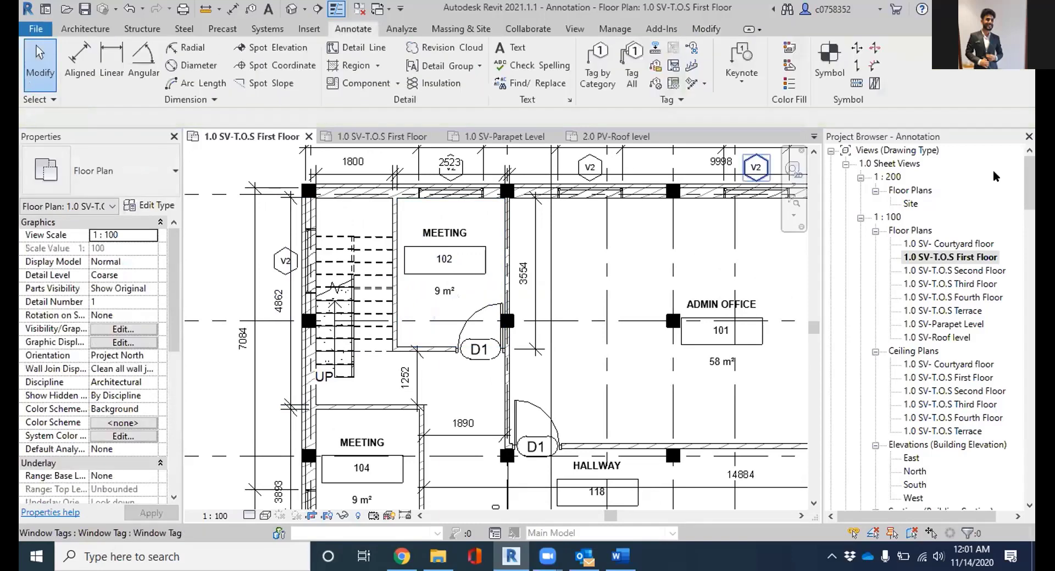
Find the ??? group among the project views and examine the 3D views listed under its 1 : 0 scale
scroll(939, 363, "down", 6)
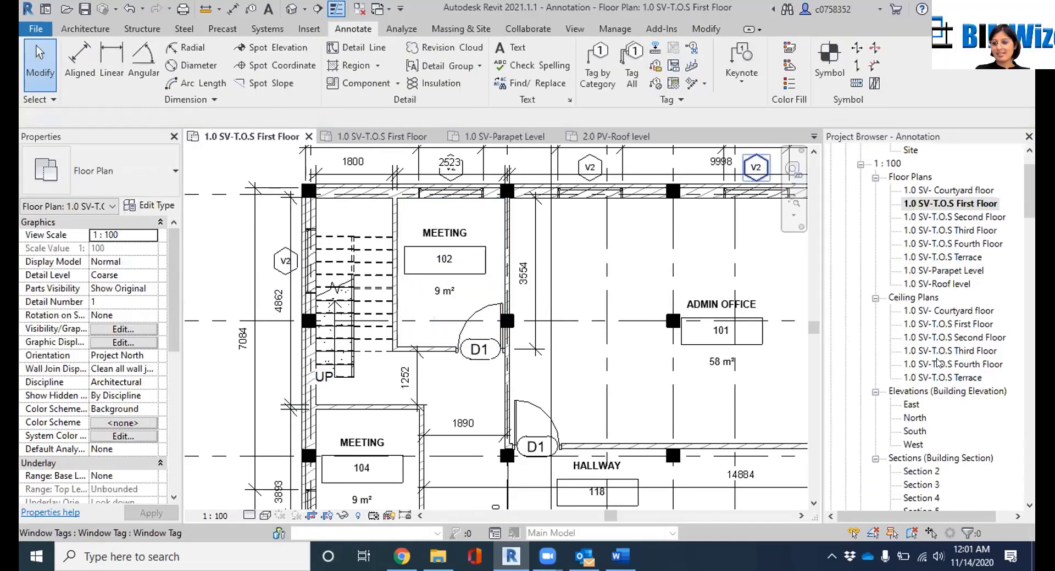
scroll(938, 363, "down", 1)
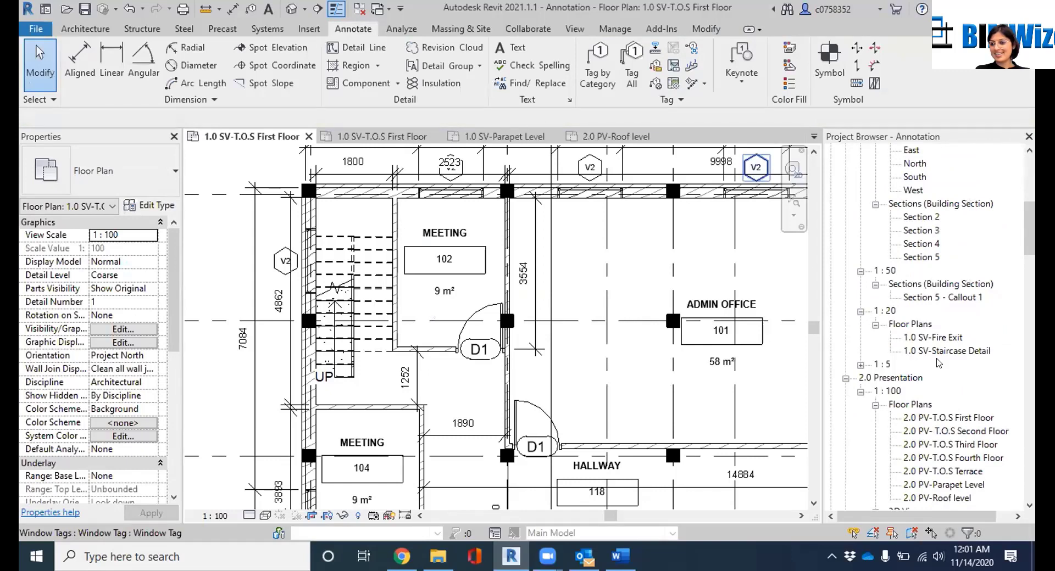
scroll(939, 363, "down", 2)
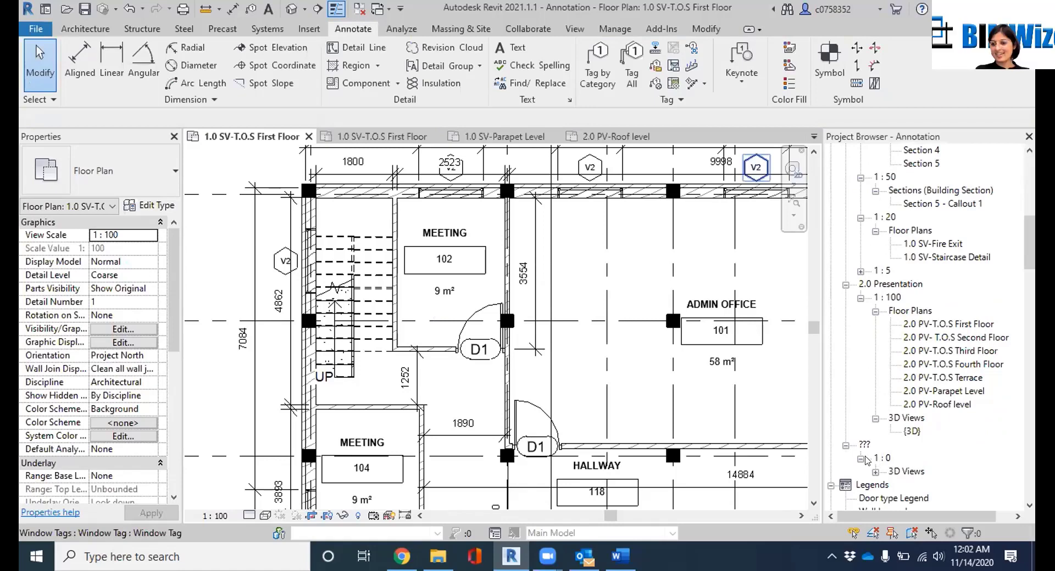
left_click(880, 457)
left_click(874, 472)
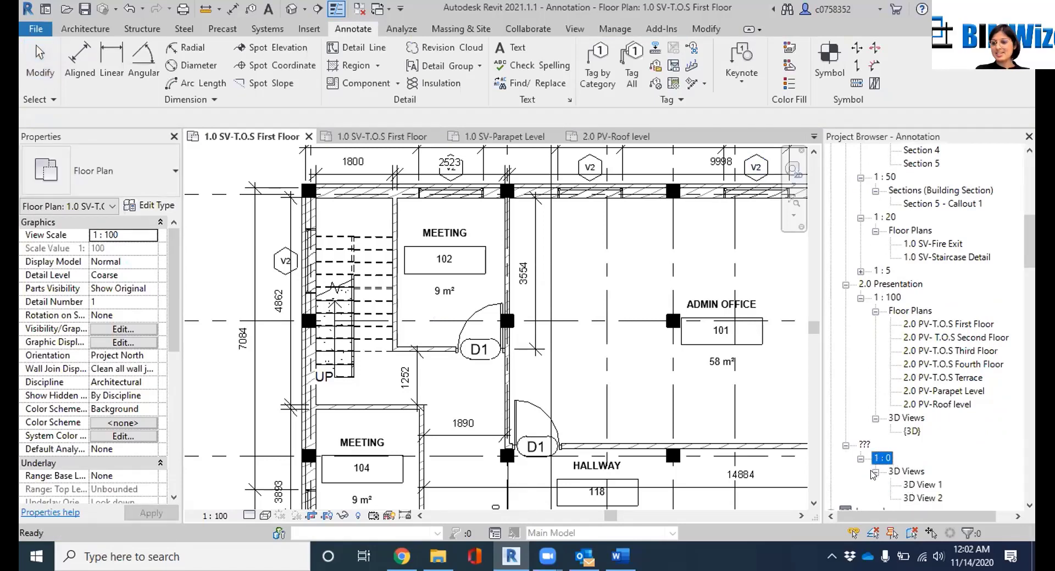
left_click(865, 446)
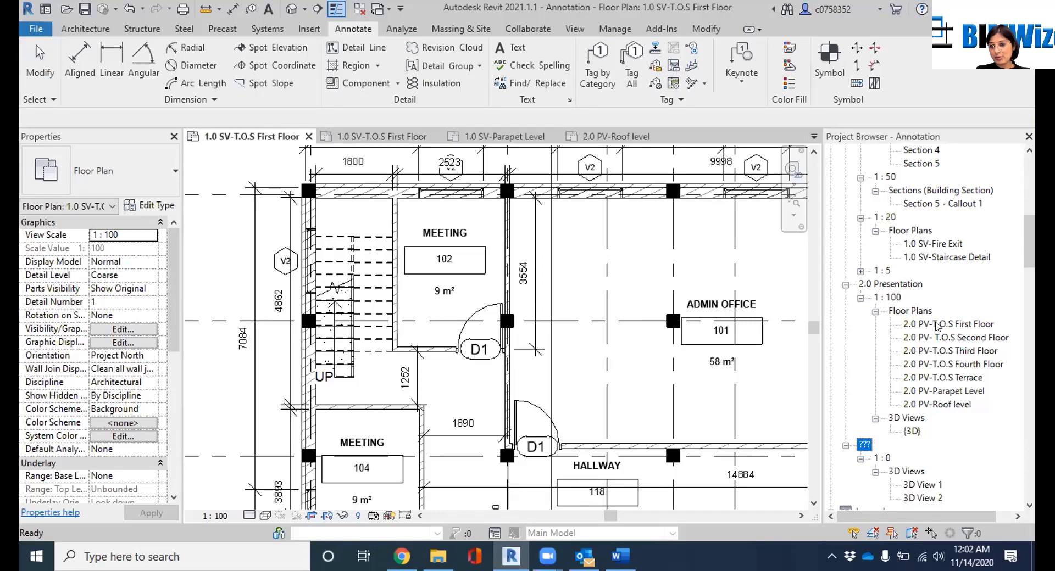
Open the 2.0 PV-T.O.S First Floor plan and check its Drawing Type property
left_click(937, 326)
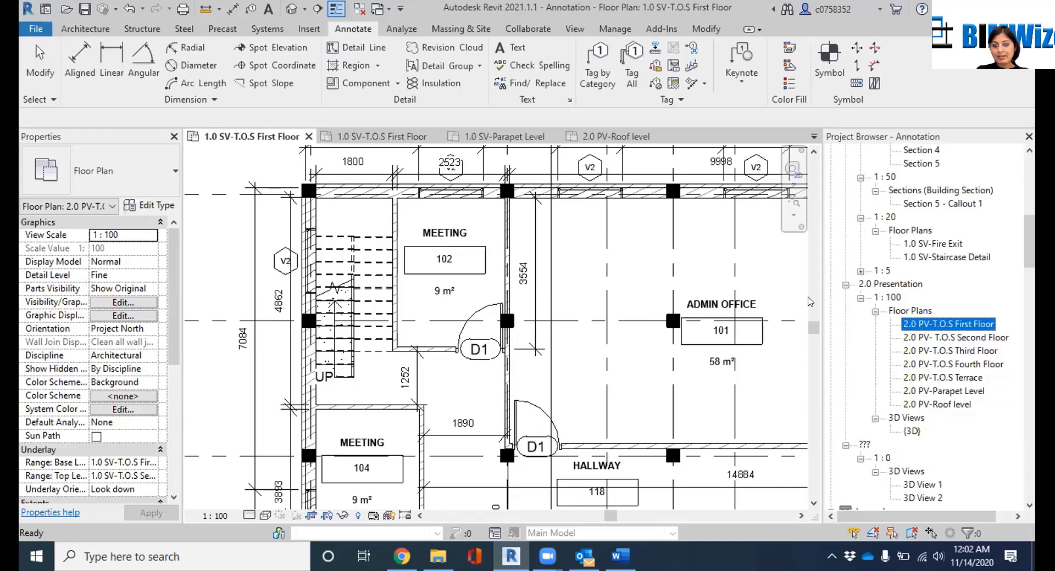
left_click_drag(175, 238, 175, 238)
double_click(977, 321)
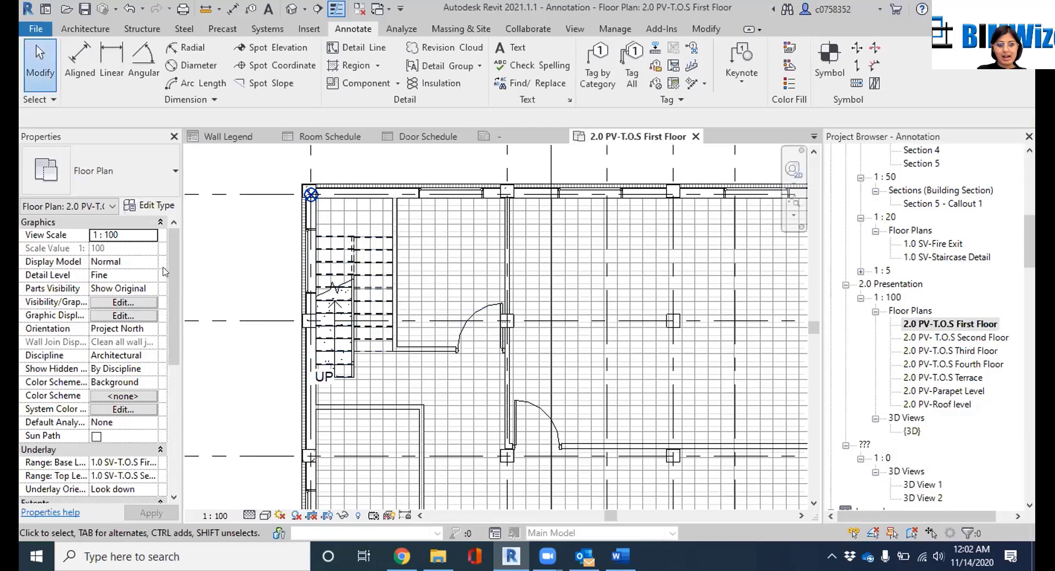
scroll(148, 368, "down", 5)
scroll(147, 368, "down", 2)
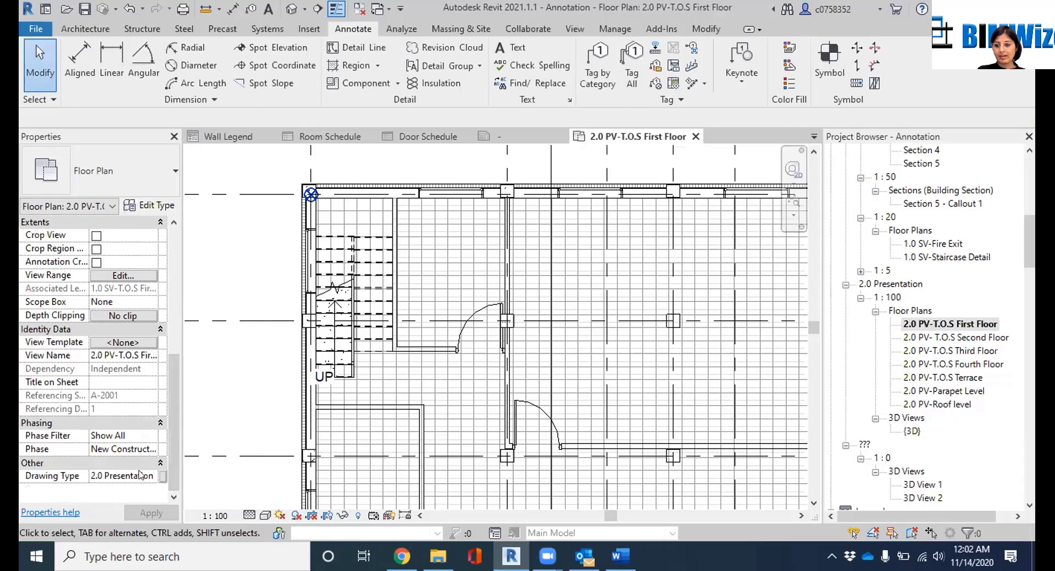
Open 3D View 1 from the ??? group and set its Drawing Type to 2.0 Presentation
left_click(927, 485)
double_click(928, 485)
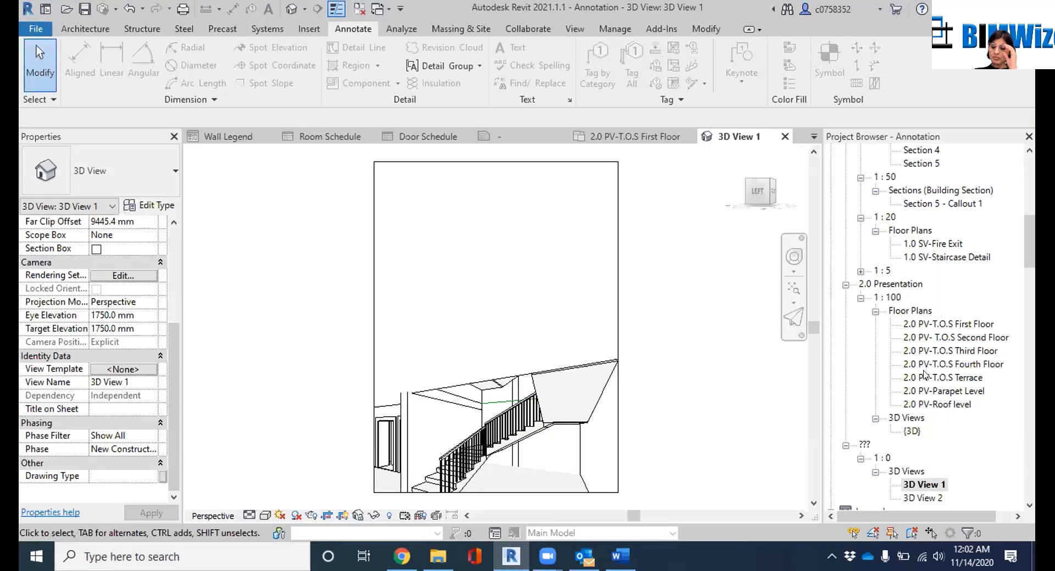
scroll(931, 433, "down", 1)
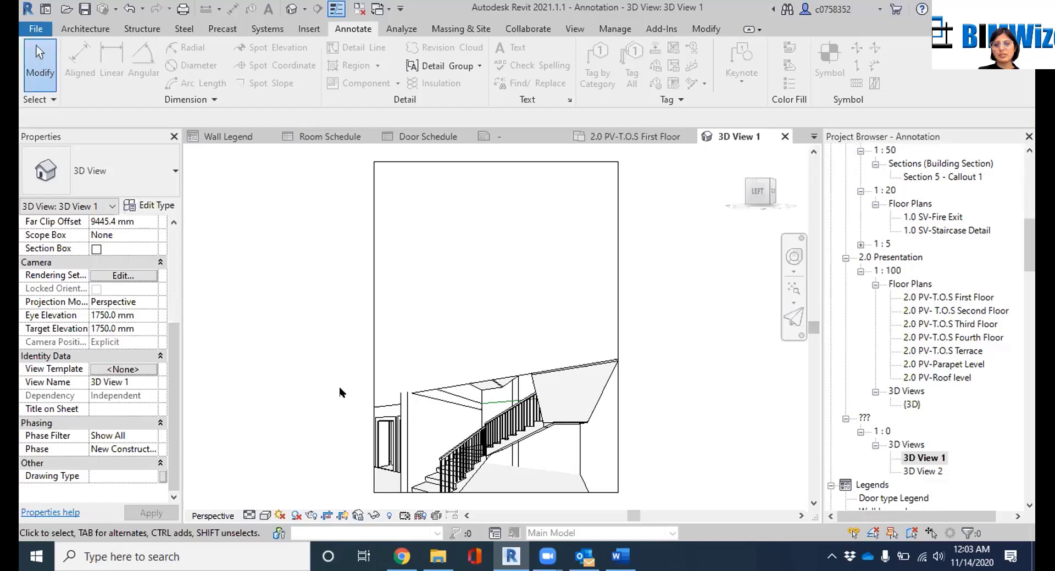
left_click(151, 477)
left_click(151, 476)
left_click(151, 477)
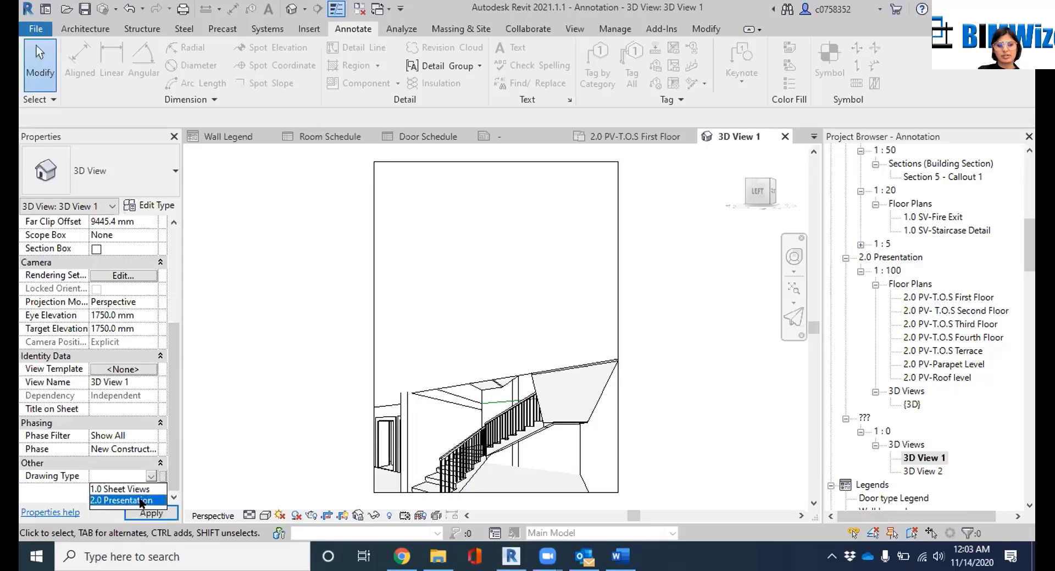
left_click(142, 501)
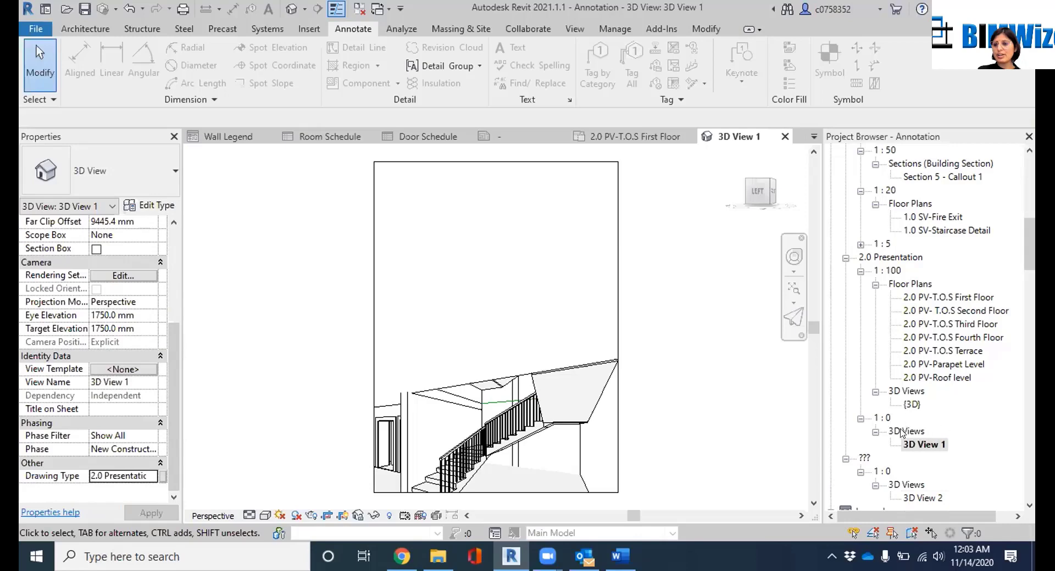
Inspect the properties of the {3D} view under 2.0 Presentation, and return to the properties of 3D View 1
left_click(912, 405)
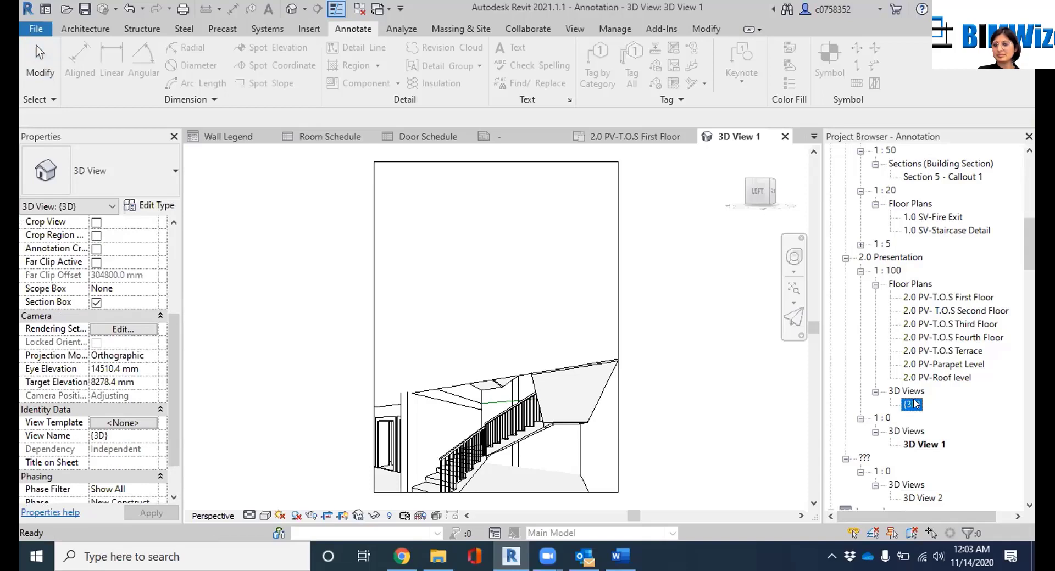
scroll(188, 409, "down", 1)
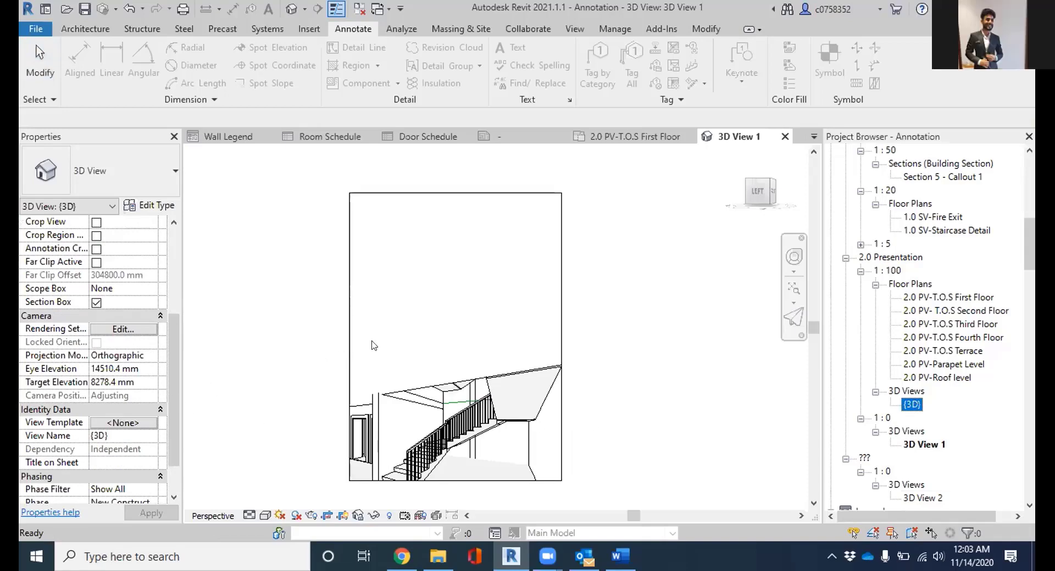
left_click(624, 214)
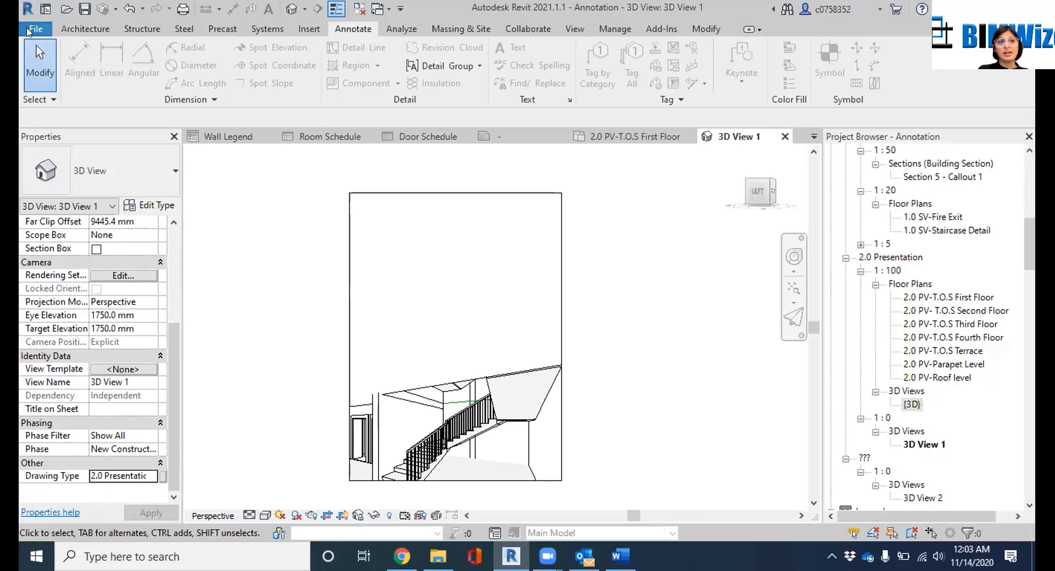
Go to the Revit home screen and choose the Annotation project from the recent files
left_click(28, 31)
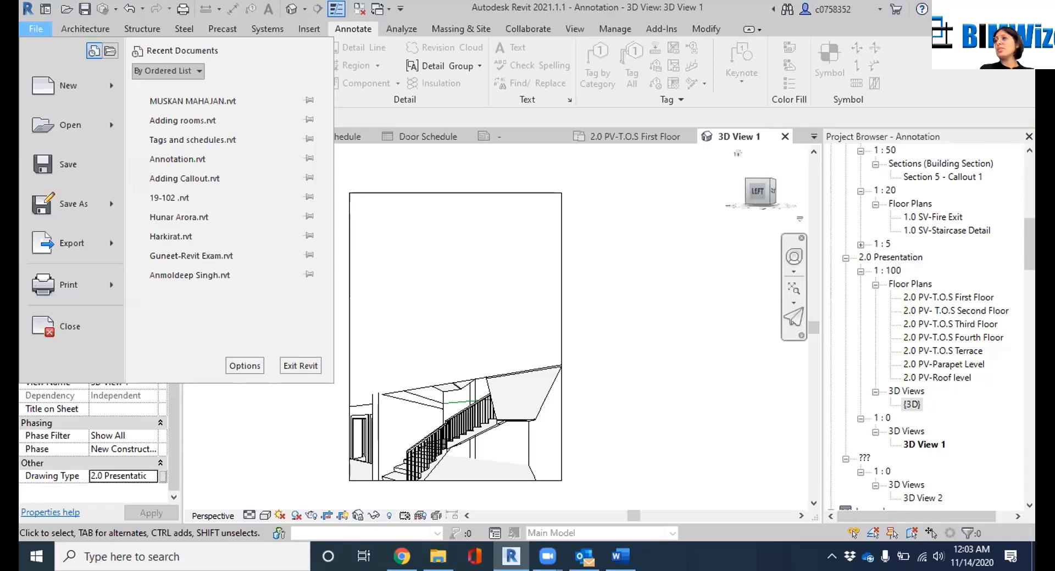
key("Escape")
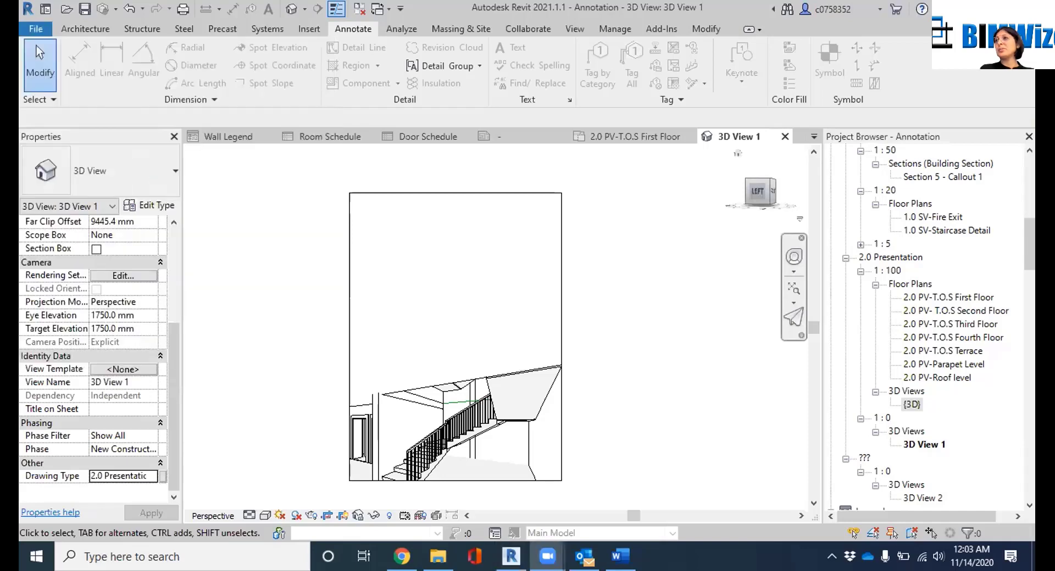
left_click(29, 31)
left_click(45, 9)
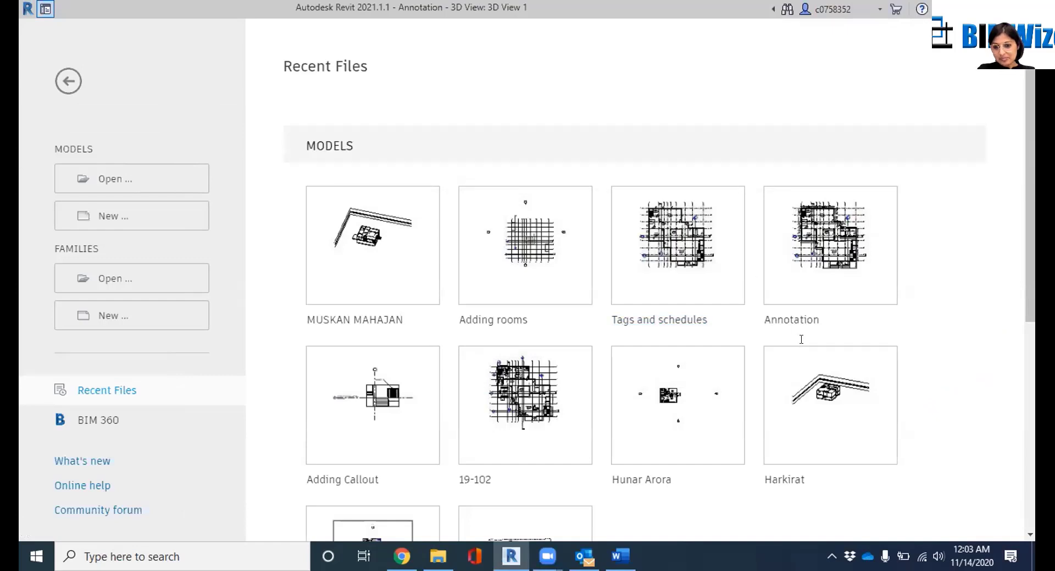
left_click(809, 333)
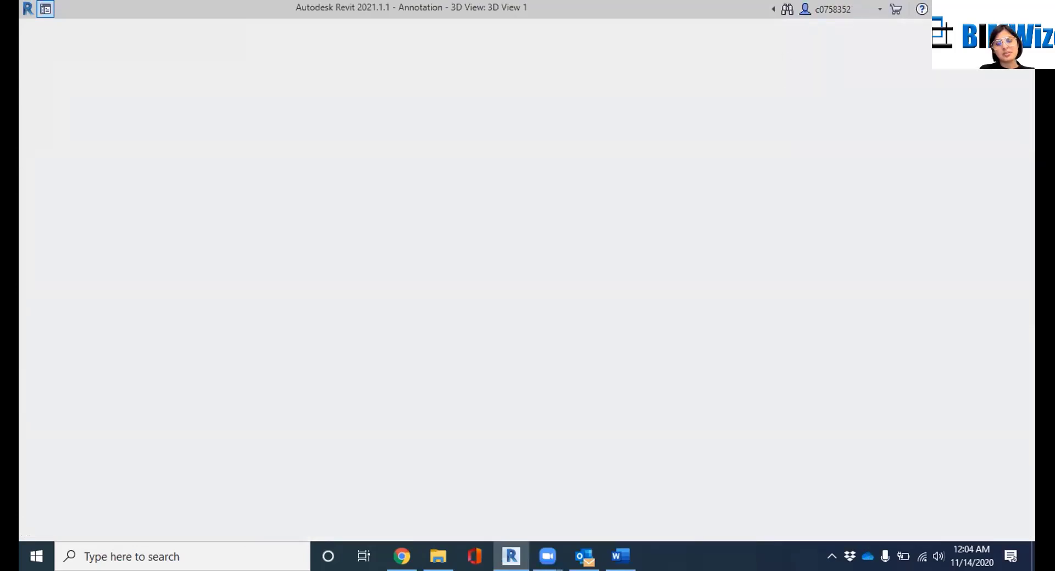
Leave the Revit home screen and return to 3D View 1 of the Annotation project
left_click(950, 9)
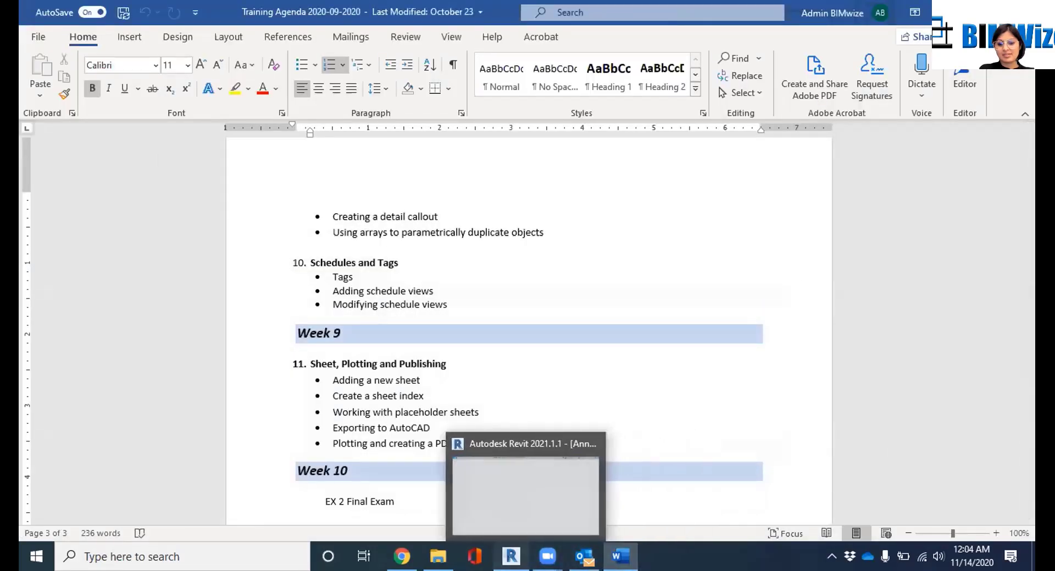
left_click(511, 557)
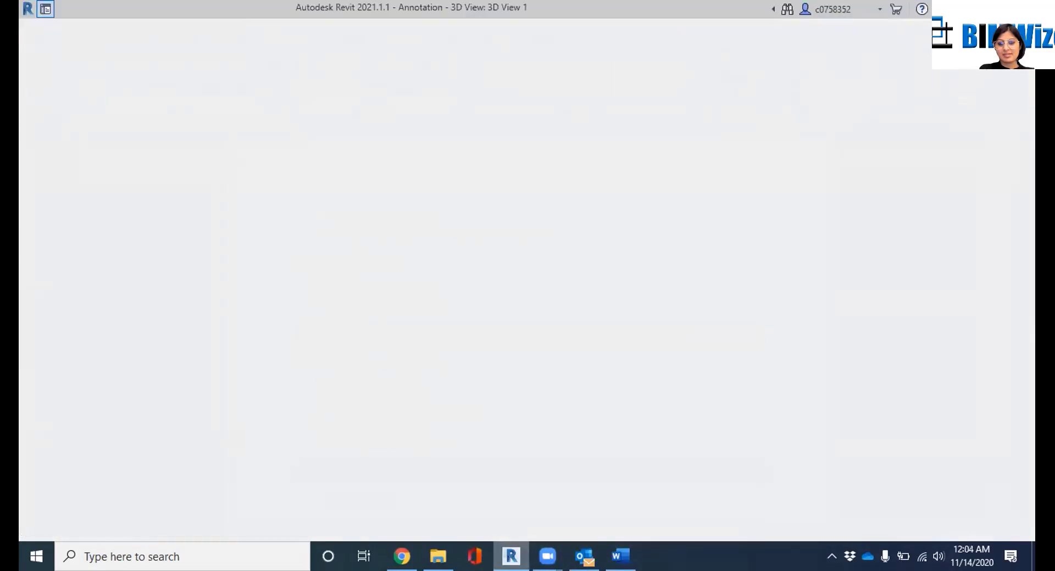
left_click(34, 6)
left_click(46, 8)
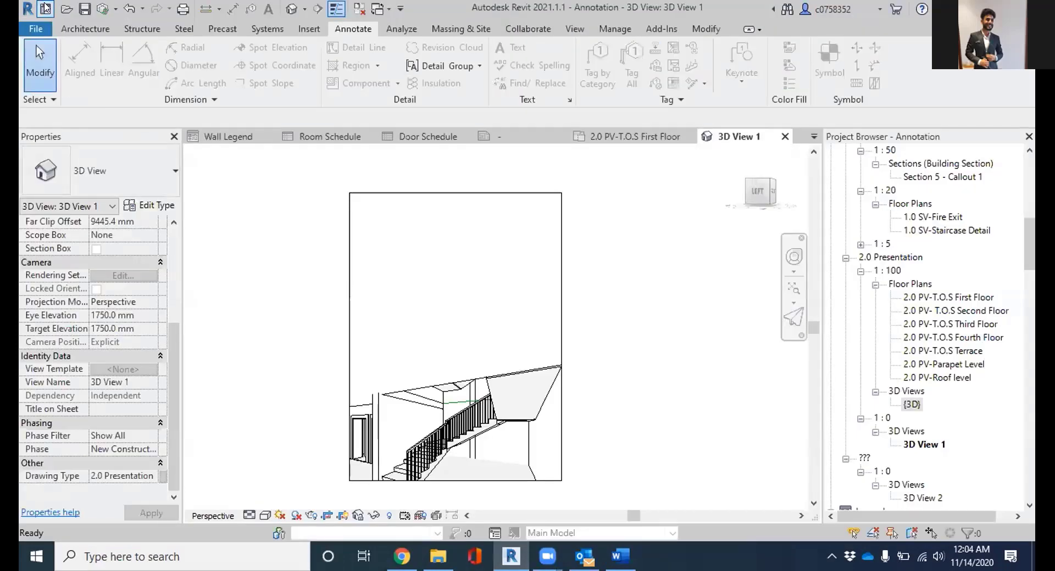
left_click(46, 8)
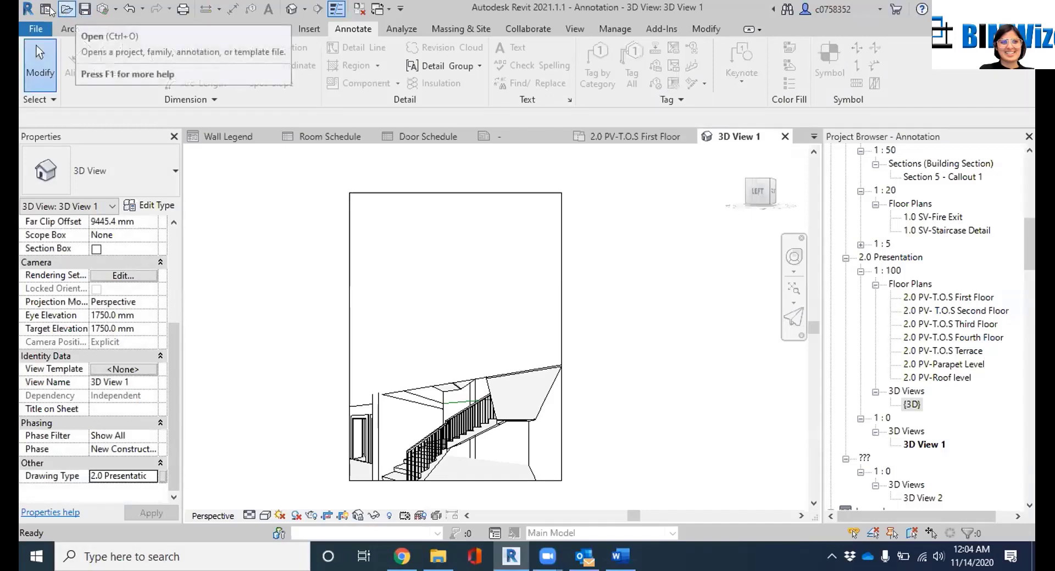
left_click(27, 9)
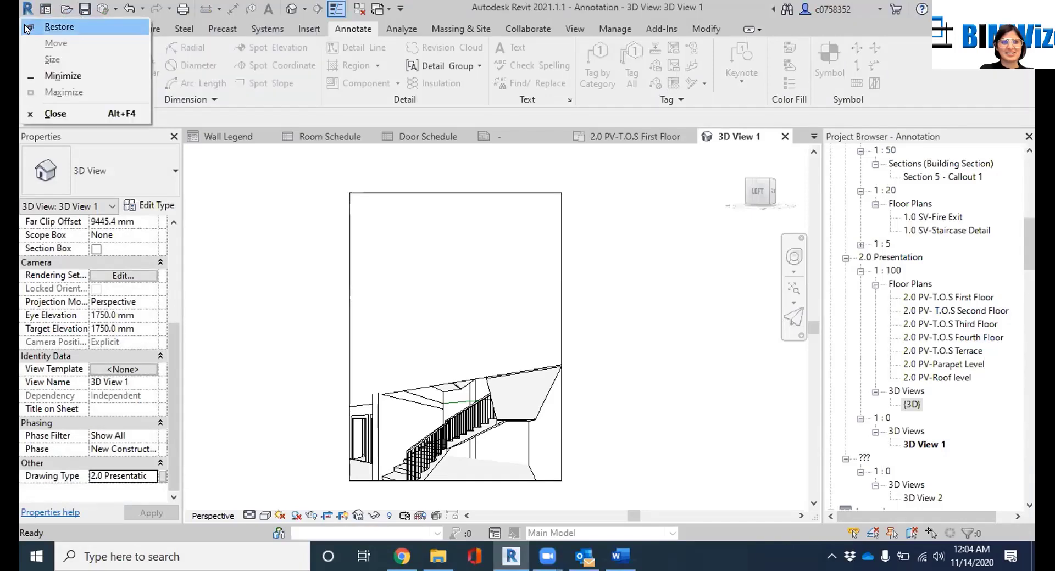
left_click(30, 8)
Start opening another Revit project and browse to the OneDrive - bimwize.com location
left_click(35, 29)
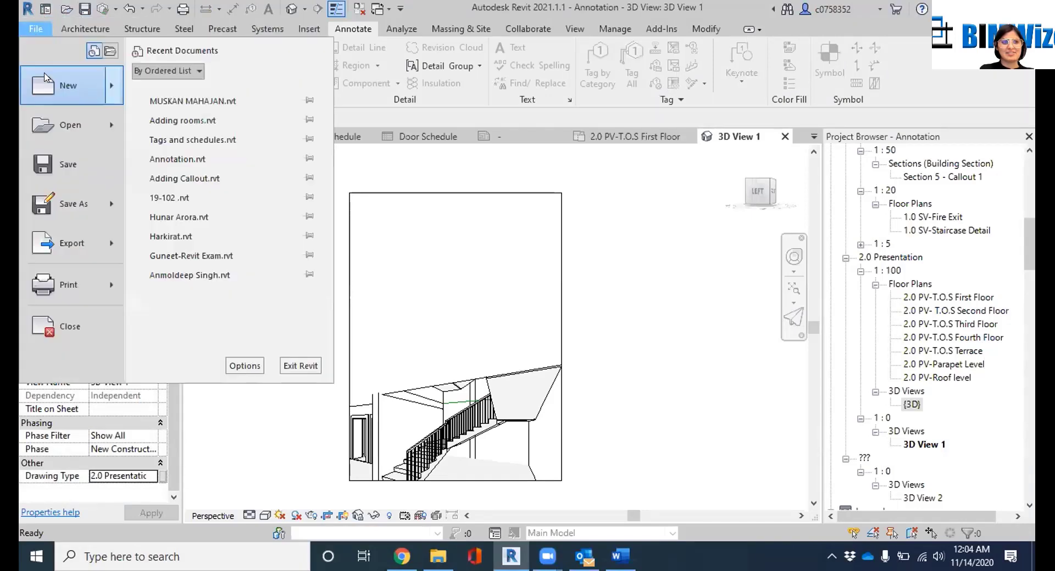
mouse_move(52, 136)
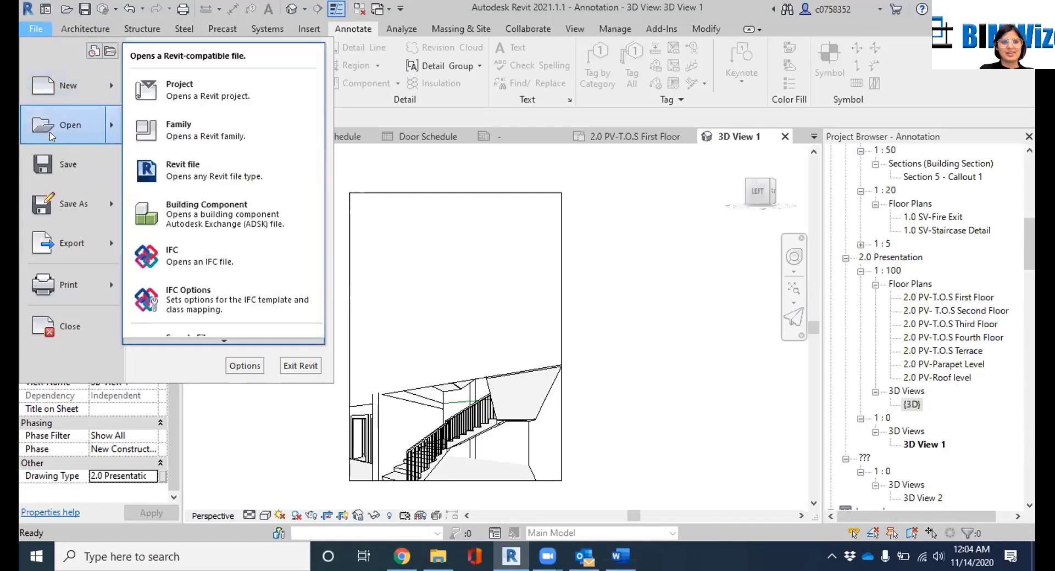
left_click(169, 93)
key("ctrl+o")
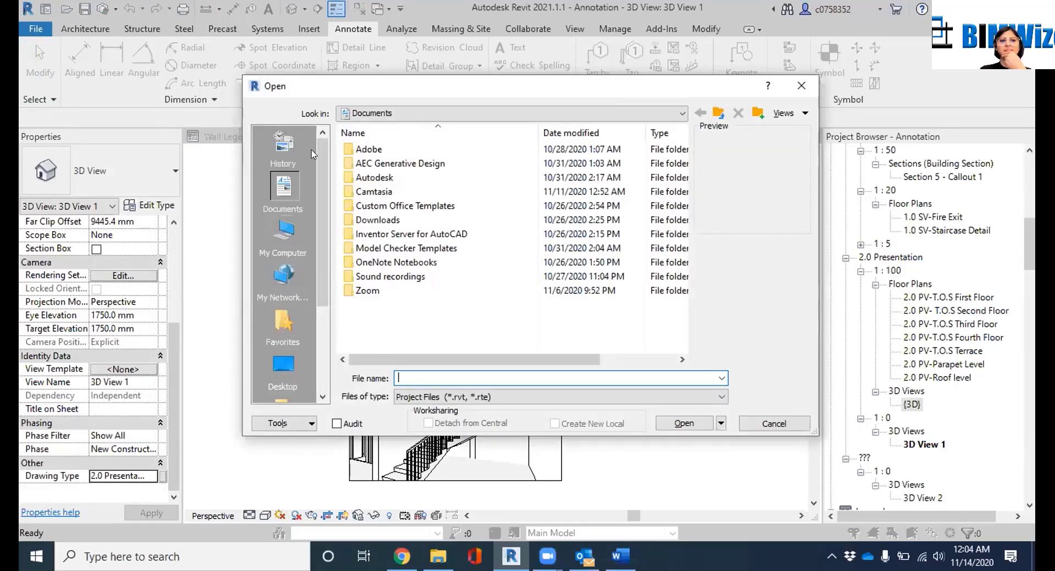
left_click(393, 113)
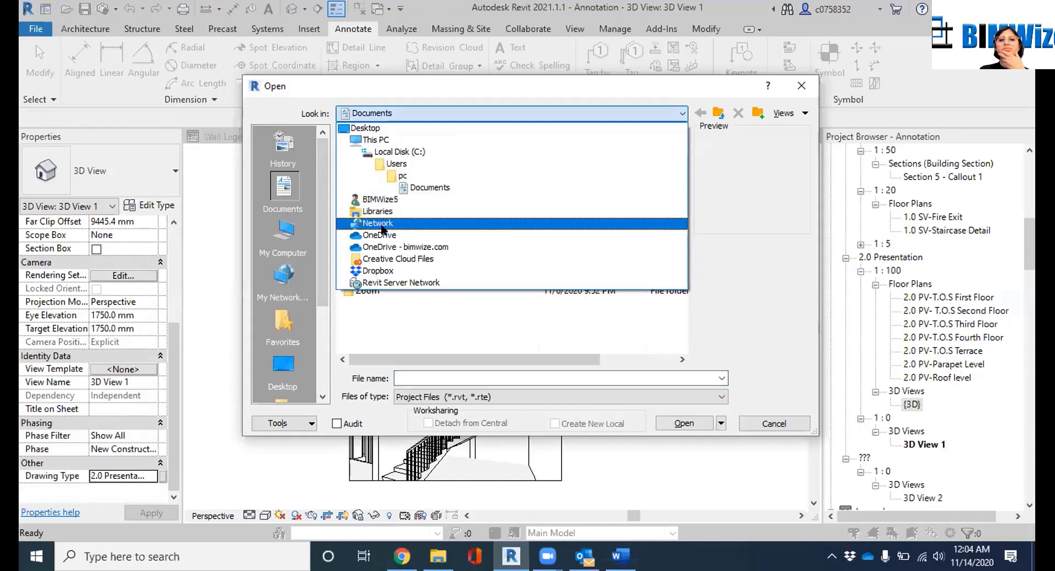
left_click(385, 247)
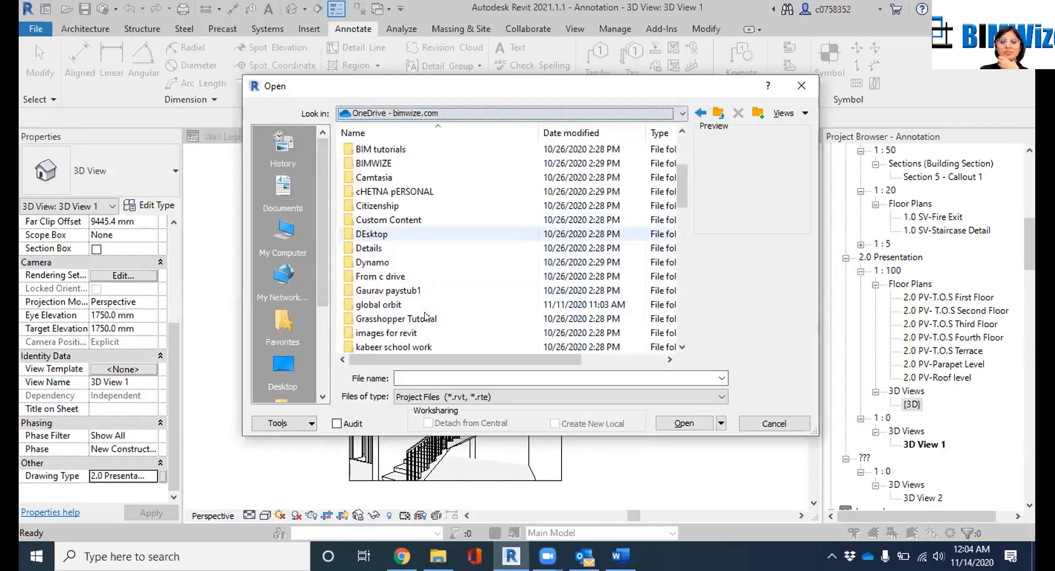
Open the second student's project file from the Ex1 folder under Training Datasets, GNDU Presenation
scroll(424, 317, "down", 2)
scroll(425, 317, "up", 3)
scroll(423, 316, "down", 12)
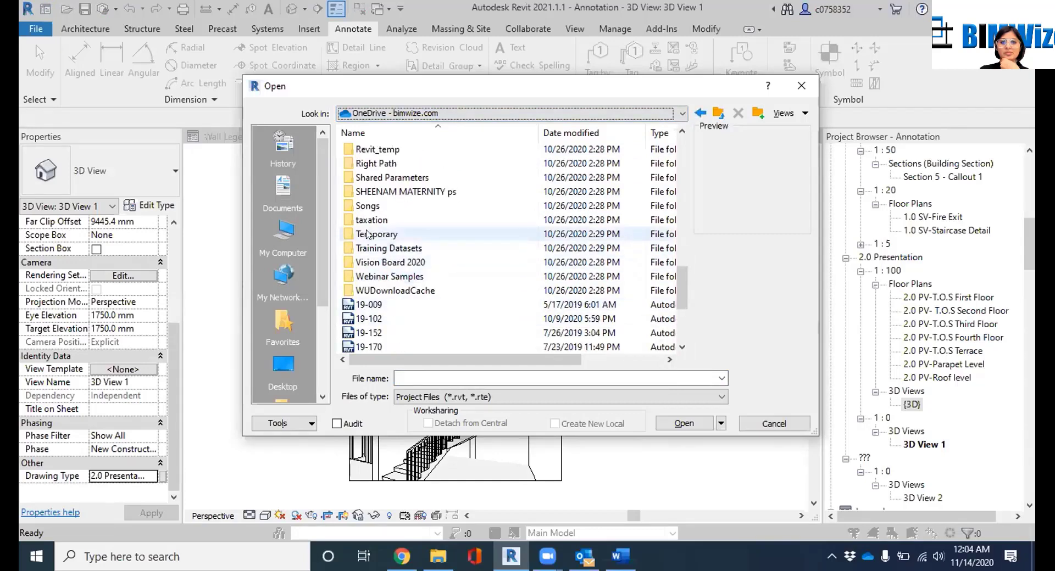
left_click(370, 250)
double_click(369, 250)
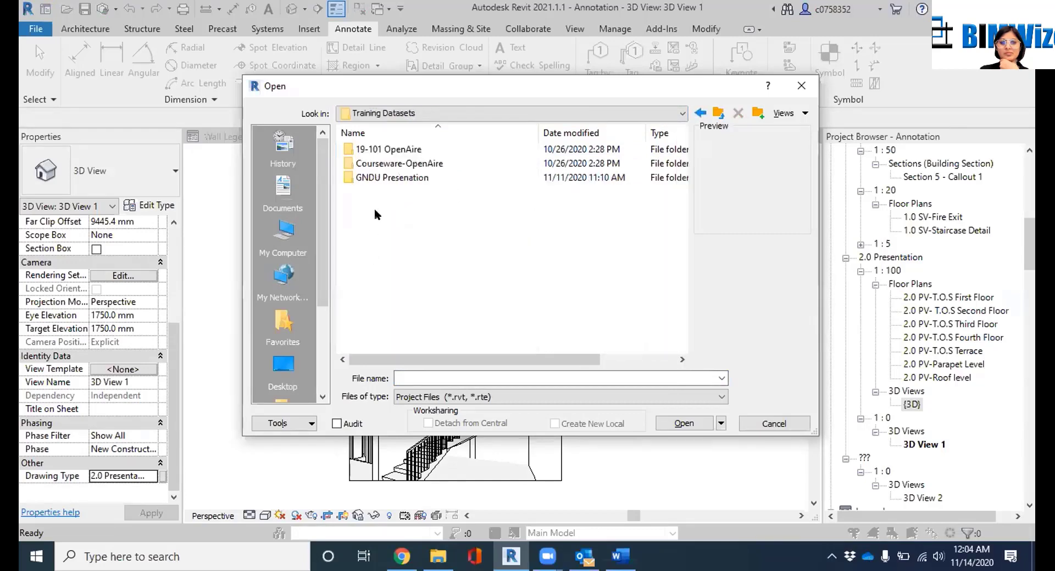
double_click(381, 177)
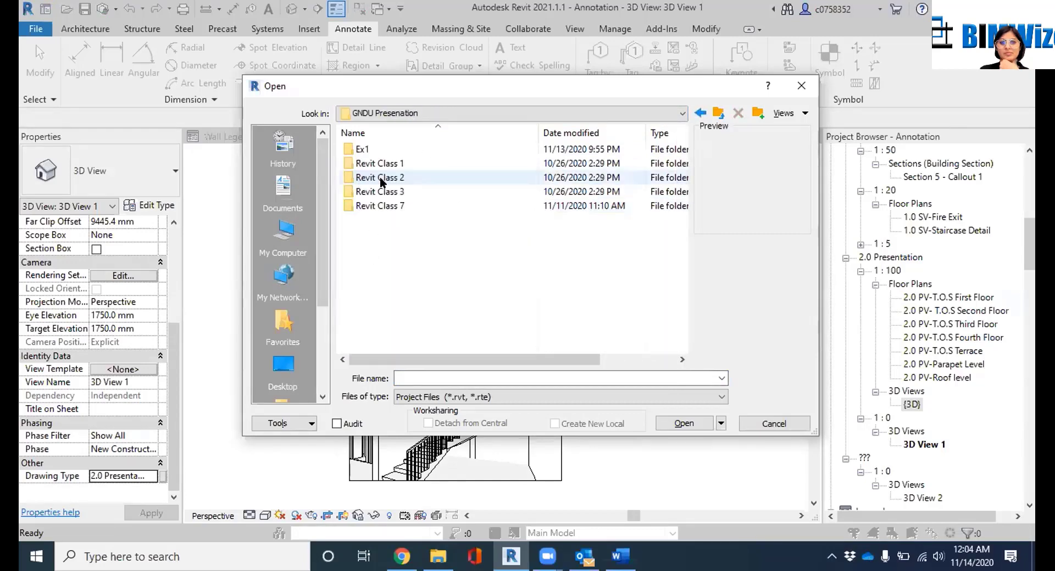
double_click(364, 149)
left_click(437, 164)
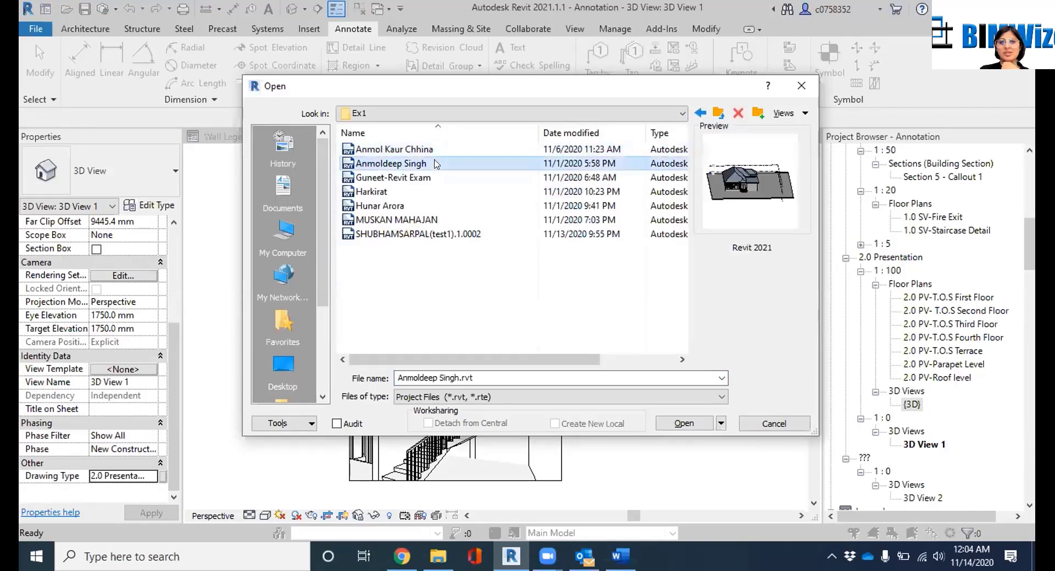
left_click(684, 423)
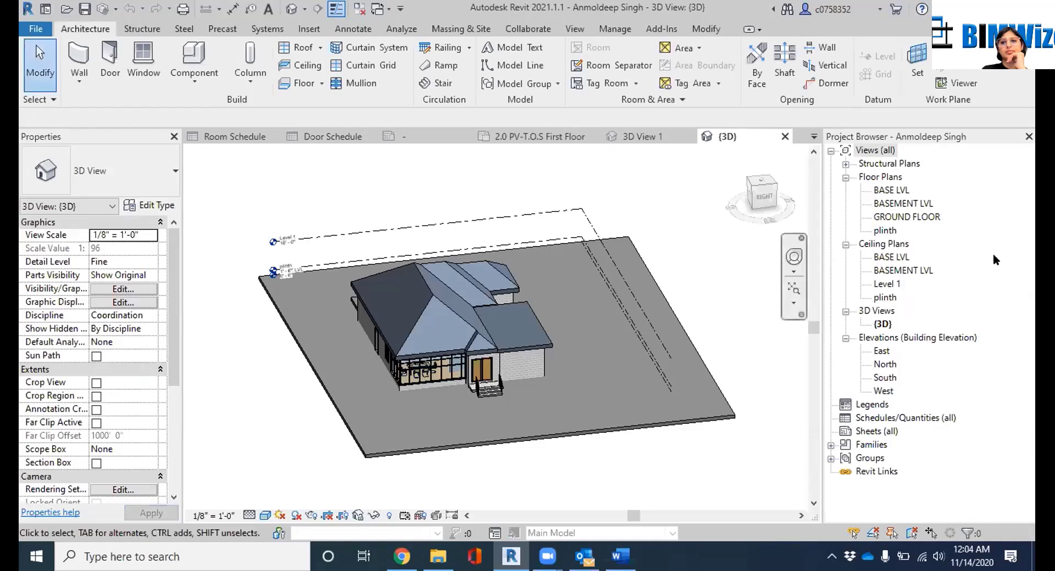
Look at the GROUND FLOOR plan and open the BASEMENT LVL floor plan at its walled rooms
double_click(889, 217)
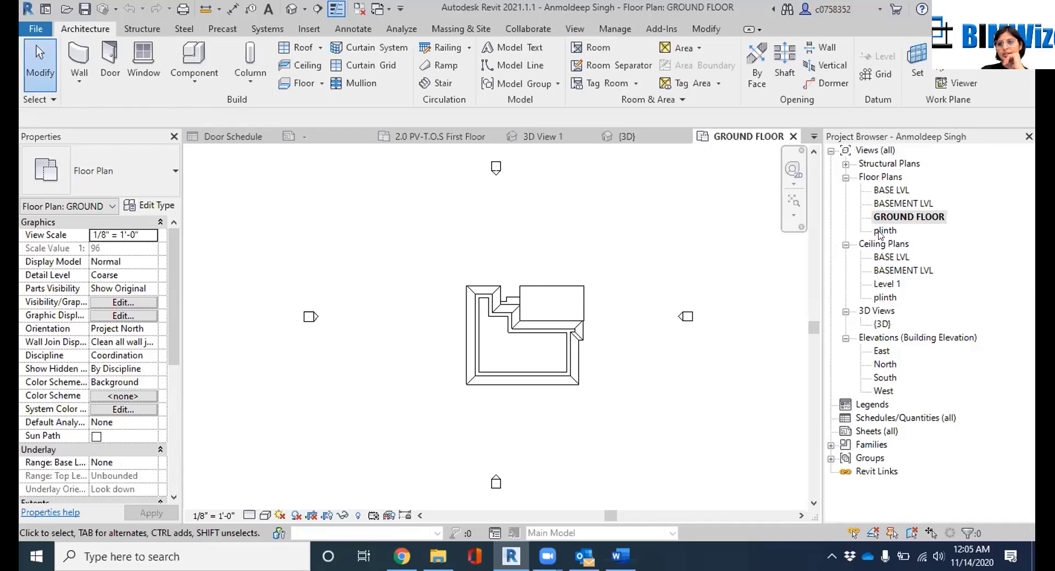
scroll(597, 350, "up", 1)
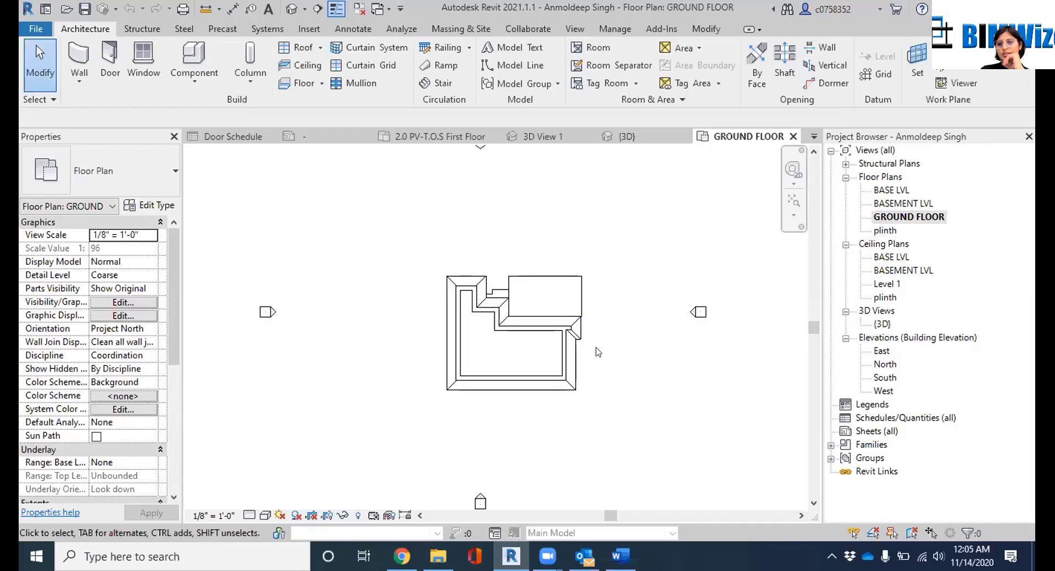
left_click(263, 512)
left_click(301, 449)
left_click(847, 166)
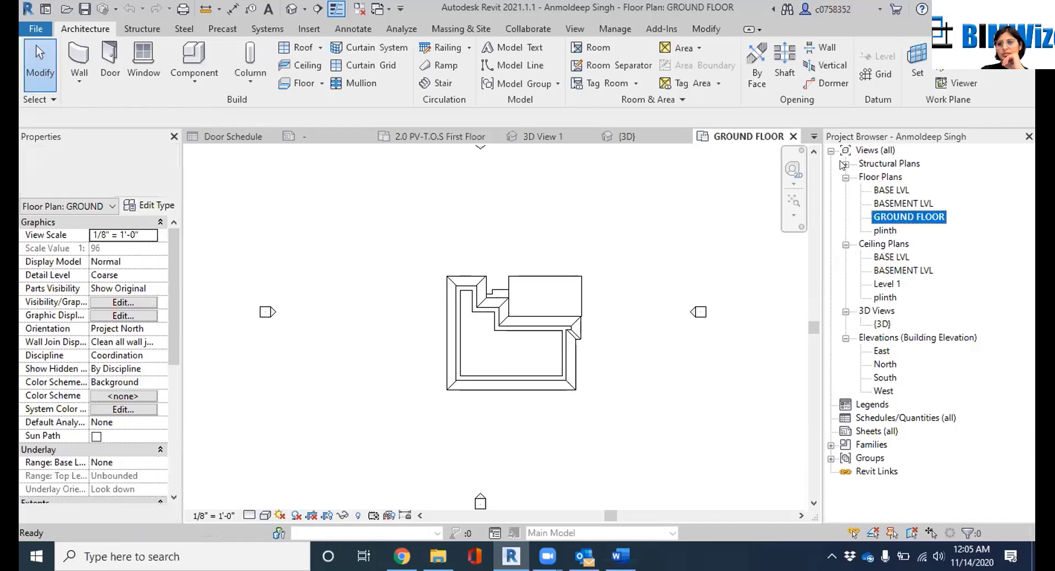
double_click(889, 204)
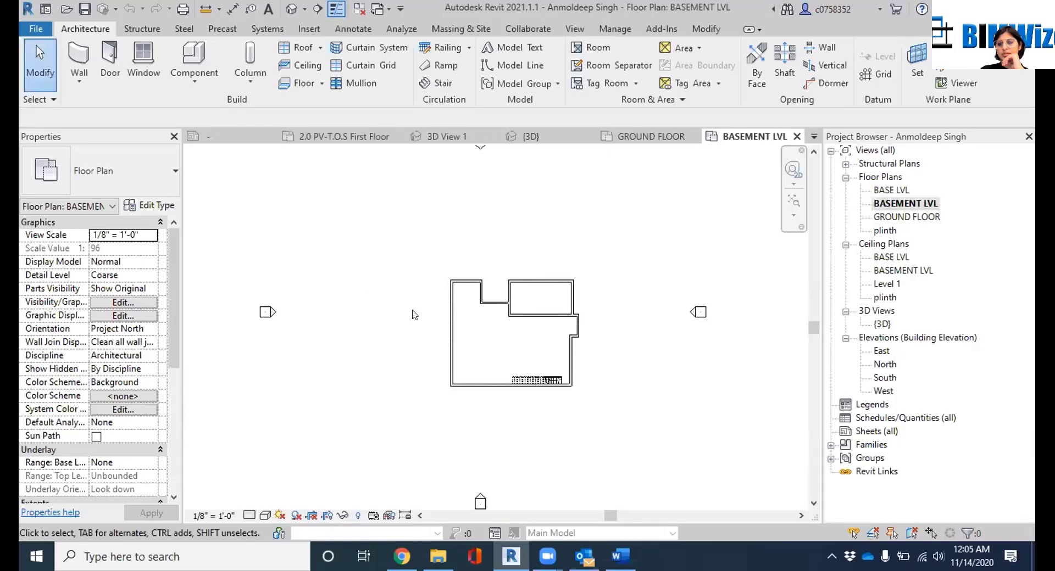
scroll(527, 328, "up", 5)
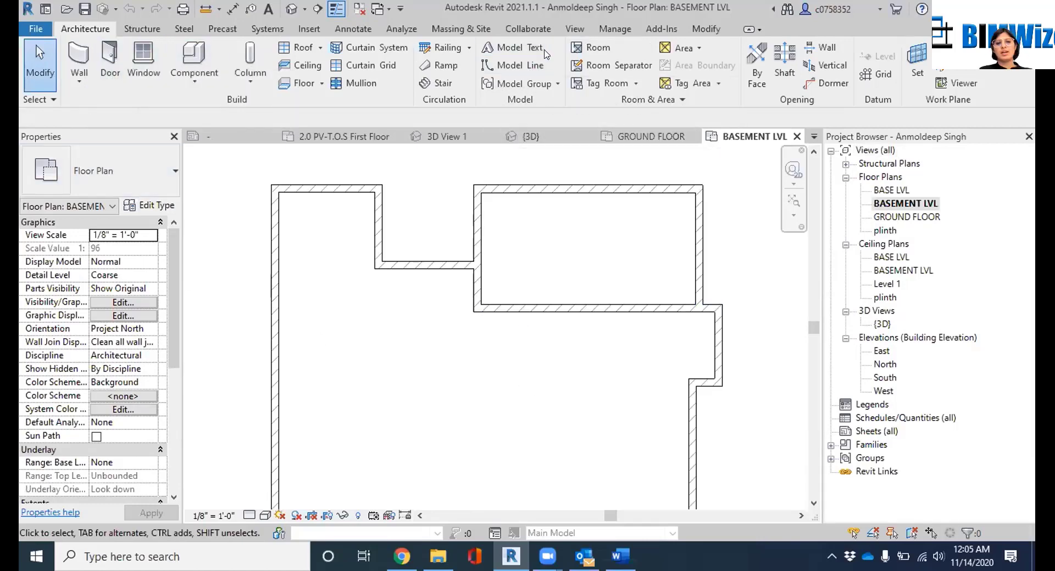
Tag the upper wall of the small rectangular room by category, placing the leadered tag inside the room
key("t")
key("g")
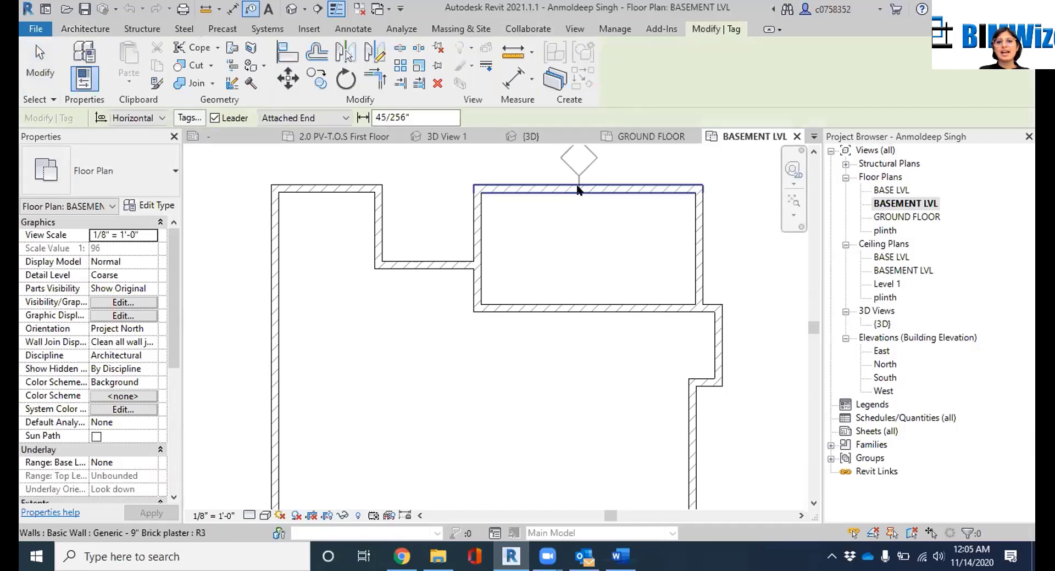
scroll(562, 195, "up", 2)
scroll(561, 198, "down", 3)
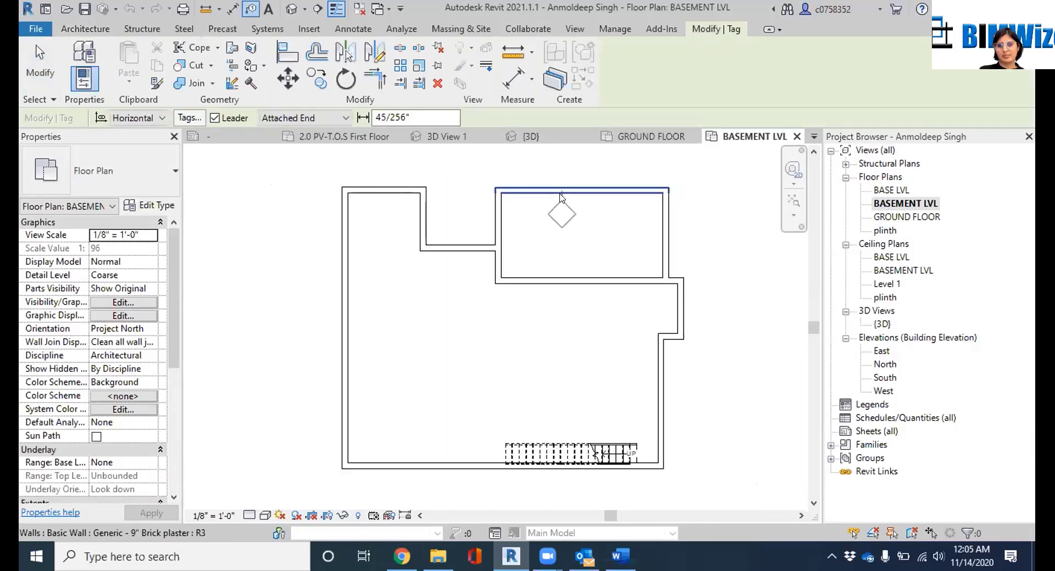
left_click(561, 218)
scroll(555, 219, "up", 3)
scroll(533, 211, "up", 2)
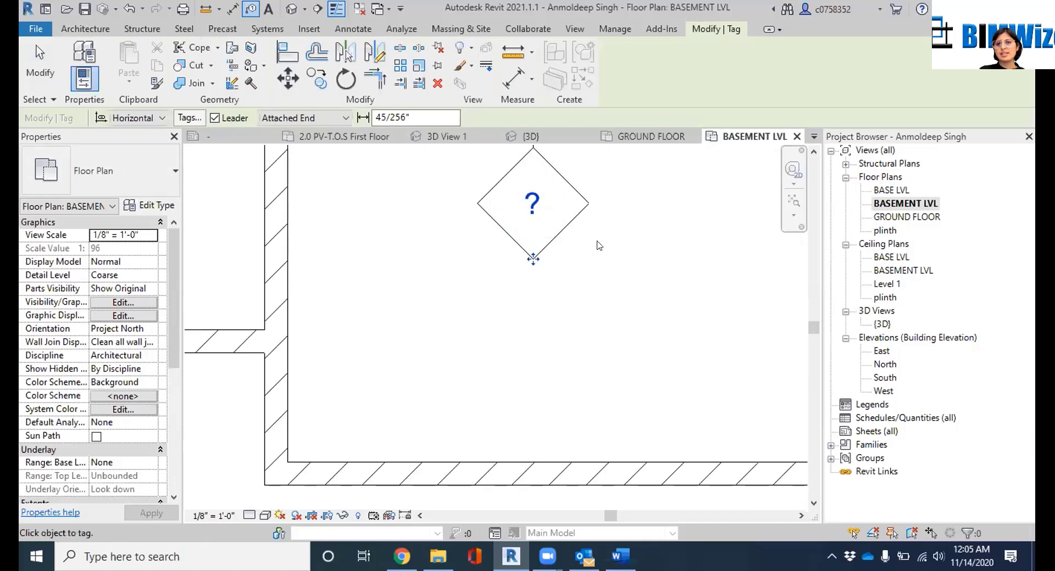
key("Escape")
key("Escape")
left_click(509, 236)
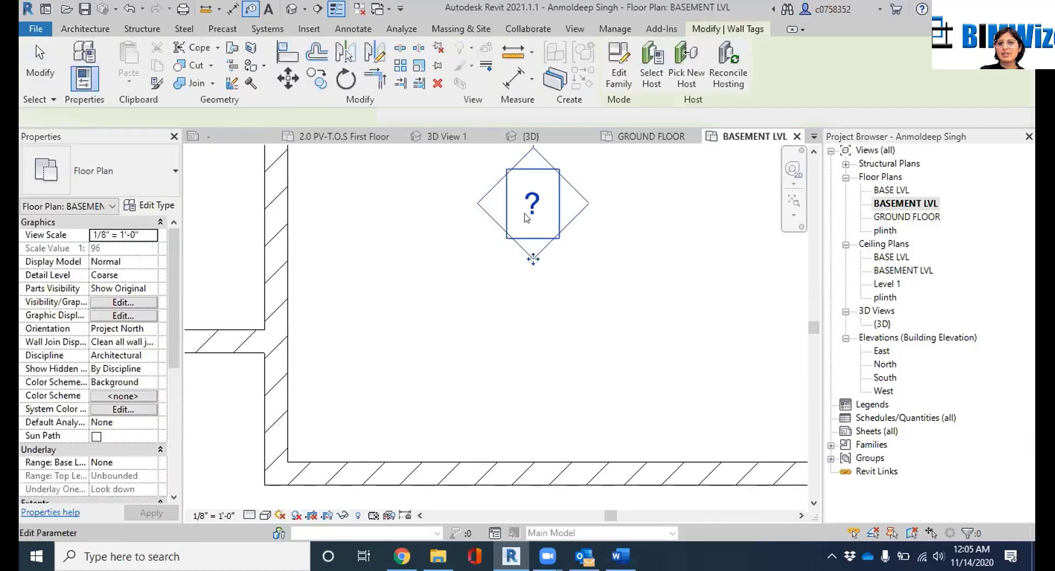
left_click(534, 200)
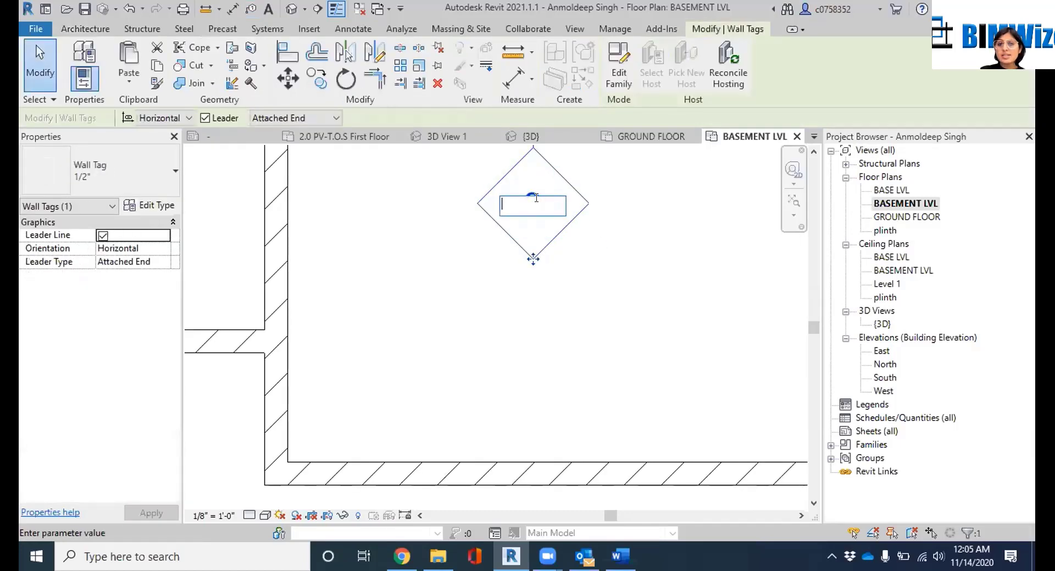
scroll(576, 231, "down", 3)
key("Escape")
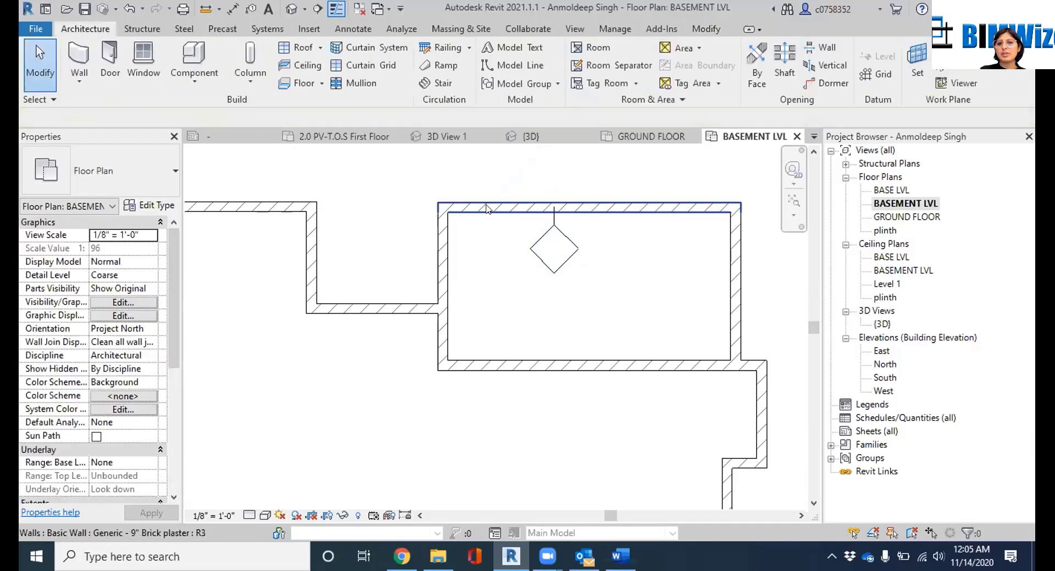
Examine the tagged wall's instance properties and the Identity Data among its type properties
left_click(483, 204)
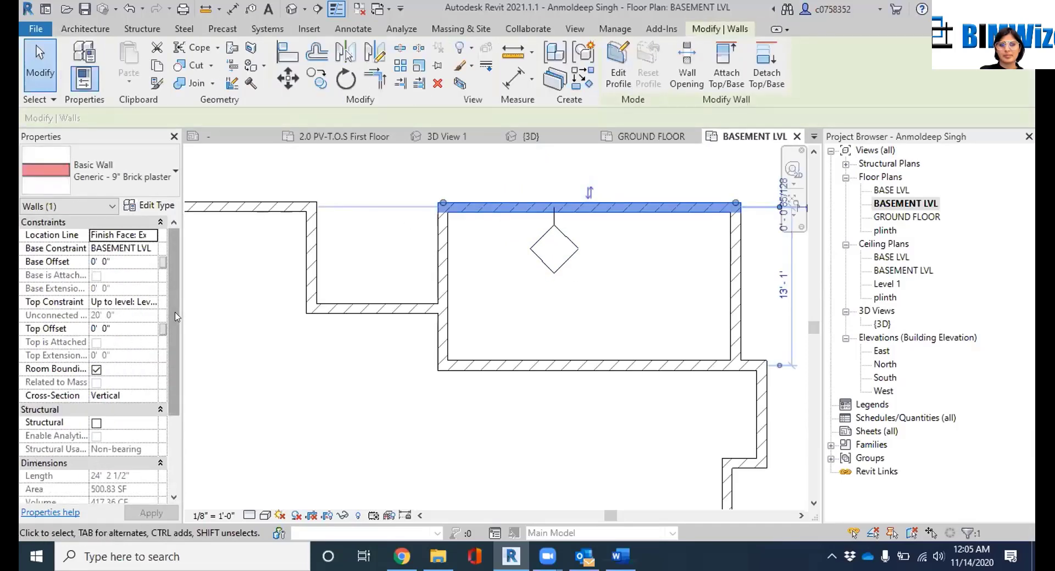
scroll(165, 344, "down", 2)
scroll(169, 345, "down", 3)
scroll(171, 308, "up", 5)
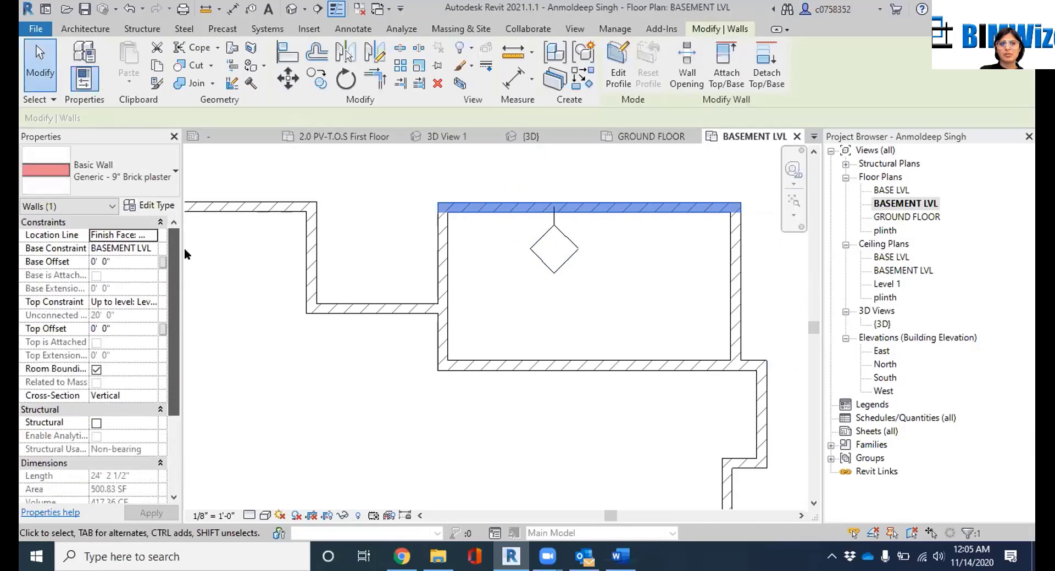
left_click(157, 207)
scroll(486, 327, "down", 4)
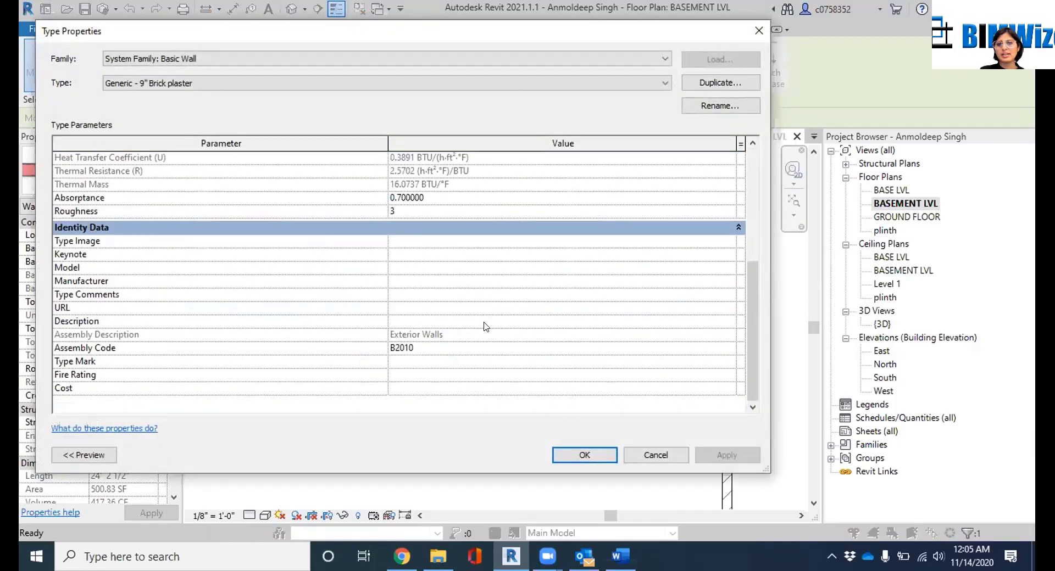
left_click(759, 29)
Set the wall tag's value to w1 and accept the type parameter change
left_click(553, 252)
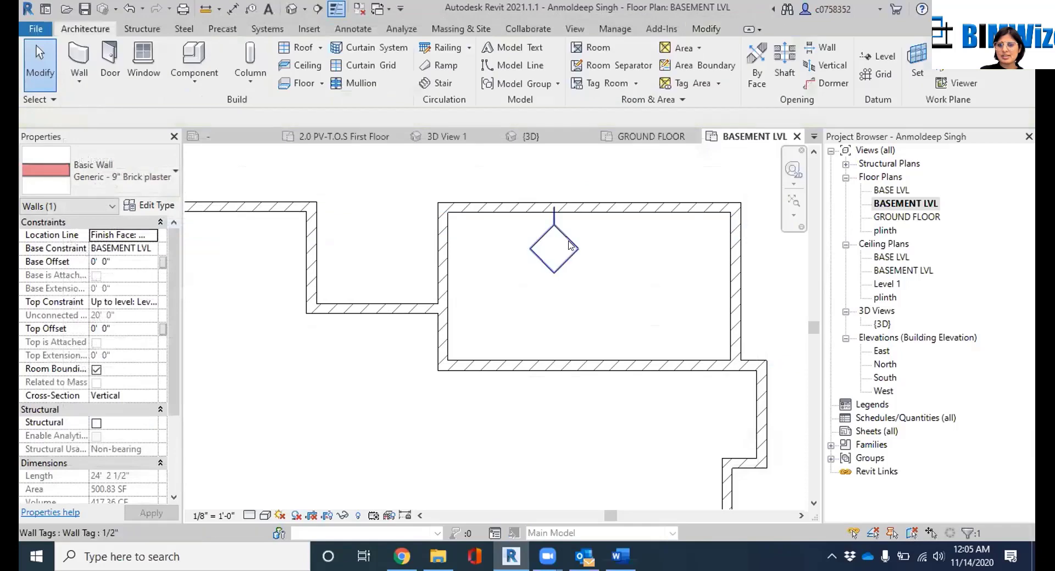
left_click(568, 244)
left_click(551, 245)
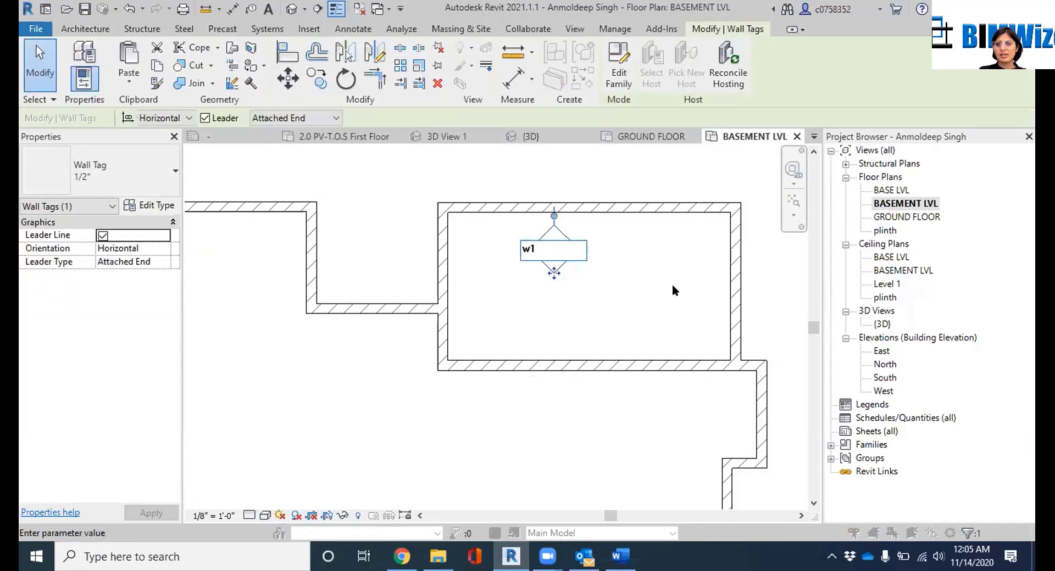
key("Return")
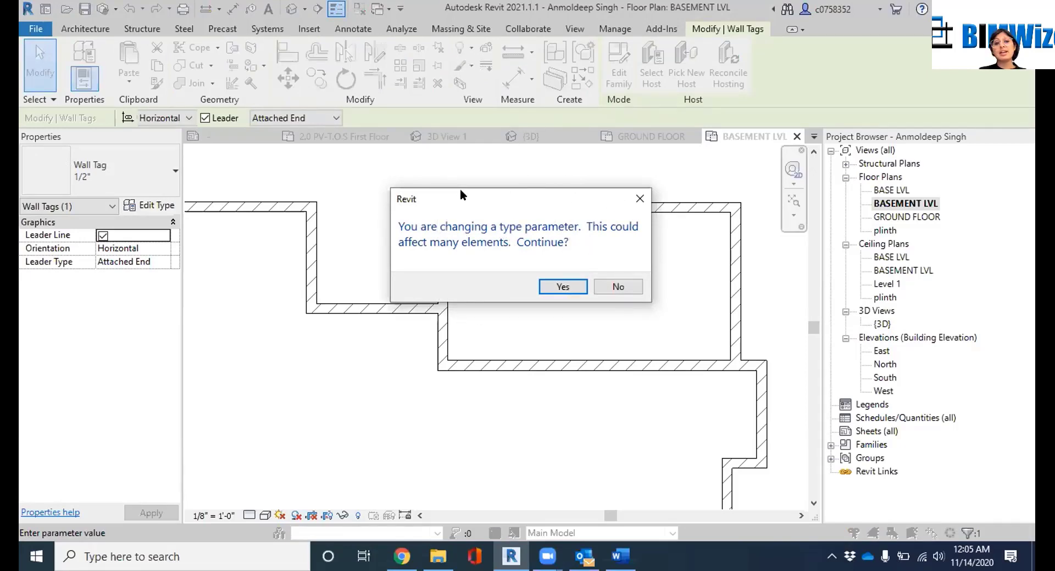
left_click(564, 287)
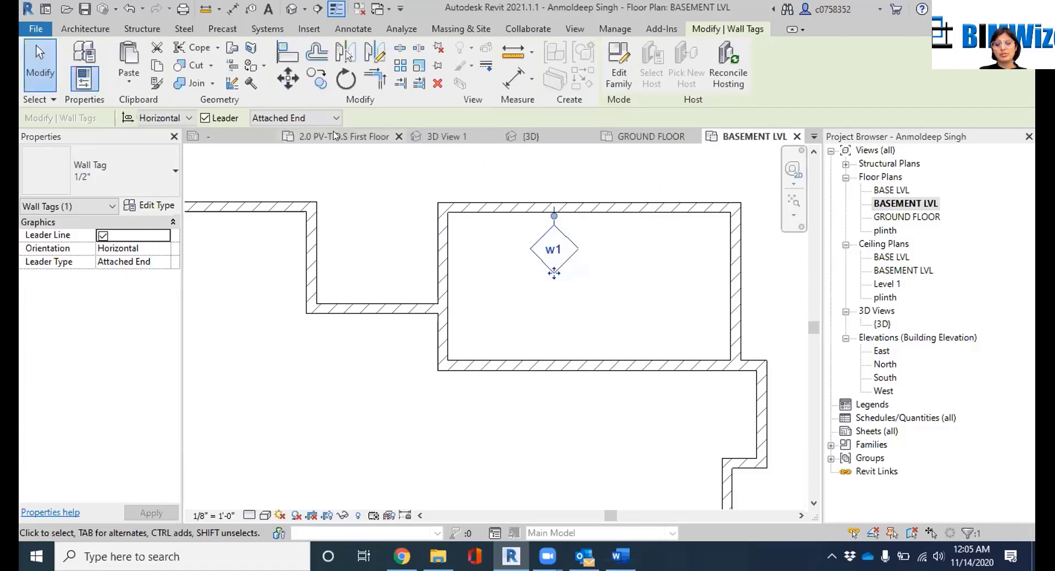
Tag the lower wall of the rectangular room by category, with the leadered tag below the wall
key("g")
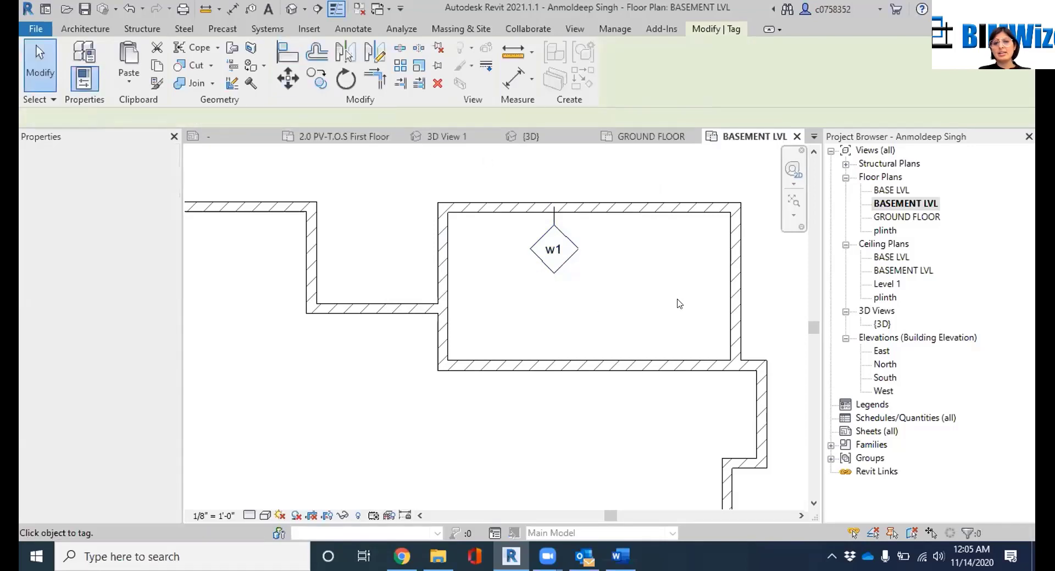
left_click(606, 374)
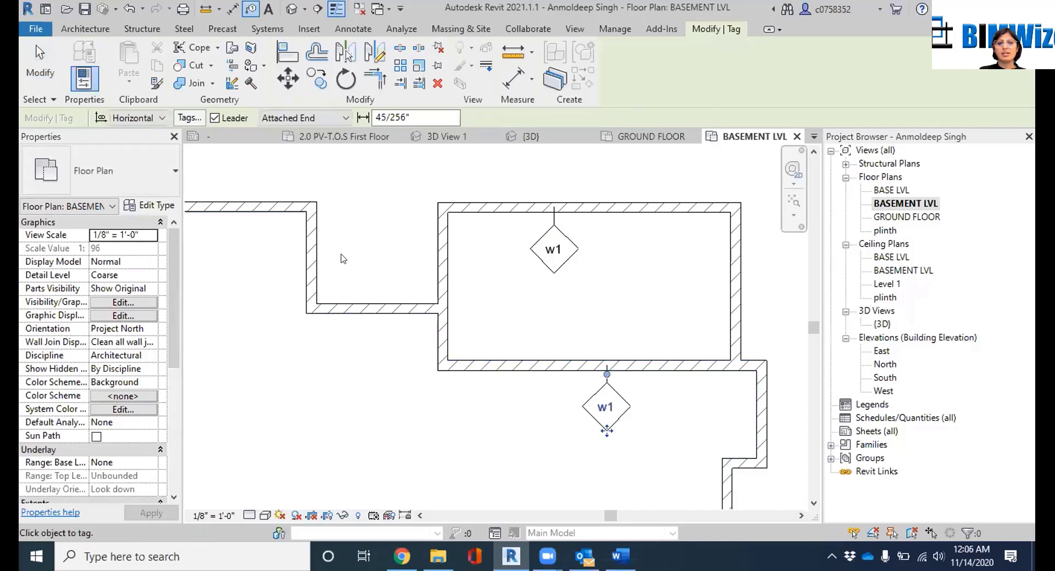
Tag the short vertical wall west of the small rectangular room by category, with the leadered tag to the right of the wall
left_click(310, 232)
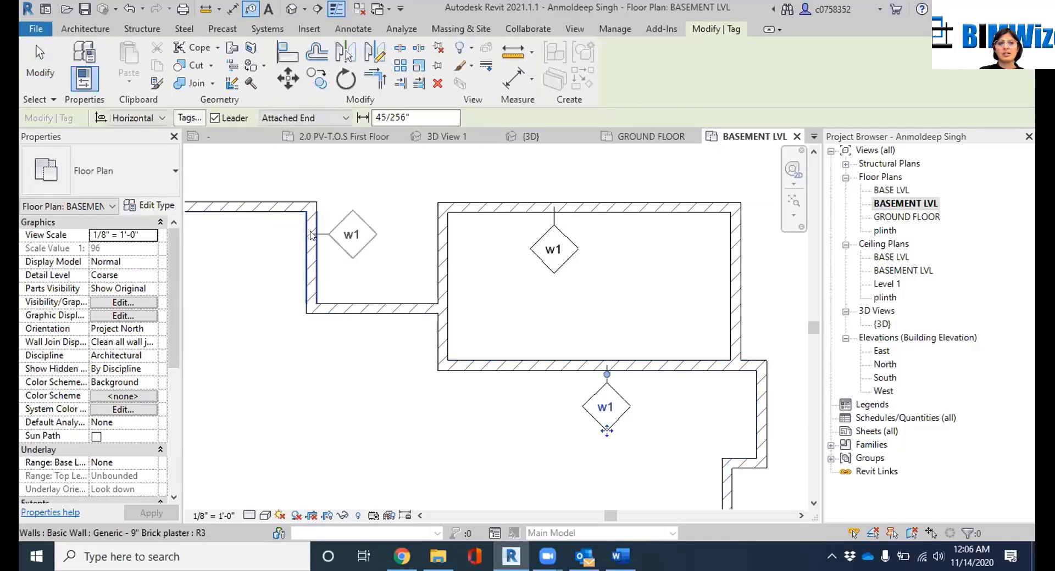
scroll(505, 292, "down", 3)
scroll(504, 293, "down", 1)
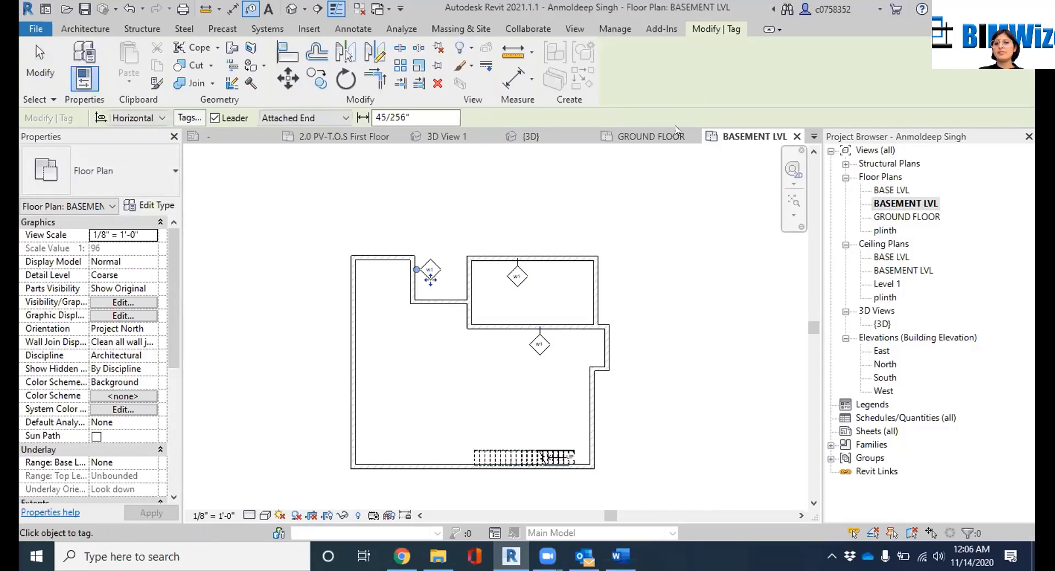
left_click(705, 421)
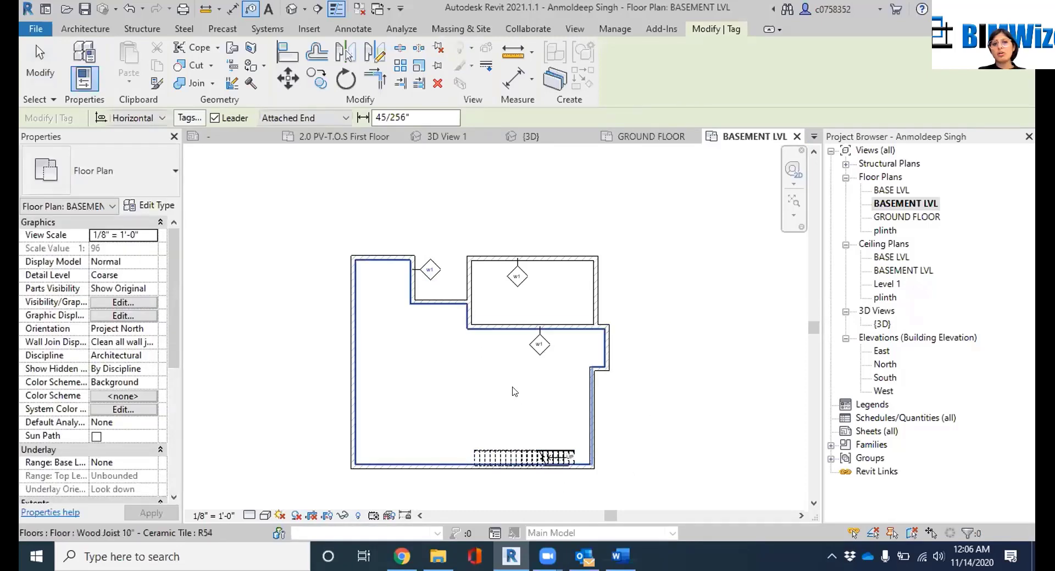
key("Escape")
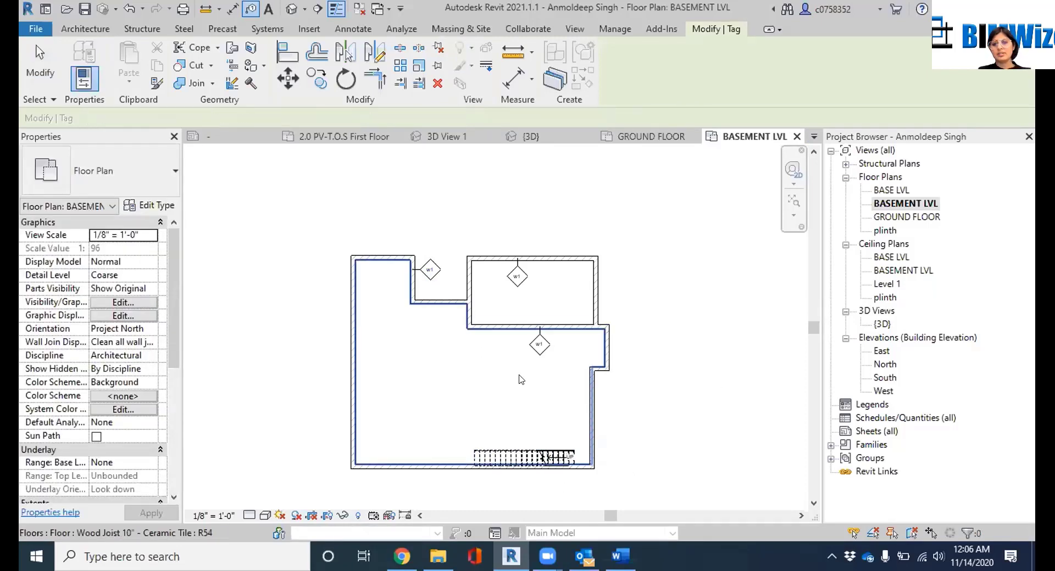
Tag the stair along the lower wall of the basement plan by category, with the leadered tag above the stair
scroll(521, 444, "up", 5)
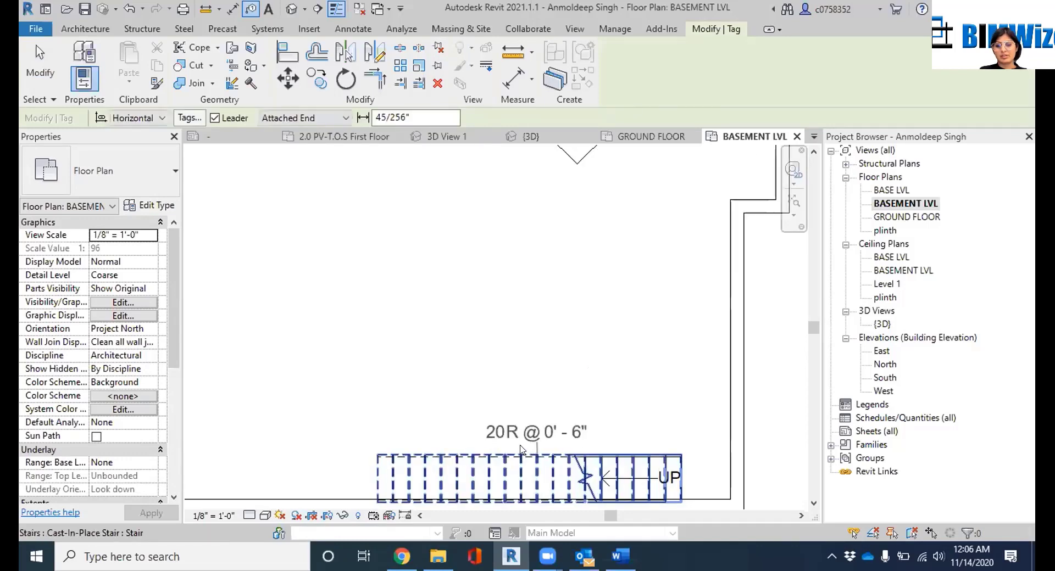
scroll(514, 458, "up", 3)
left_click(513, 457)
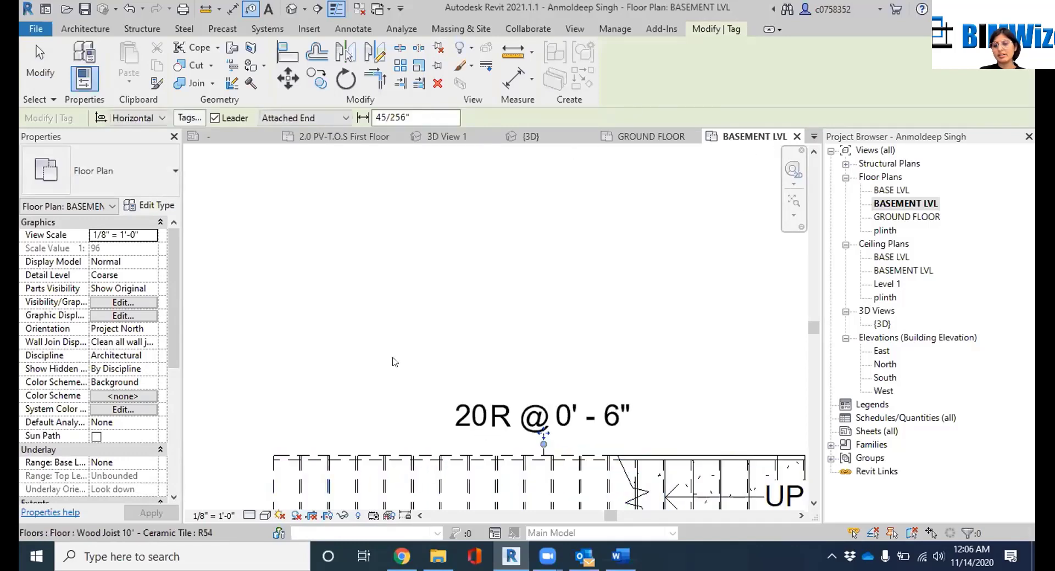
scroll(418, 395, "down", 3)
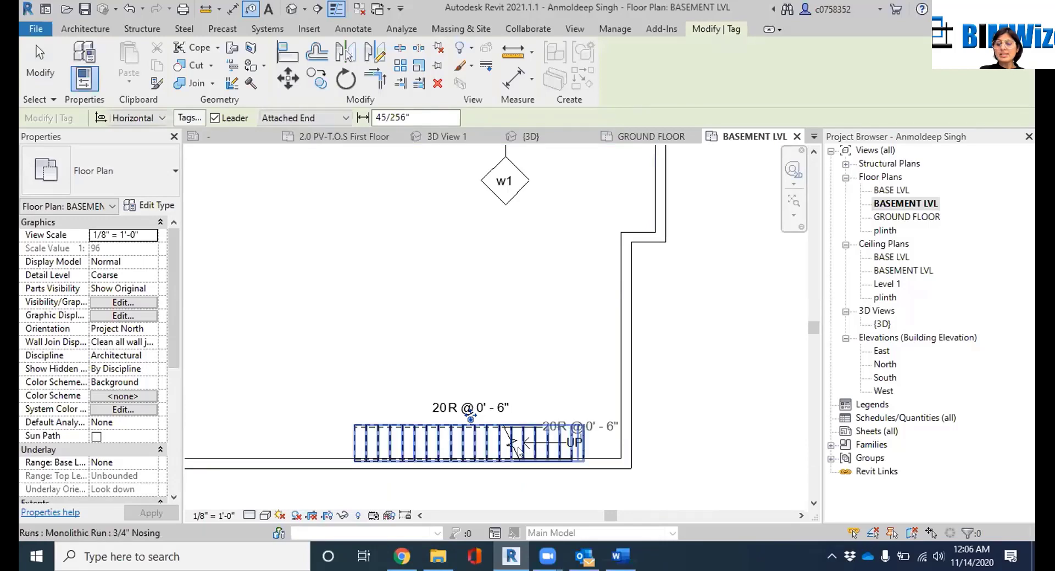
scroll(465, 455, "up", 4)
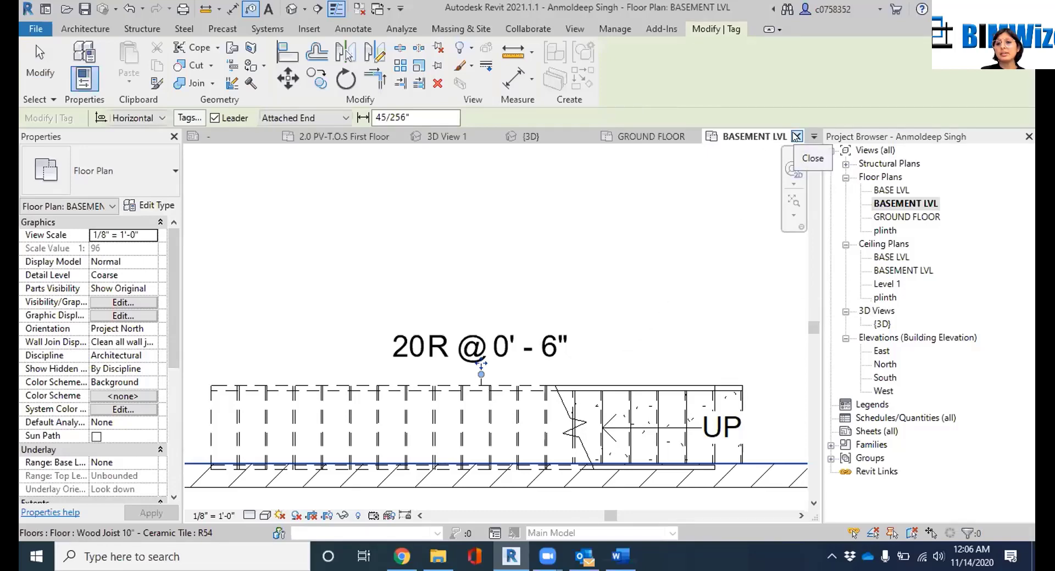
Consult the training agenda in Word, and close the inactive views back in Revit
left_click(621, 557)
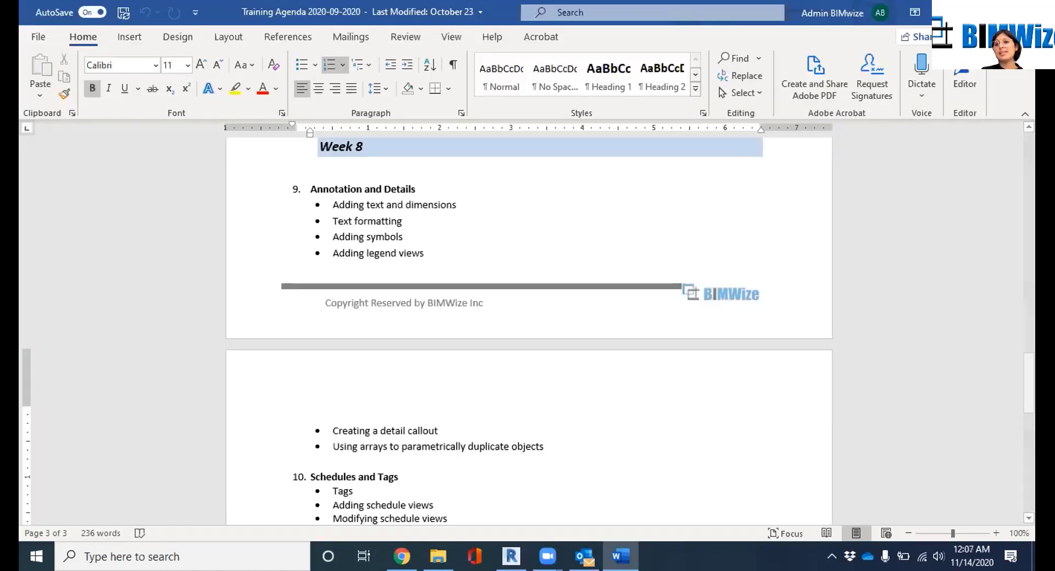
key("alt+Tab")
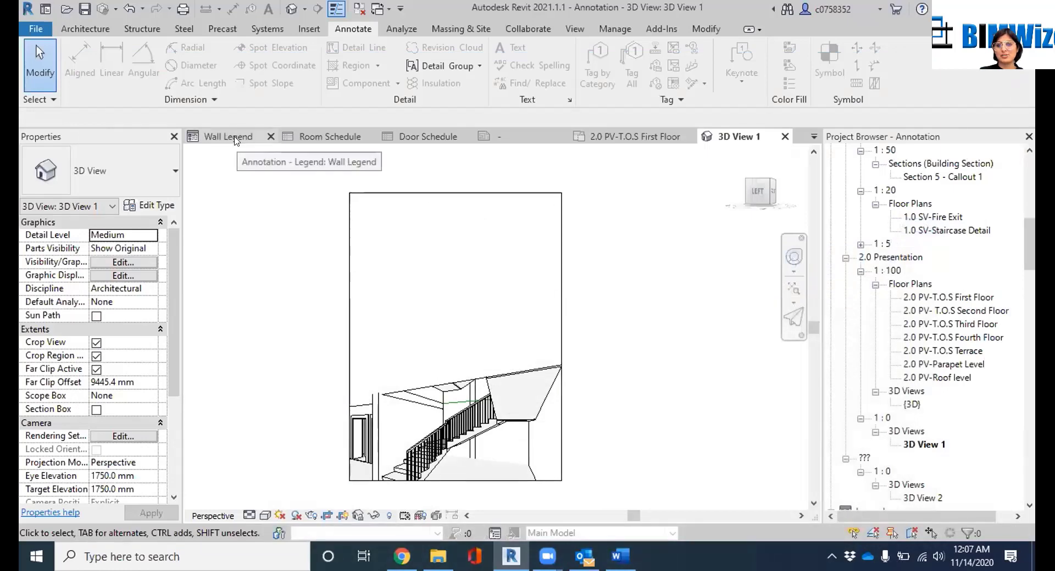
left_click(359, 9)
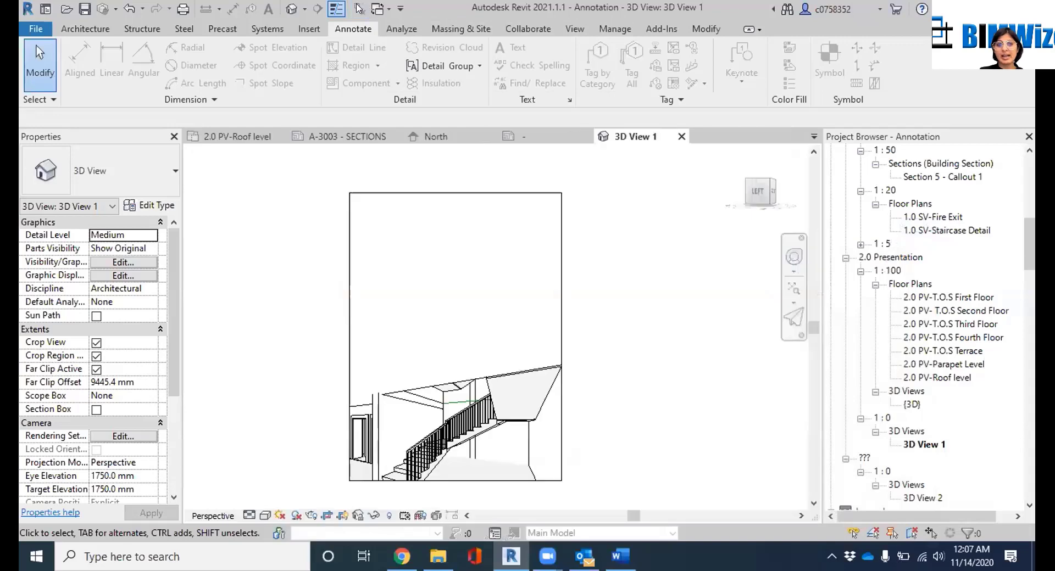
Activate the Adding rooms project and open its 1.0 SV-T.O.S Fourth Floor plan among the 1:100 sheet views
left_click(245, 139)
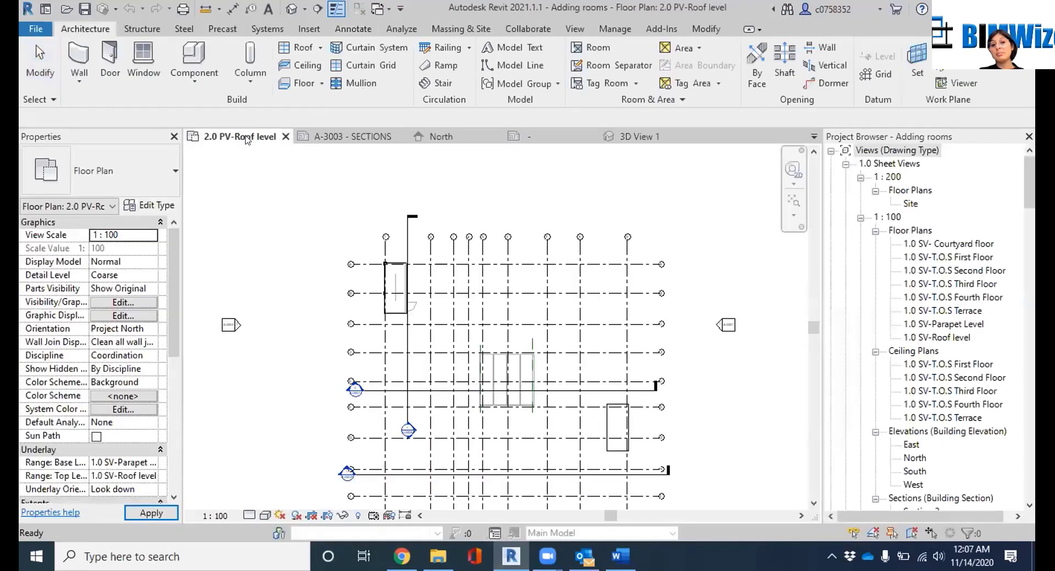
scroll(596, 280, "down", 3)
scroll(605, 400, "up", 3)
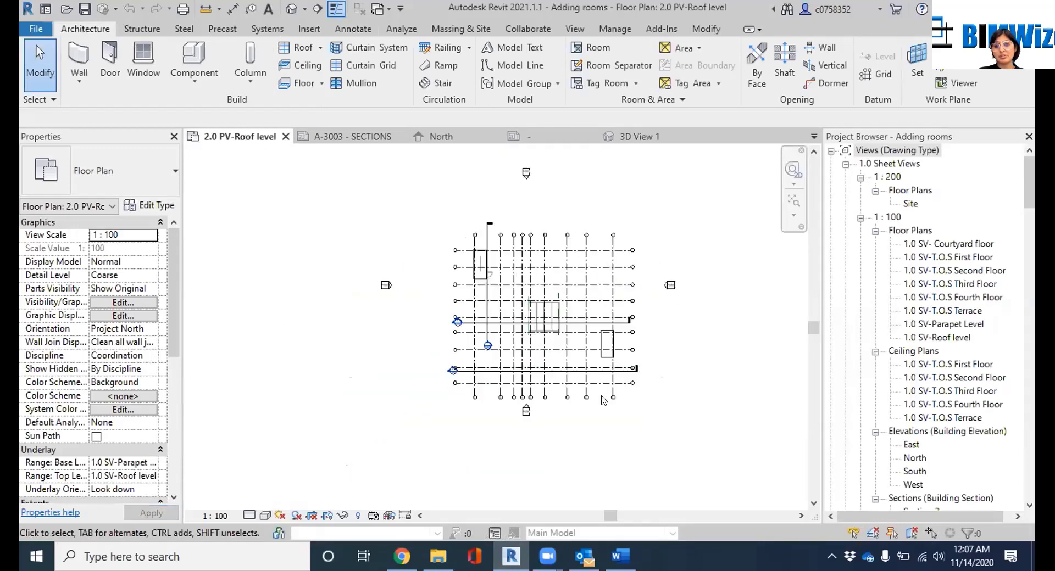
left_click(972, 297)
double_click(972, 296)
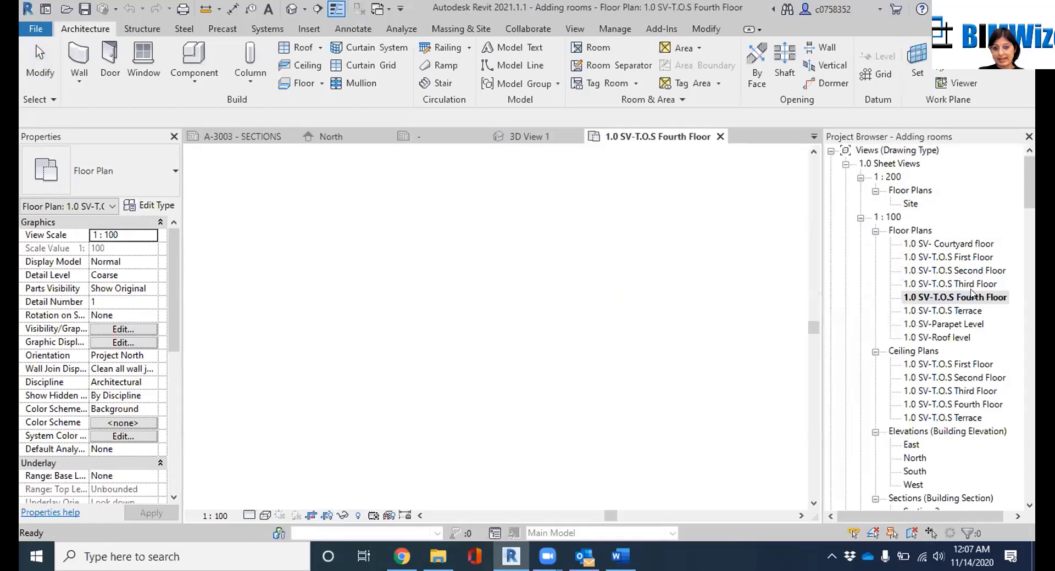
middle_click_drag(511, 194, 490, 388)
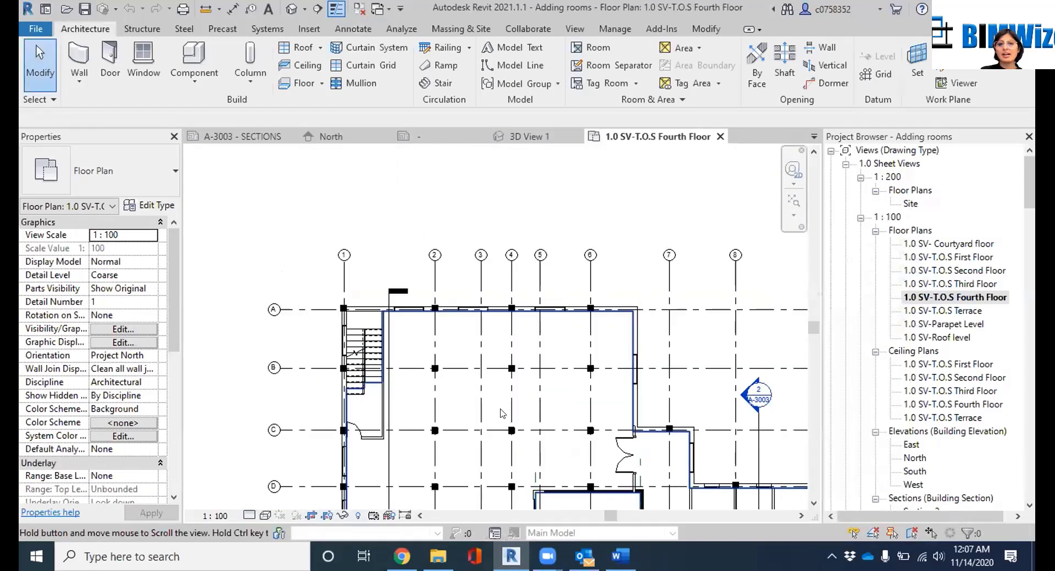
Select the Generic- 300mm floor and change the visual style of the fourth floor plan
left_click(459, 355)
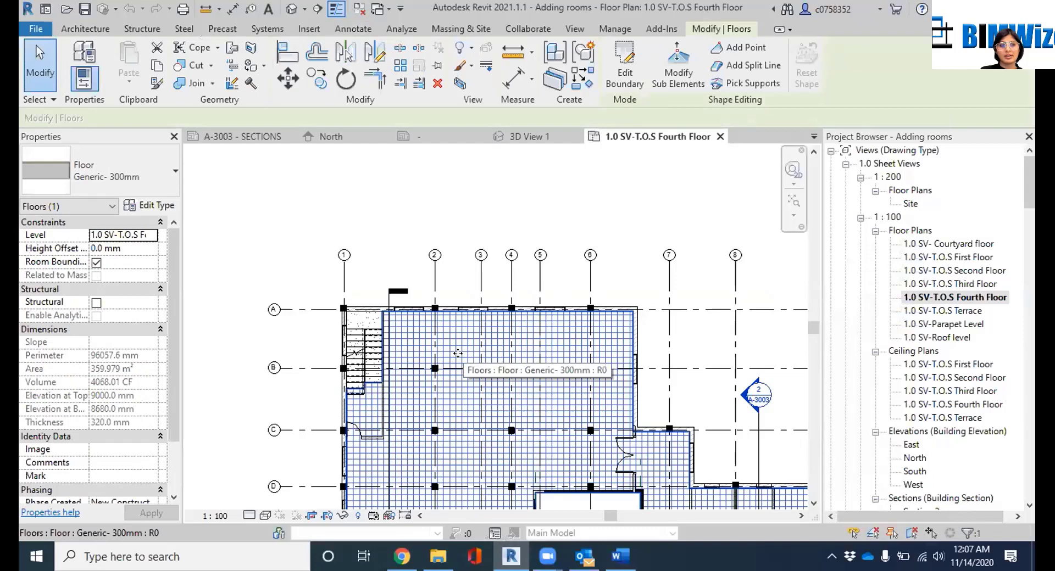
scroll(154, 344, "down", 3)
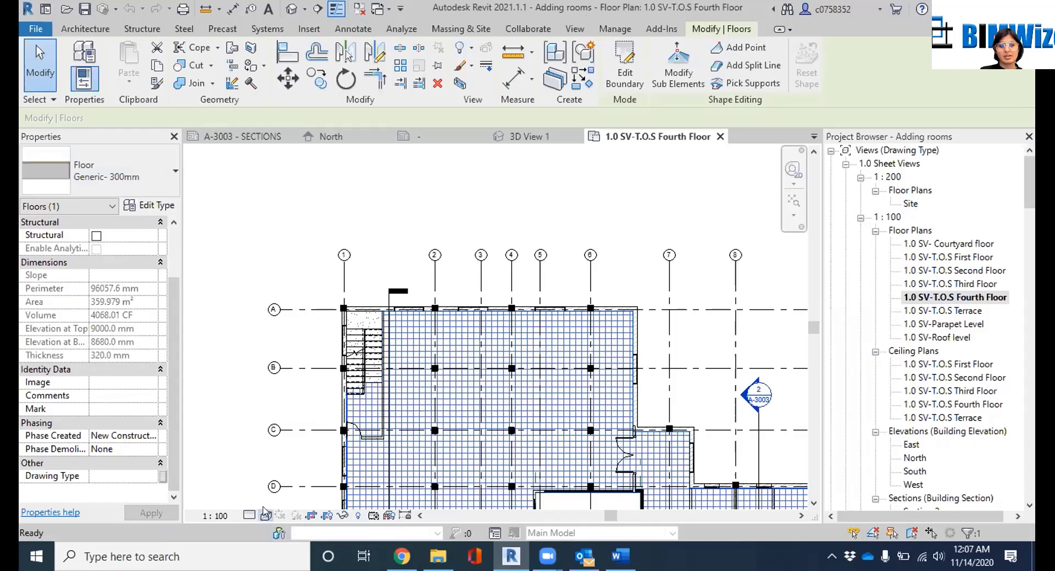
left_click(265, 515)
left_click(290, 454)
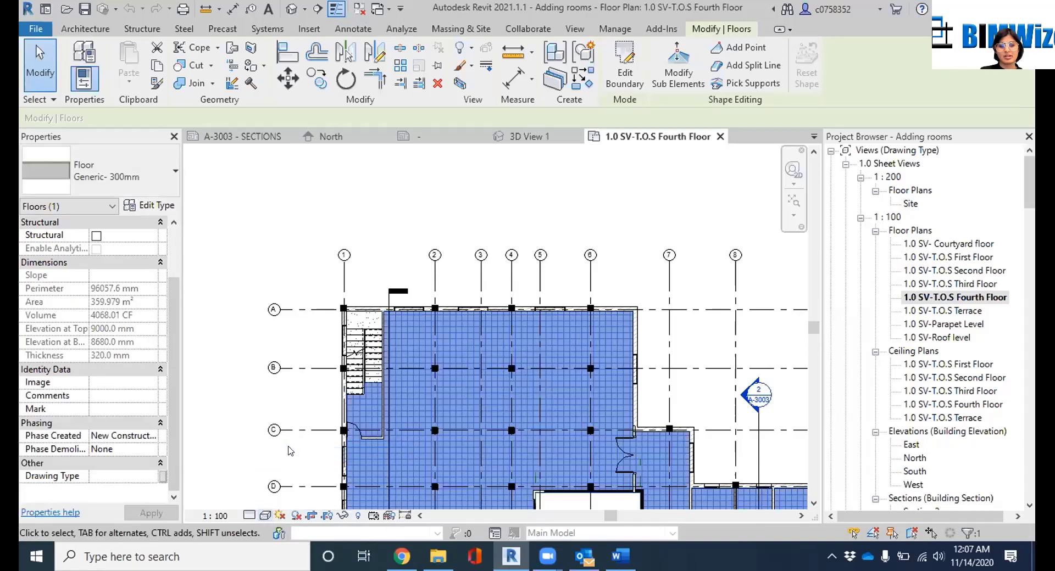
left_click(430, 207)
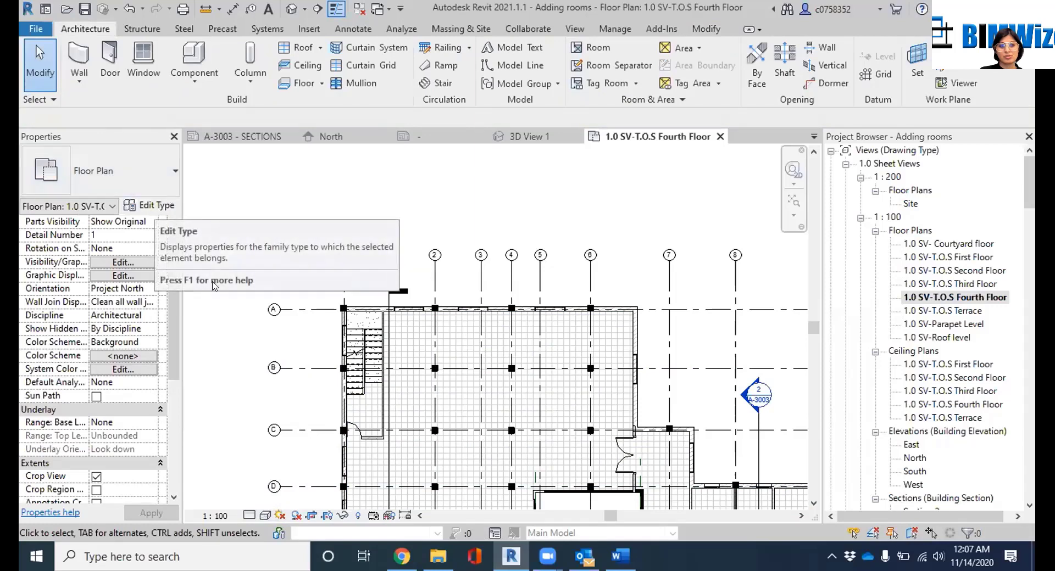
In the structure of the Generic- 300mm floor type, clear the Structural Material option of the Vinyl Composition Tile layer and accept the change
left_click(518, 328)
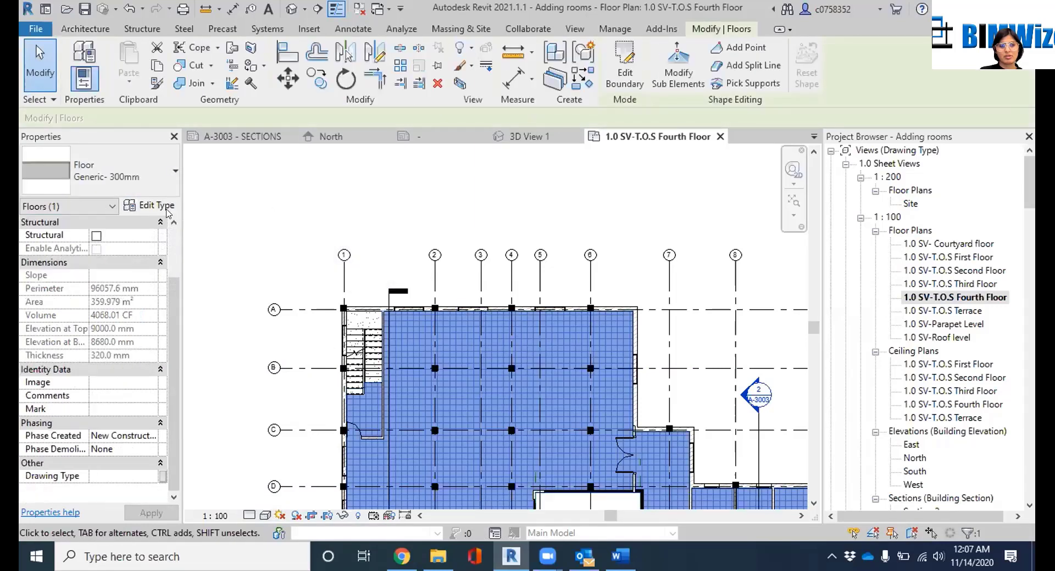
left_click(157, 208)
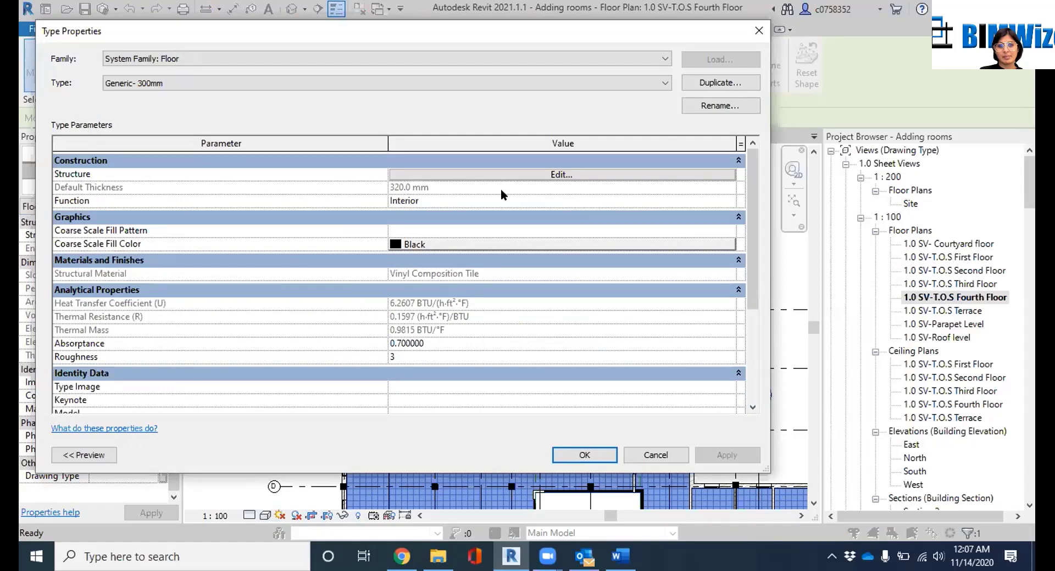
scroll(466, 308, "down", 2)
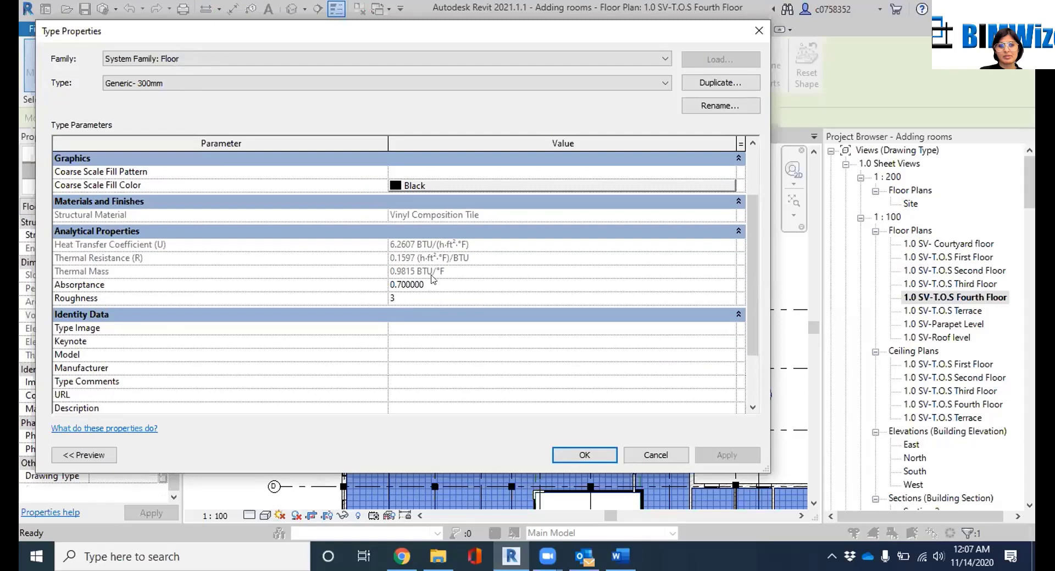
scroll(432, 298, "down", 2)
scroll(443, 329, "up", 4)
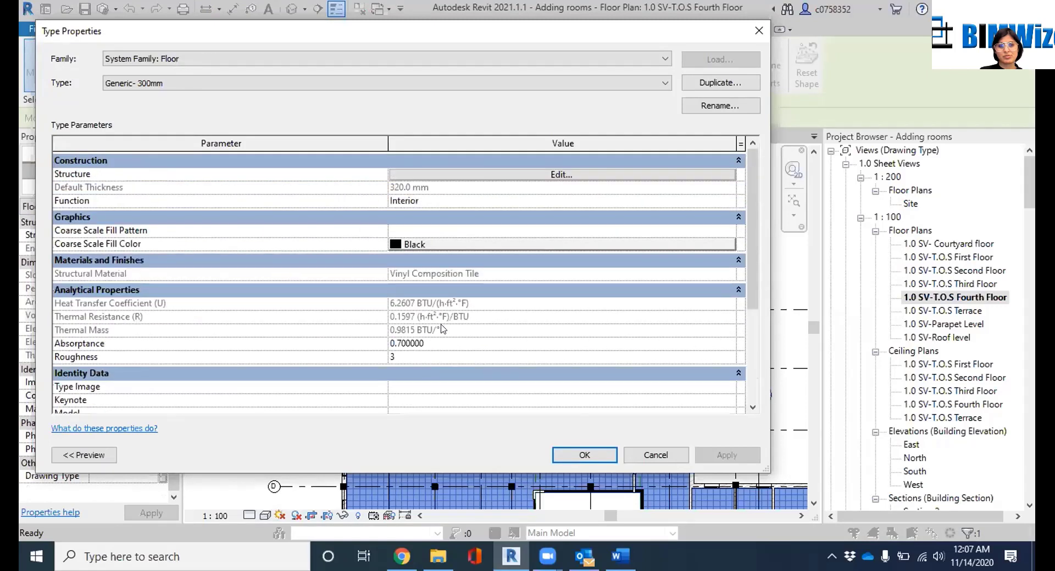
left_click(519, 175)
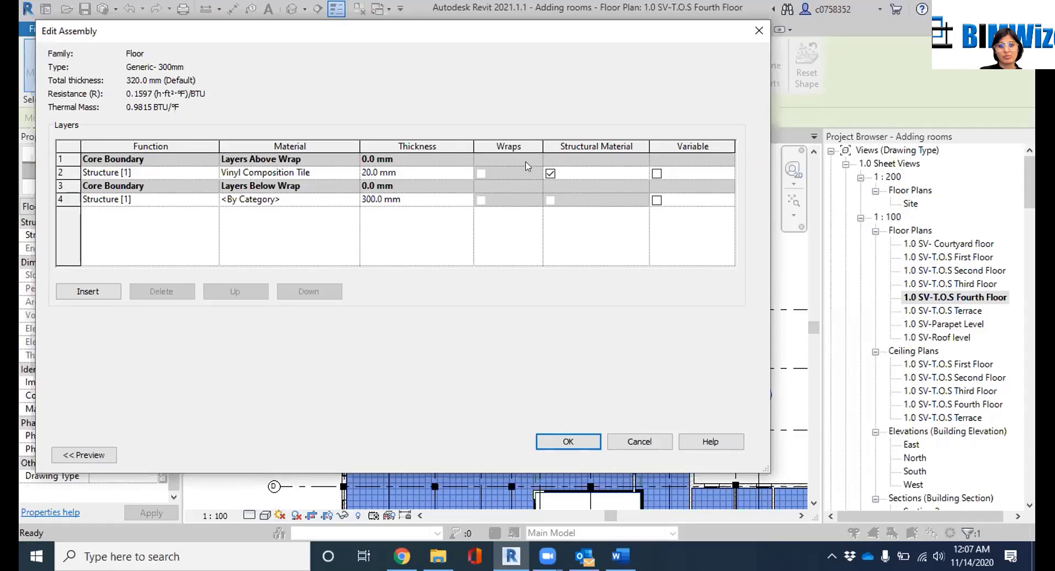
left_click(551, 174)
left_click(547, 445)
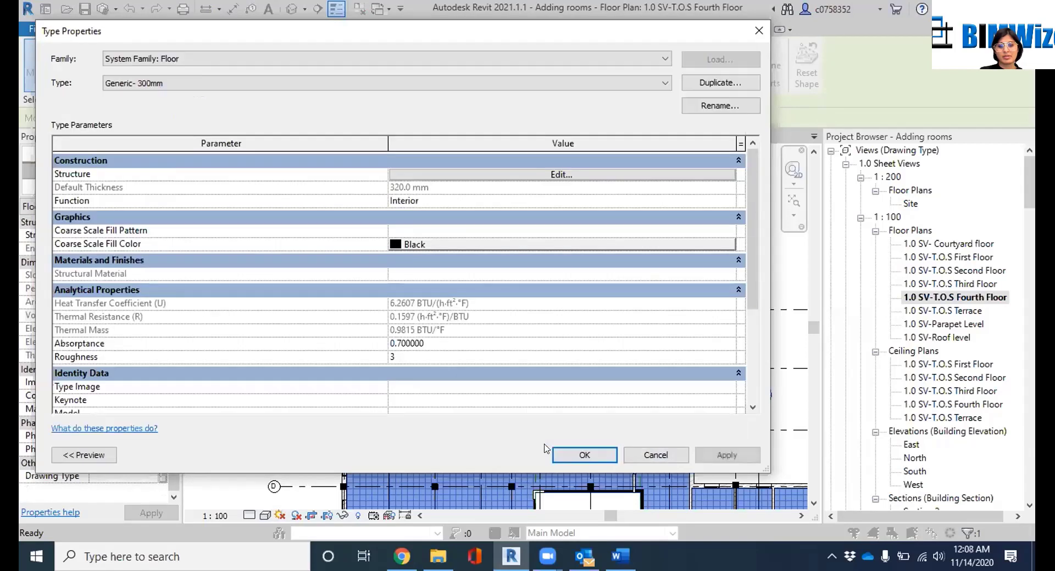
left_click(727, 455)
left_click(586, 455)
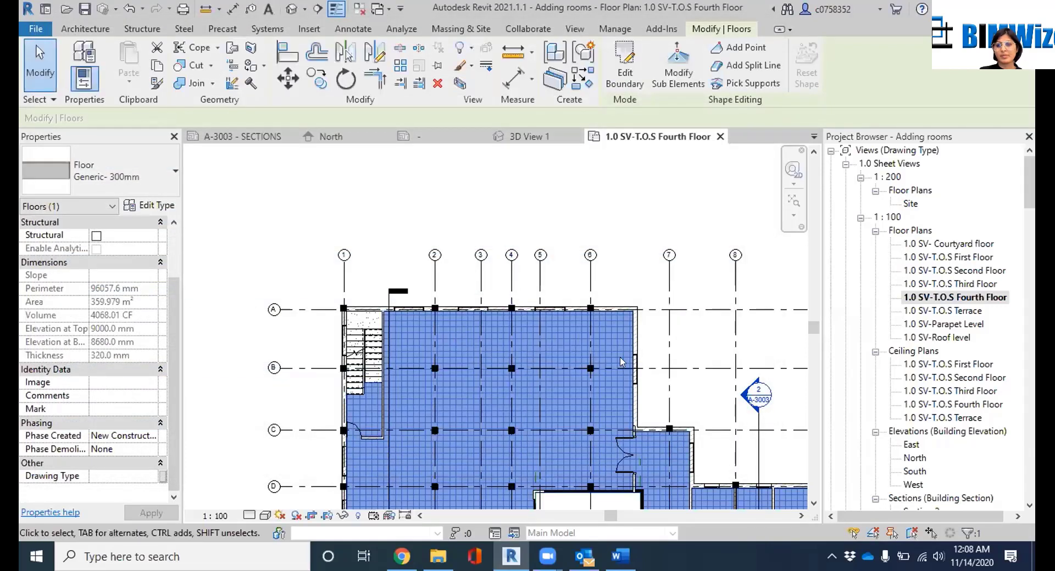
scroll(621, 362, "down", 3)
scroll(571, 392, "up", 4)
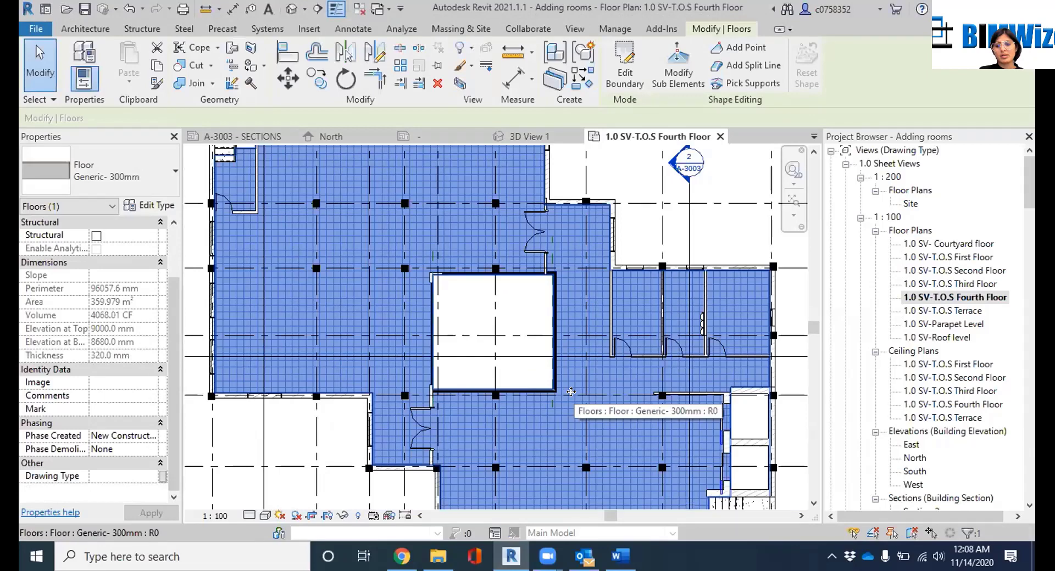
key("Escape")
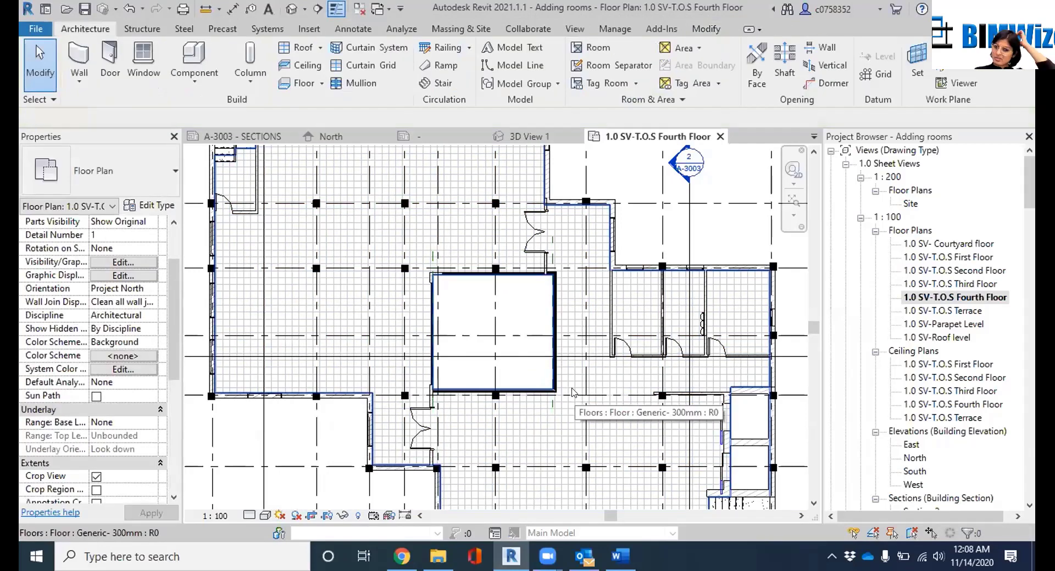
Start placing a component on the fourth floor plan and choose the Chair-Executive type
scroll(352, 309, "down", 3)
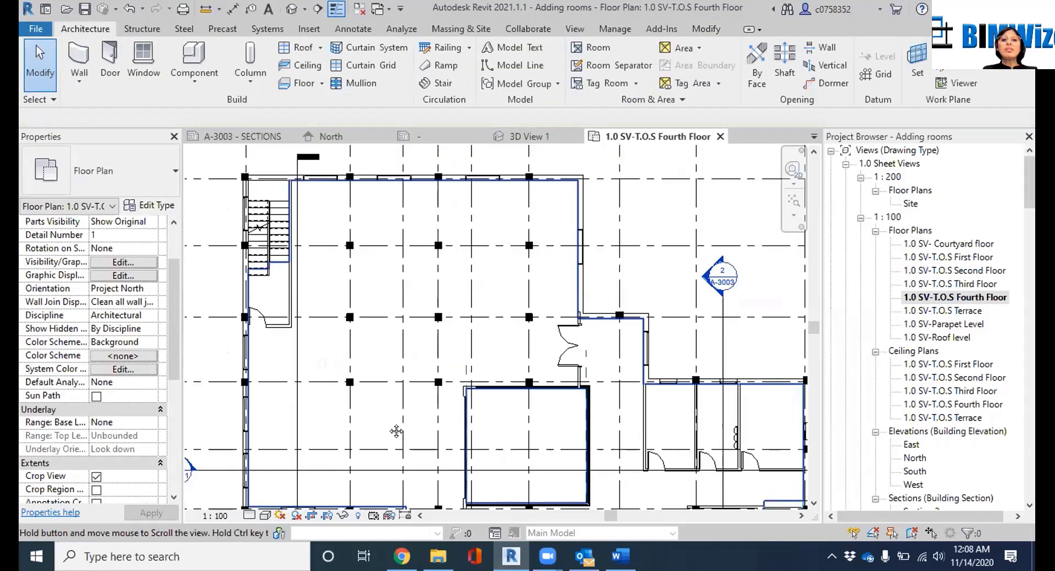
scroll(330, 230, "up", 3)
scroll(309, 209, "down", 2)
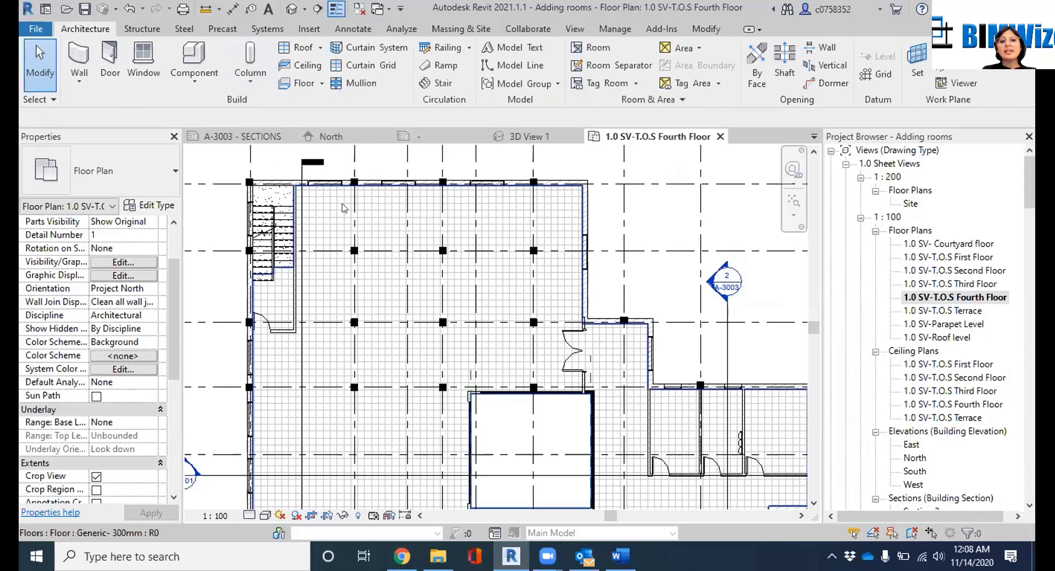
scroll(330, 206, "up", 4)
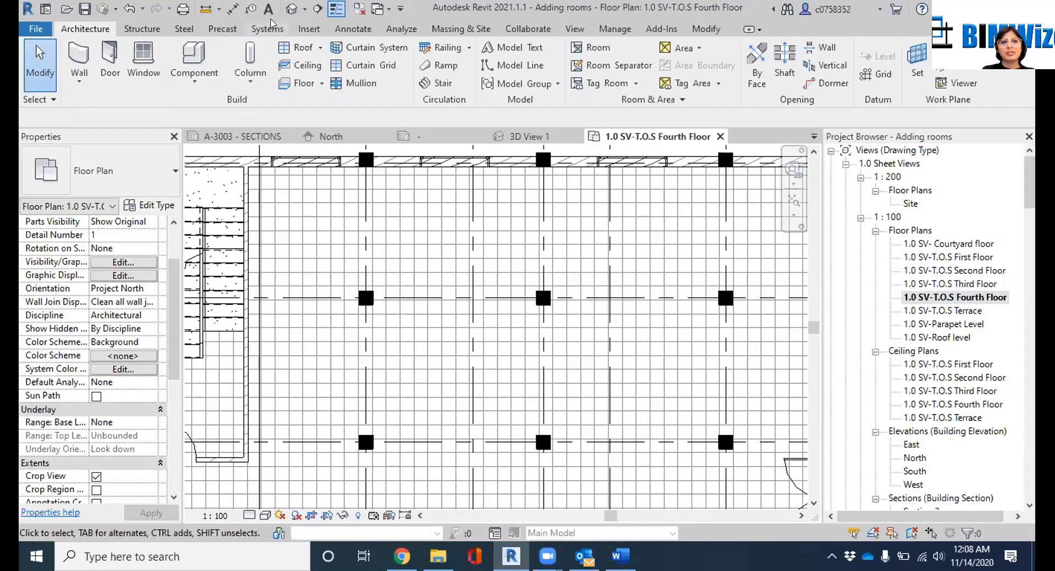
left_click(193, 55)
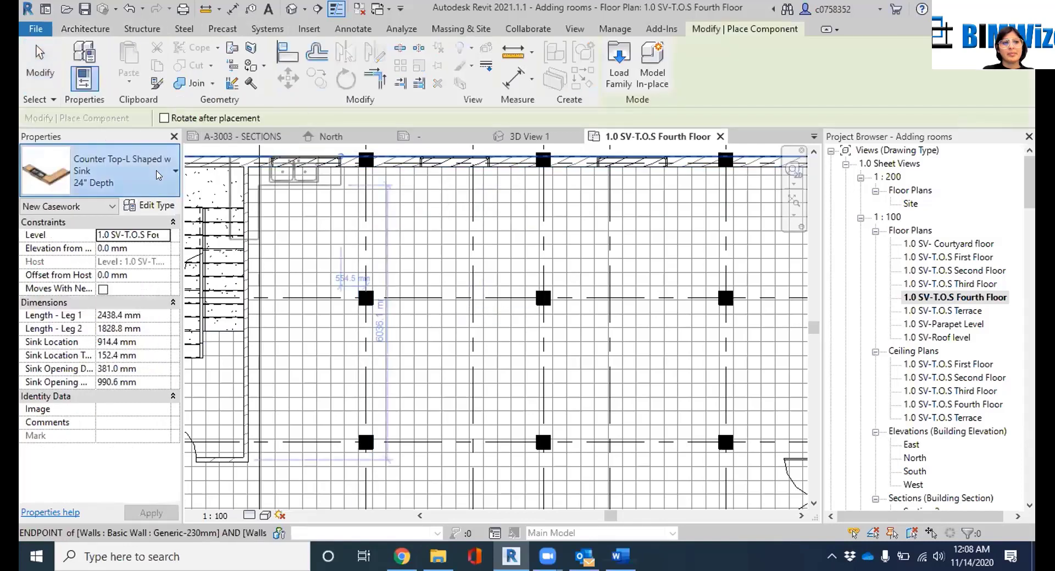
left_click(153, 167)
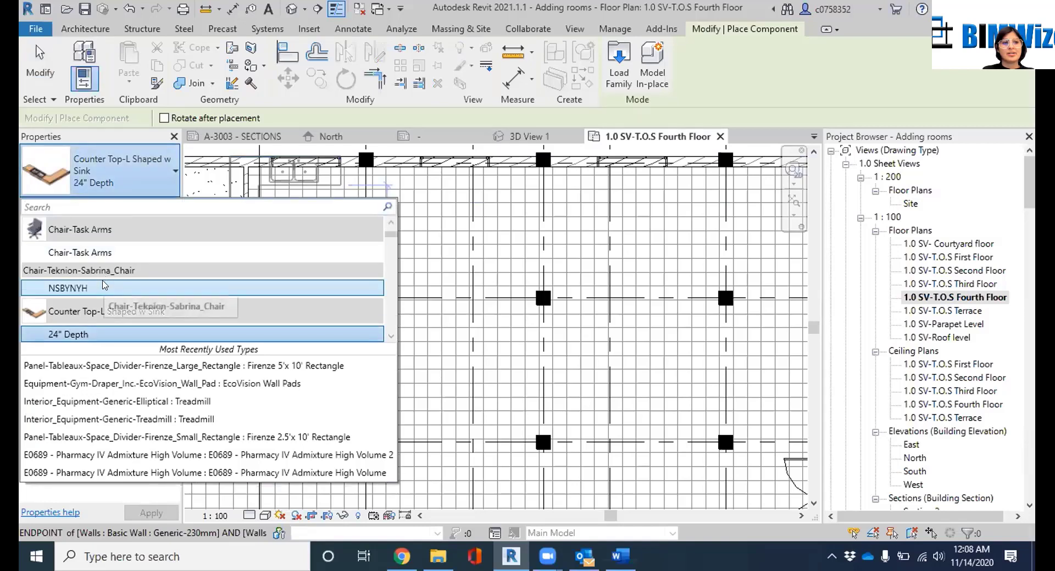
scroll(117, 261, "up", 1)
scroll(117, 261, "up", 1)
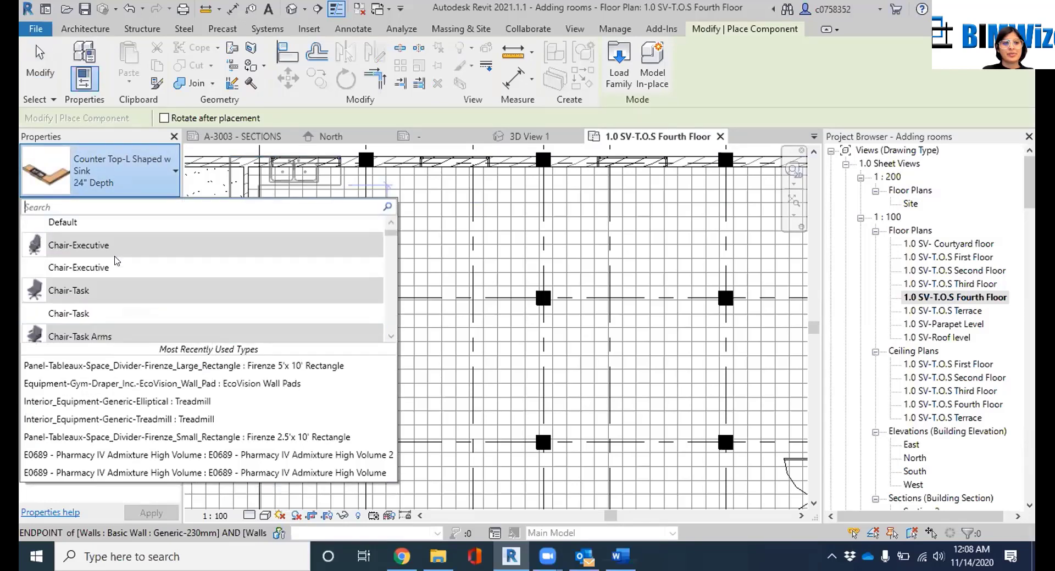
left_click(110, 269)
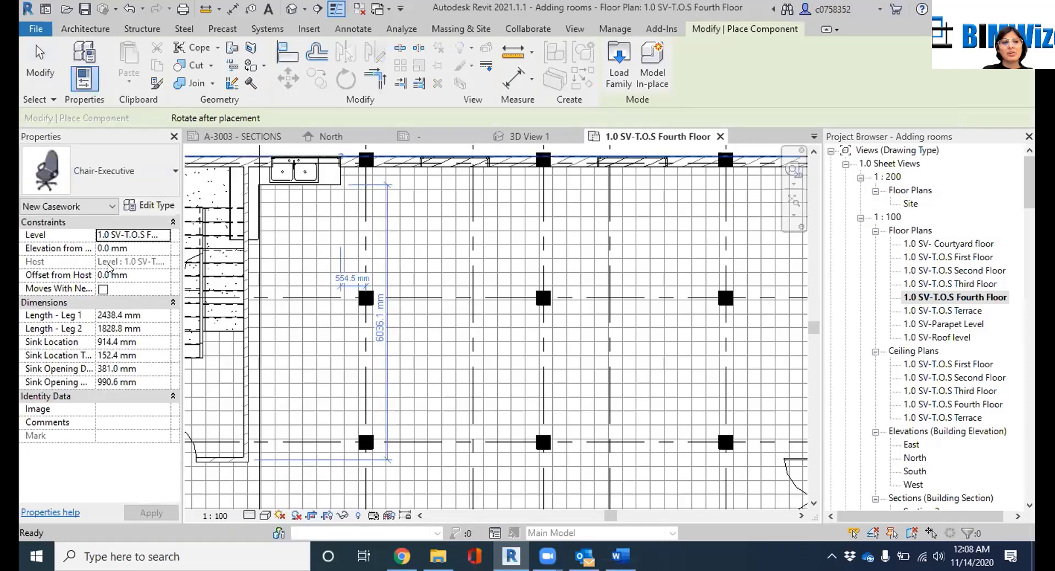
Place one executive chair beside the stair, about 1080 mm from the nearest column grid line and 1520 mm below grid A
scroll(383, 234, "up", 3)
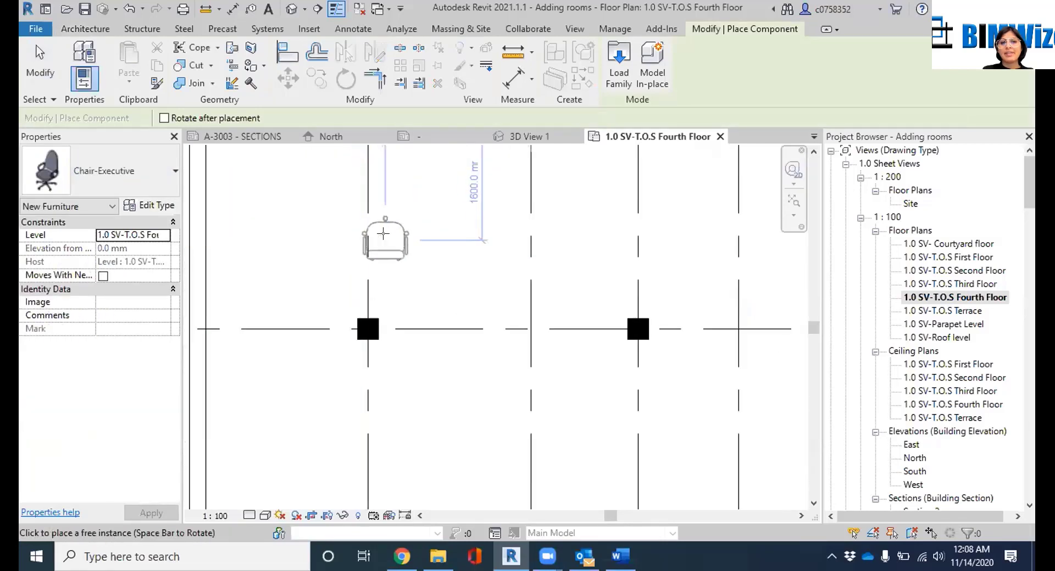
scroll(383, 233, "down", 3)
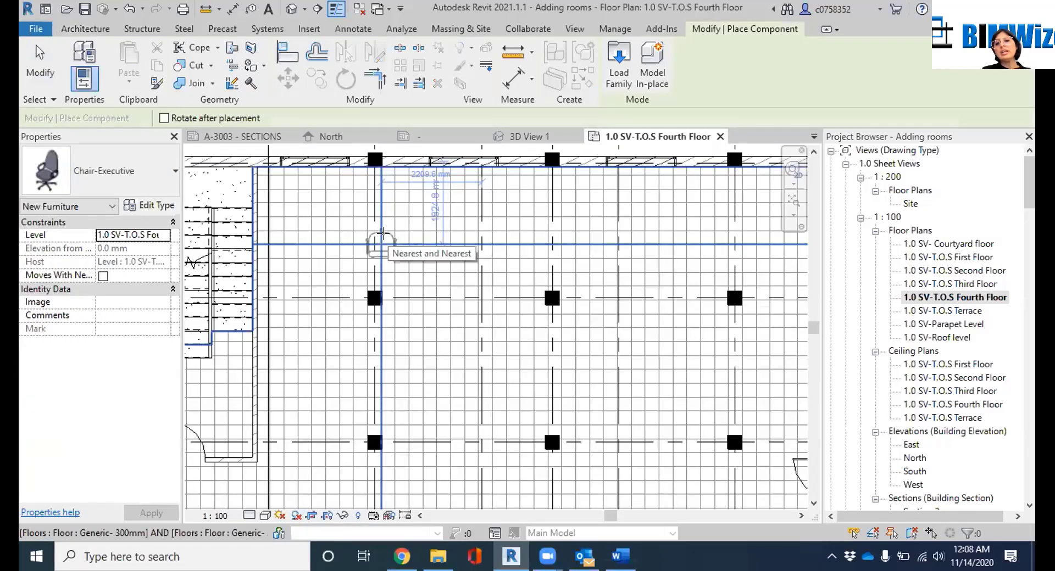
scroll(383, 234, "down", 3)
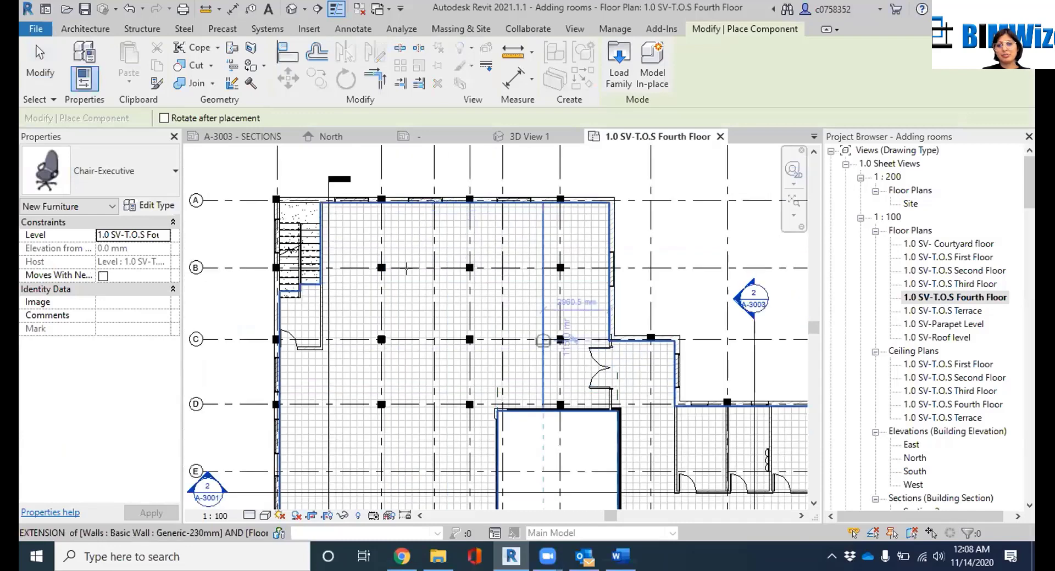
scroll(334, 236, "up", 4)
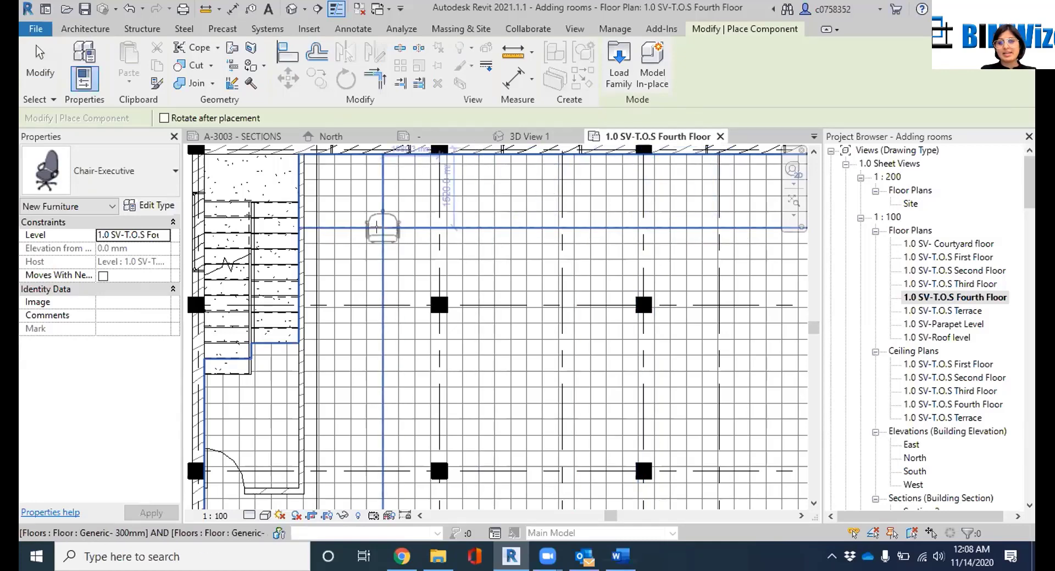
left_click(376, 227)
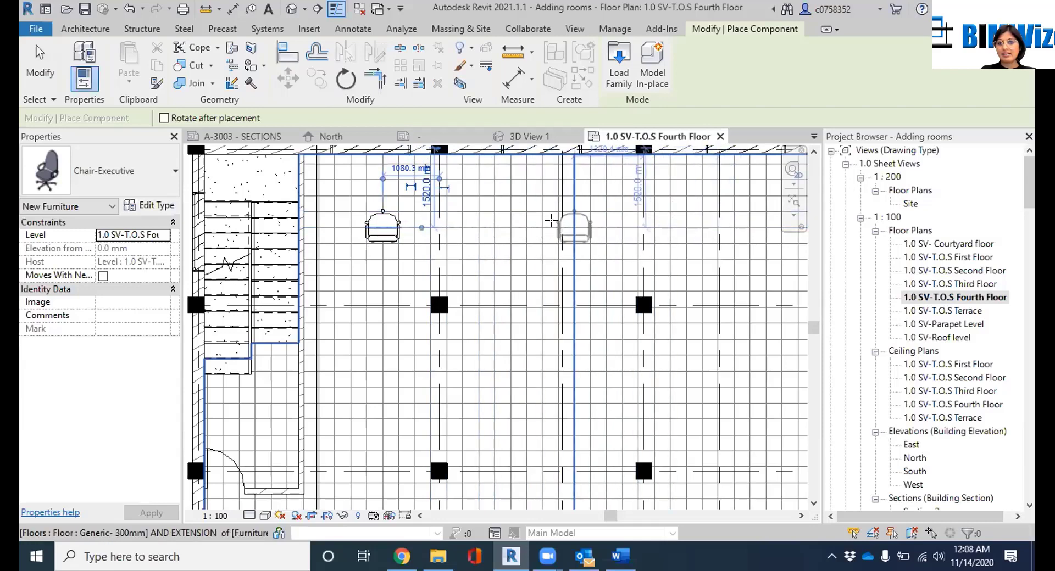
scroll(466, 220, "up", 4)
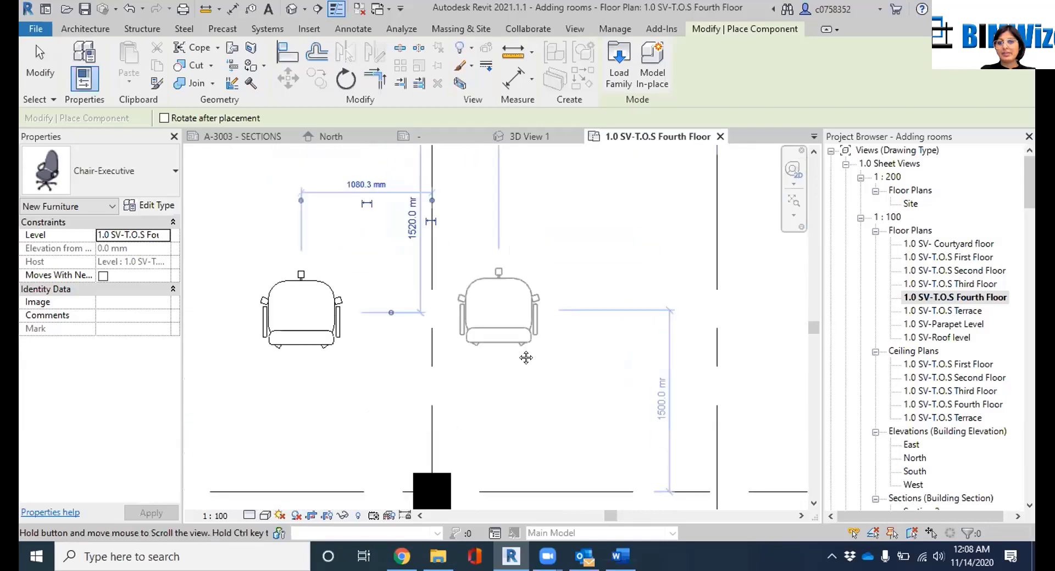
scroll(531, 377, "up", 1)
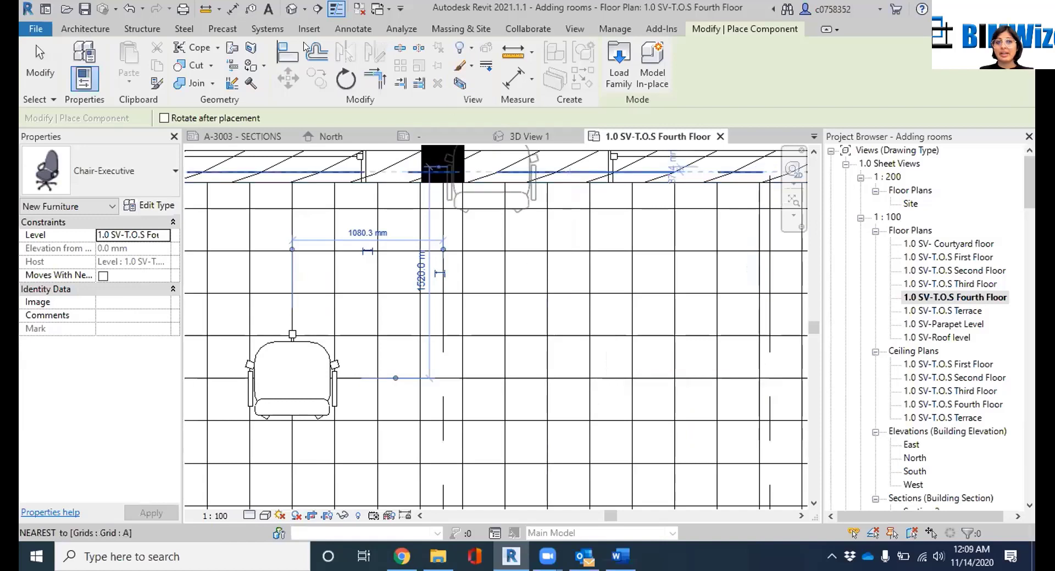
key("Escape")
key("Escape")
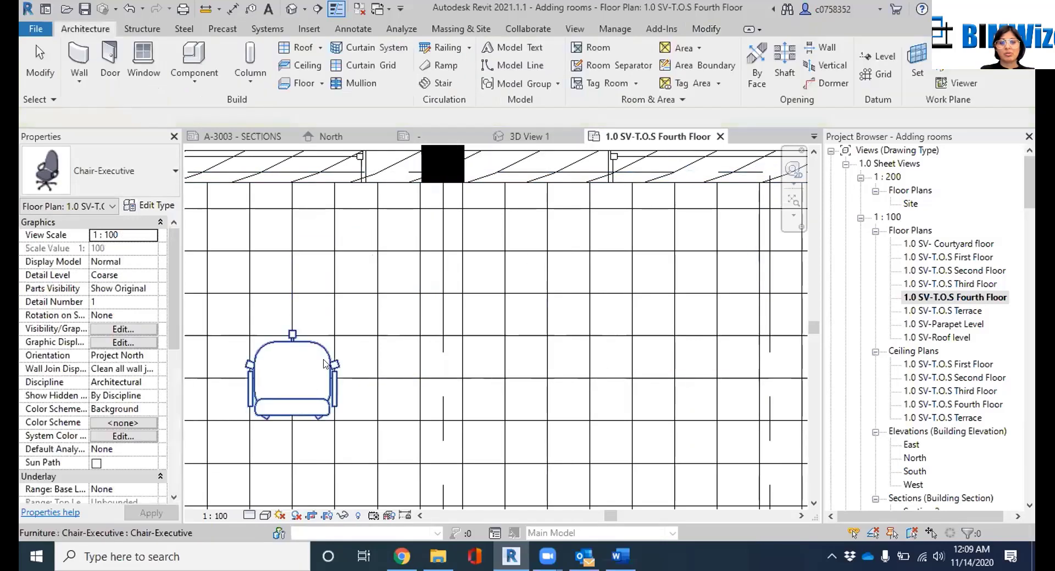
Array the chair linearly in a horizontal row of 6 with about 2743 mm to the 2nd, grouped and associated, and activate its dimensions
left_click(324, 364)
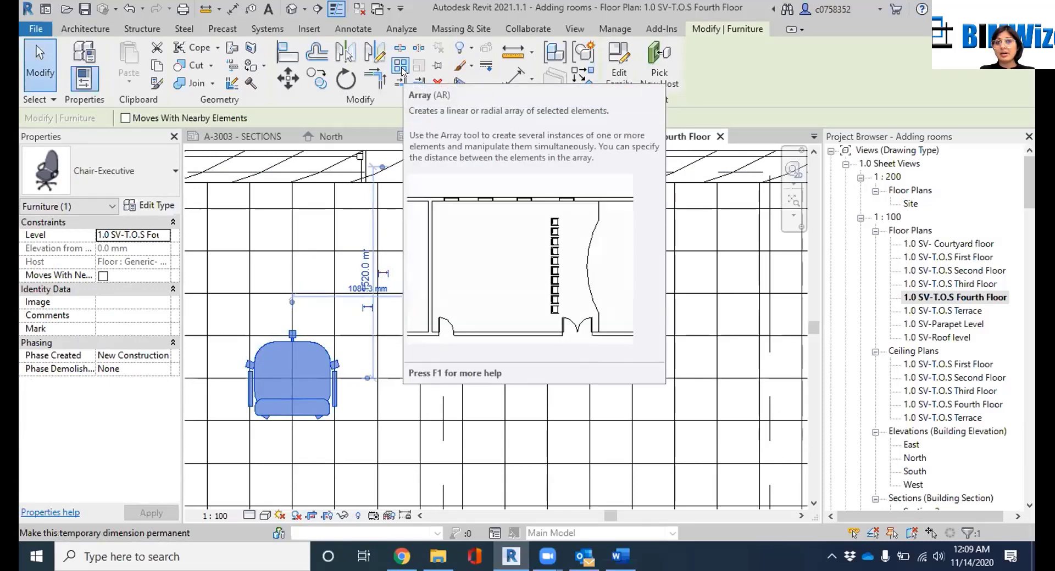
left_click(402, 68)
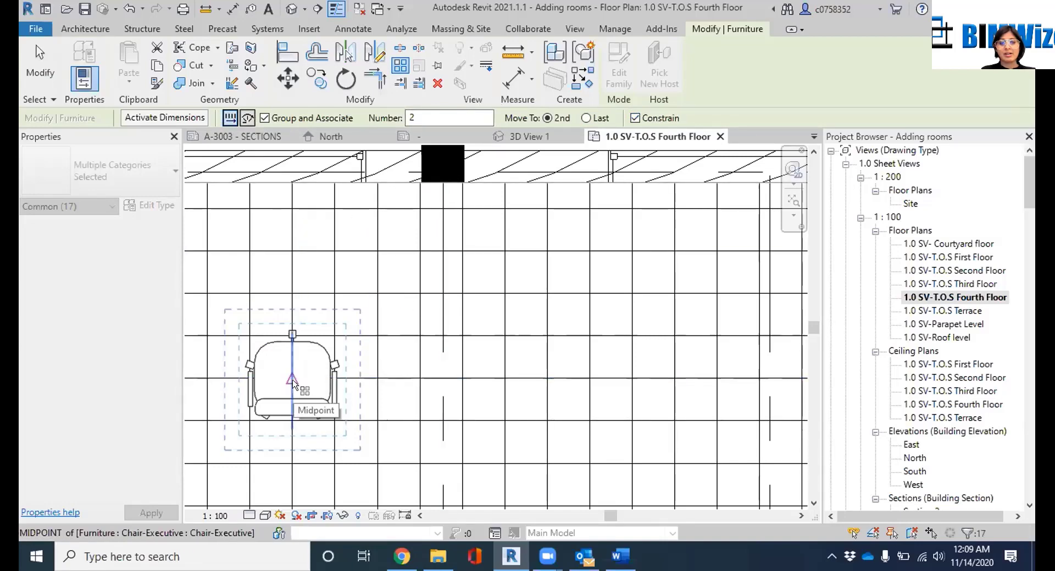
left_click(292, 379)
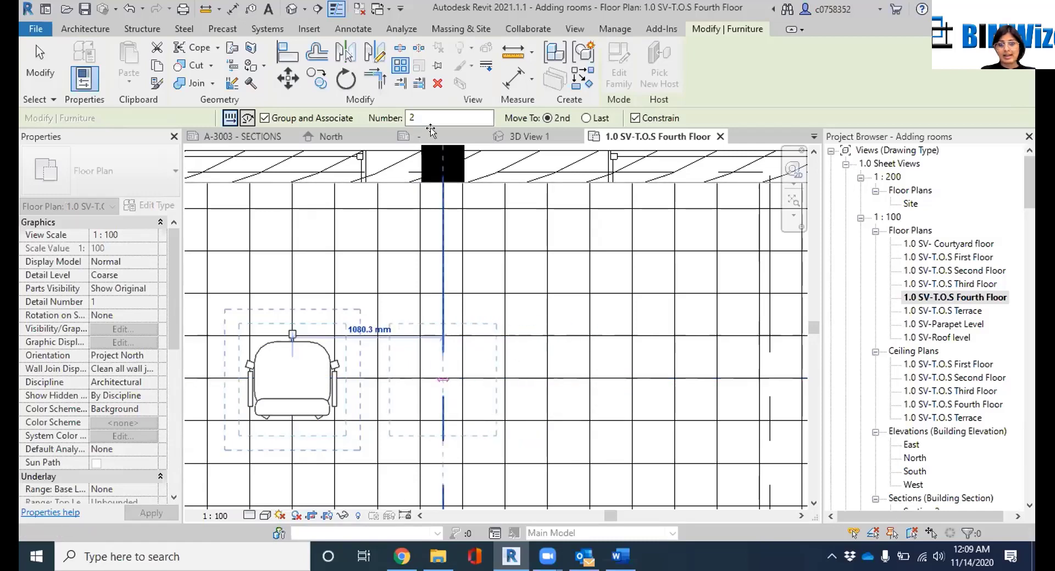
left_click_drag(428, 117, 382, 112)
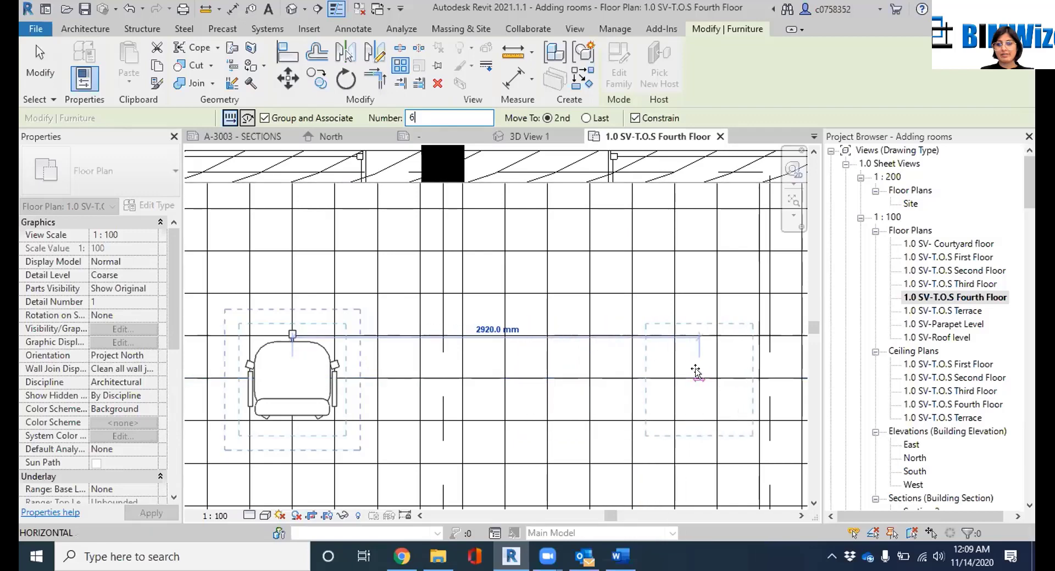
left_click(677, 374)
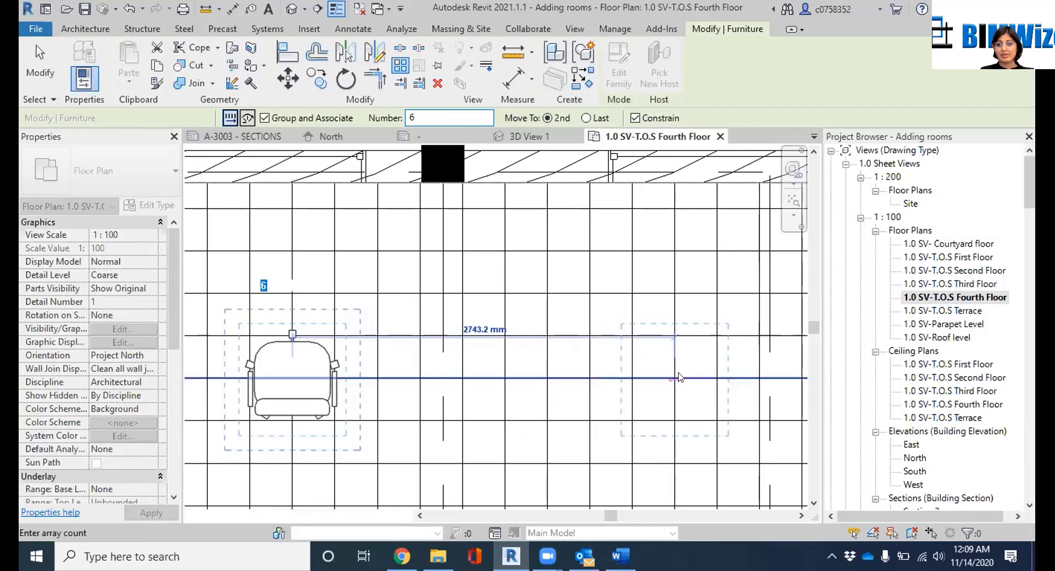
scroll(360, 324, "down", 6)
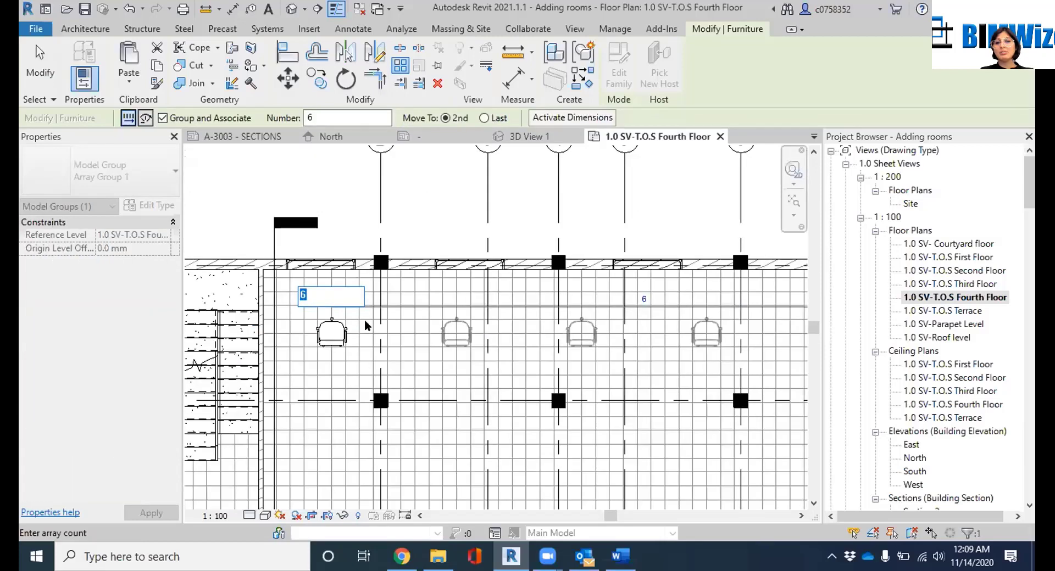
scroll(365, 325, "up", 3)
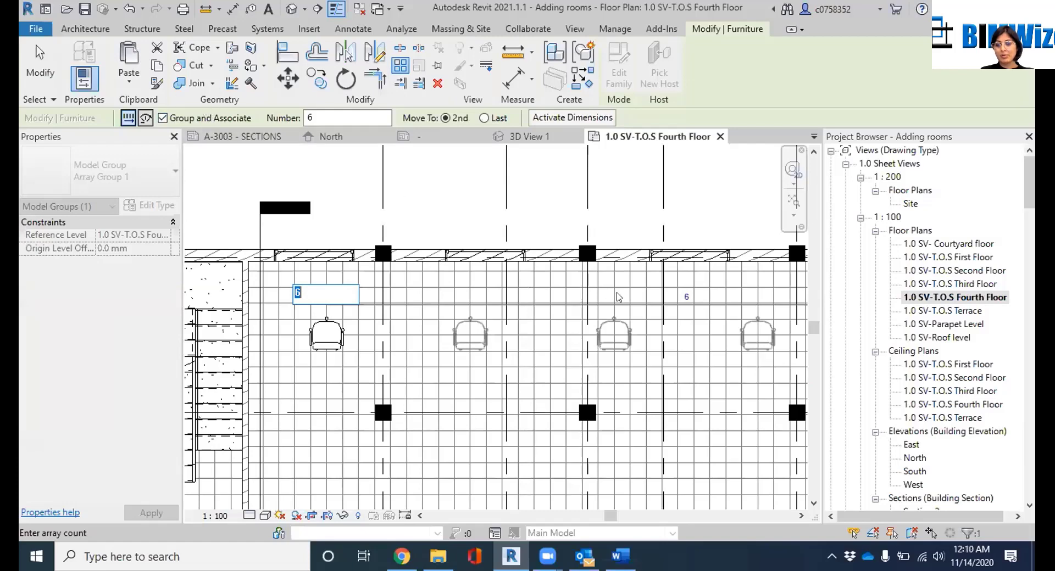
left_click(573, 115)
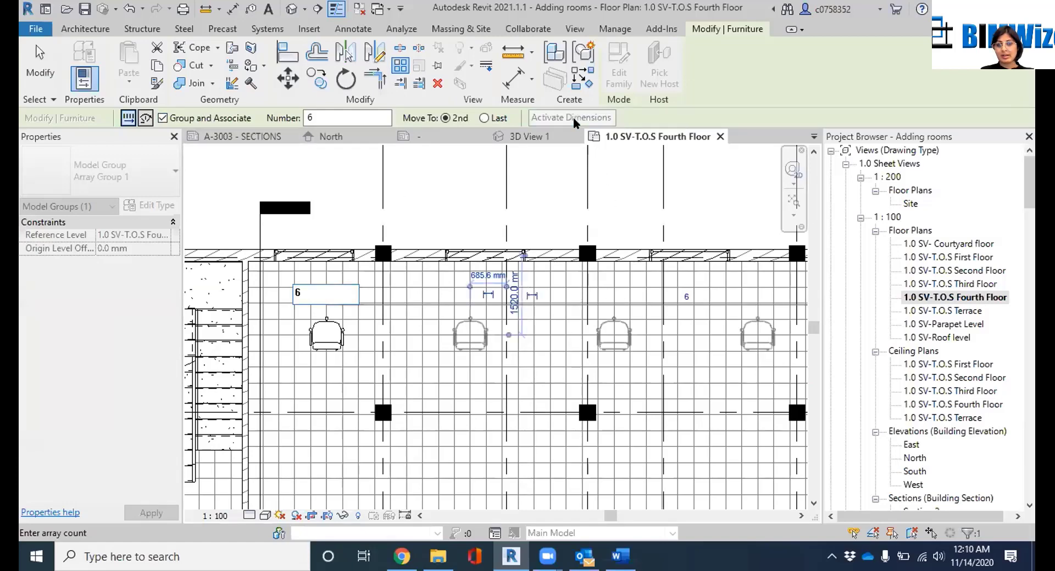
left_click(577, 293)
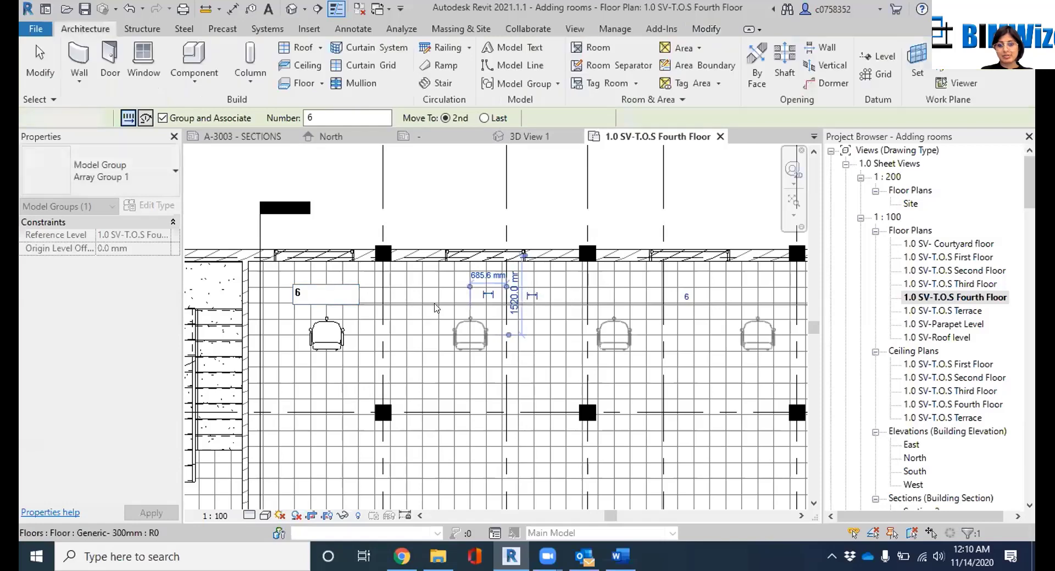
Inspect the first two chair groups of the array and the temporary dimensions of the first one
scroll(434, 306, "up", 3)
scroll(434, 306, "down", 3)
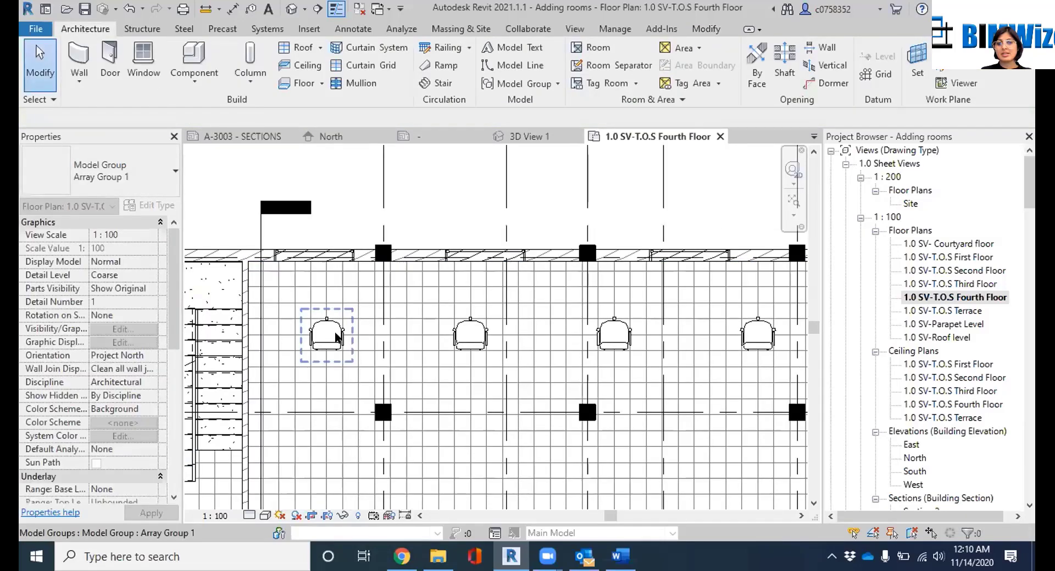
left_click(337, 336)
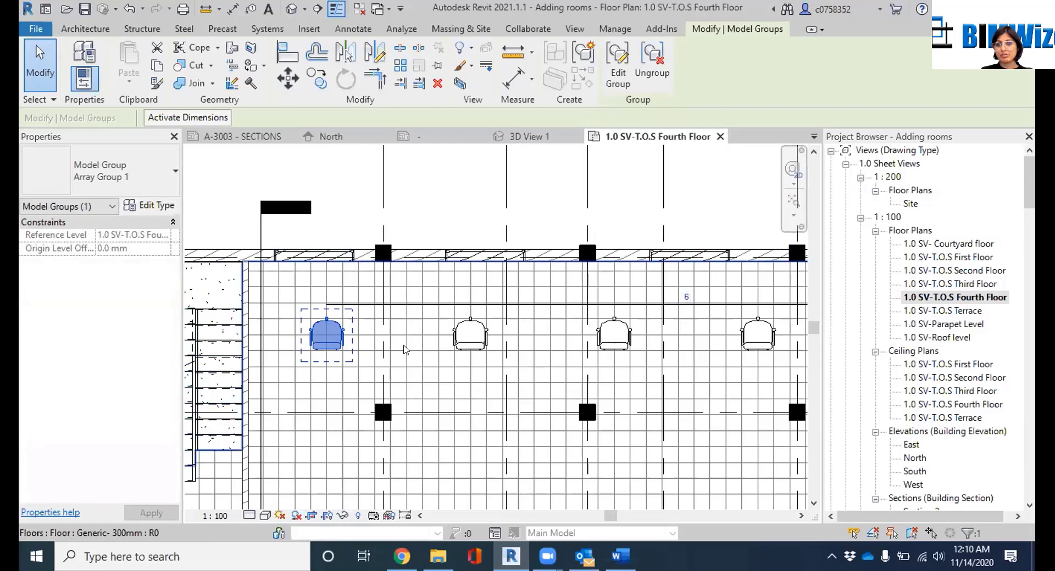
key("Escape")
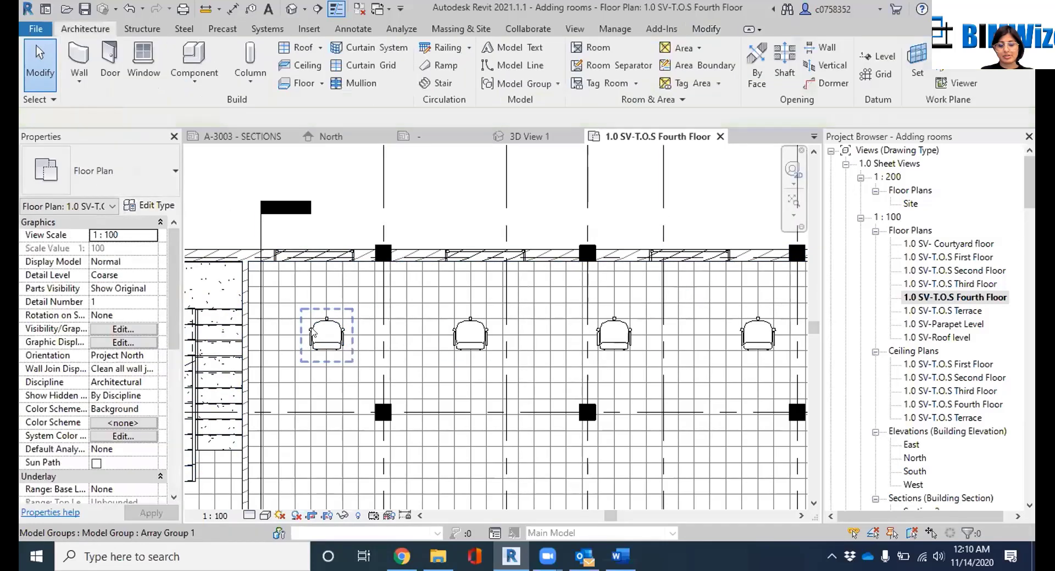
left_click(312, 332)
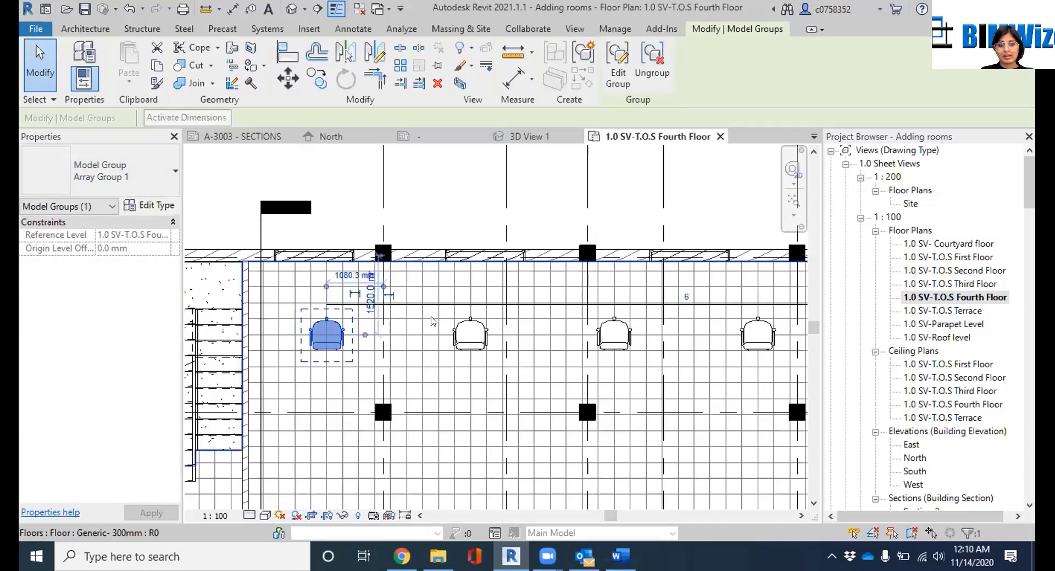
scroll(340, 297, "up", 2)
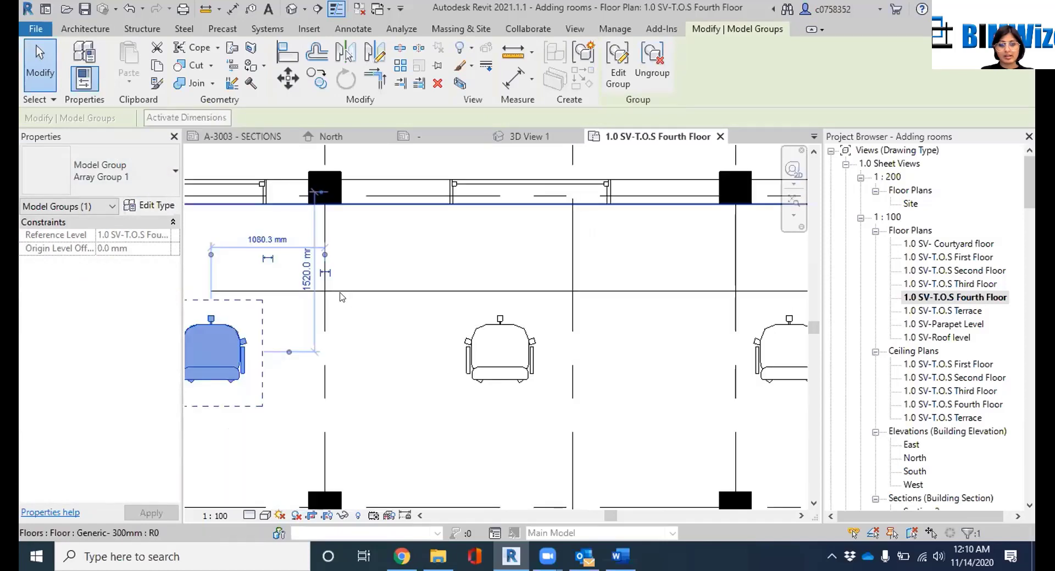
left_click(477, 329)
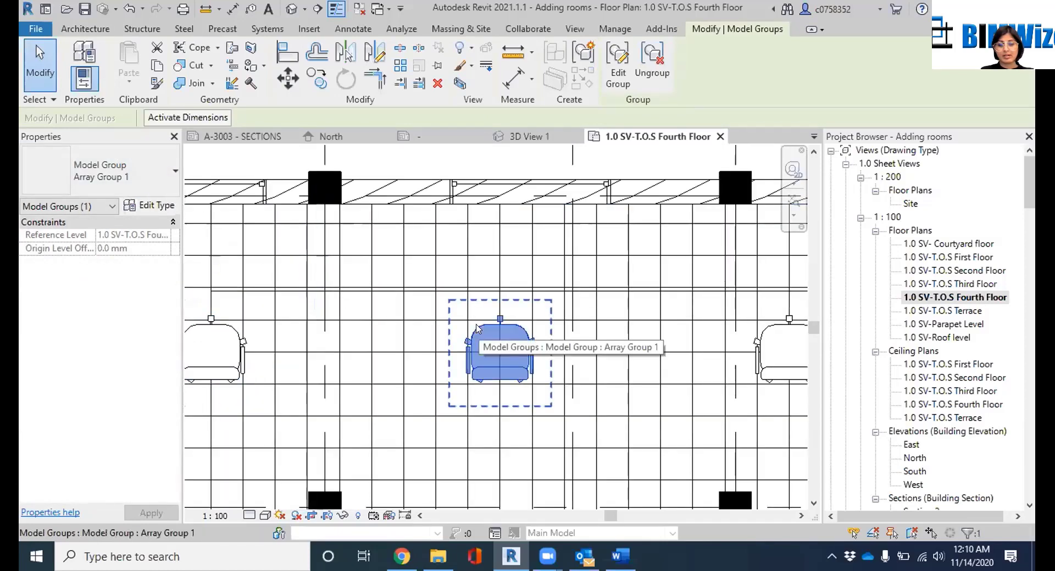
left_click(237, 366)
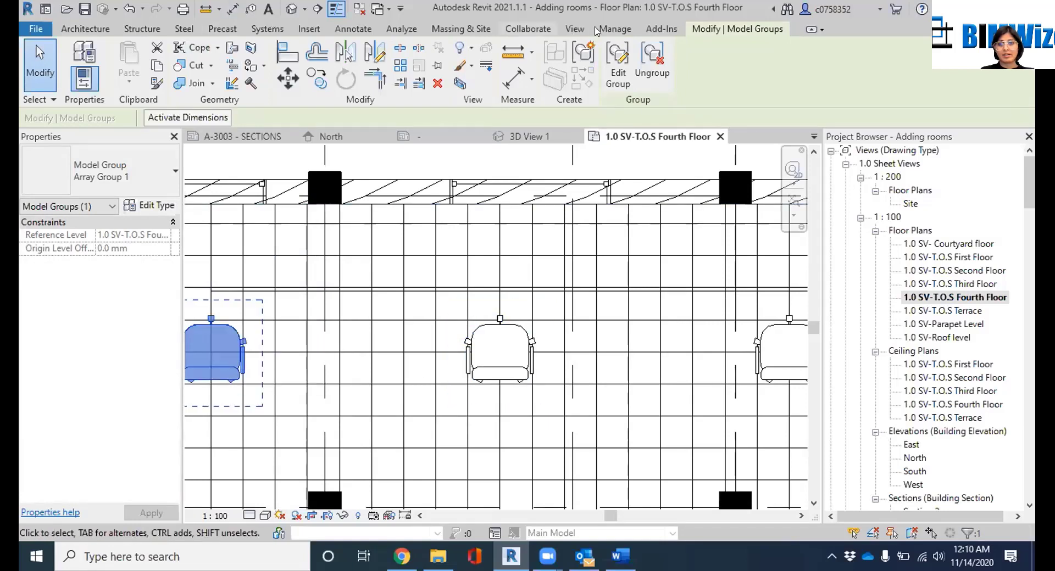
Try editing the first chair's array group by selecting the chair inside it, and cancel the group edit
left_click(618, 66)
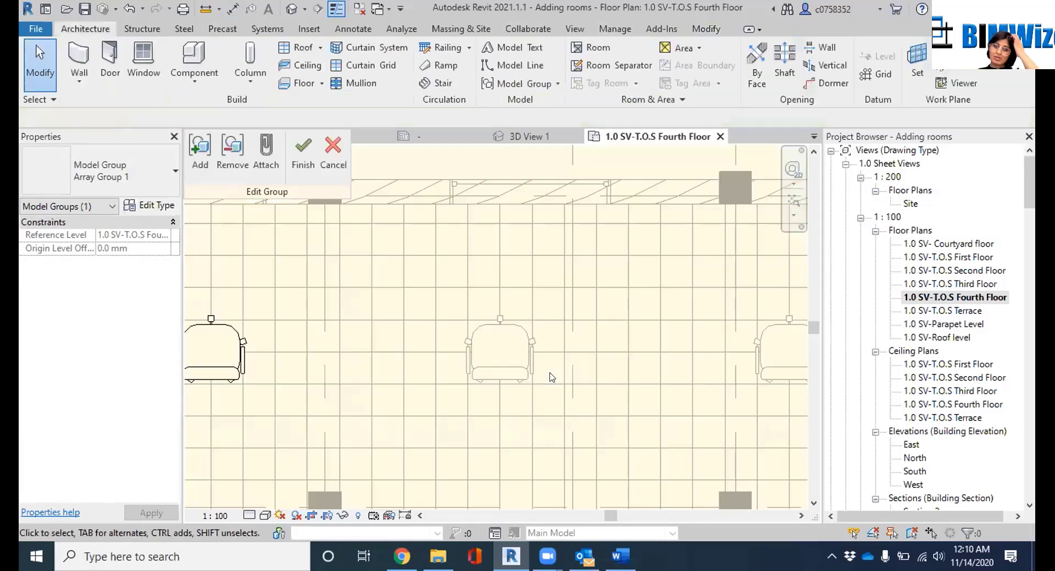
scroll(396, 357, "down", 3)
scroll(309, 352, "up", 2)
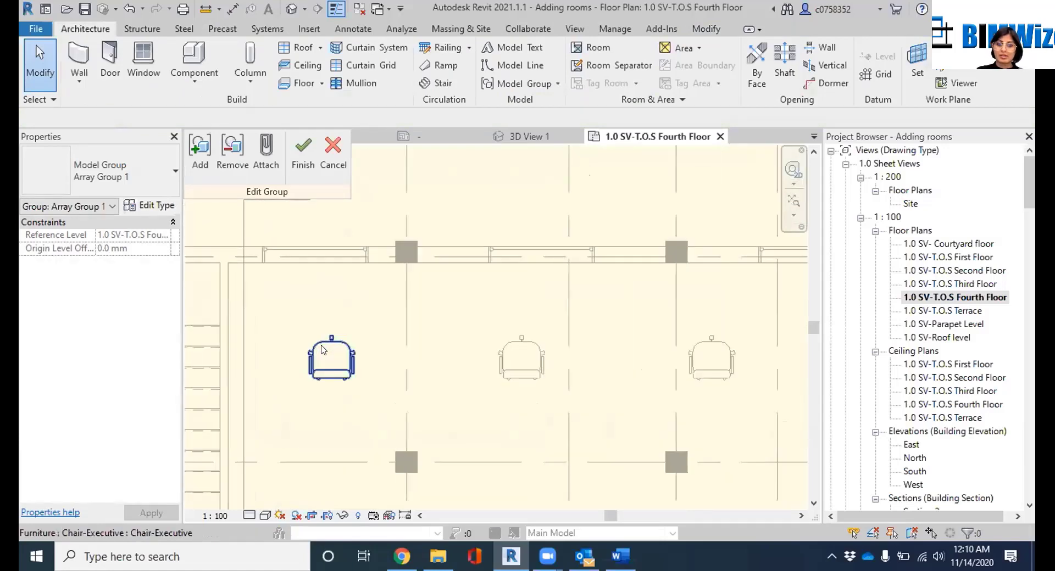
left_click(330, 357)
scroll(387, 321, "up", 3)
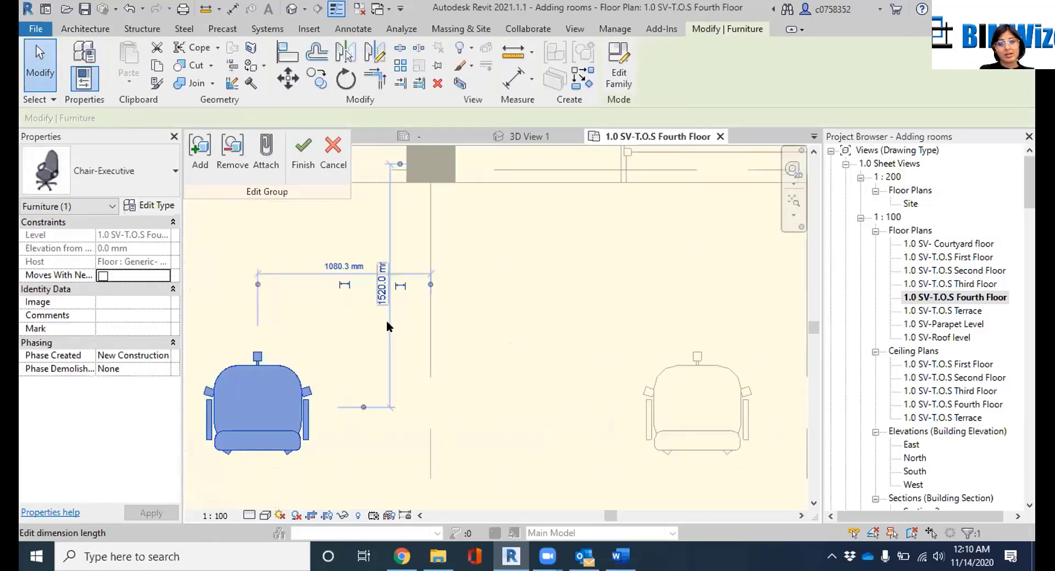
key("Escape")
left_click(334, 154)
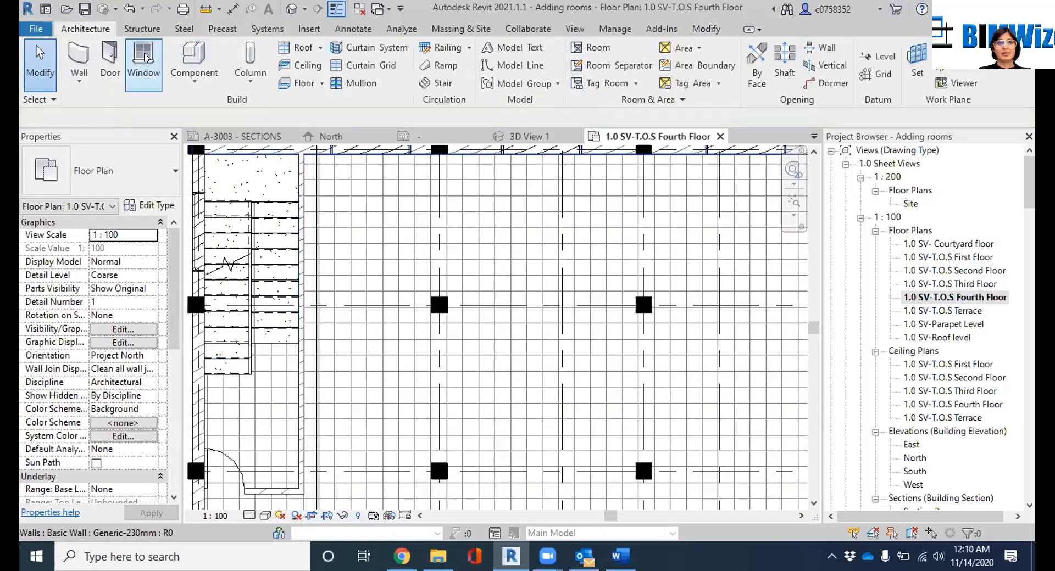
Place one executive chair beside the stair, about 1385 mm from the nearest column grid line and 1700 mm below grid A
left_click(195, 61)
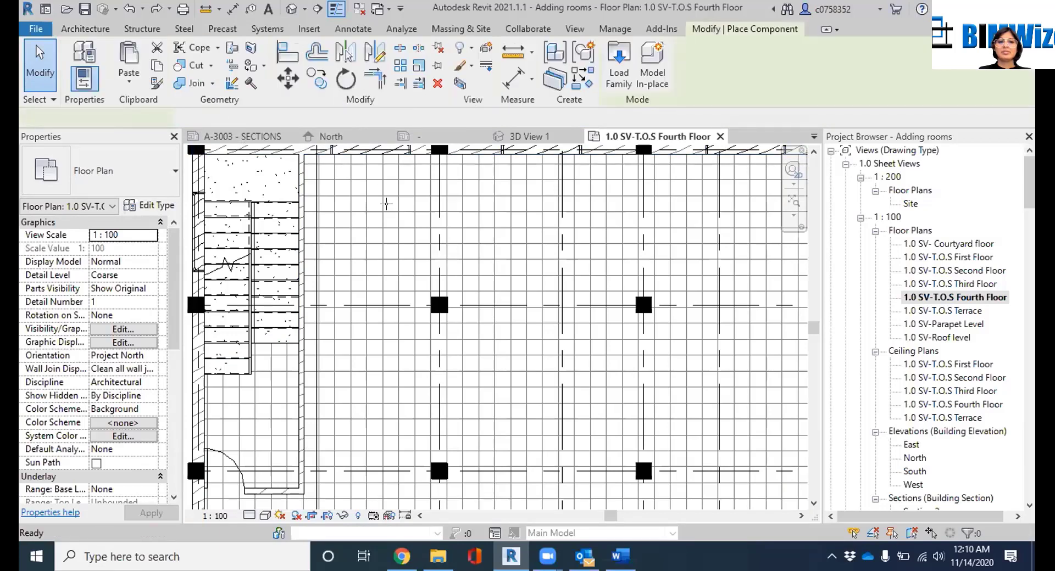
left_click(368, 232)
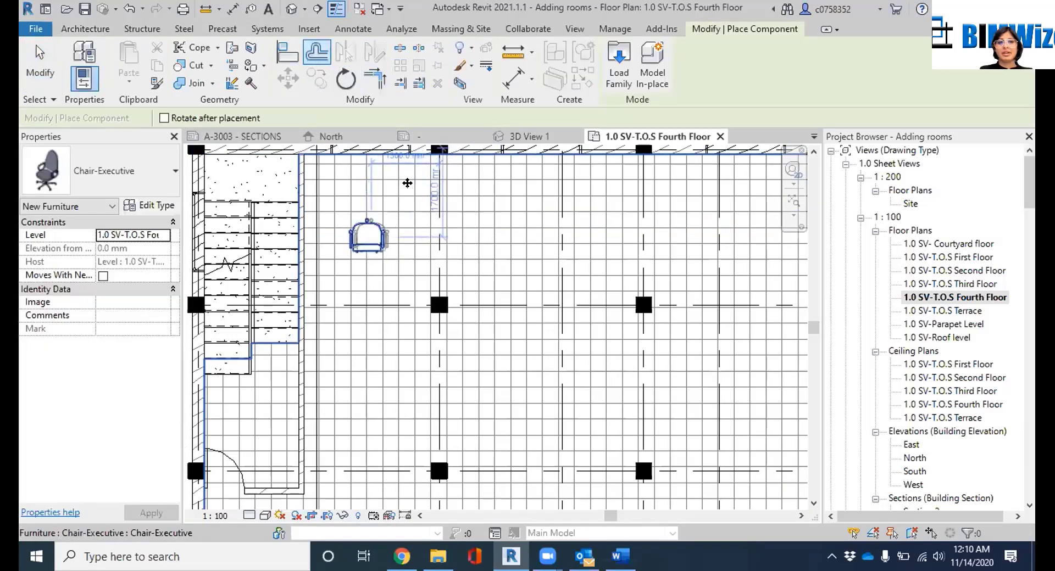
key("Escape")
key("Escape")
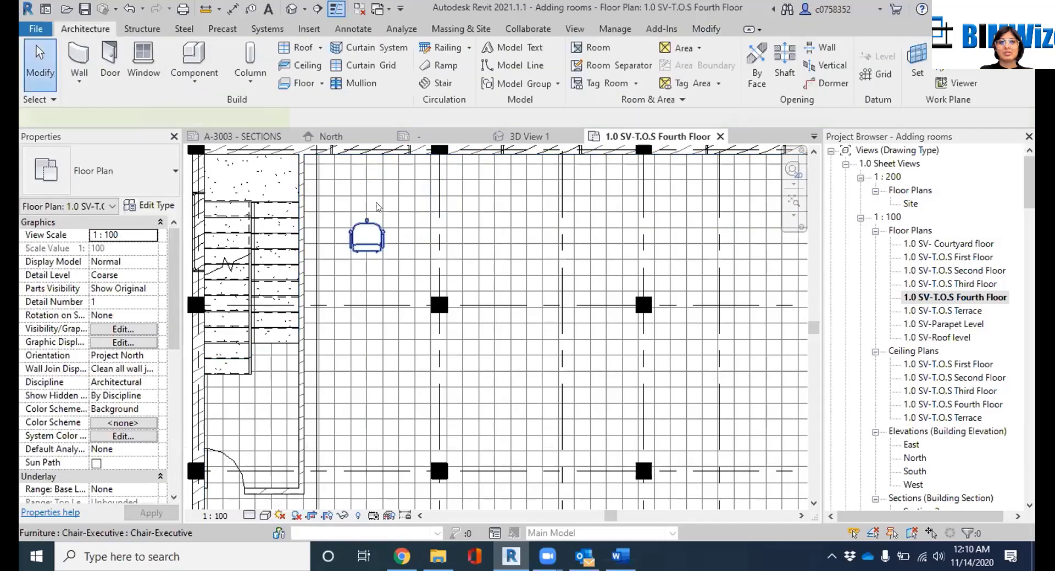
Array the chair linearly in a horizontal row of 6, grouped and associated, with 2500 mm to the 2nd
left_click(369, 235)
left_click(374, 54)
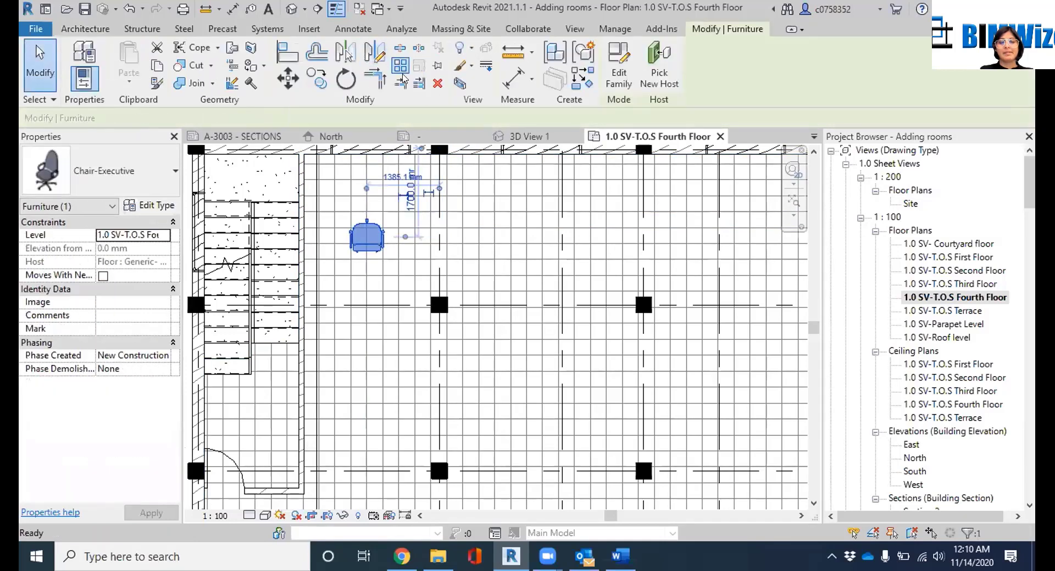
scroll(431, 236, "up", 3)
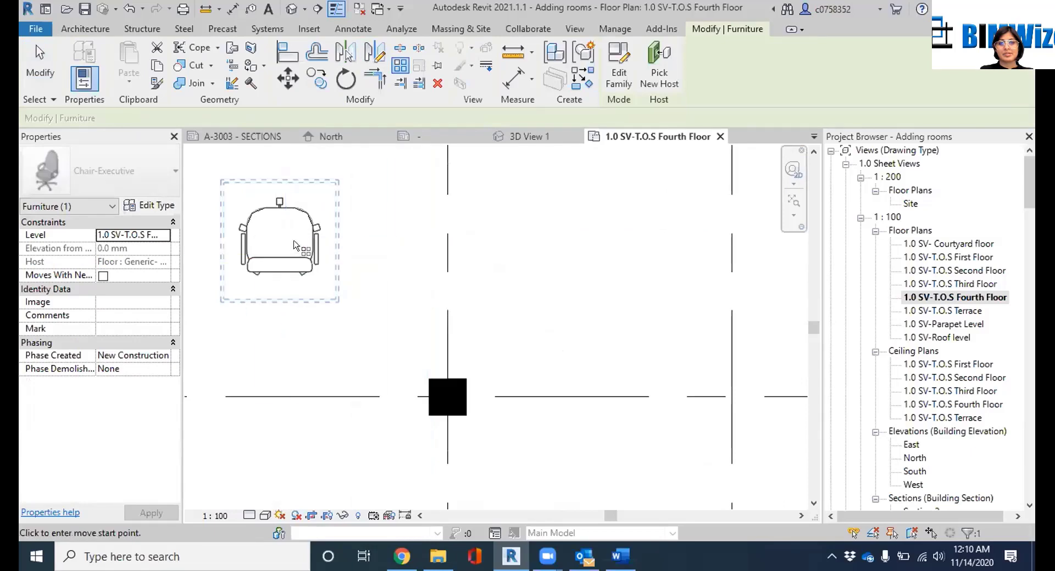
left_click(278, 239)
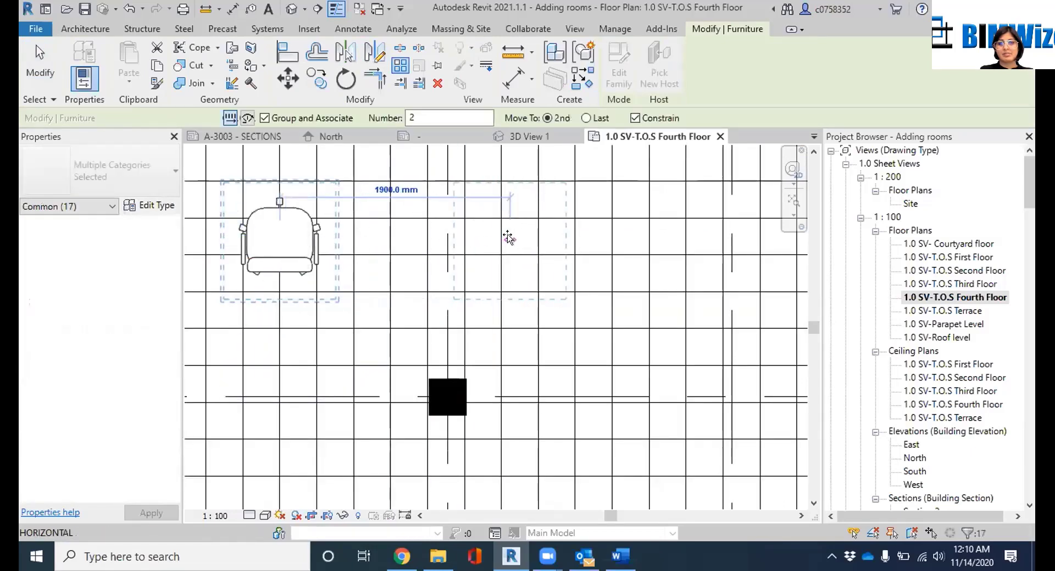
type("2500")
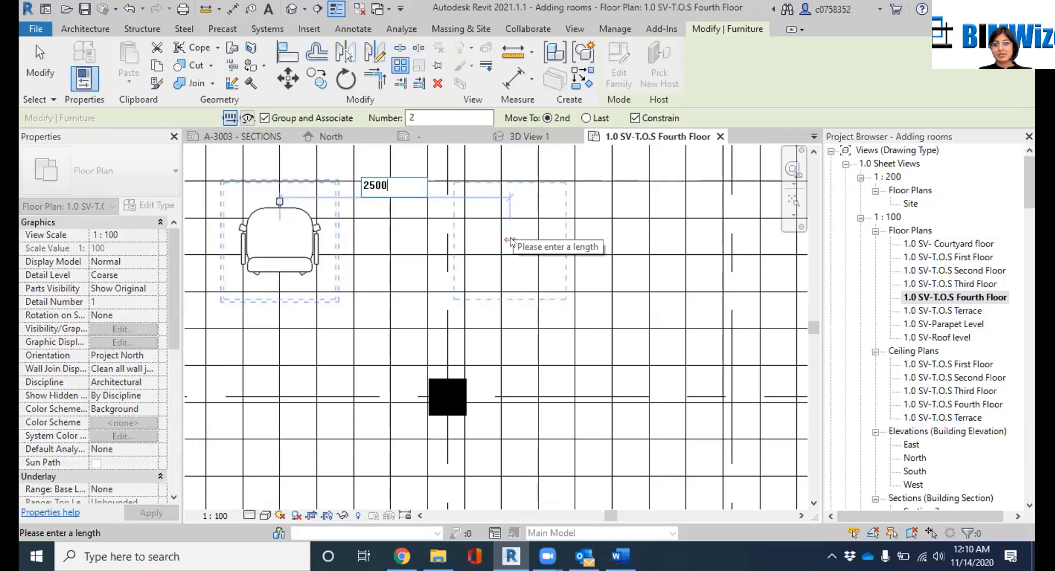
left_click(408, 118)
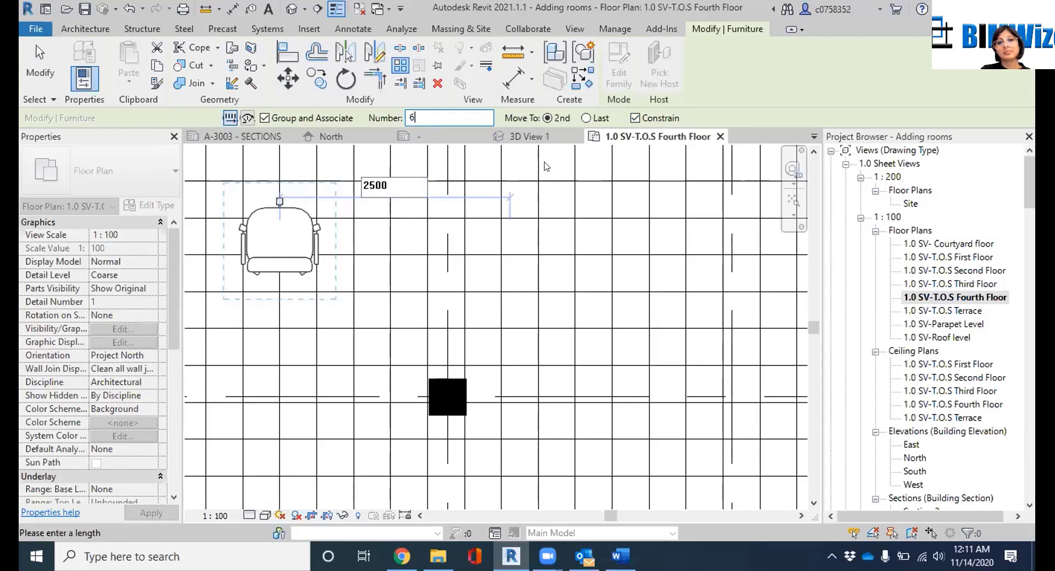
scroll(497, 268, "down", 4)
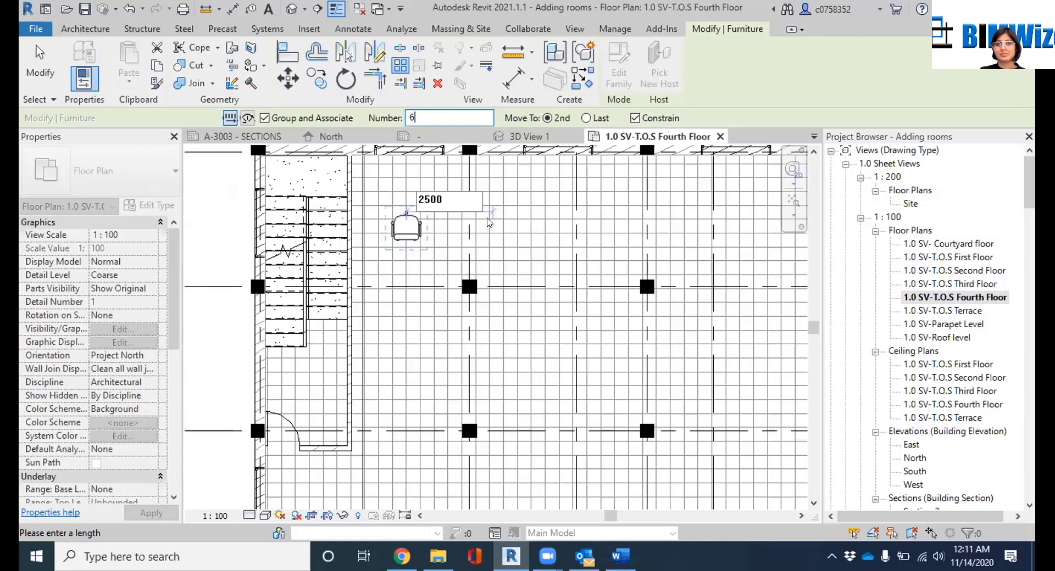
scroll(508, 224, "up", 3)
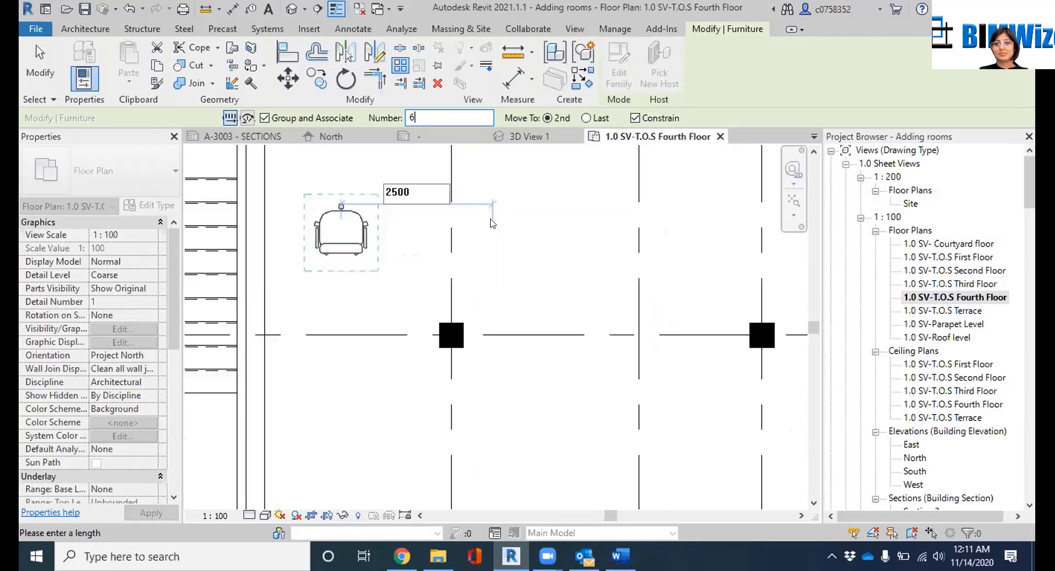
left_click(423, 190)
key("Return")
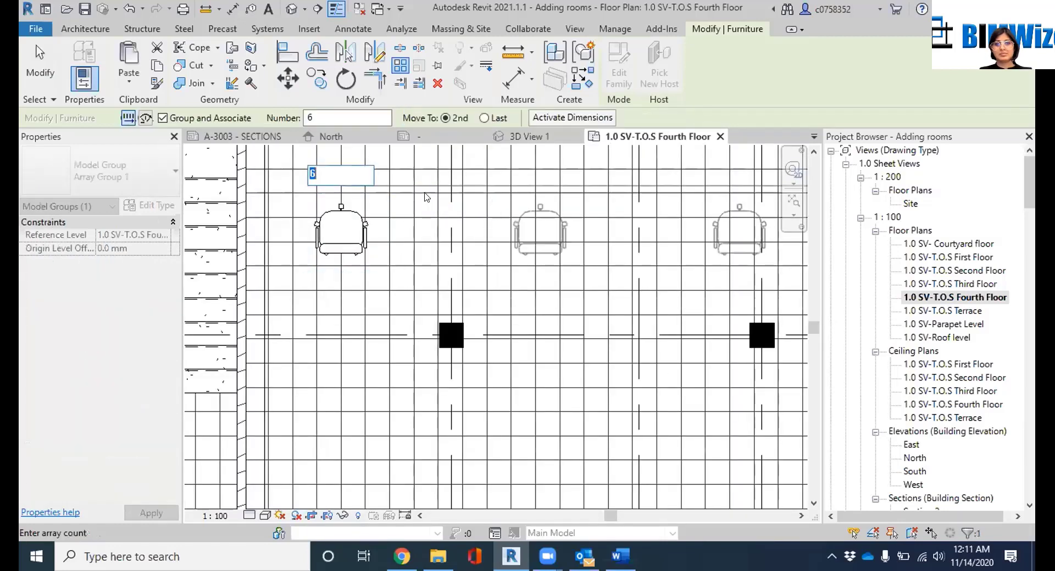
scroll(423, 196, "down", 3)
scroll(664, 172, "up", 3)
scroll(664, 169, "down", 1)
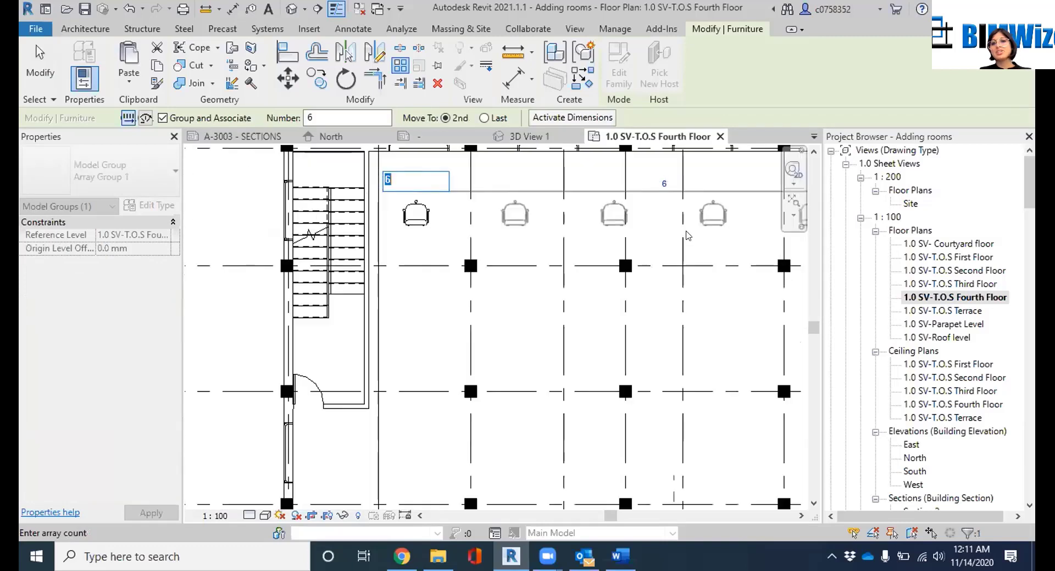
middle_click_drag(687, 234, 532, 272)
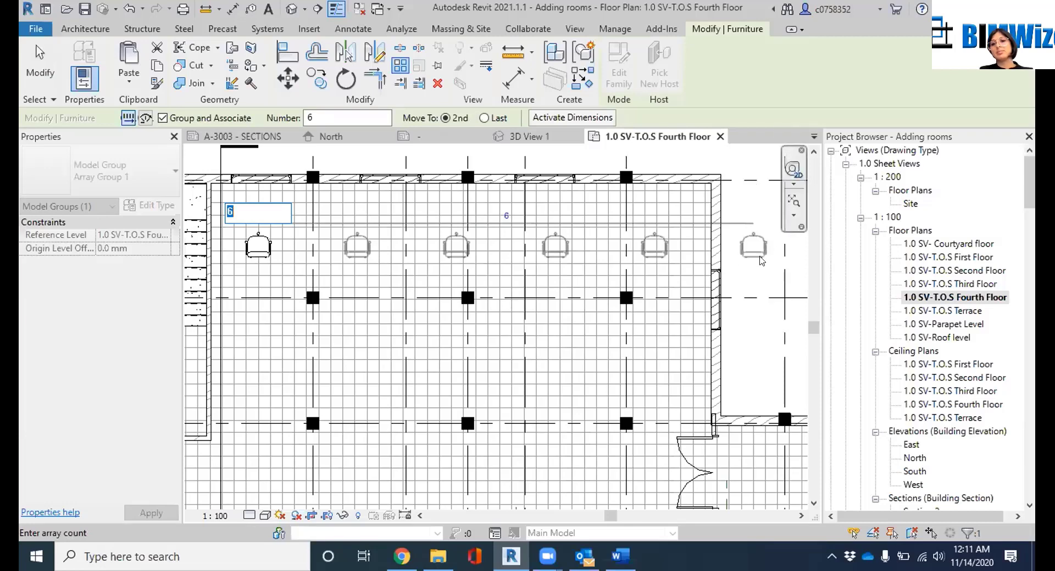
key("Return")
Set the chair array's count to 5 so the row stays inside the outer wall
left_click(760, 244)
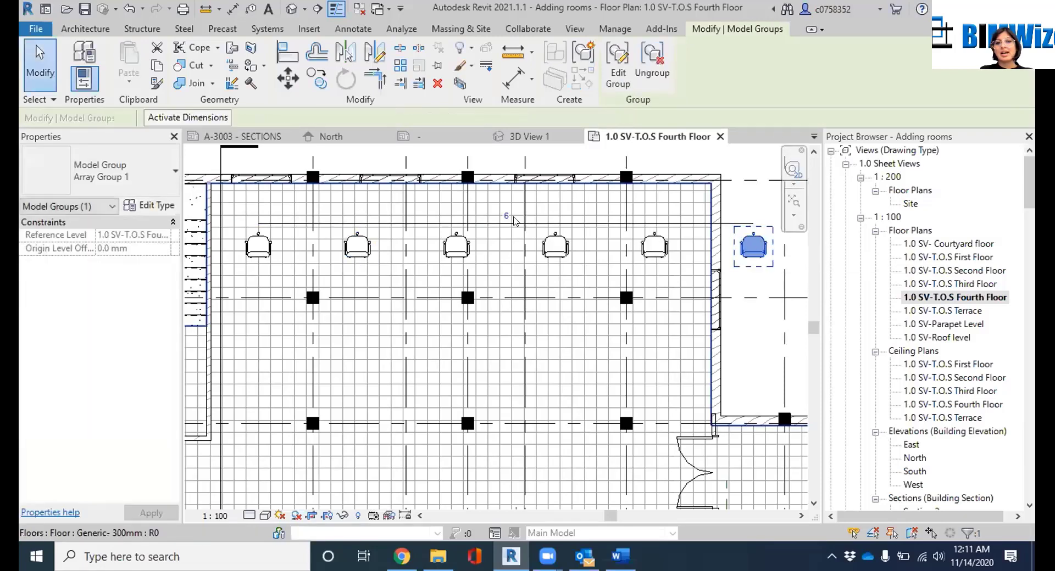
left_click(506, 215)
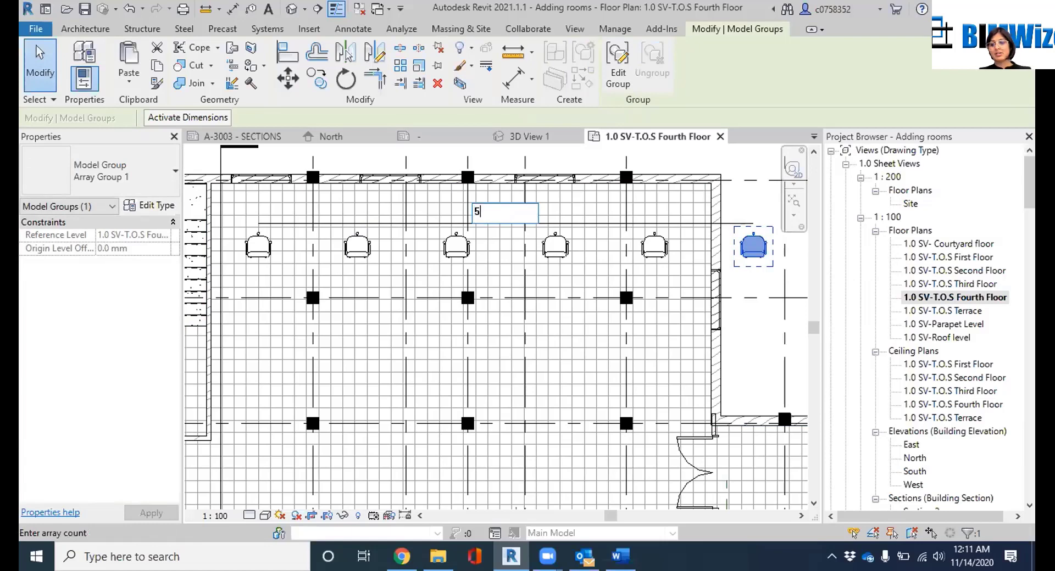
type("5")
key("Return")
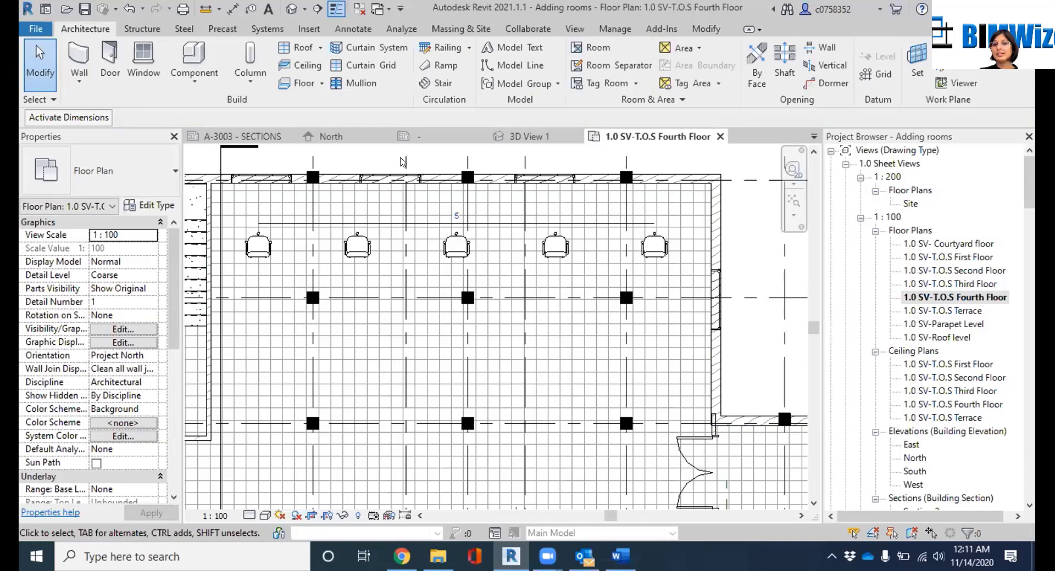
Try deleting the last chair group of the array near the outer wall
left_click(646, 249)
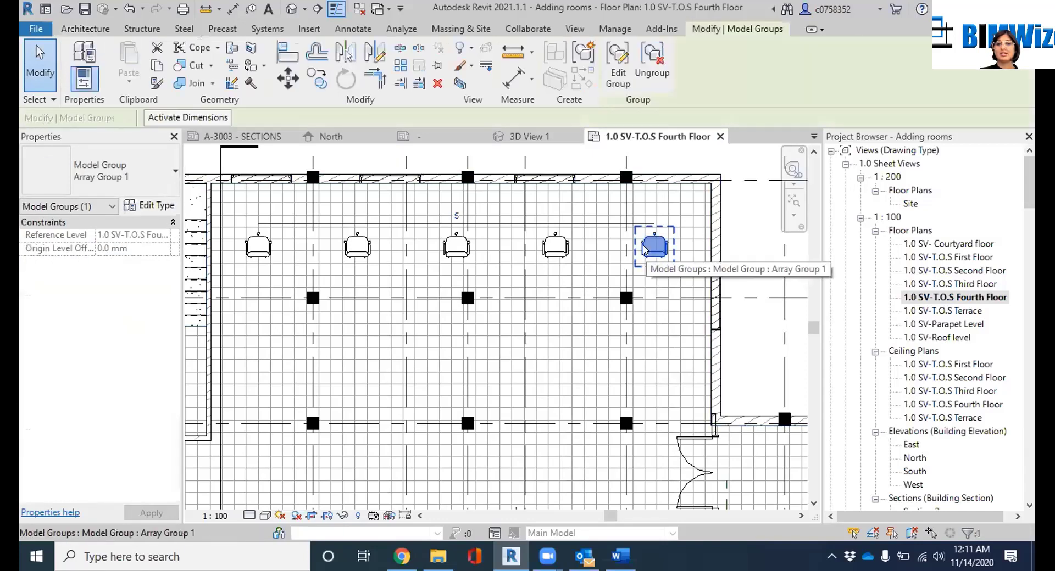
key("Delete")
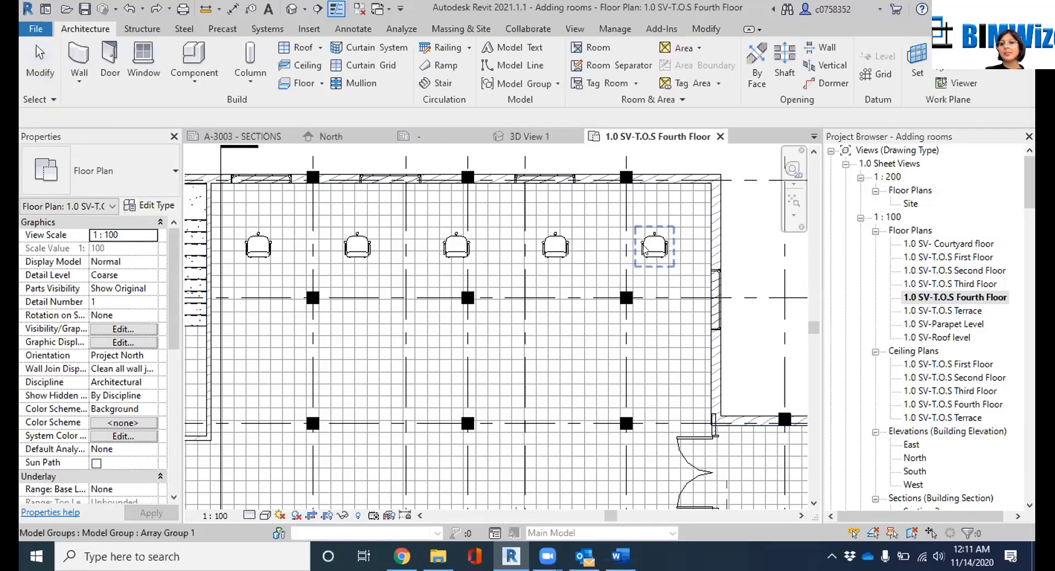
left_click(645, 250)
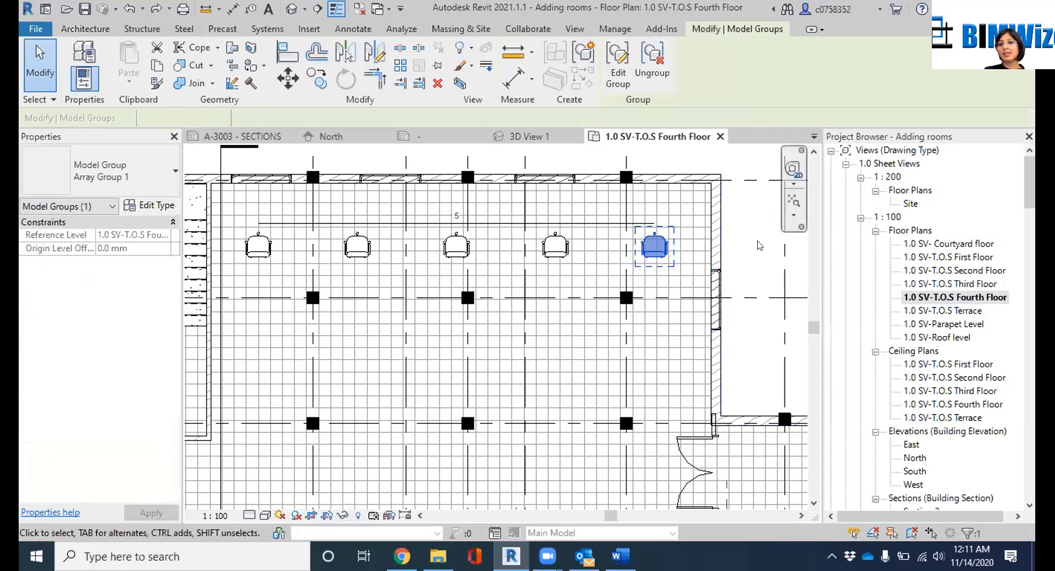
left_click(759, 246)
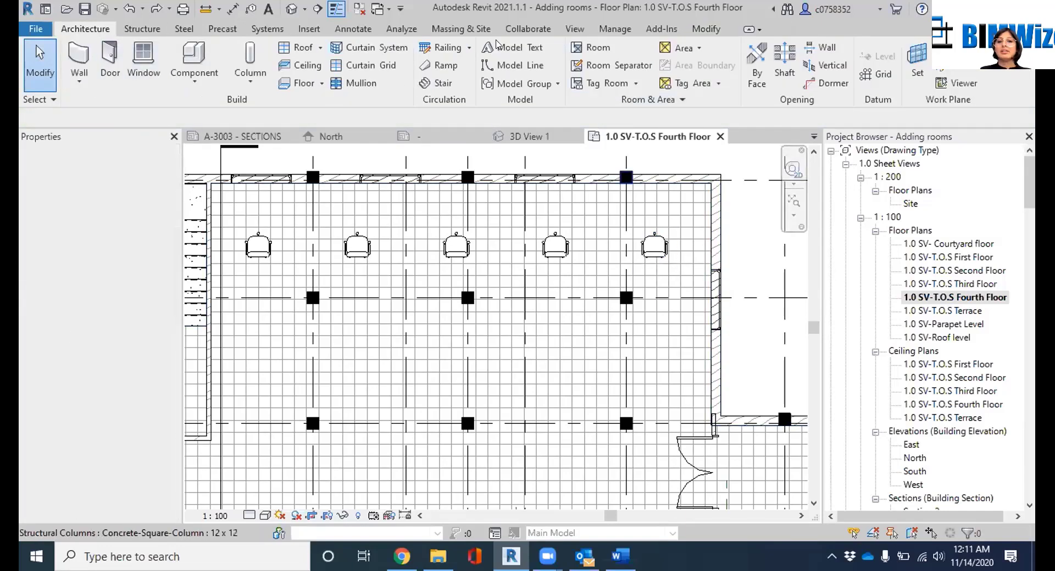
Inspect the row of chairs against the grids and check the fourth chair group's array count
scroll(477, 377, "down", 3)
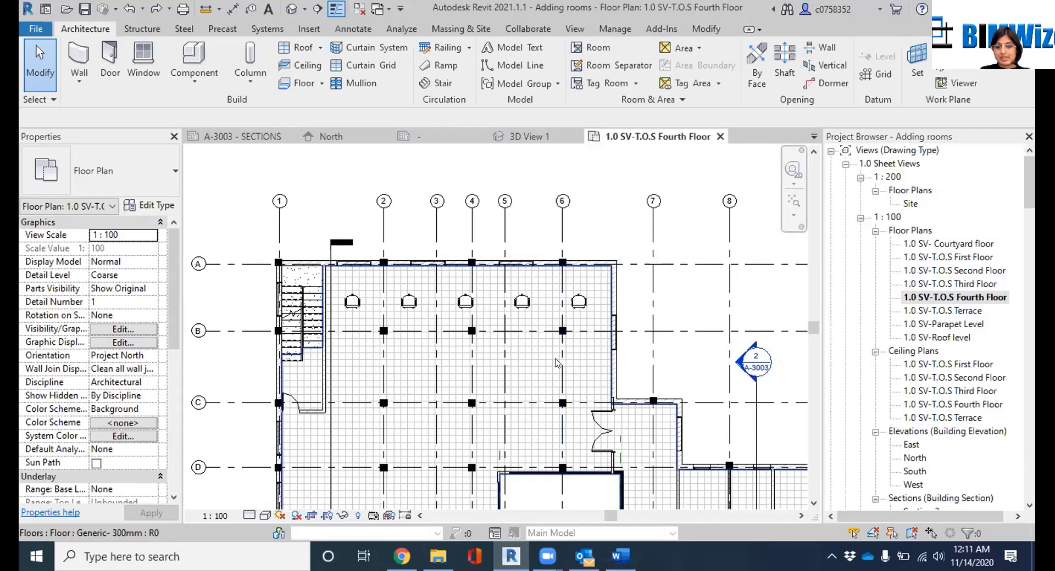
scroll(511, 295, "up", 1)
left_click(511, 295)
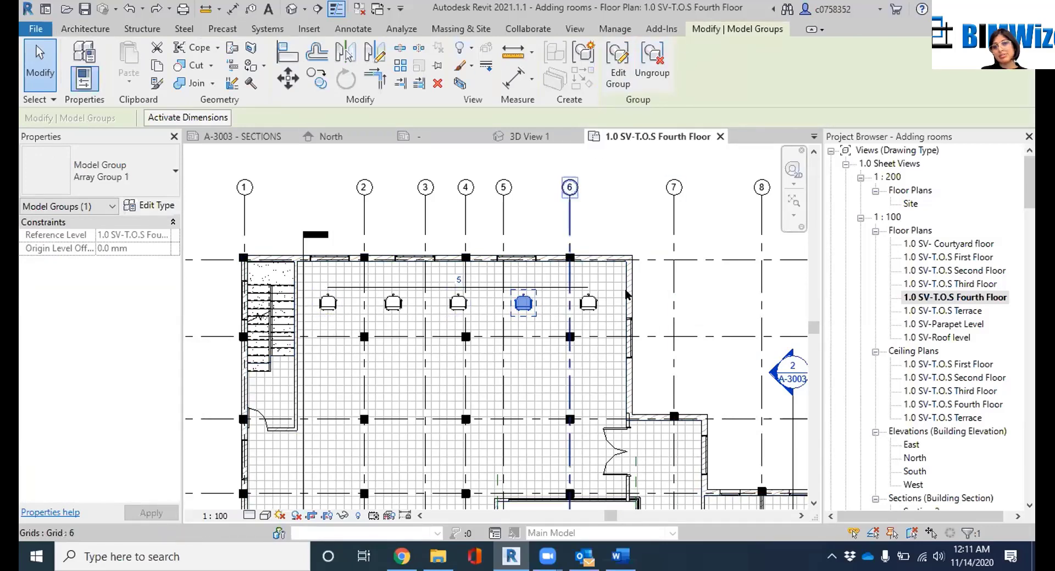
key("Escape")
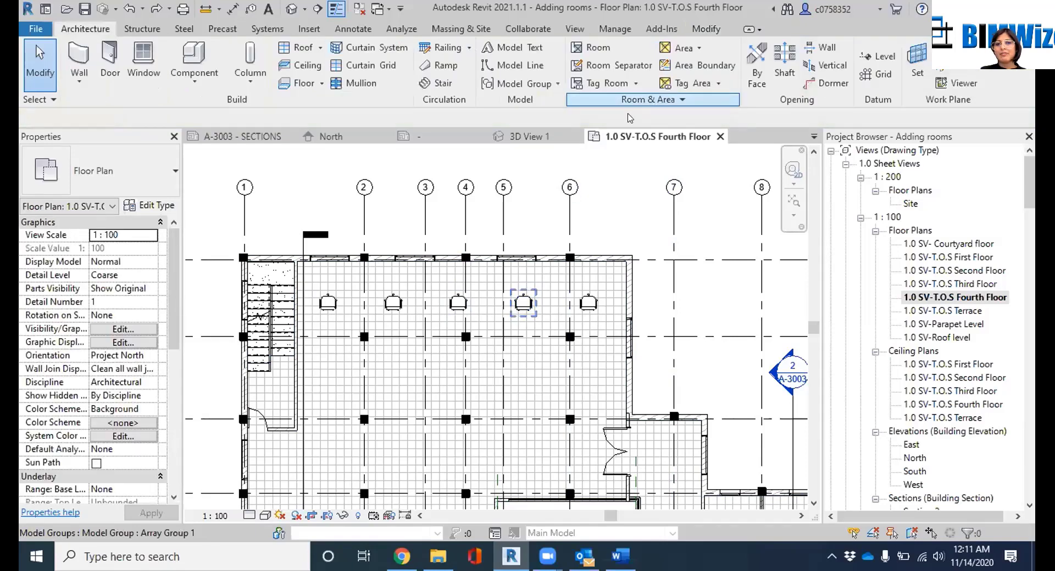
Set the chair array's count to 7, extending the row beyond the outer wall
left_click(589, 303)
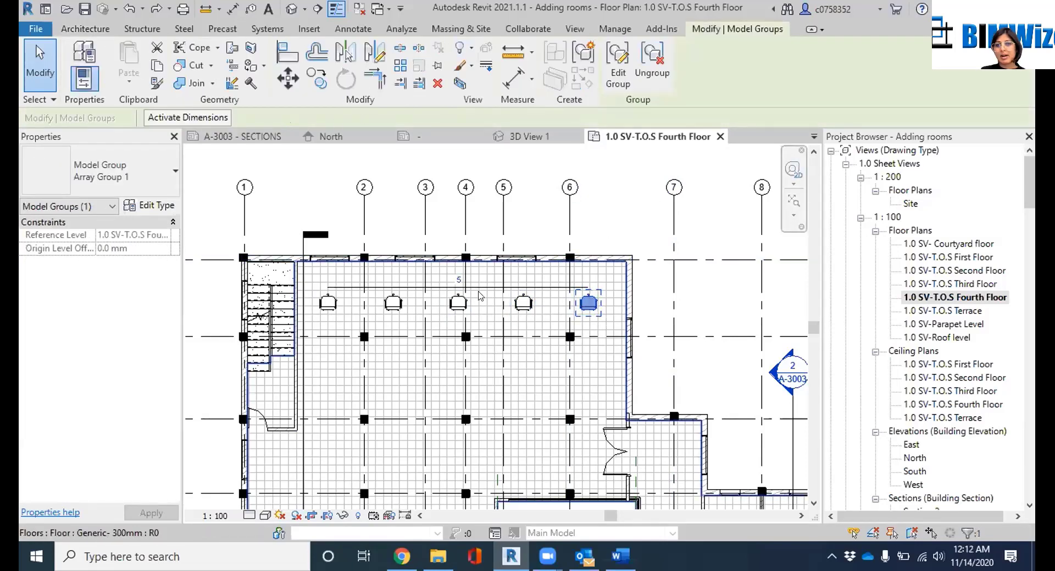
left_click(460, 281)
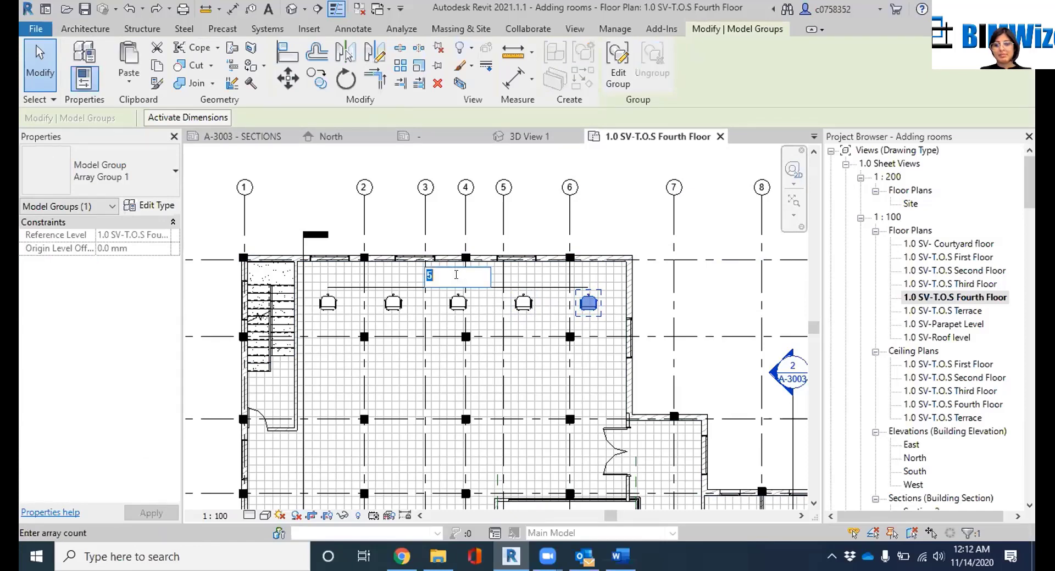
type("7")
key("Return")
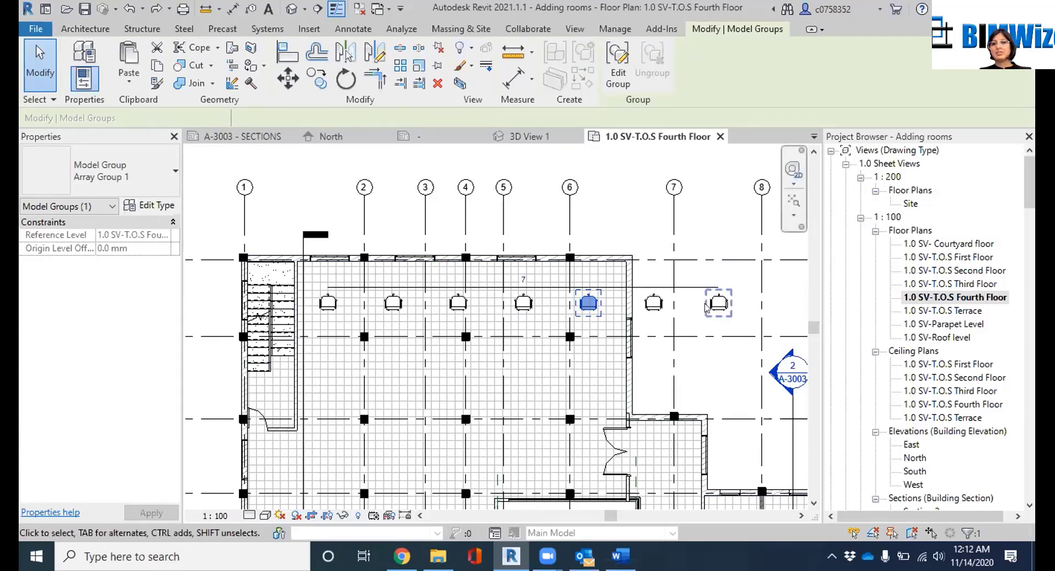
left_click(734, 244)
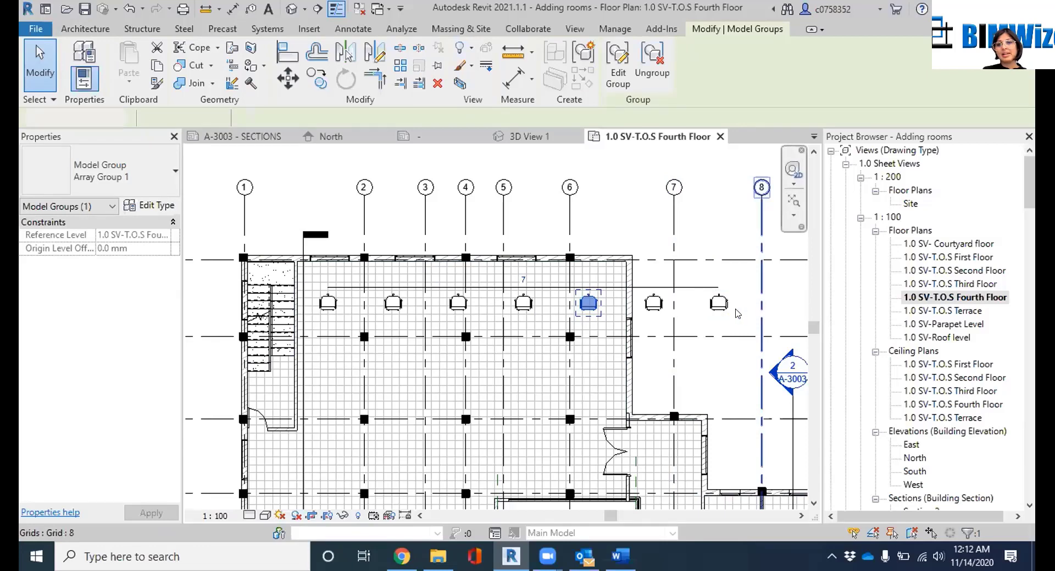
Set the chair array's count back to 5 from its last chair group
left_click(723, 312)
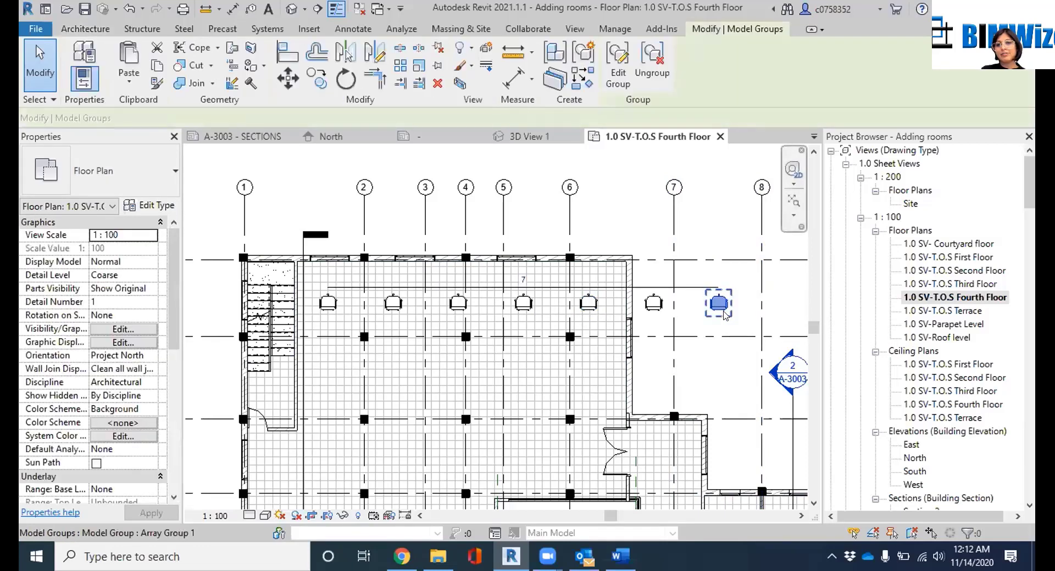
left_click(524, 280)
type("5")
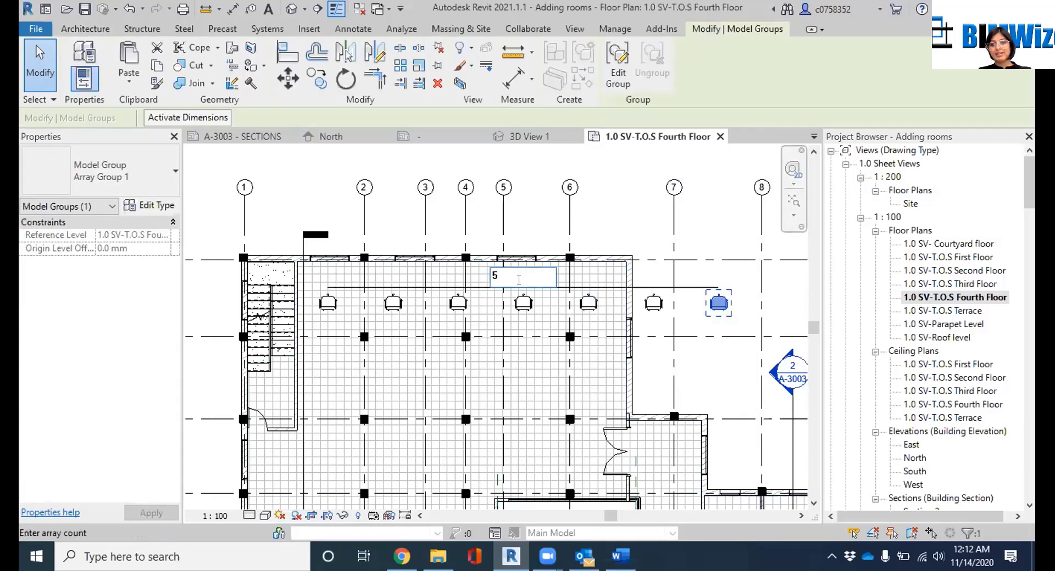
key("Return")
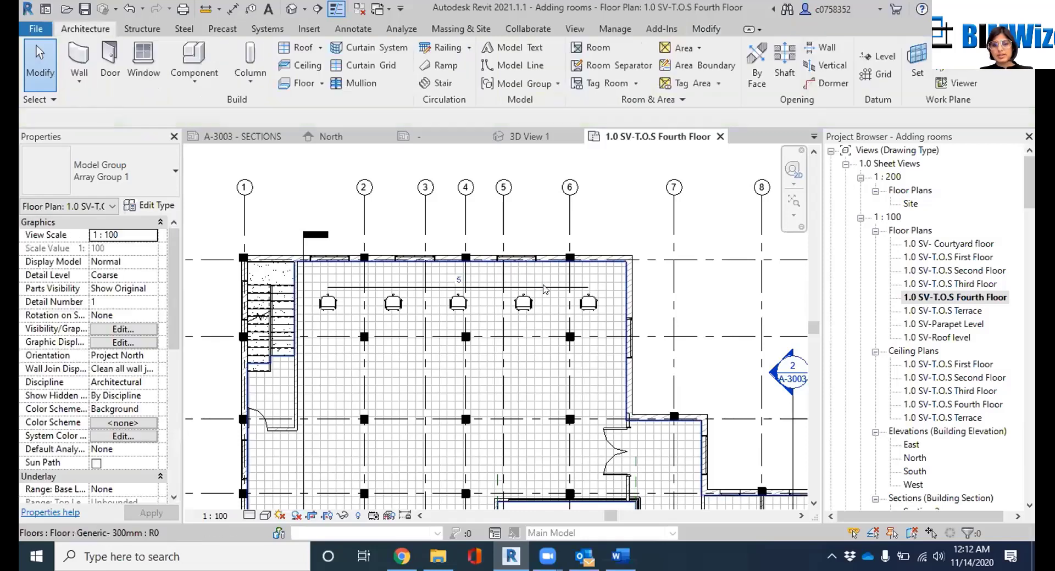
Try deleting the middle chair group of the array and check the neighbouring fourth group
left_click(460, 302)
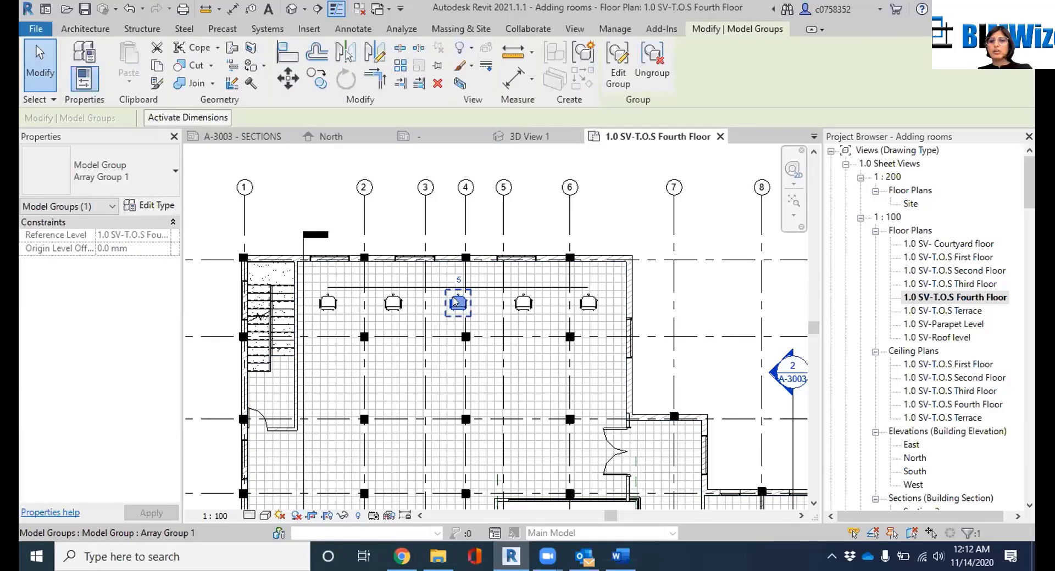
key("Delete")
left_click(520, 303)
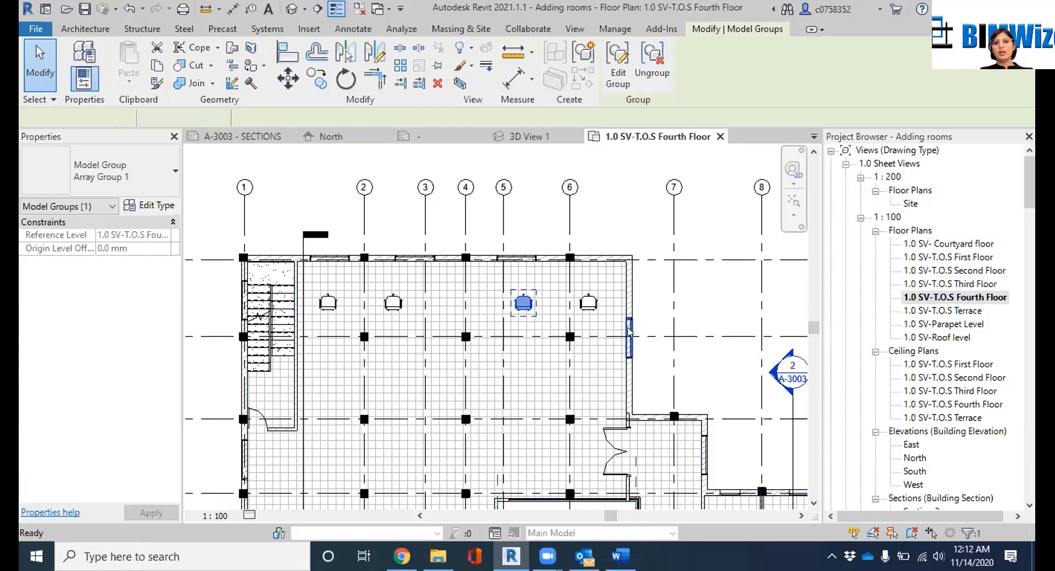
key("Escape")
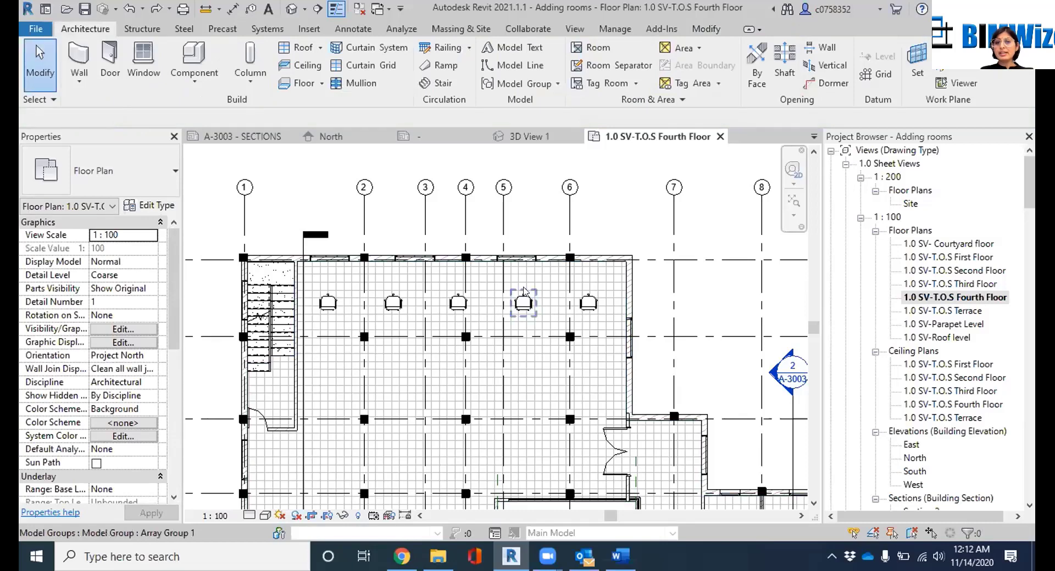
Ungroup the last chair group of the array near the outer wall
left_click(585, 302)
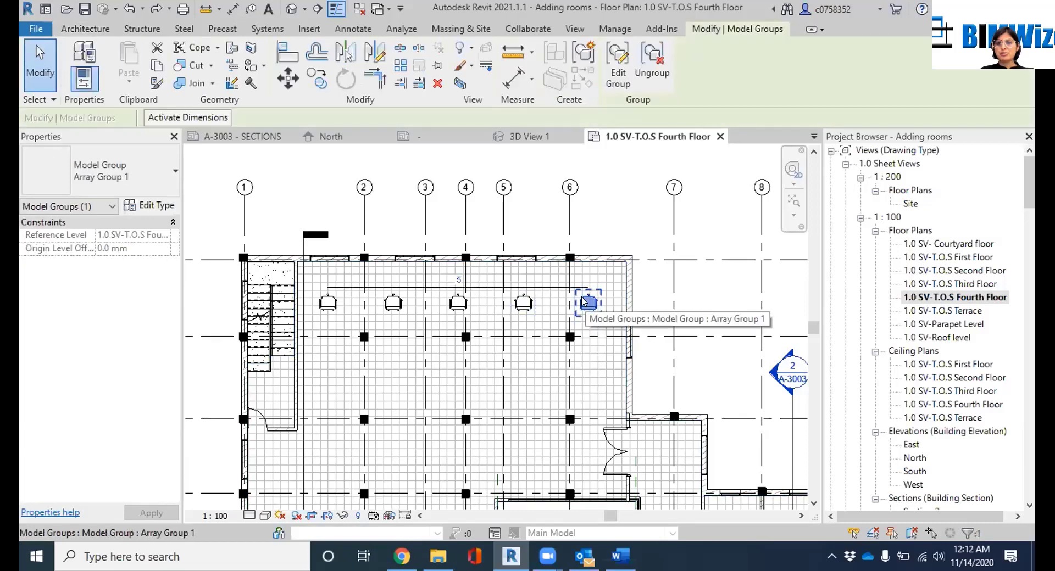
left_click(662, 71)
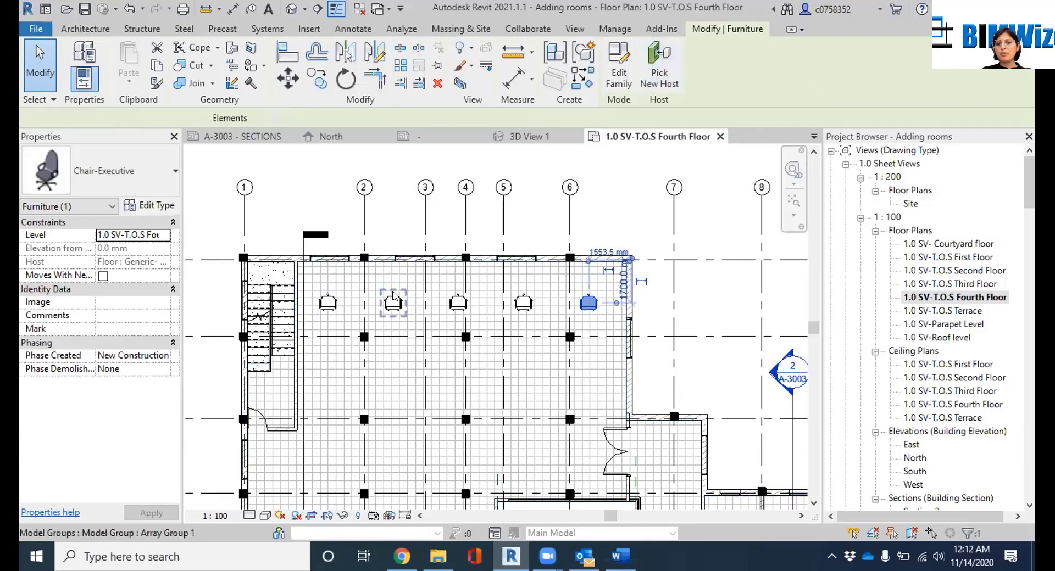
Check which chairs in the row still belong to array groups, including the second and fourth chairs
left_click(459, 302)
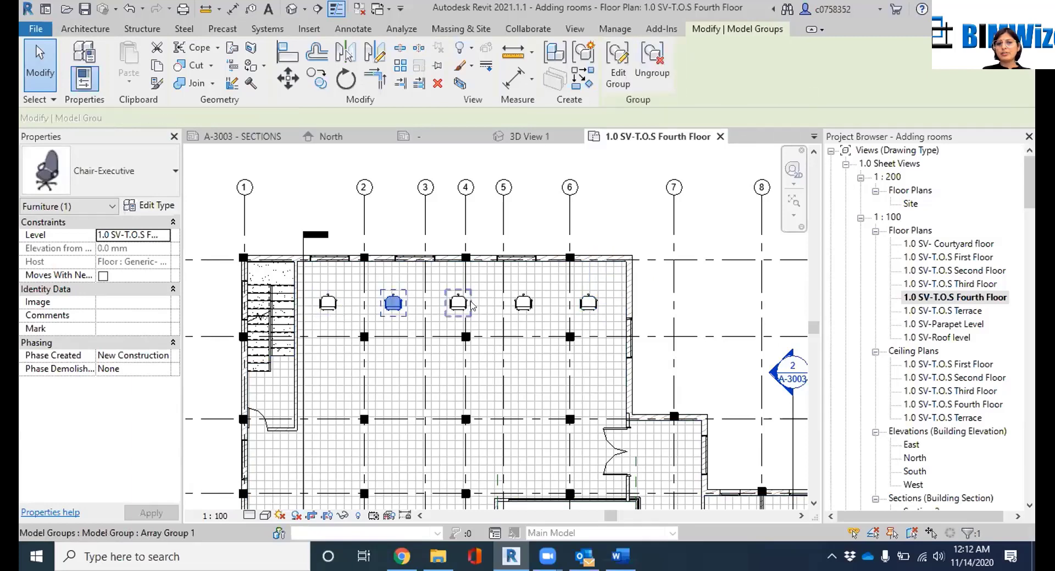
left_click(524, 304)
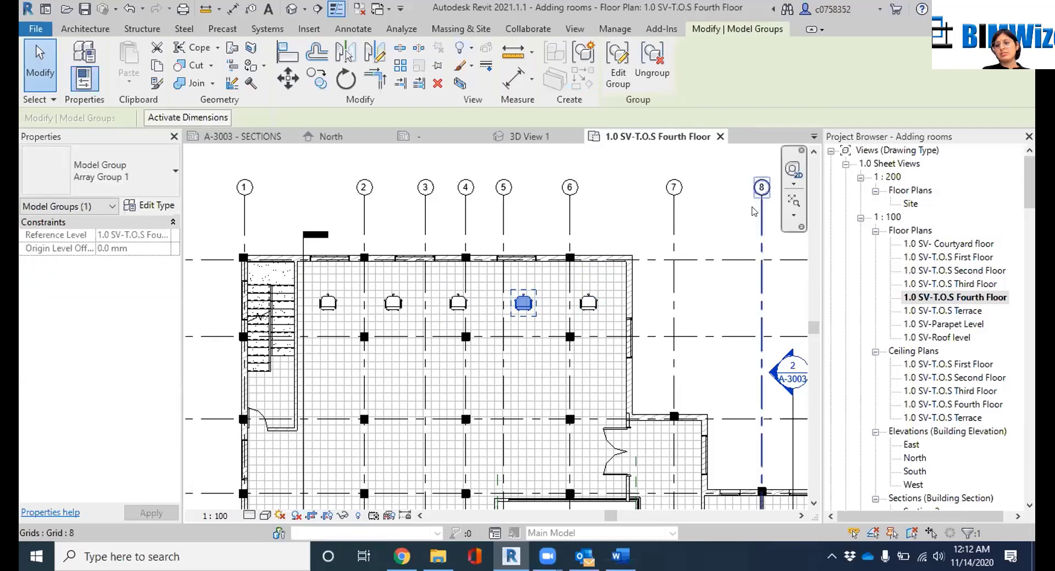
left_click(716, 202)
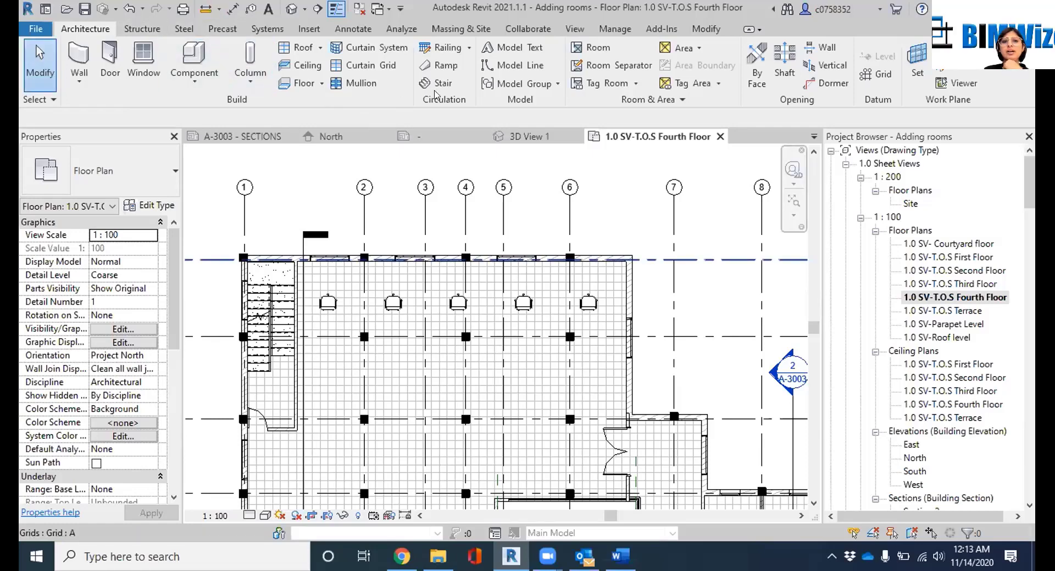
left_click(449, 51)
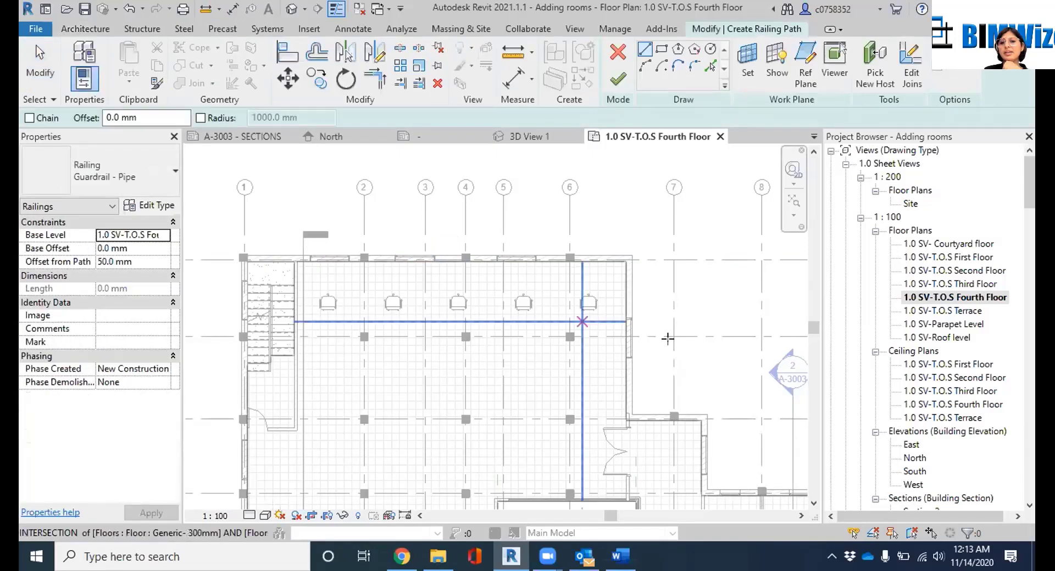
left_click(634, 252)
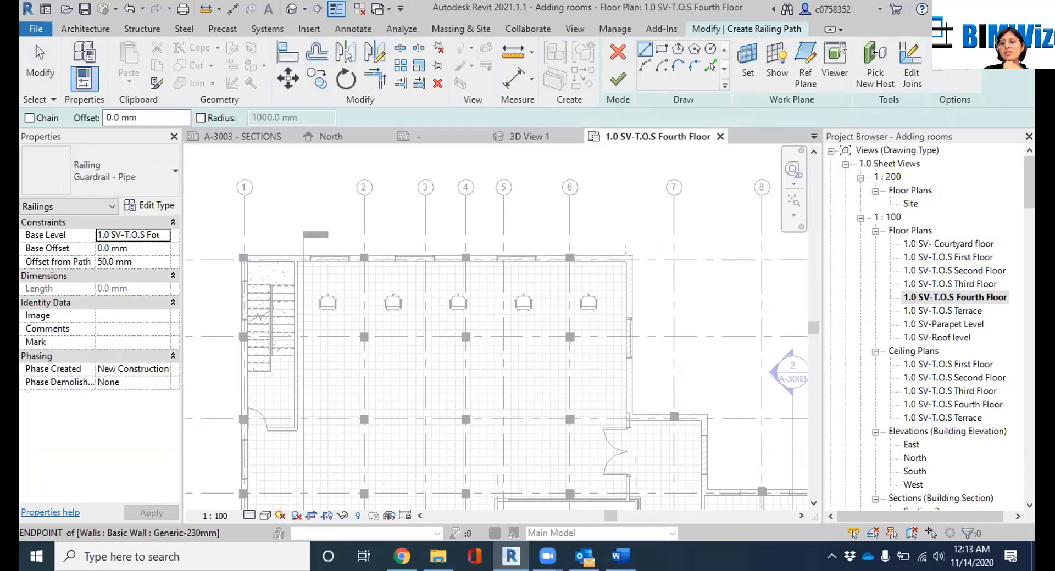
left_click(721, 251)
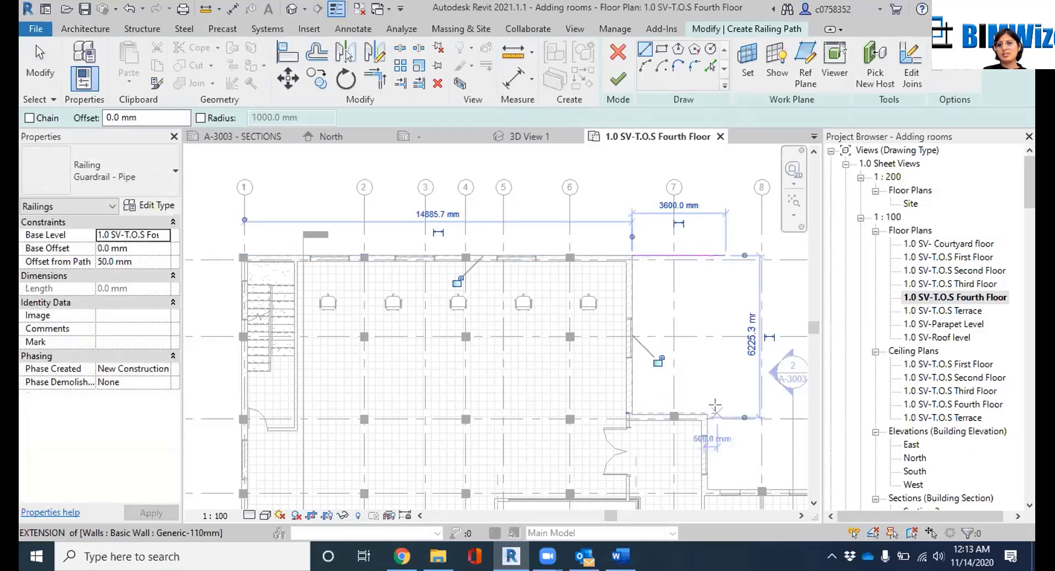
scroll(717, 412, "up", 3)
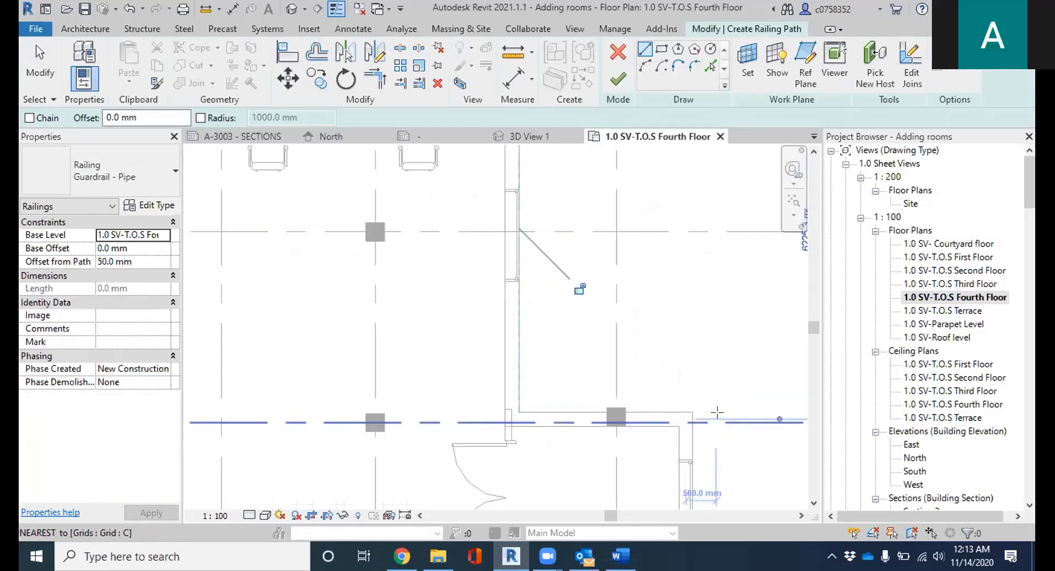
key("Escape")
key("Escape")
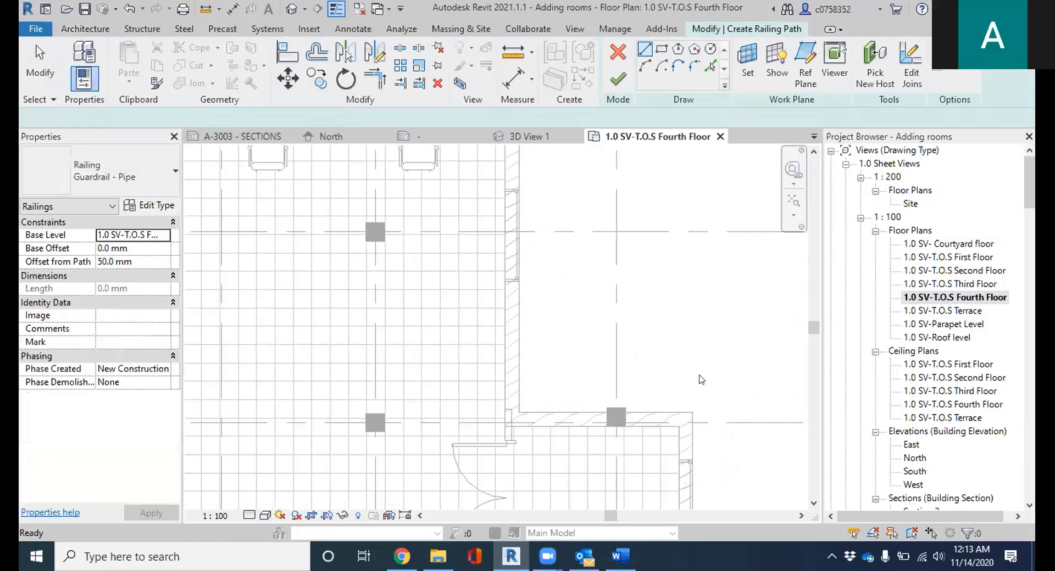
scroll(701, 379, "down", 3)
left_click(613, 54)
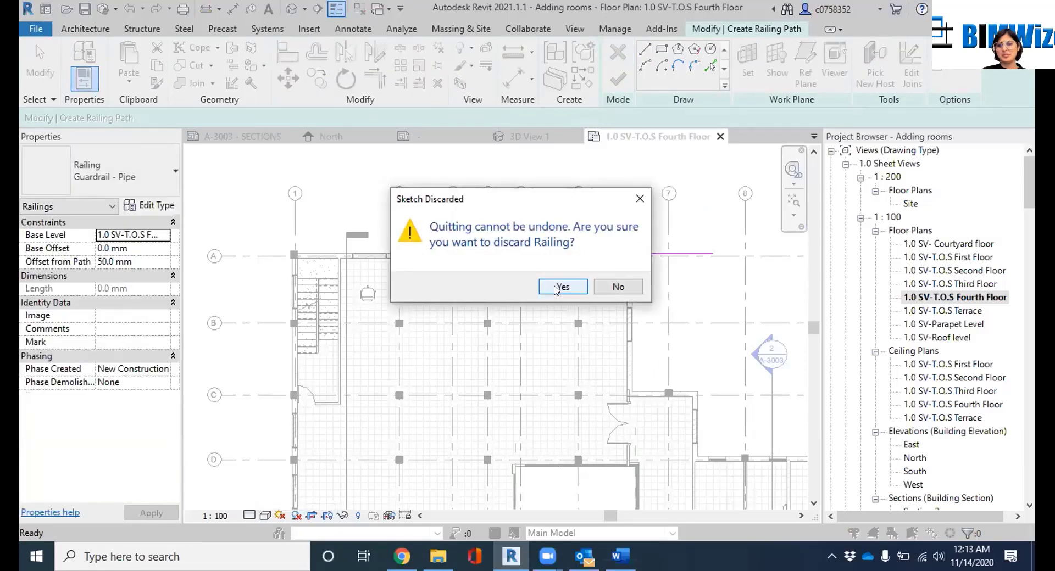
left_click(560, 287)
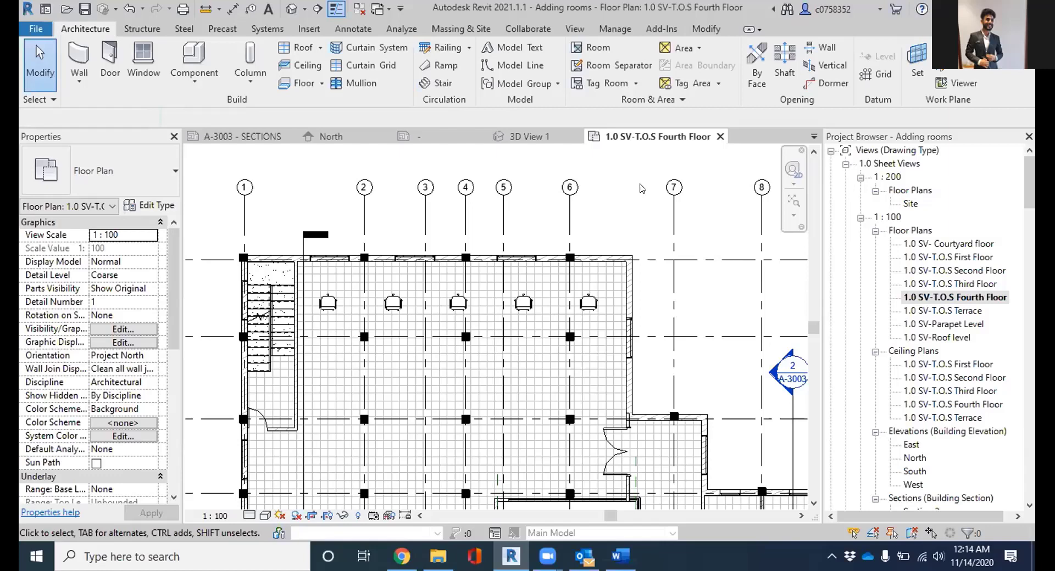
Open the first floor plan and examine the glazed entrance area near grids 7 and 8
scroll(642, 187, "down", 1)
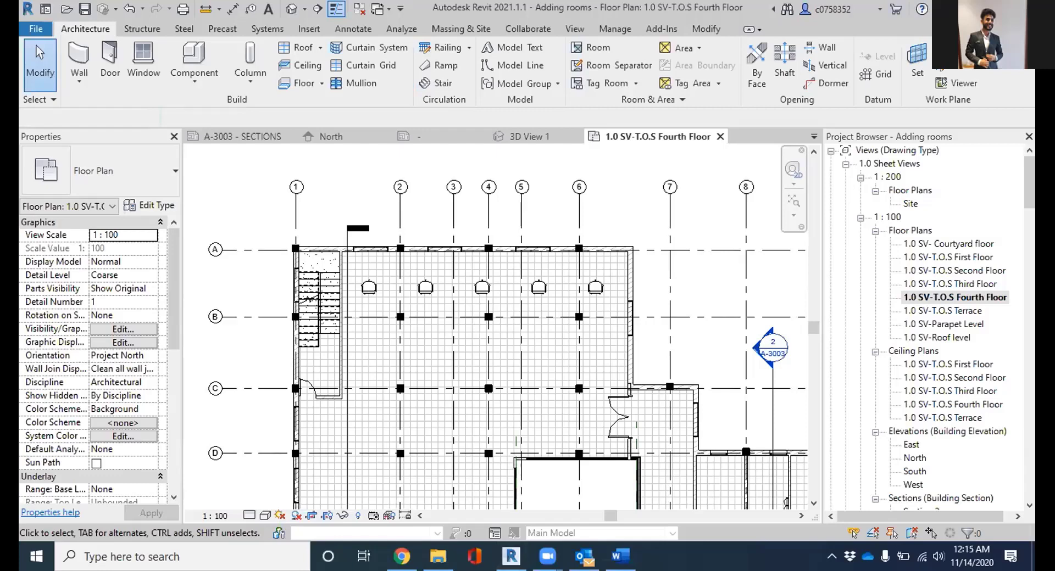
scroll(314, 235, "down", 3)
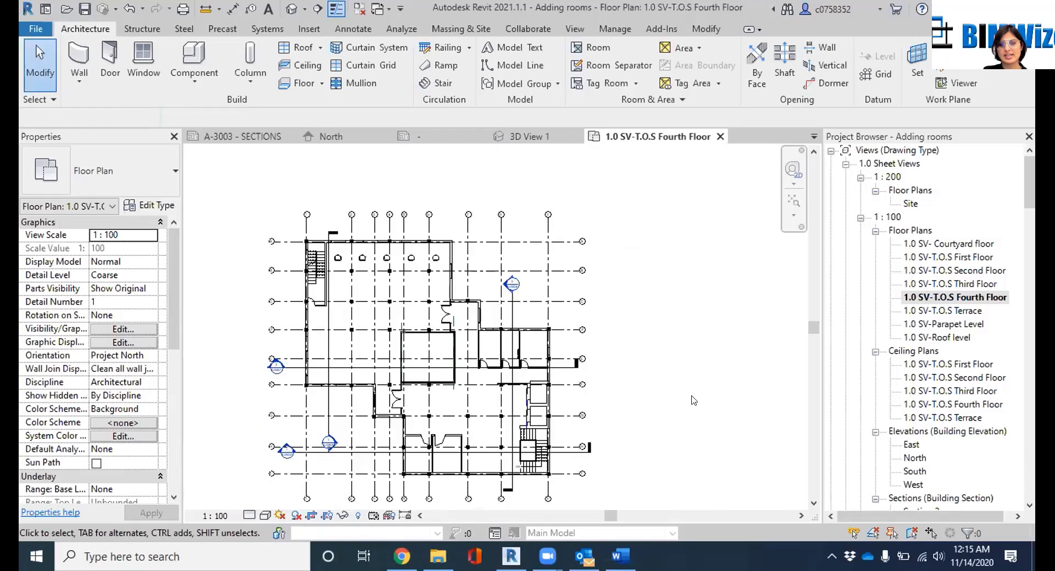
left_click(963, 257)
double_click(964, 259)
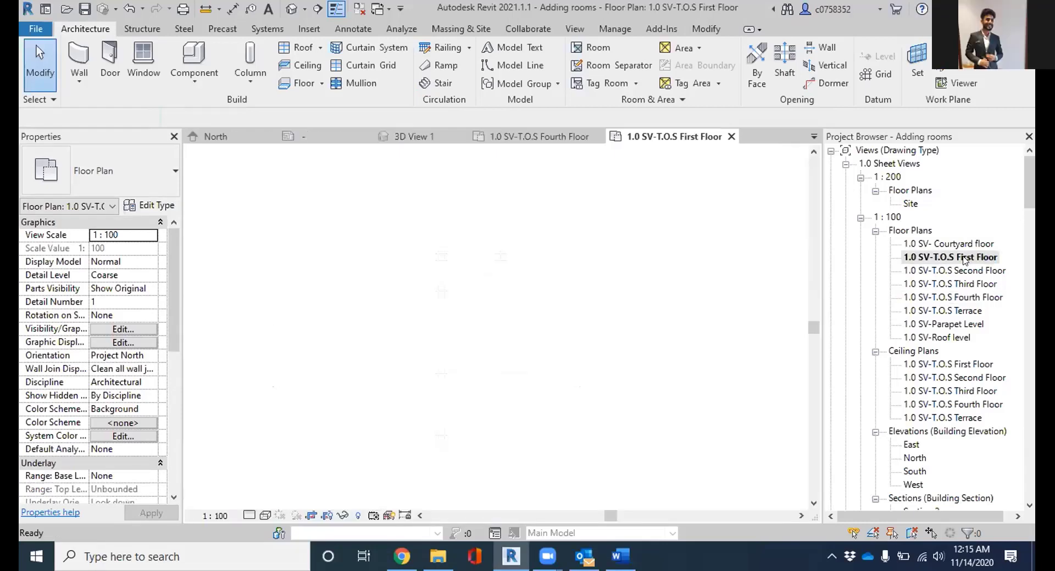
scroll(478, 366, "up", 8)
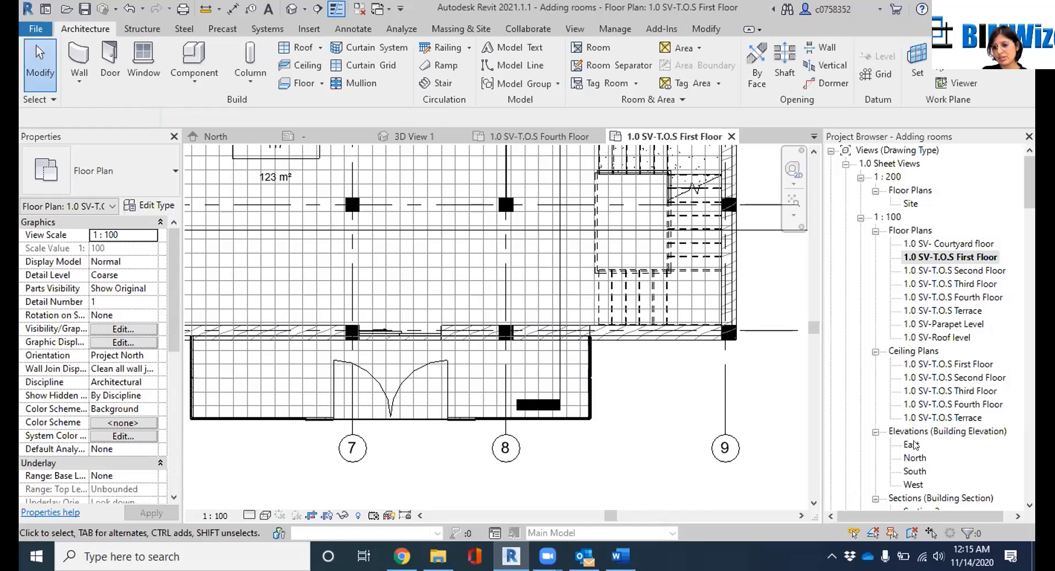
Open the South elevation and check the properties of the floor slab beneath the lowest brick wall
double_click(915, 472)
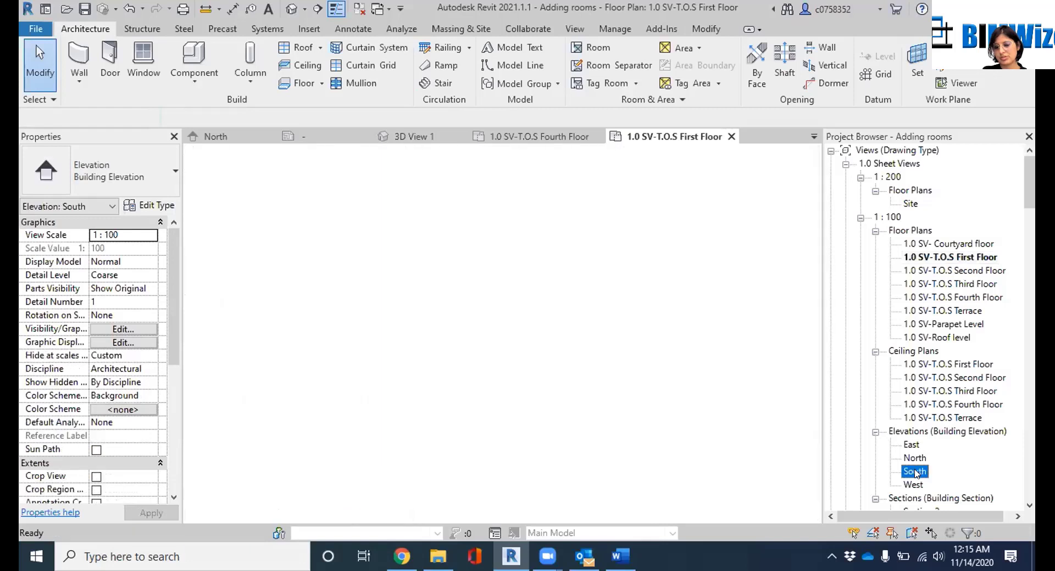
scroll(440, 467, "up", 6)
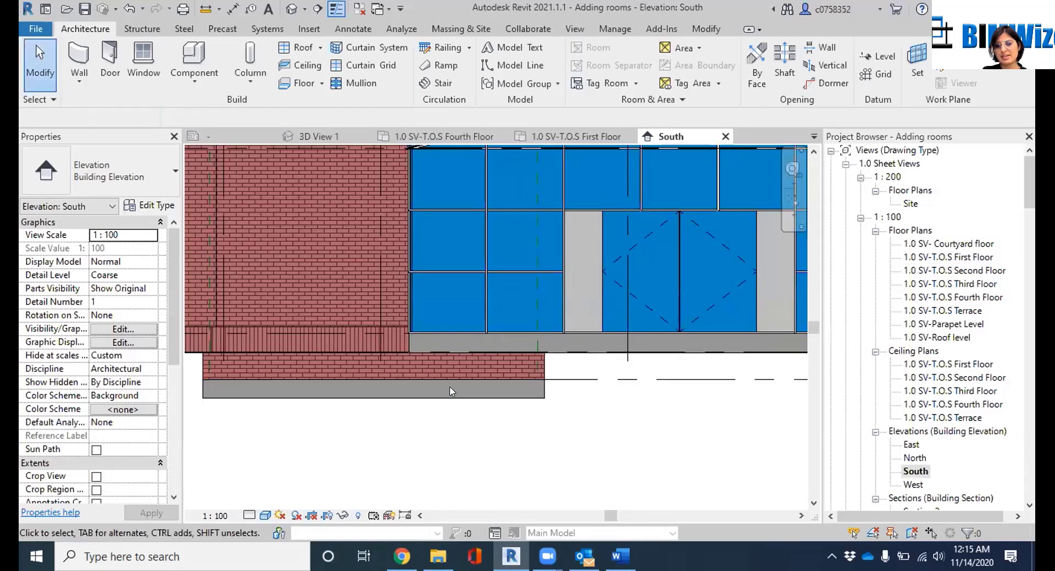
left_click(454, 381)
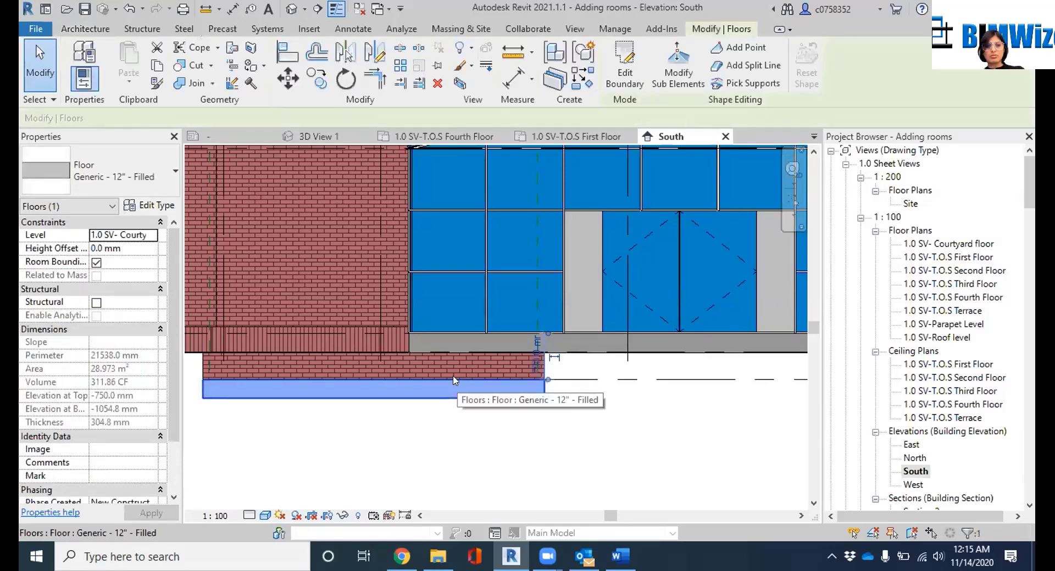
key("Escape")
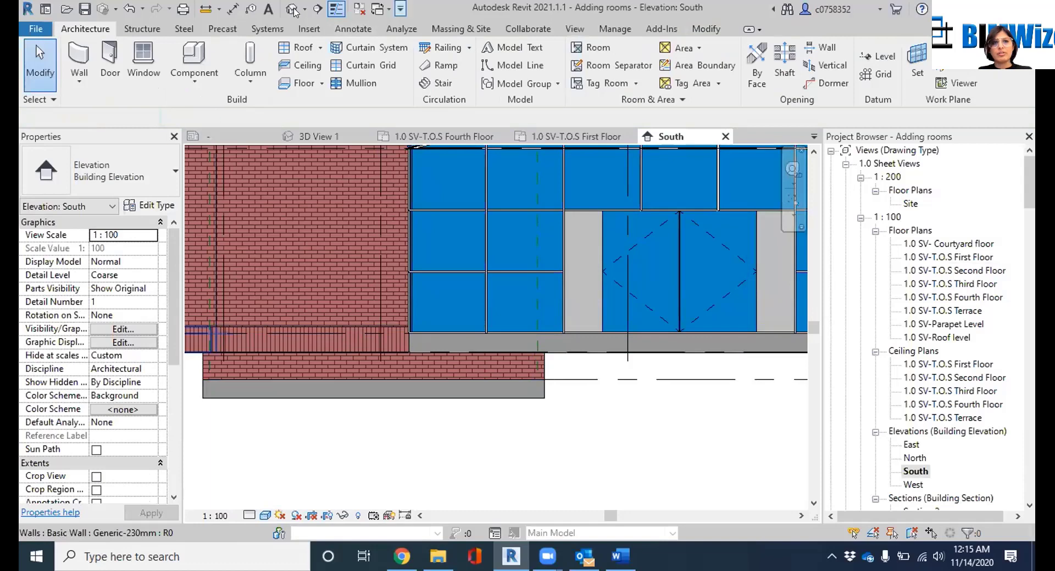
Open the default 3D view and examine the glazed entrance and its raised floor slab from a front corner
left_click(293, 10)
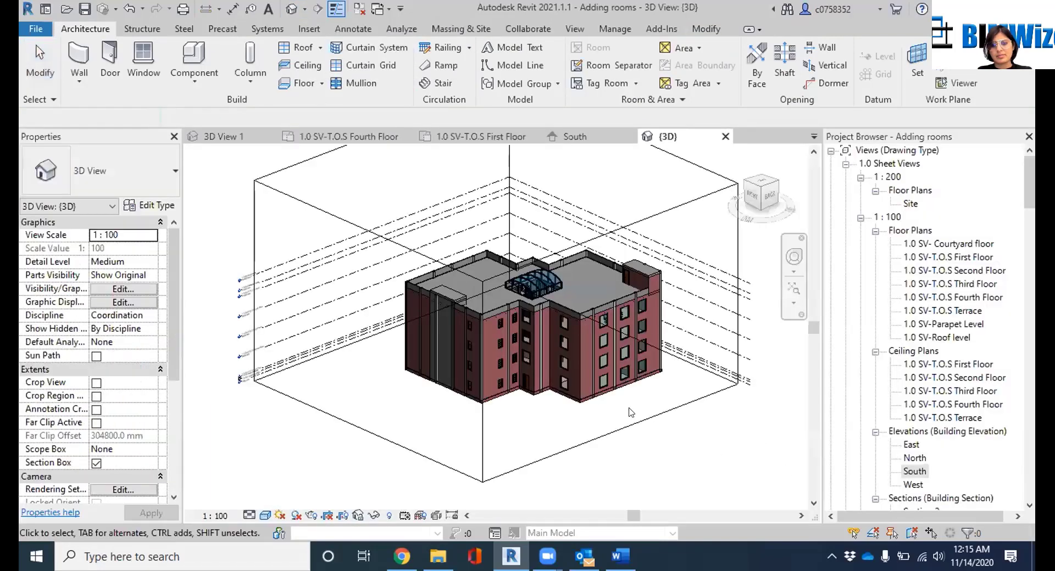
left_click(743, 180)
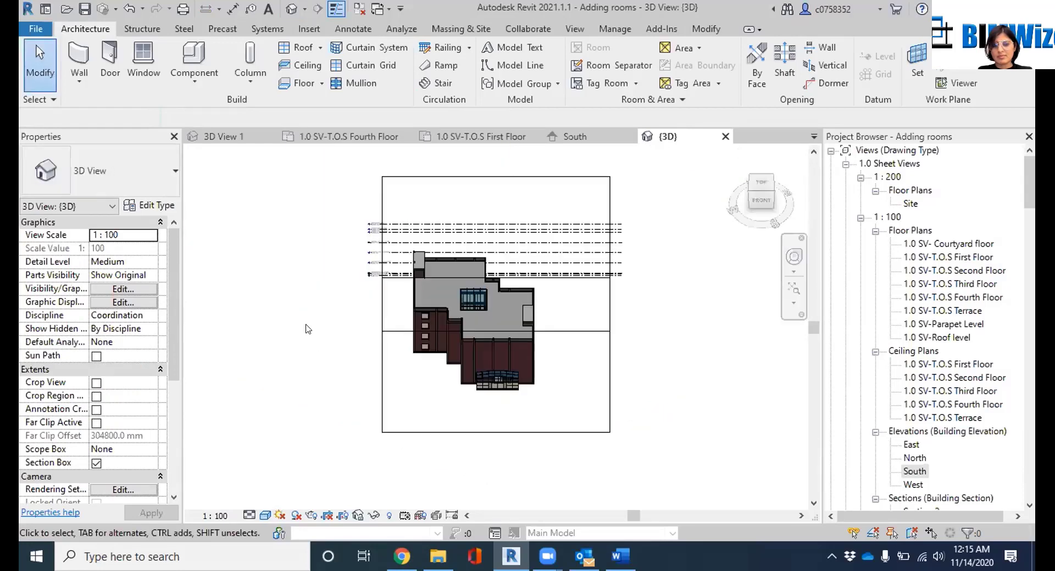
scroll(308, 329, "up", 2)
scroll(606, 459, "up", 1)
middle_click_drag(721, 462, 498, 348)
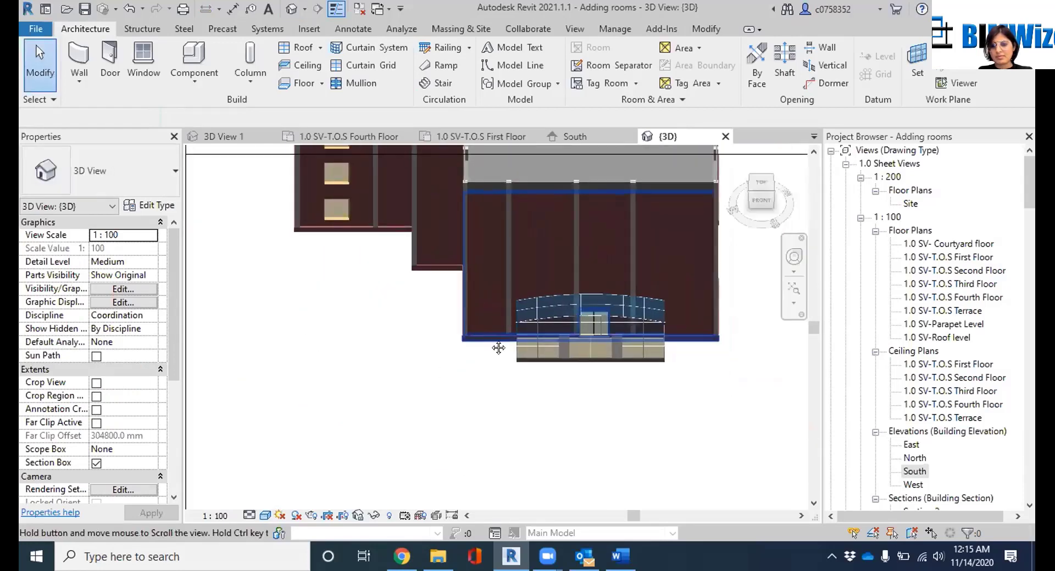
left_click(746, 191)
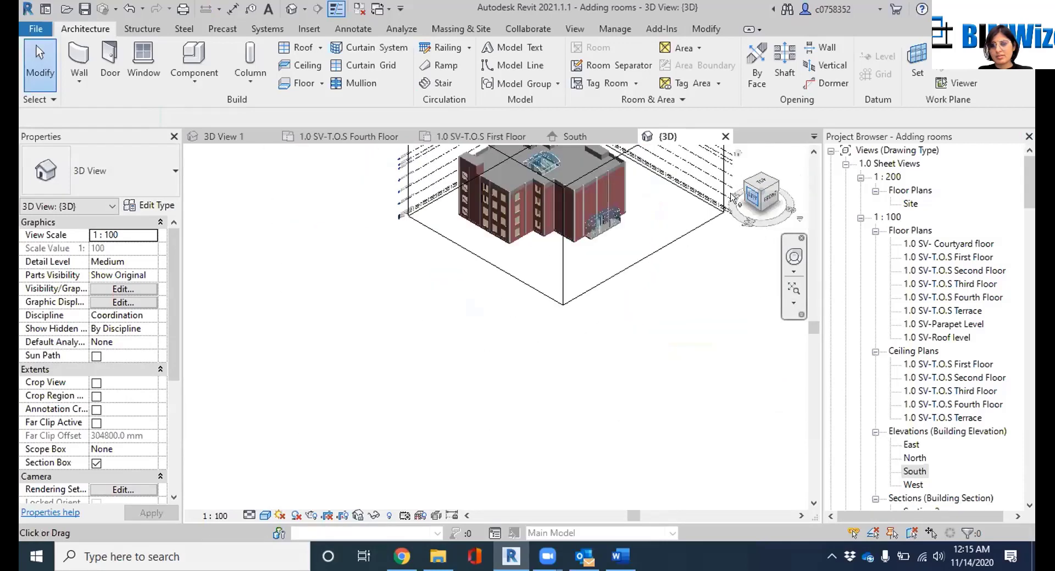
scroll(572, 309, "up", 8)
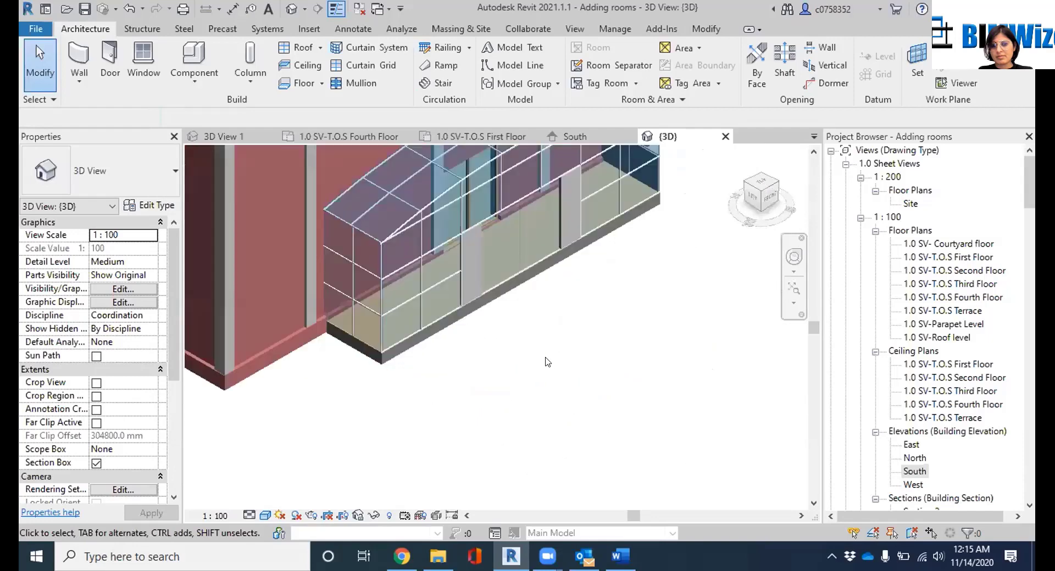
scroll(523, 280, "up", 1)
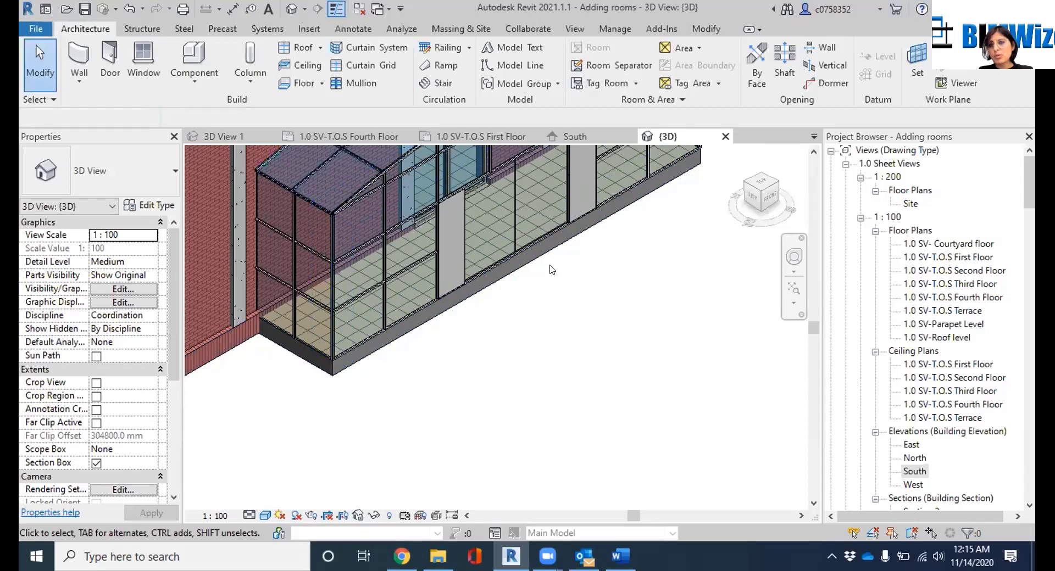
Return to the South elevation and examine the First Floor, Ground and Courtyard floor levels beside the entrance
double_click(908, 472)
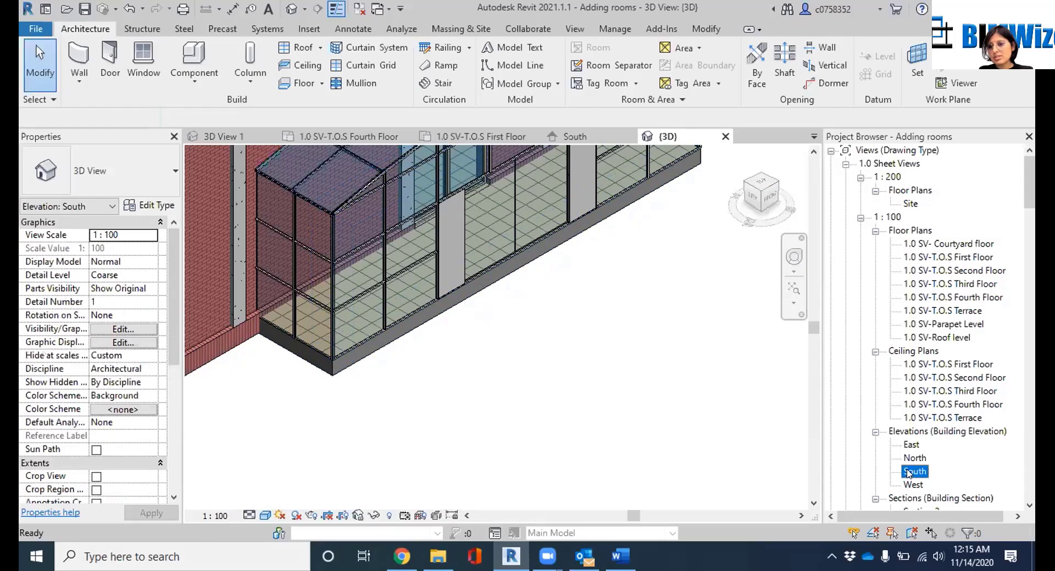
middle_click_drag(605, 375, 364, 369)
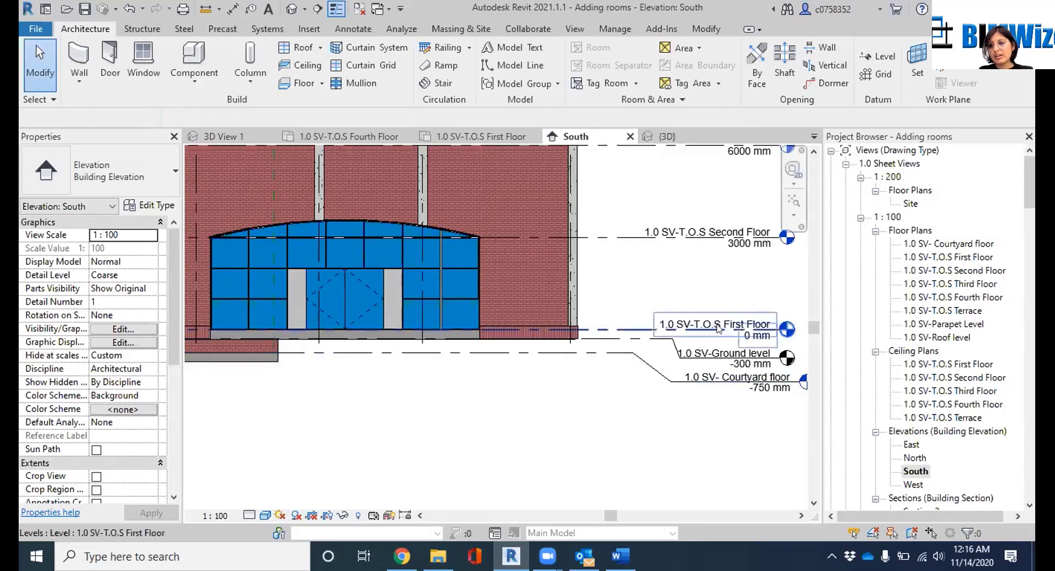
left_click(651, 328)
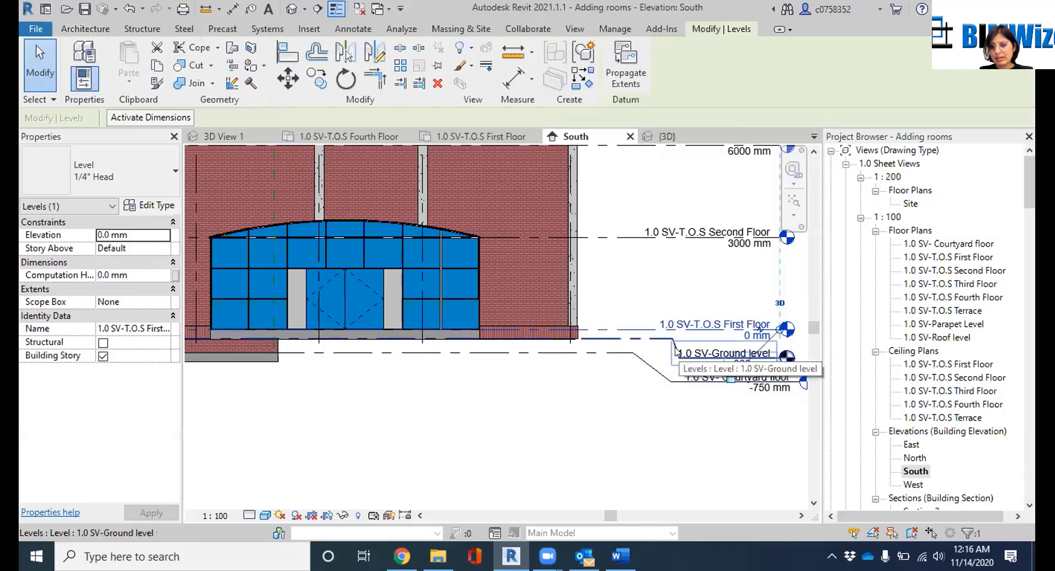
scroll(602, 342, "up", 4)
middle_click_drag(630, 345, 461, 366)
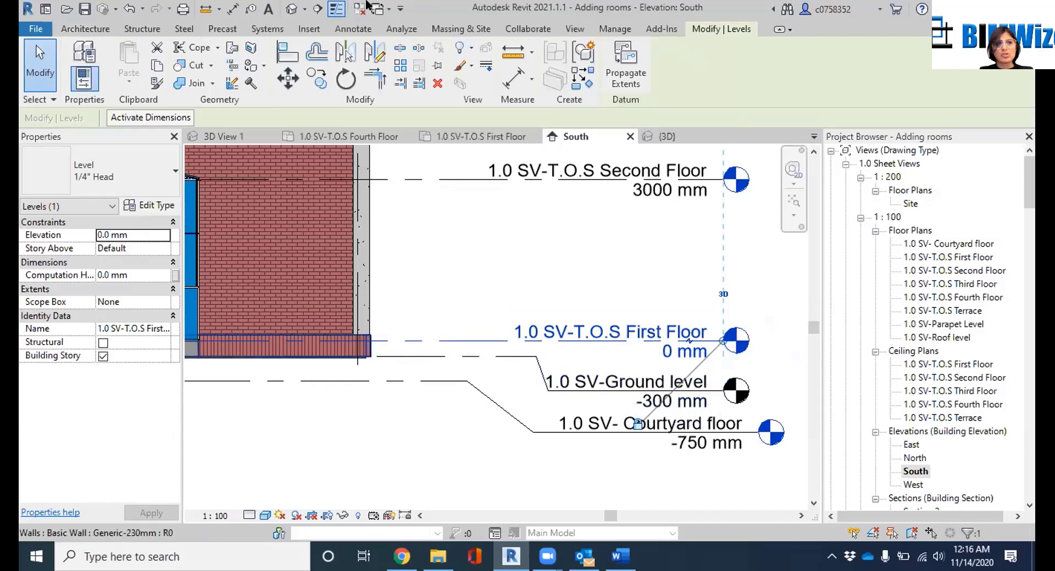
key("Escape")
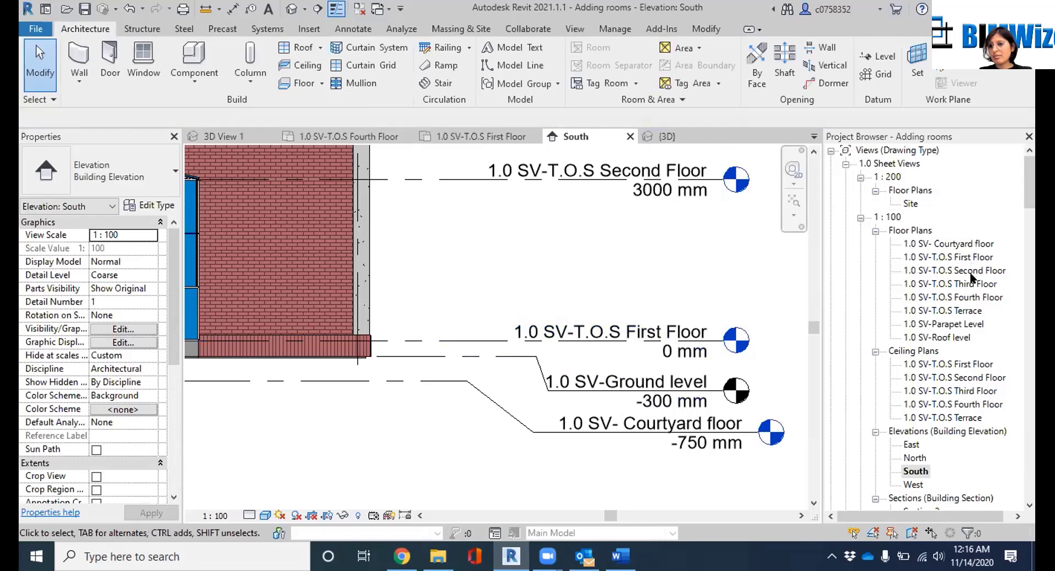
Set the first floor plan's visual style to Hidden Line and its detail level to Fine
double_click(972, 257)
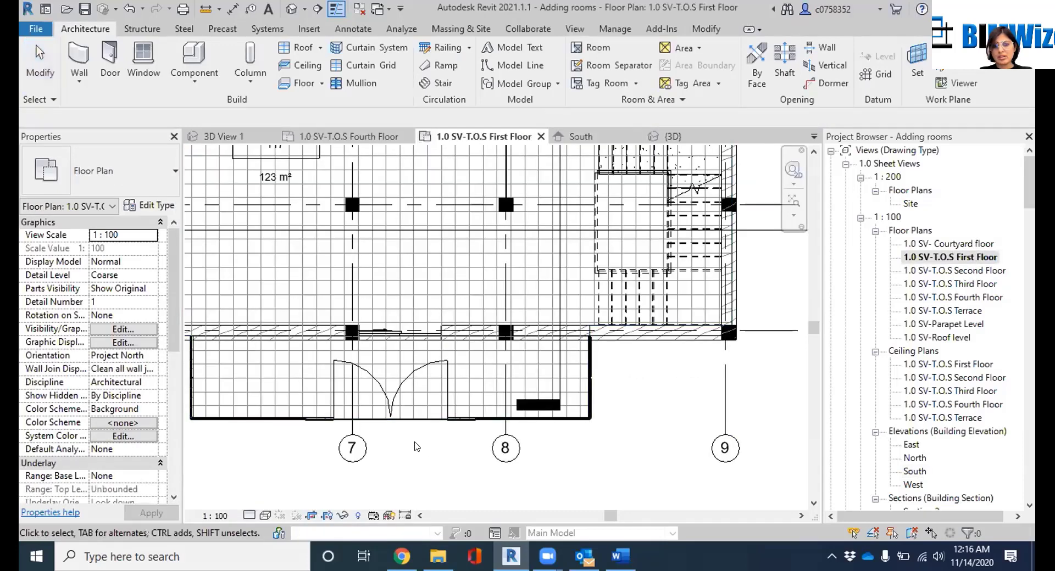
scroll(440, 456, "down", 4)
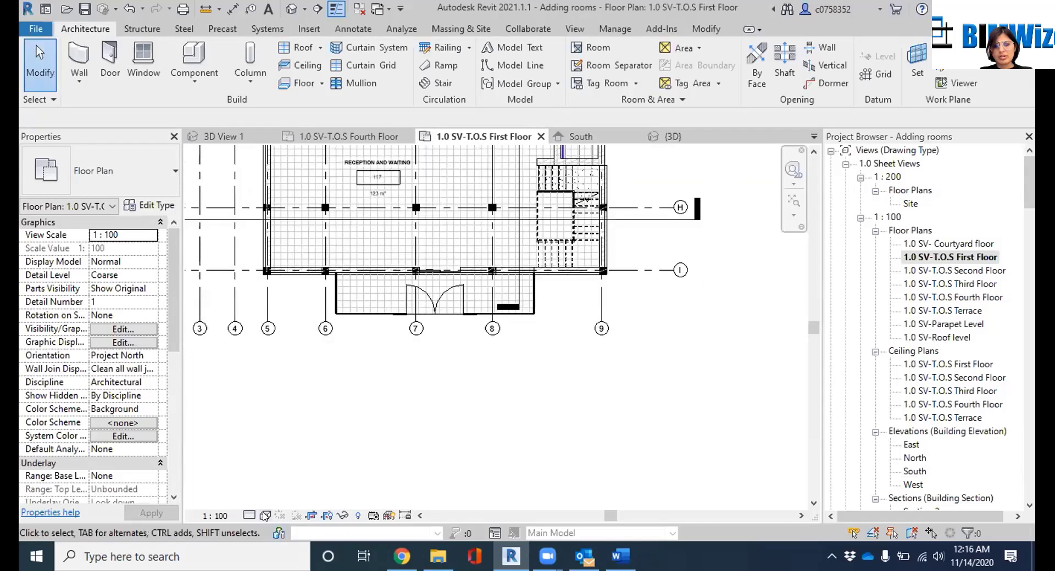
left_click(264, 516)
left_click(307, 456)
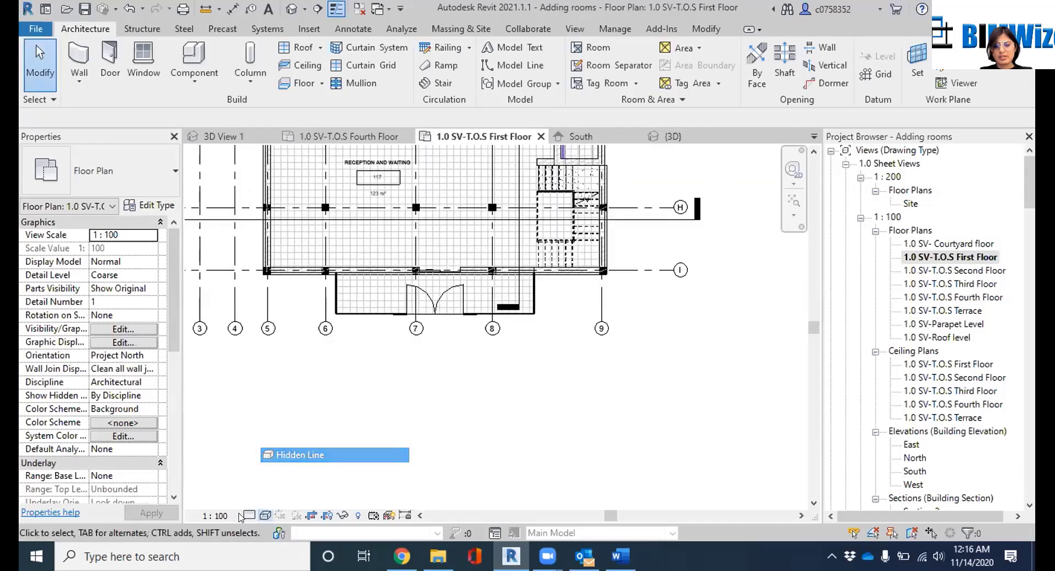
left_click(249, 516)
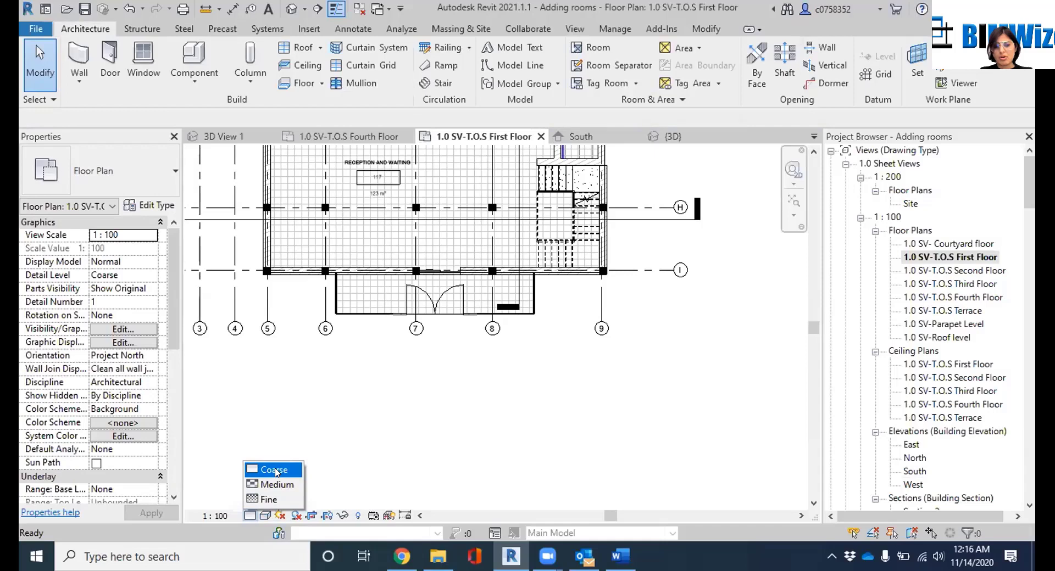
left_click(268, 499)
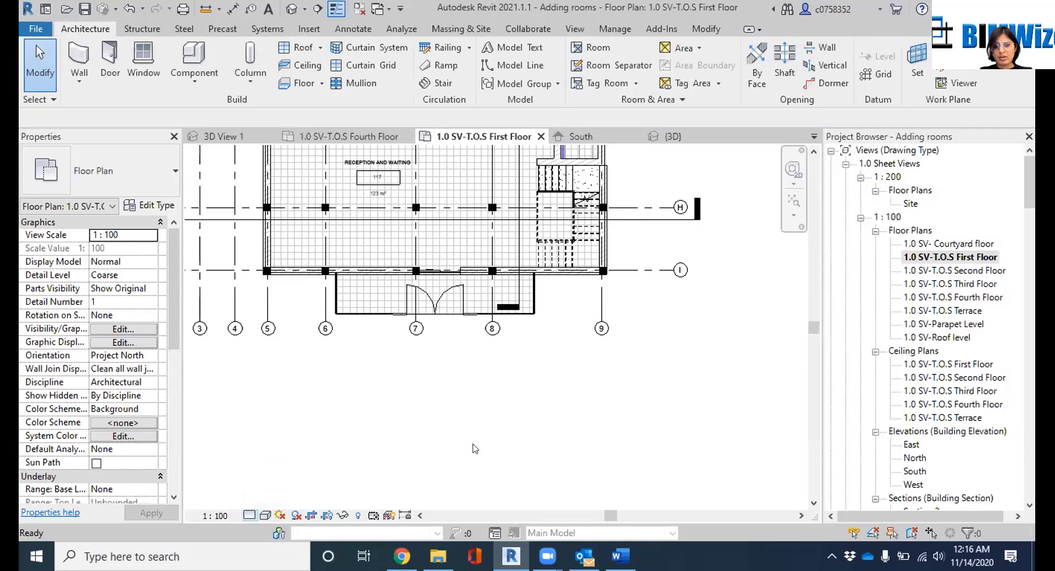
scroll(91, 451, "down", 3)
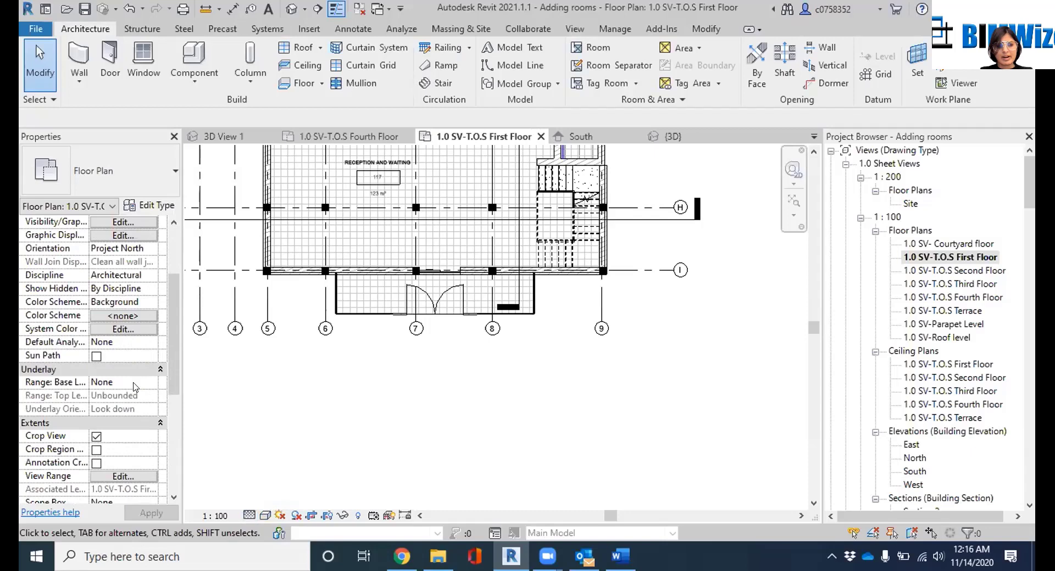
Set the first floor plan's underlay base level to 1.0 SV- Courtyard floor and apply it
left_click(134, 385)
left_click(151, 383)
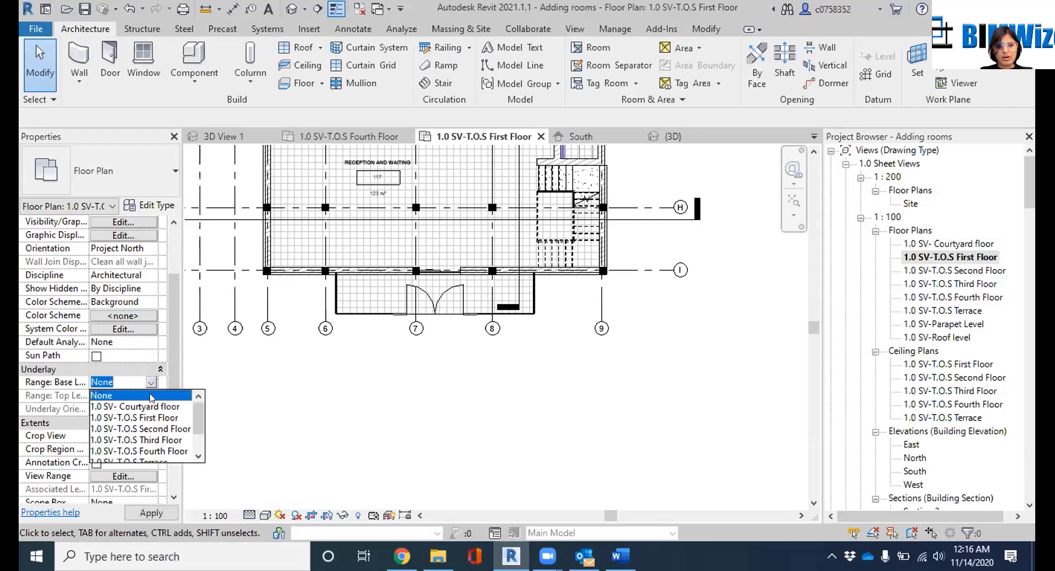
left_click(153, 408)
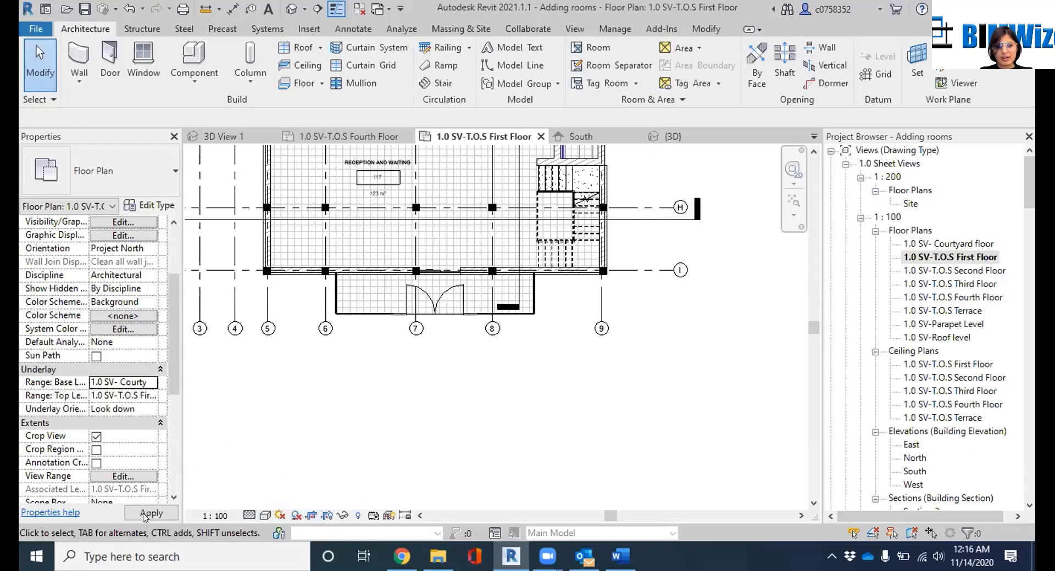
left_click(145, 517)
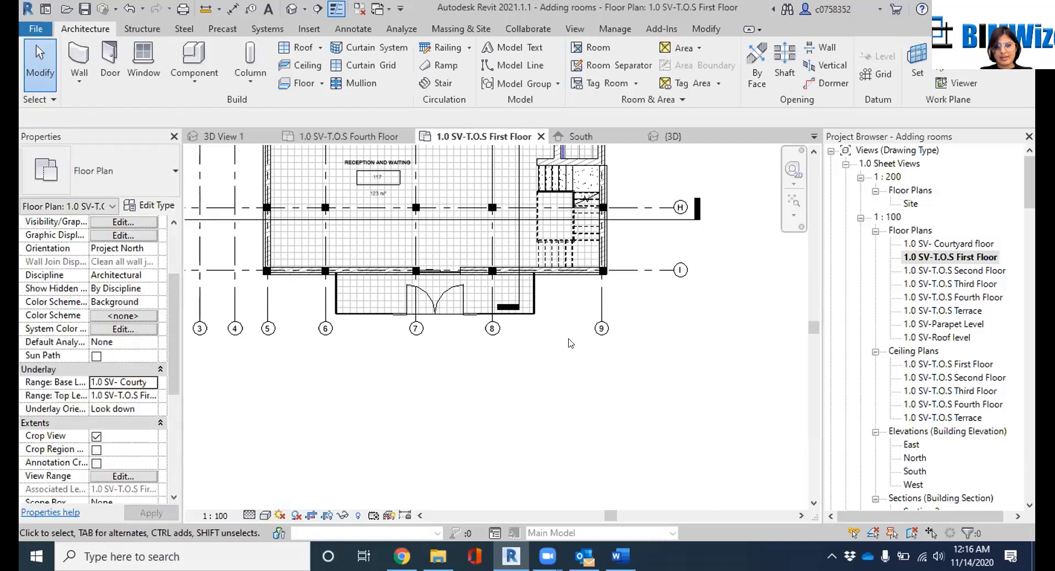
scroll(570, 344, "down", 2)
scroll(570, 345, "up", 4)
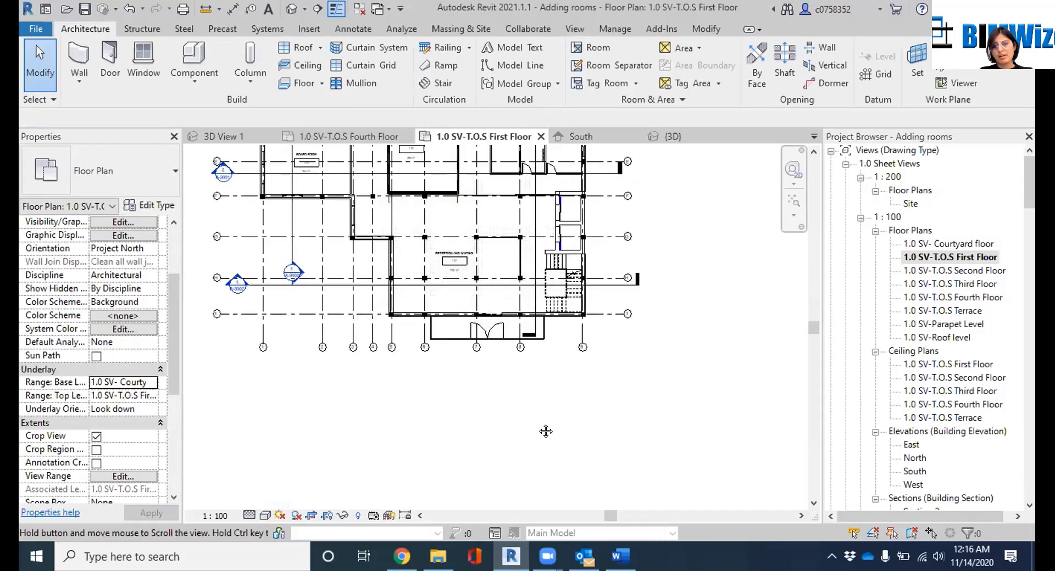
scroll(465, 405, "up", 3)
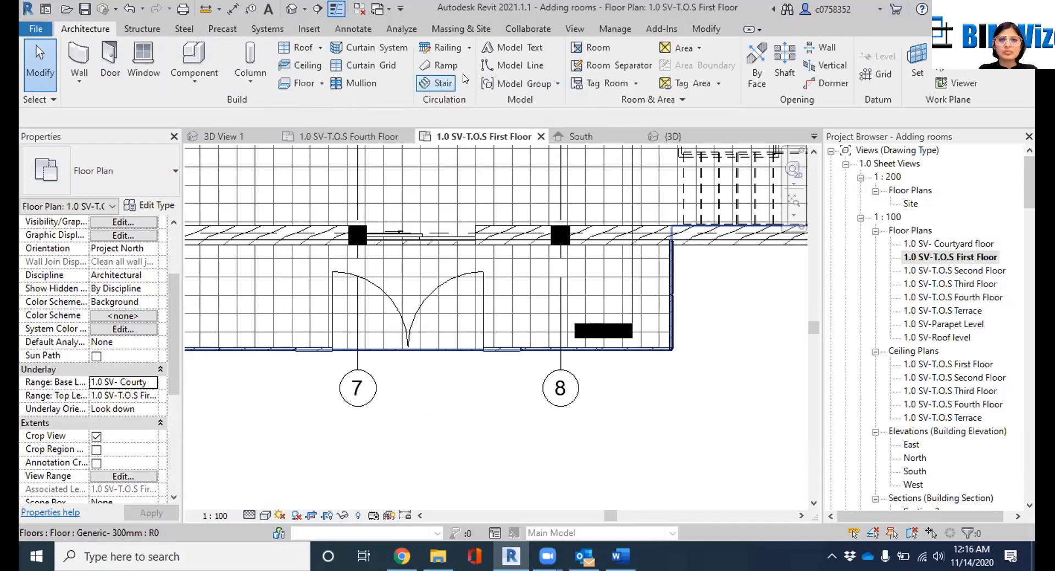
Start a precast stair with base level 1.0 SV-Ground level and top level 1.0 SV-T.O.S First Floor
left_click(448, 83)
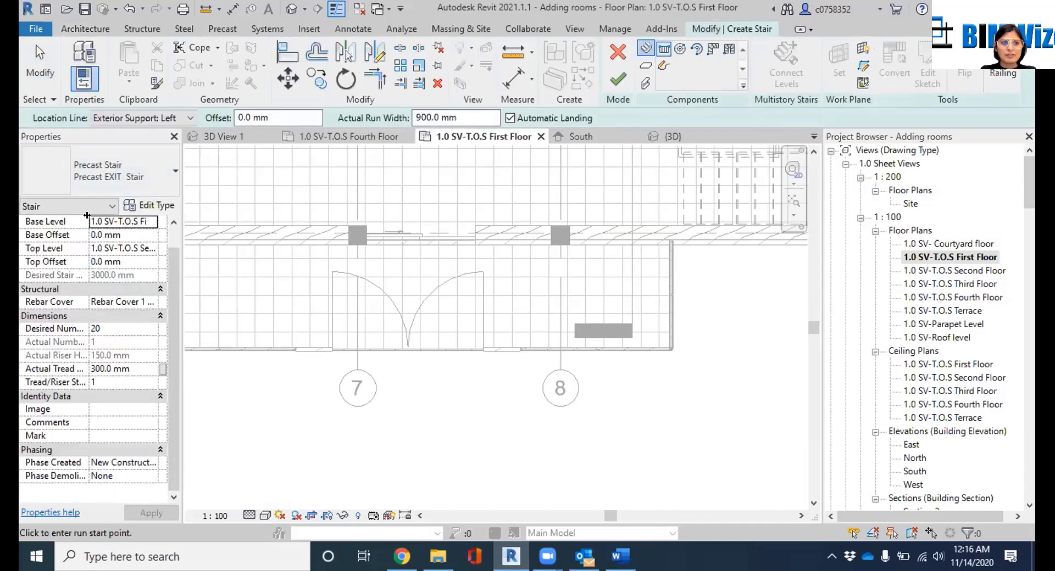
left_click(150, 221)
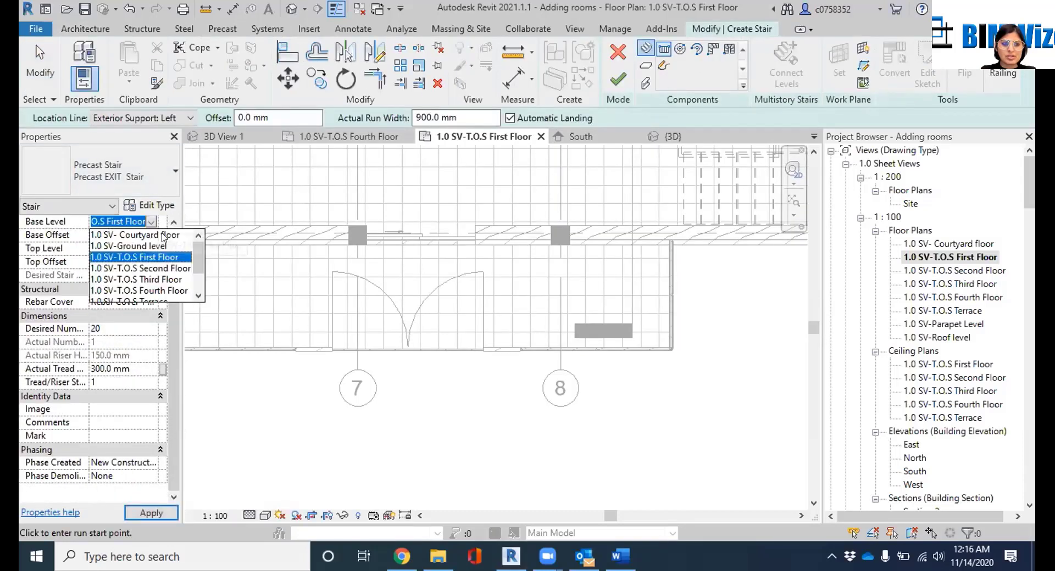
left_click(158, 246)
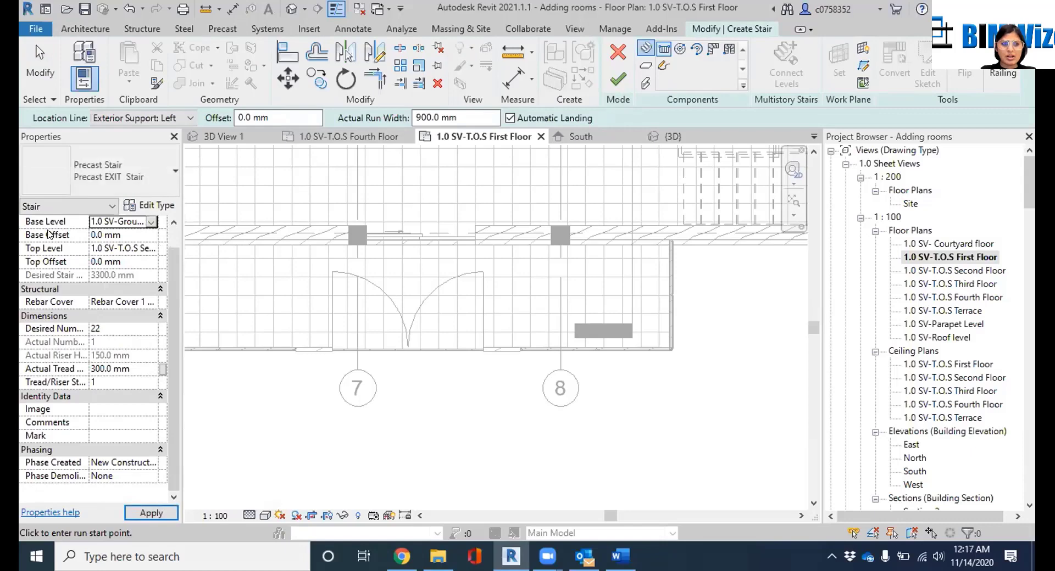
left_click(135, 249)
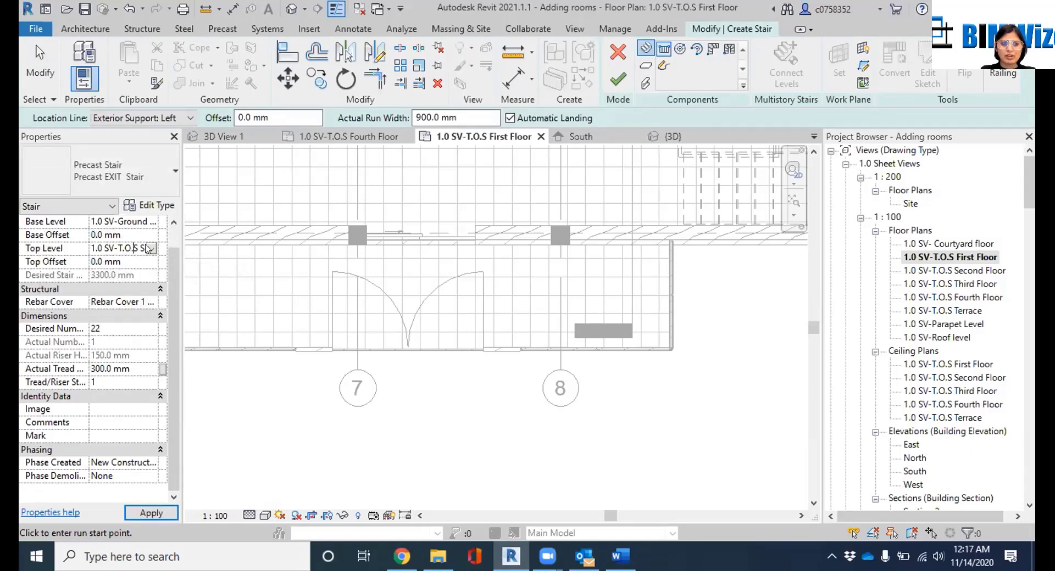
left_click(152, 249)
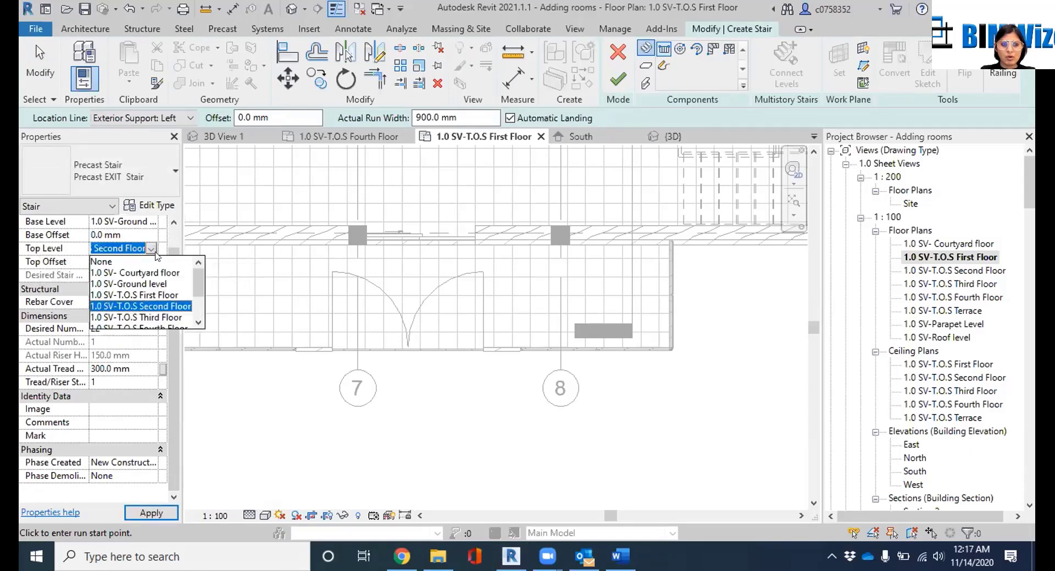
left_click(158, 296)
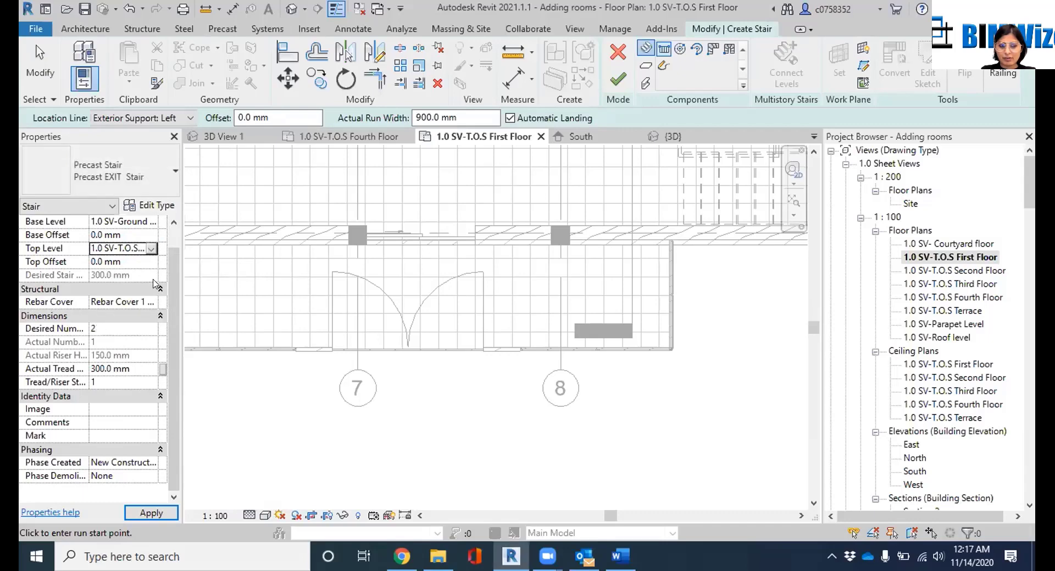
left_click(151, 513)
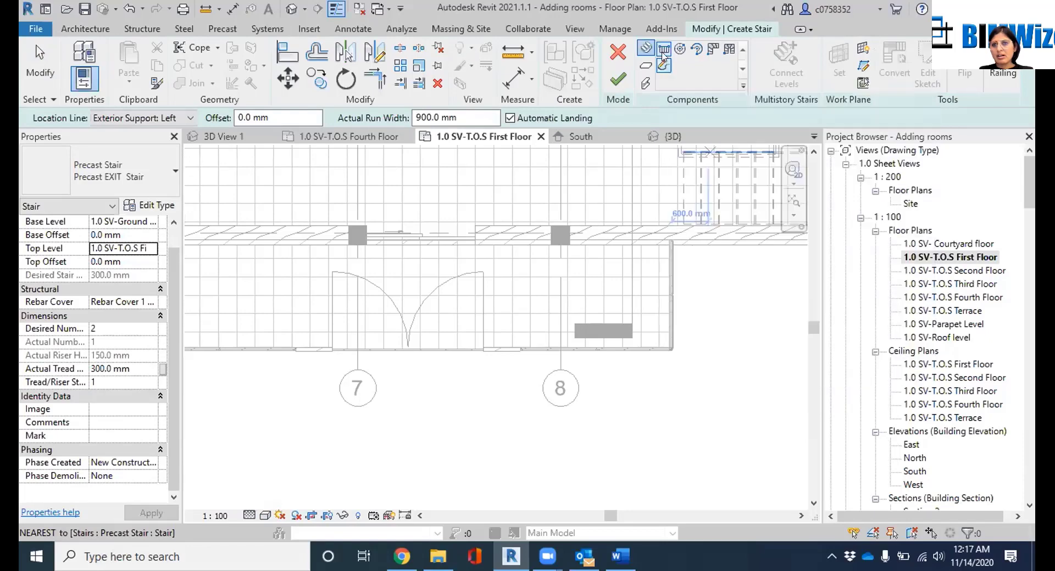
Sketch a straight two-riser run, 900 mm wide, outside the entrance door, starting on the double door's centre line
scroll(417, 385, "up", 1)
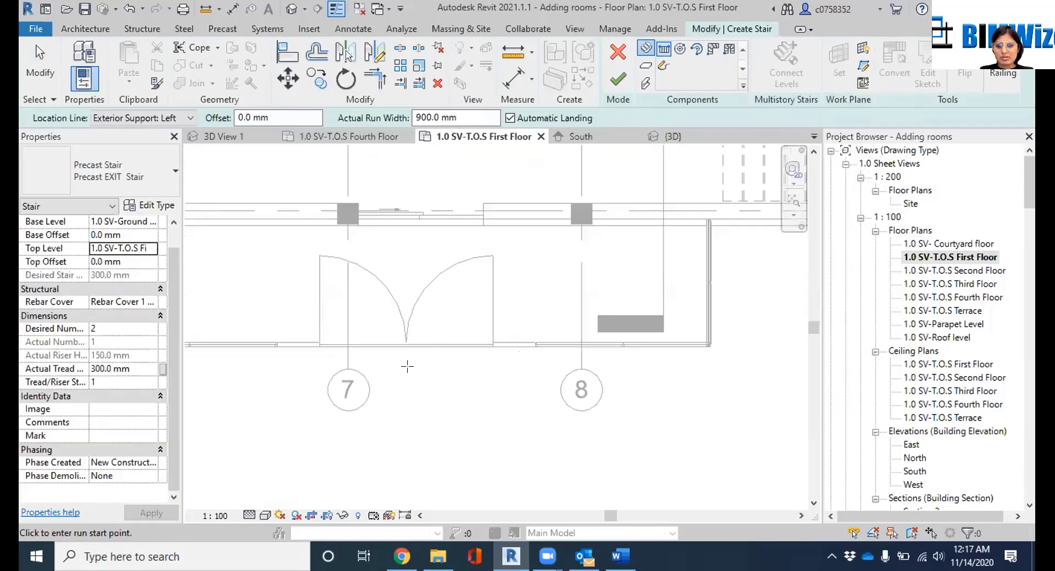
left_click(406, 417)
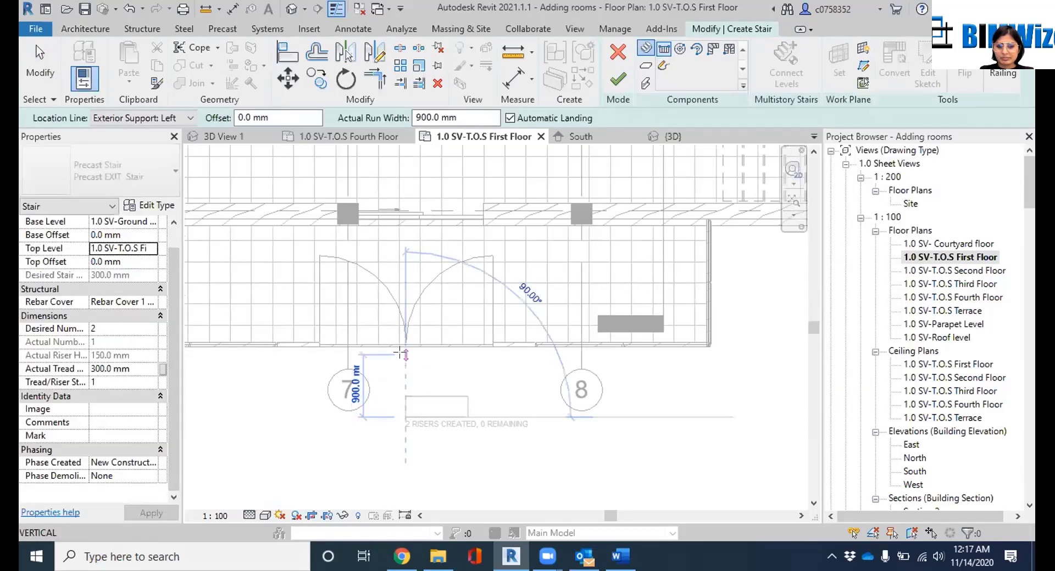
left_click(405, 292)
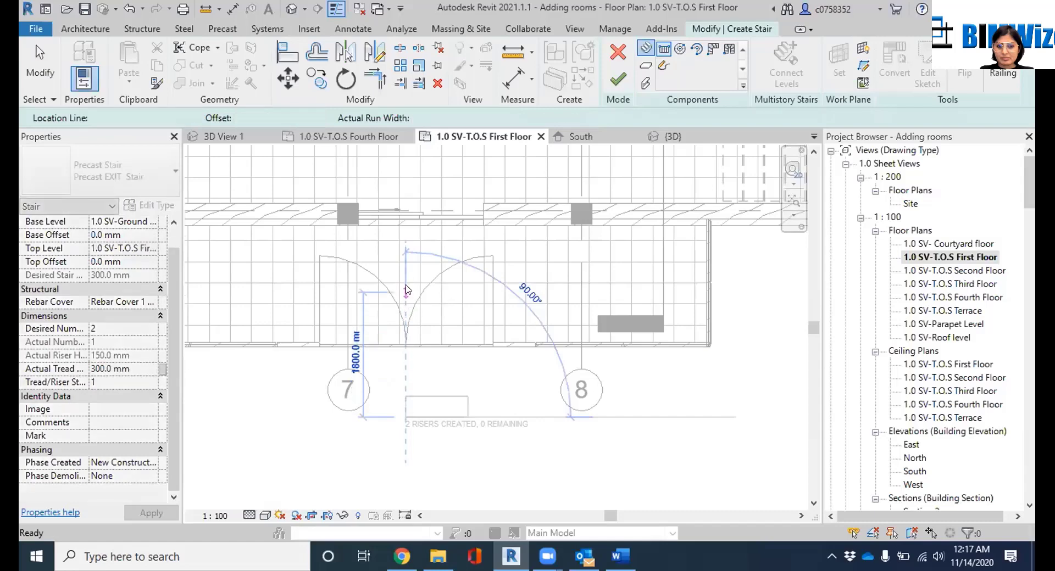
scroll(464, 411, "up", 2)
key("Escape")
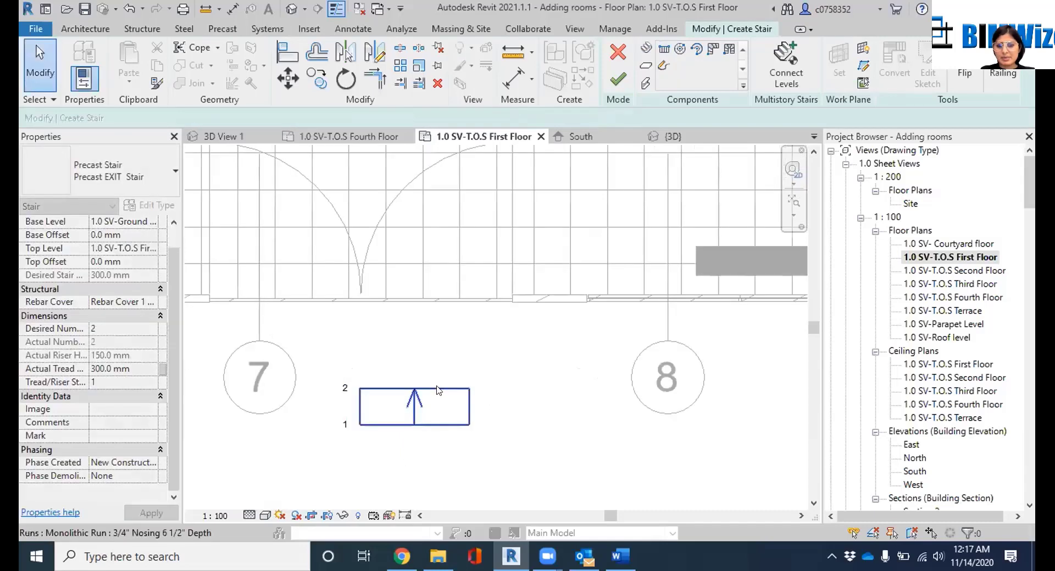
Align the stair run's top riser edge with the entrance's glazed wall
left_click(438, 392)
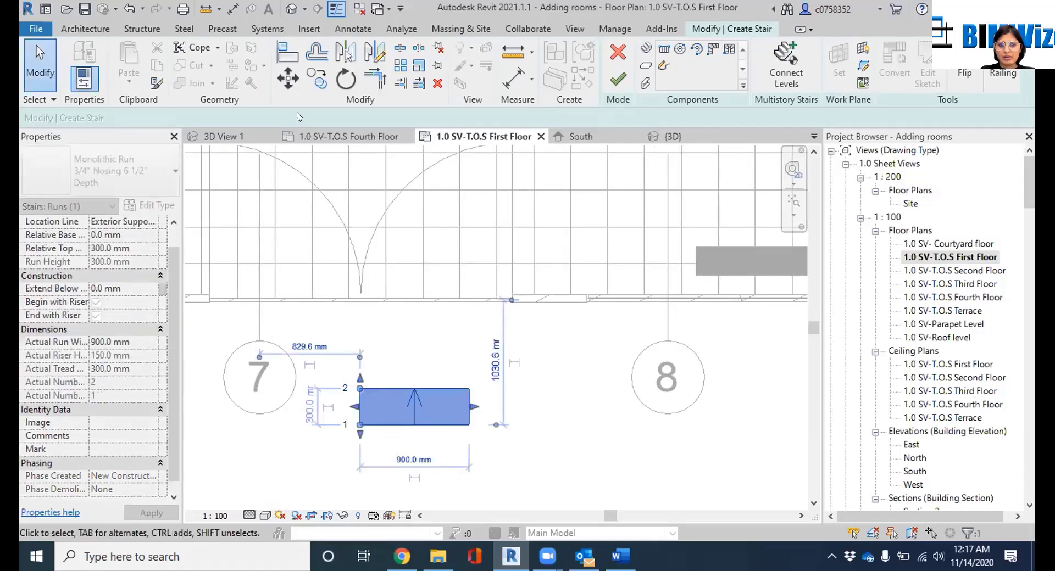
left_click(287, 54)
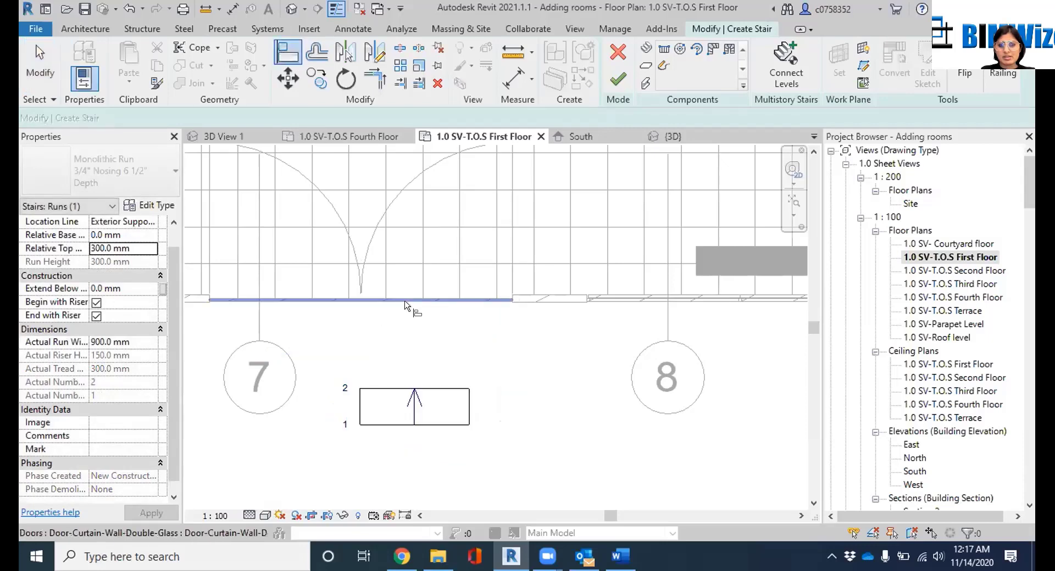
left_click(229, 301)
left_click(429, 389)
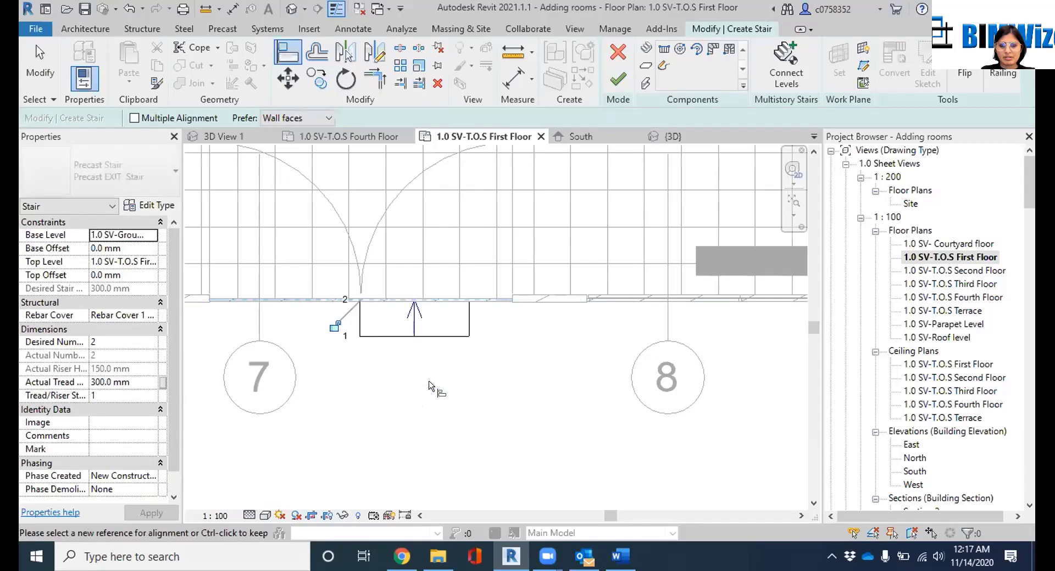
scroll(537, 352, "down", 2)
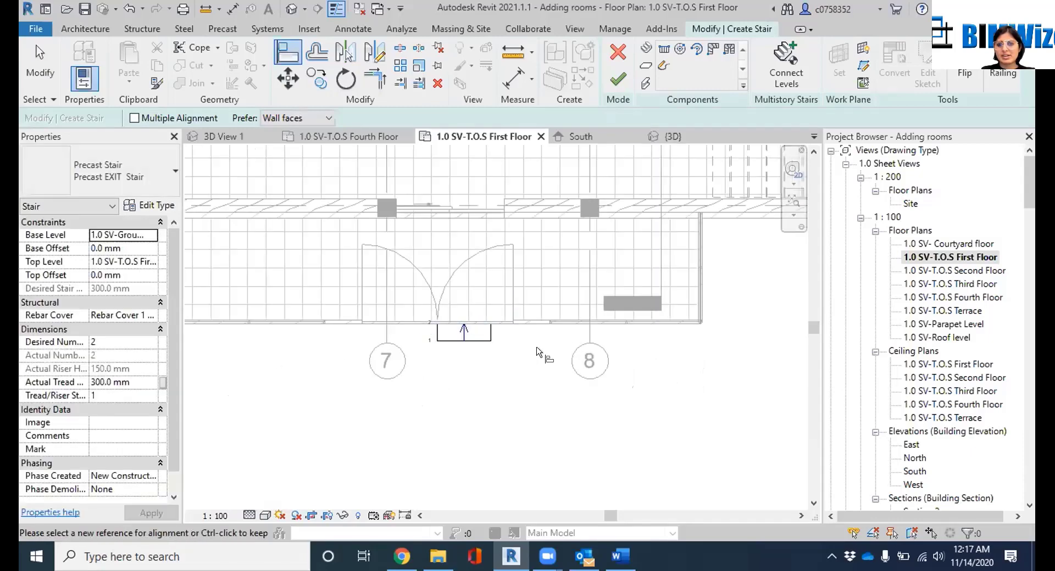
scroll(537, 352, "up", 2)
key("Escape")
Set the stair run's actual width to 1200 mm and finish the stair
left_click(465, 329)
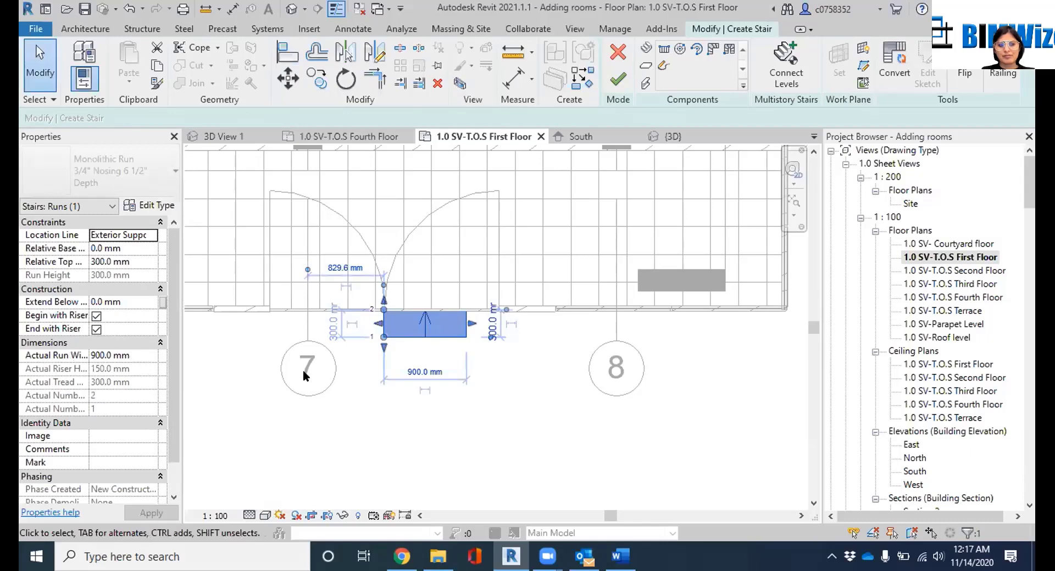
left_click_drag(133, 354, 42, 357)
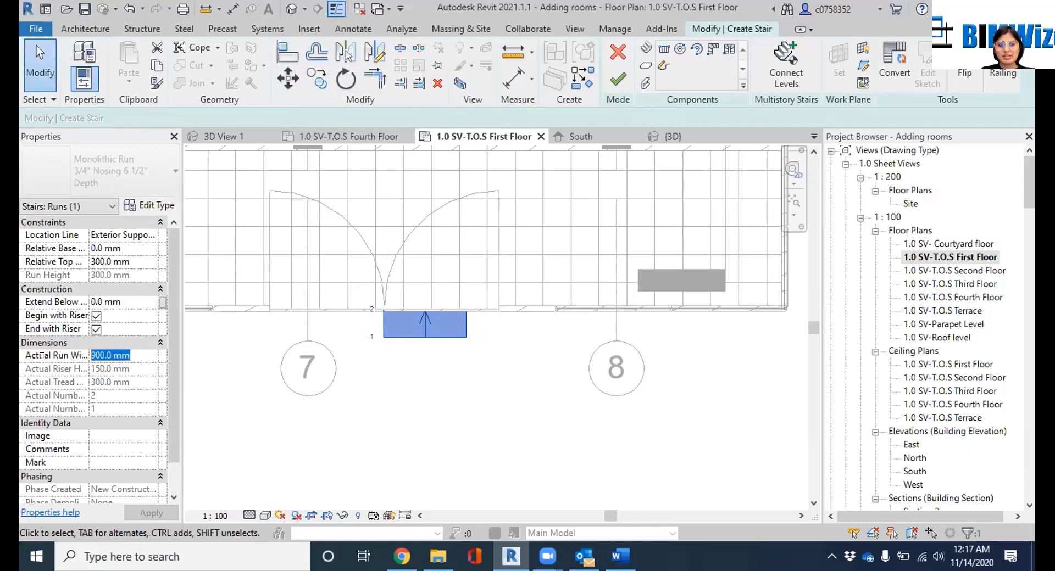
type("1200")
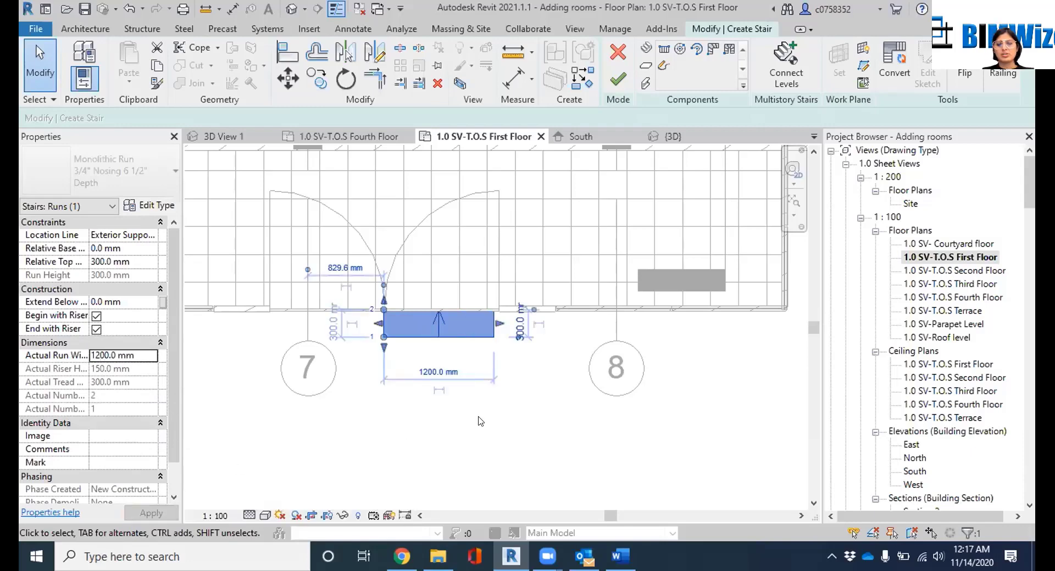
left_click(576, 408)
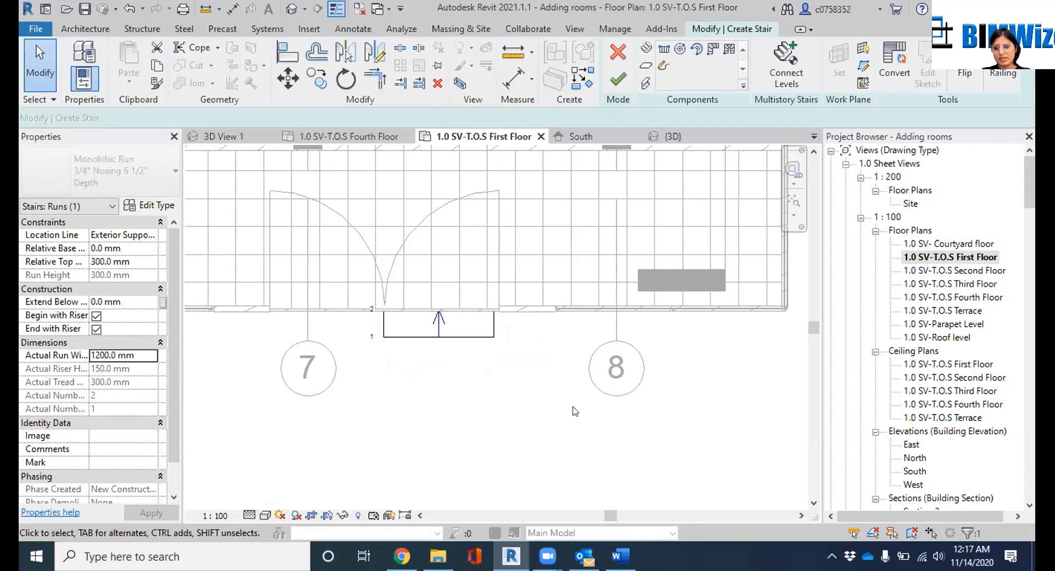
left_click(618, 79)
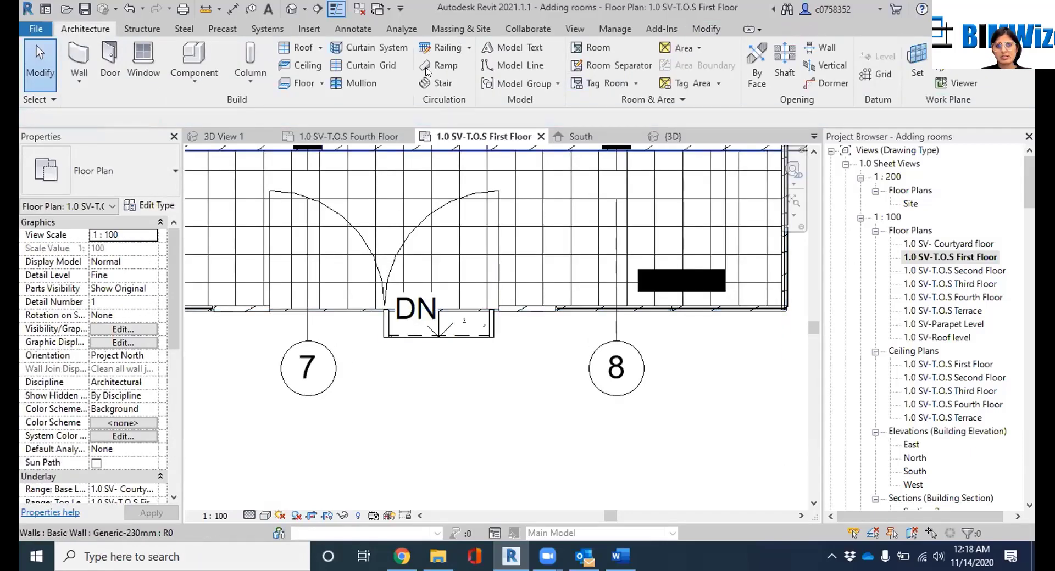
Open the default 3D view and delete both handrails from the new entrance stair
left_click(292, 9)
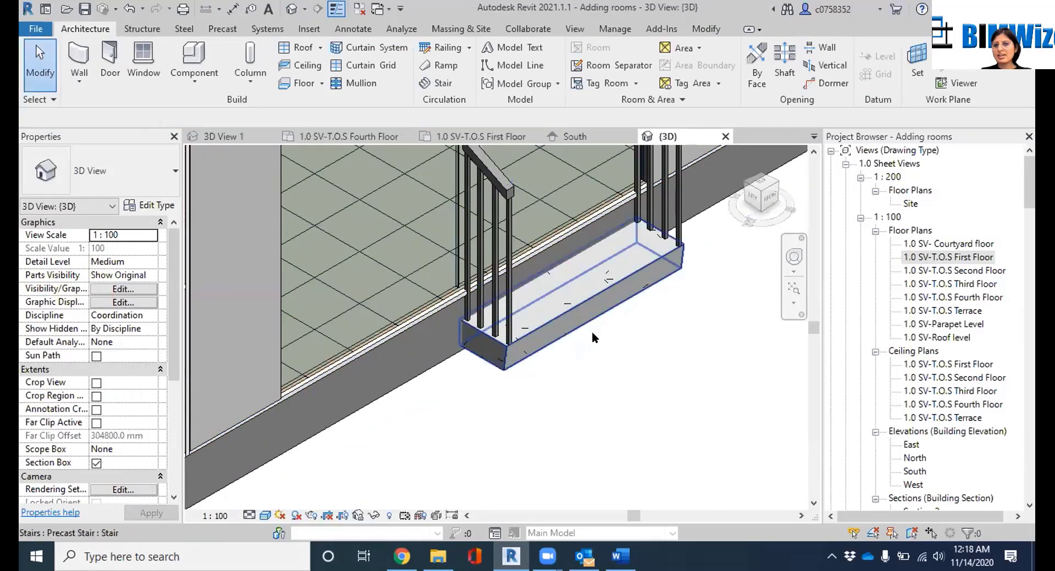
scroll(593, 336, "down", 5)
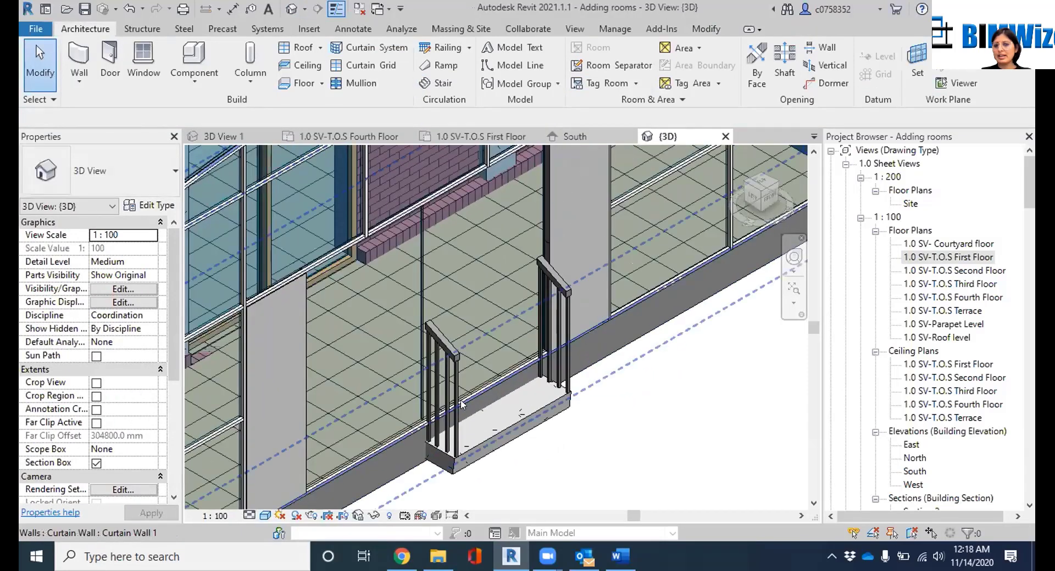
left_click(451, 351)
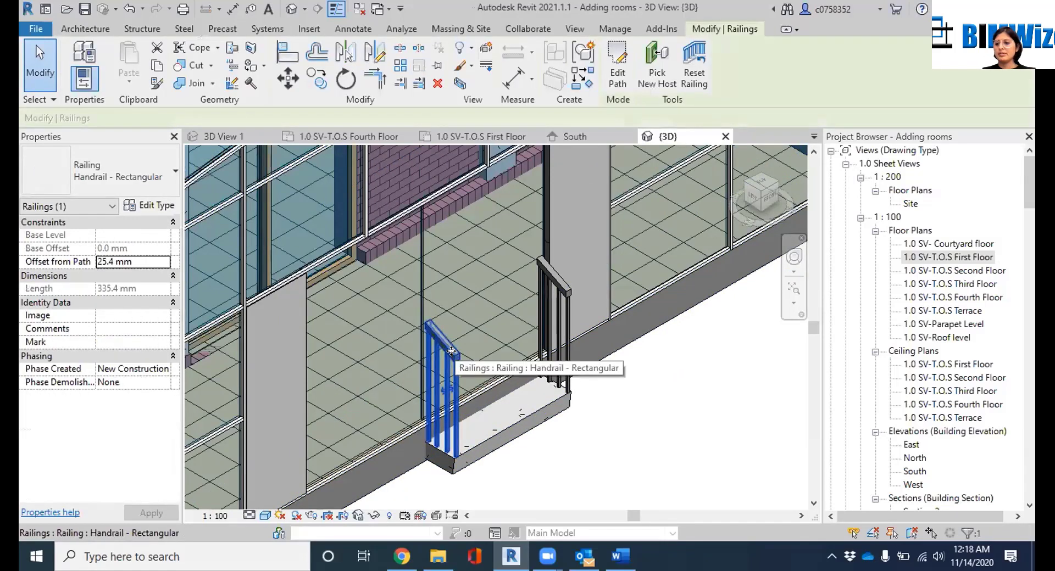
key("Delete")
left_click(570, 290)
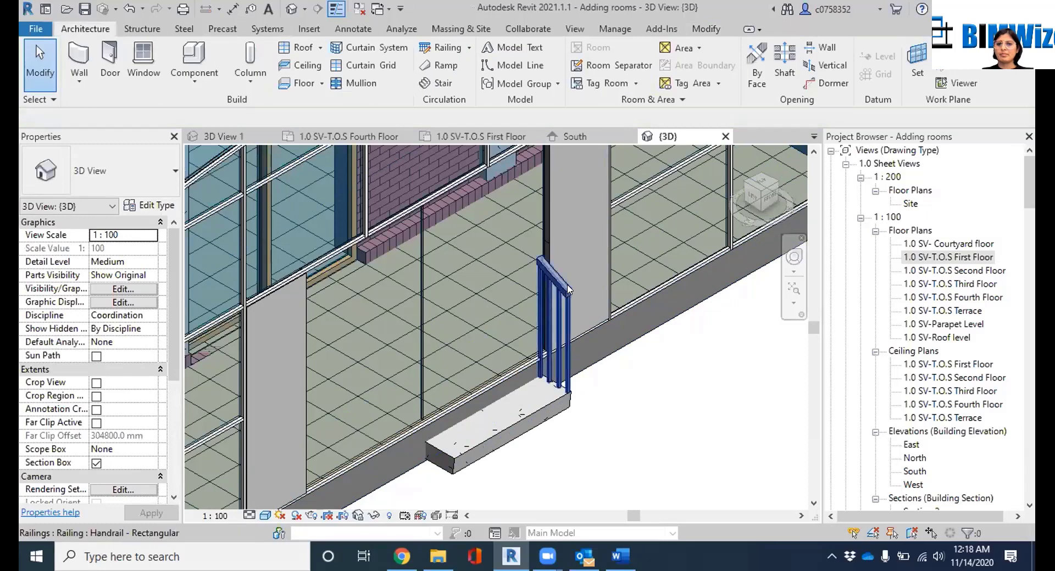
key("Delete")
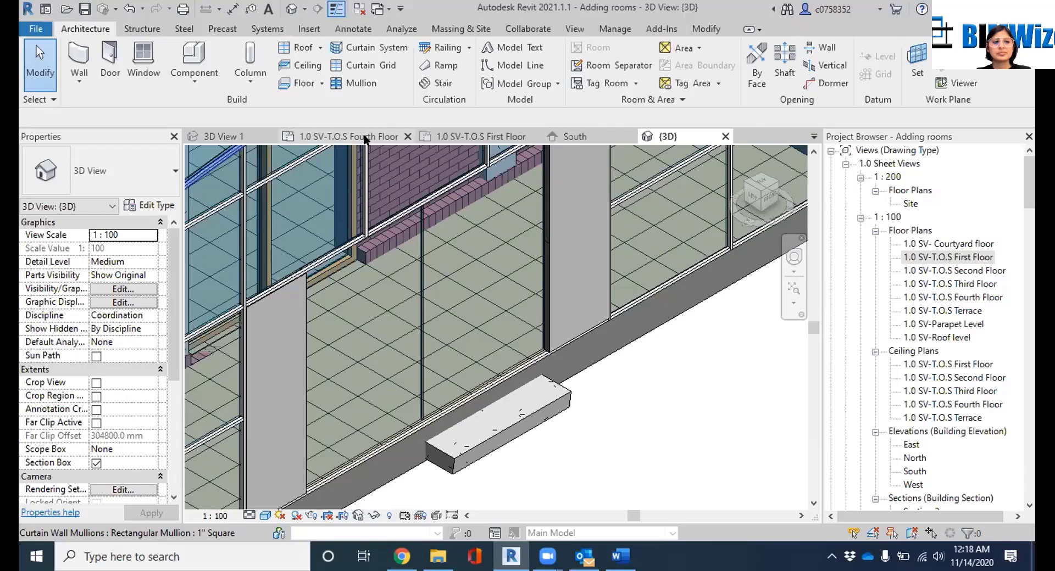
Switch to the Training Agenda document in Word and review the remaining topics from Schedules and Tags through Week 10
scroll(727, 296, "down", 3)
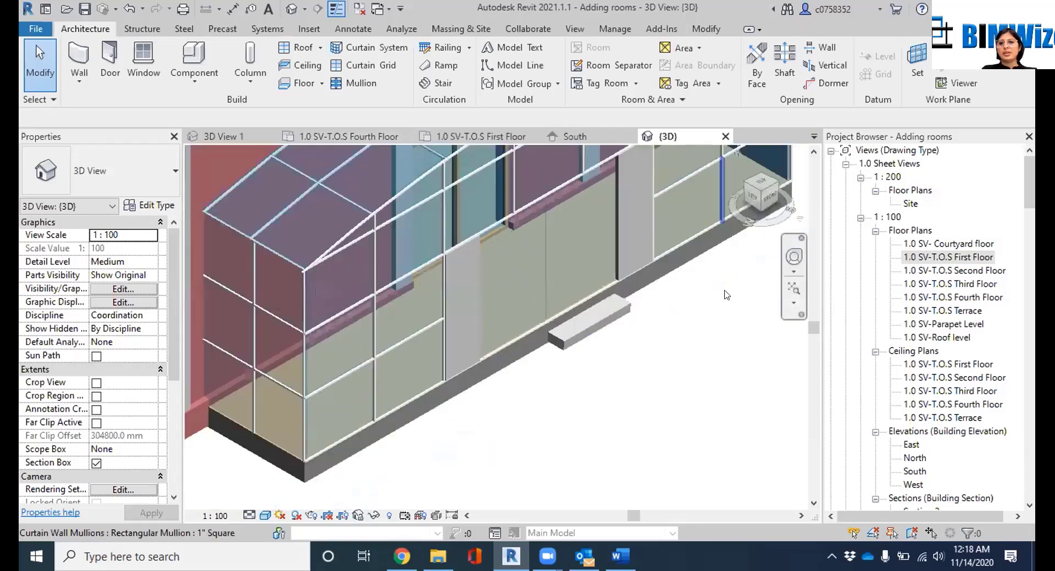
scroll(694, 346, "down", 5)
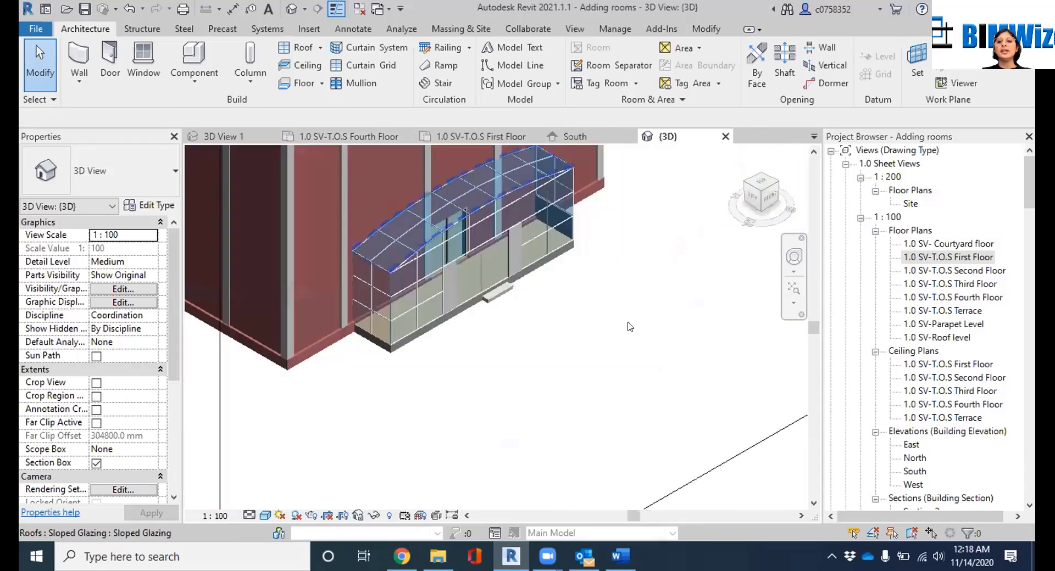
scroll(630, 327, "down", 2)
scroll(653, 401, "down", 3)
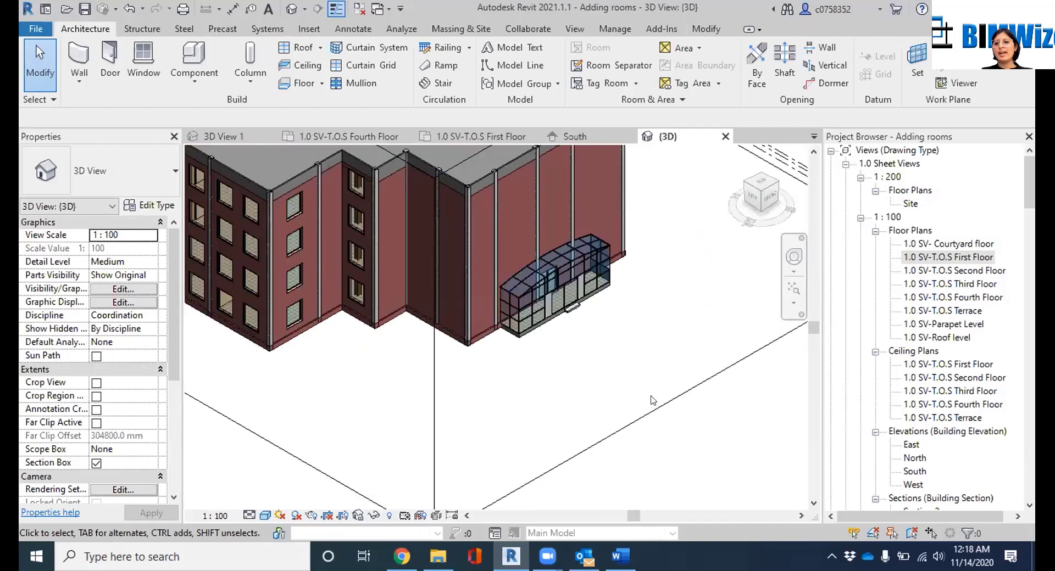
left_click(621, 557)
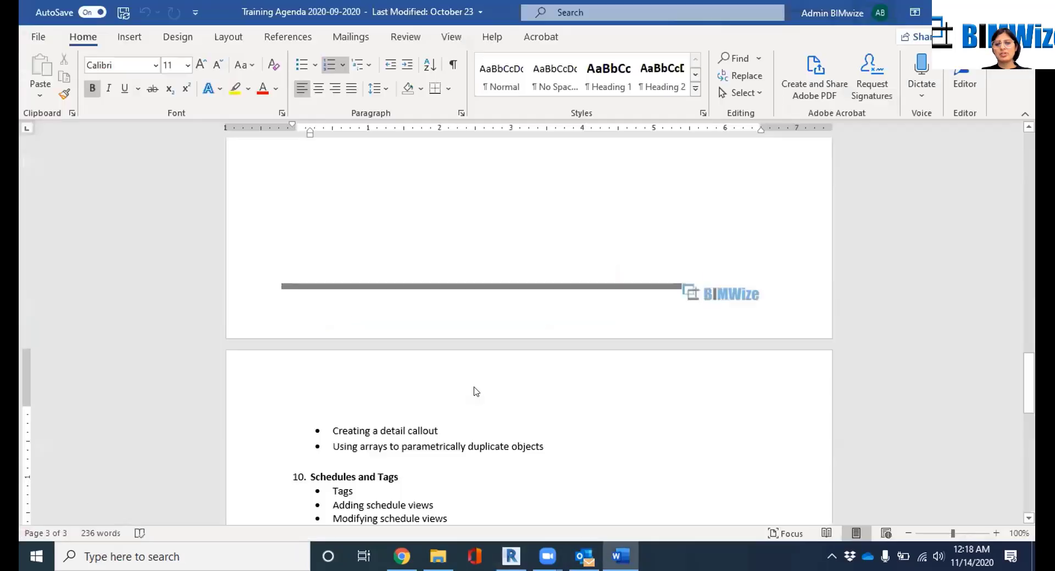
scroll(477, 379, "down", 8)
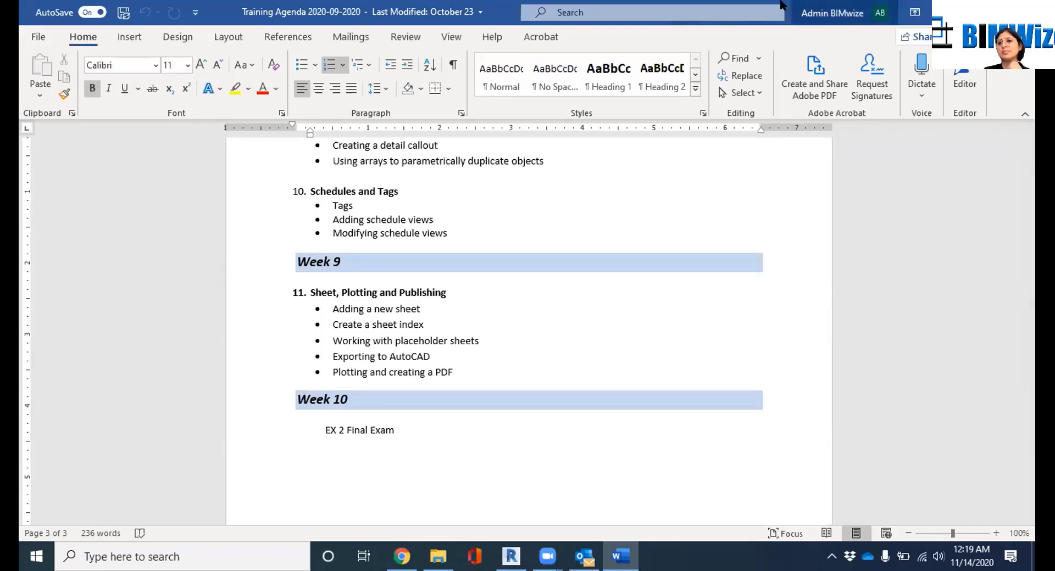
Return to Revit and view the whole building in the default 3D view
key("alt+Tab")
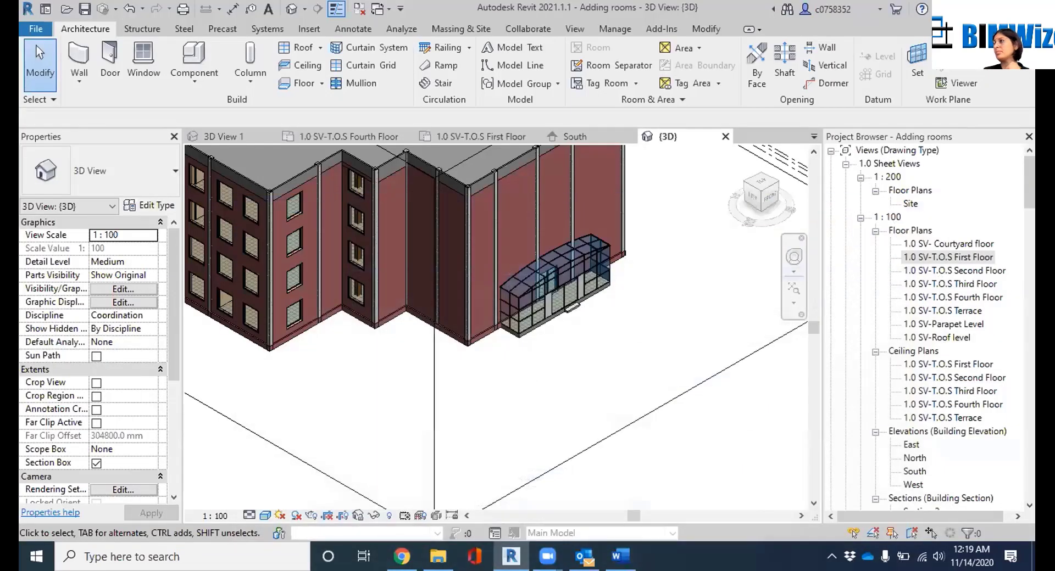
scroll(555, 356, "down", 5)
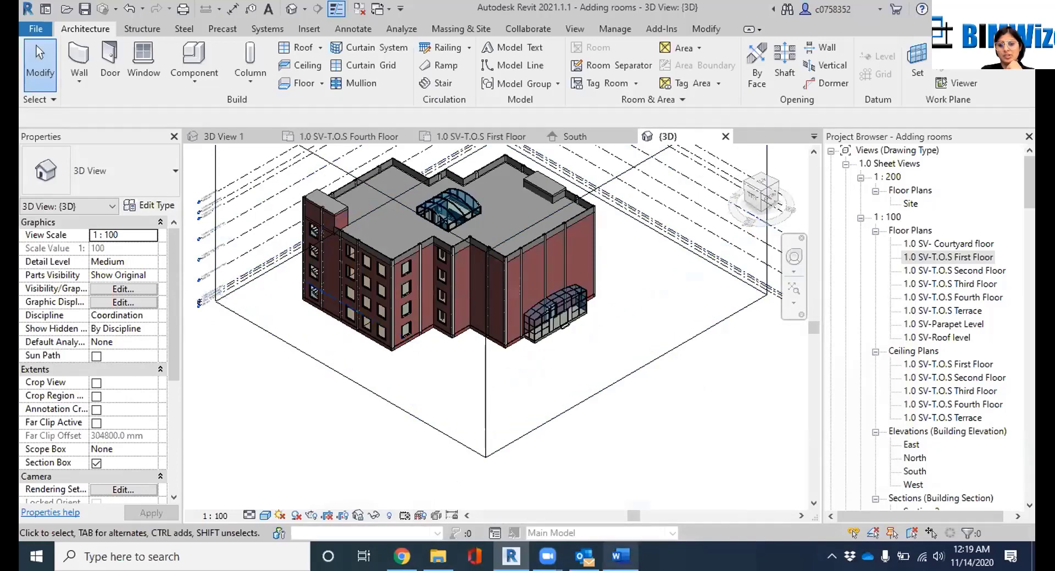
mouse_move(619, 556)
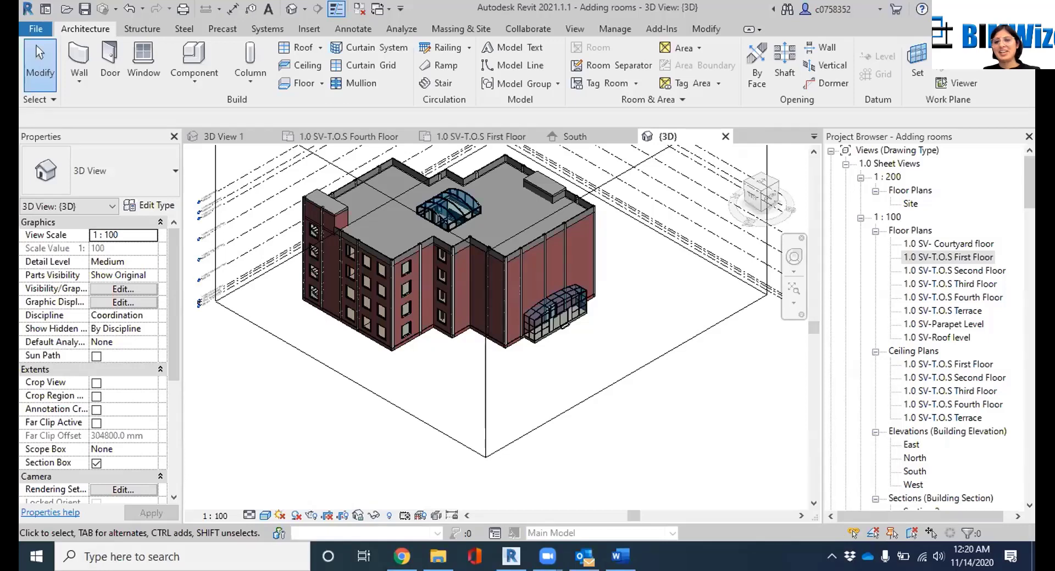
scroll(761, 334, "down", 1)
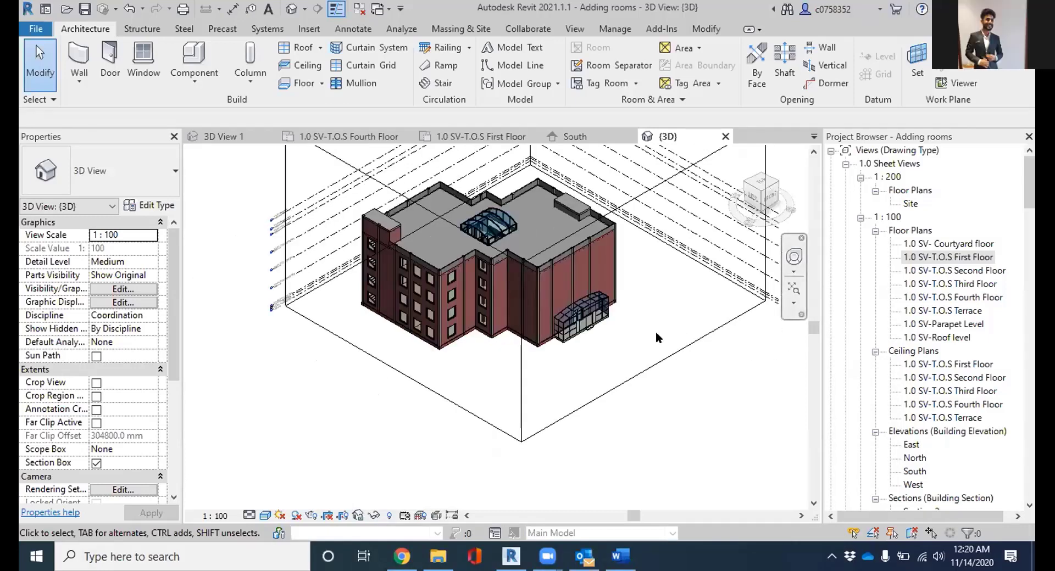